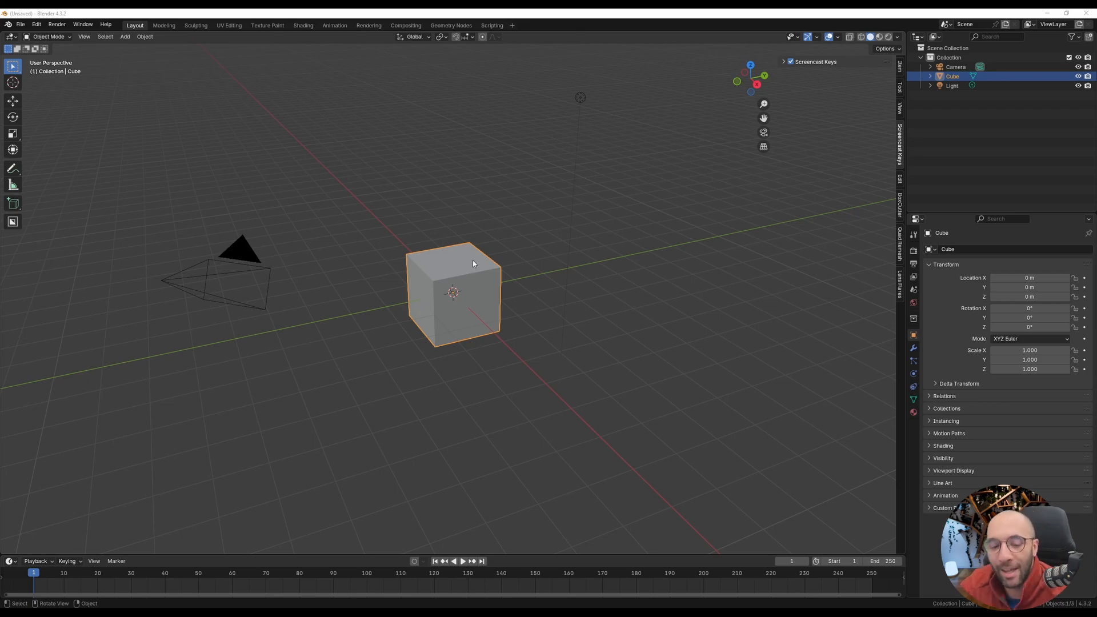
# - Delete all the default objects from the scene
pyautogui.moveTo(526, 274); pyautogui.dragTo(468, 277, button='middle')
pyautogui.press('a')
pyautogui.press('x')
pyautogui.click(518, 272)
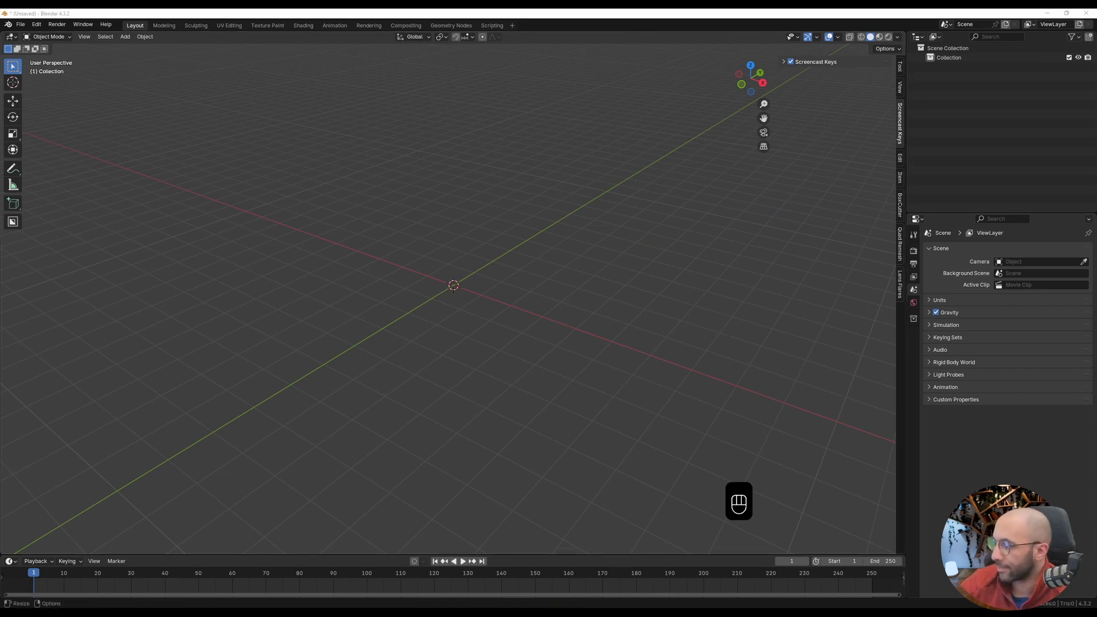
# - Bring the handheld console reference image into the scene and clear its location and rotation
pyautogui.moveTo(426, 281); pyautogui.dragTo(439, 272)
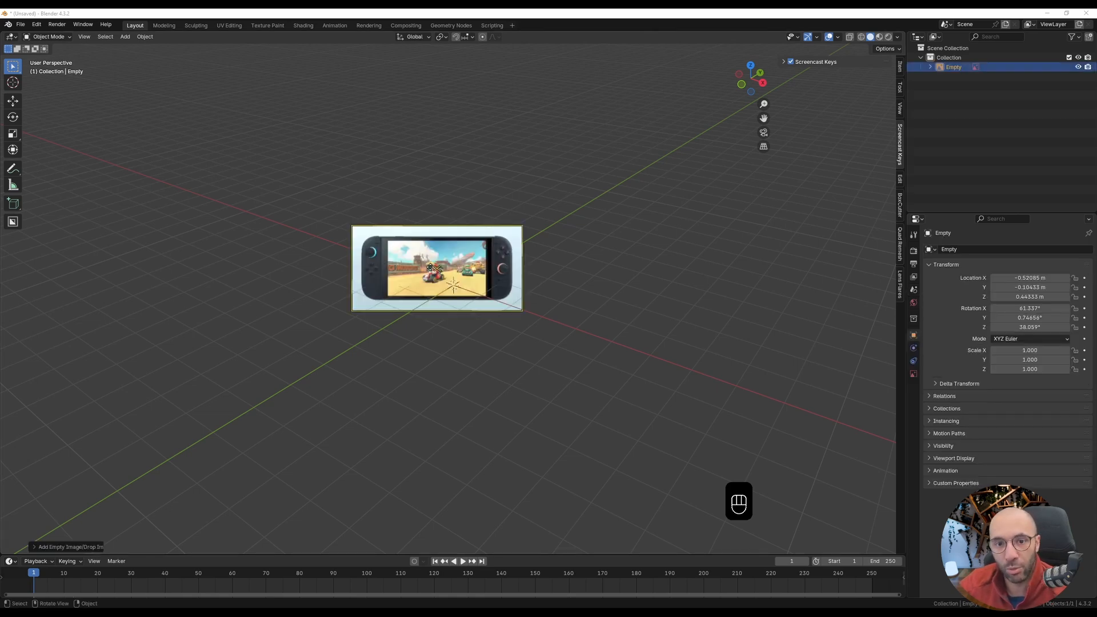
pyautogui.moveTo(430, 267); pyautogui.dragTo(435, 265, button='middle')
pyautogui.hotkey('alt', 'g')
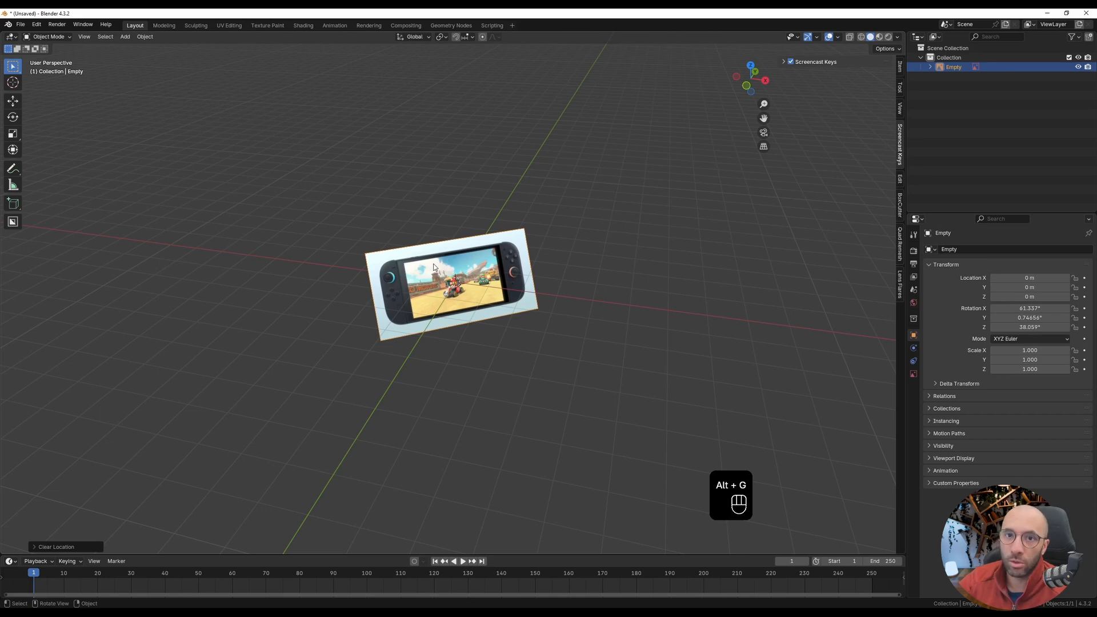
pyautogui.moveTo(434, 267); pyautogui.dragTo(466, 281, button='middle')
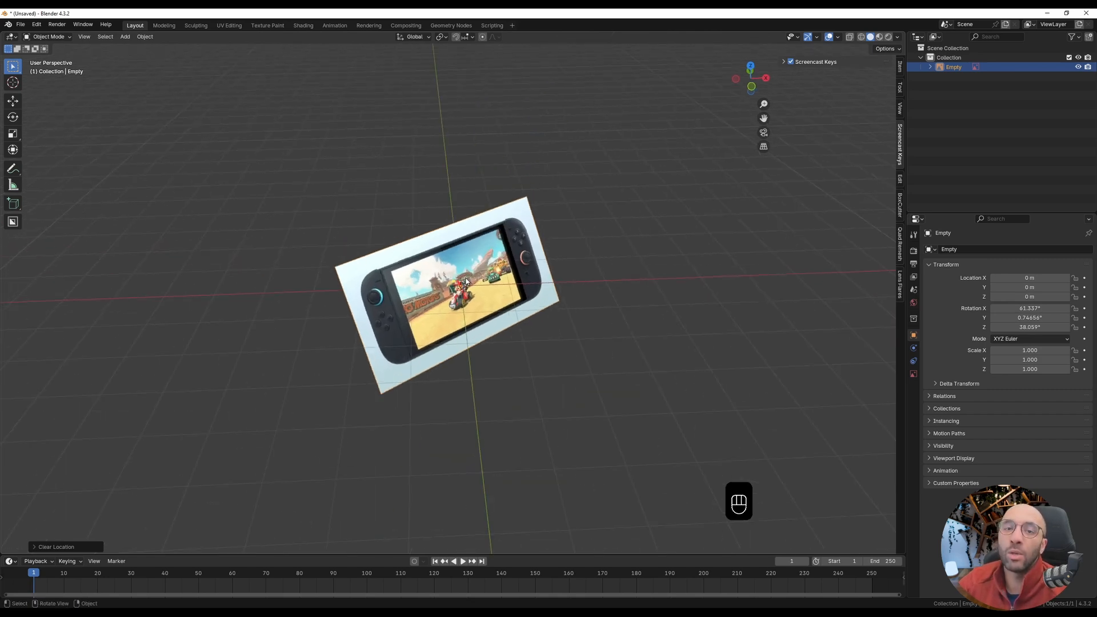
pyautogui.hotkey('alt', 'r')
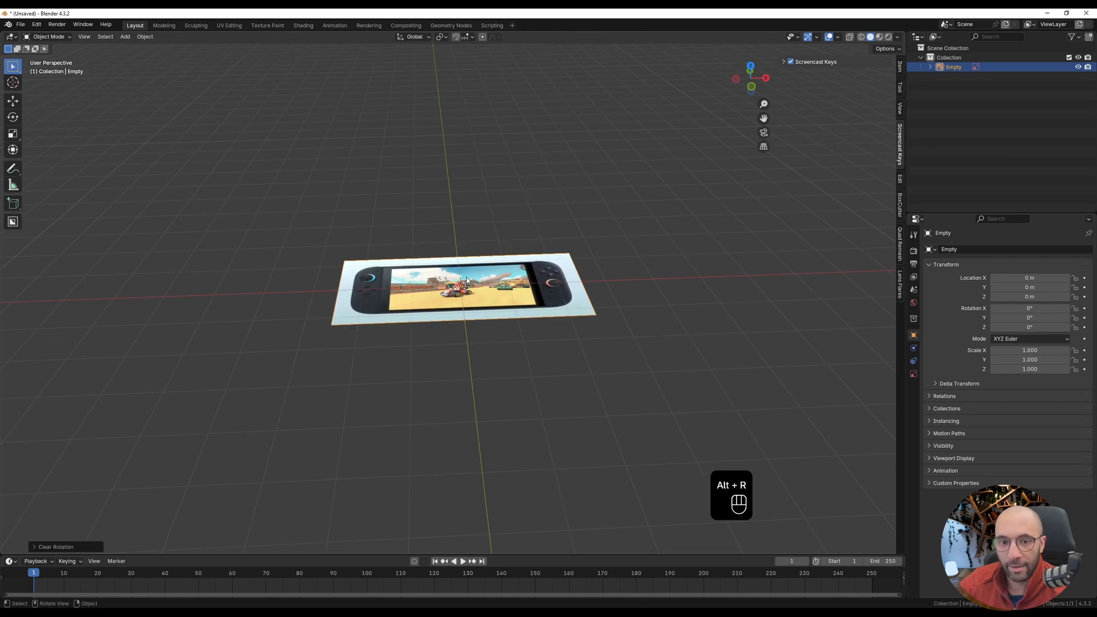
pyautogui.moveTo(676, 289); pyautogui.dragTo(491, 308, button='middle')
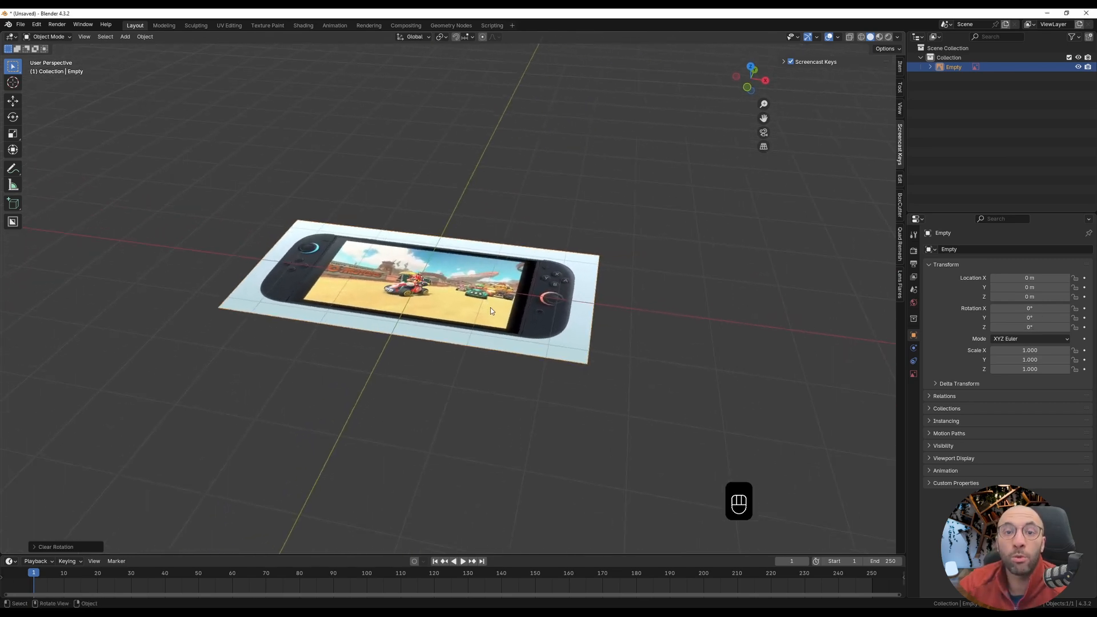
# - Rotate the reference image 90° around the global X axis so it stands upright
pyautogui.click(500, 346)
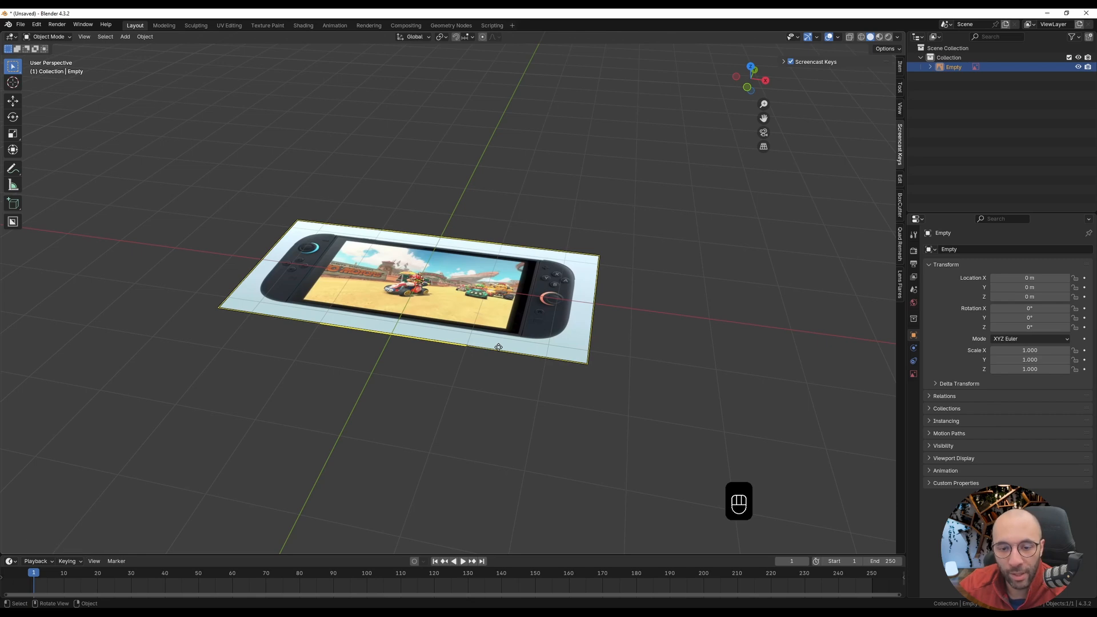
pyautogui.write('rx90')
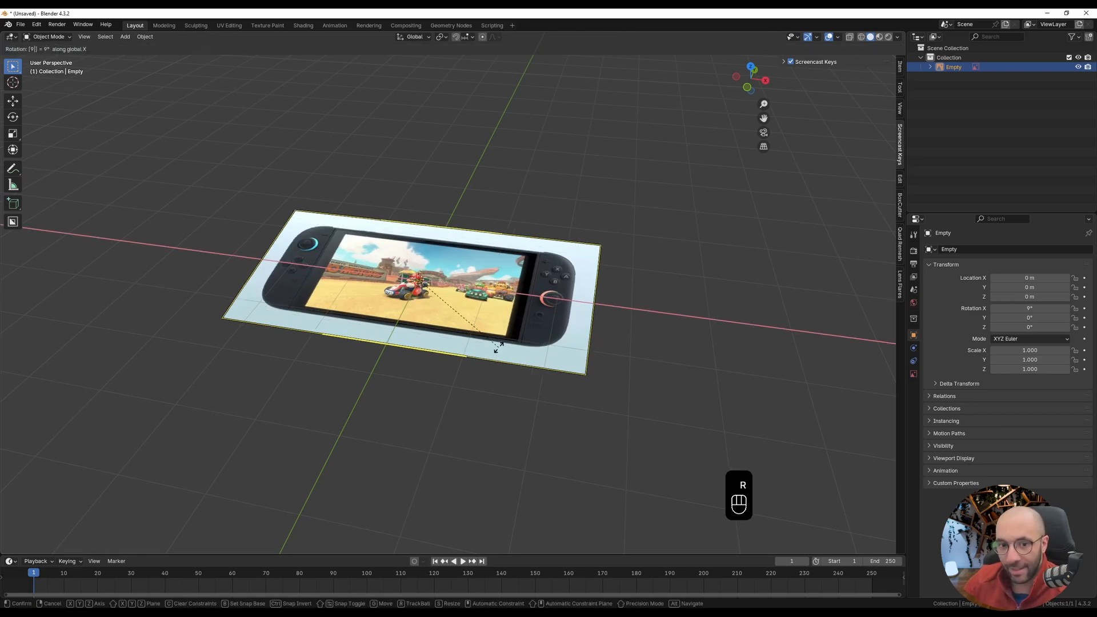
pyautogui.click(498, 347)
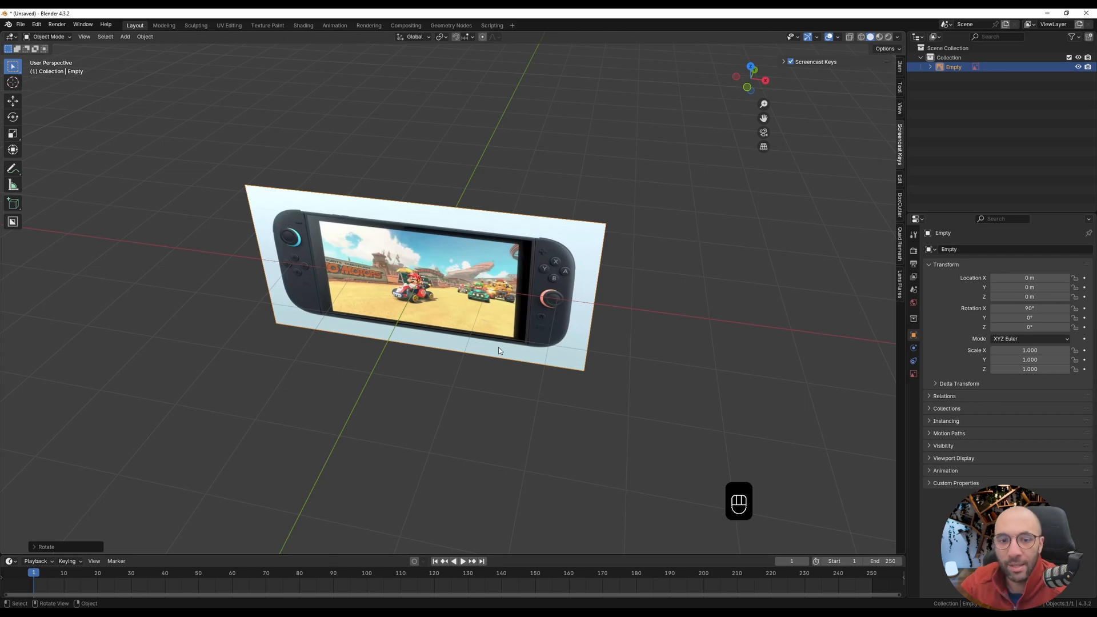
# - Turn off the reference image's display in perspective views, keeping it shown in orthographic ones
pyautogui.moveTo(466, 304); pyautogui.dragTo(480, 283, button='middle')
pyautogui.keyDown('shift'); pyautogui.moveTo(408, 284); pyautogui.dragTo(505, 282, button='middle'); pyautogui.keyUp('shift')
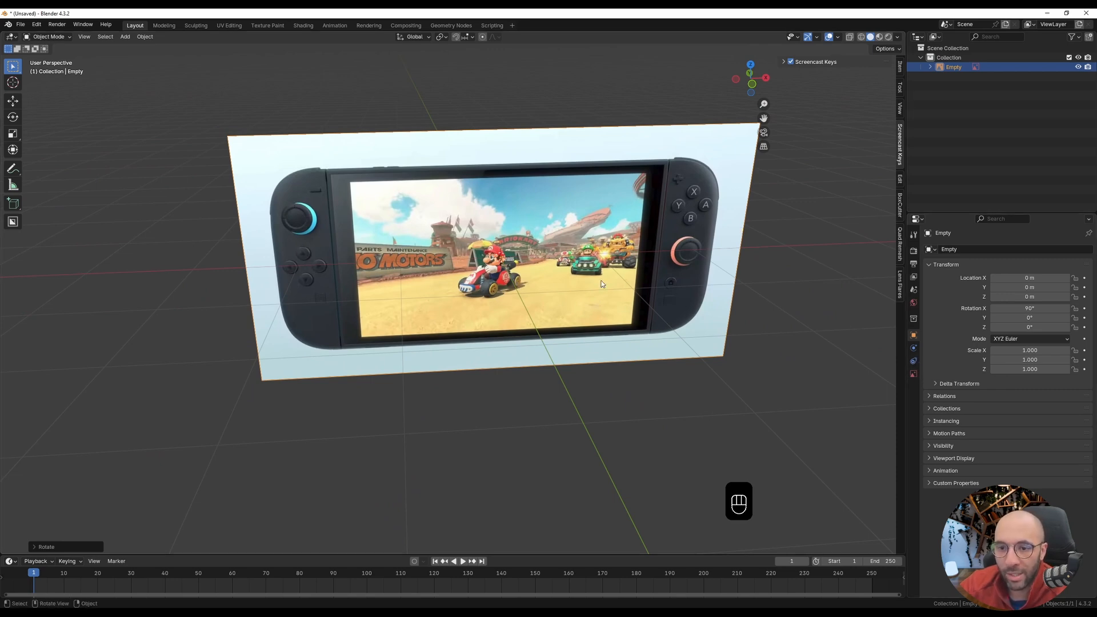
pyautogui.click(913, 374)
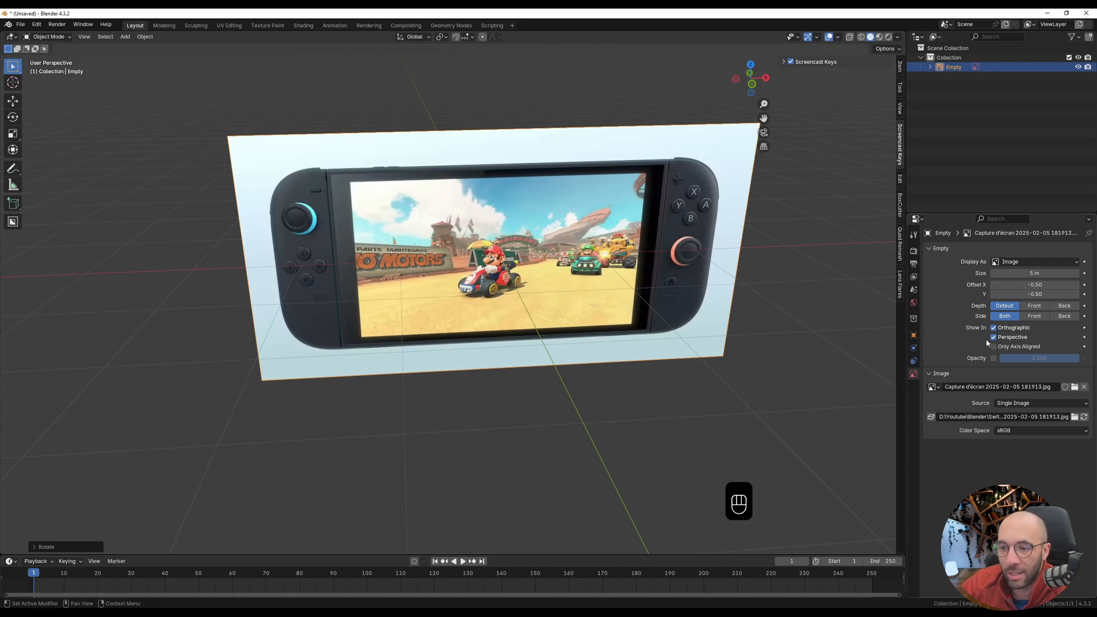
pyautogui.moveTo(811, 342); pyautogui.dragTo(518, 286, button='middle')
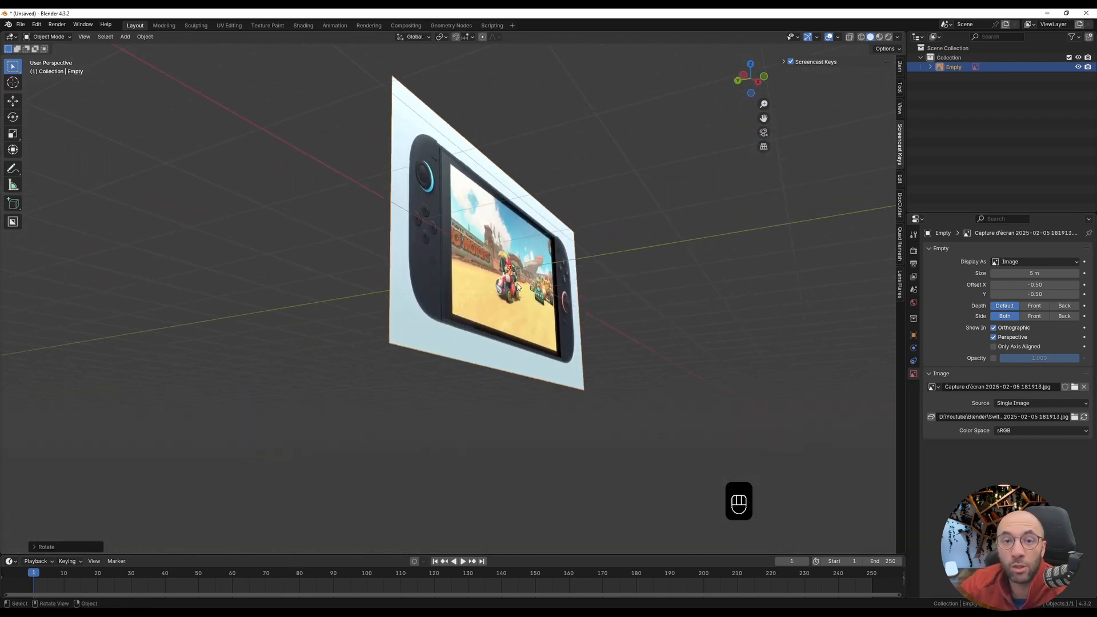
pyautogui.click(993, 337)
pyautogui.moveTo(679, 334); pyautogui.dragTo(541, 328, button='middle')
# - In front orthographic view, enable opacity for the reference image at about 0.59 and set its depth to Front
pyautogui.press('KP_1')
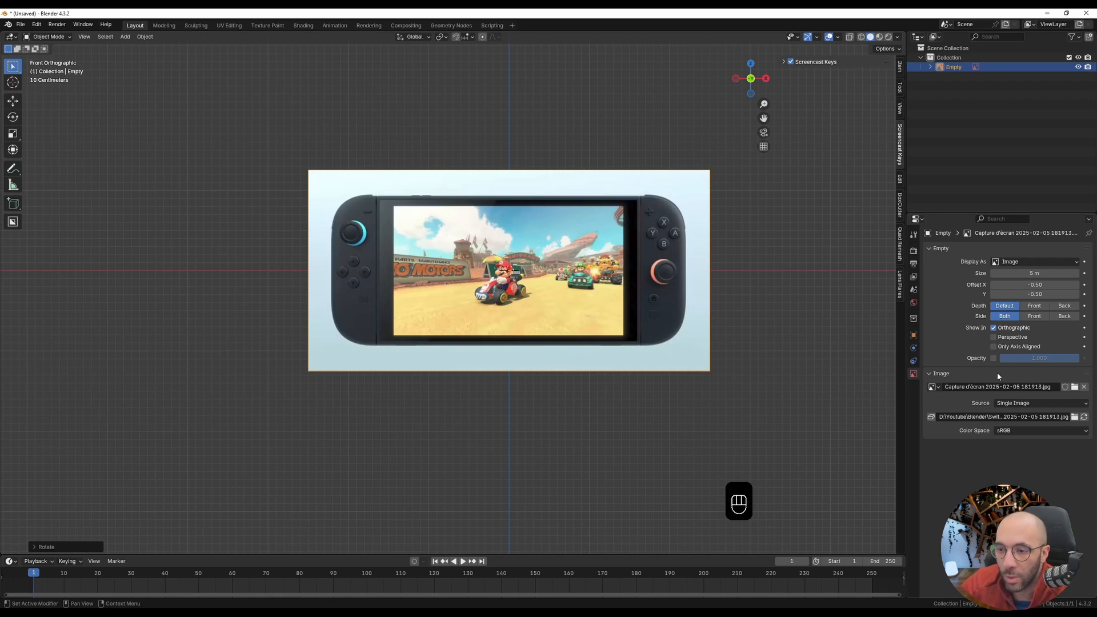
pyautogui.click(993, 358)
pyautogui.moveTo(1059, 363); pyautogui.dragTo(1036, 360)
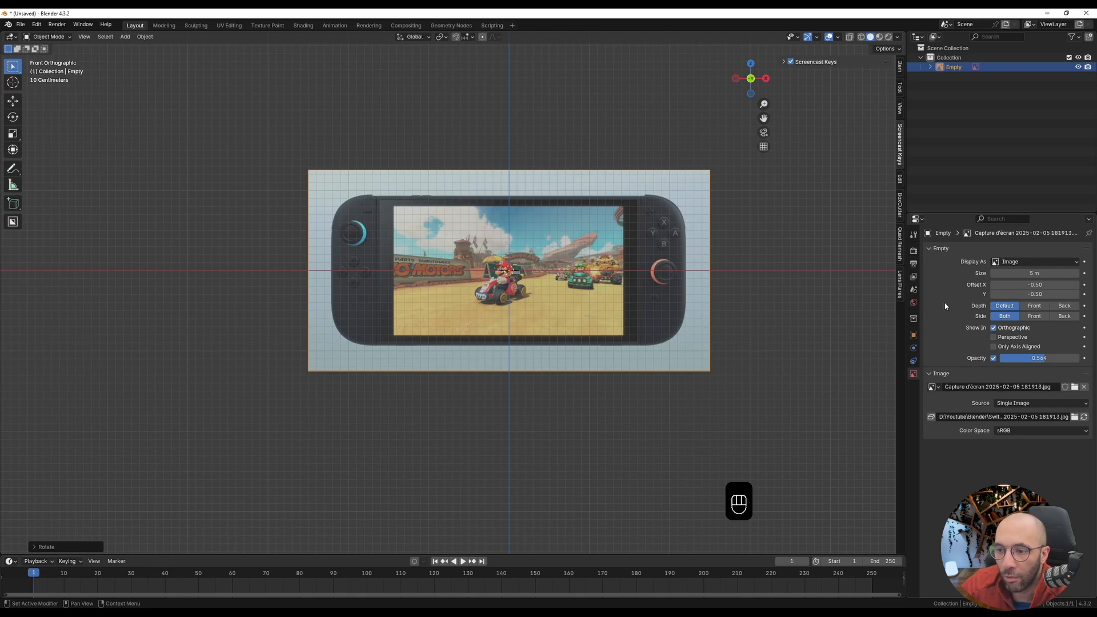
pyautogui.click(1035, 307)
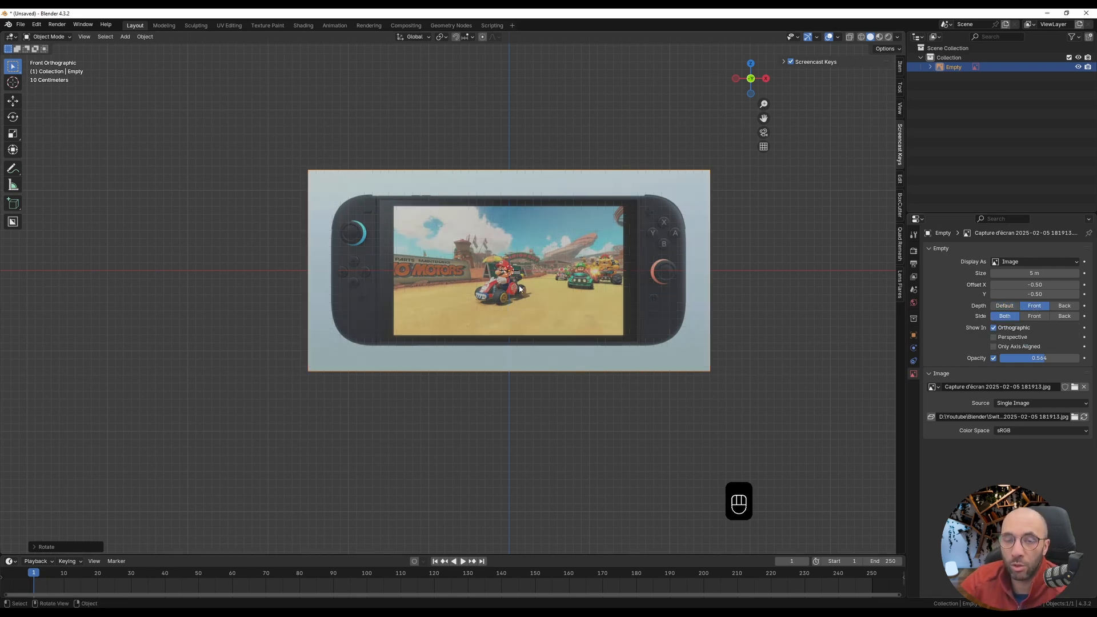
# - Add a mesh plane at the origin and rotate it 90° around the X axis to face the front view
pyautogui.scroll(1, 491, 263)
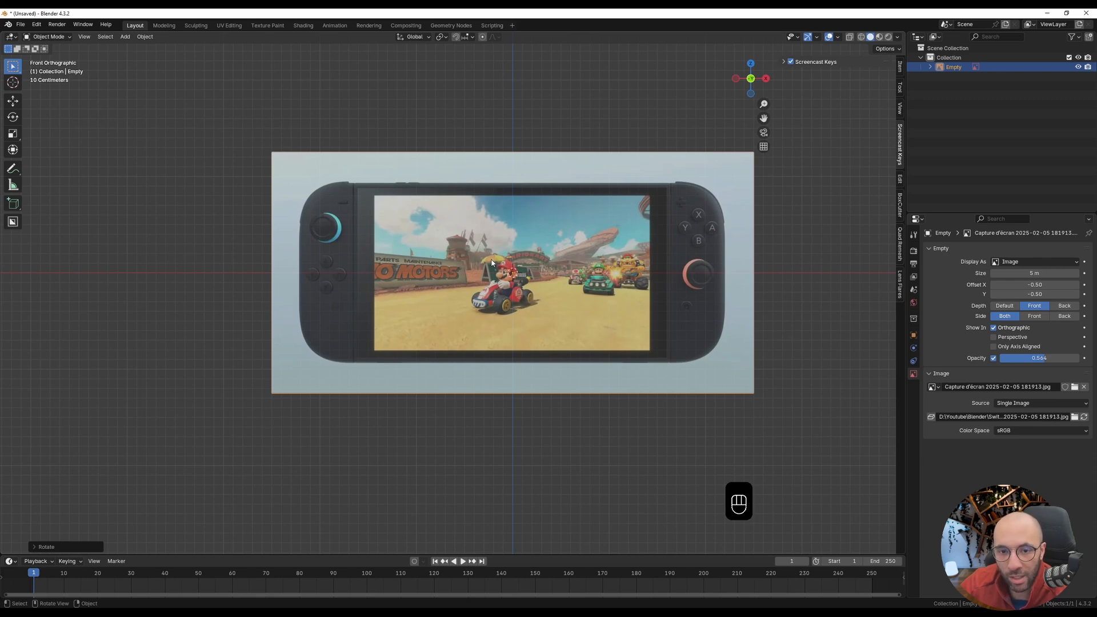
pyautogui.hotkey('shift', 'a')
pyautogui.write('p')
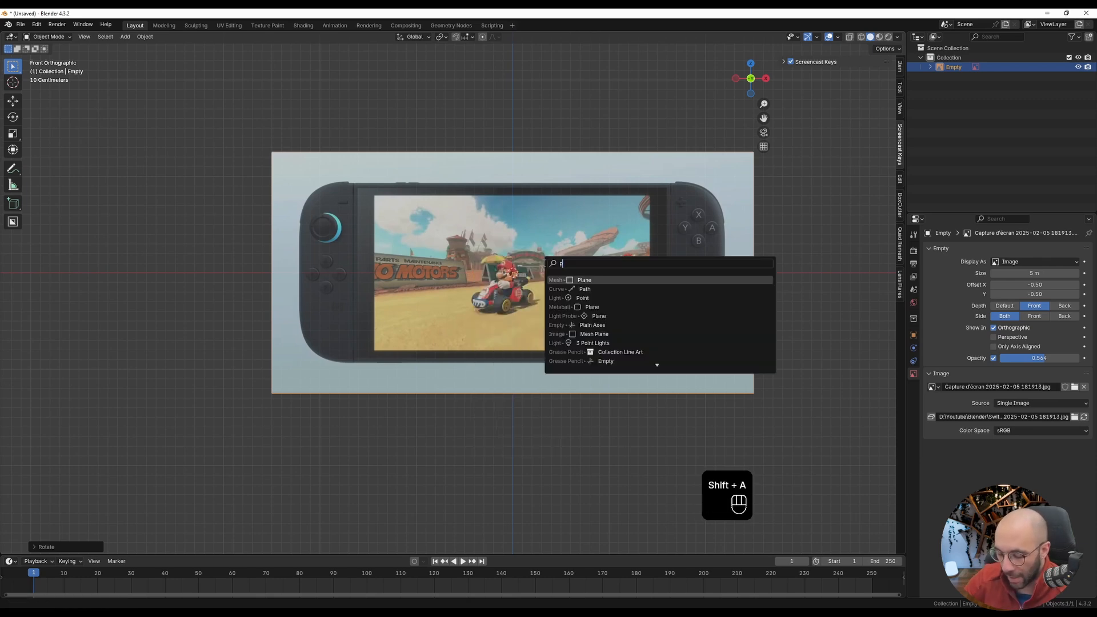
pyautogui.write('lan')
pyautogui.press('Return')
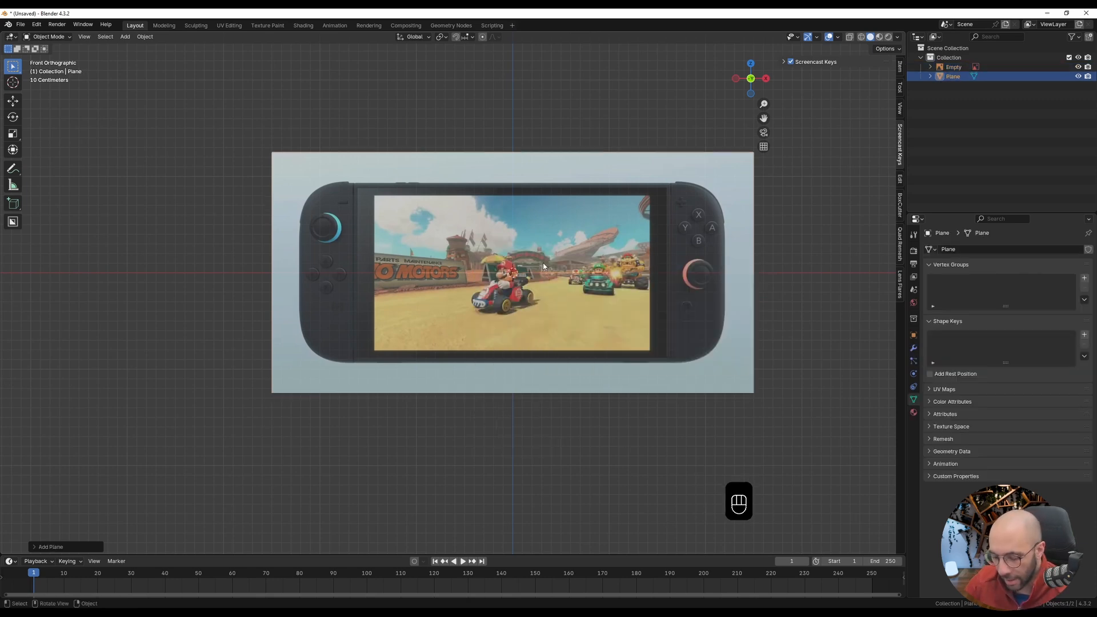
pyautogui.write('rx90')
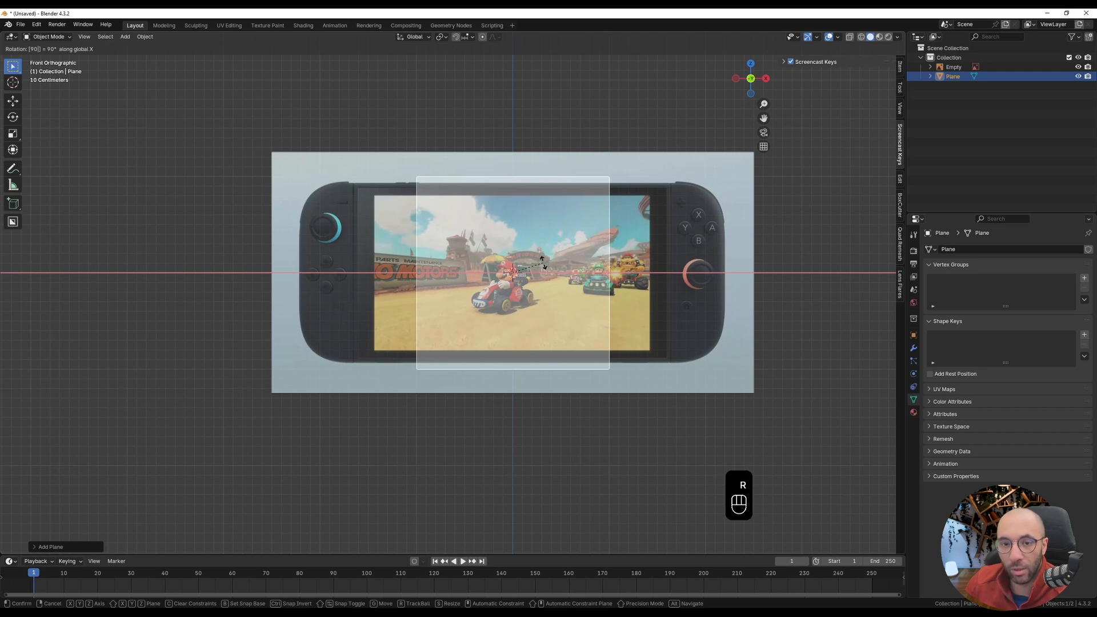
pyautogui.click(543, 265)
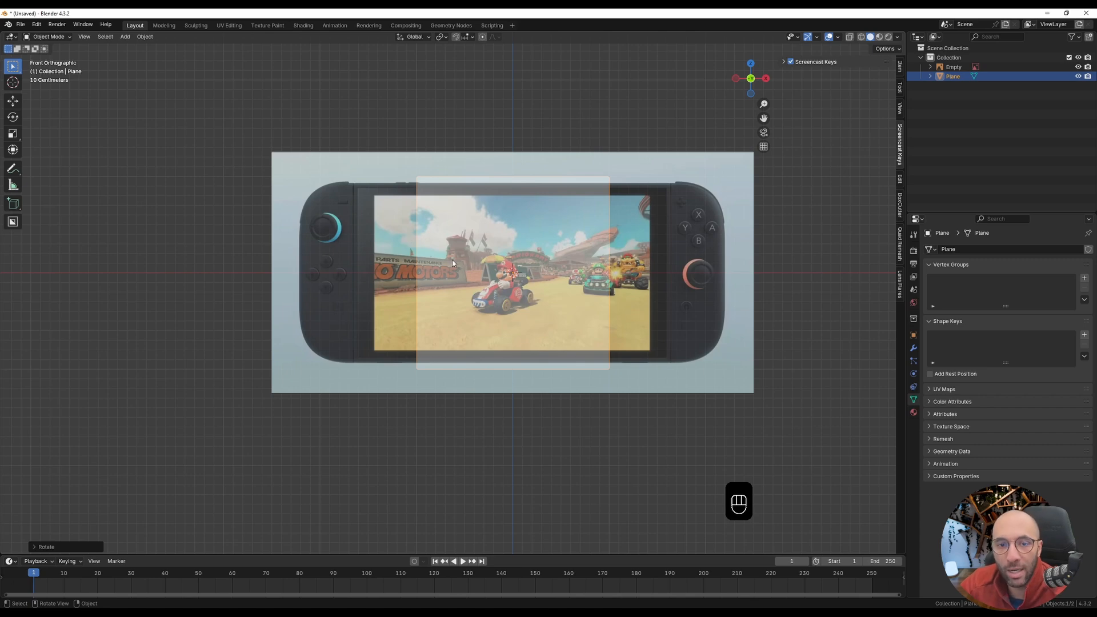
# - Add one centred vertical loop cut to the plane in Edit Mode
pyautogui.keyDown('shift'); pyautogui.moveTo(538, 293); pyautogui.dragTo(510, 295, button='middle'); pyautogui.keyUp('shift')
pyautogui.press('Tab')
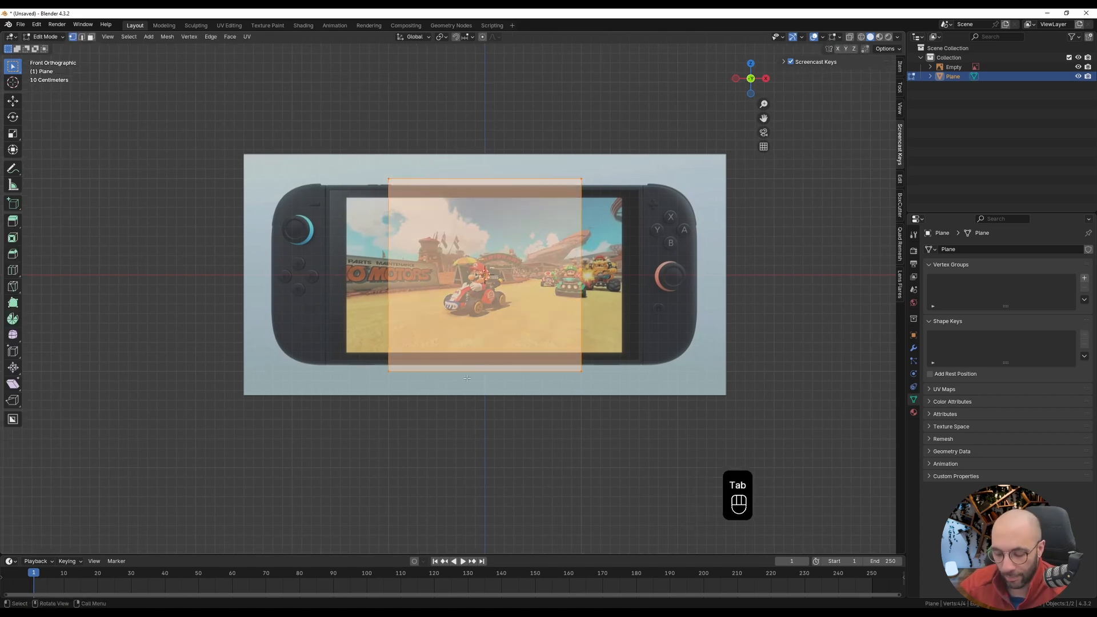
pyautogui.hotkey('ctrl', 'r')
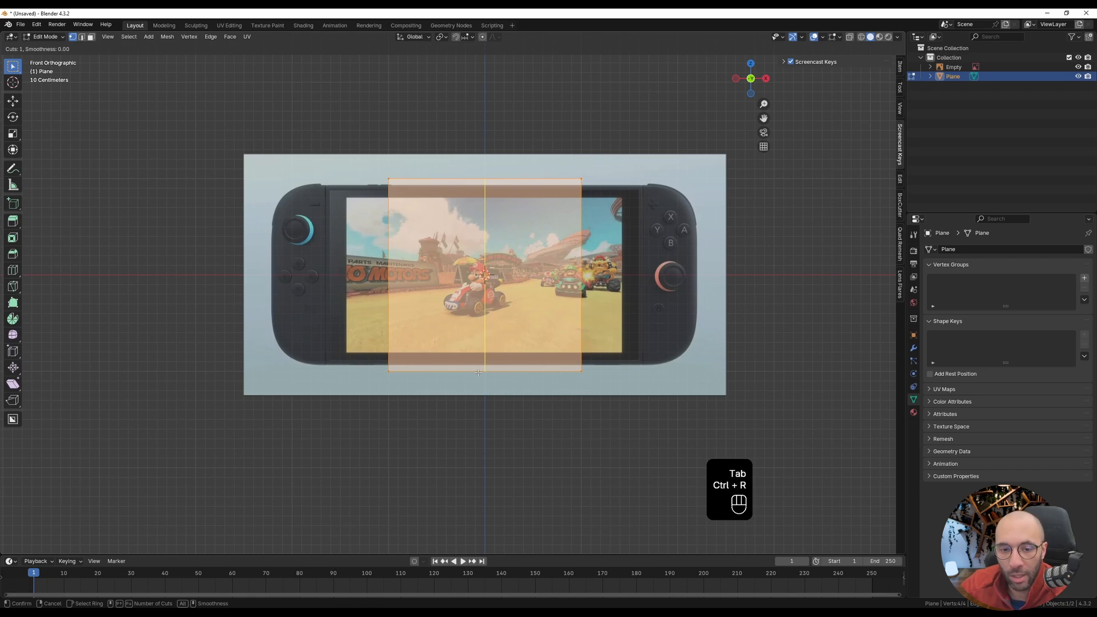
pyautogui.click(477, 371)
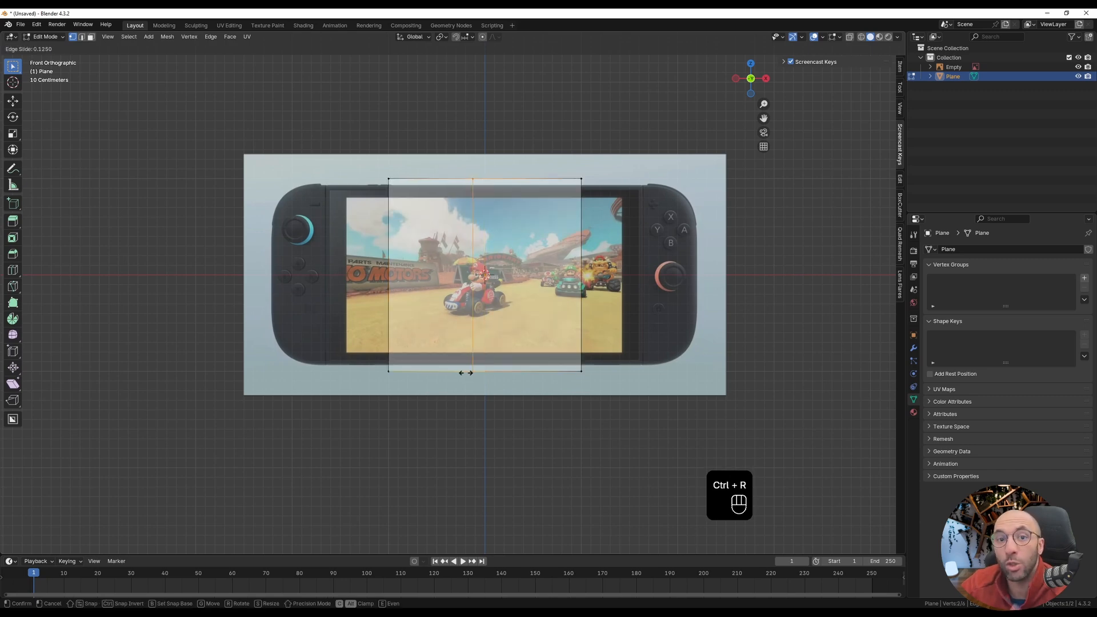
pyautogui.rightClick(467, 365)
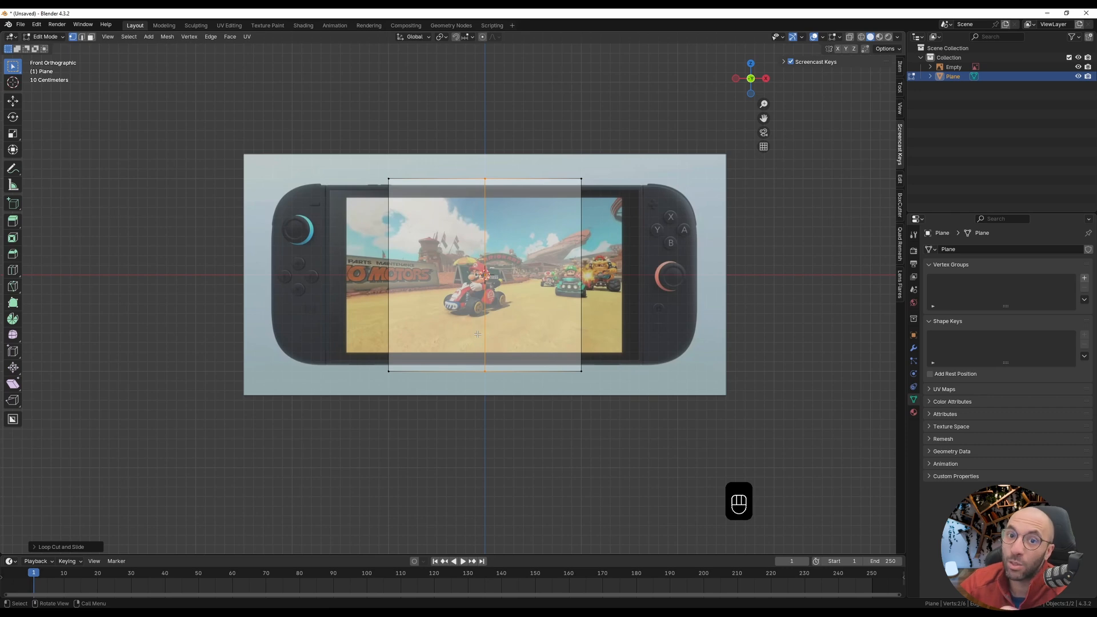
# - Delete the plane's two outer left vertices, keeping only its right half, and return to Object Mode
pyautogui.click(389, 180)
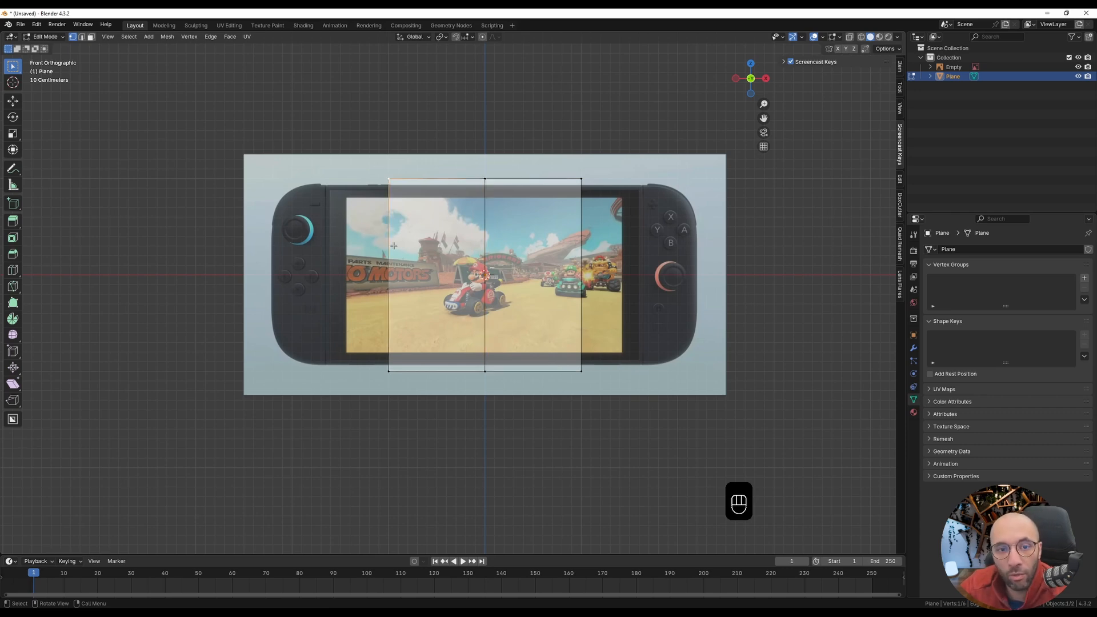
pyautogui.keyDown('shift'); pyautogui.click(388, 372); pyautogui.keyUp('shift')
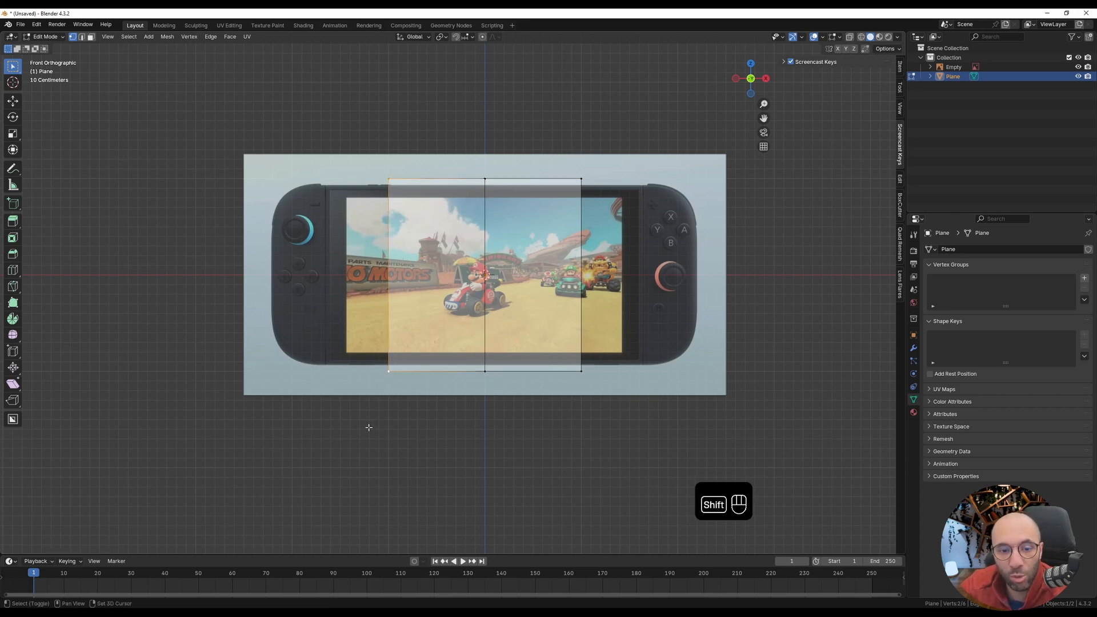
pyautogui.press('x')
pyautogui.click(391, 332)
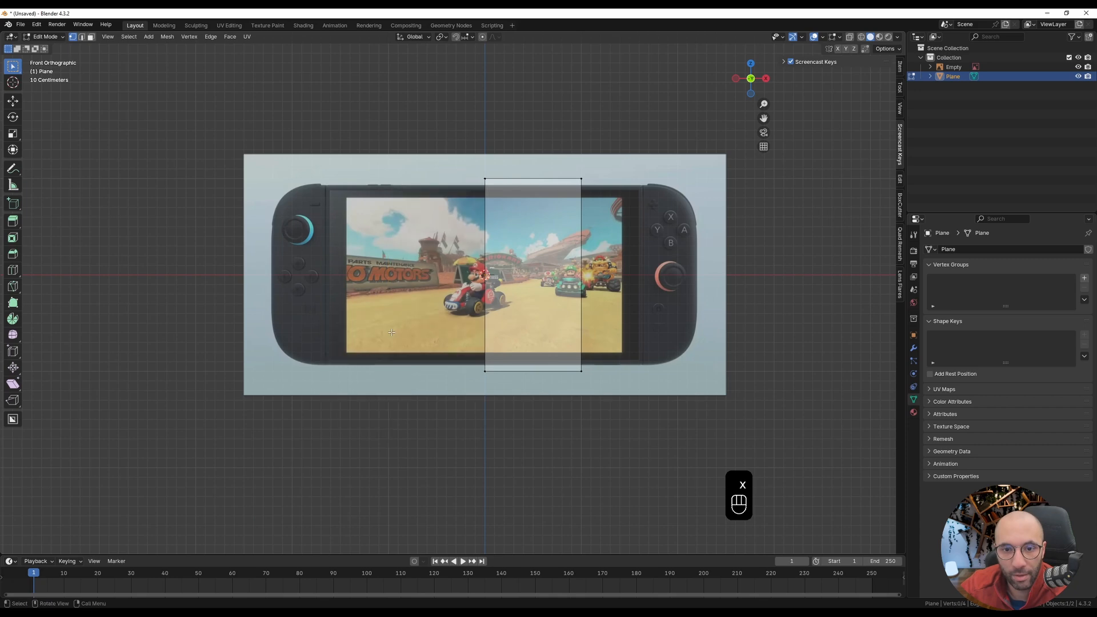
pyautogui.press('Tab')
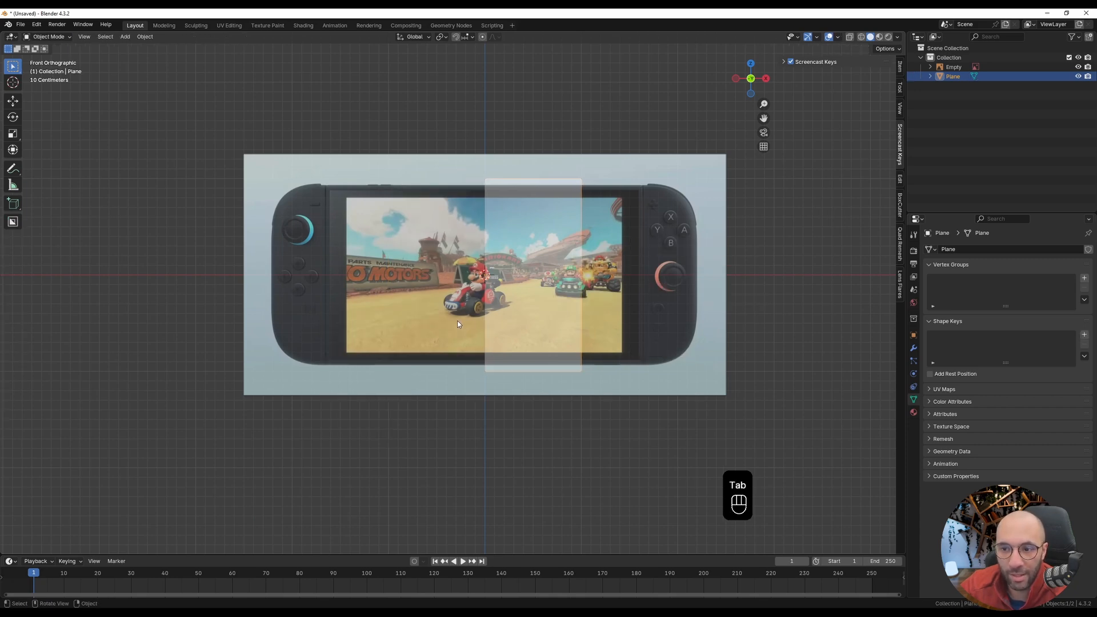
# - Add a Mirror modifier on the X axis to the half plane and enable Clipping
pyautogui.click(914, 348)
pyautogui.click(966, 250)
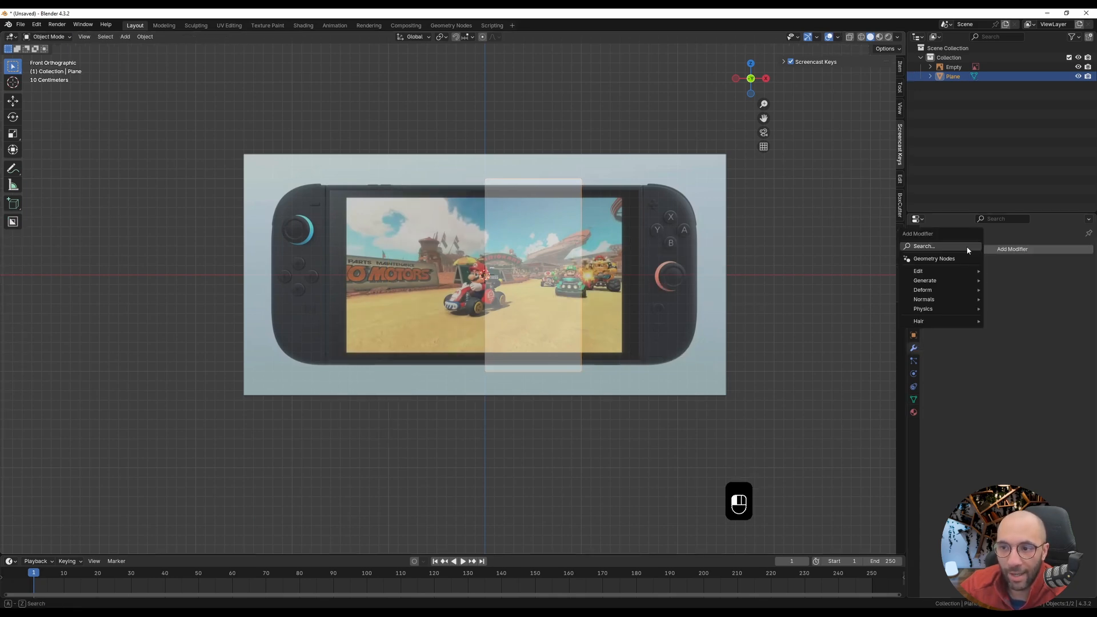
pyautogui.click(967, 250)
pyautogui.write('mirror')
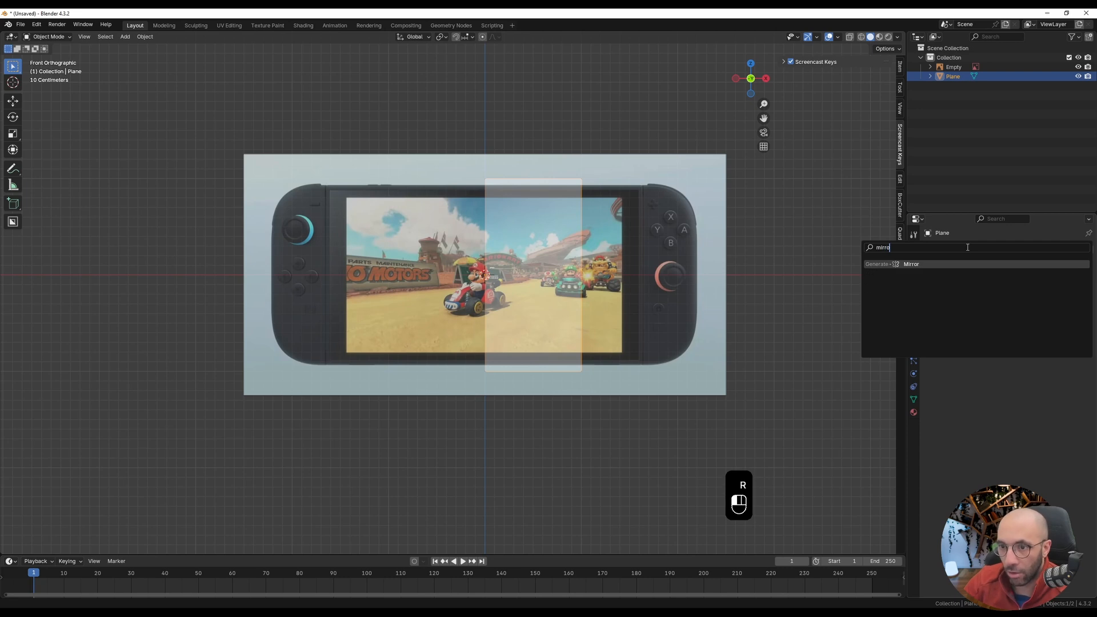
pyautogui.press('Return')
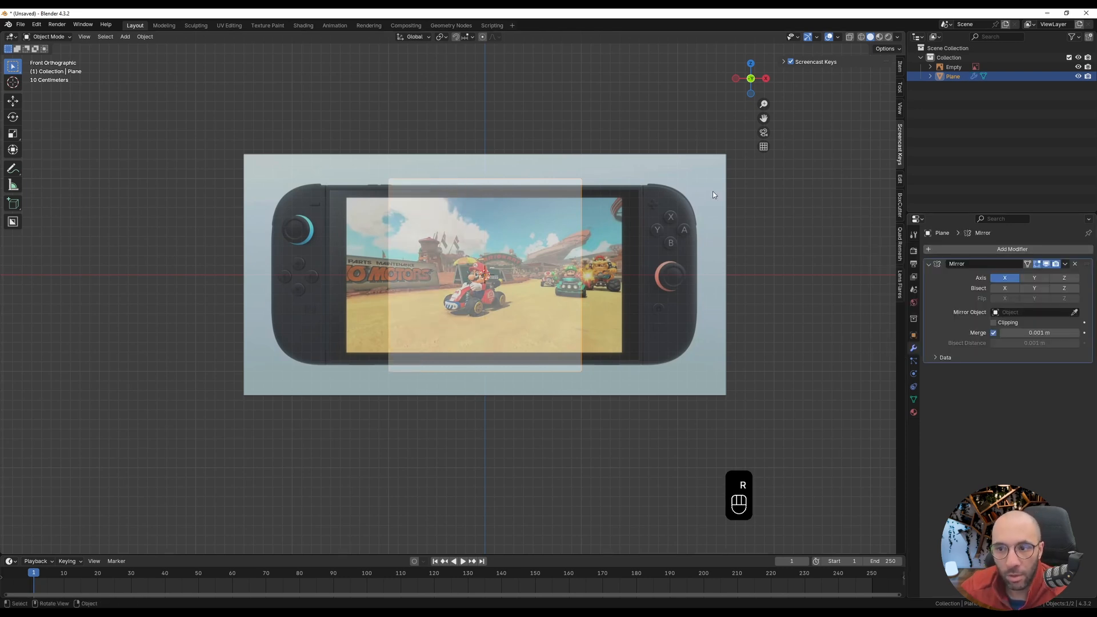
pyautogui.click(994, 323)
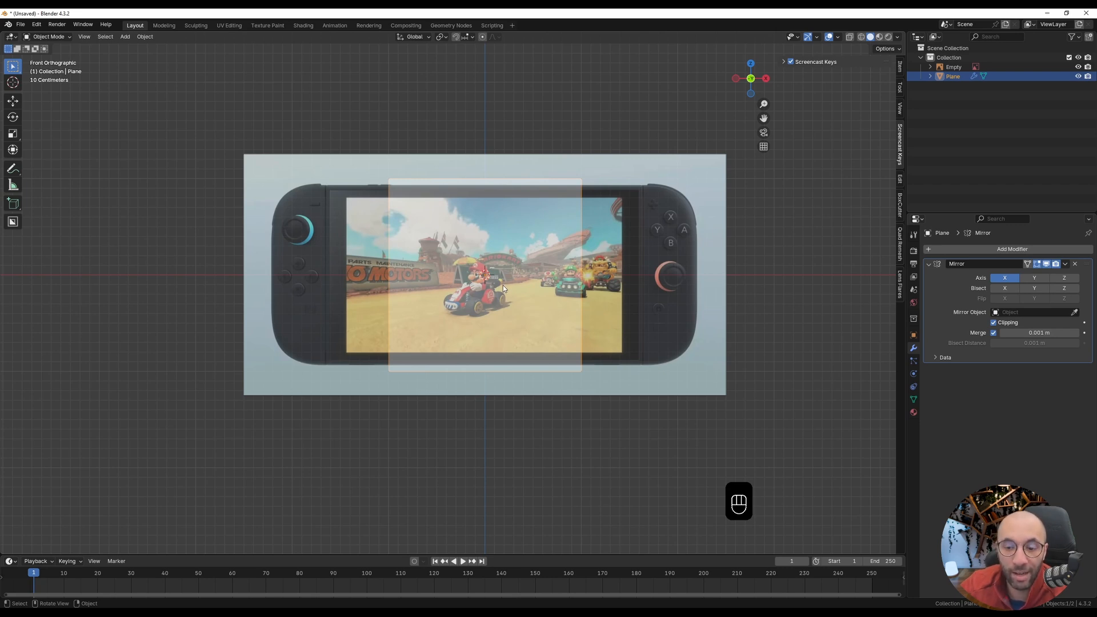
# - Scale the whole half plane along Z to about 0.94 in Edit Mode to match the console's height in the reference
pyautogui.press('Tab')
pyautogui.click(488, 178)
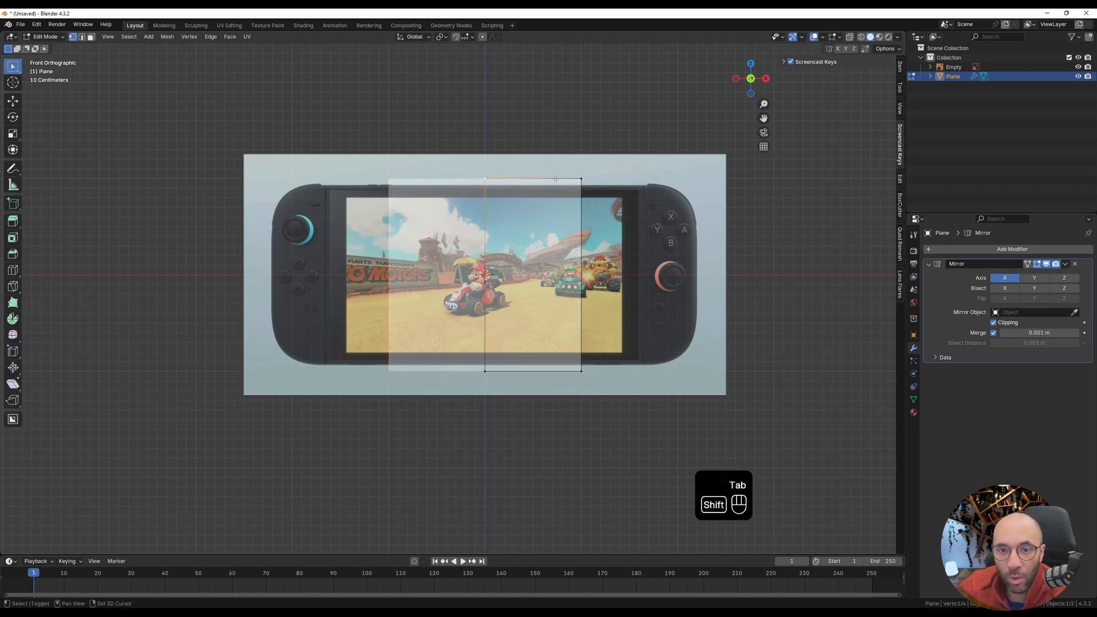
pyautogui.keyDown('shift'); pyautogui.click(580, 179); pyautogui.keyUp('shift')
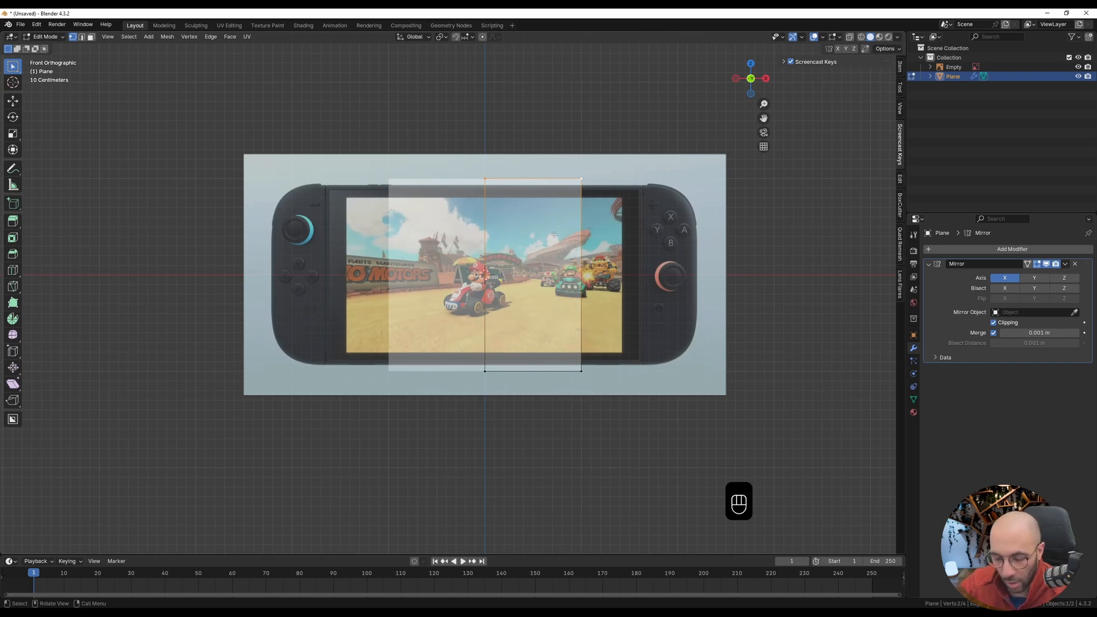
pyautogui.press('a')
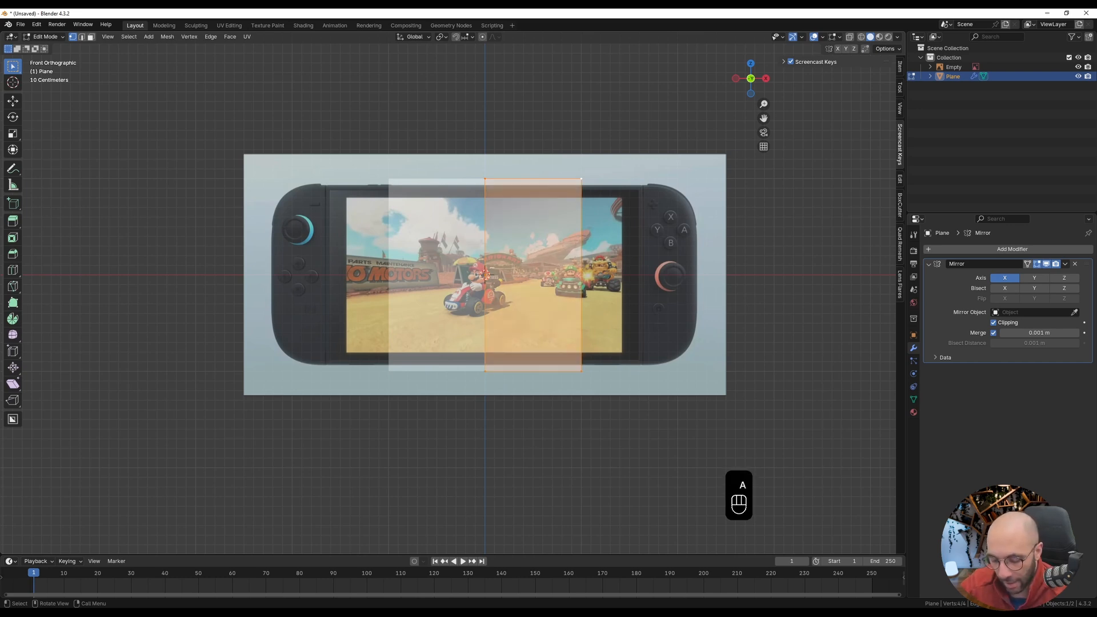
pyautogui.press('s')
pyautogui.press('z')
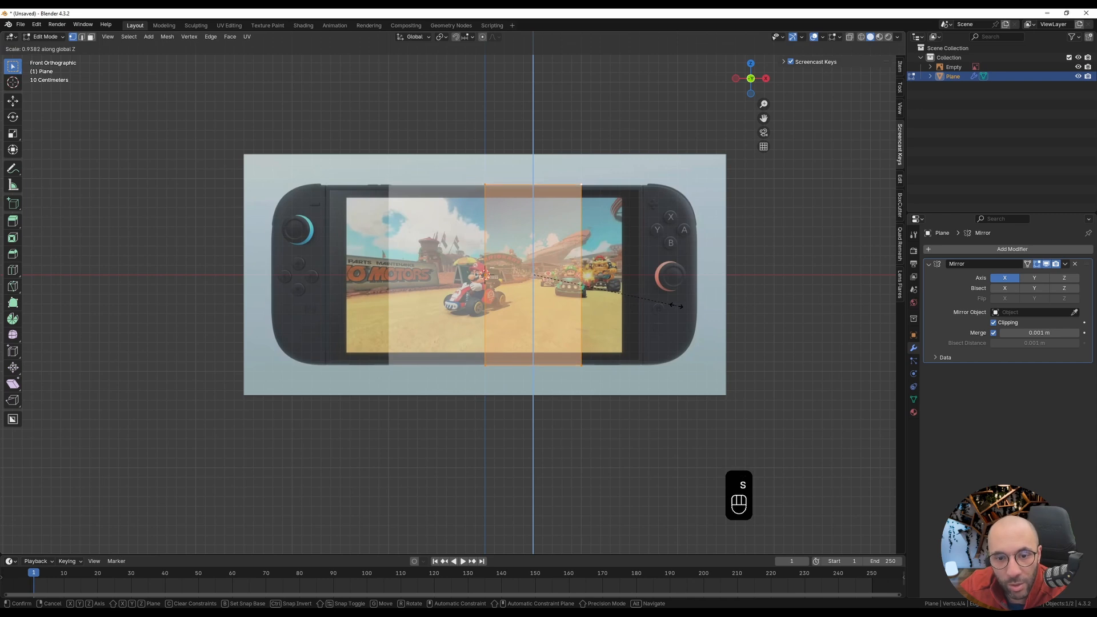
pyautogui.click(674, 306)
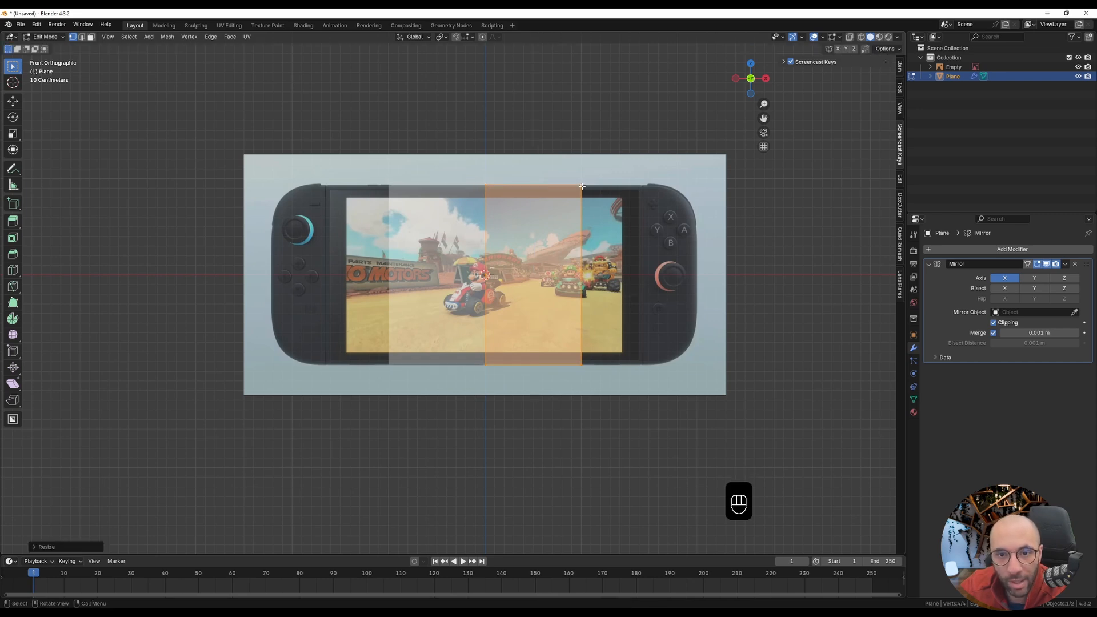
# - Move the half plane's outer right edge about 1.19 m along X to line up with the console's right side
pyautogui.click(582, 187)
pyautogui.keyDown('shift'); pyautogui.click(580, 366); pyautogui.keyUp('shift')
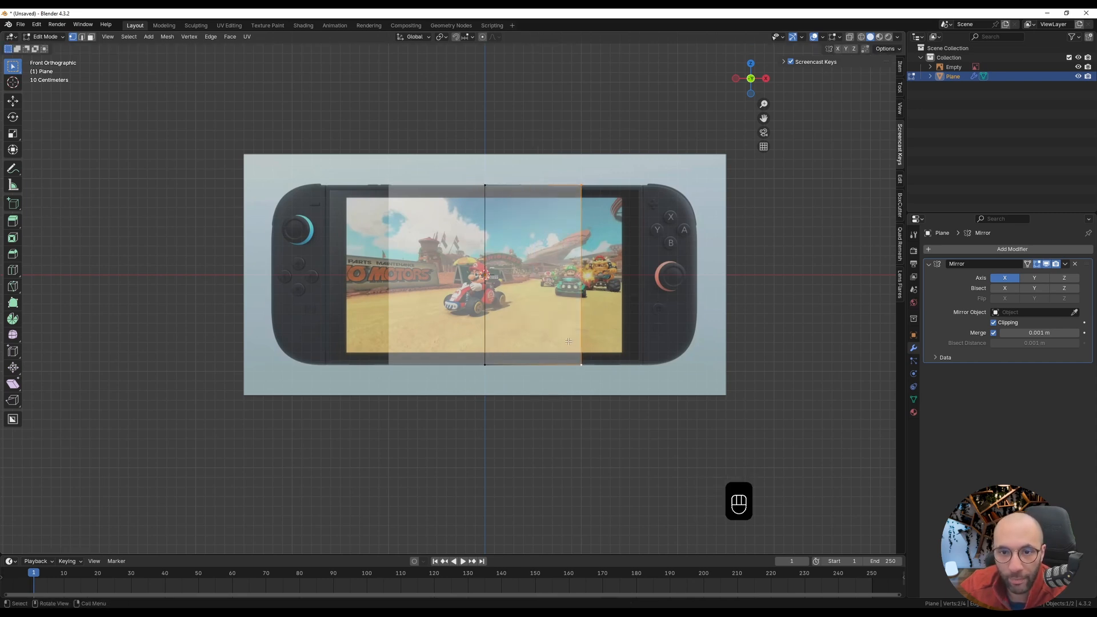
pyautogui.press('g')
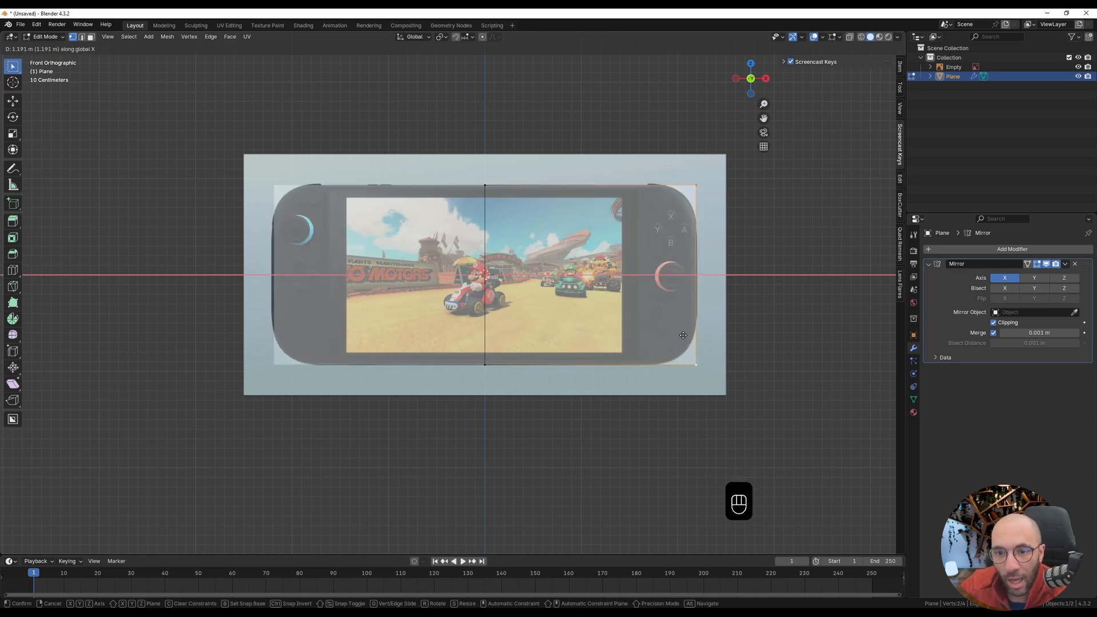
pyautogui.click(684, 336)
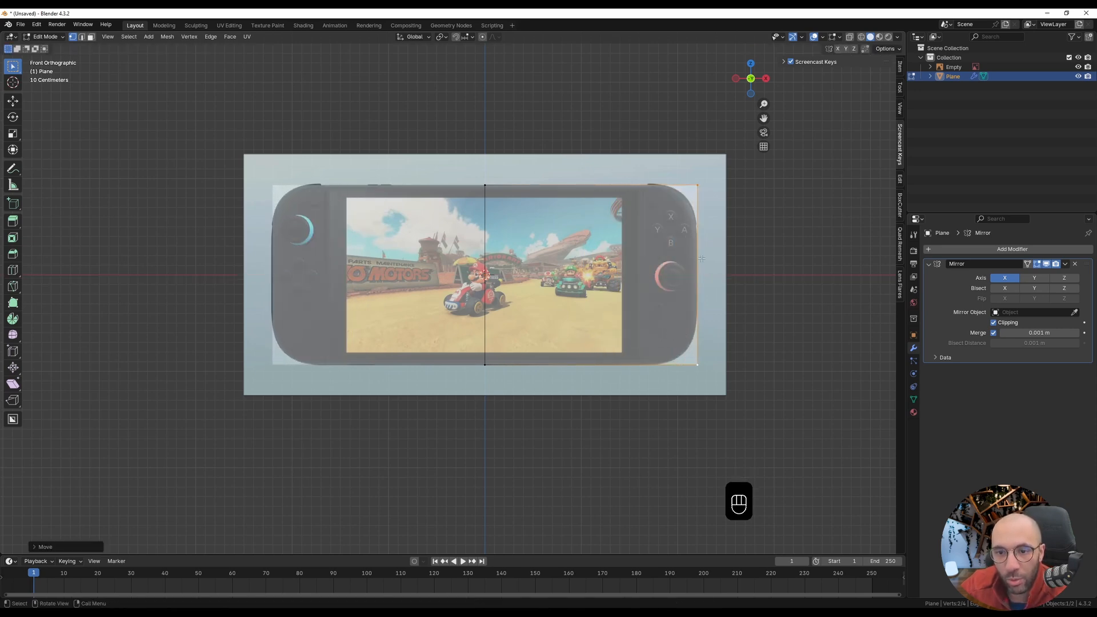
pyautogui.scroll(7, 702, 259)
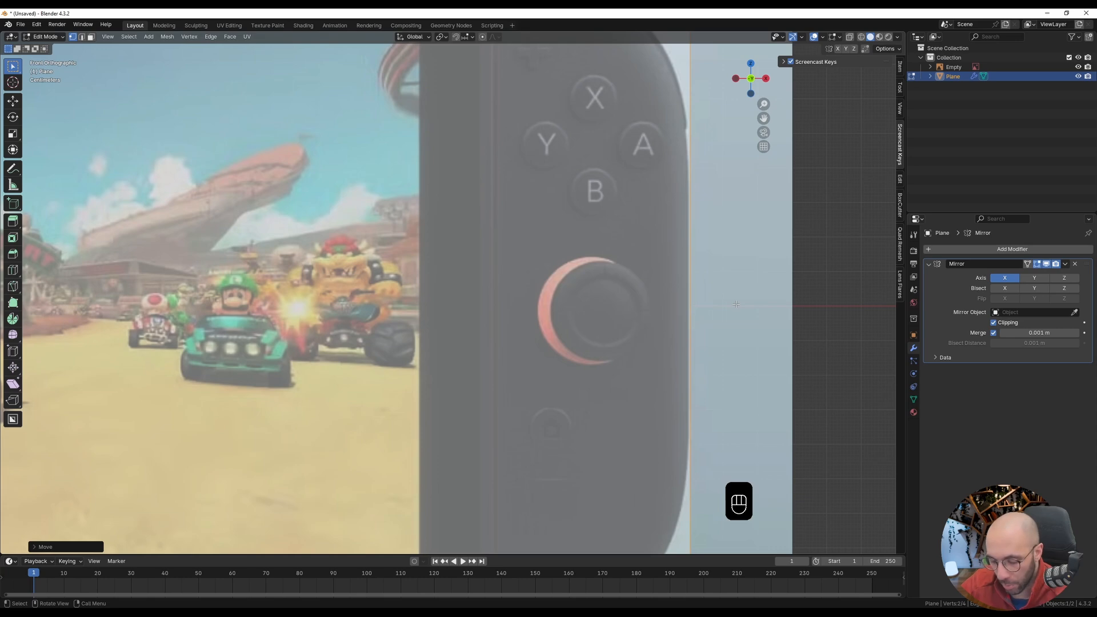
pyautogui.press('g')
pyautogui.press('x')
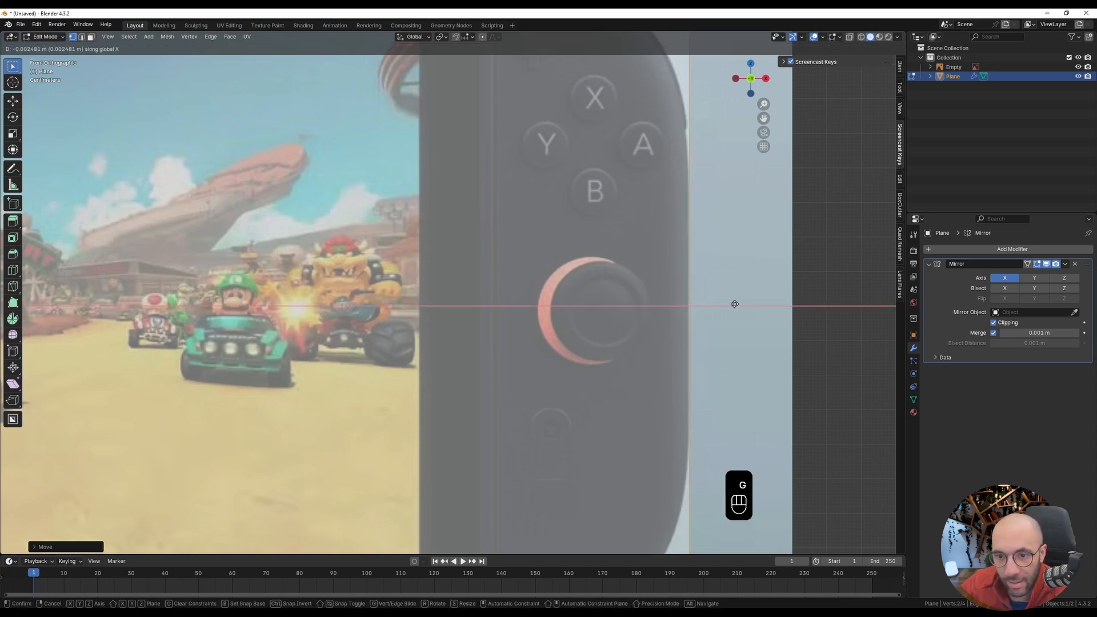
pyautogui.click(735, 304)
pyautogui.scroll(-4, 650, 283)
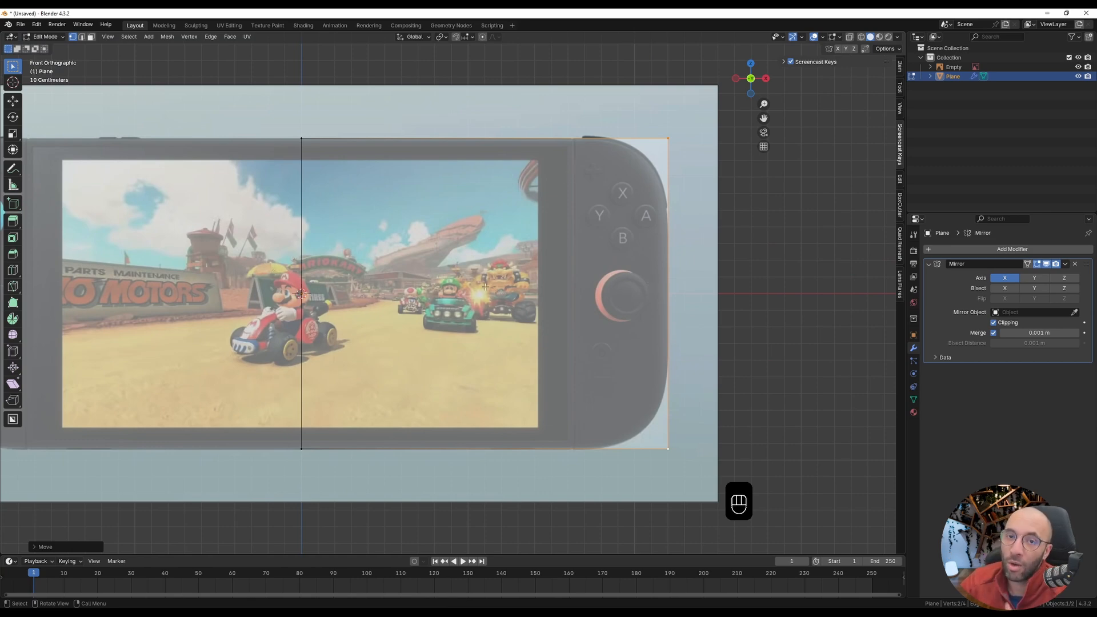
# - Add a vertical loop cut and slide it to the seam between the screen body and the right controller
pyautogui.hotkey('ctrl', 'r')
pyautogui.click(426, 441)
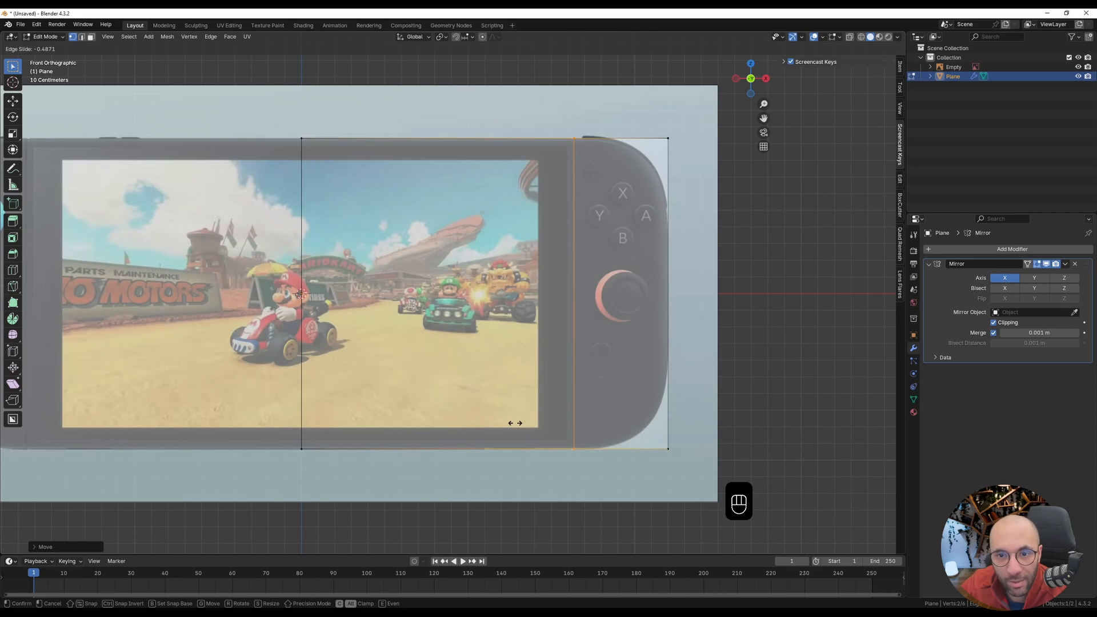
pyautogui.click(515, 423)
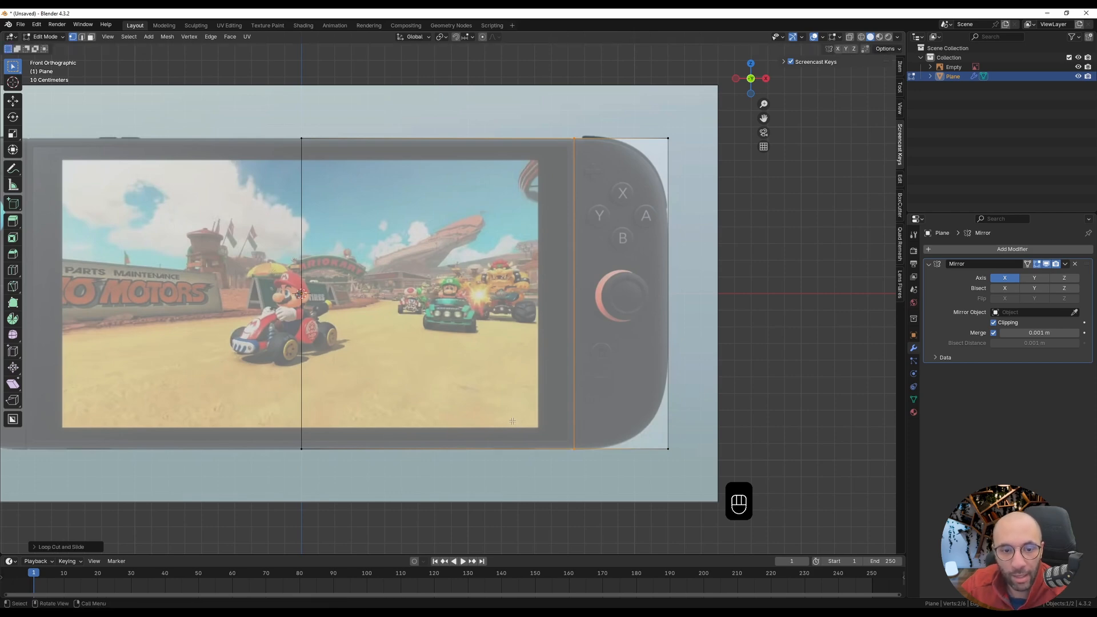
# - Bevel the two outer right corner vertices by about 0.442 m with 14 segments to follow the controller's rounded outline
pyautogui.click(665, 137)
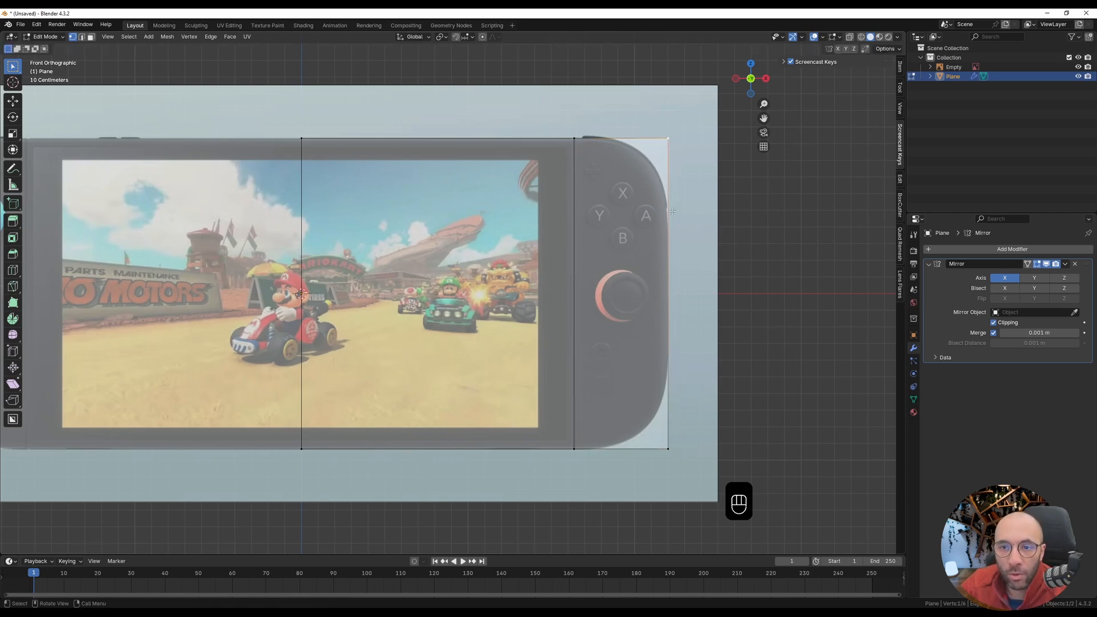
pyautogui.keyDown('shift'); pyautogui.click(669, 449); pyautogui.keyUp('shift')
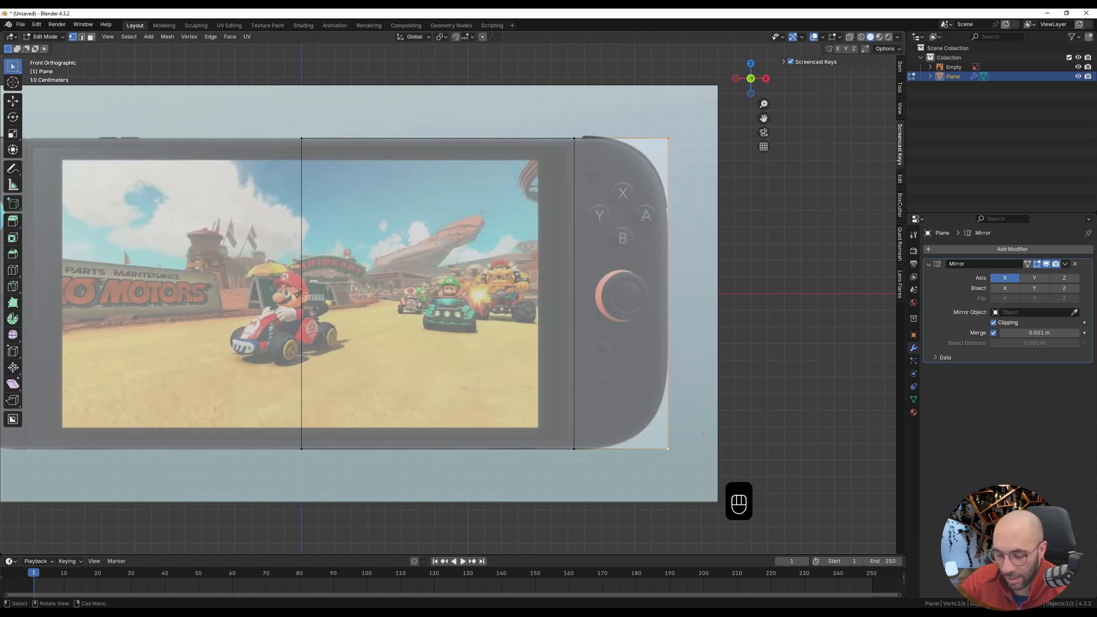
pyautogui.hotkey('ctrl', 'b')
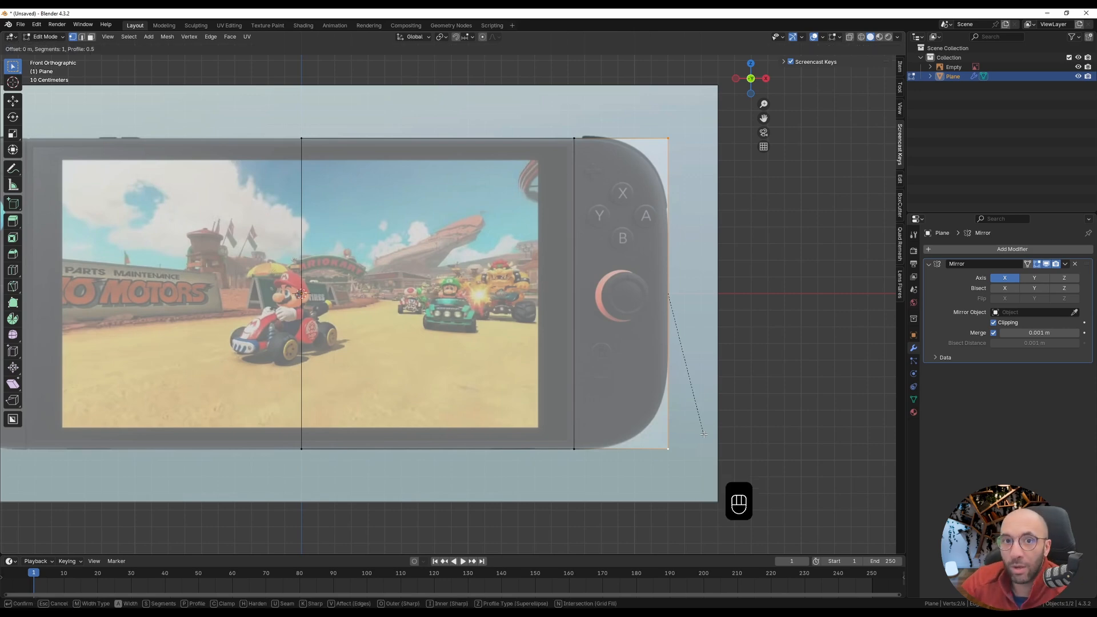
pyautogui.press('v')
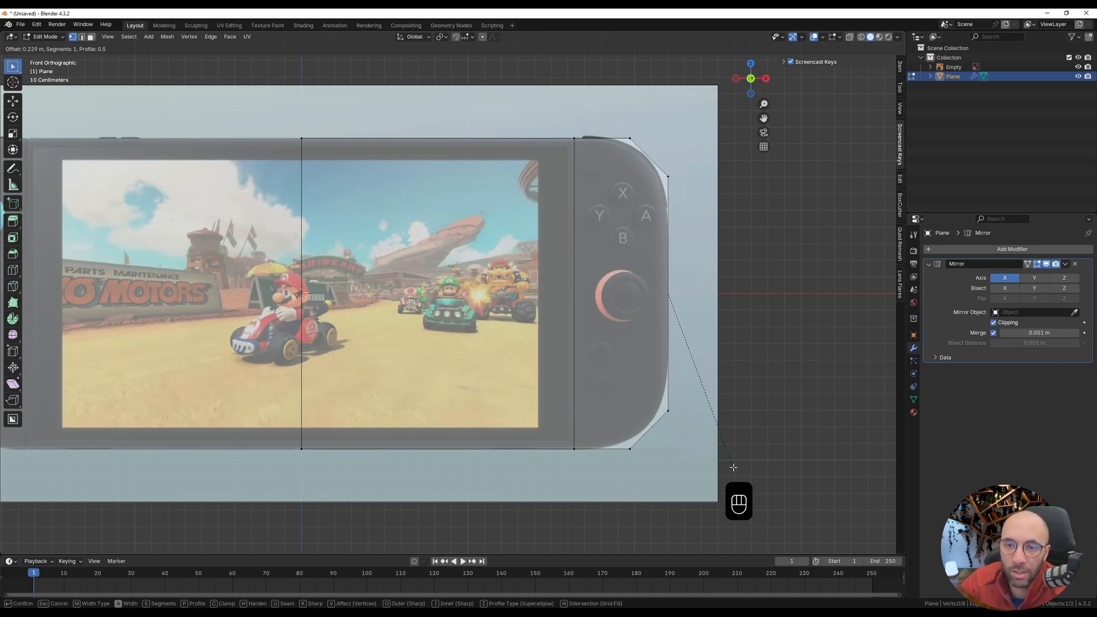
pyautogui.scroll(5, 734, 469)
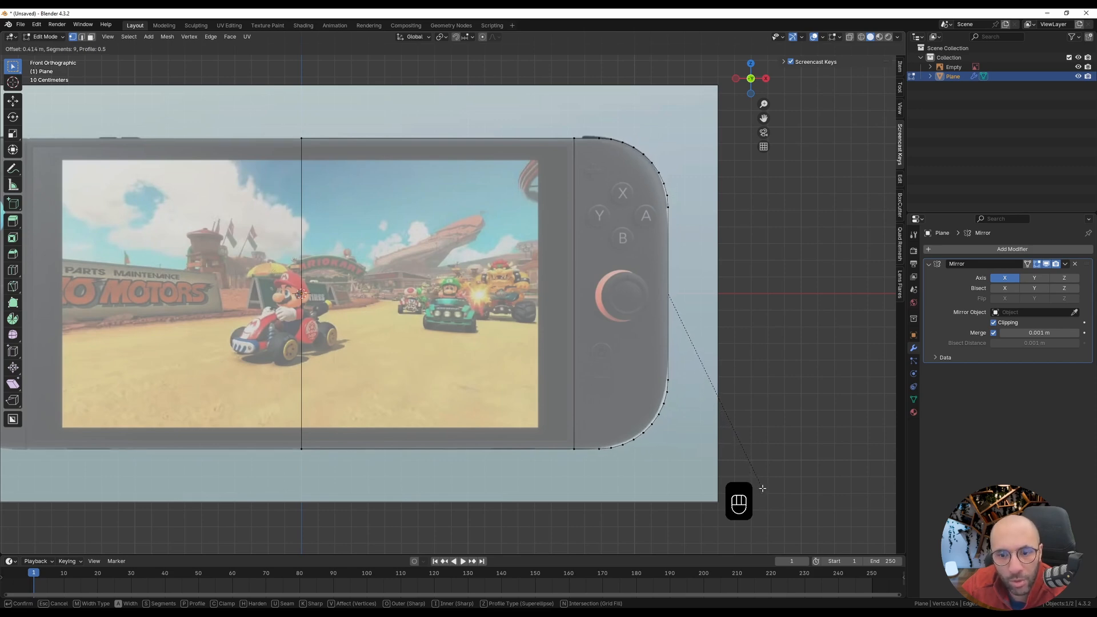
pyautogui.scroll(1, 763, 489)
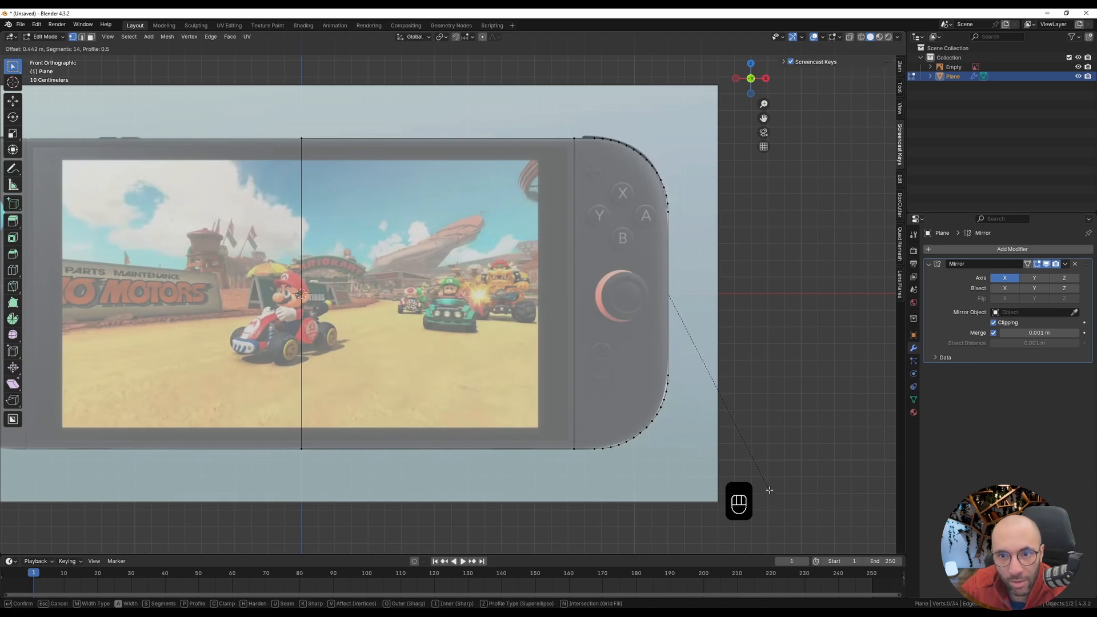
pyautogui.click(769, 489)
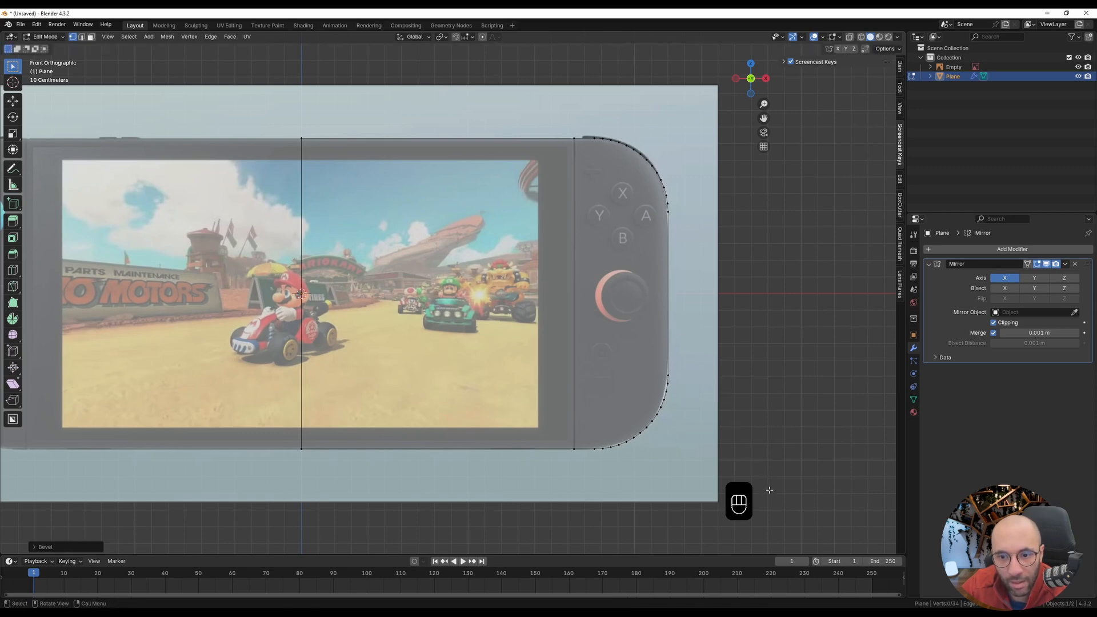
# - Shift all vertices of the rounded right outline about 0.01 m inward along X to fit the reference
pyautogui.click(593, 138)
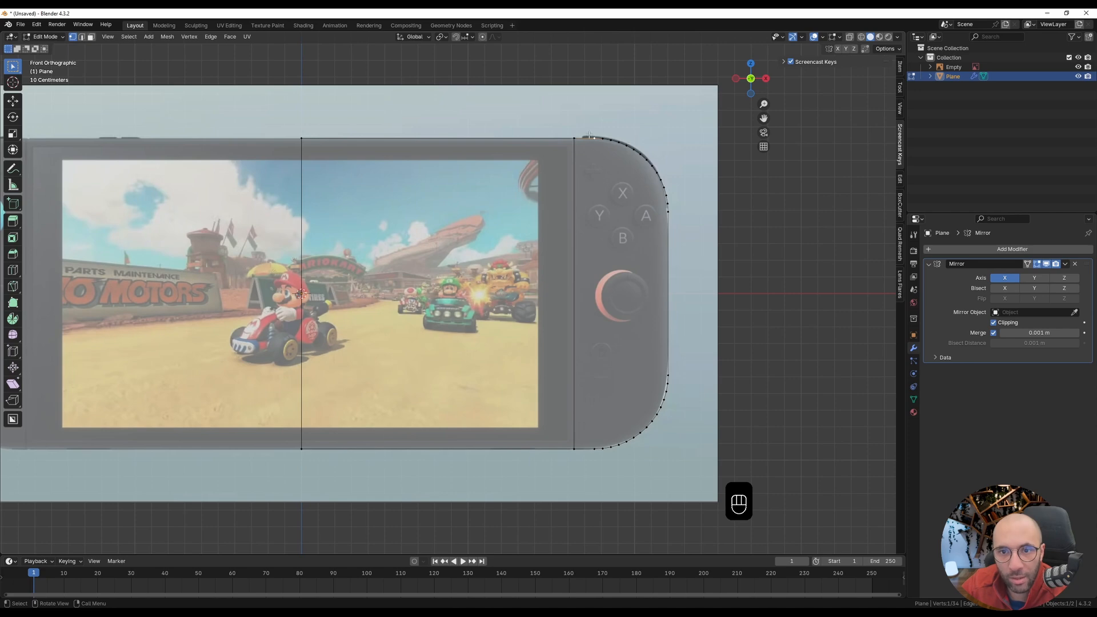
pyautogui.keyDown('ctrl'); pyautogui.click(668, 211); pyautogui.keyUp('ctrl')
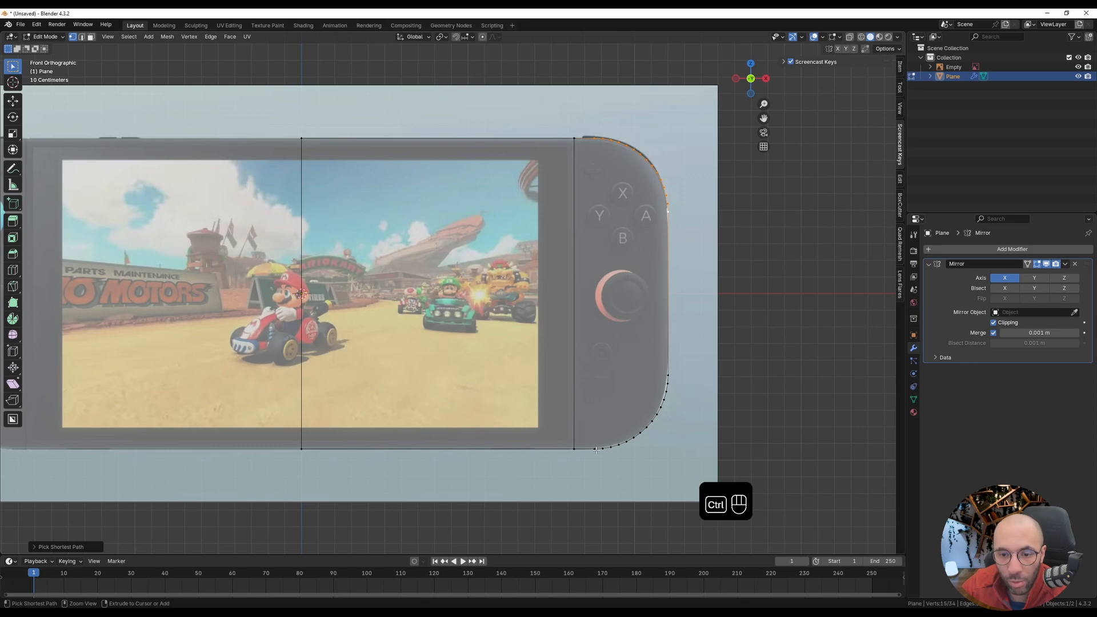
pyautogui.keyDown('ctrl'); pyautogui.click(594, 449); pyautogui.keyUp('ctrl')
pyautogui.press('g')
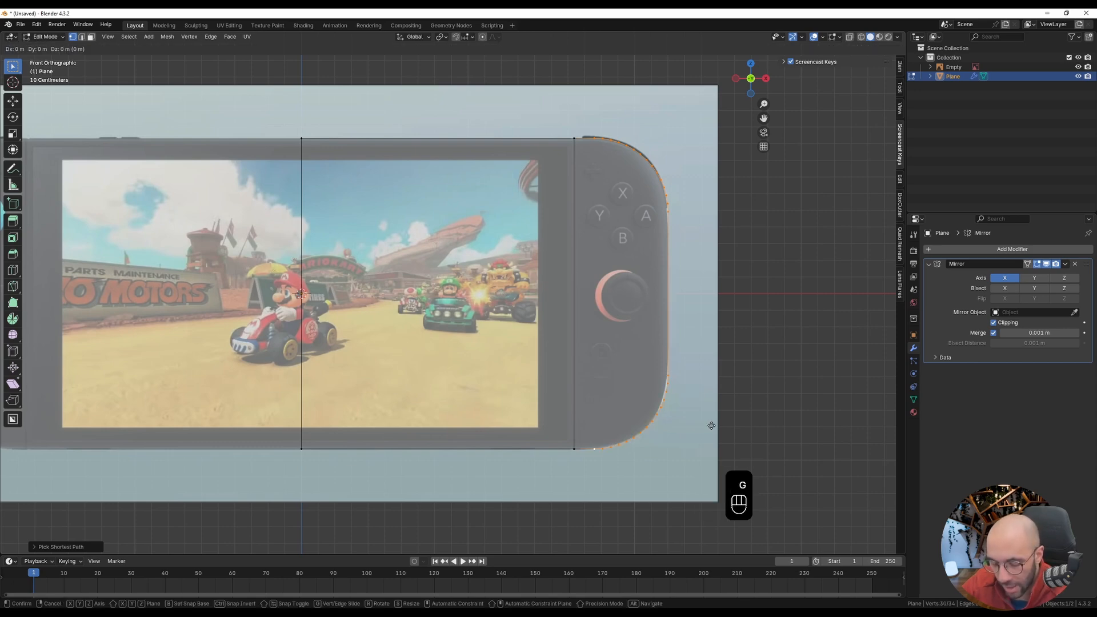
pyautogui.press('x')
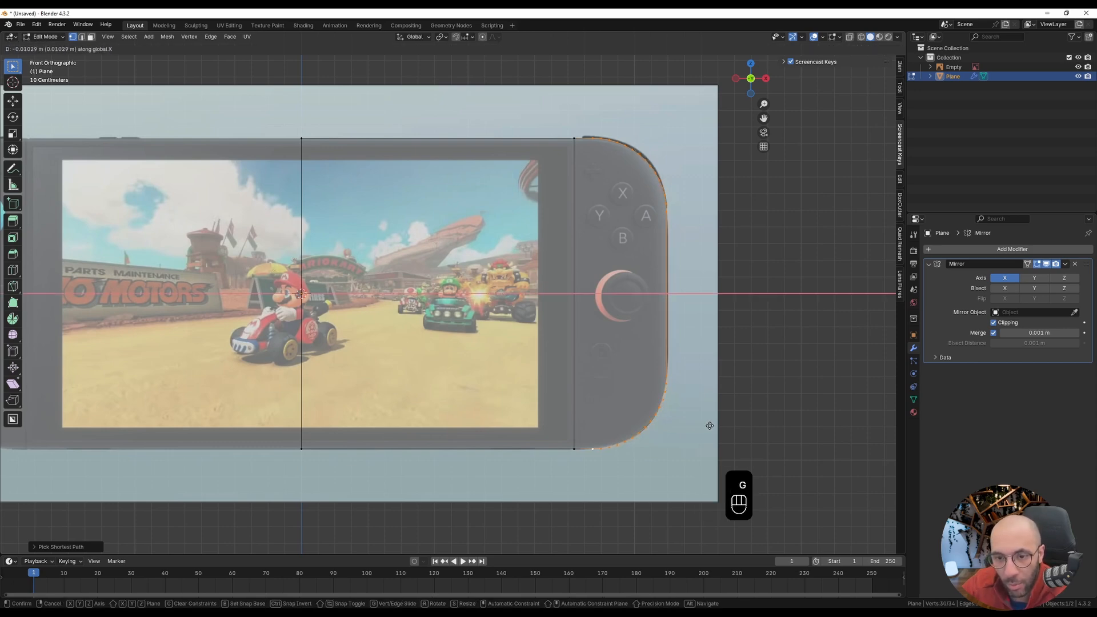
pyautogui.click(709, 426)
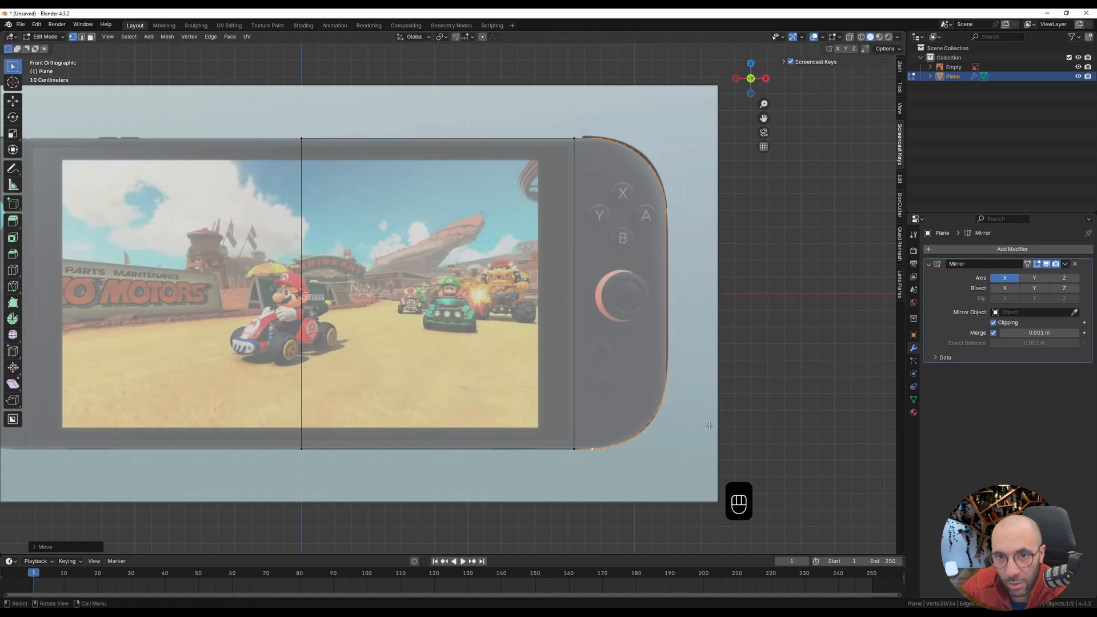
pyautogui.scroll(-2, 437, 385)
pyautogui.keyDown('ctrl'); pyautogui.scroll(2, 349, 382); pyautogui.keyUp('ctrl')
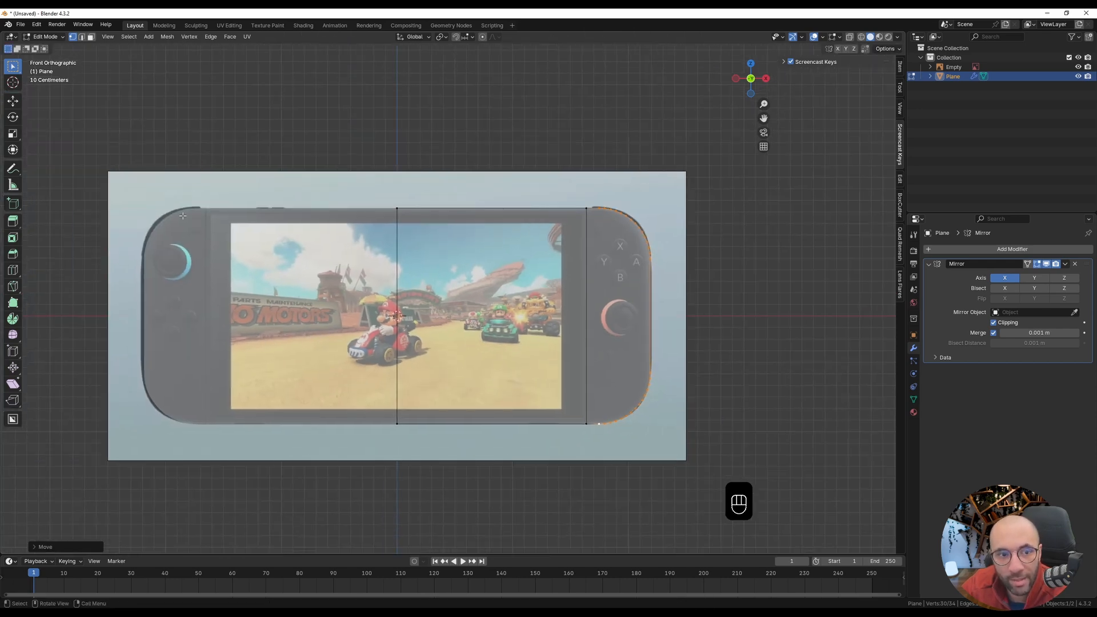
pyautogui.scroll(2, 654, 318)
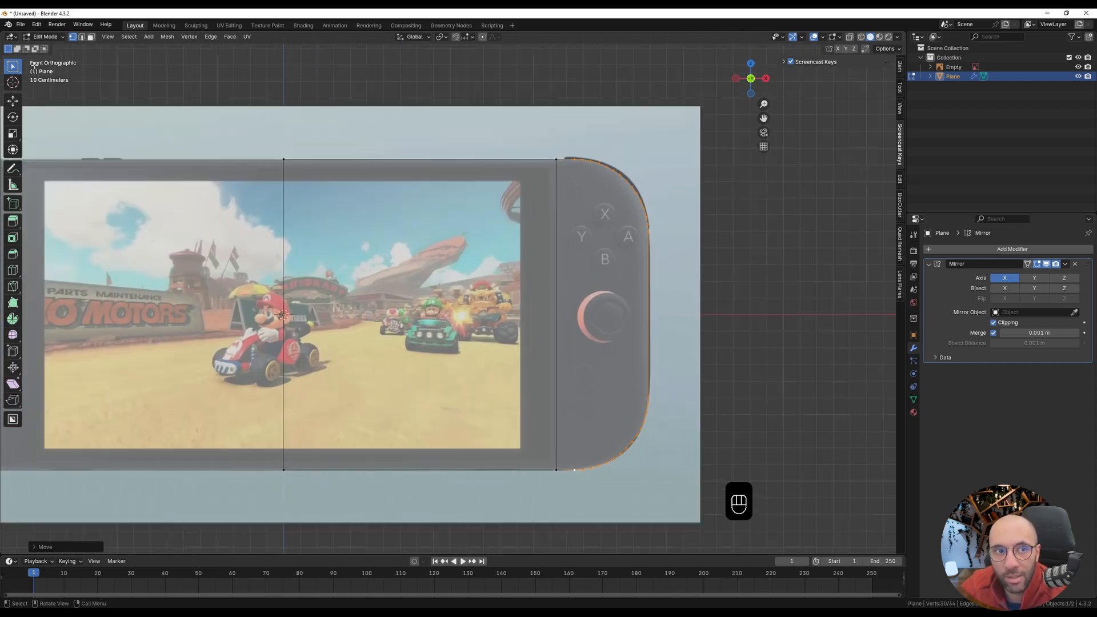
# - Mark the vertical edge between the screen body and the right controller as sharp
pyautogui.click(82, 36)
pyautogui.click(556, 270)
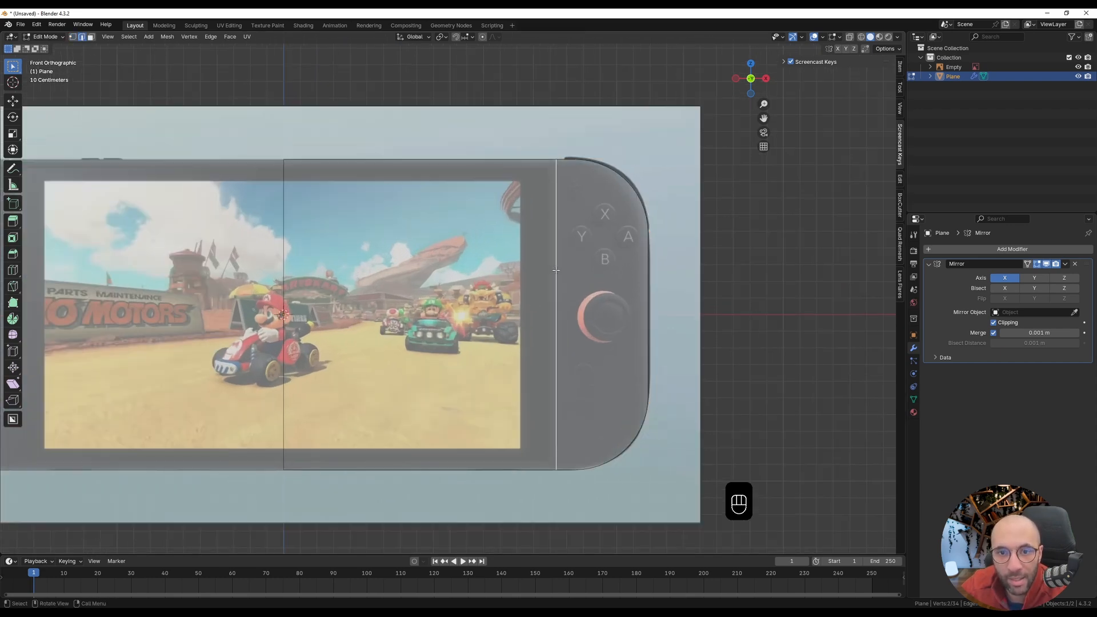
pyautogui.hotkey('ctrl', 'e')
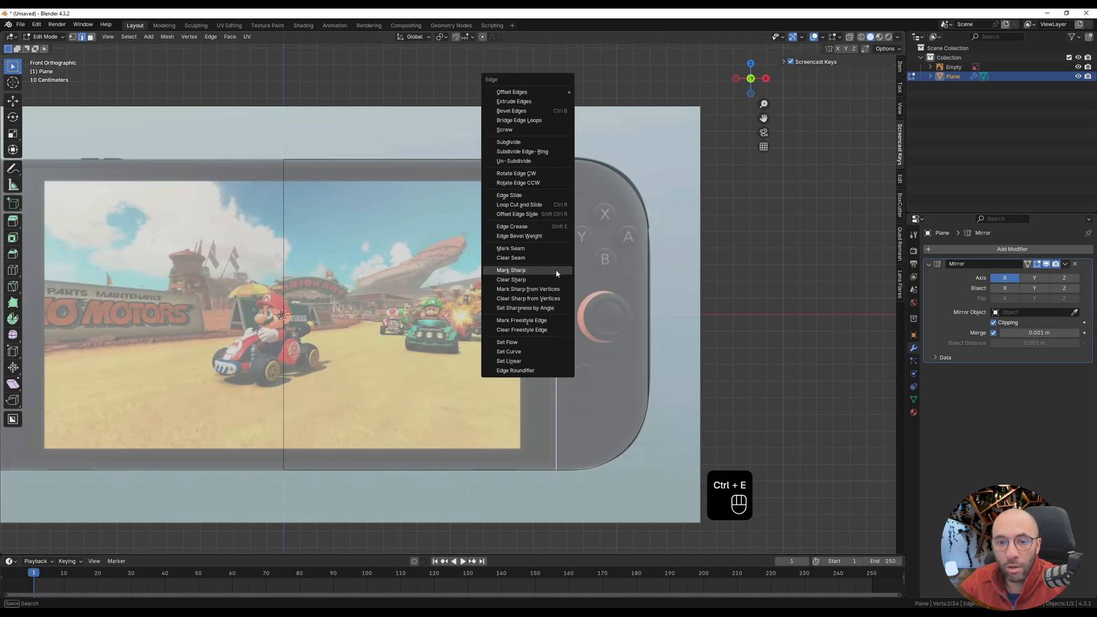
pyautogui.click(555, 271)
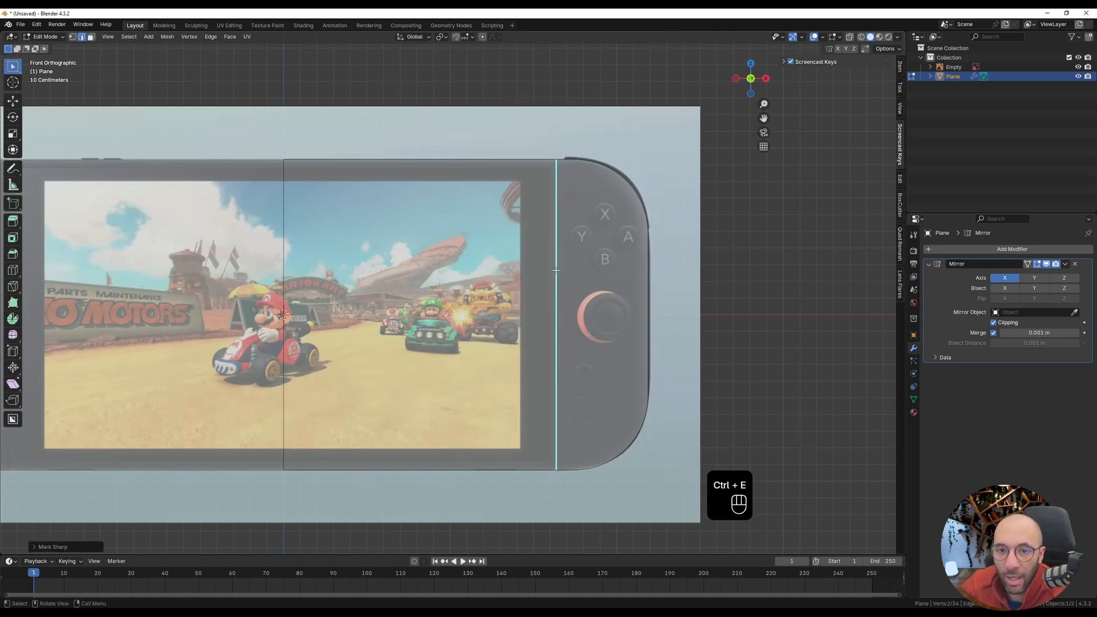
pyautogui.moveTo(556, 271); pyautogui.dragTo(540, 306, button='middle')
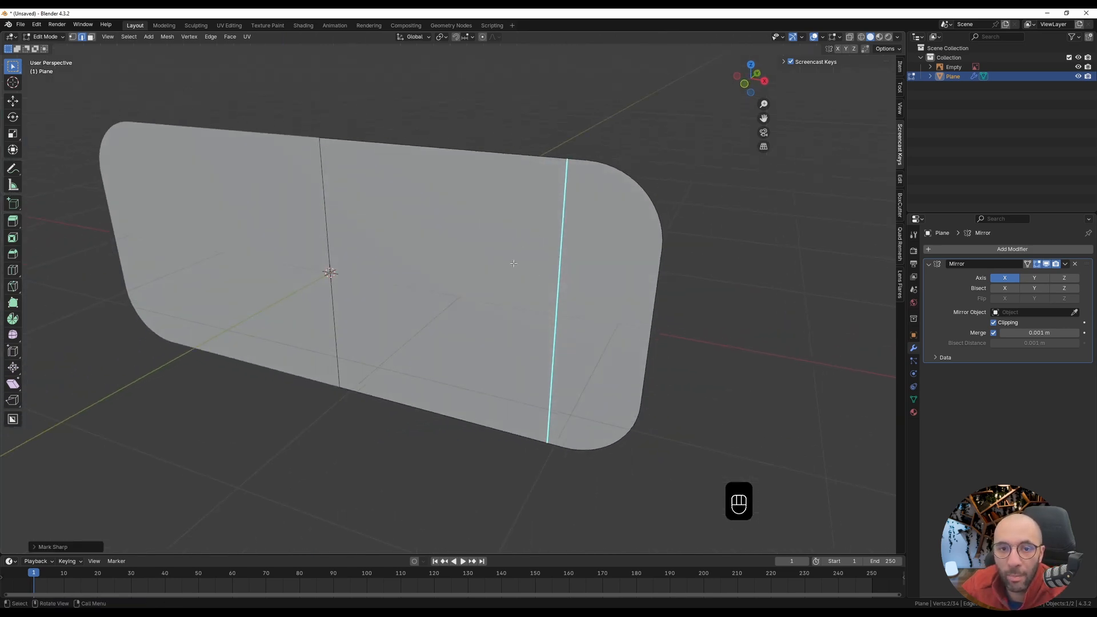
pyautogui.press('KP_1')
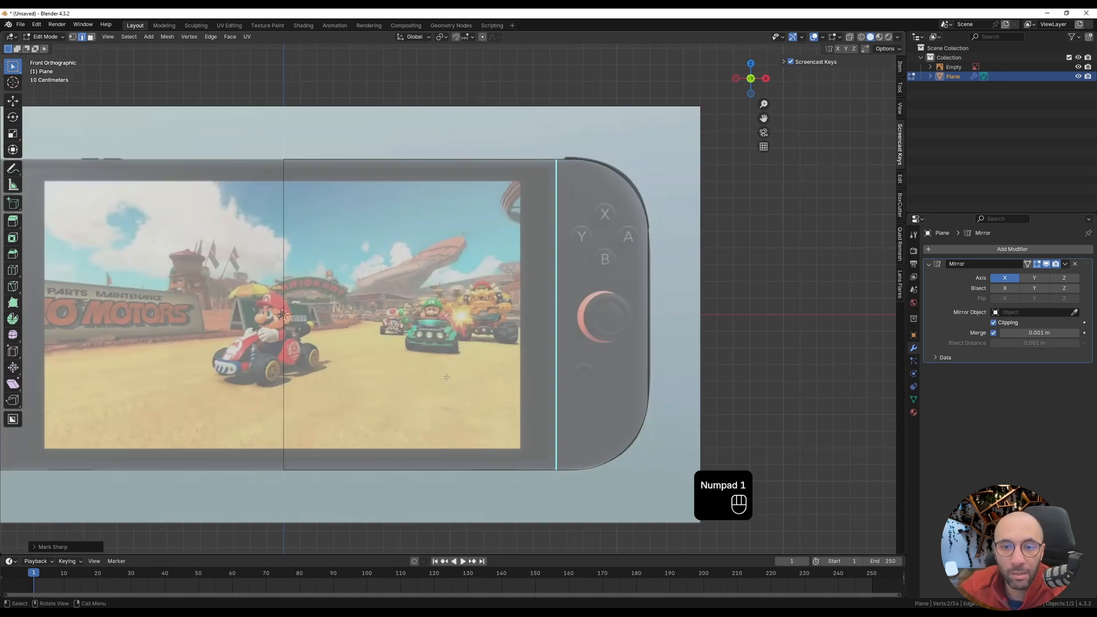
pyautogui.scroll(-1, 446, 377)
pyautogui.keyDown('shift'); pyautogui.moveTo(446, 377); pyautogui.dragTo(509, 347, button='middle'); pyautogui.keyUp('shift')
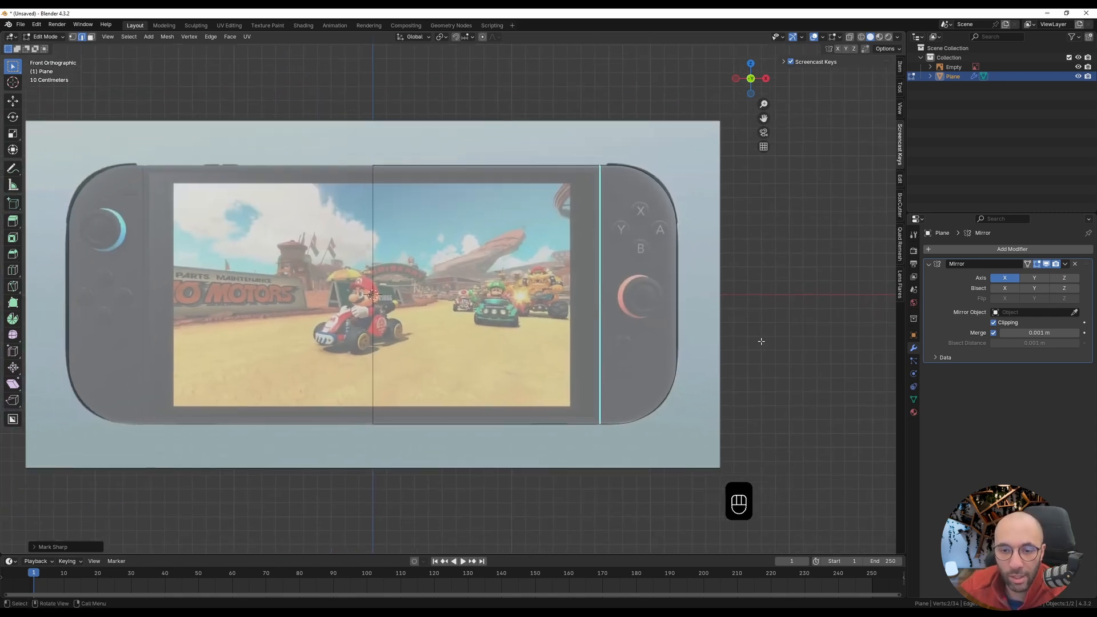
# - Add an Edge Split modifier to the body in Object Mode, turning off Edge Angle so only Sharp Edges are split
pyautogui.press('Tab')
pyautogui.click(554, 334)
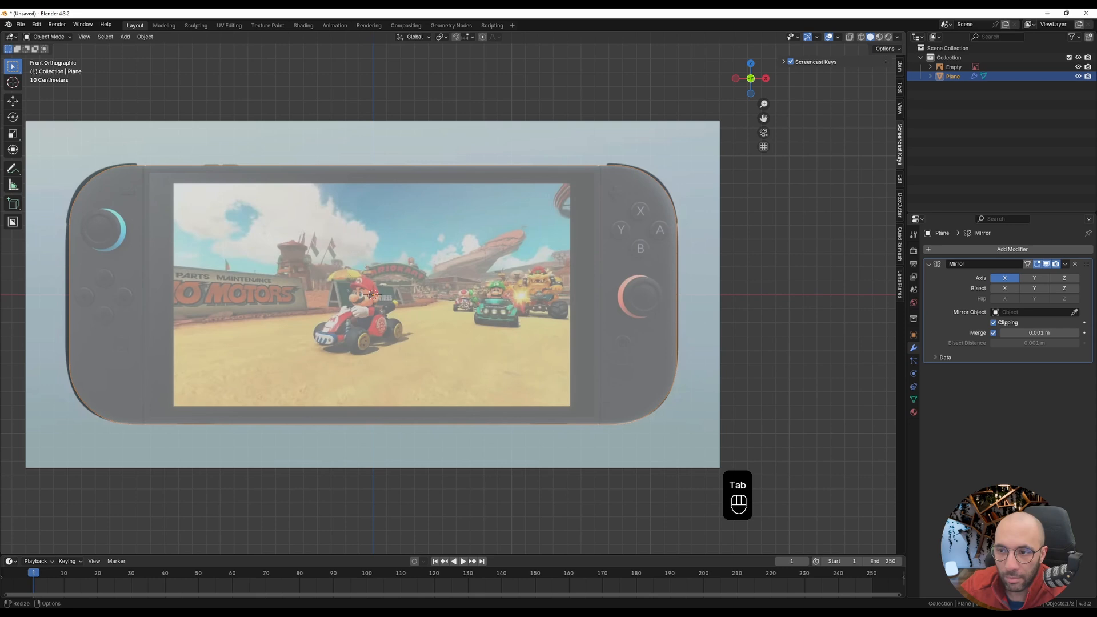
pyautogui.click(947, 249)
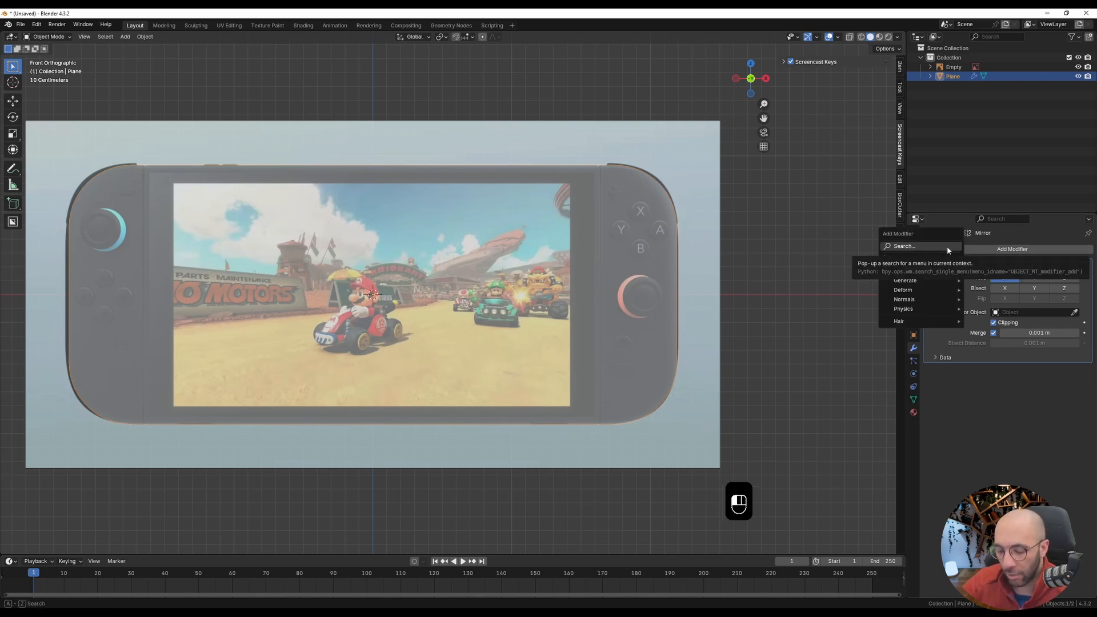
pyautogui.write('edg')
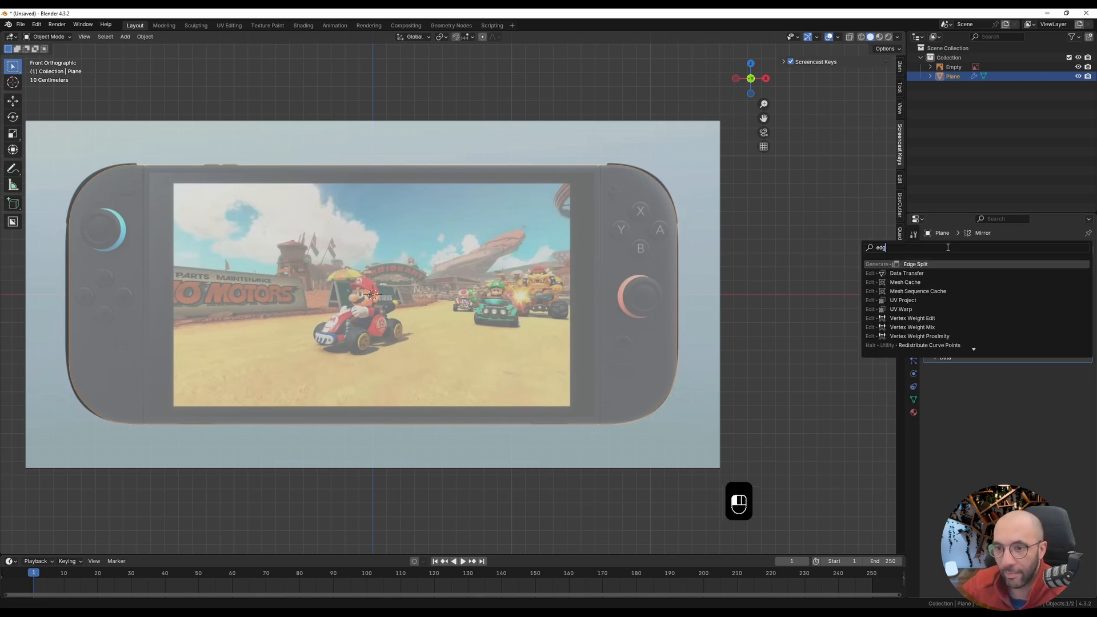
pyautogui.click(940, 263)
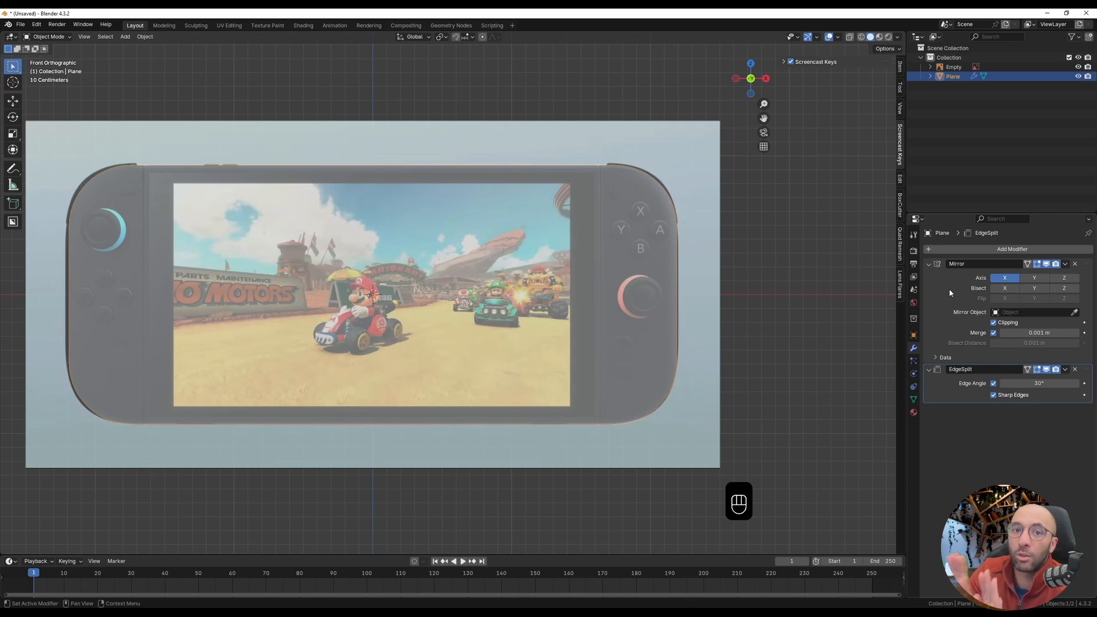
pyautogui.moveTo(546, 269); pyautogui.dragTo(448, 250, button='middle')
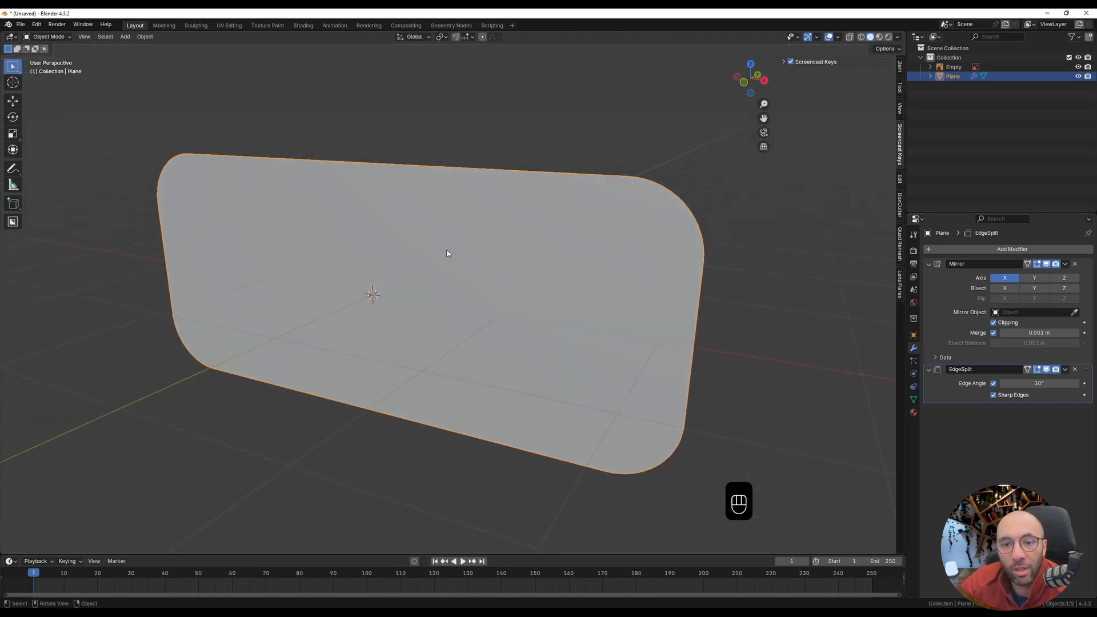
pyautogui.press('KP_1')
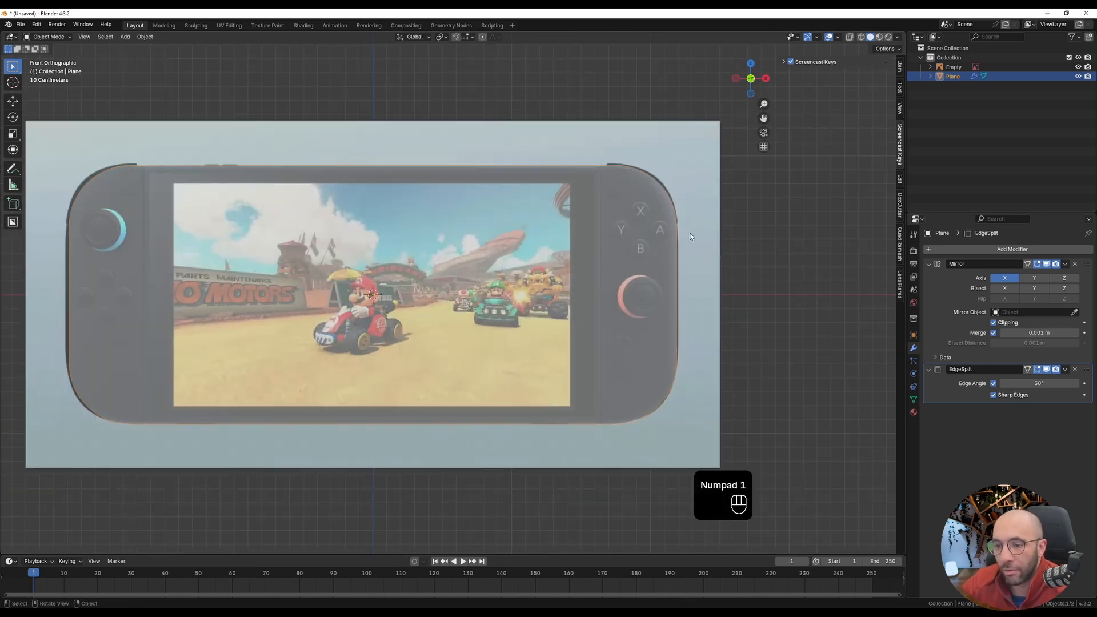
pyautogui.click(995, 384)
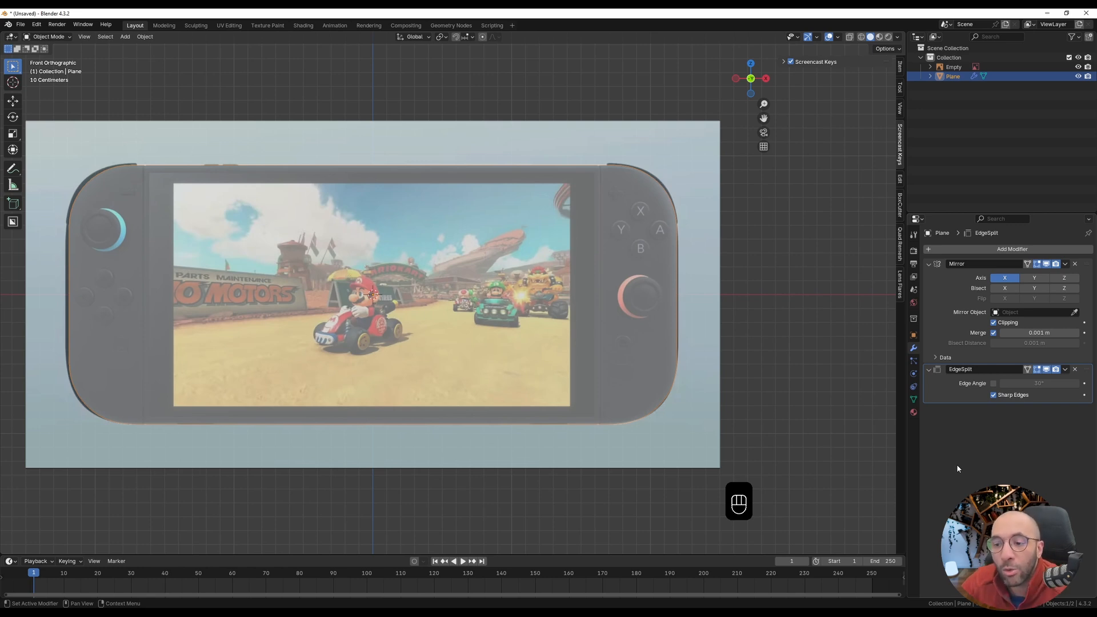
# - Add a Solidify modifier to the console body and set its offset to 0
pyautogui.click(928, 265)
pyautogui.click(999, 248)
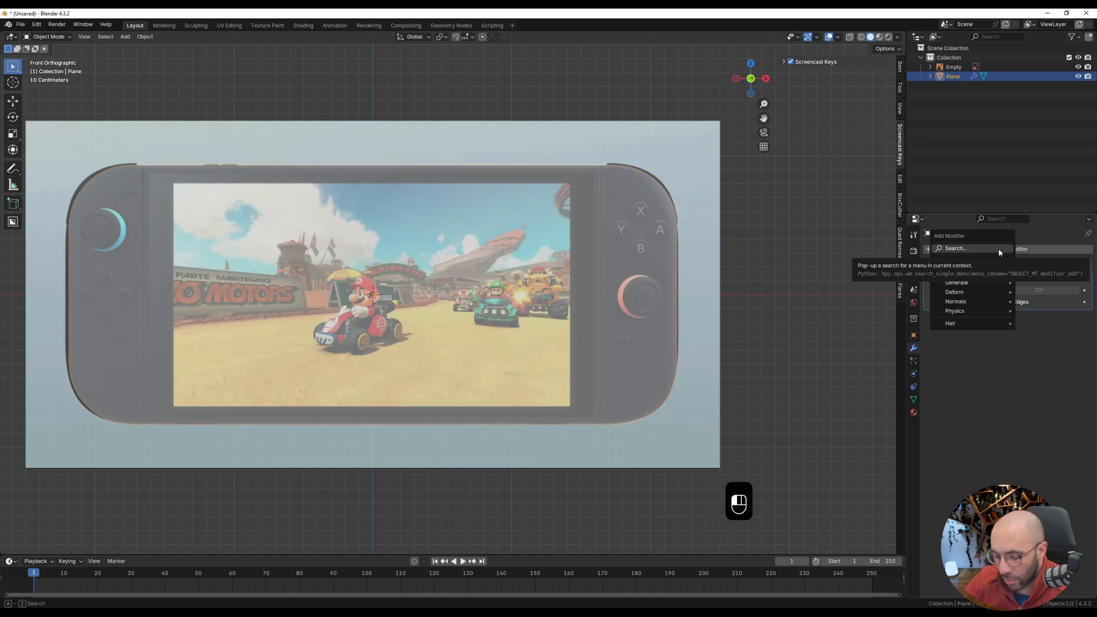
pyautogui.click(998, 248)
pyautogui.write('soli')
pyautogui.press('Return')
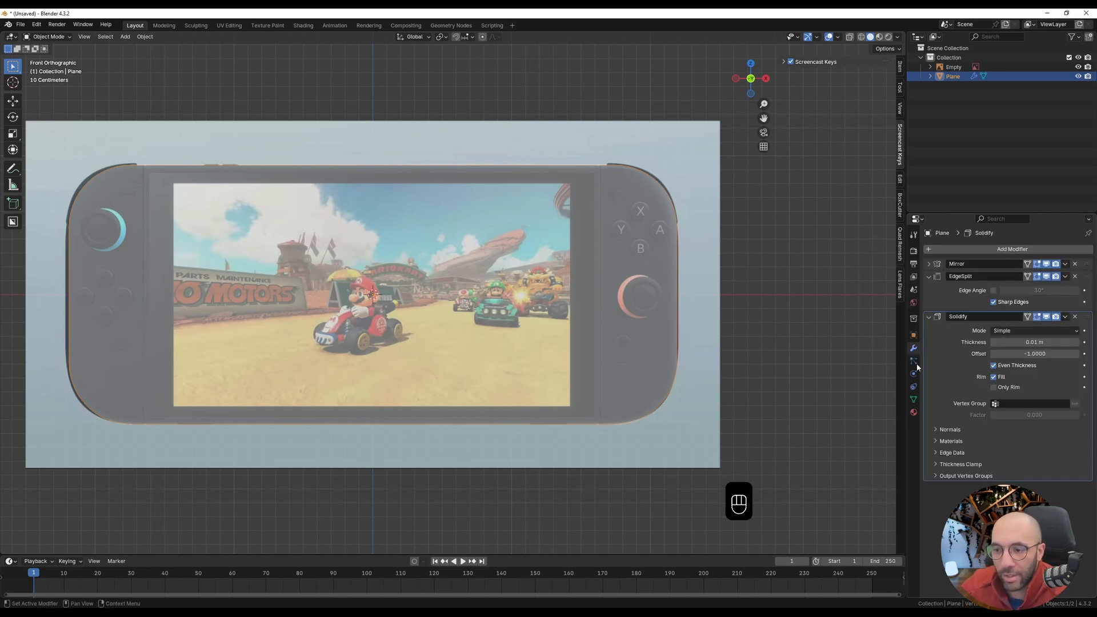
pyautogui.click(1028, 354)
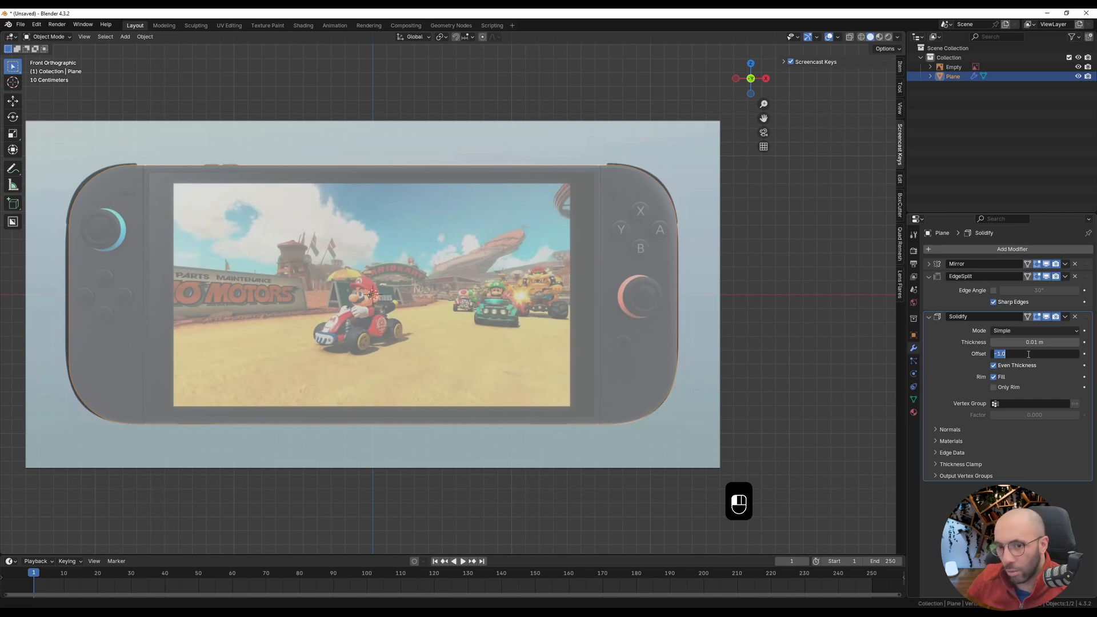
pyautogui.write('0')
pyautogui.press('Return')
# - Set the Solidify thickness of the console body to 0.3 m
pyautogui.moveTo(743, 353); pyautogui.dragTo(583, 371, button='middle')
pyautogui.moveTo(1028, 342); pyautogui.dragTo(1079, 342)
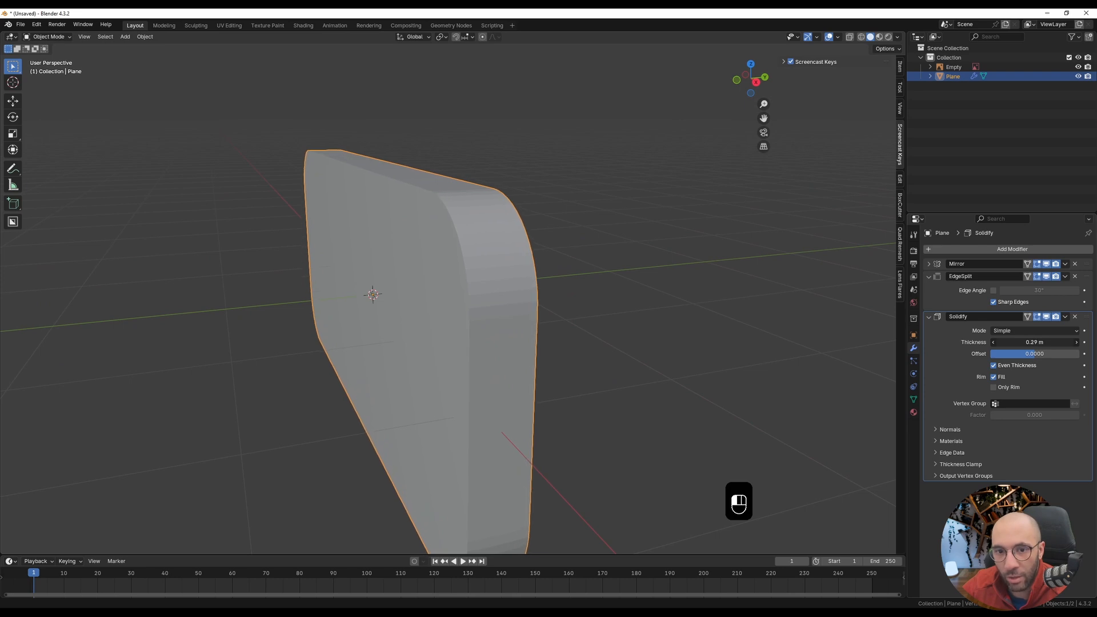
pyautogui.moveTo(623, 318); pyautogui.dragTo(591, 328, button='middle')
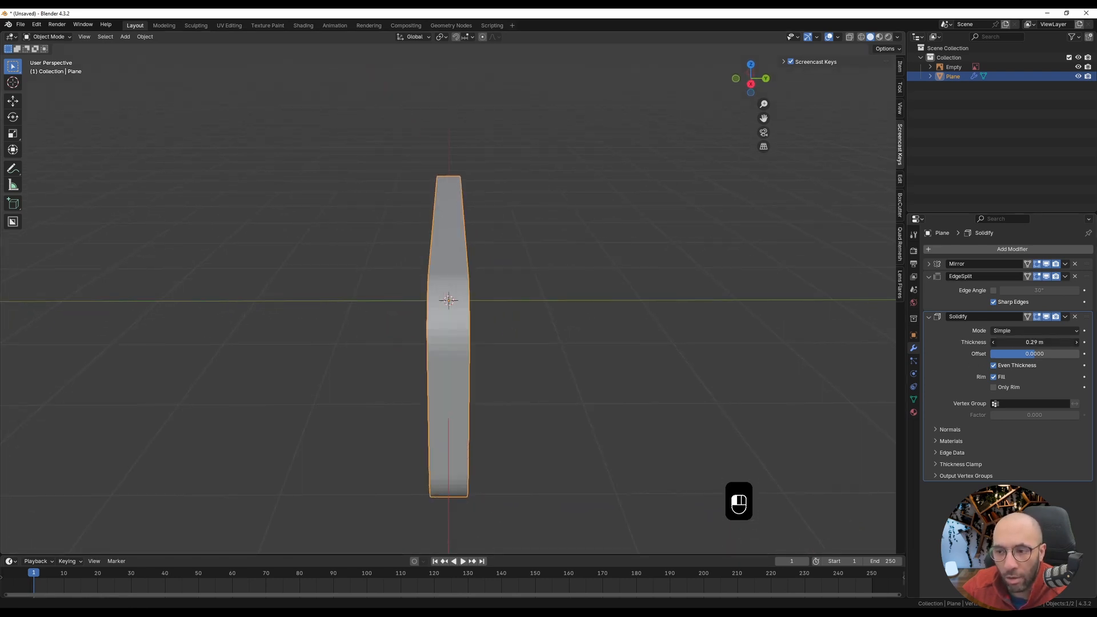
pyautogui.doubleClick(1016, 342)
pyautogui.moveTo(1016, 343); pyautogui.dragTo(980, 338)
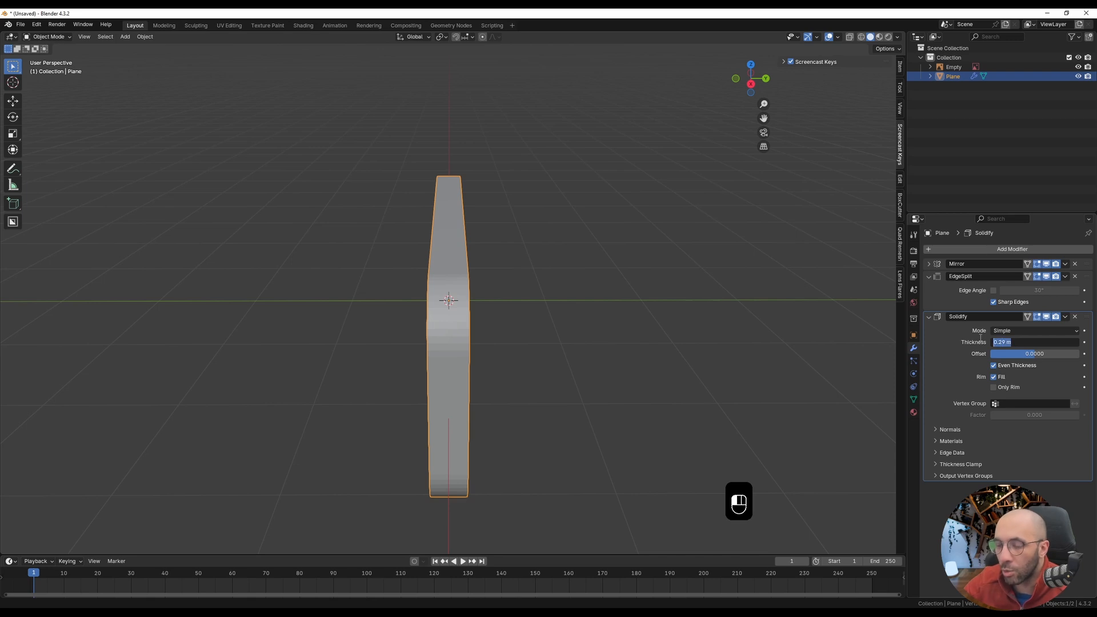
pyautogui.write('.3')
pyautogui.press('Return')
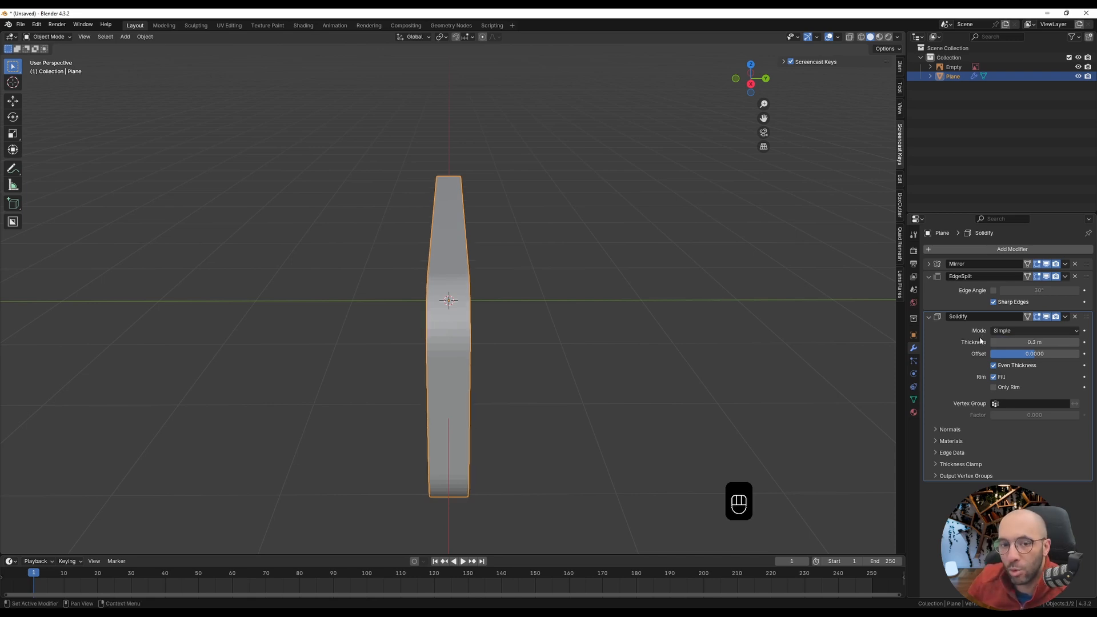
# - Add a Bevel modifier to the console body after the Solidify modifier
pyautogui.moveTo(420, 331); pyautogui.dragTo(481, 324, button='middle')
pyautogui.press('KP_1')
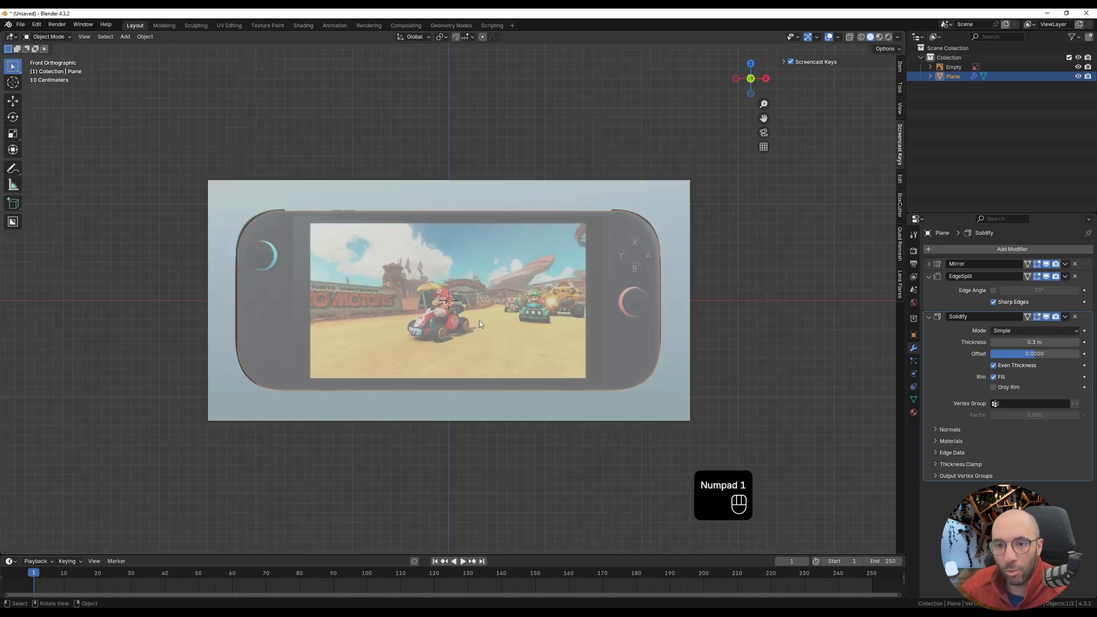
pyautogui.scroll(2, 618, 216)
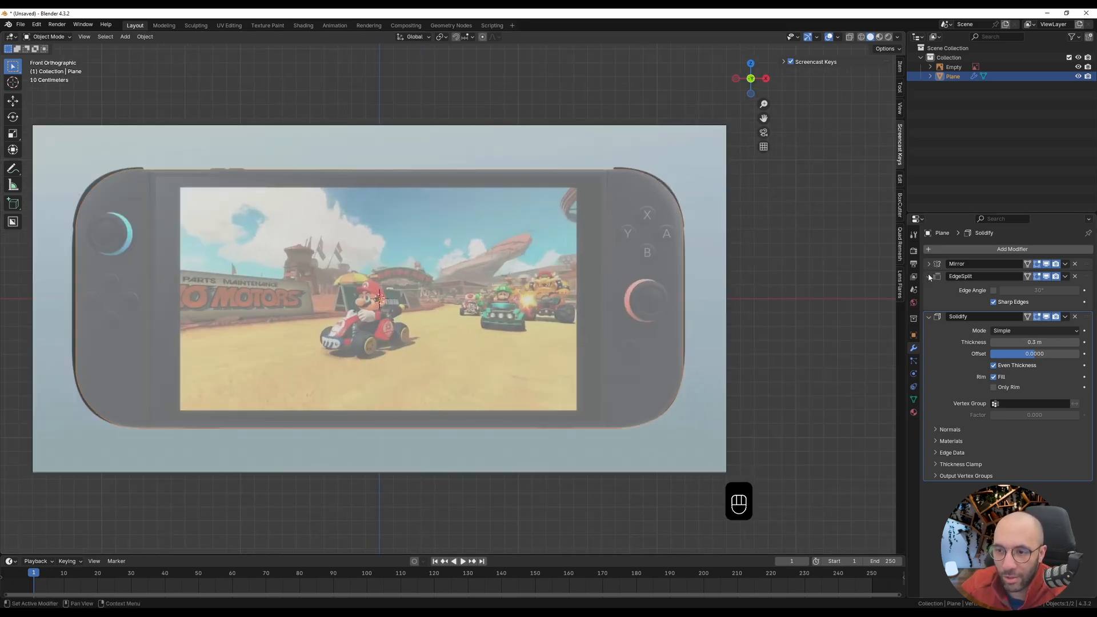
pyautogui.click(929, 277)
pyautogui.click(965, 251)
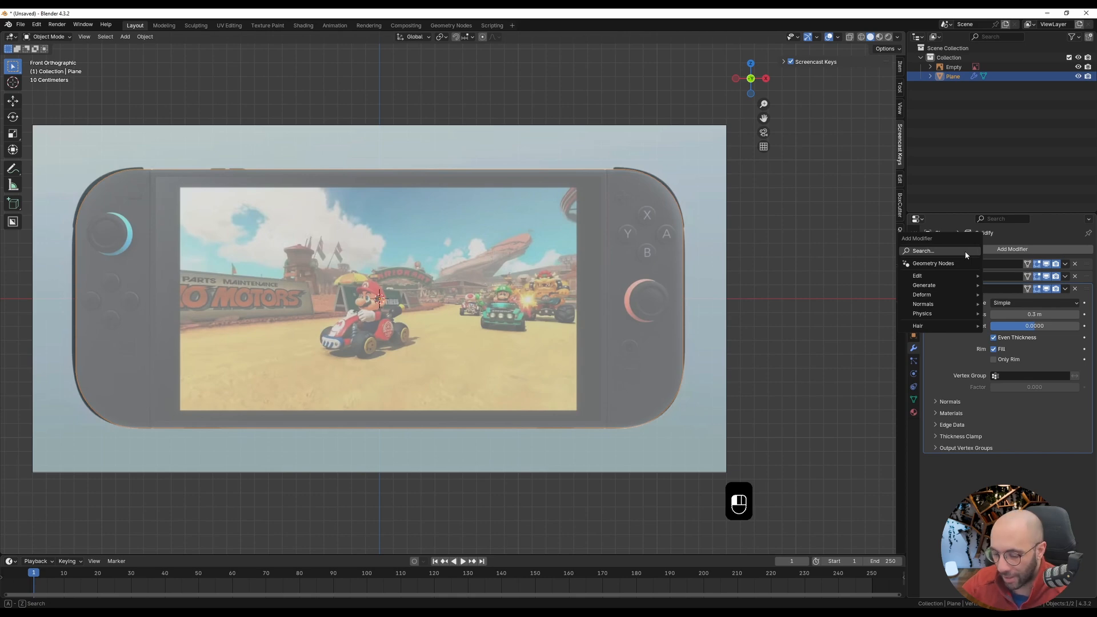
pyautogui.click(965, 251)
pyautogui.write('bevel')
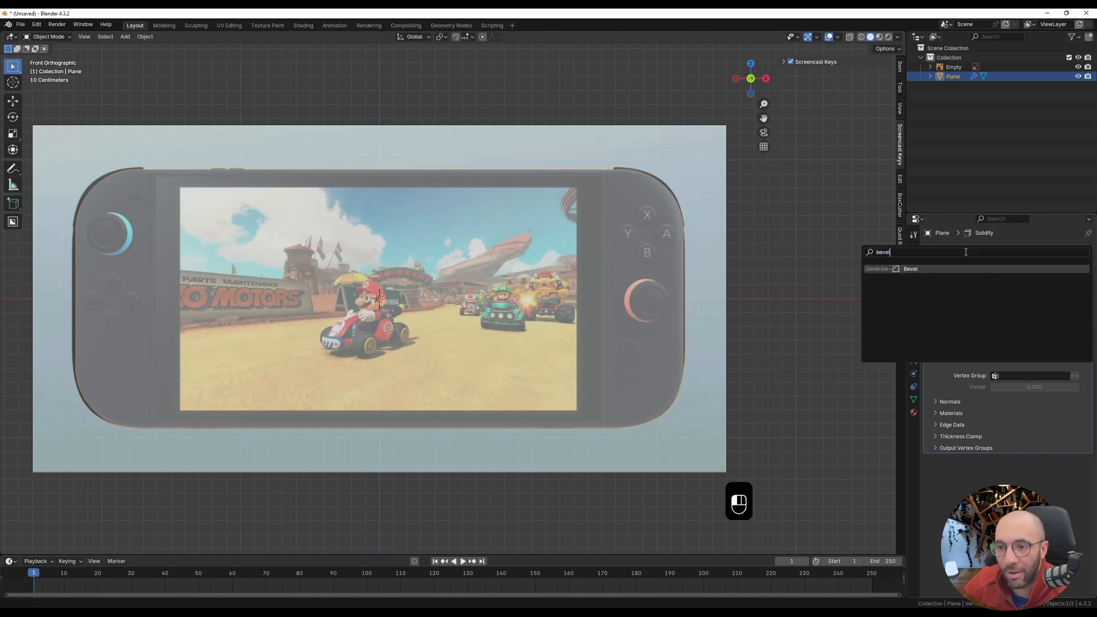
pyautogui.press('Return')
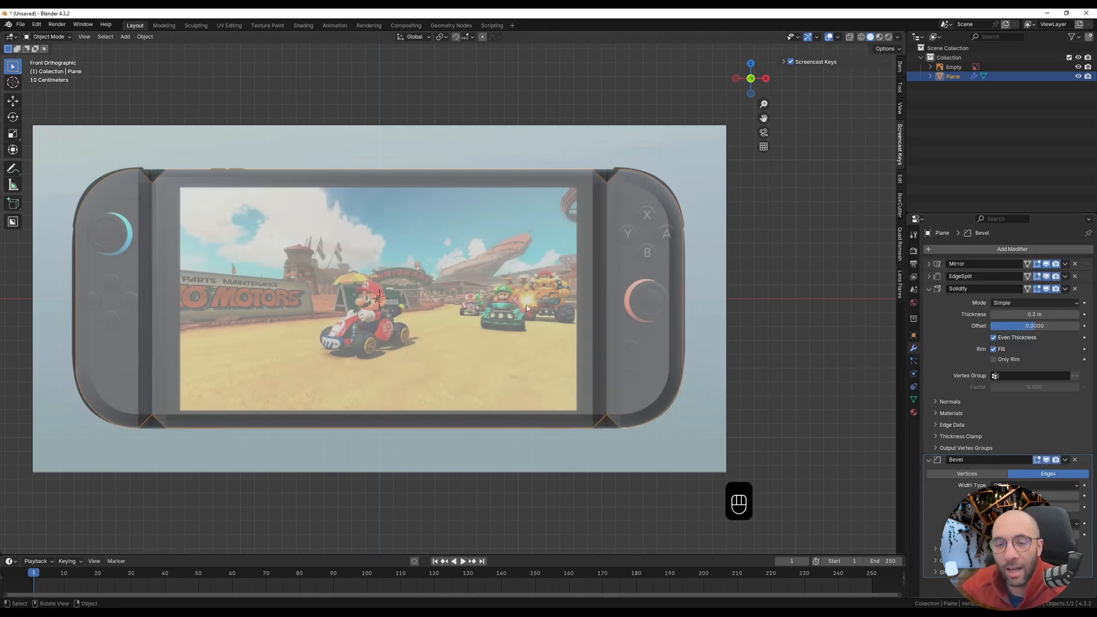
# - Raise the Bevel modifier's segments by two and reduce its amount to a narrow rounding along the body and controller edges
pyautogui.moveTo(526, 304); pyautogui.dragTo(616, 190, button='middle')
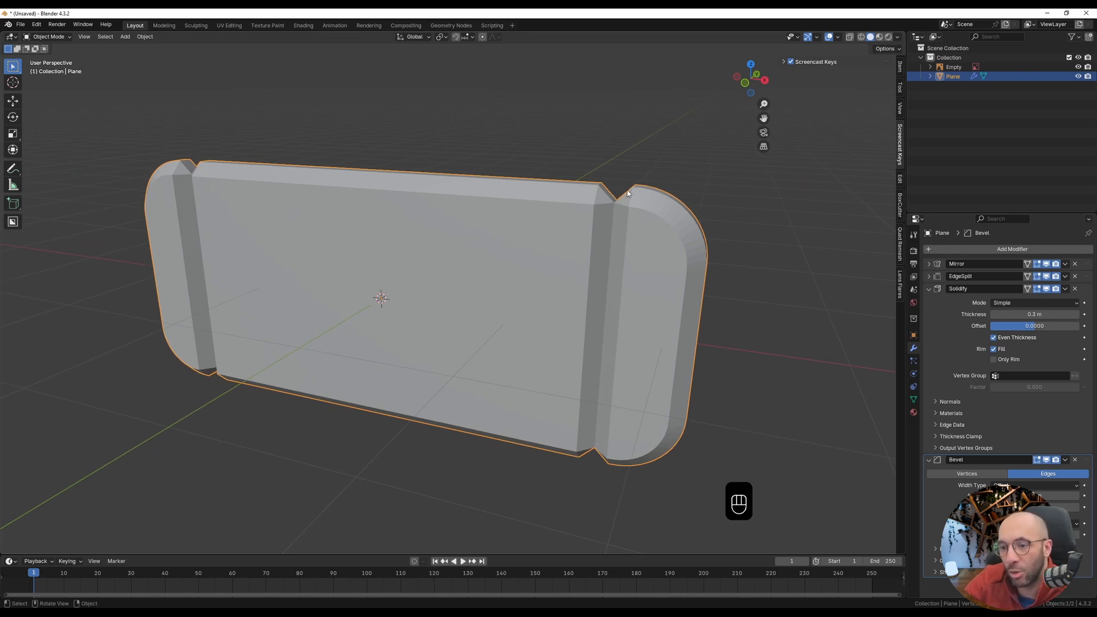
pyautogui.click(929, 276)
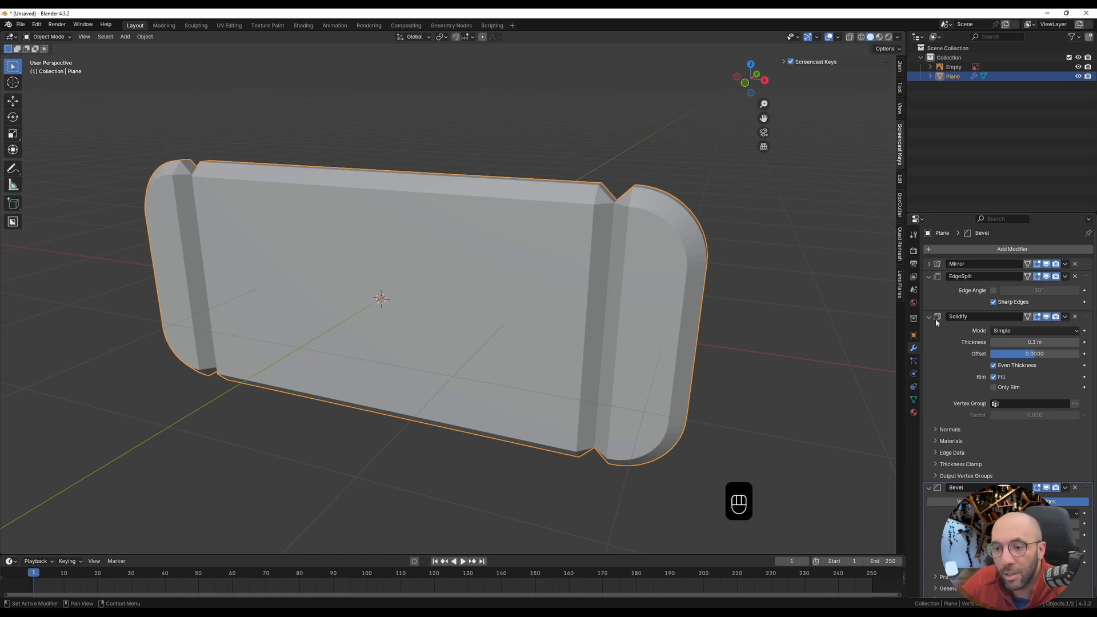
pyautogui.click(928, 276)
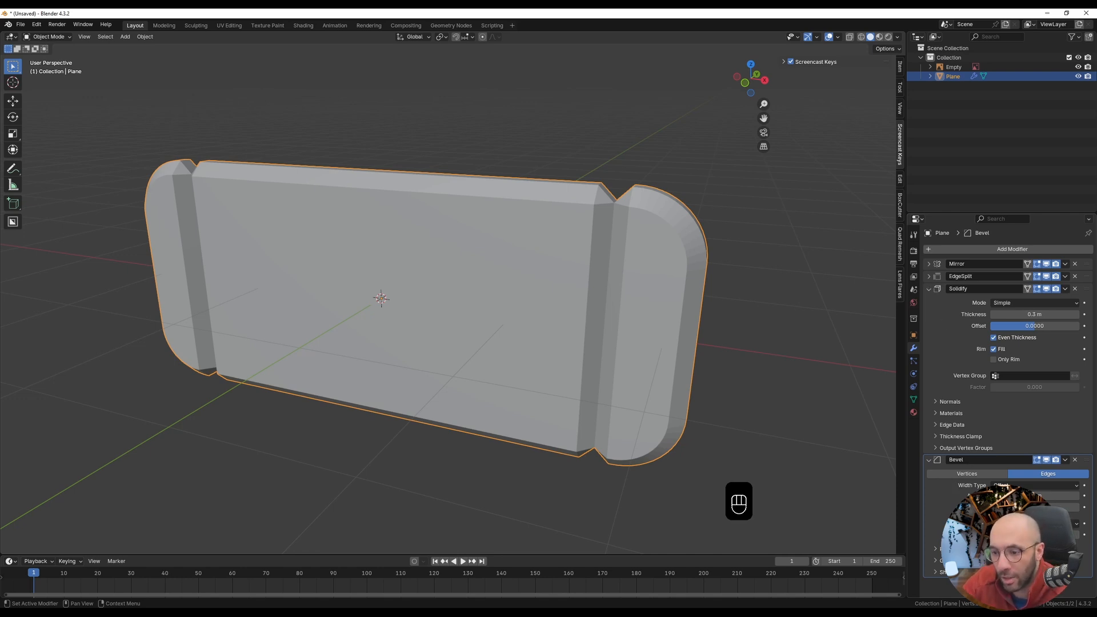
pyautogui.click(1077, 508)
pyautogui.click(1077, 509)
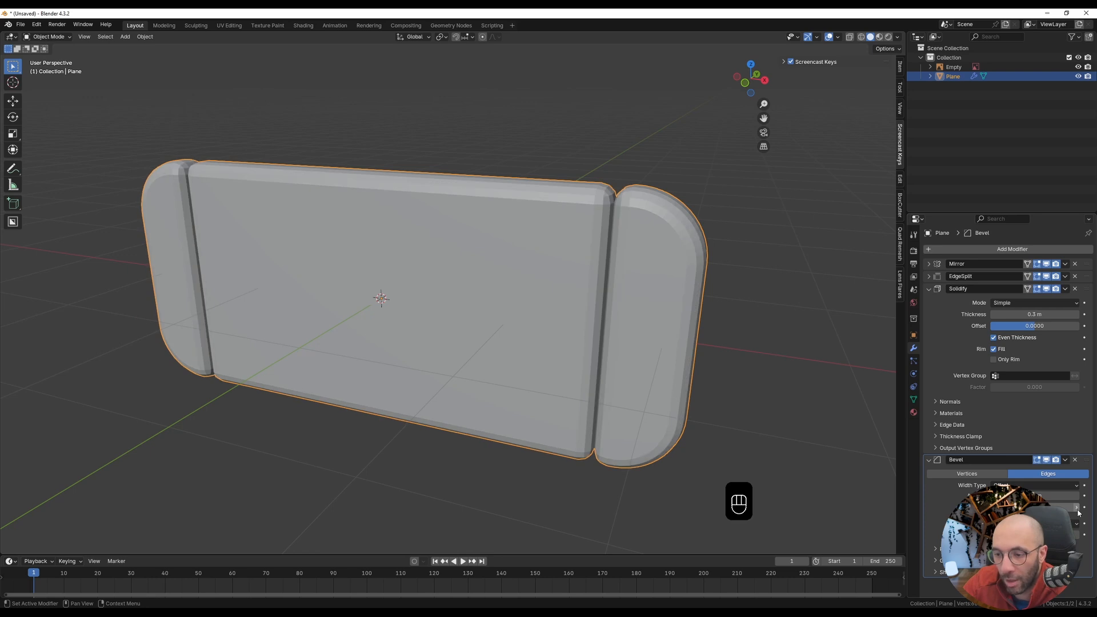
pyautogui.moveTo(1051, 495)
pyautogui.keyDown('shift'); pyautogui.mouseDown()
pyautogui.moveTo(1000, 495)
pyautogui.moveTo(1047, 496)
pyautogui.mouseUp(); pyautogui.keyUp('shift')
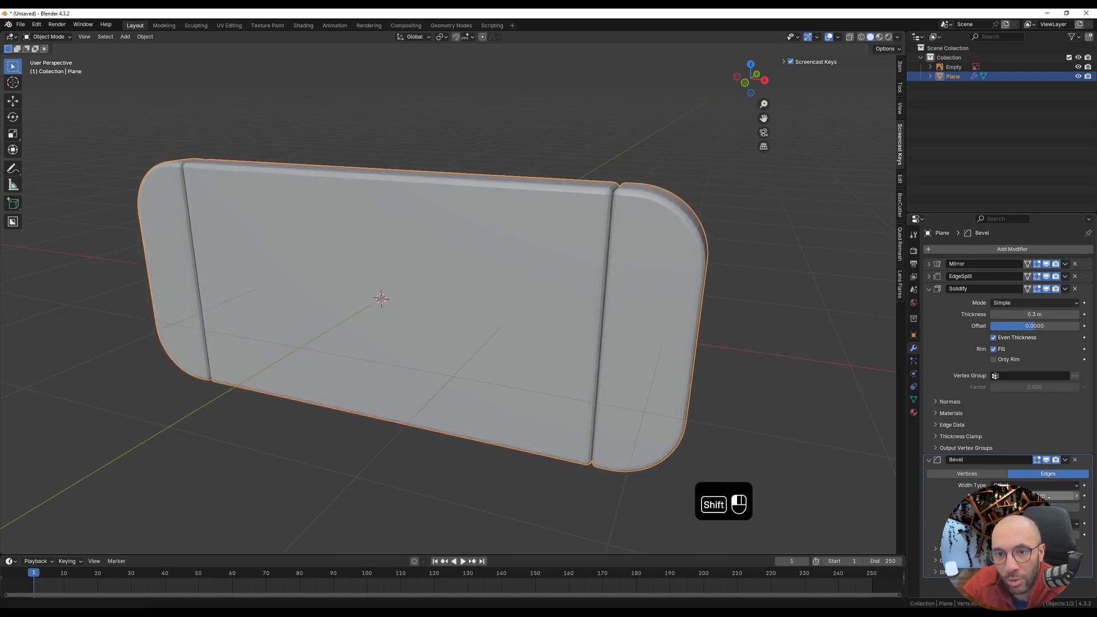
pyautogui.moveTo(709, 349)
pyautogui.mouseDown(button='middle')
pyautogui.moveTo(655, 328)
pyautogui.moveTo(702, 330)
pyautogui.mouseUp(button='middle')
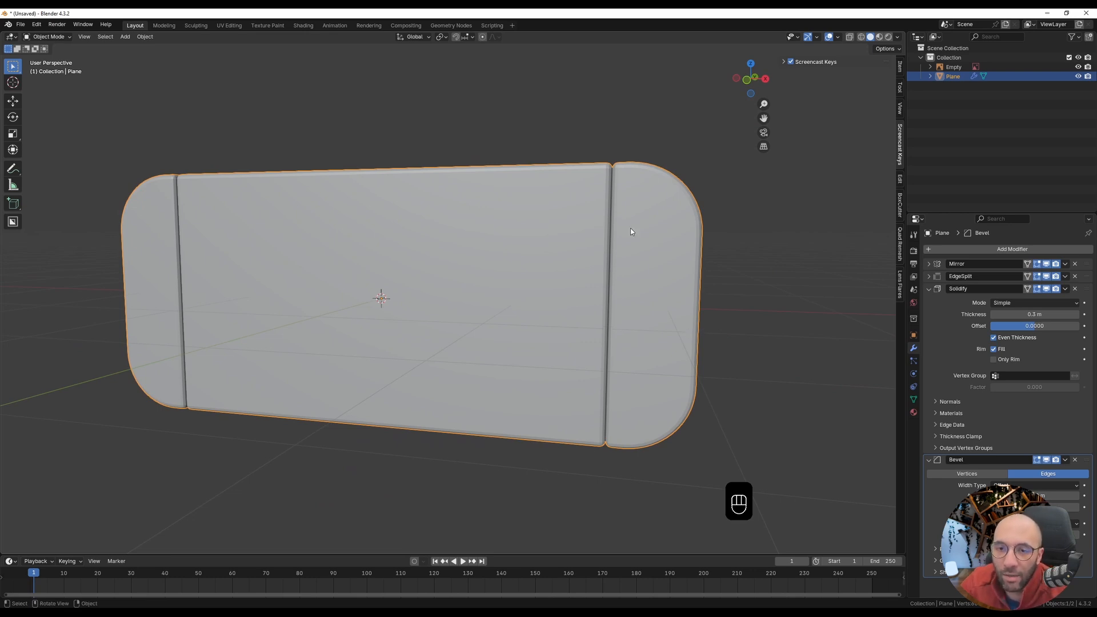
pyautogui.moveTo(630, 231)
pyautogui.mouseDown(button='middle')
pyautogui.moveTo(615, 244)
pyautogui.moveTo(625, 243)
pyautogui.mouseUp(button='middle')
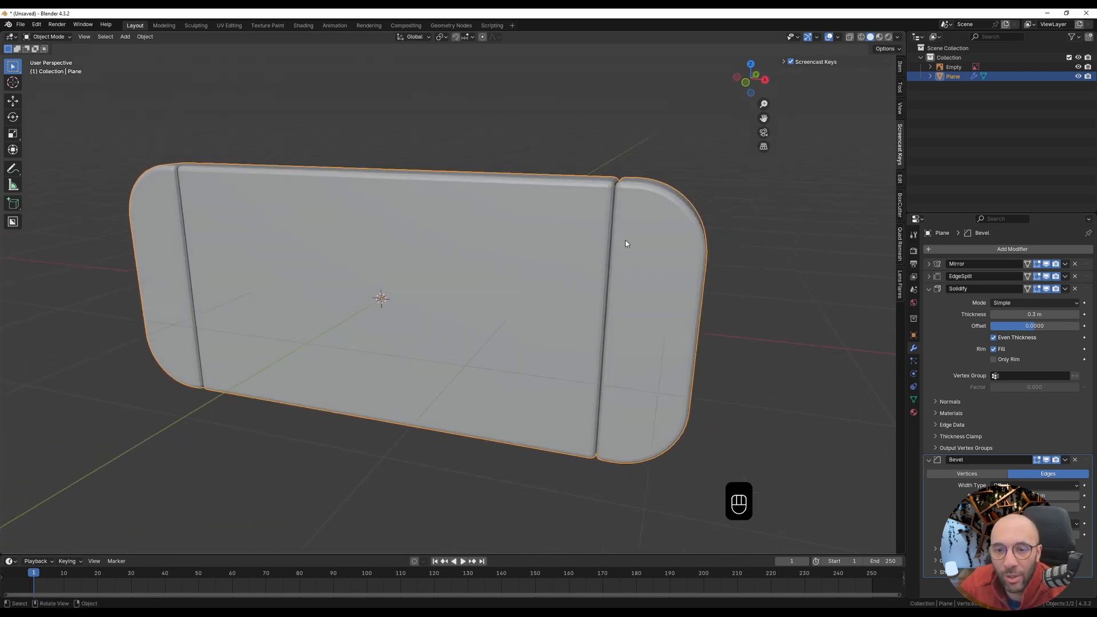
# - Place the 3D cursor at the centre of the X button on the right controller in front view
pyautogui.press('KP_1')
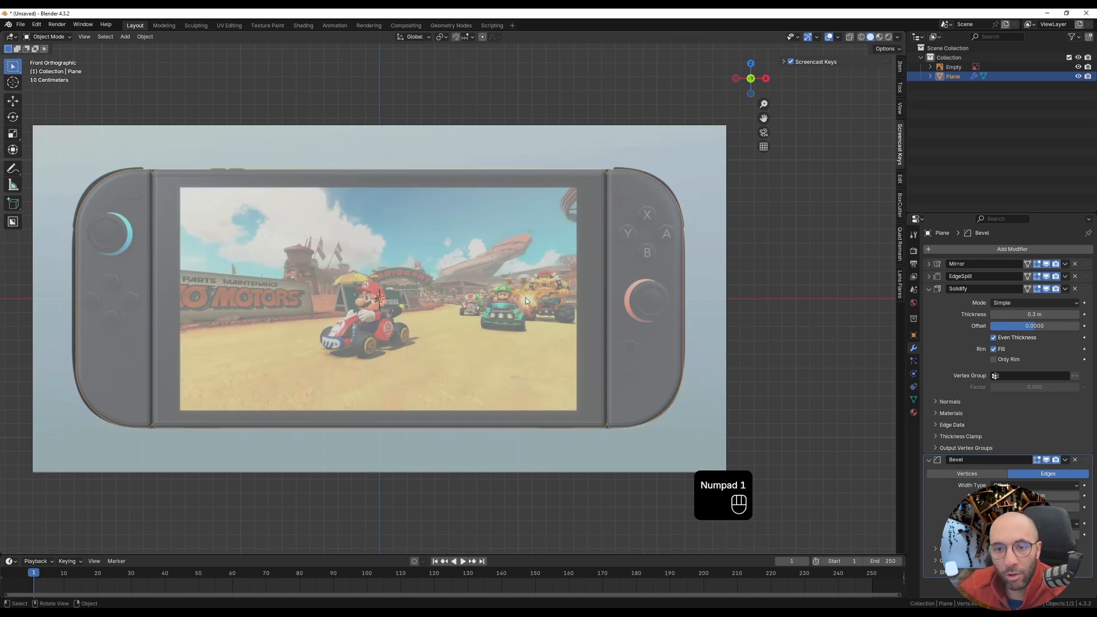
pyautogui.moveTo(526, 297)
pyautogui.keyDown('shift'); pyautogui.mouseDown(button='middle')
pyautogui.moveTo(502, 293)
pyautogui.moveTo(526, 289)
pyautogui.mouseUp(button='middle'); pyautogui.keyUp('shift')
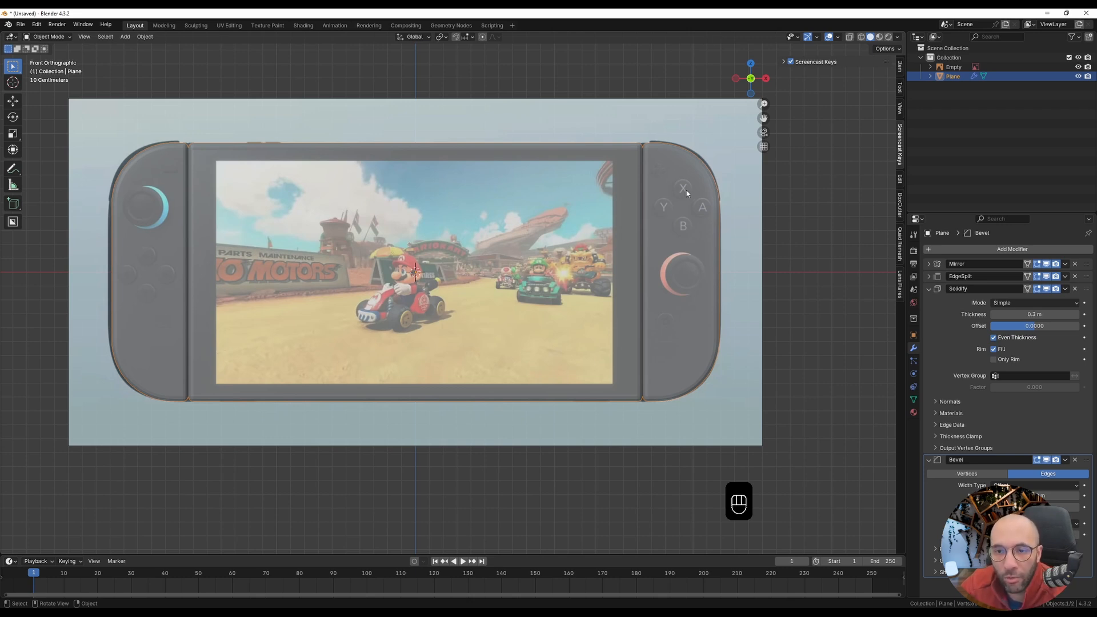
pyautogui.press('shift')
pyautogui.keyDown('shift'); pyautogui.moveTo(682, 189); pyautogui.dragTo(650, 180, button='right'); pyautogui.keyUp('shift')
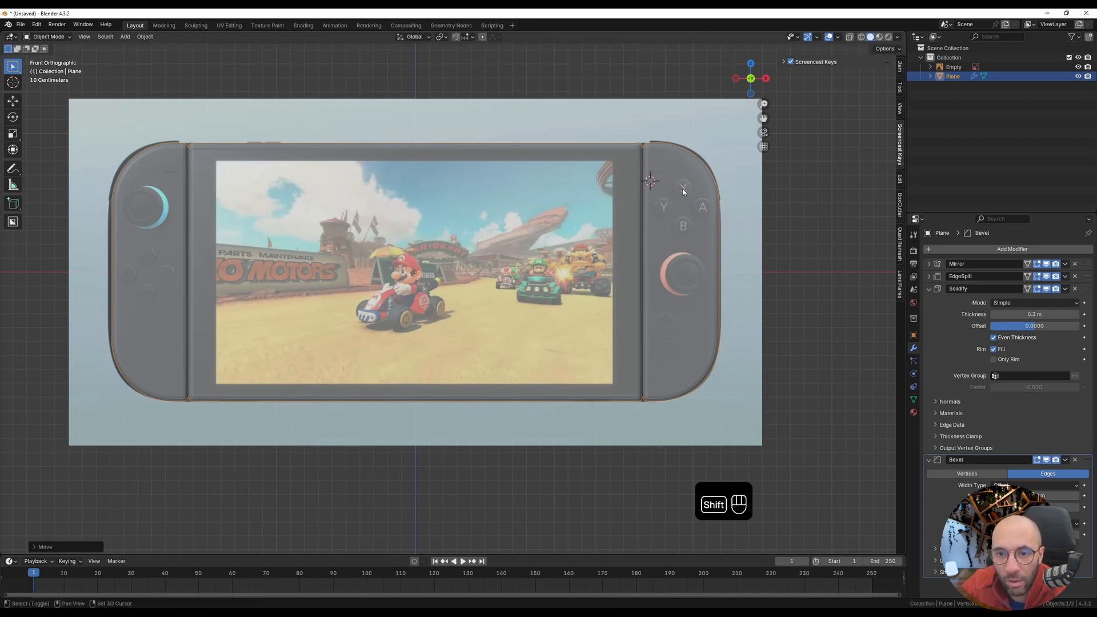
pyautogui.keyDown('shift'); pyautogui.rightClick(683, 192); pyautogui.keyUp('shift')
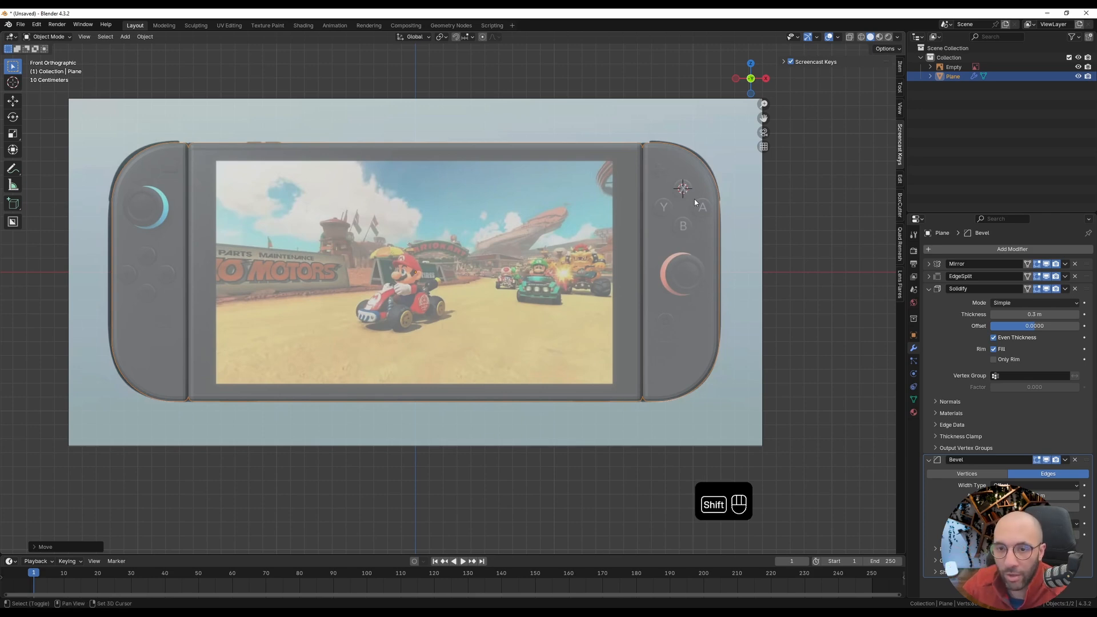
# - Add a cylinder at the 3D cursor, rotated 90° about X and scaled down to the size of the X button
pyautogui.hotkey('shift', 'a')
pyautogui.write('cylin')
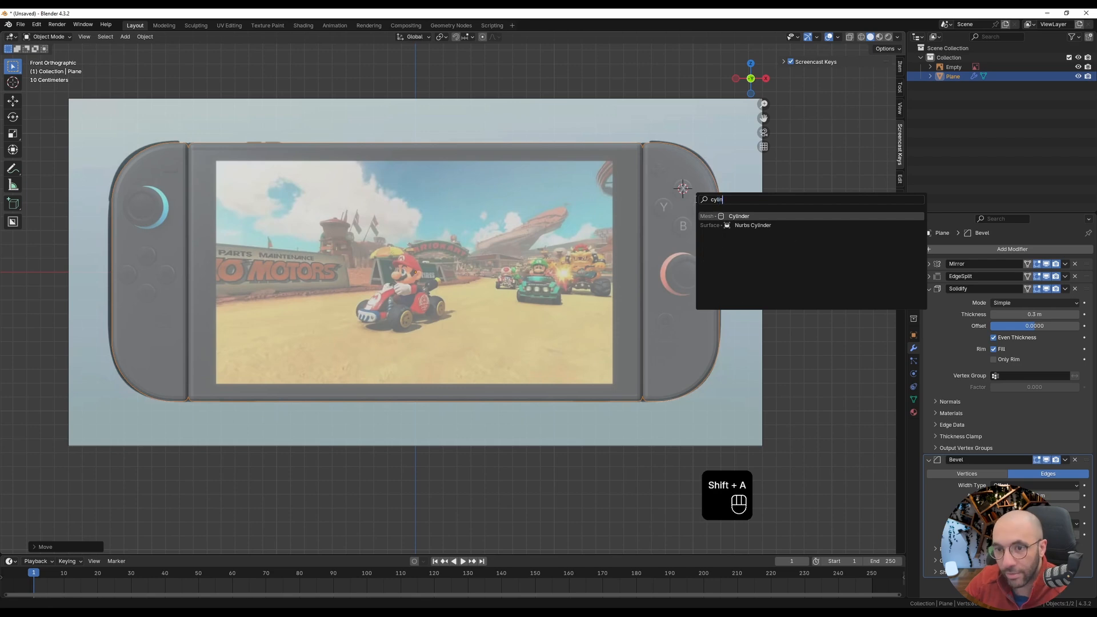
pyautogui.press('Return')
pyautogui.write('r')
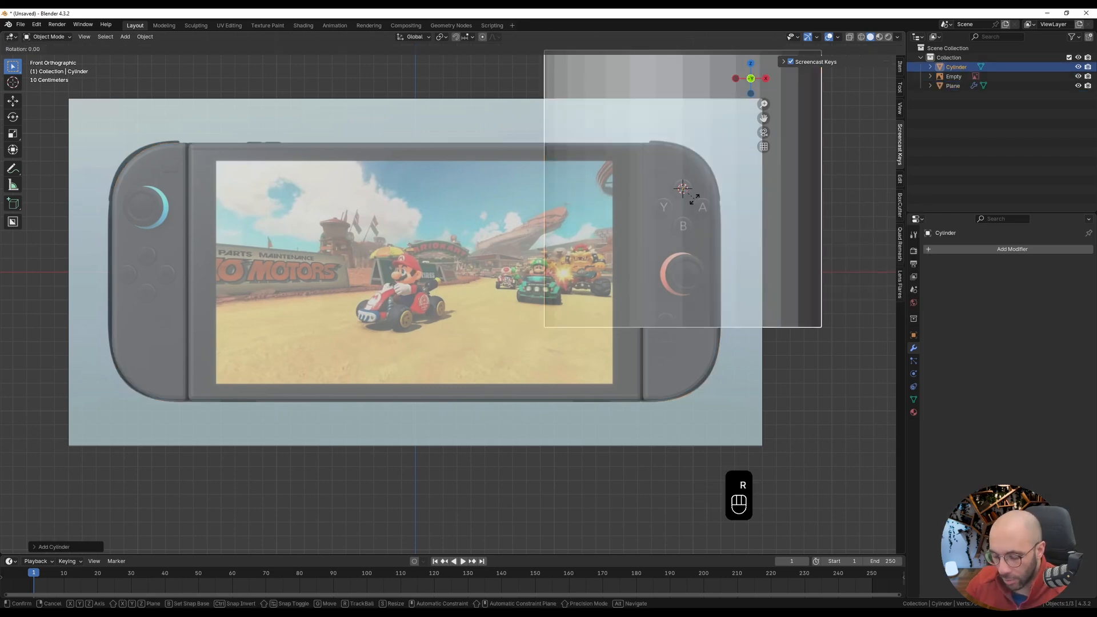
pyautogui.write('x90')
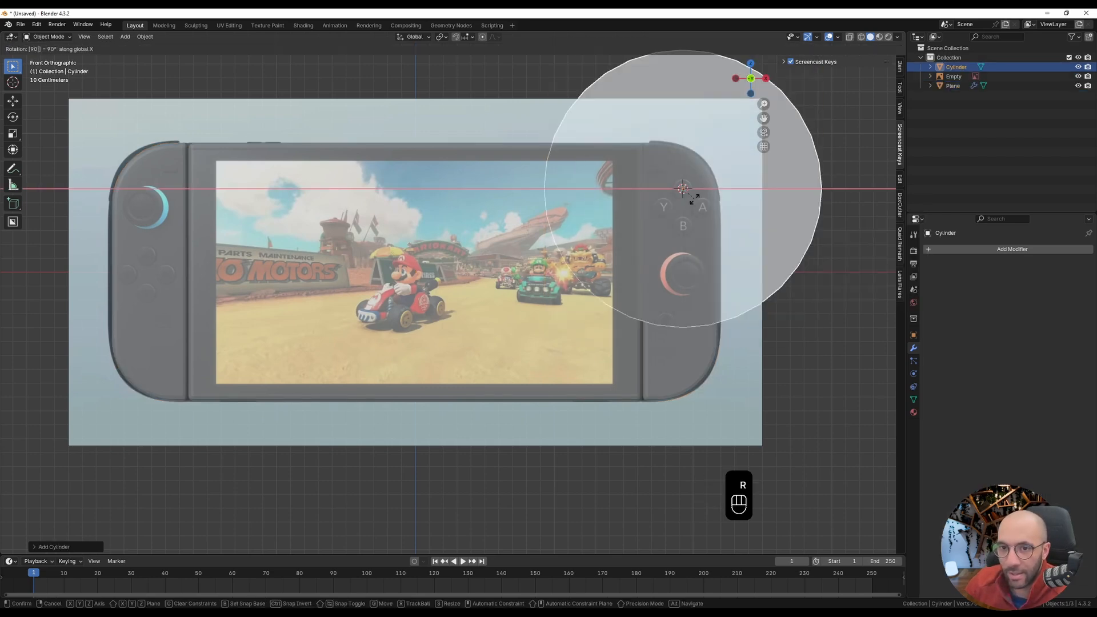
pyautogui.click(694, 198)
pyautogui.press('s')
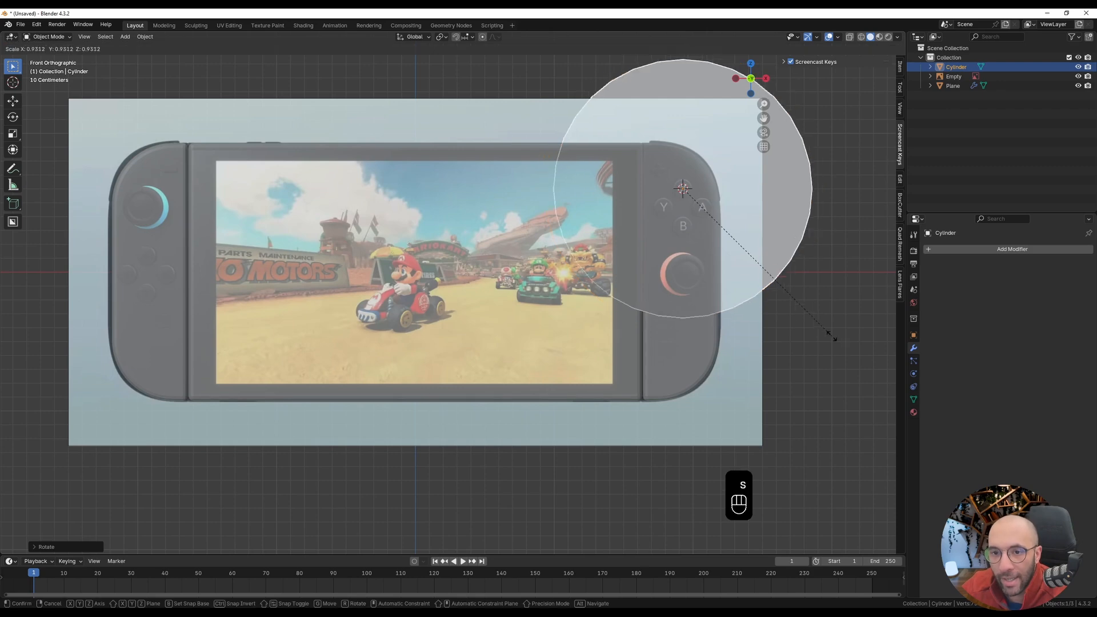
pyautogui.click(690, 210)
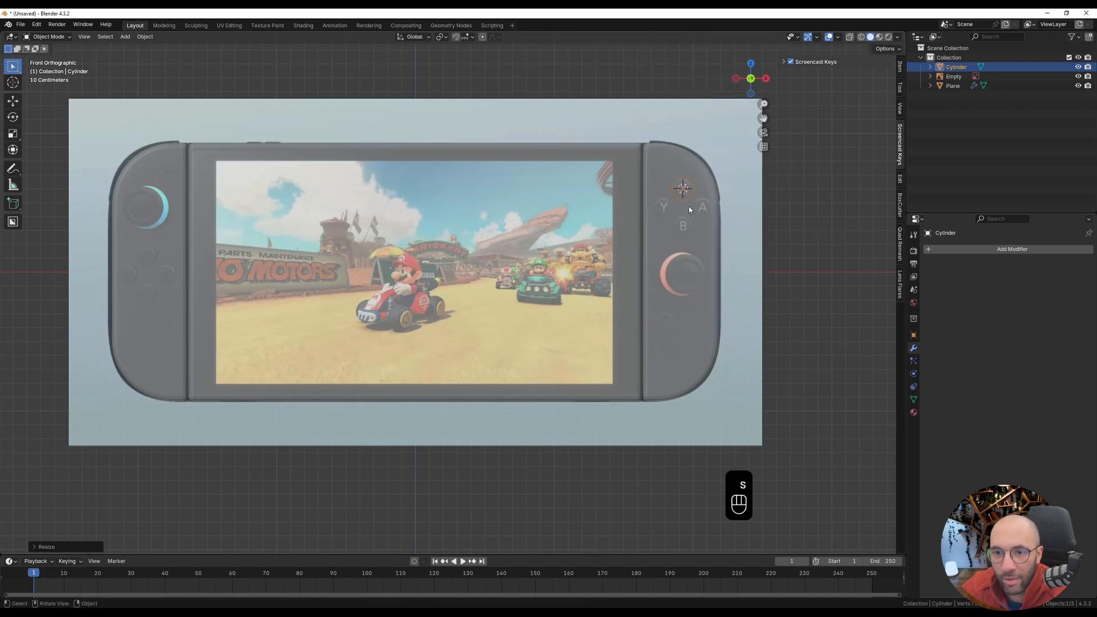
# - Scale and nudge the cylinder in front view so it matches the outline of the X button
pyautogui.scroll(6, 689, 206)
pyautogui.press('s')
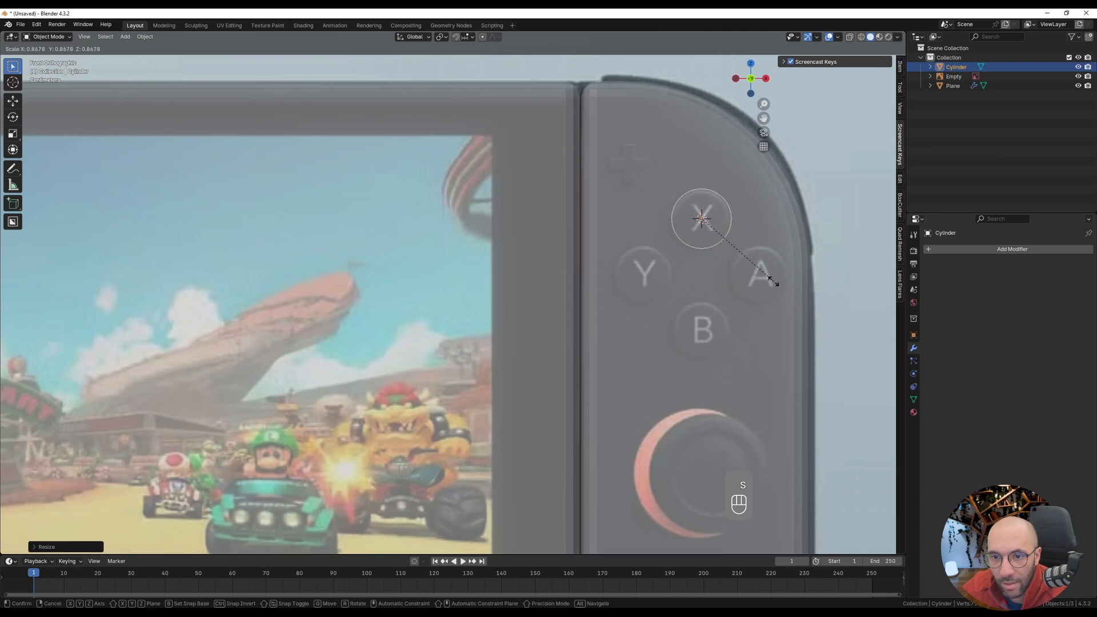
pyautogui.click(770, 281)
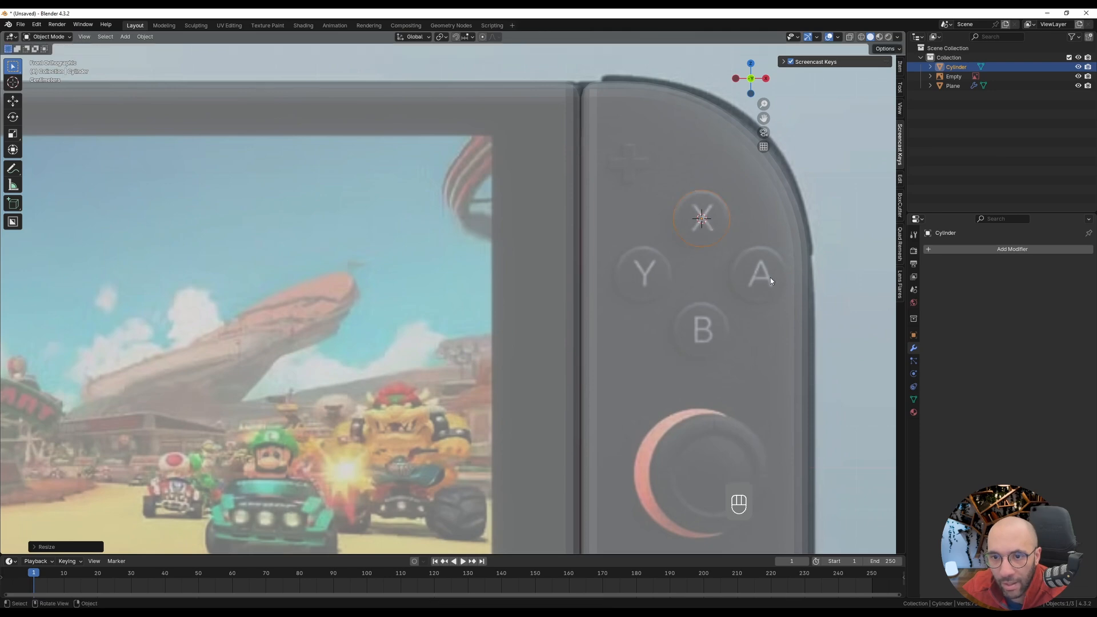
pyautogui.press('g')
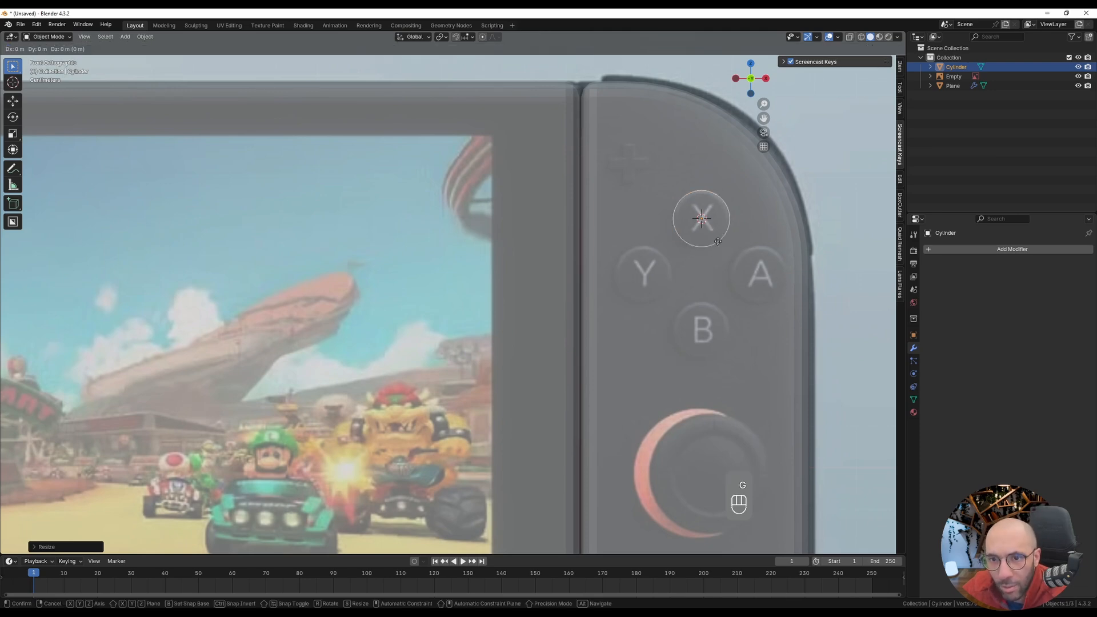
pyautogui.click(717, 243)
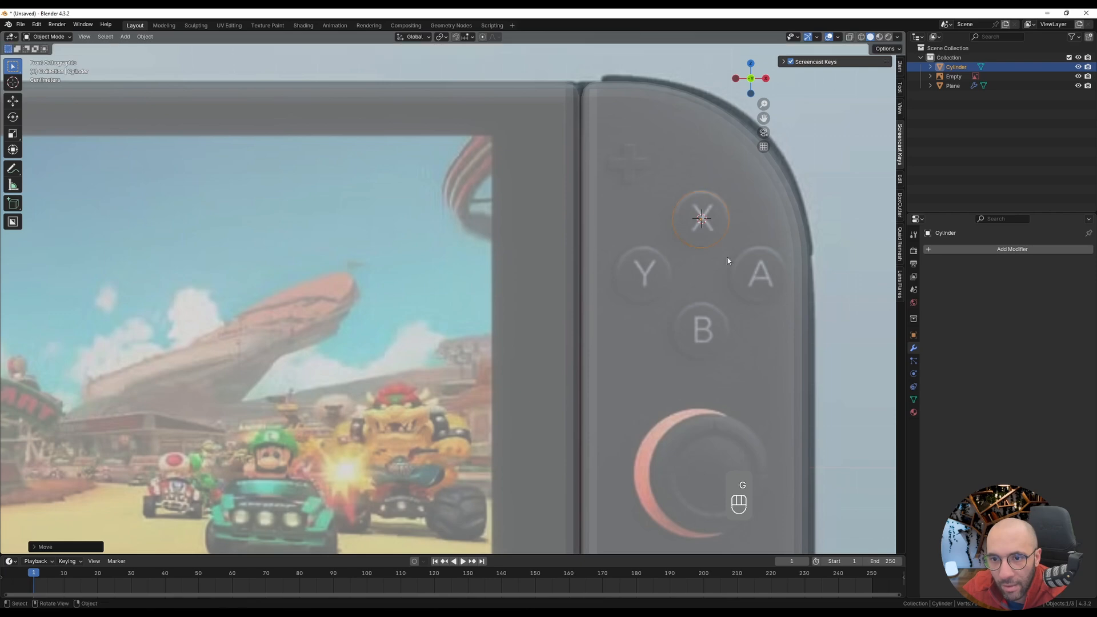
pyautogui.press('s')
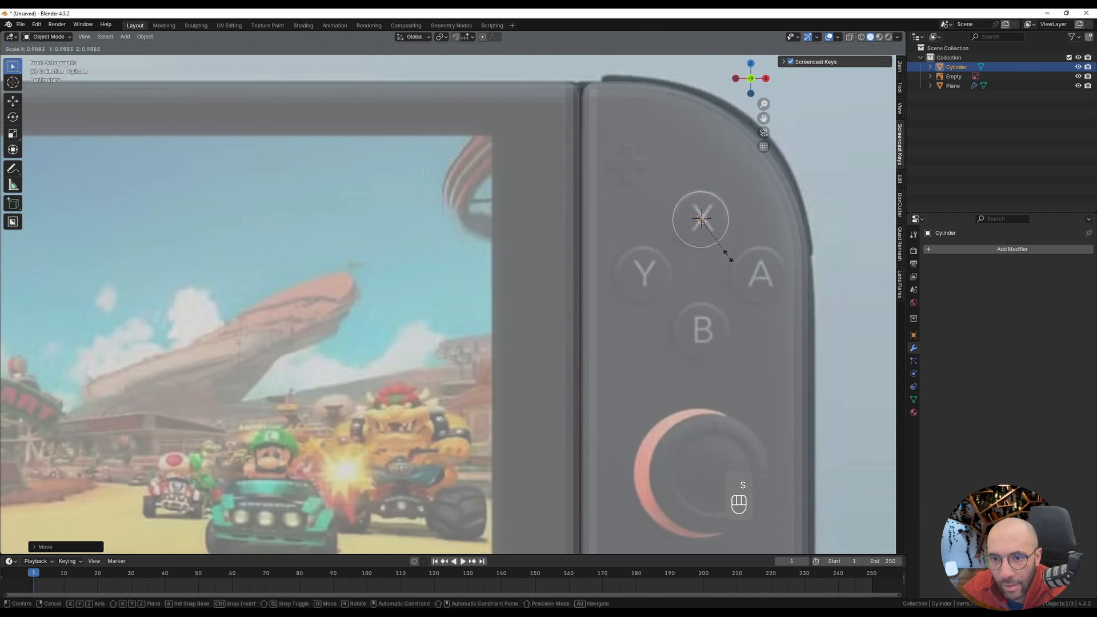
pyautogui.click(726, 258)
# - Scale the button cylinder down along the global Y axis so it protrudes less from the controller face
pyautogui.moveTo(629, 292); pyautogui.dragTo(766, 247, button='middle')
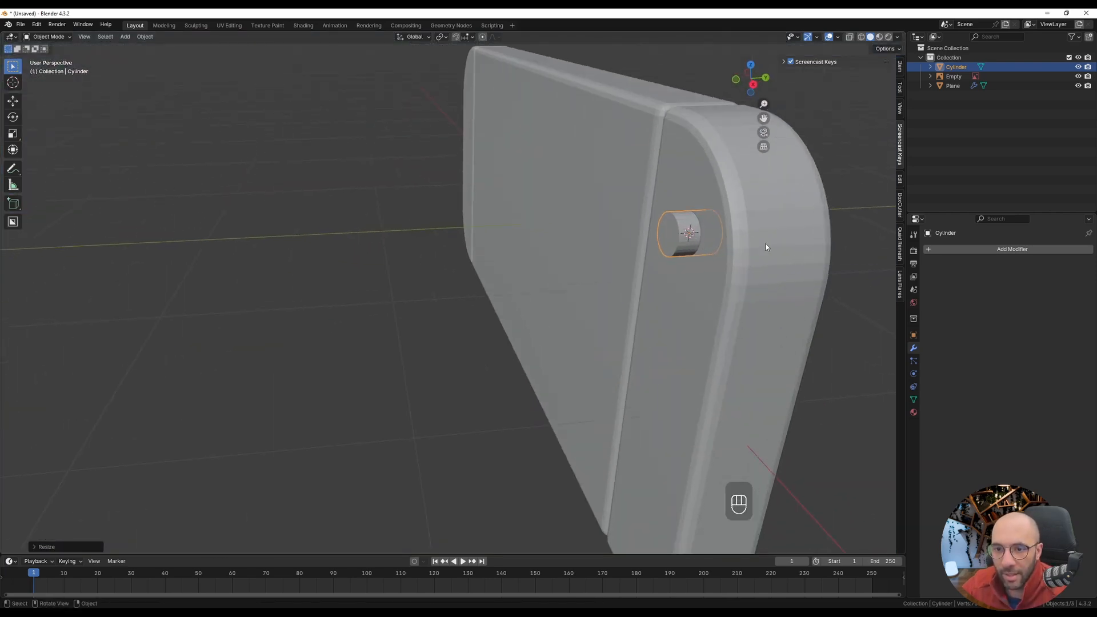
pyautogui.press('s')
pyautogui.press('y')
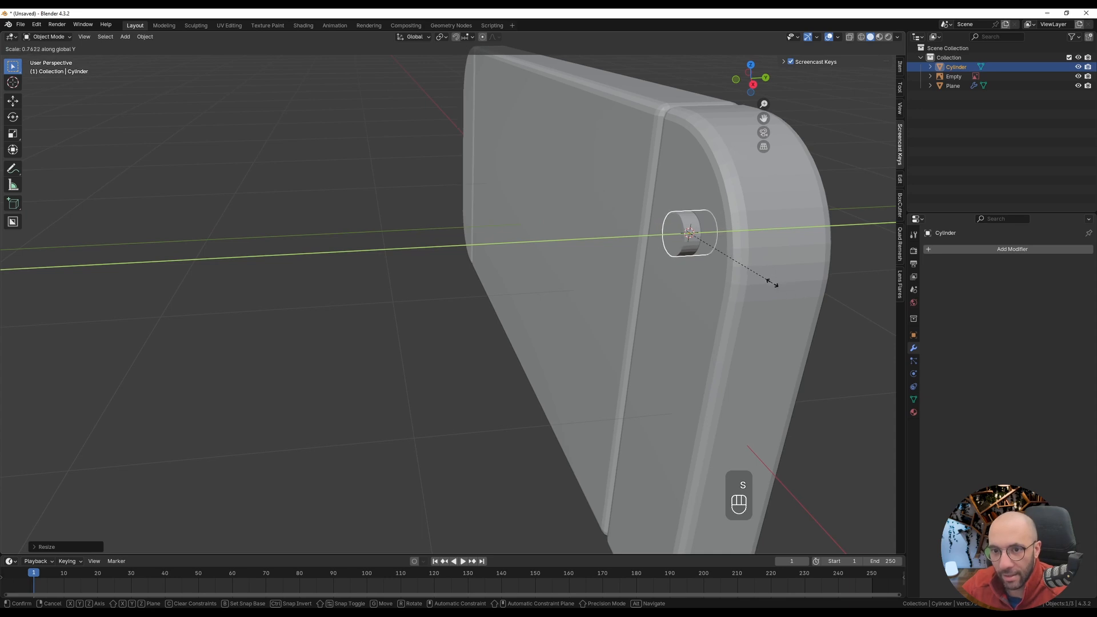
pyautogui.click(734, 265)
pyautogui.moveTo(703, 272); pyautogui.dragTo(724, 269, button='middle')
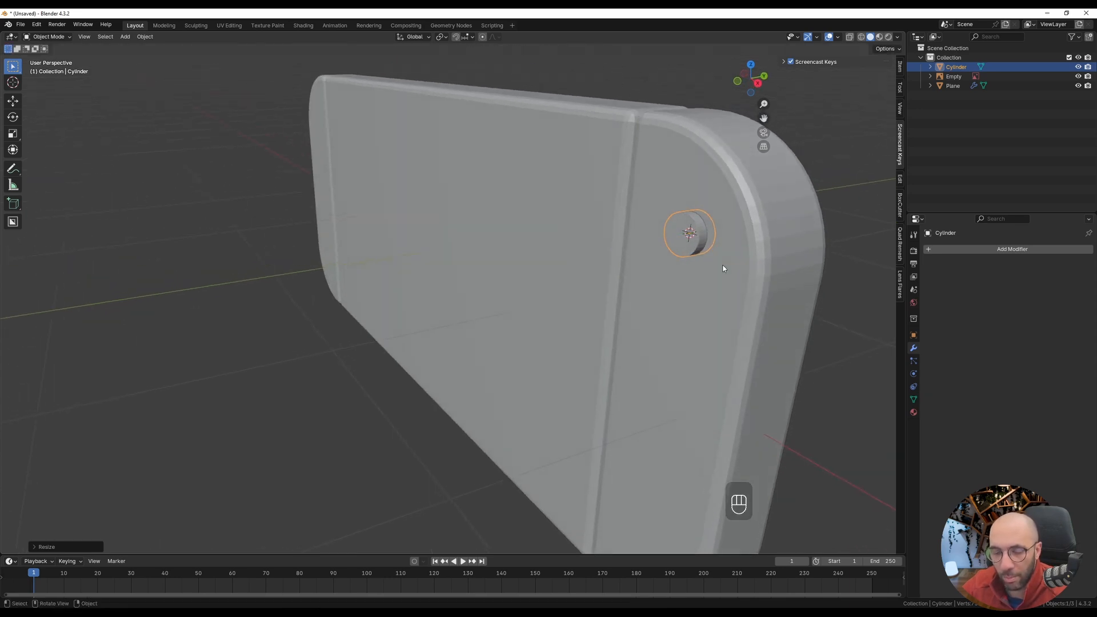
# - Return to front view and apply the button cylinder's rotation and scale
pyautogui.press('KP_1')
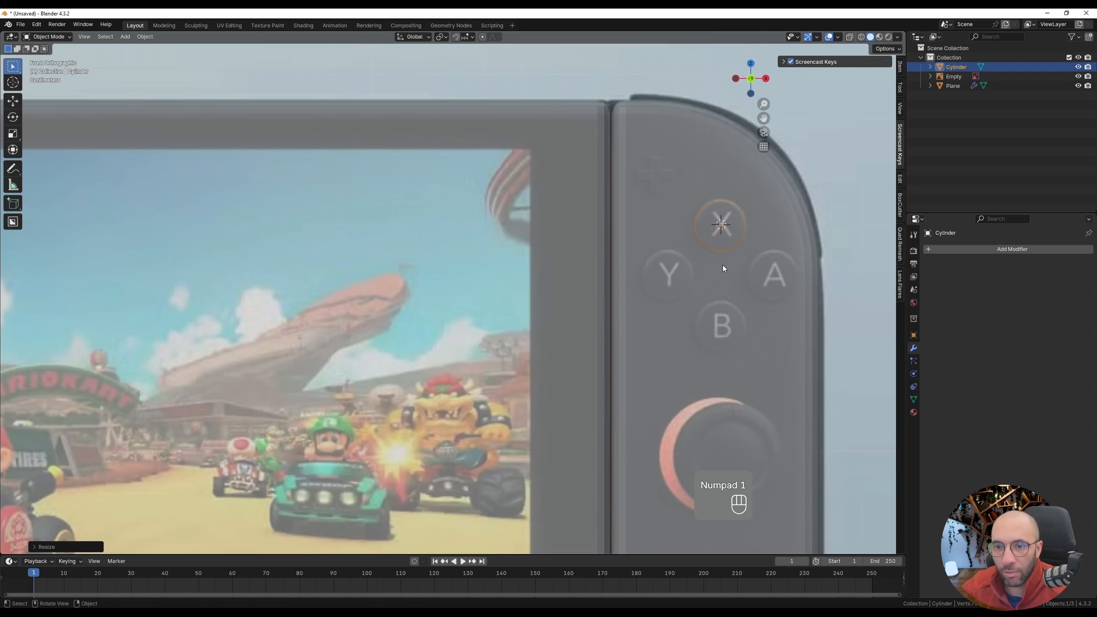
pyautogui.keyDown('shift'); pyautogui.moveTo(723, 269); pyautogui.dragTo(678, 219, button='middle'); pyautogui.keyUp('shift')
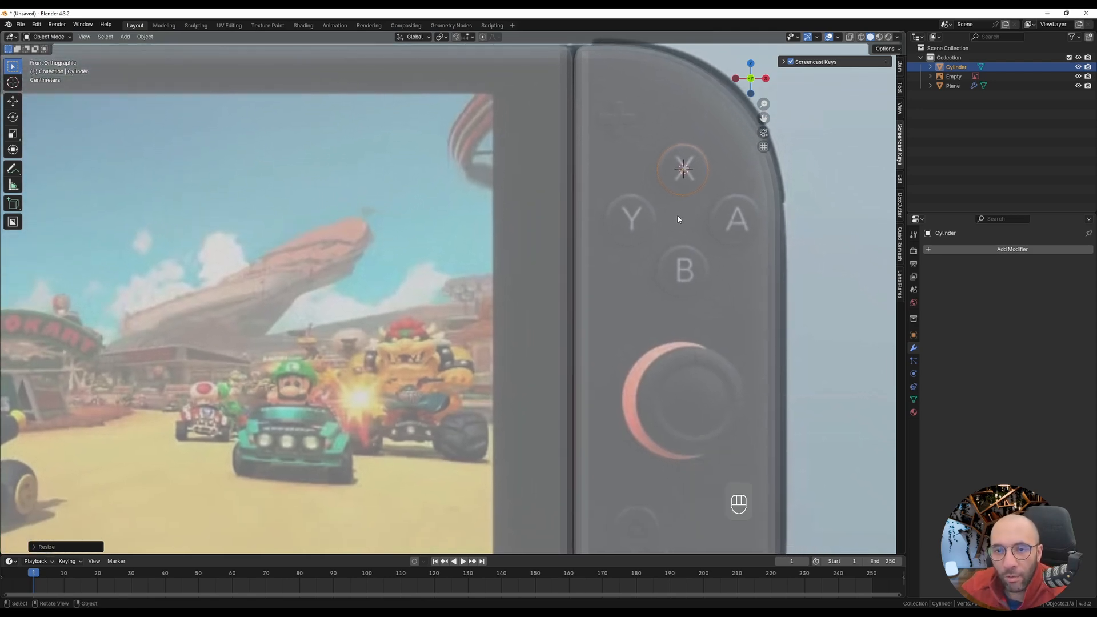
pyautogui.hotkey('ctrl', 'a')
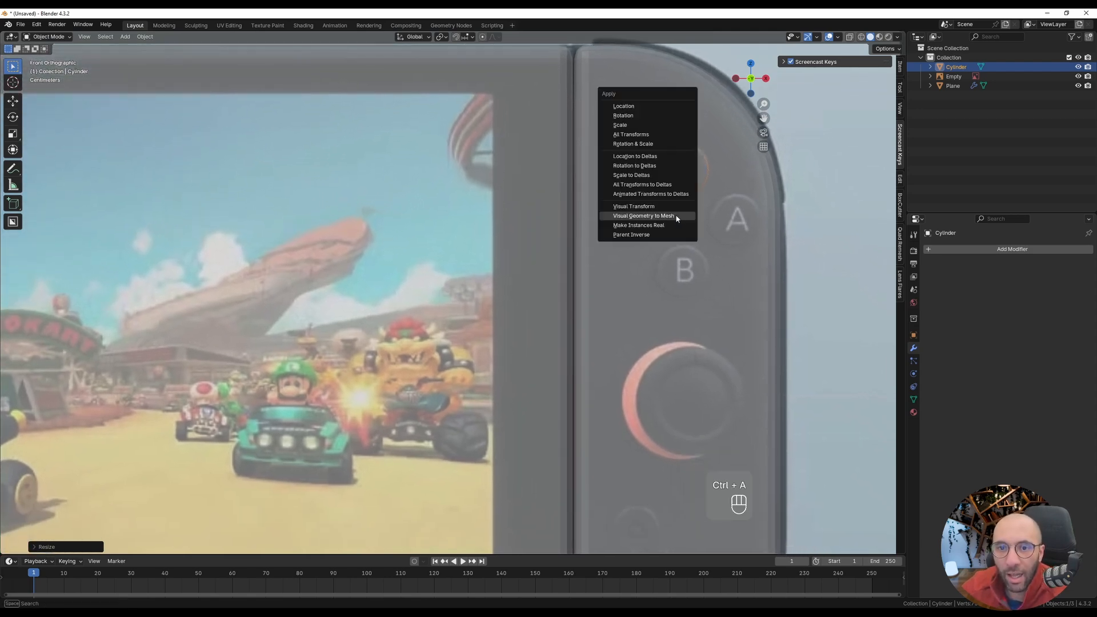
pyautogui.click(631, 146)
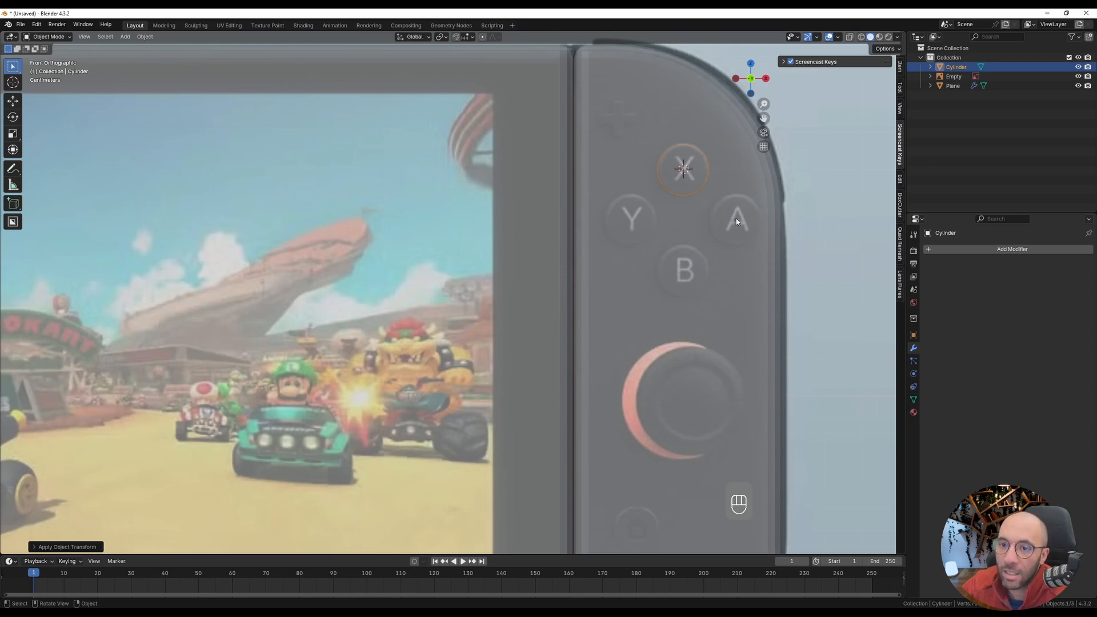
# - Add an Array modifier with count 2 and relative offset X 1.060, Z -1.000 to place a copy on the A button
pyautogui.click(985, 252)
pyautogui.click(984, 252)
pyautogui.write('arra')
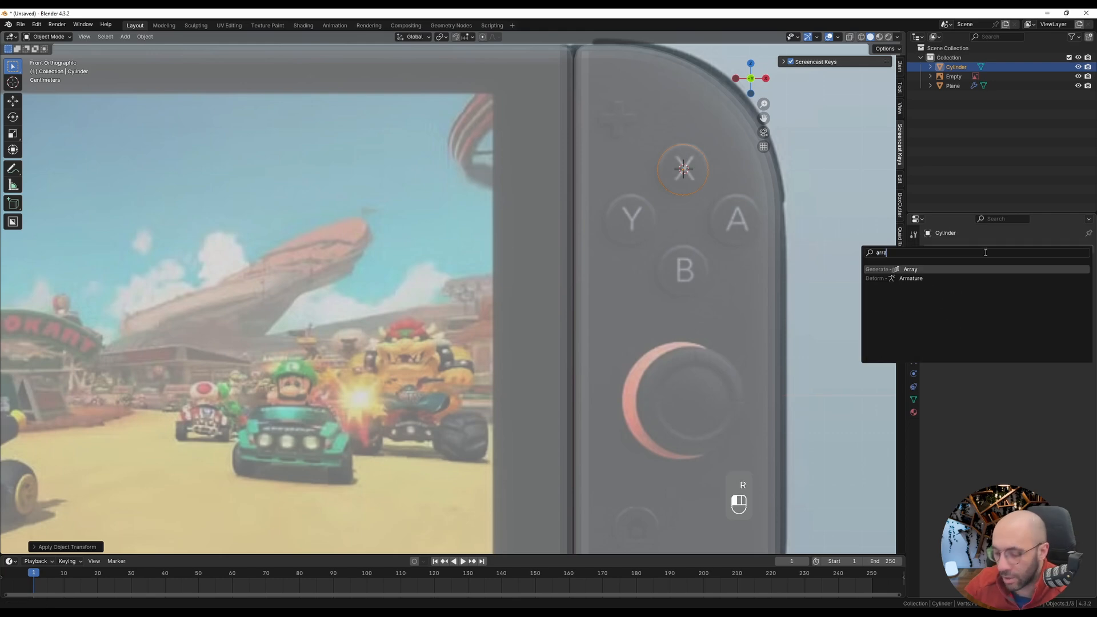
pyautogui.press('Return')
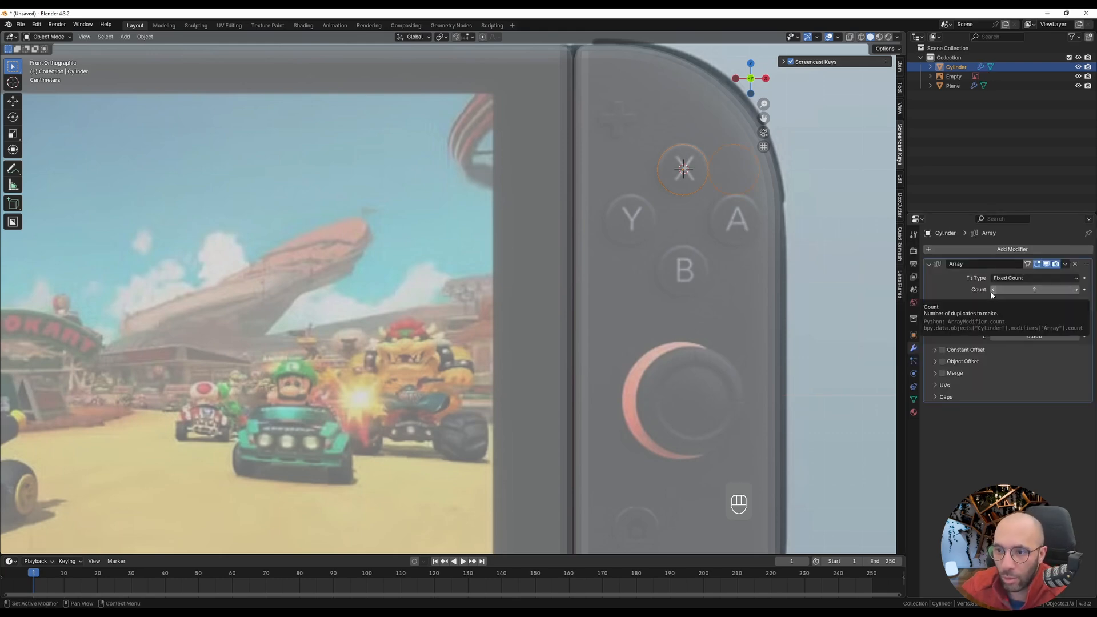
pyautogui.keyDown('shift'); pyautogui.moveTo(1034, 317); pyautogui.dragTo(1023, 336); pyautogui.keyUp('shift')
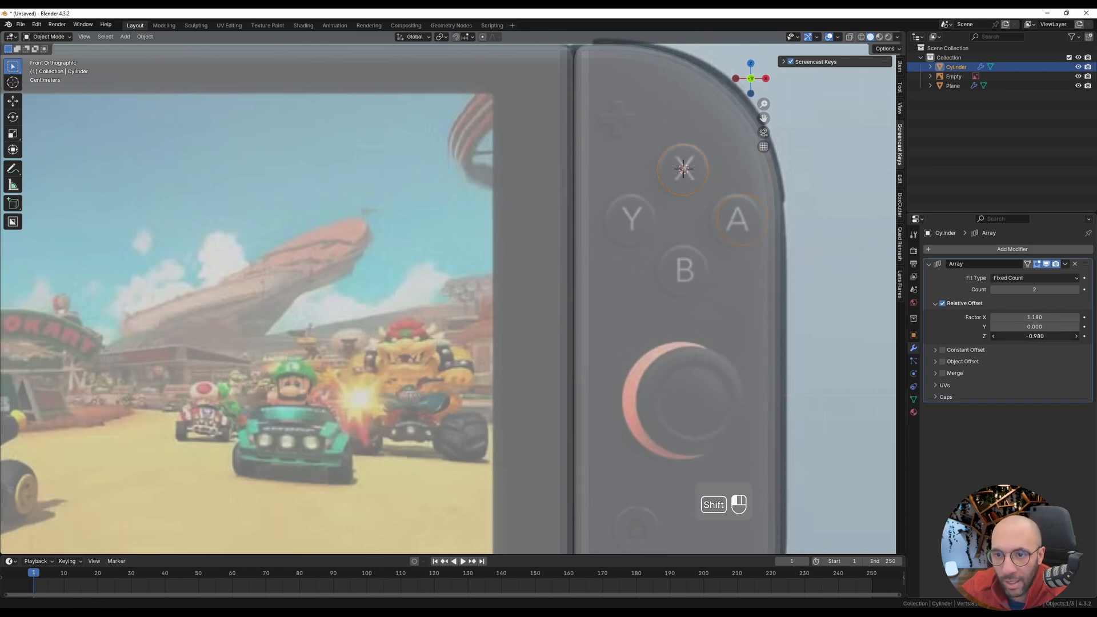
pyautogui.keyDown('shift'); pyautogui.moveTo(1034, 317); pyautogui.dragTo(1026, 317); pyautogui.keyUp('shift')
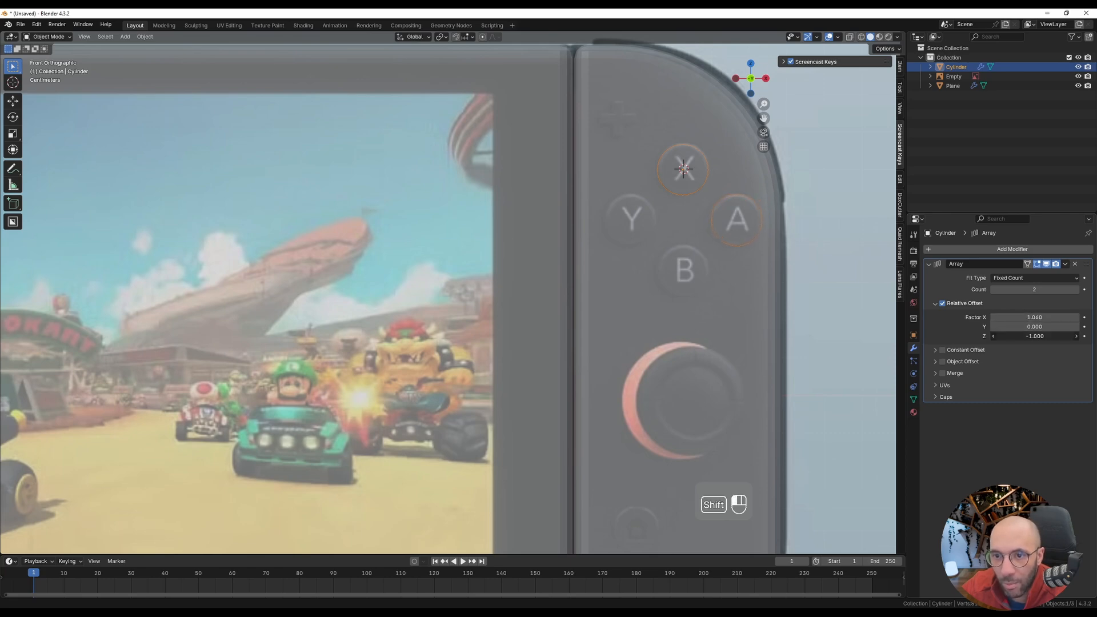
pyautogui.click(928, 264)
# - Add a second Array modifier with count 2 and relative offset X -0.500, Z -0.490 to cover the Y and B buttons
pyautogui.click(986, 249)
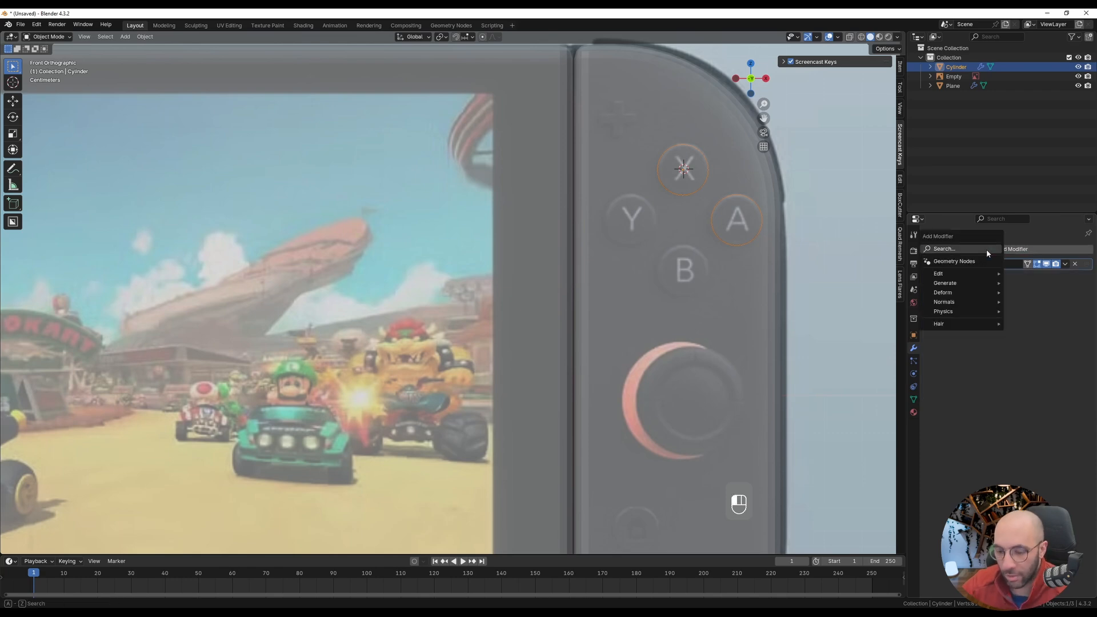
pyautogui.click(986, 249)
pyautogui.write('arra')
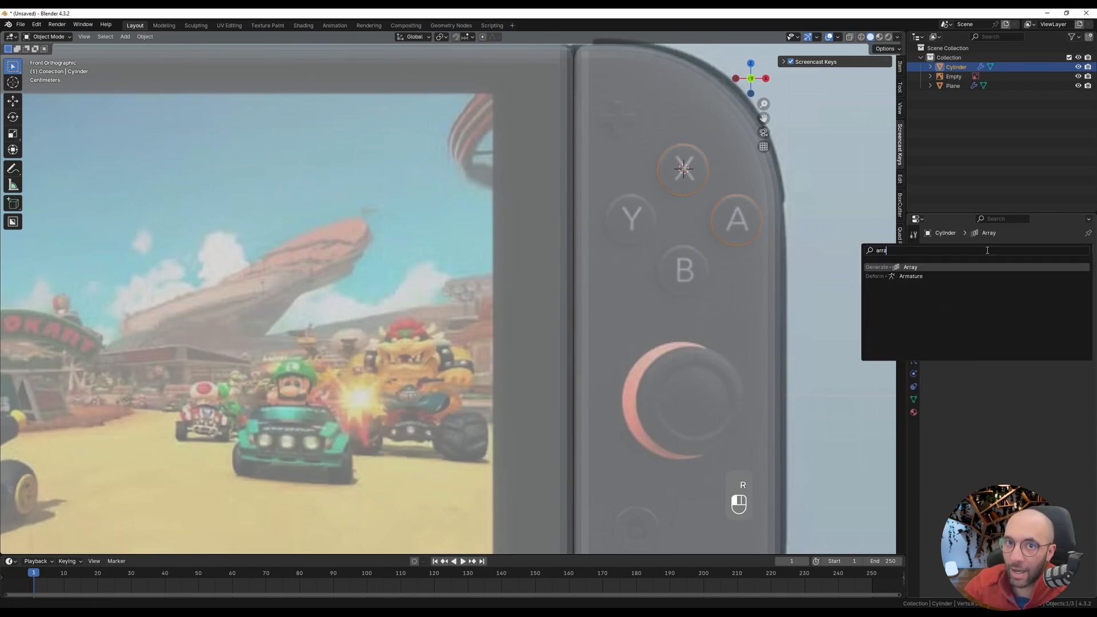
pyautogui.click(912, 266)
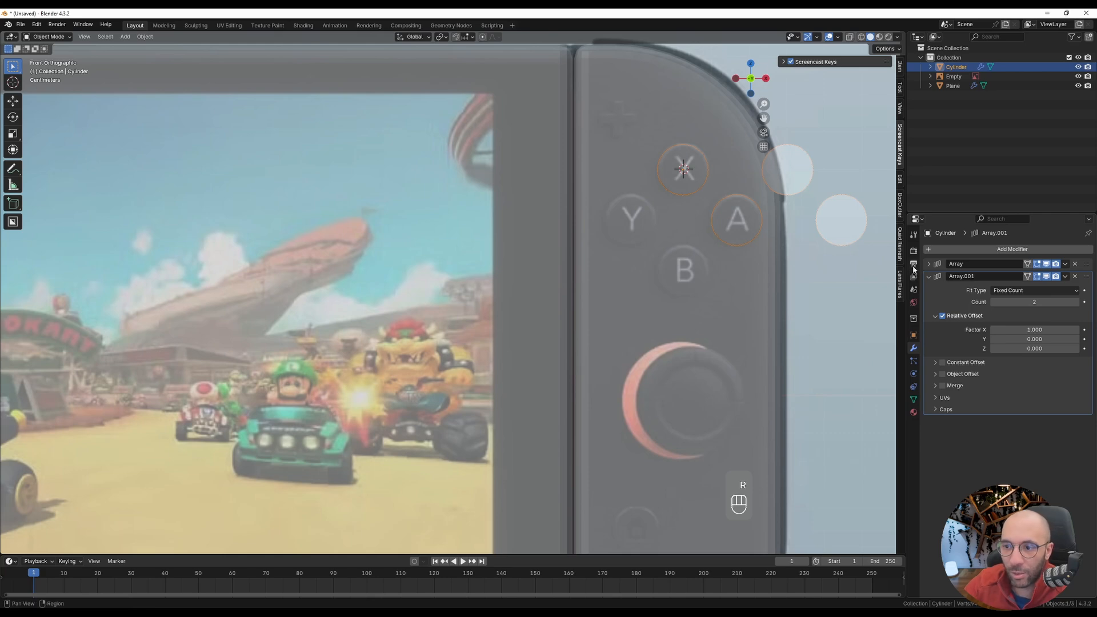
pyautogui.moveTo(1034, 330)
pyautogui.keyDown('shift'); pyautogui.mouseDown()
pyautogui.moveTo(993, 330)
pyautogui.moveTo(1031, 348)
pyautogui.moveTo(1023, 348)
pyautogui.mouseUp(); pyautogui.keyUp('shift')
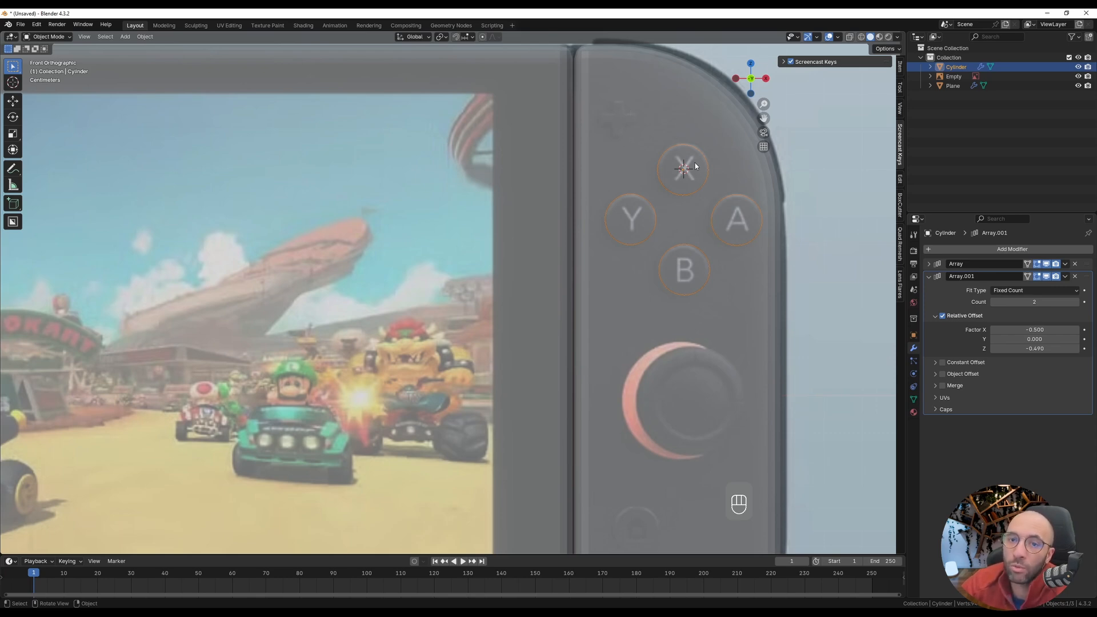
# - Duplicate the four-button cluster and align the copy with the direction buttons below the left controller's stick
pyautogui.scroll(-4, 694, 165)
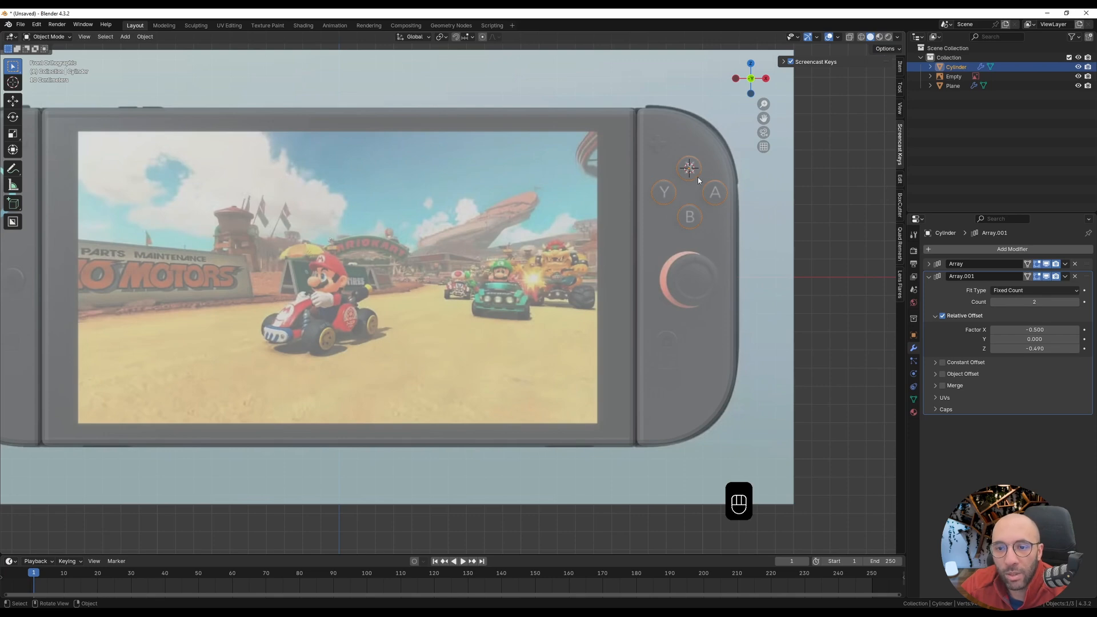
pyautogui.scroll(-1, 693, 183)
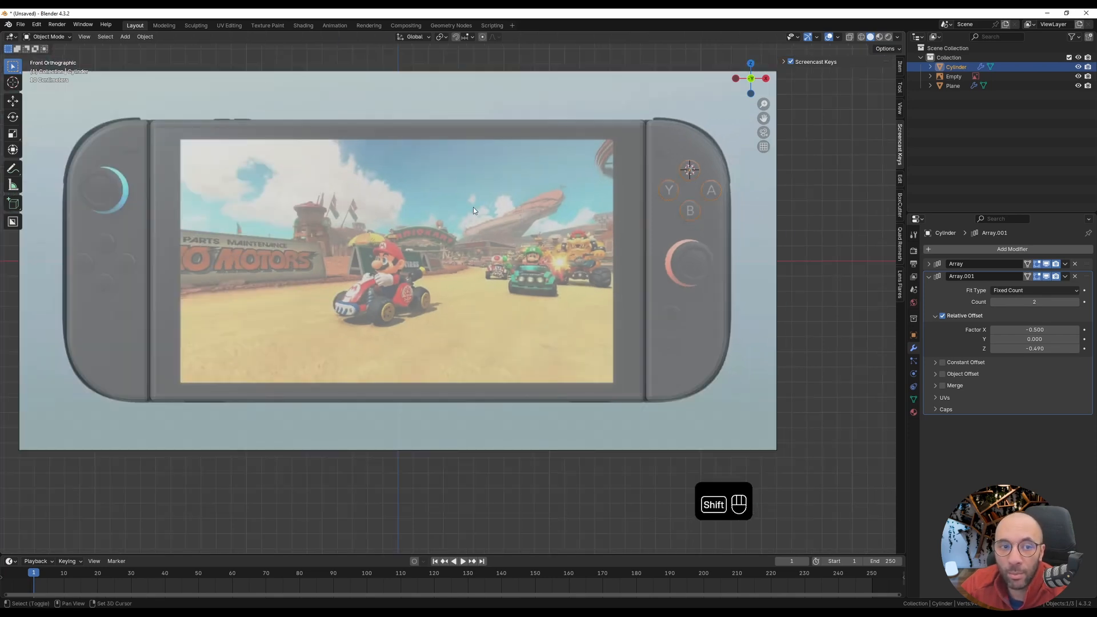
pyautogui.keyDown('shift'); pyautogui.moveTo(473, 207); pyautogui.dragTo(549, 208, button='middle'); pyautogui.keyUp('shift')
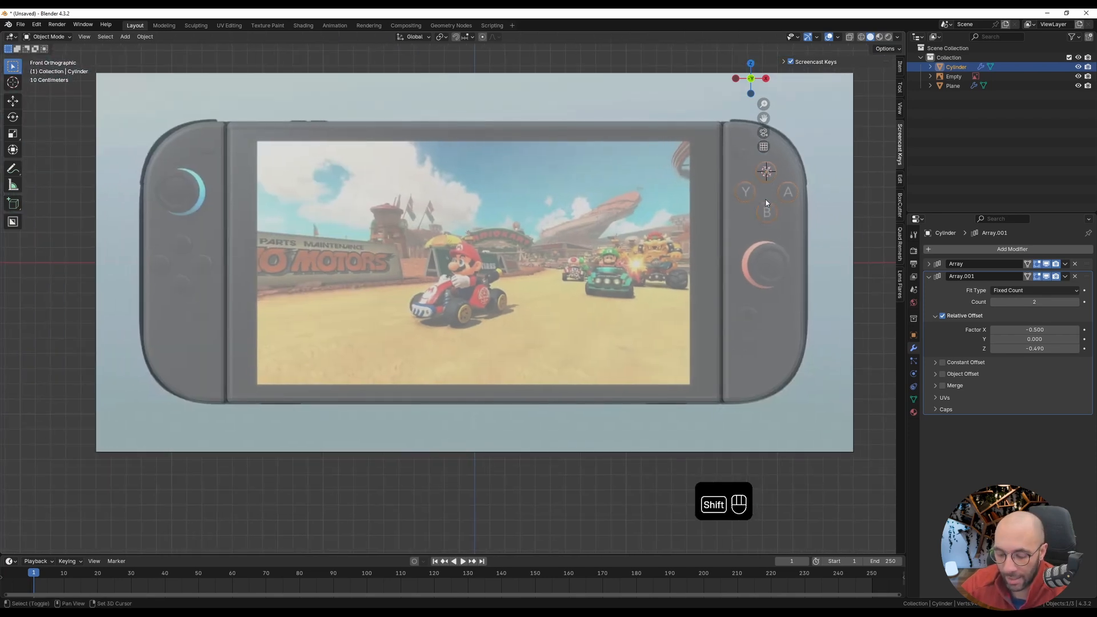
pyautogui.hotkey('shift', 'd')
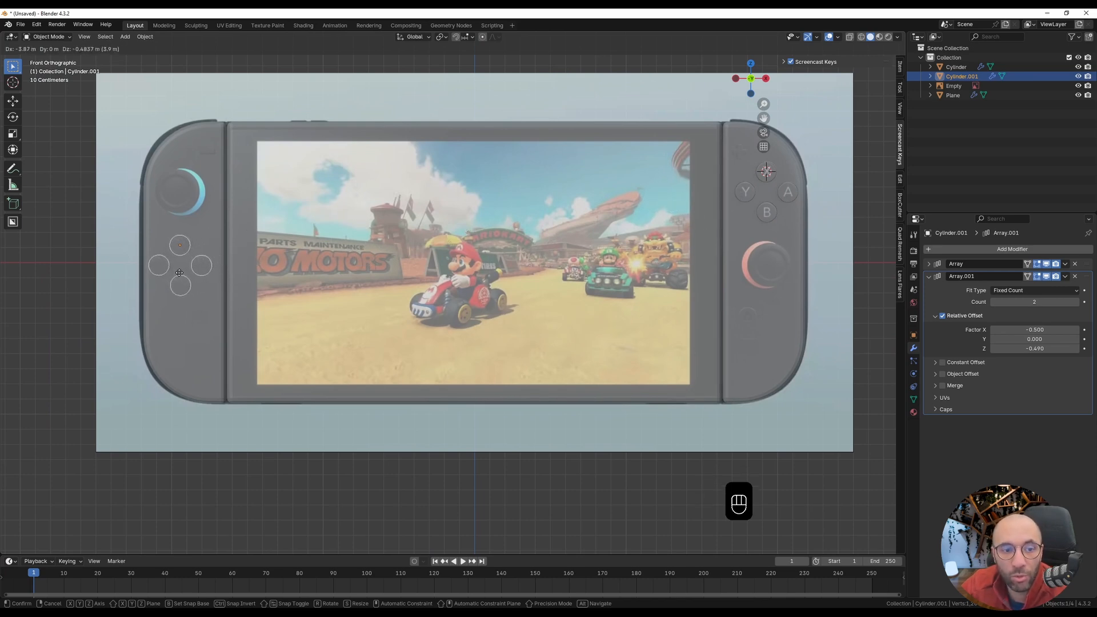
pyautogui.click(179, 273)
pyautogui.scroll(6, 171, 267)
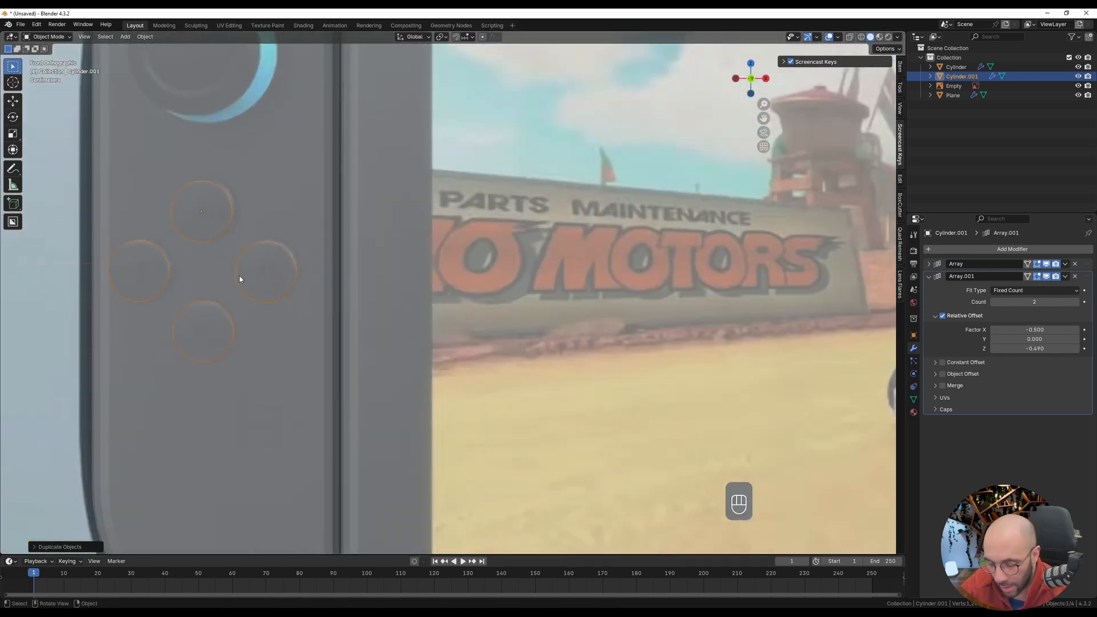
pyautogui.press('g')
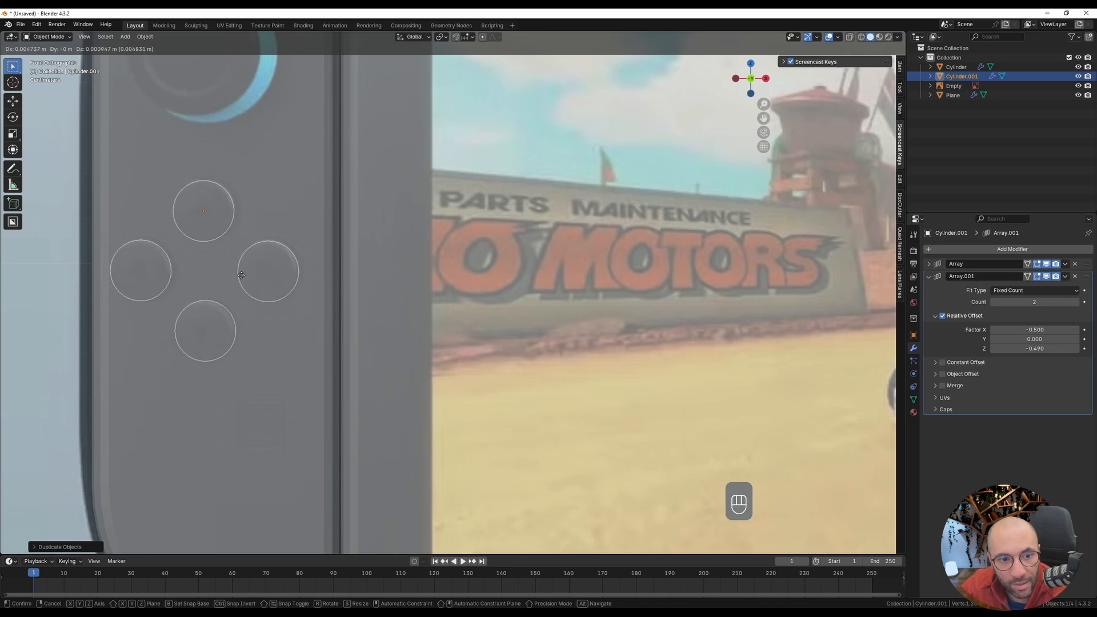
pyautogui.click(242, 275)
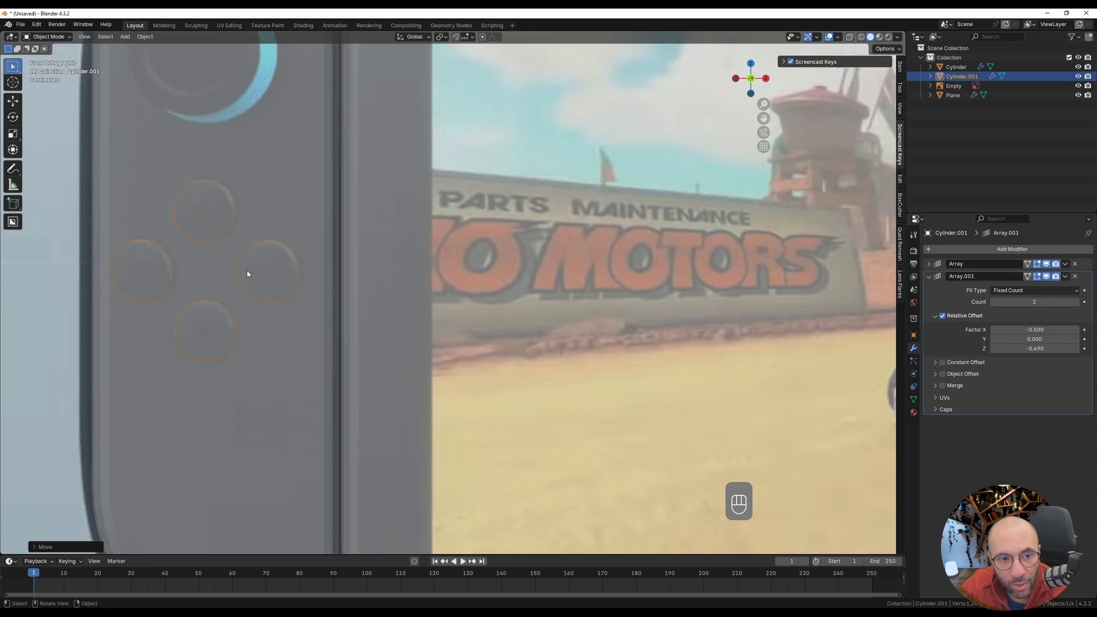
# - Raise the opacity of the reference image empty to about 0.68
pyautogui.click(953, 86)
pyautogui.click(913, 374)
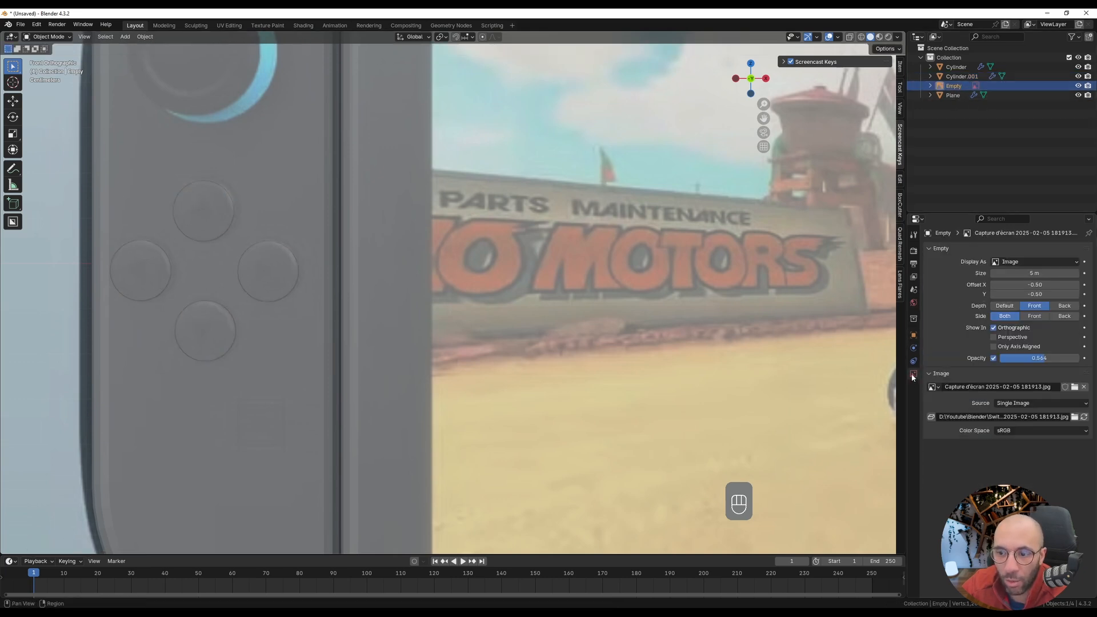
pyautogui.moveTo(1048, 358); pyautogui.dragTo(1063, 357)
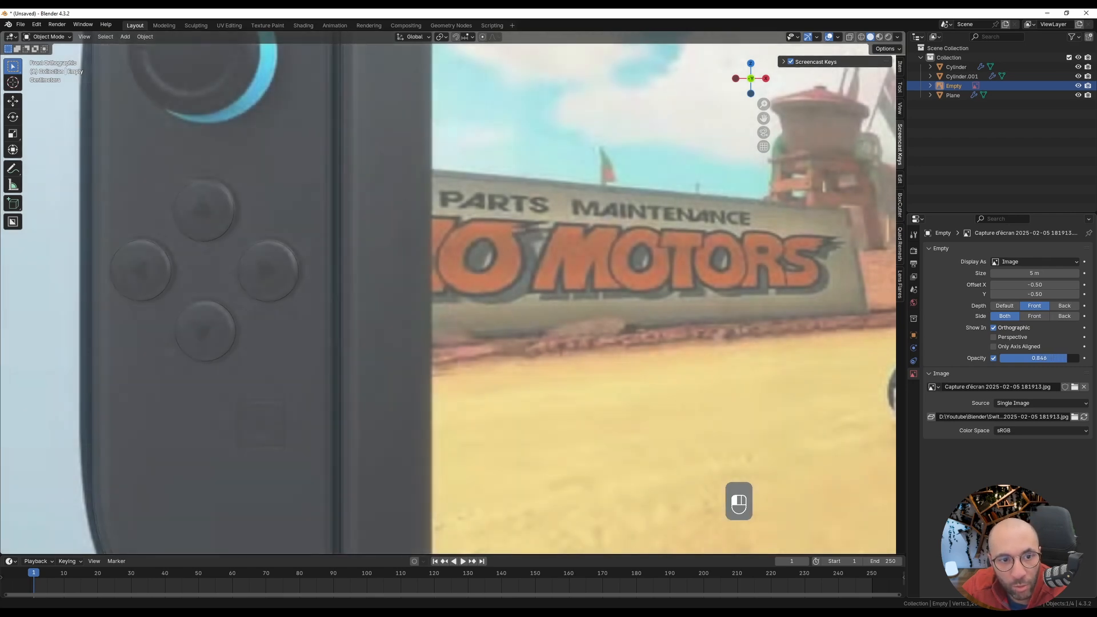
pyautogui.moveTo(1065, 358); pyautogui.dragTo(1055, 357)
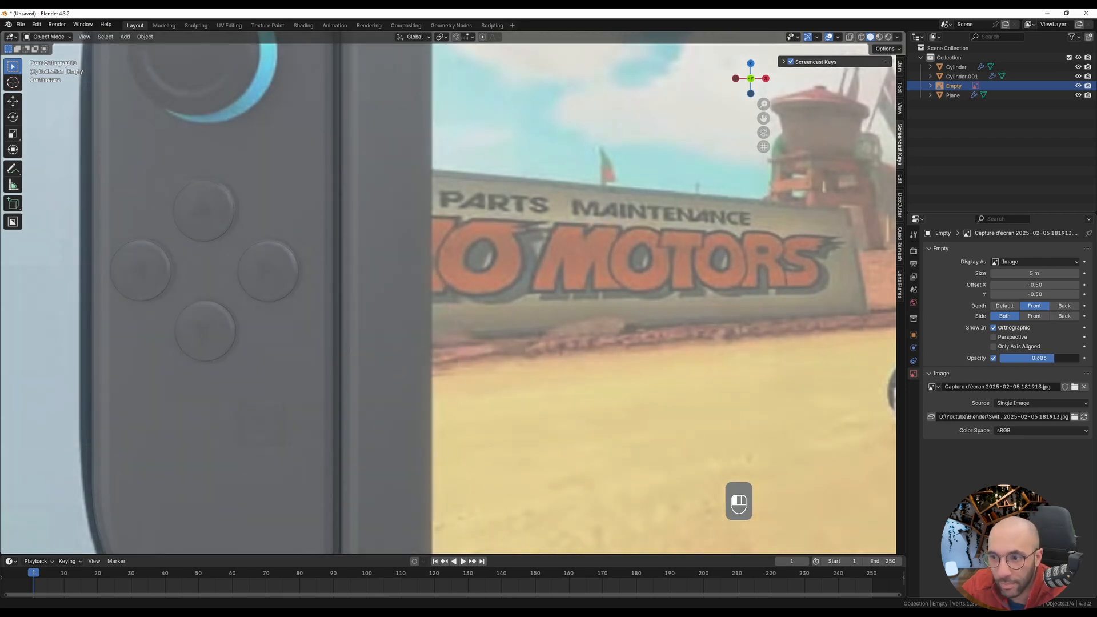
# - Place the 3D cursor on the small round button below the right controller's stick in front view
pyautogui.scroll(-8, 450, 279)
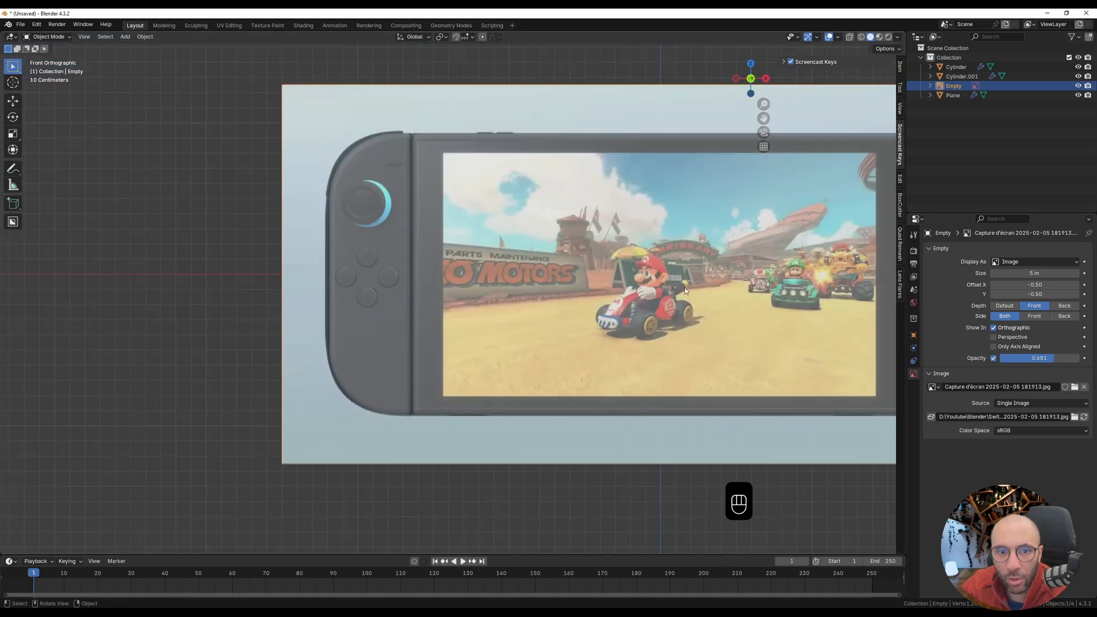
pyautogui.keyDown('shift'); pyautogui.moveTo(717, 294); pyautogui.dragTo(409, 308, button='middle'); pyautogui.keyUp('shift')
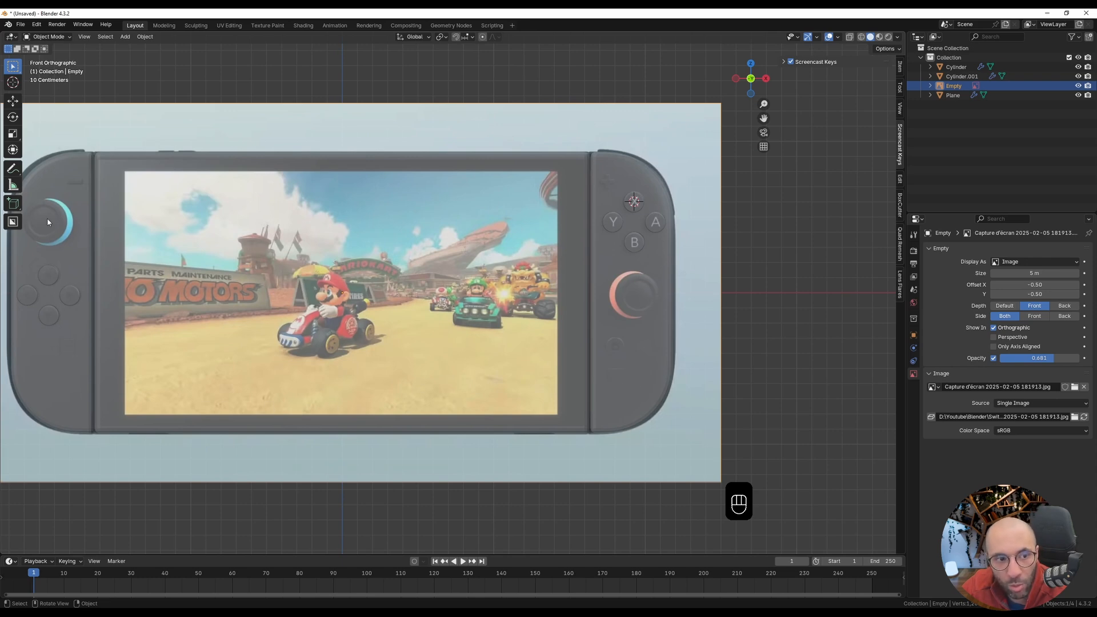
pyautogui.scroll(2, 612, 204)
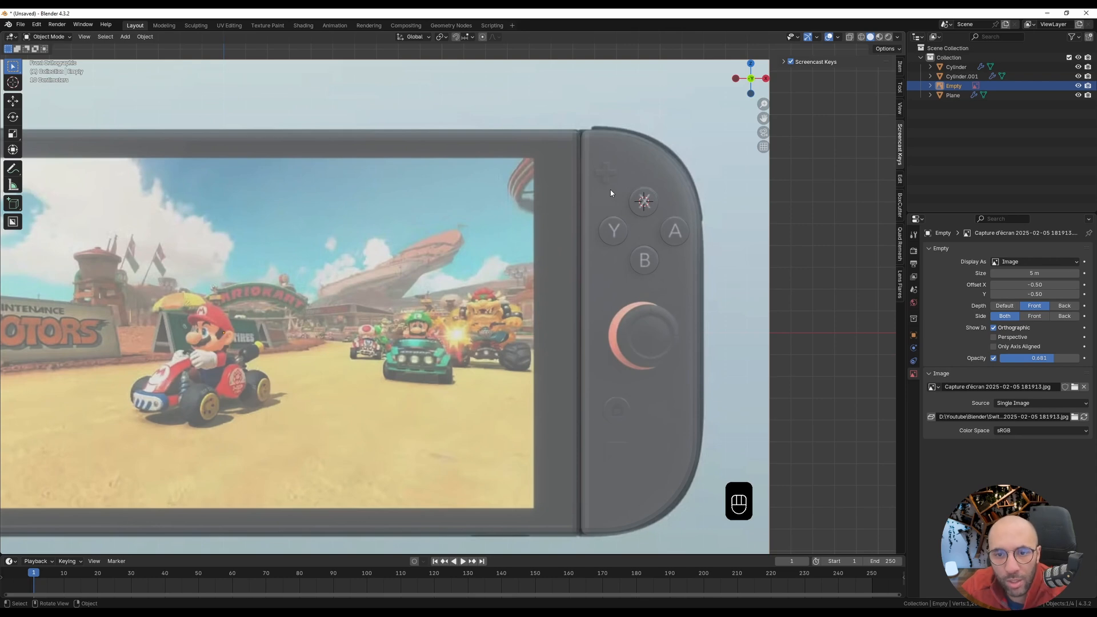
pyautogui.scroll(-3, 608, 408)
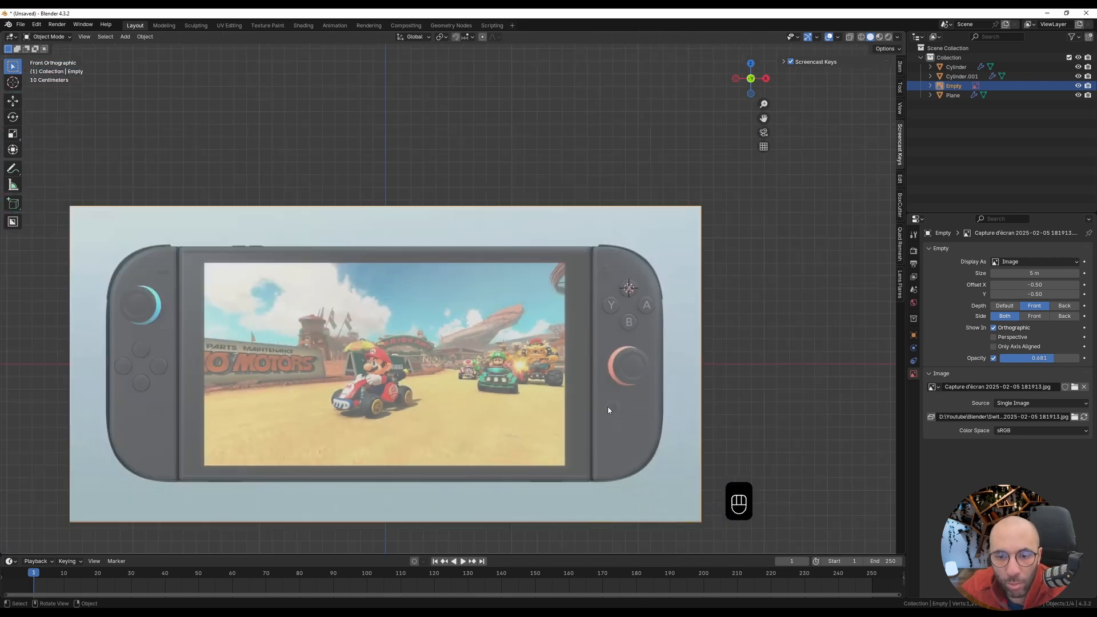
pyautogui.scroll(1, 608, 410)
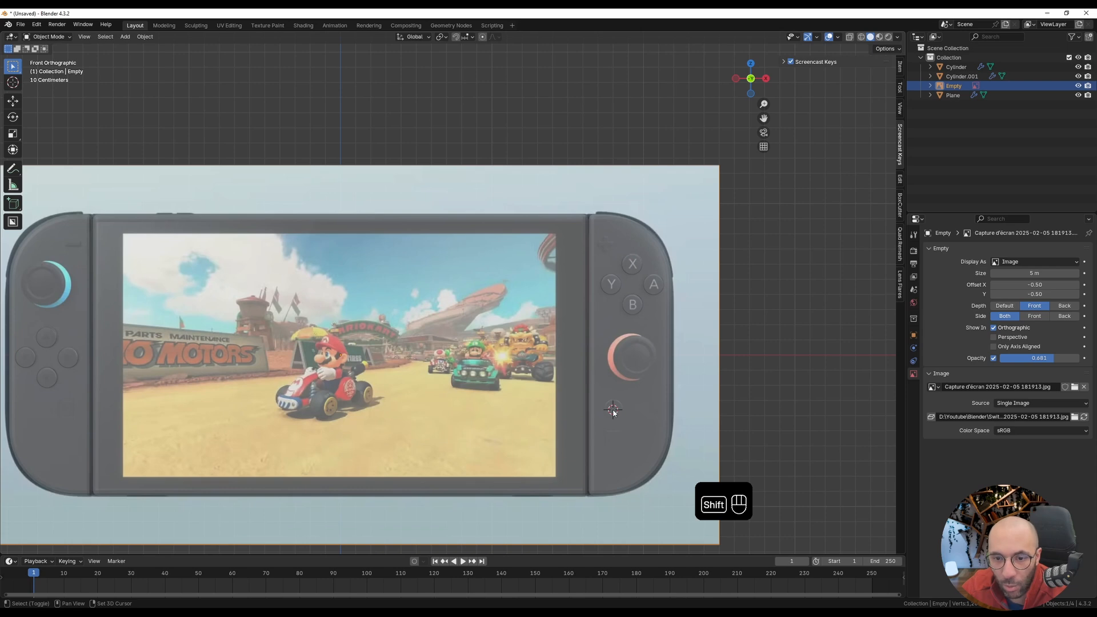
# - Add a cylinder at the 3D cursor on the small round button and rotate it 90 degrees about X
pyautogui.scroll(3, 612, 411)
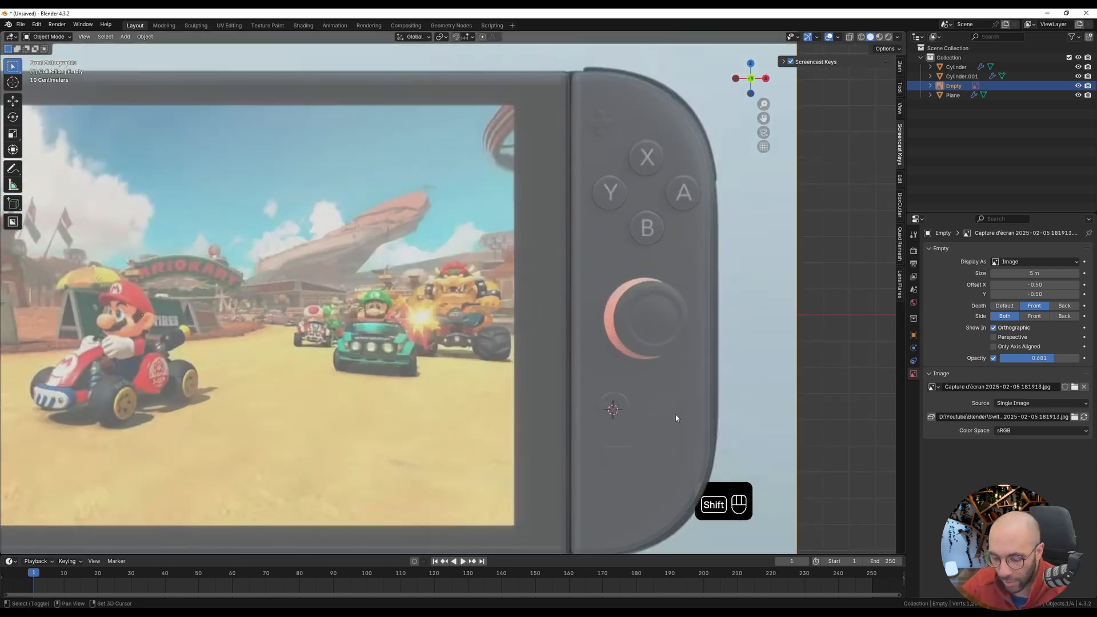
pyautogui.hotkey('shift', 'a')
pyautogui.write('cylinder')
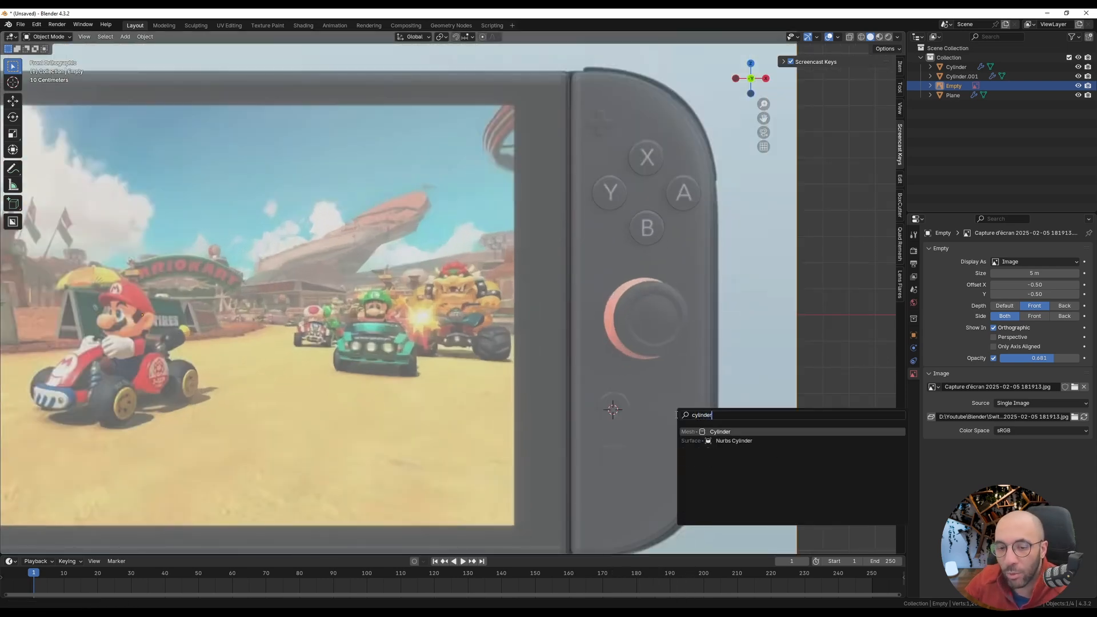
pyautogui.press('Return')
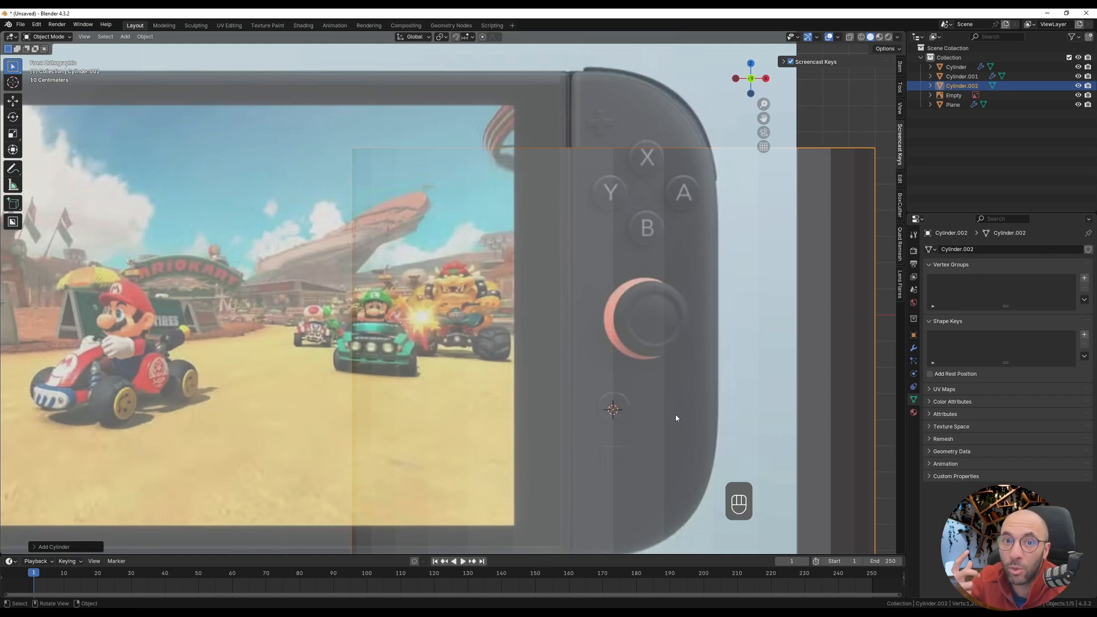
pyautogui.write('rx90')
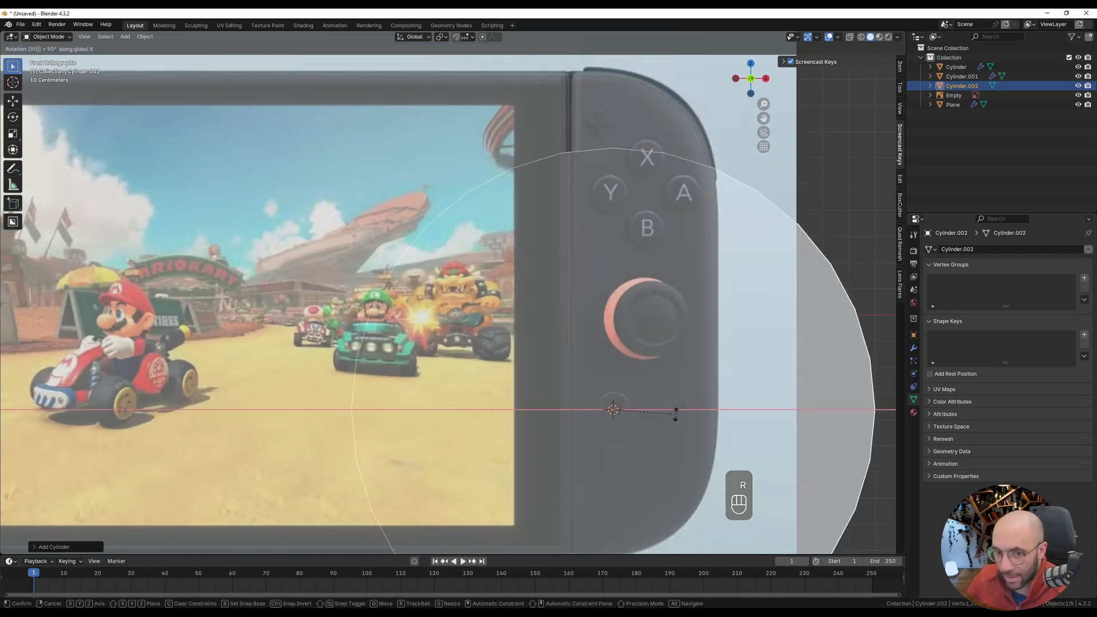
pyautogui.press('Return')
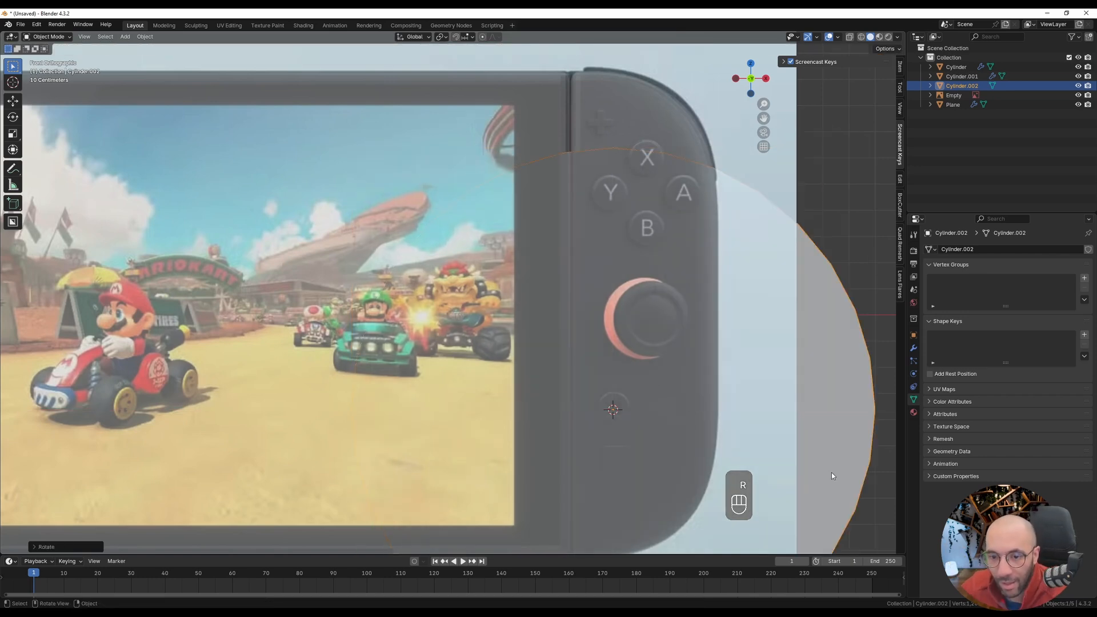
# - Scale down and nudge the new cylinder until its outline matches the small round button below the right stick
pyautogui.press('s')
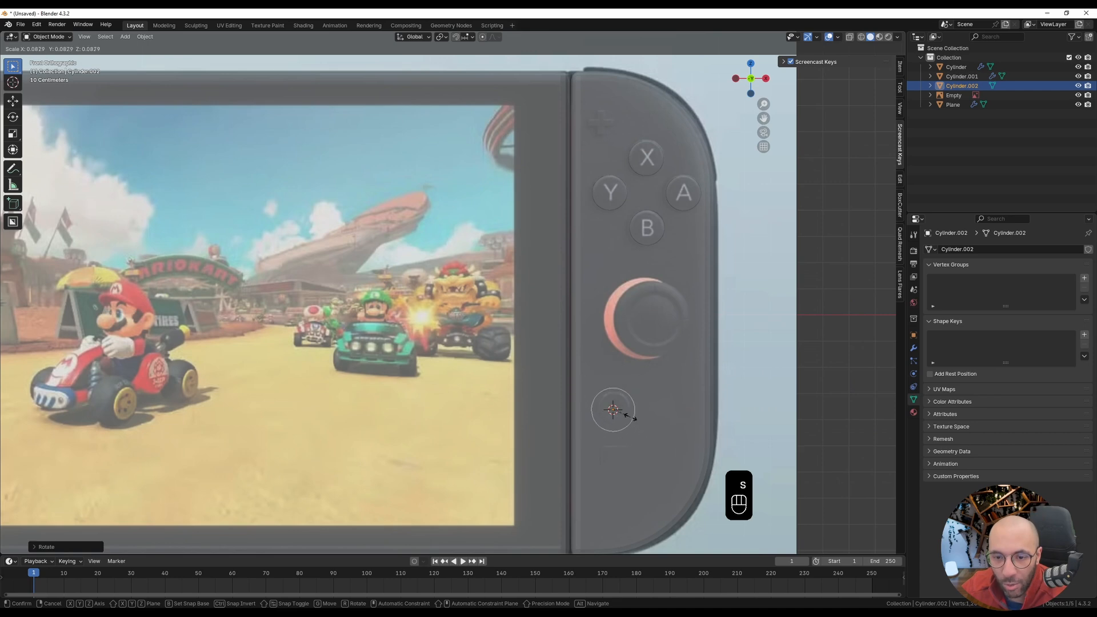
pyautogui.click(626, 418)
pyautogui.scroll(3, 623, 414)
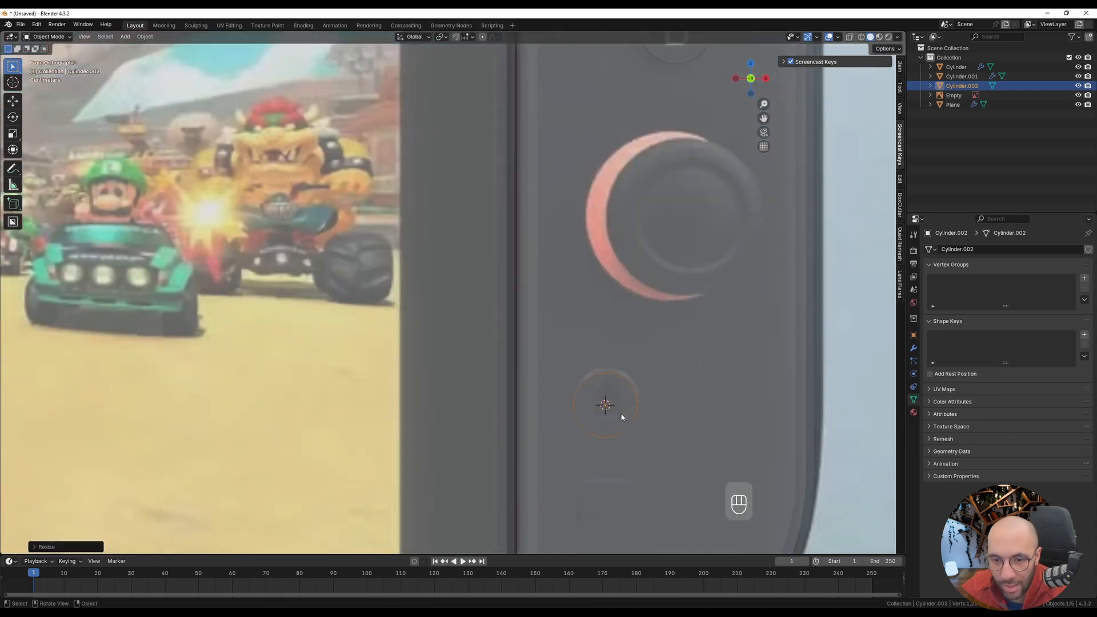
pyautogui.press('g')
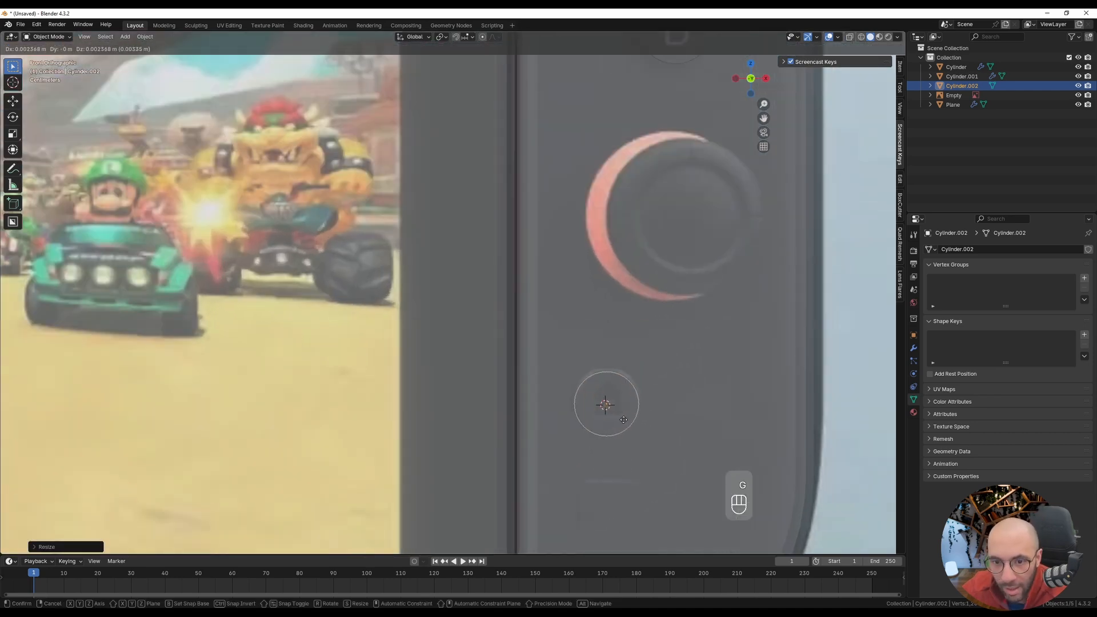
pyautogui.click(624, 419)
pyautogui.press('s')
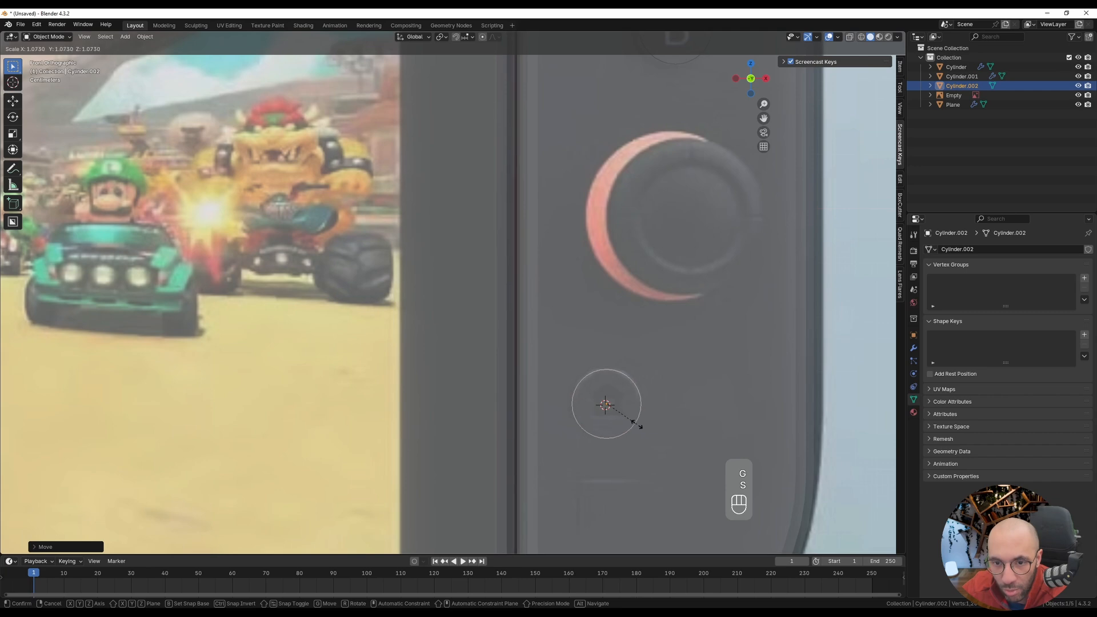
pyautogui.click(637, 427)
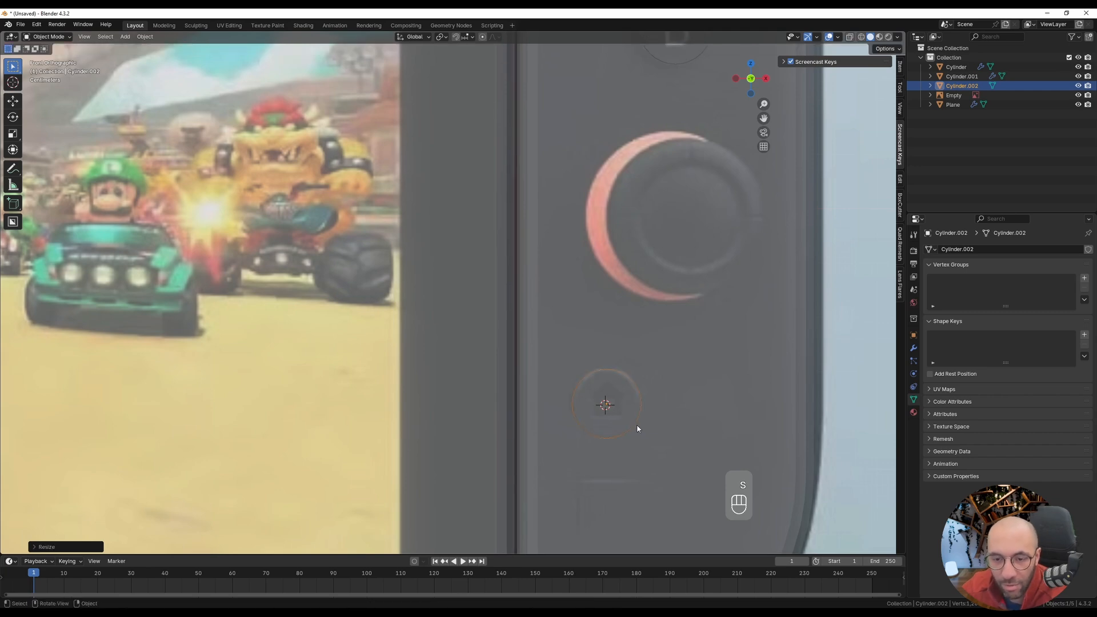
# - Flatten the small round button's cylinder along Y and move it about 0.007 m along Y into the controller's front face
pyautogui.moveTo(637, 428); pyautogui.dragTo(561, 438, button='middle')
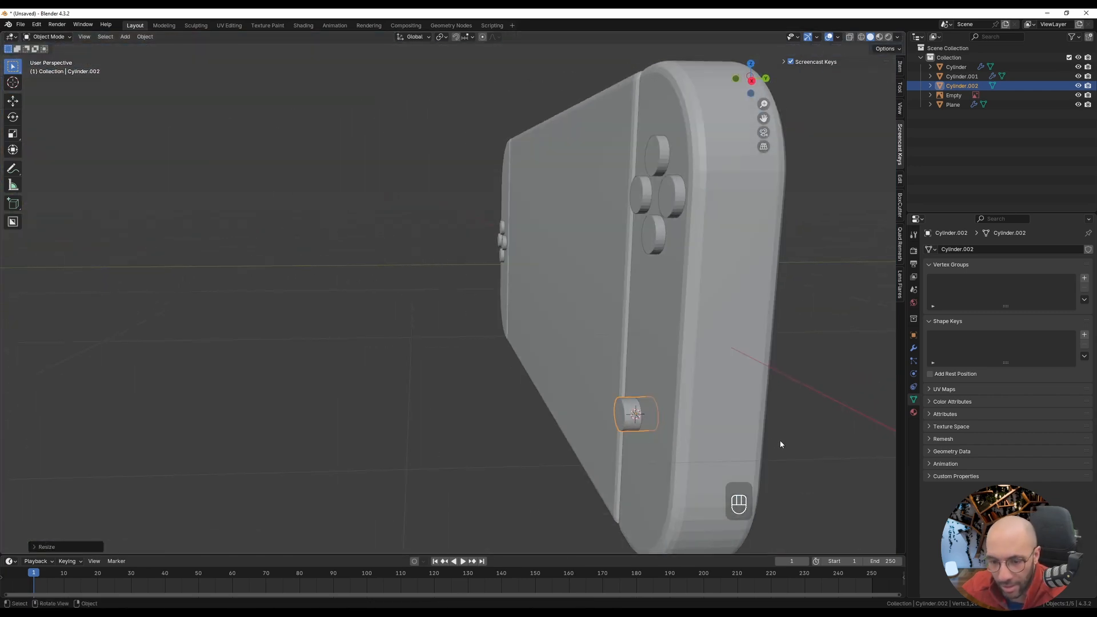
pyautogui.press('s')
pyautogui.press('y')
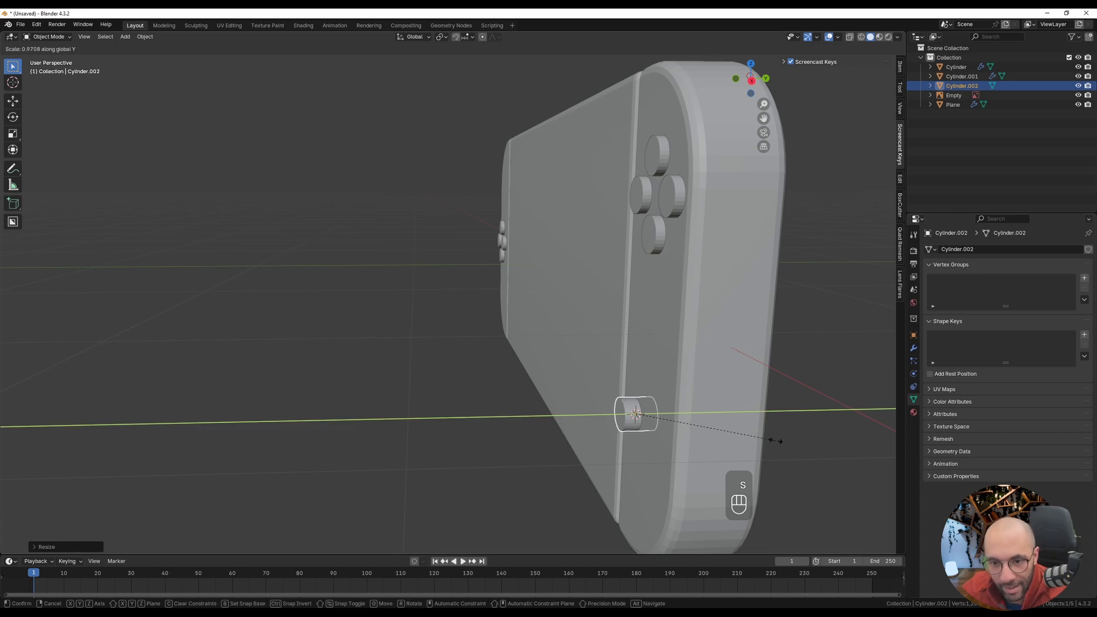
pyautogui.click(691, 427)
pyautogui.press('g')
pyautogui.press('y')
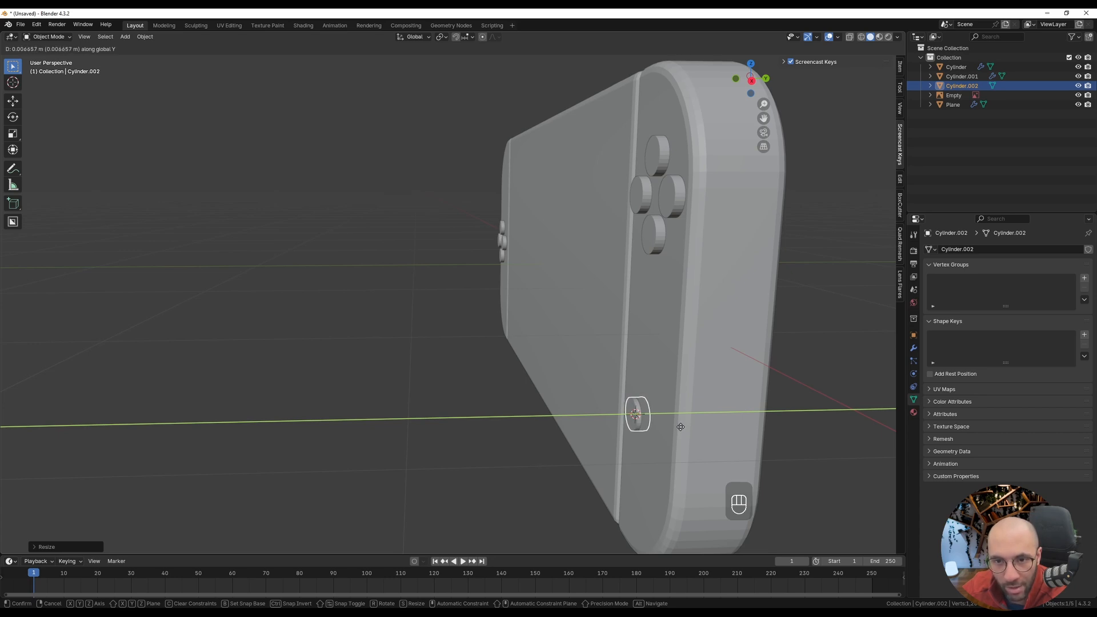
pyautogui.click(680, 426)
# - Apply rotation and scale to the small round button's cylinder in front view
pyautogui.moveTo(680, 427); pyautogui.dragTo(702, 424, button='middle')
pyautogui.press('KP_1')
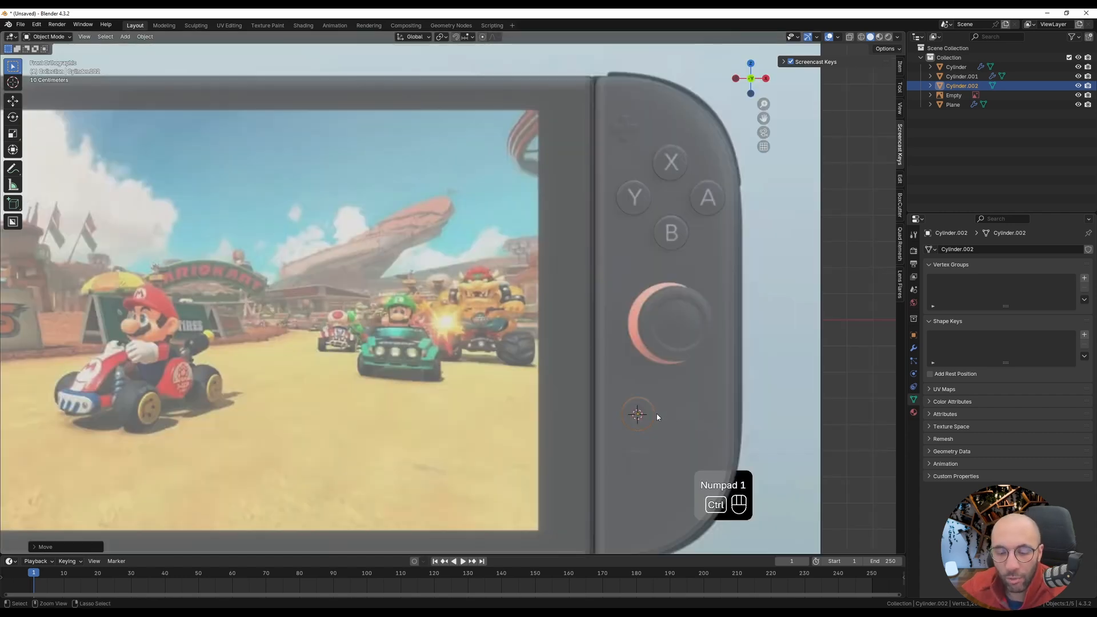
pyautogui.hotkey('ctrl', 'a')
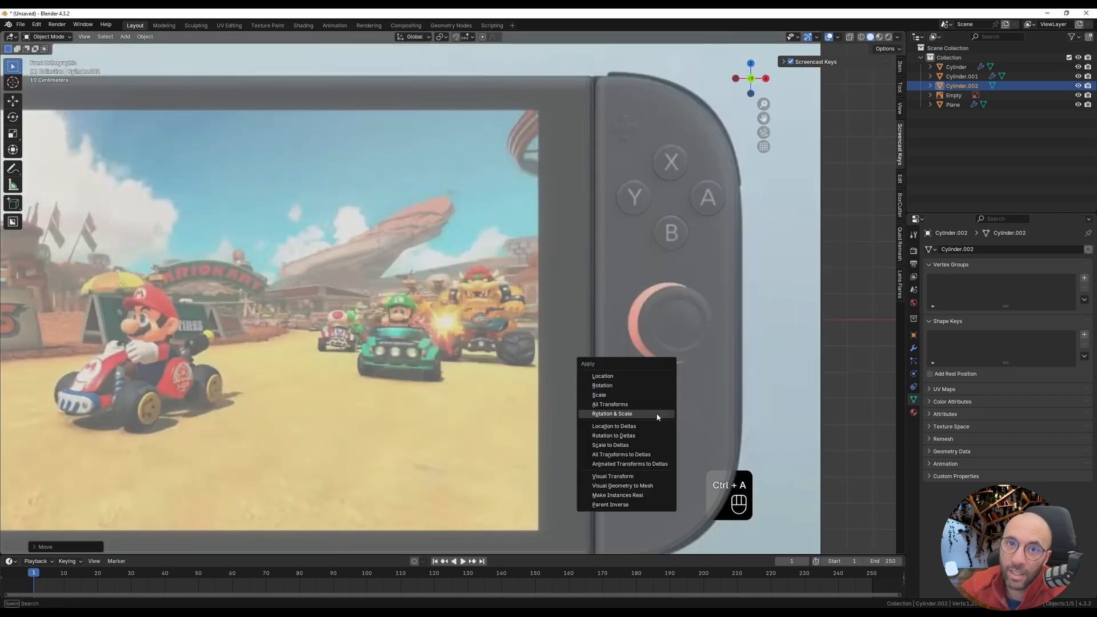
pyautogui.click(657, 414)
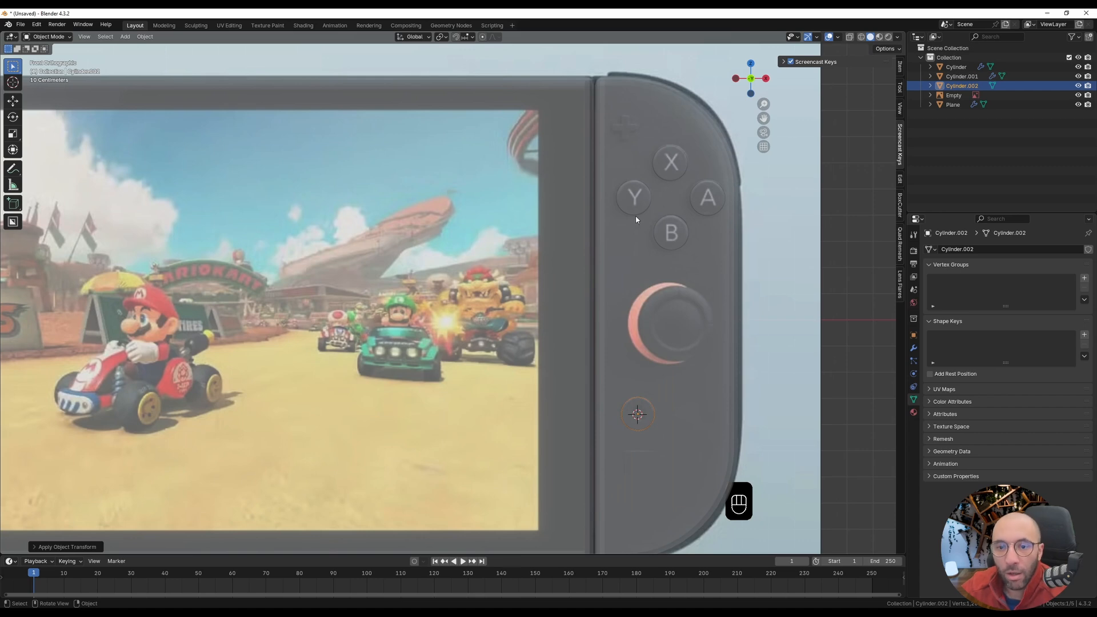
# - Place the 3D cursor on the right controller's plus button and add a plane there, rotated 90 degrees about X
pyautogui.keyDown('shift'); pyautogui.moveTo(631, 181); pyautogui.dragTo(681, 239, button='middle'); pyautogui.keyUp('shift')
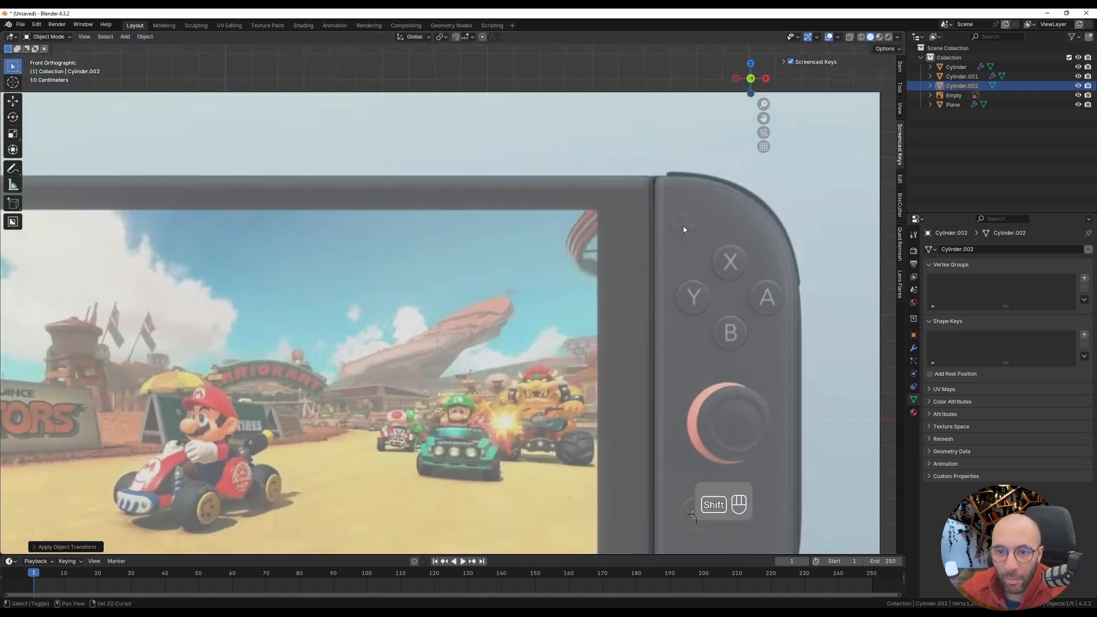
pyautogui.keyDown('shift'); pyautogui.rightClick(683, 229); pyautogui.keyUp('shift')
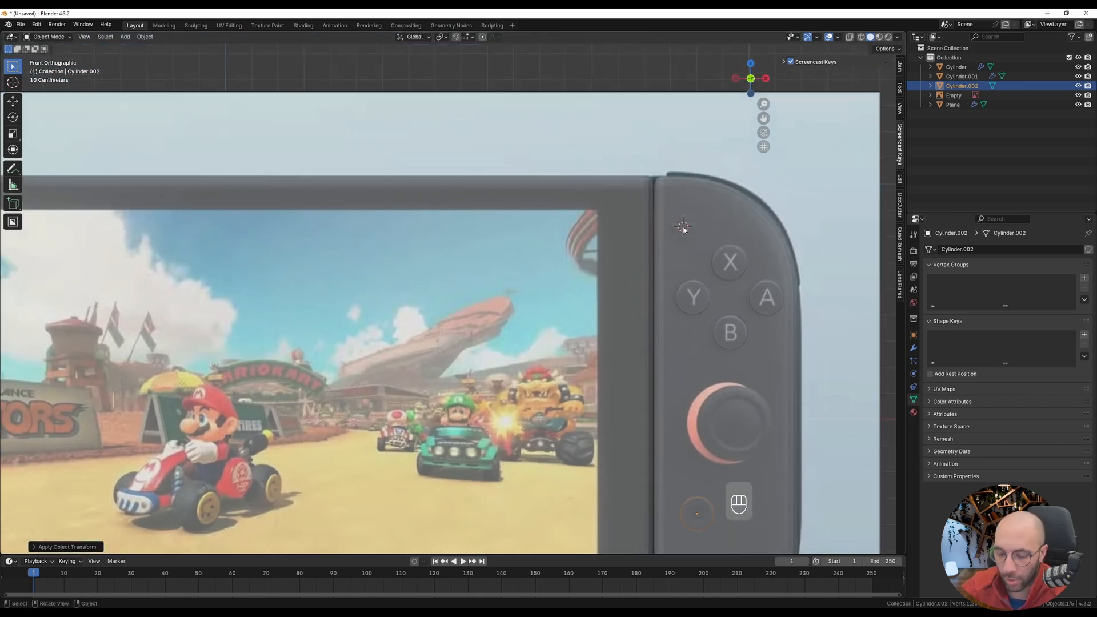
pyautogui.hotkey('shift', 'a')
pyautogui.write('plan')
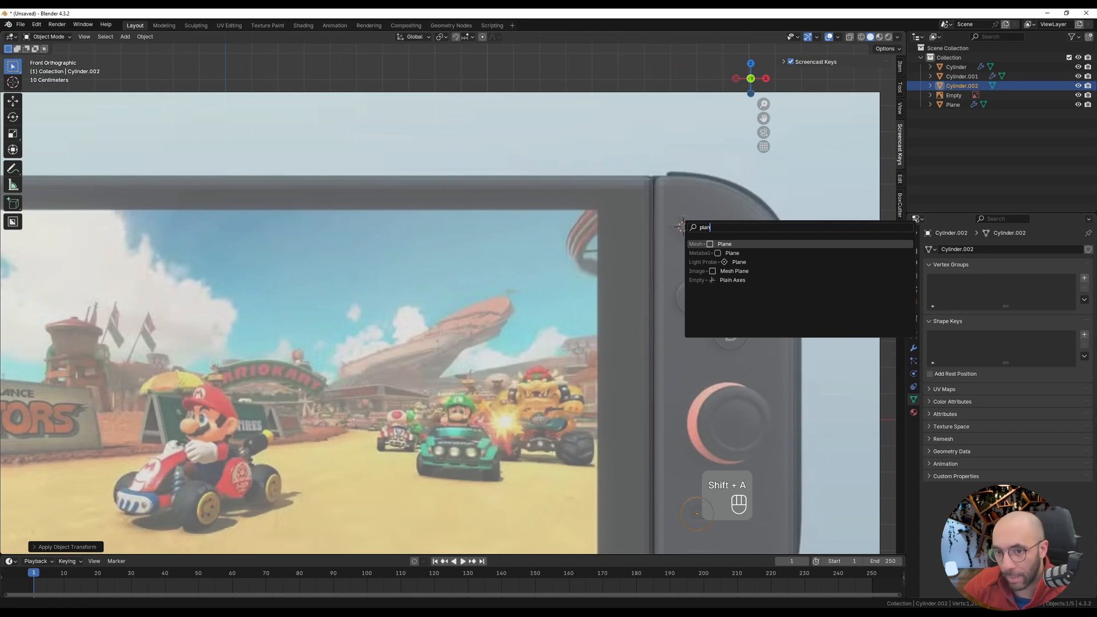
pyautogui.press('Return')
pyautogui.write('r')
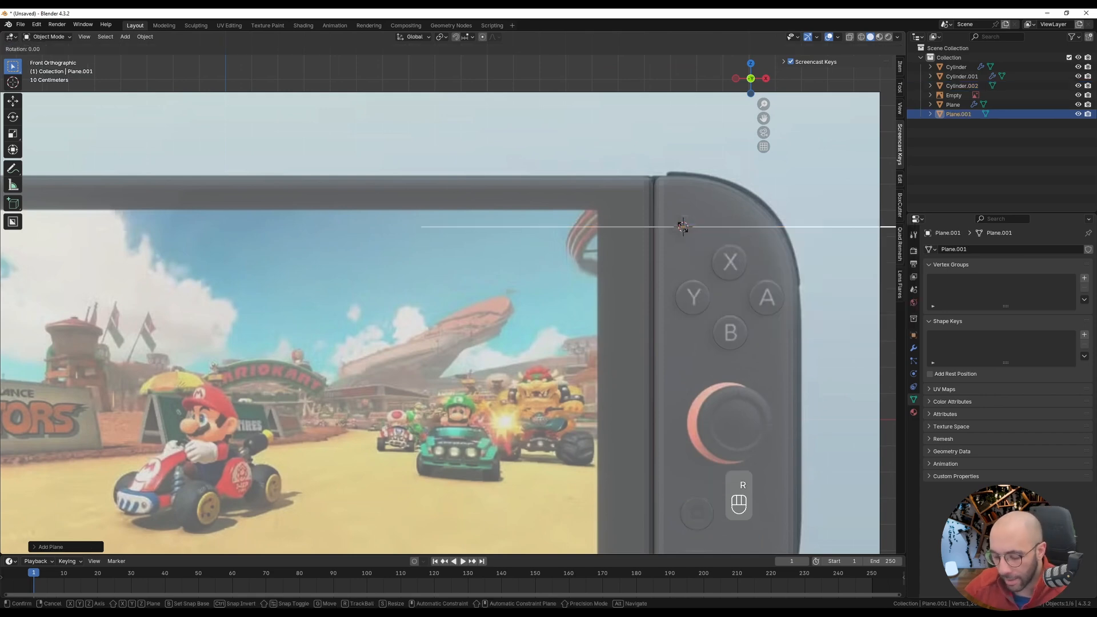
pyautogui.write('x90')
pyautogui.press('Return')
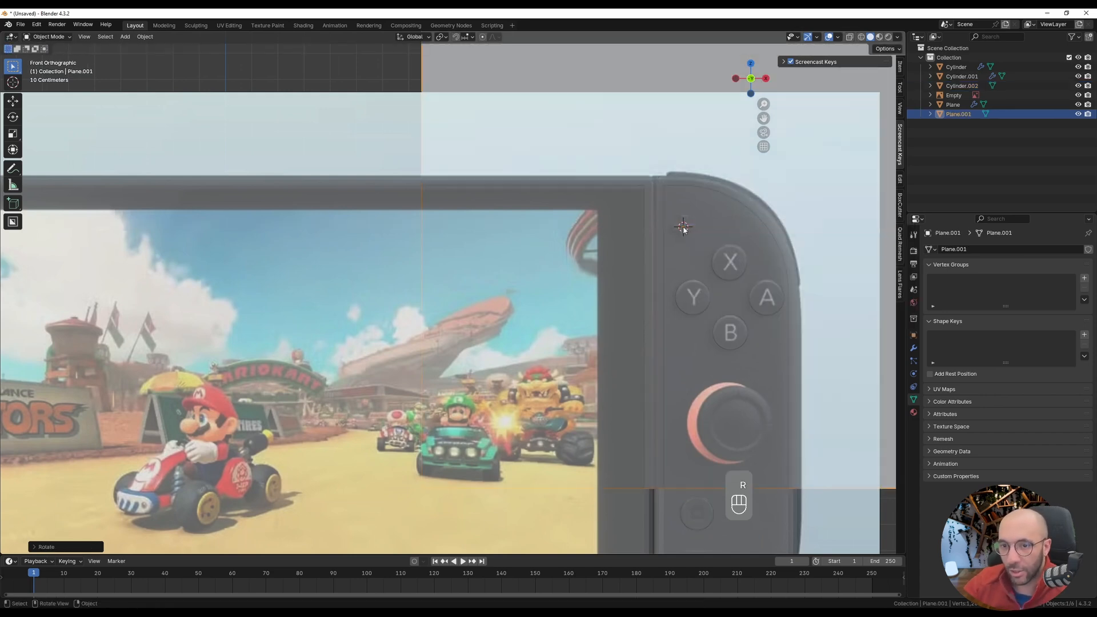
# - Scale the plane down to the plus button's extents and shift it slightly down along Z to align with the reference
pyautogui.press('s')
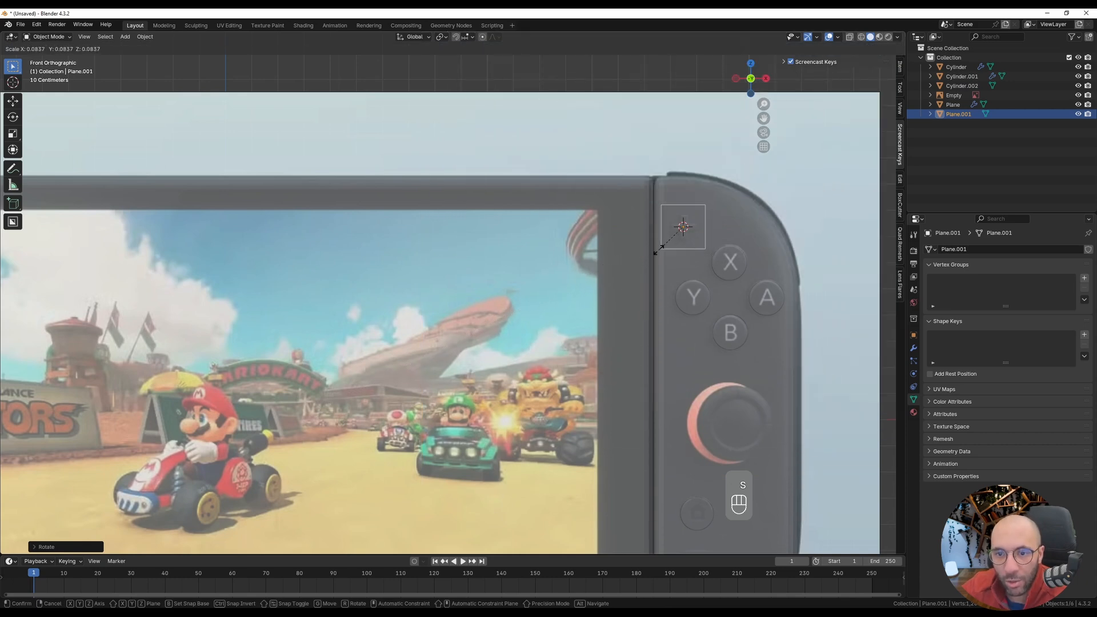
pyautogui.click(660, 240)
pyautogui.scroll(6, 666, 235)
pyautogui.press('s')
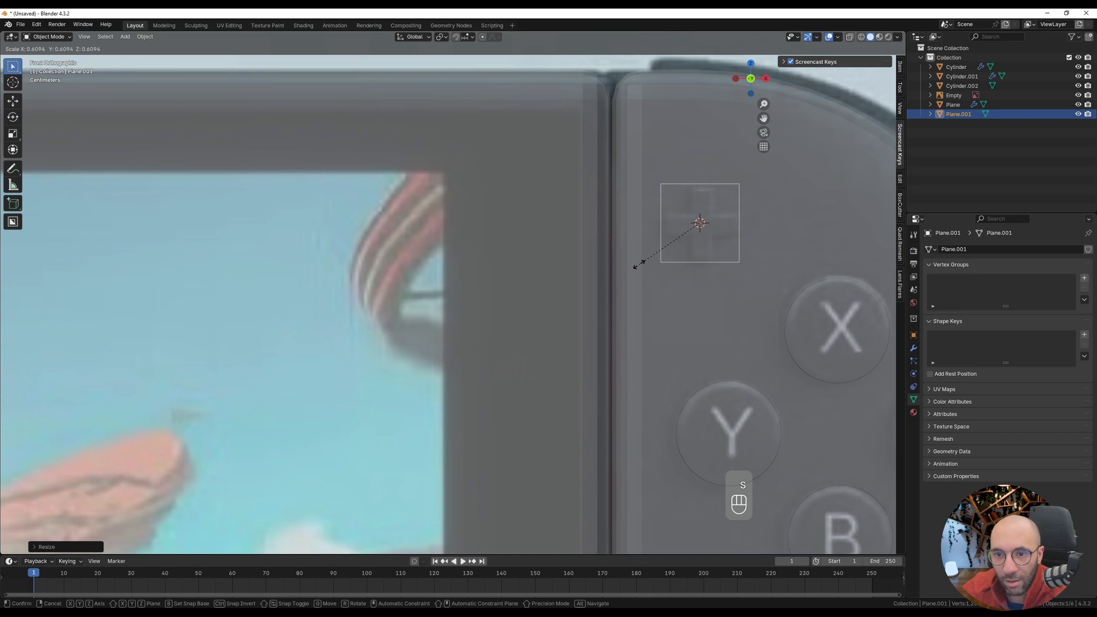
pyautogui.click(636, 266)
pyautogui.scroll(2, 704, 256)
pyautogui.press('g')
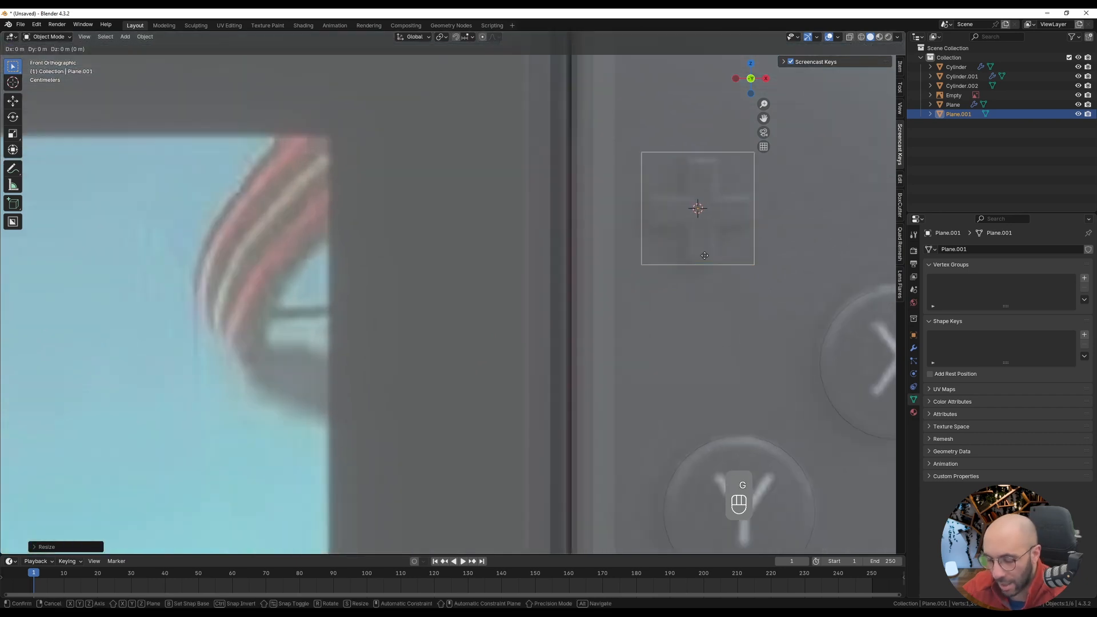
pyautogui.press('z')
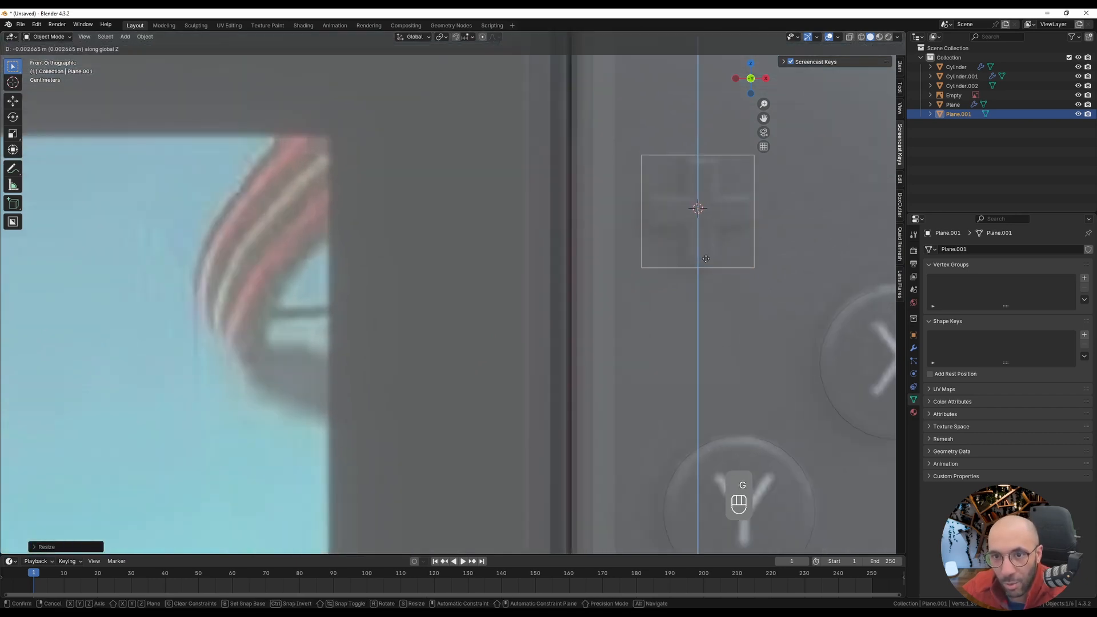
pyautogui.click(706, 258)
# - Apply rotation and scale to the plus button's plane
pyautogui.hotkey('ctrl', 'a')
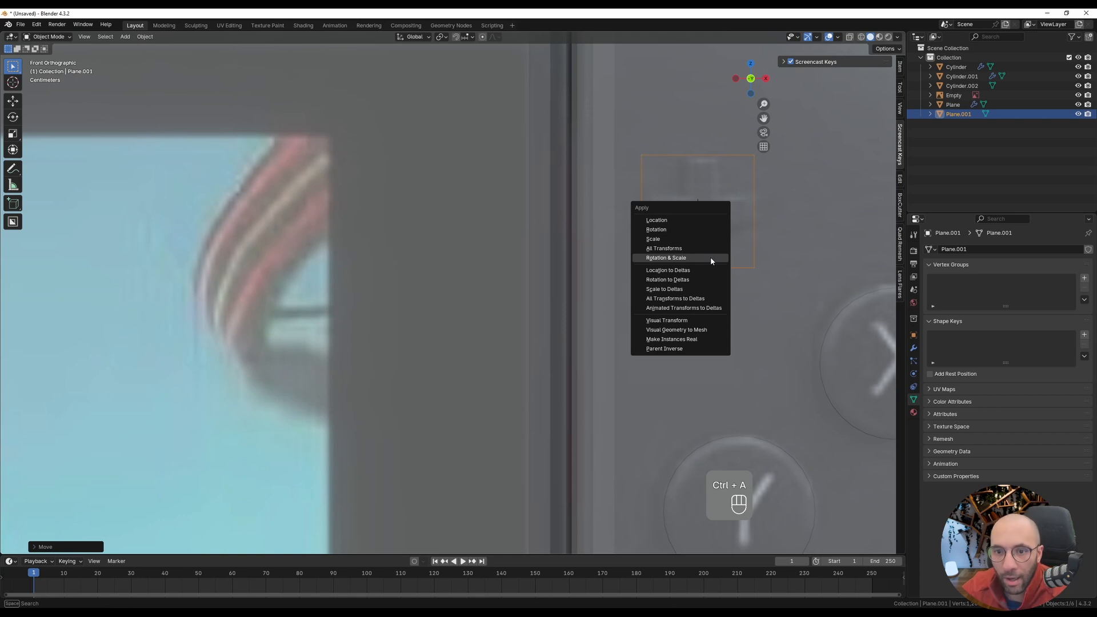
pyautogui.click(711, 259)
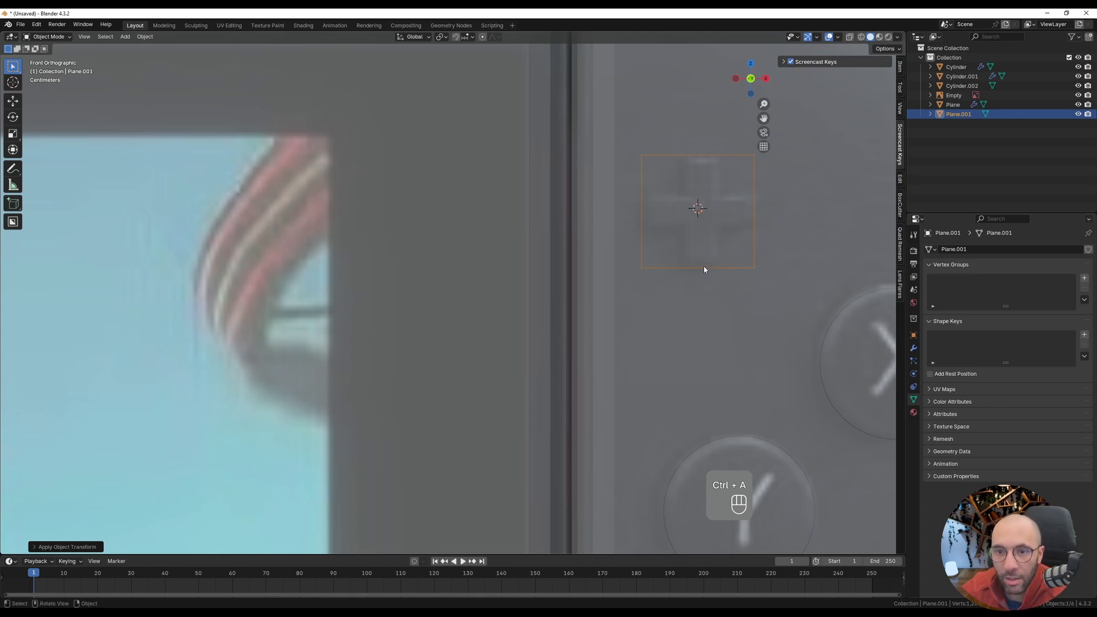
pyautogui.click(704, 269)
pyautogui.click(704, 270)
# - Add one centred vertical and one centred horizontal loop cut to the plus button's plane in Edit Mode
pyautogui.press('Tab')
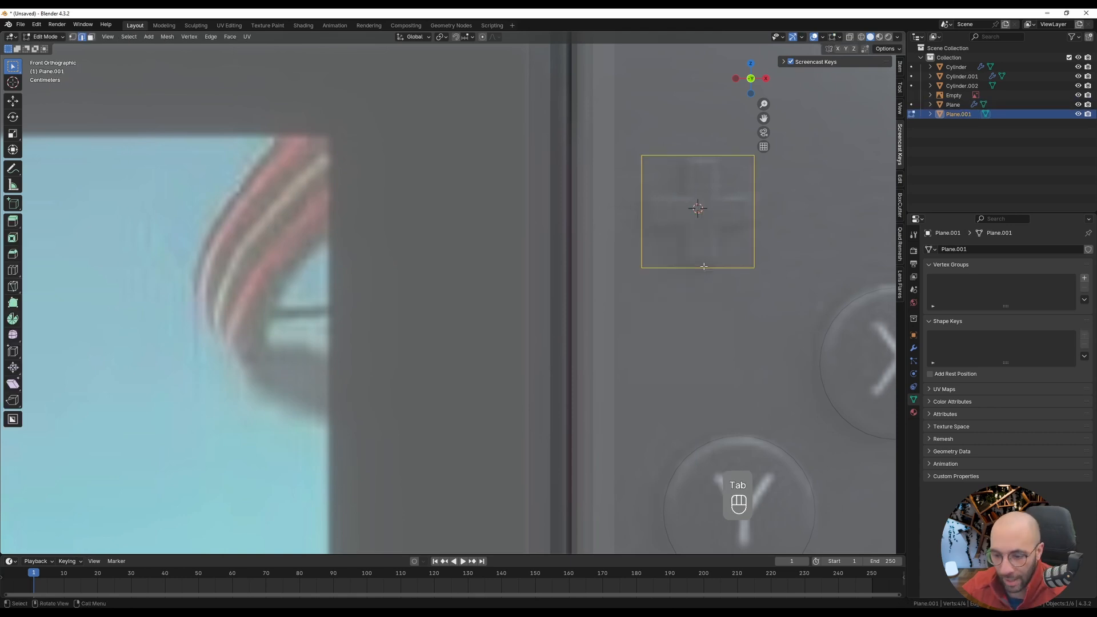
pyautogui.hotkey('ctrl', 'r')
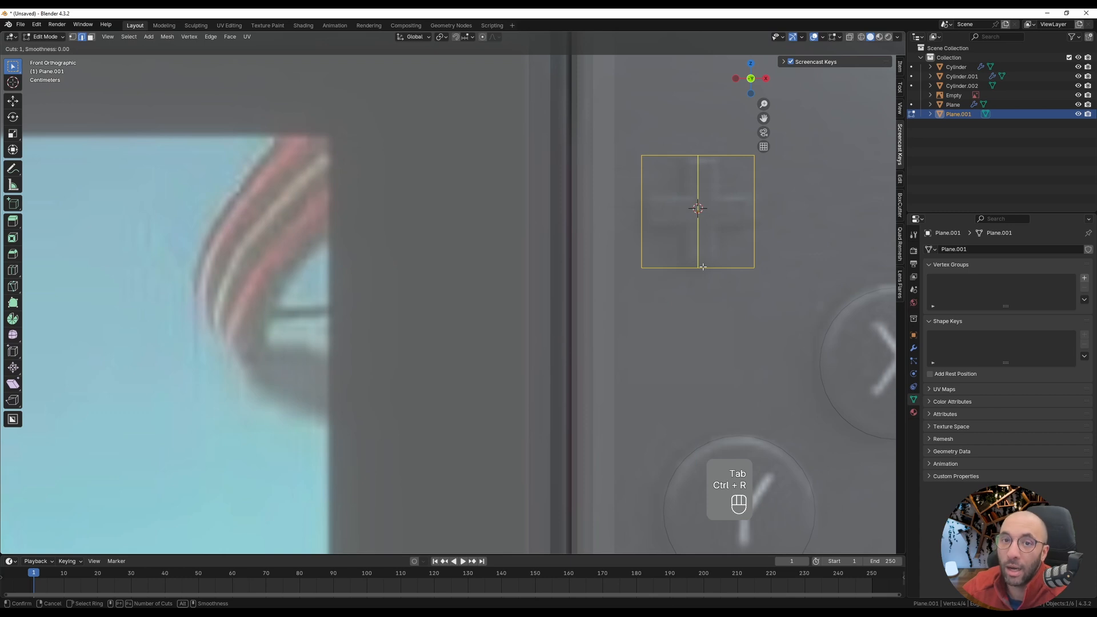
pyautogui.click(702, 267)
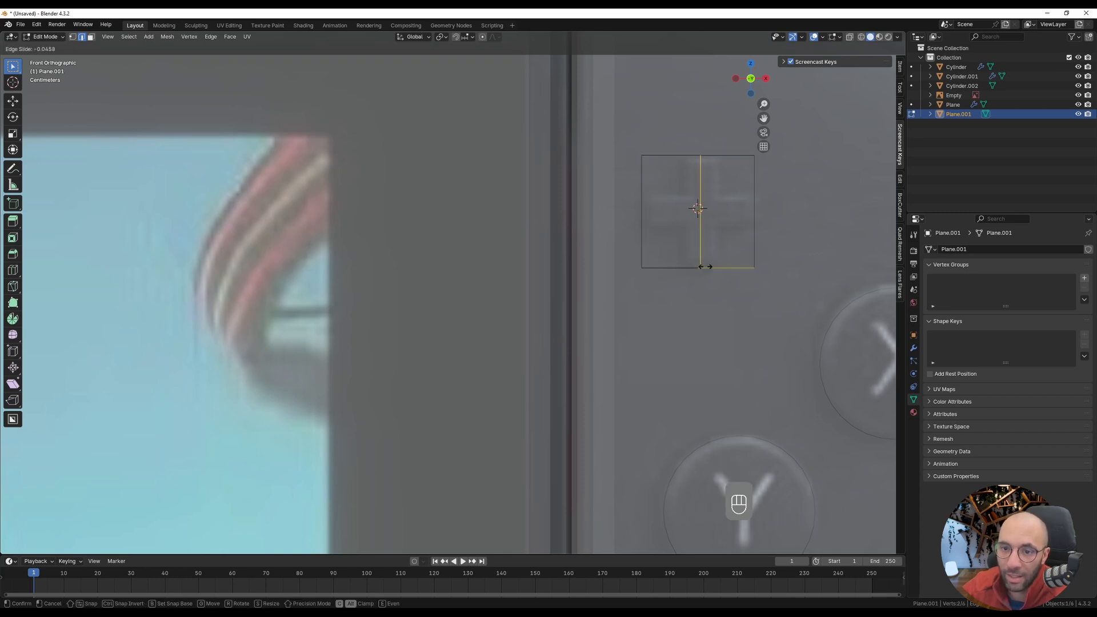
pyautogui.rightClick(713, 263)
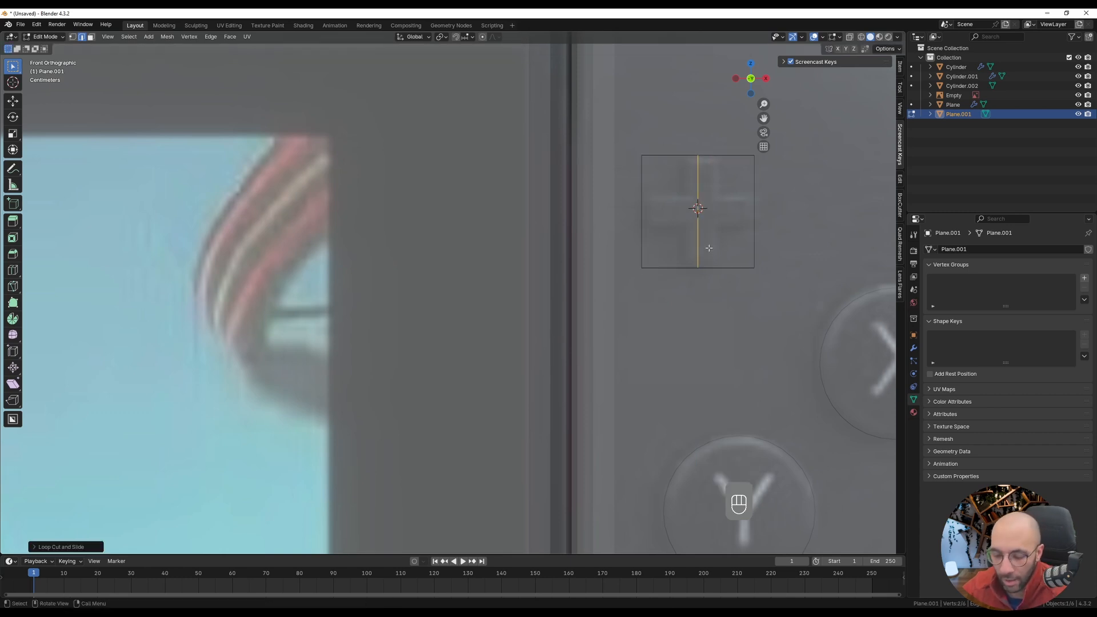
pyautogui.click(641, 212)
pyautogui.rightClick(641, 212)
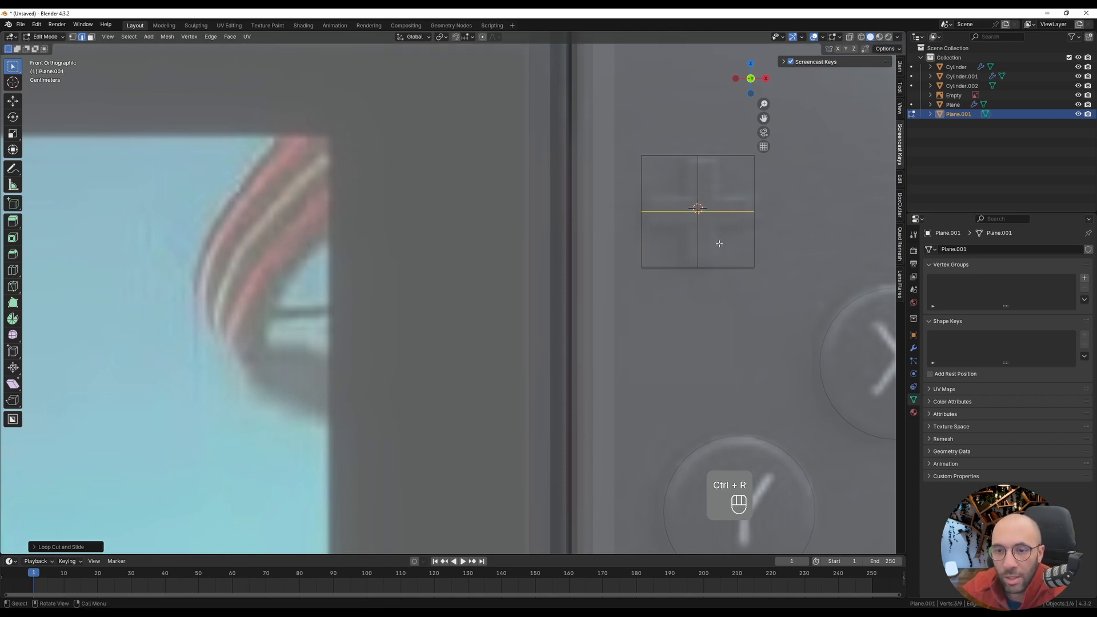
# - Bevel both centre edge loops of the plus button's plane with one segment and an offset of about 0.013 m
pyautogui.keyDown('alt'); pyautogui.keyDown('shift'); pyautogui.click(697, 243); pyautogui.keyUp('shift'); pyautogui.keyUp('alt')
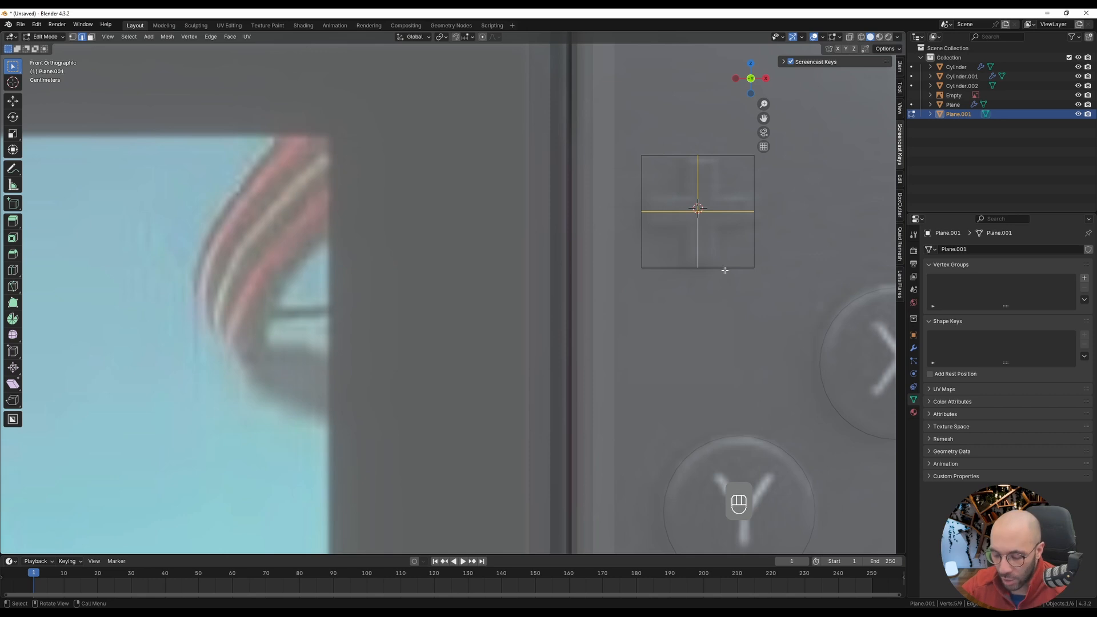
pyautogui.hotkey('ctrl', 'b')
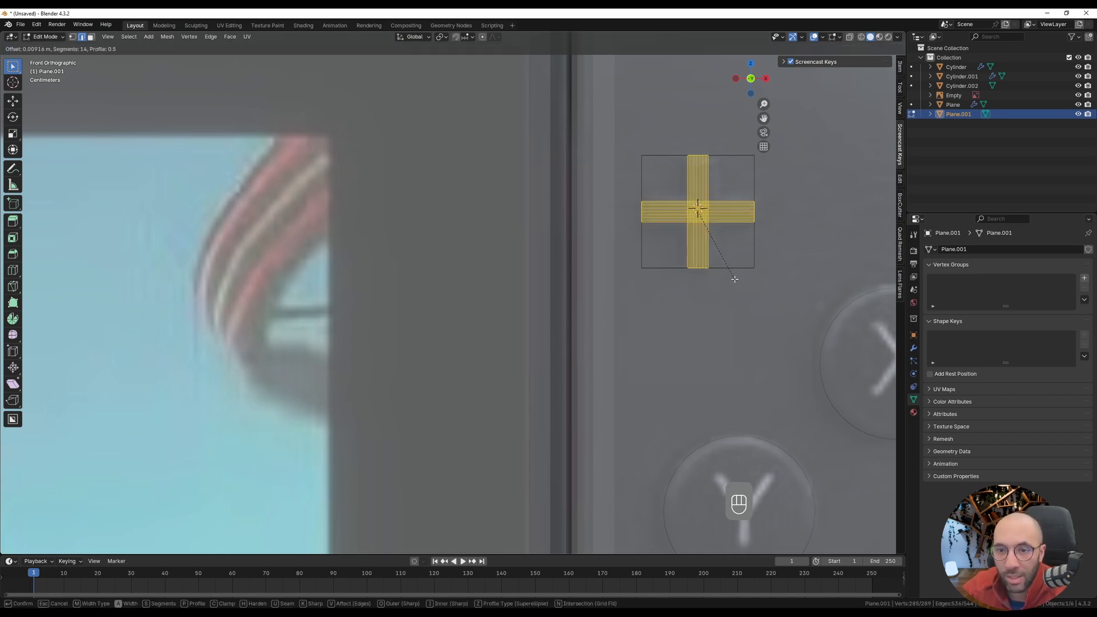
pyautogui.scroll(-13, 734, 279)
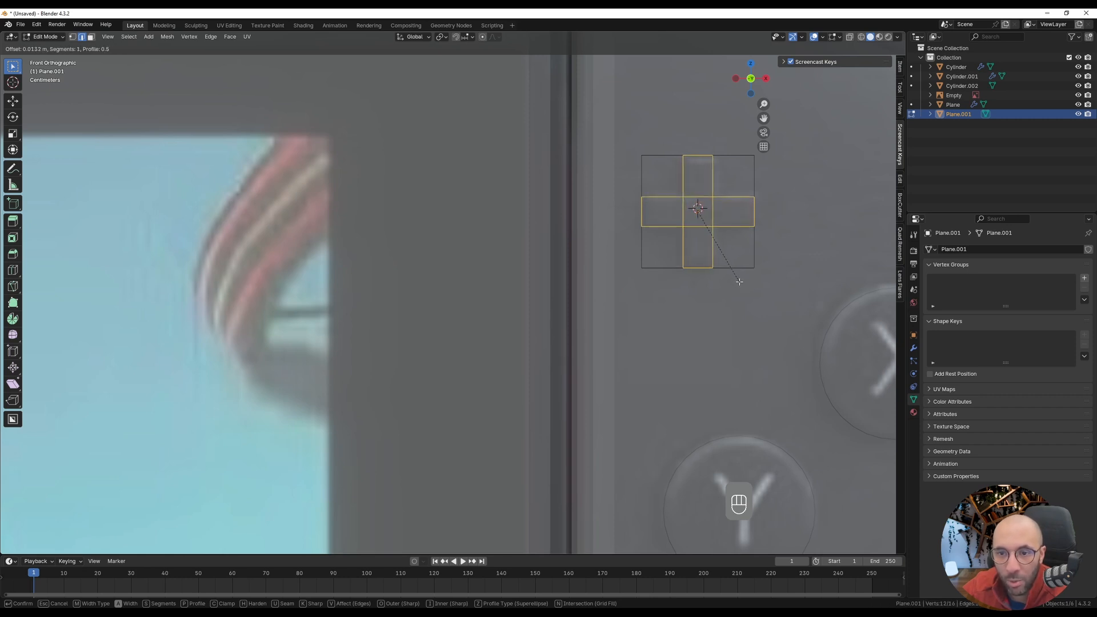
pyautogui.click(739, 282)
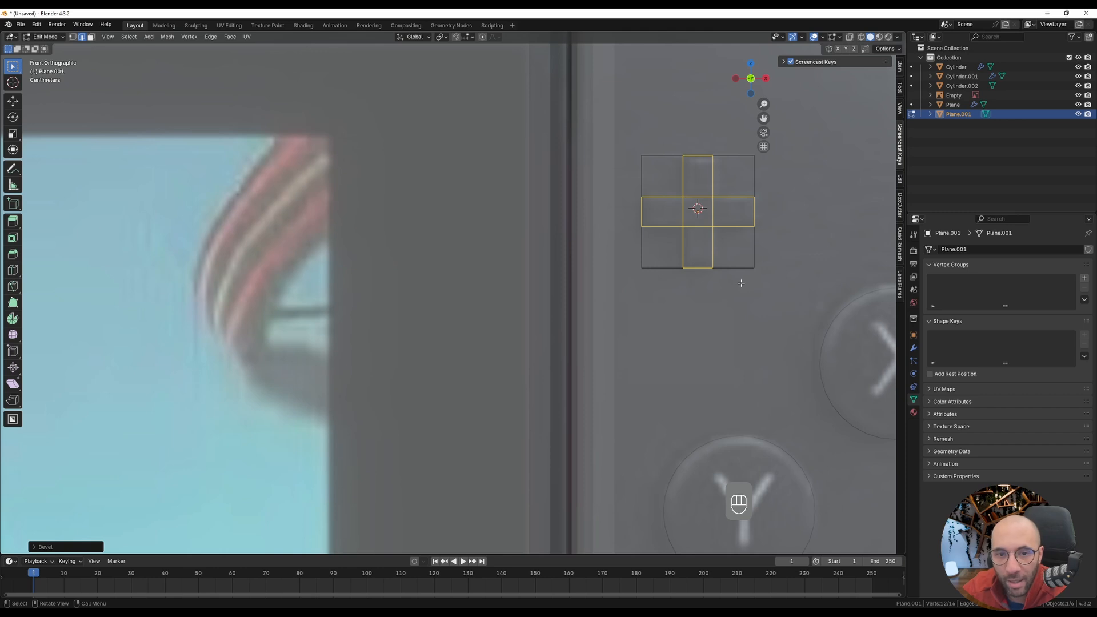
# - Delete the four corner faces of the plane, leaving a plus shape
pyautogui.click(90, 37)
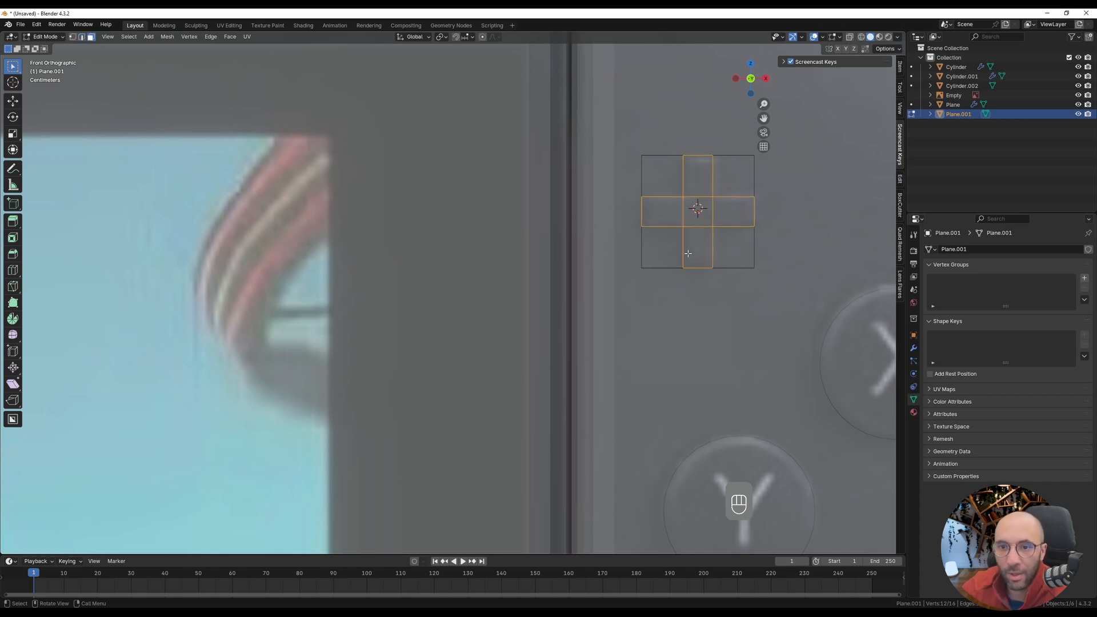
pyautogui.click(653, 175)
pyautogui.keyDown('shift'); pyautogui.click(663, 247); pyautogui.keyUp('shift')
pyautogui.keyDown('shift'); pyautogui.click(729, 255); pyautogui.keyUp('shift')
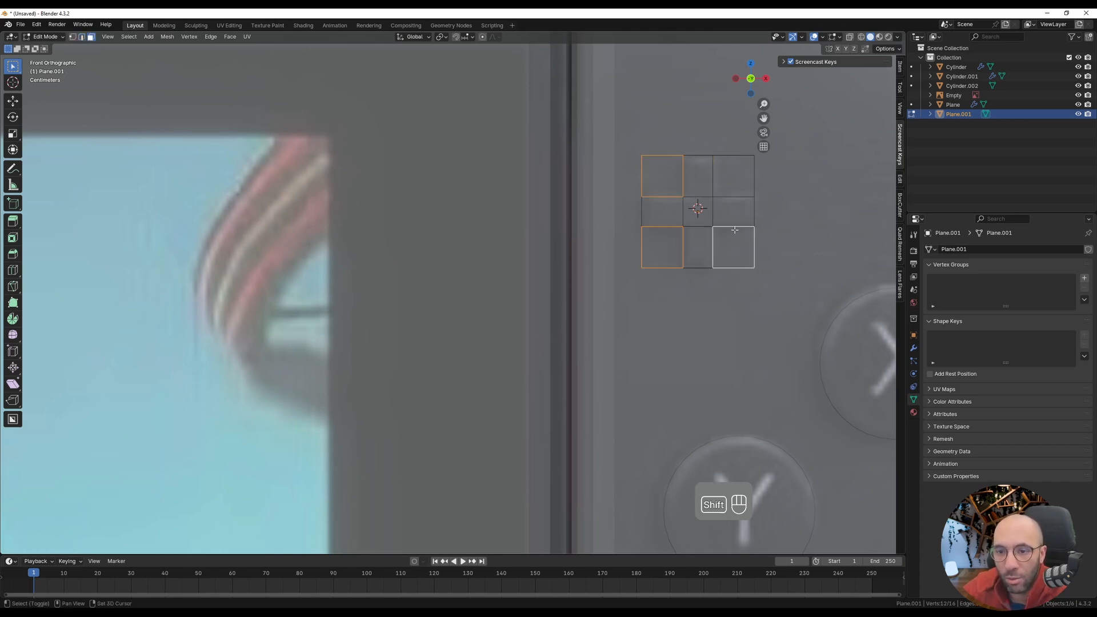
pyautogui.keyDown('shift'); pyautogui.click(733, 184); pyautogui.keyUp('shift')
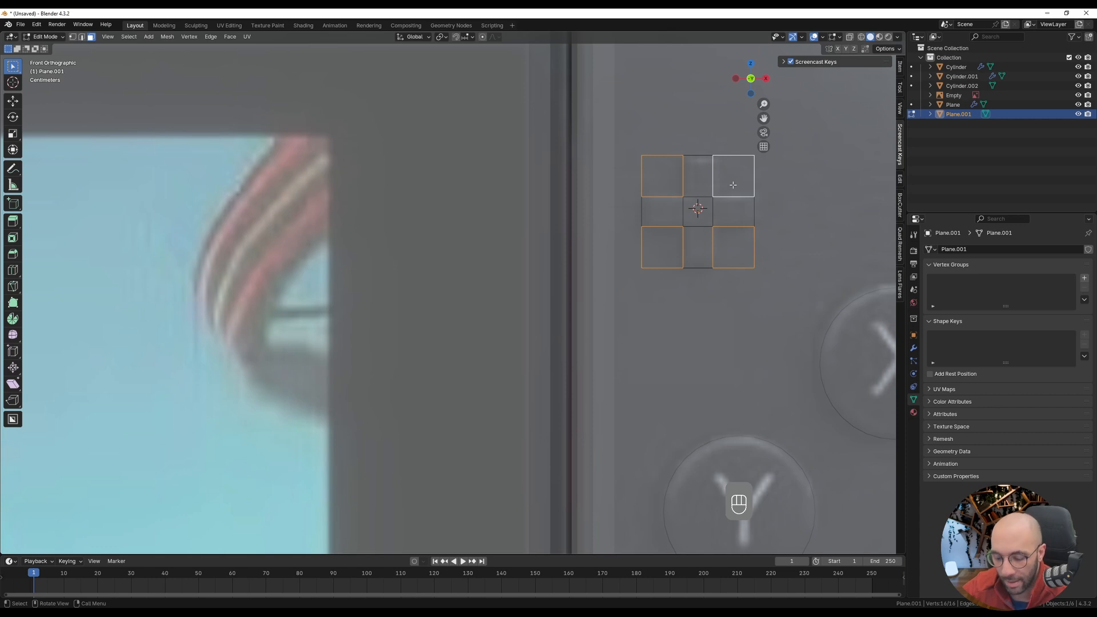
pyautogui.press('x')
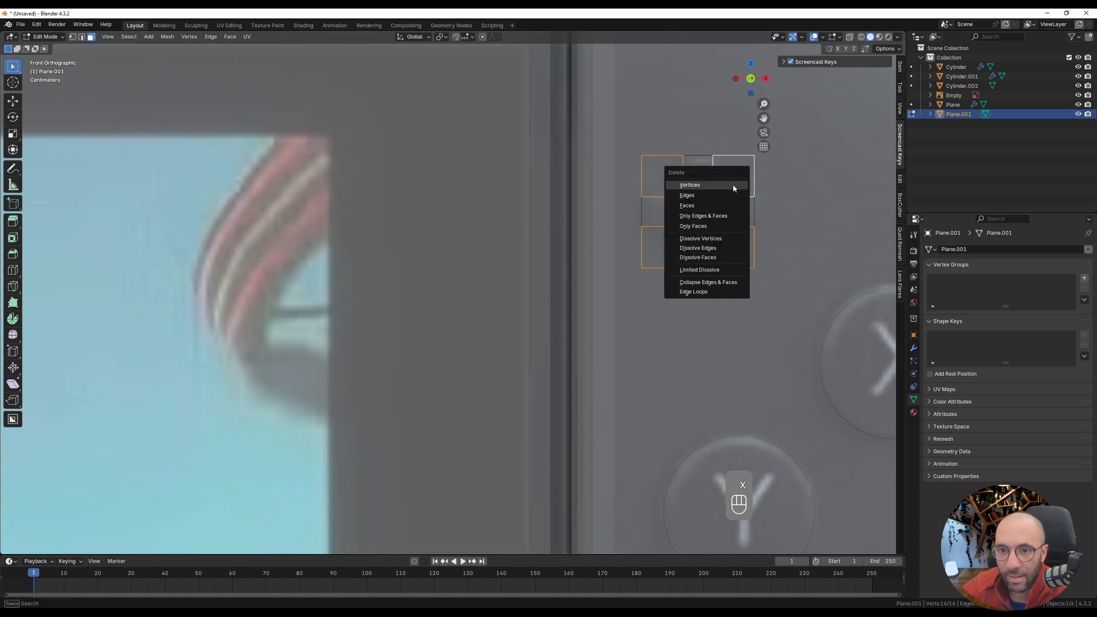
pyautogui.click(688, 207)
# - Merge all the faces of the plus shape into a single face
pyautogui.click(694, 183)
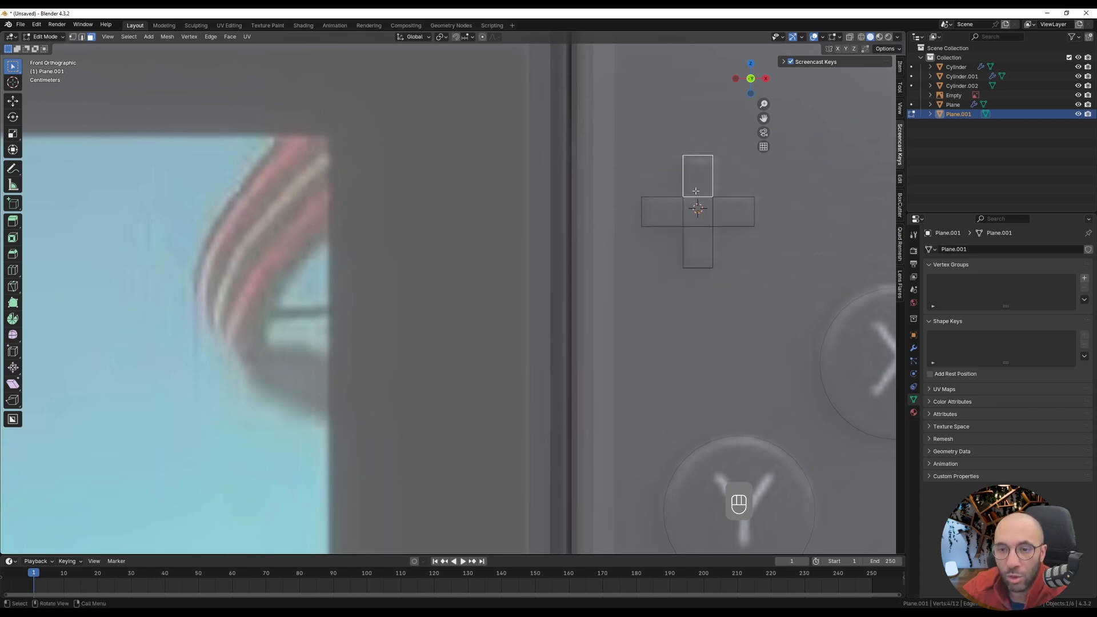
pyautogui.keyDown('shift'); pyautogui.click(698, 216); pyautogui.keyUp('shift')
pyautogui.keyDown('shift'); pyautogui.click(663, 212); pyautogui.keyUp('shift')
pyautogui.keyDown('shift'); pyautogui.click(728, 213); pyautogui.keyUp('shift')
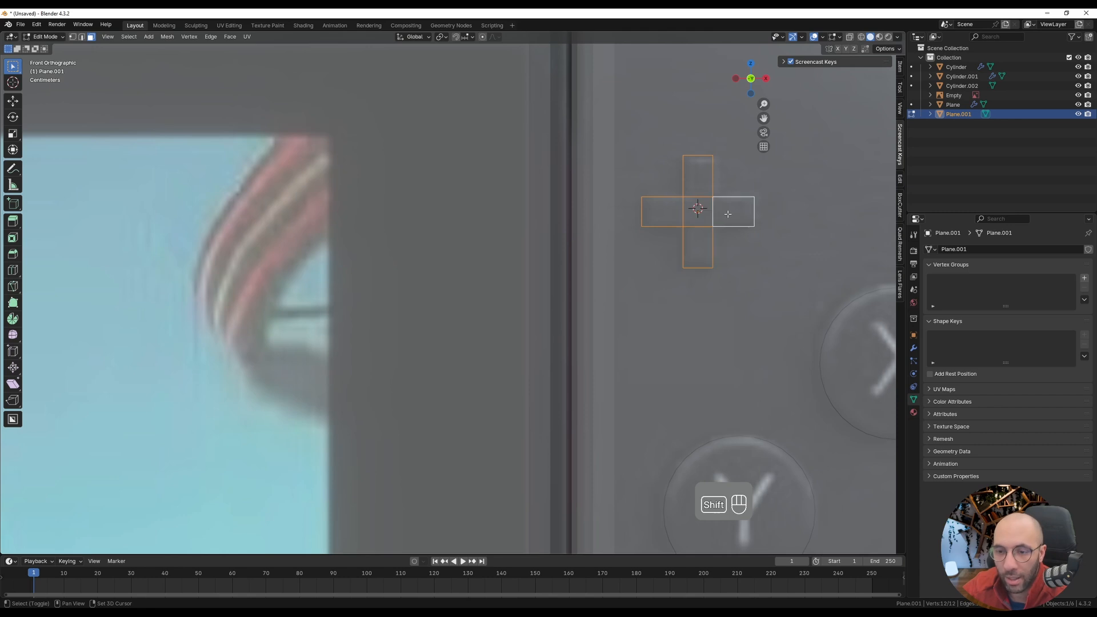
pyautogui.press('f')
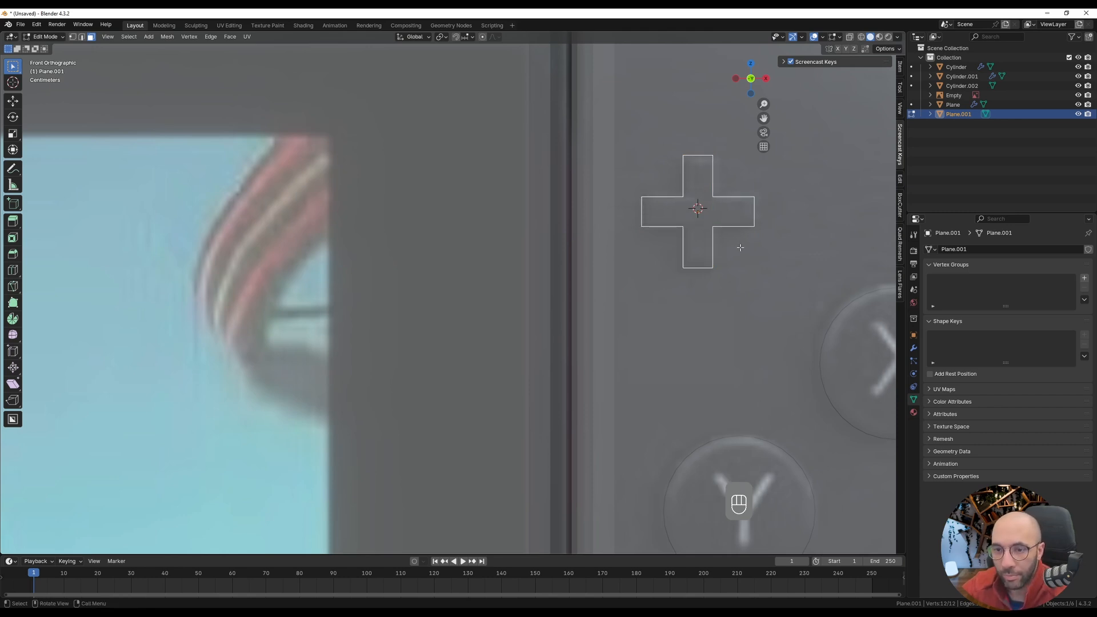
# - Extrude the plus-shaped face outward by about 0.016 m
pyautogui.moveTo(739, 248); pyautogui.dragTo(693, 265, button='middle')
pyautogui.press('e')
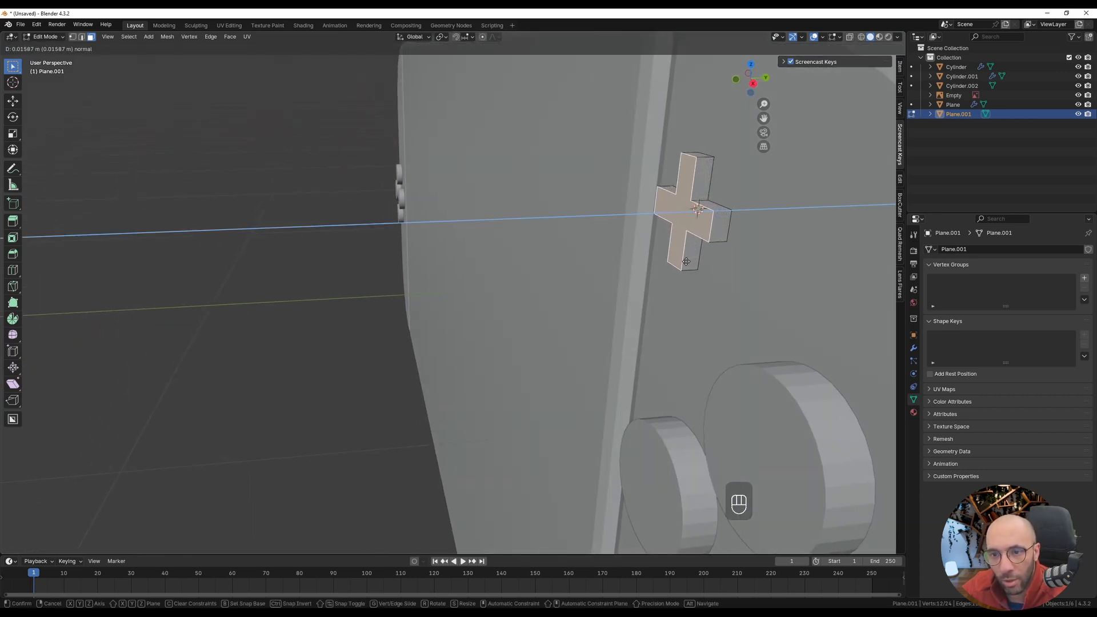
pyautogui.click(686, 261)
pyautogui.moveTo(686, 261)
pyautogui.mouseDown(button='middle')
pyautogui.moveTo(671, 259)
pyautogui.moveTo(711, 273)
pyautogui.moveTo(697, 277)
pyautogui.mouseUp(button='middle')
# - In Object Mode, move the plus button about 0.003 m along Y, into the controller
pyautogui.press('Tab')
pyautogui.press('g')
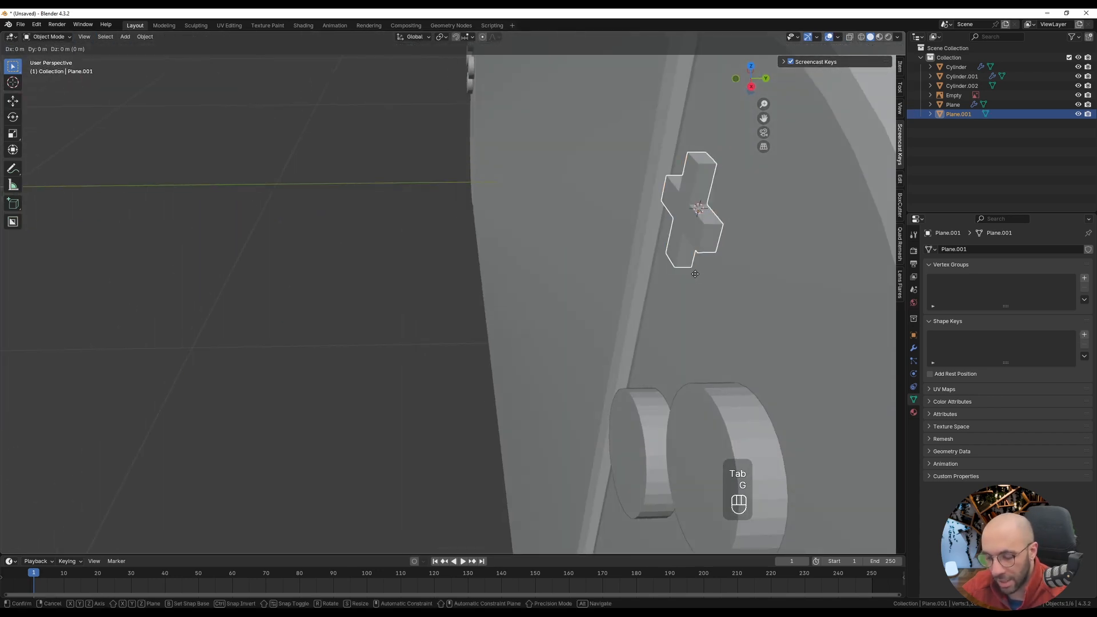
pyautogui.middleClick(697, 275)
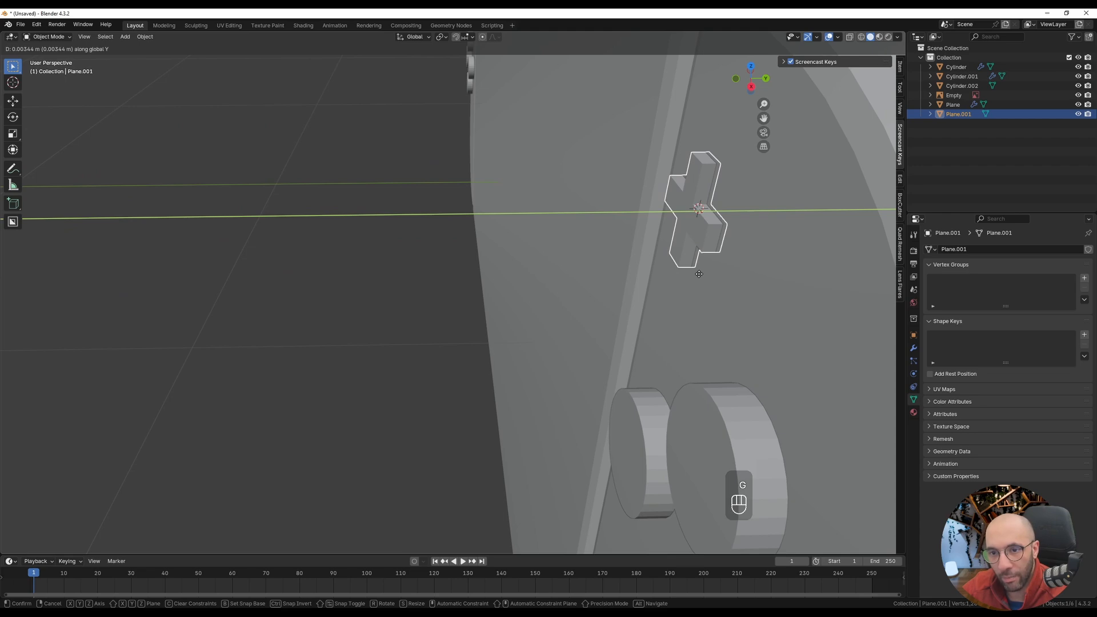
pyautogui.click(699, 274)
pyautogui.moveTo(699, 274); pyautogui.dragTo(749, 256, button='middle')
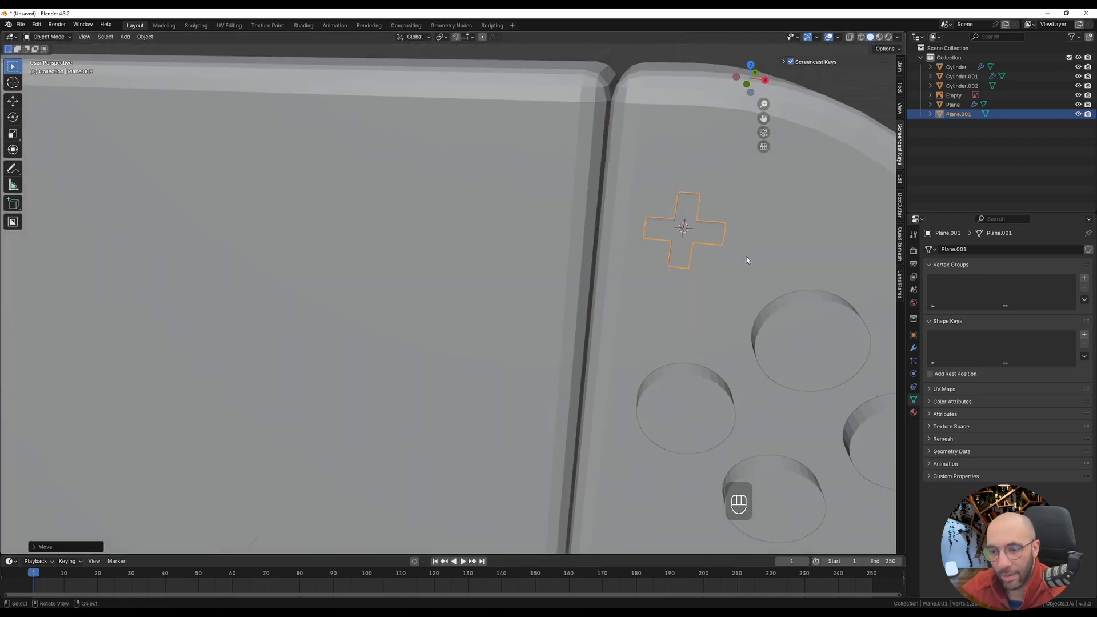
# - From the front view, duplicate the plus button along X onto the left controller's minus button
pyautogui.press('KP_1')
pyautogui.scroll(-4, 513, 272)
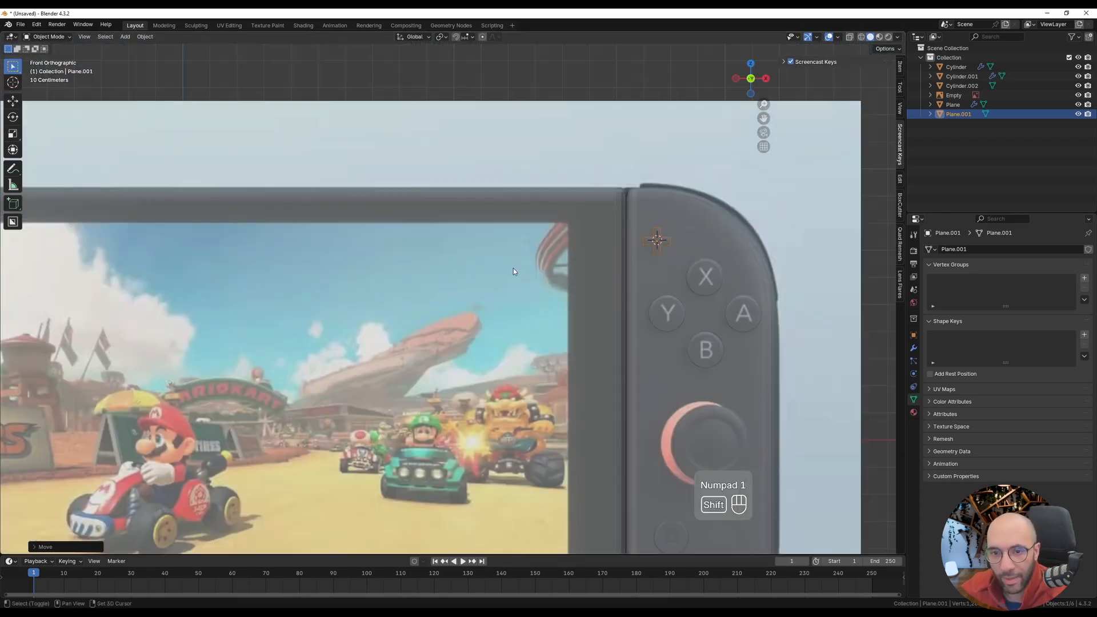
pyautogui.keyDown('shift'); pyautogui.moveTo(513, 271); pyautogui.dragTo(569, 239, button='middle'); pyautogui.keyUp('shift')
pyautogui.scroll(-3, 569, 239)
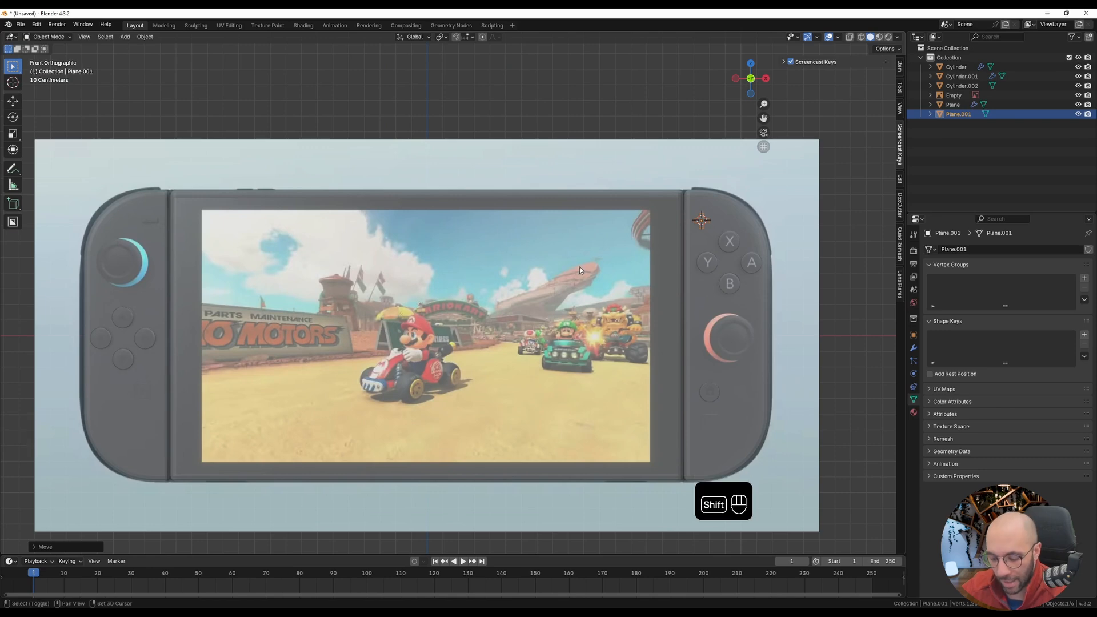
pyautogui.hotkey('shift', 'd')
pyautogui.press('x')
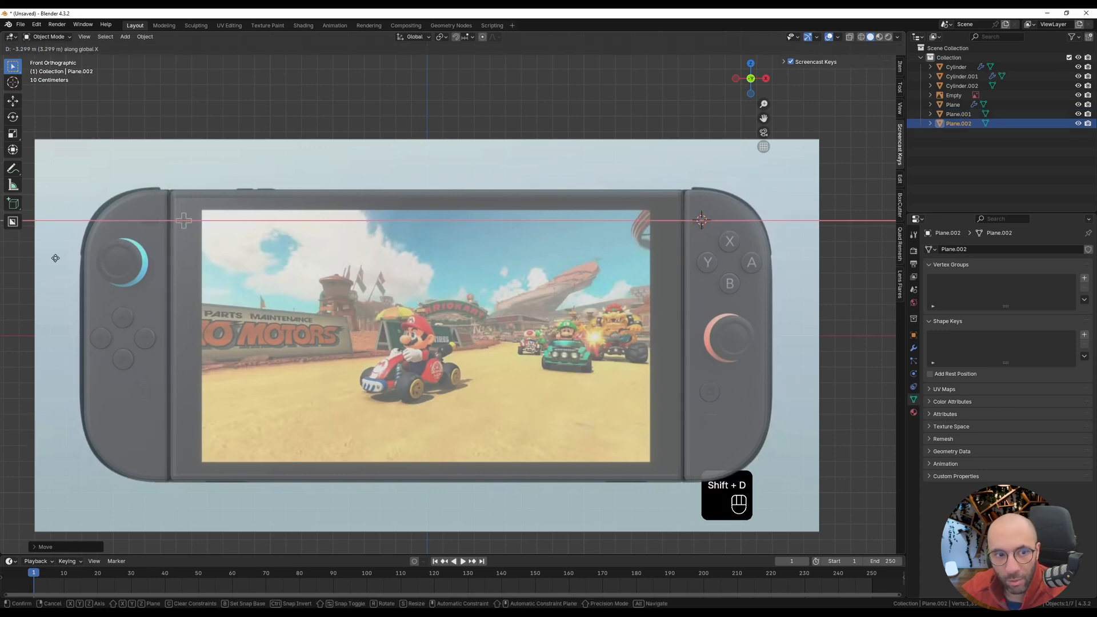
pyautogui.click(26, 258)
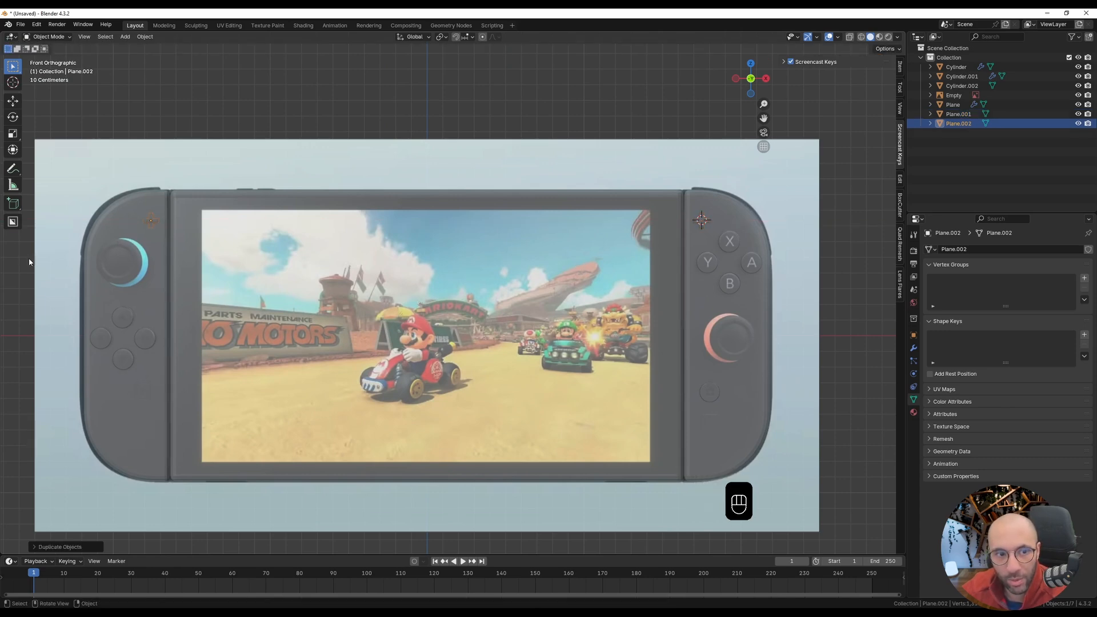
# - Shift the duplicate slightly along negative X to line up with the minus button in the reference
pyautogui.scroll(5, 146, 223)
pyautogui.scroll(4, 131, 223)
pyautogui.keyDown('shift'); pyautogui.moveTo(113, 225); pyautogui.dragTo(371, 250, button='middle'); pyautogui.keyUp('shift')
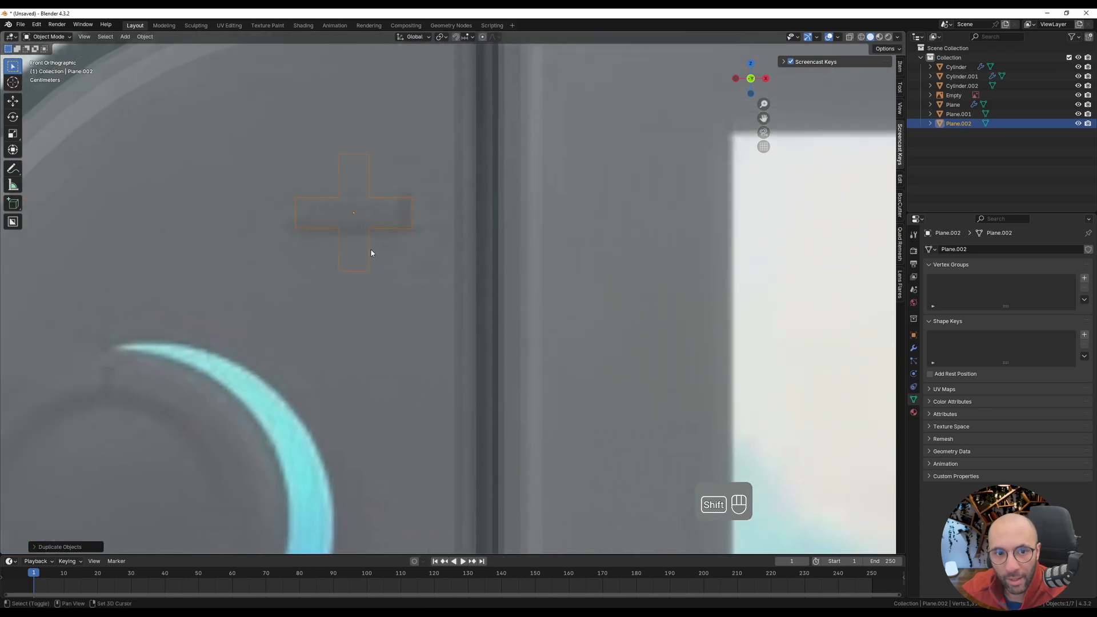
pyautogui.press('g')
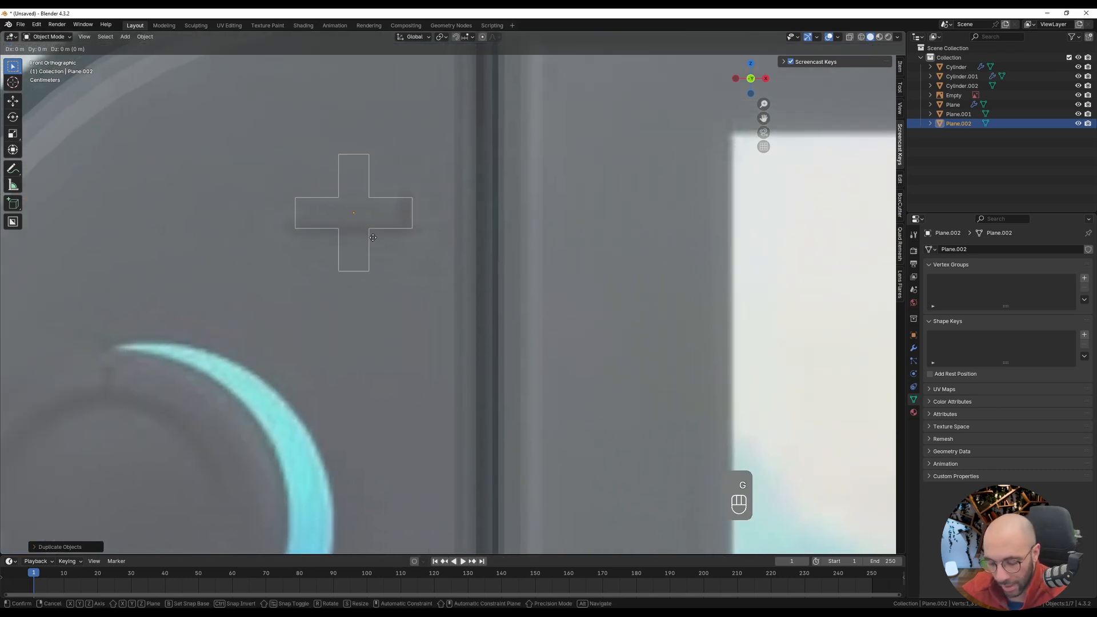
pyautogui.press('x')
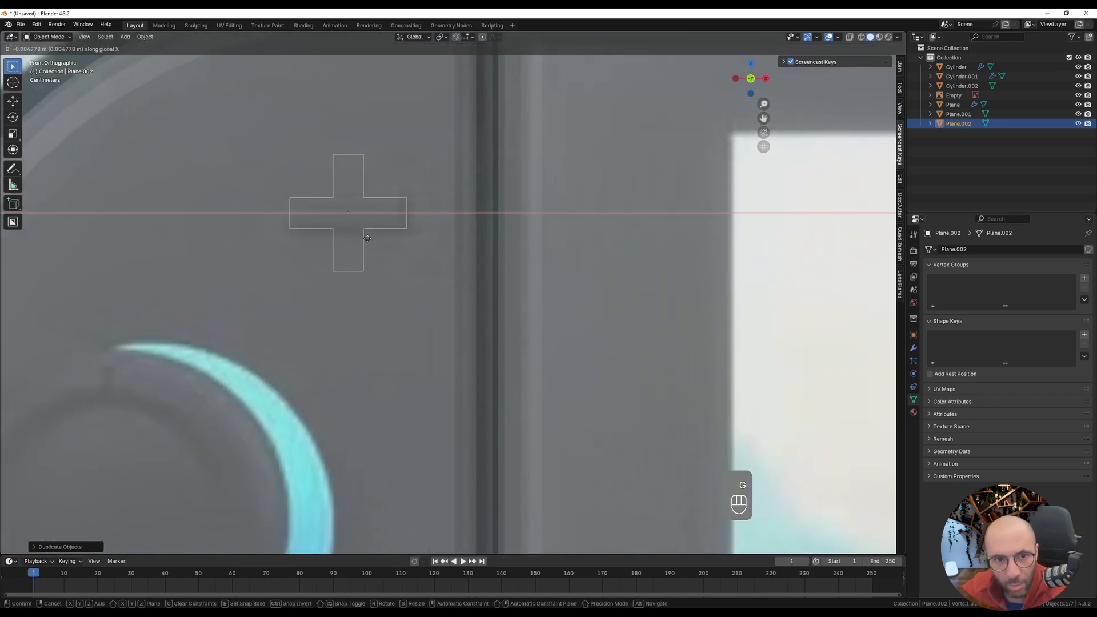
pyautogui.click(360, 234)
pyautogui.keyDown('shift'); pyautogui.moveTo(358, 233); pyautogui.dragTo(465, 272, button='middle'); pyautogui.keyUp('shift')
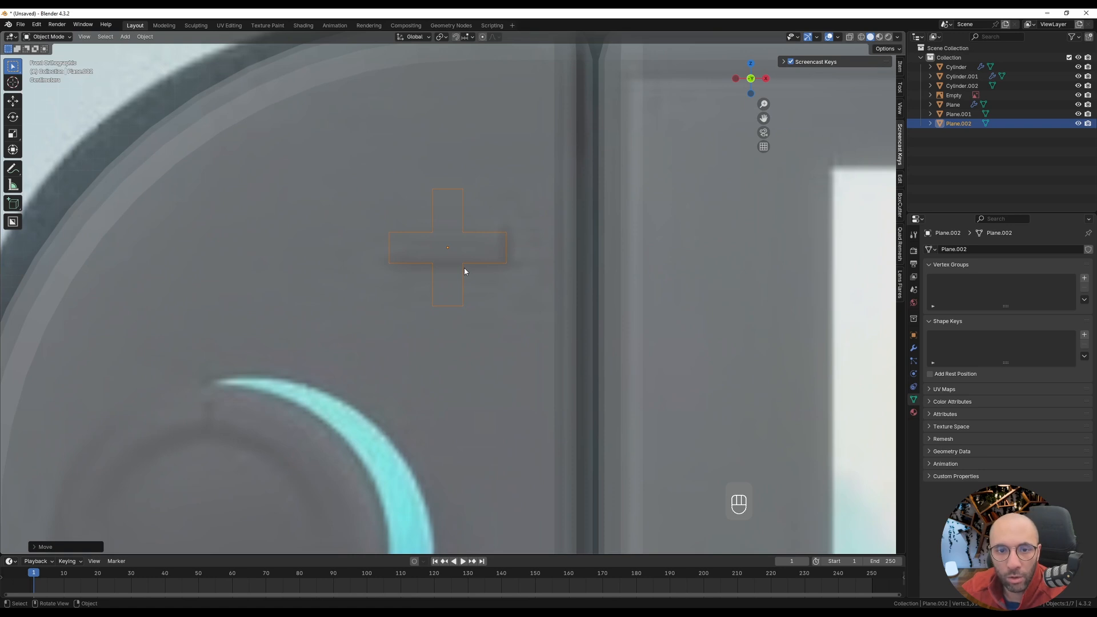
# - In Edit Mode, connect the two upper inner corner vertices on the duplicate's front face with an edge
pyautogui.press('Tab')
pyautogui.moveTo(502, 209); pyautogui.dragTo(502, 246, button='middle')
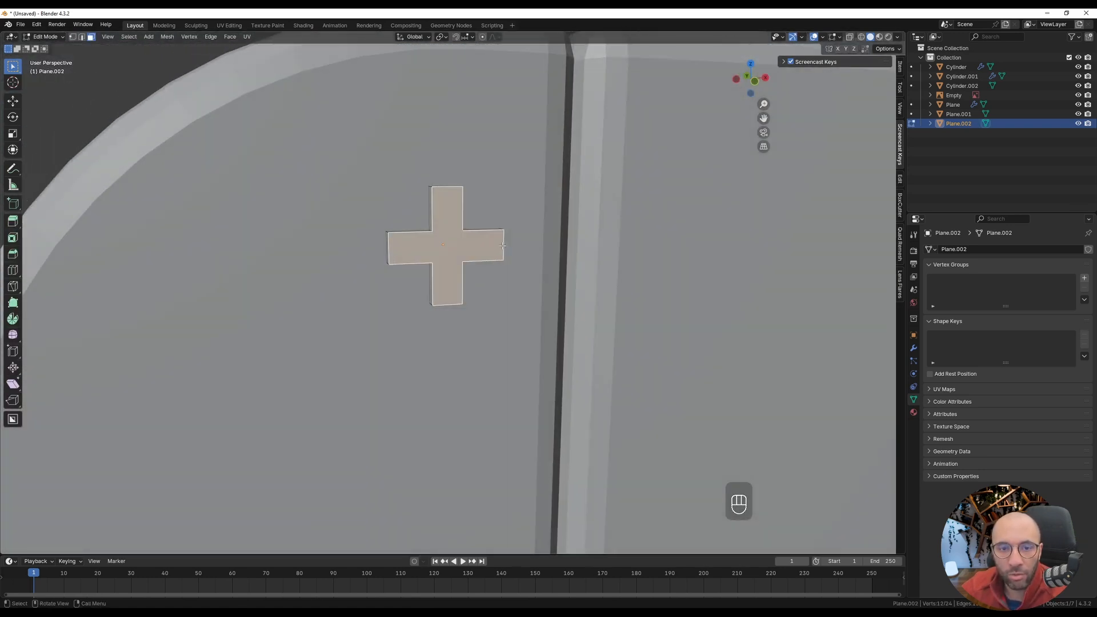
pyautogui.press('KP_1')
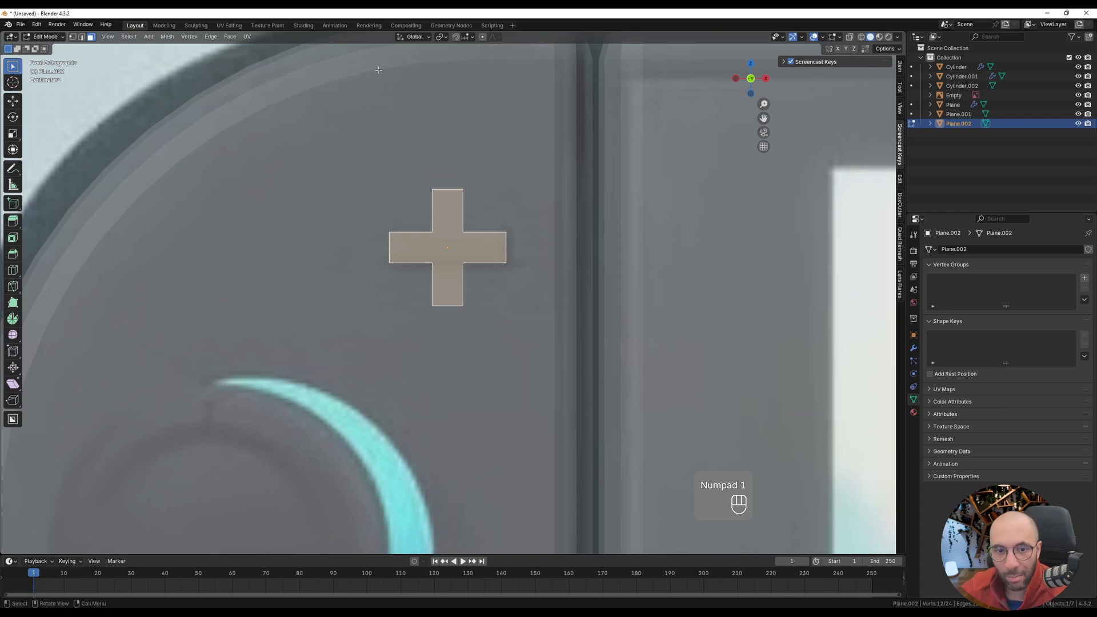
pyautogui.scroll(2, 389, 125)
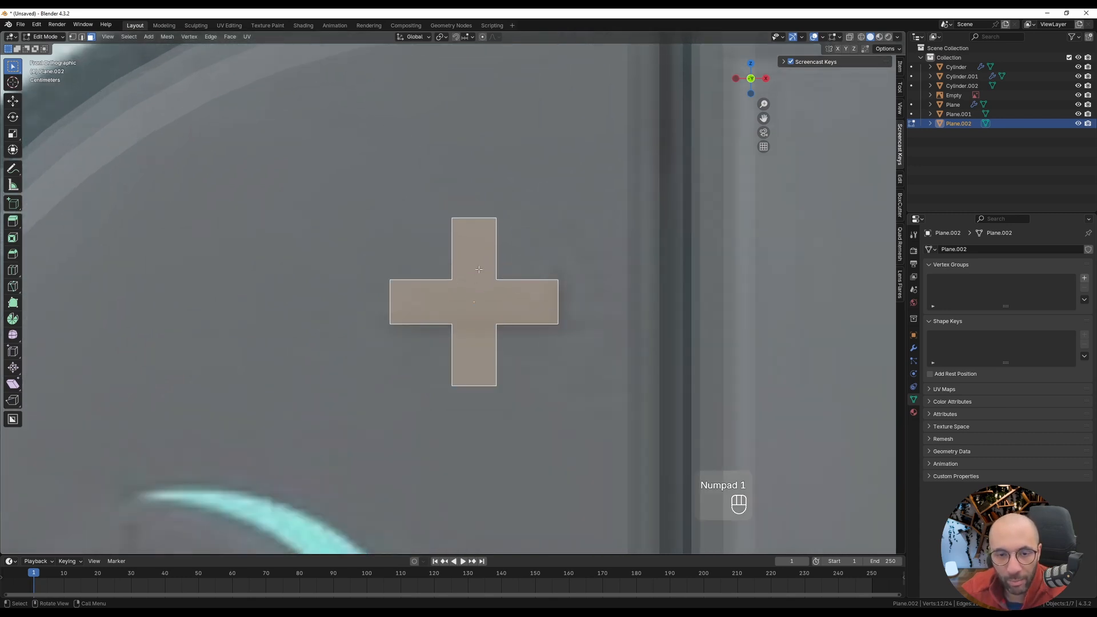
pyautogui.click(73, 37)
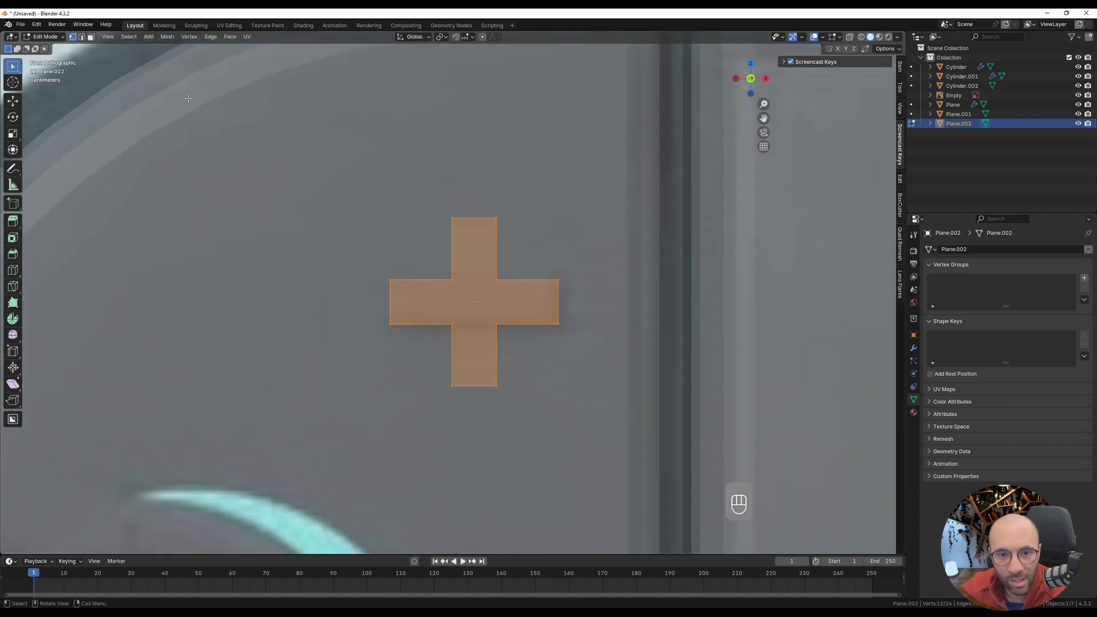
pyautogui.click(453, 280)
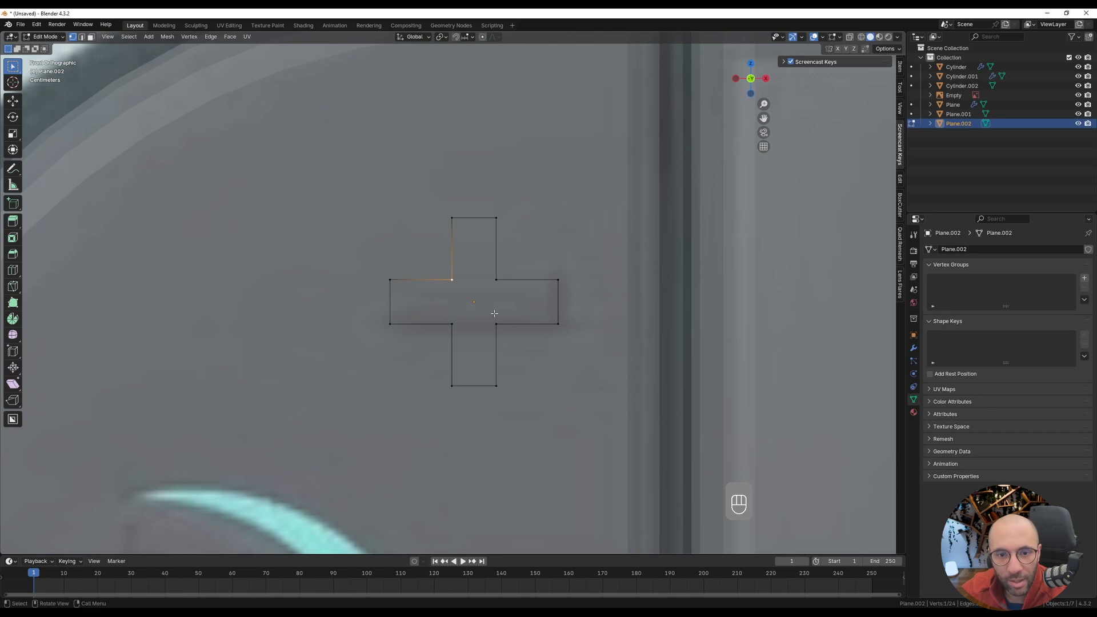
pyautogui.keyDown('shift'); pyautogui.click(496, 280); pyautogui.keyUp('shift')
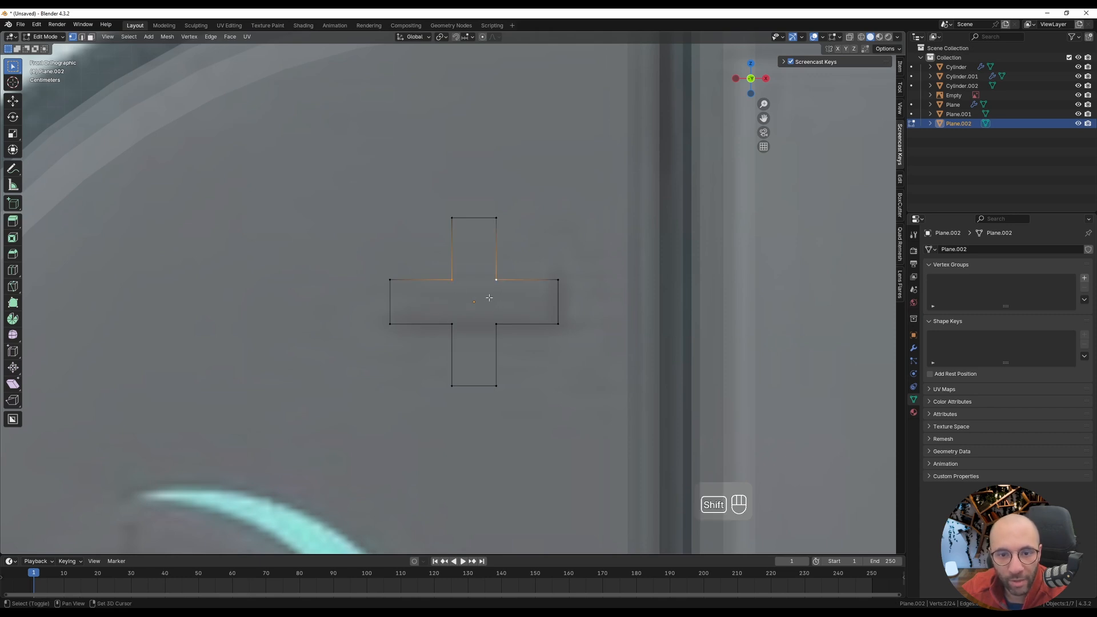
pyautogui.press('j')
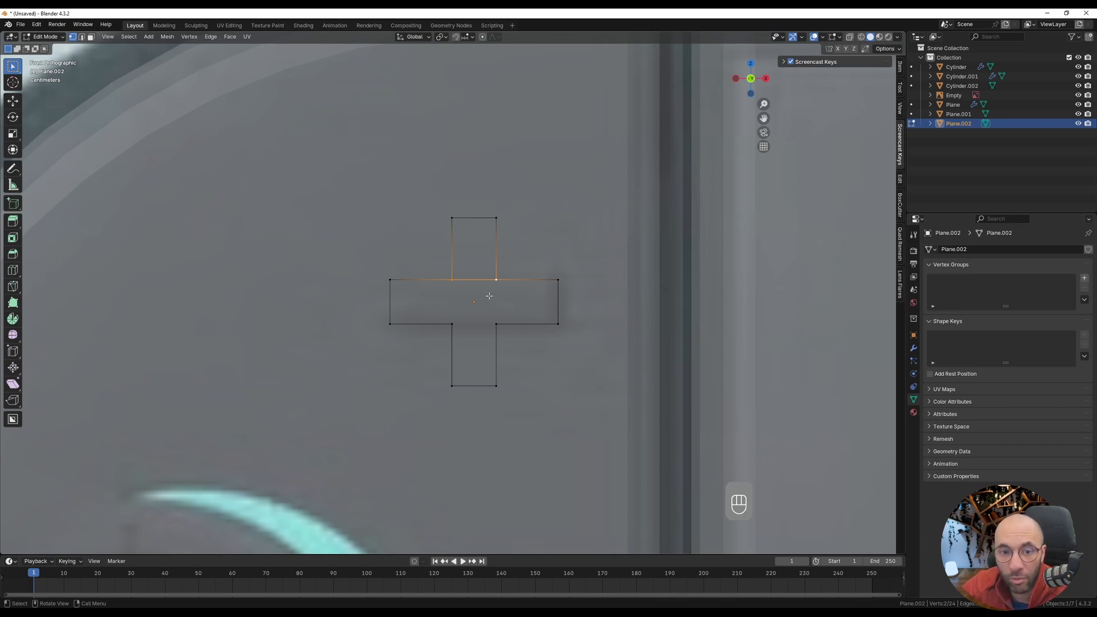
# - Connect the two lower inner corner vertices on the duplicate's front face with an edge
pyautogui.click(449, 327)
pyautogui.keyDown('shift'); pyautogui.click(497, 328); pyautogui.keyUp('shift')
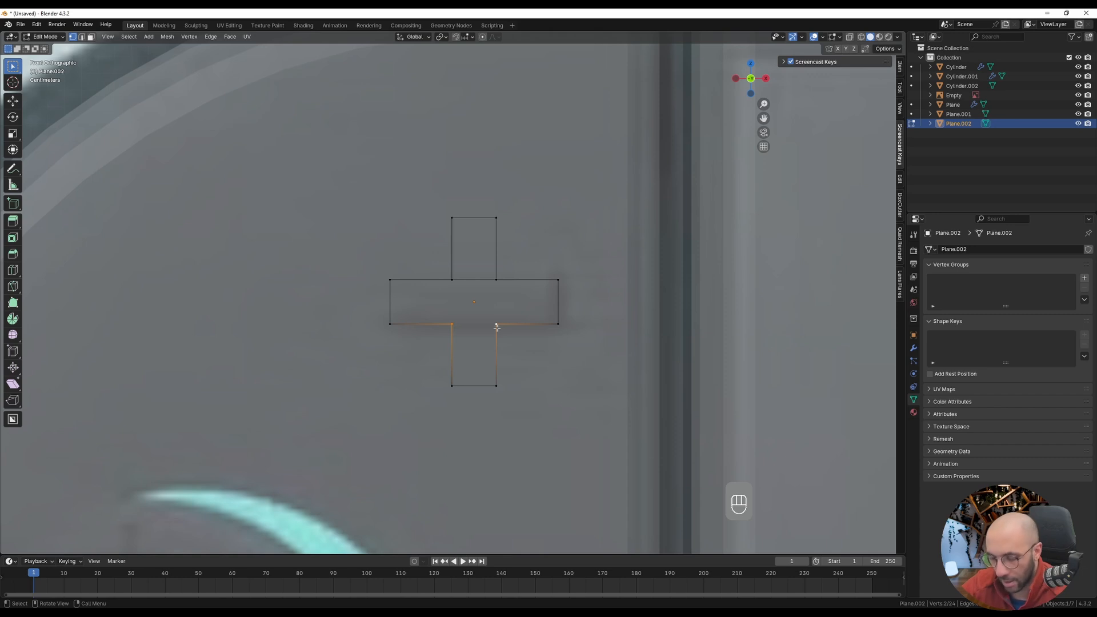
pyautogui.press('j')
pyautogui.moveTo(496, 327); pyautogui.dragTo(455, 349, button='middle')
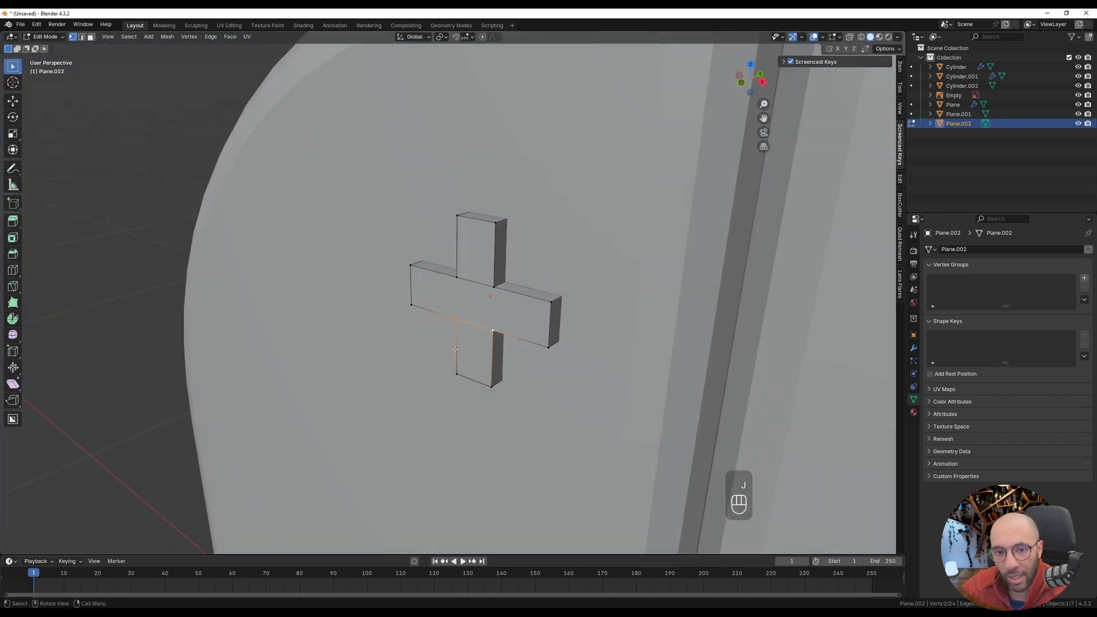
pyautogui.moveTo(494, 312); pyautogui.dragTo(515, 303, button='middle')
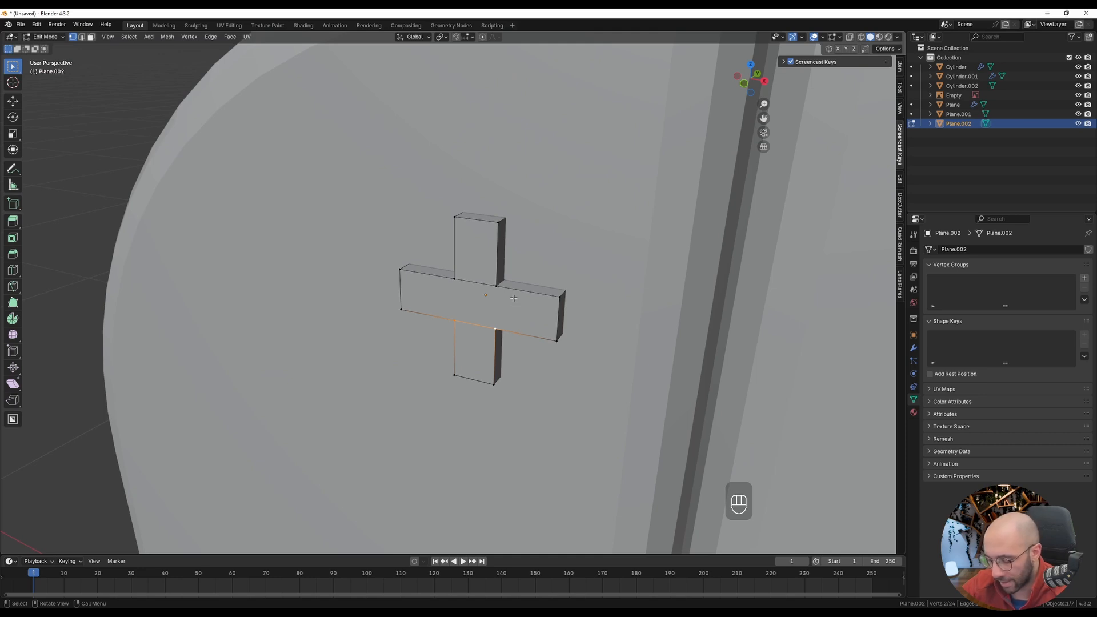
# - Isolate the duplicated plus in Local View and connect its upper and lower inner corner pairs with edges across the back face
pyautogui.press('/')
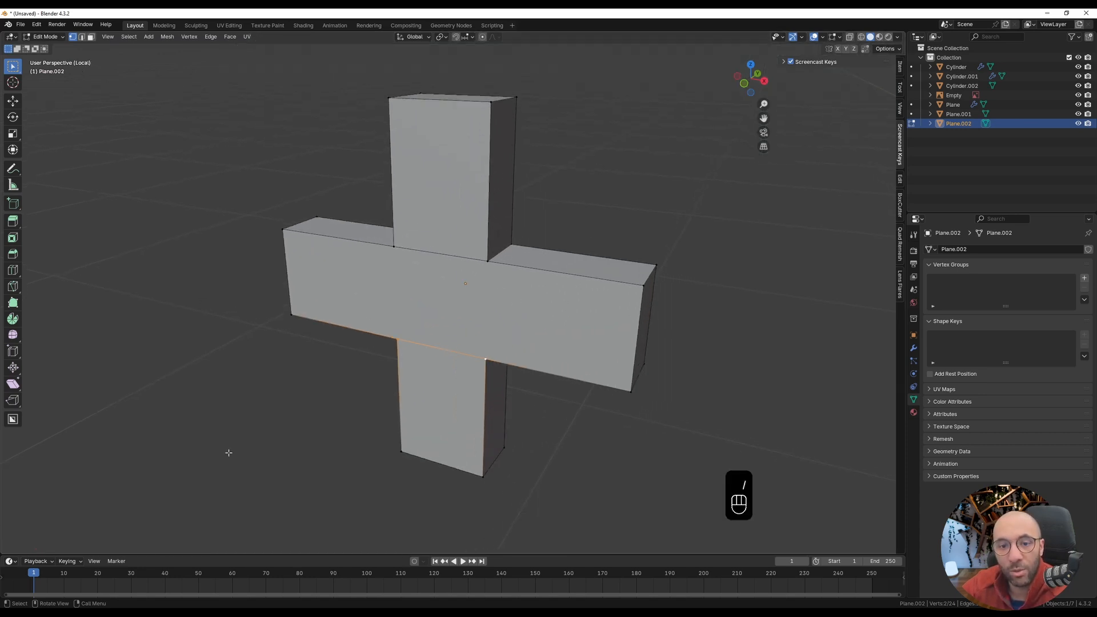
pyautogui.scroll(-4, 486, 131)
pyautogui.moveTo(585, 262); pyautogui.dragTo(437, 262, button='middle')
pyautogui.click(426, 268)
pyautogui.keyDown('shift'); pyautogui.click(473, 269); pyautogui.keyUp('shift')
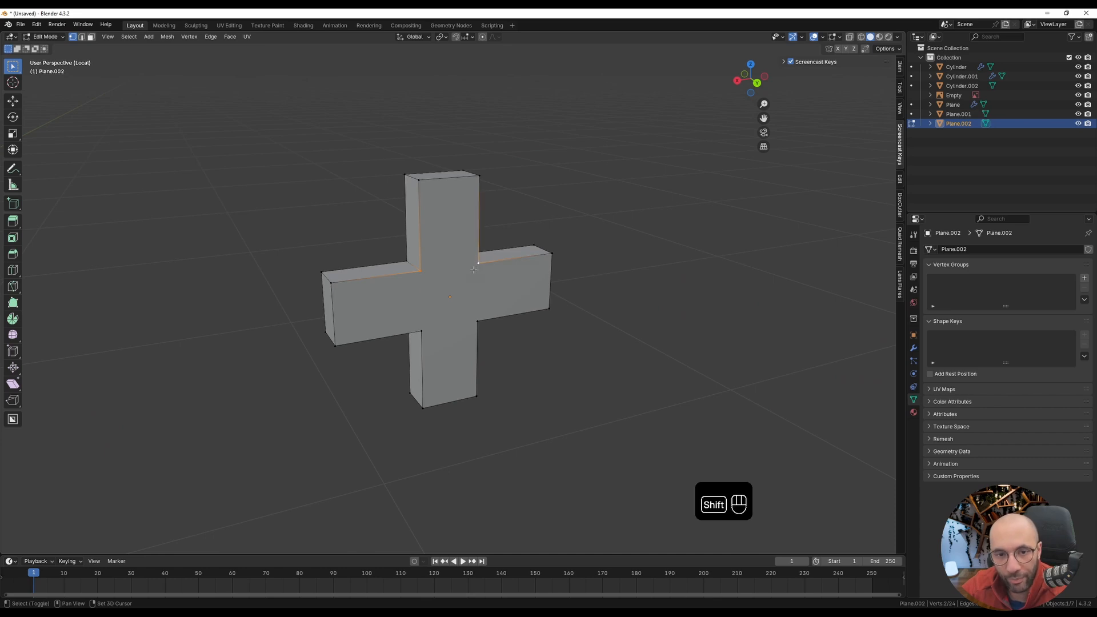
pyautogui.click(424, 329)
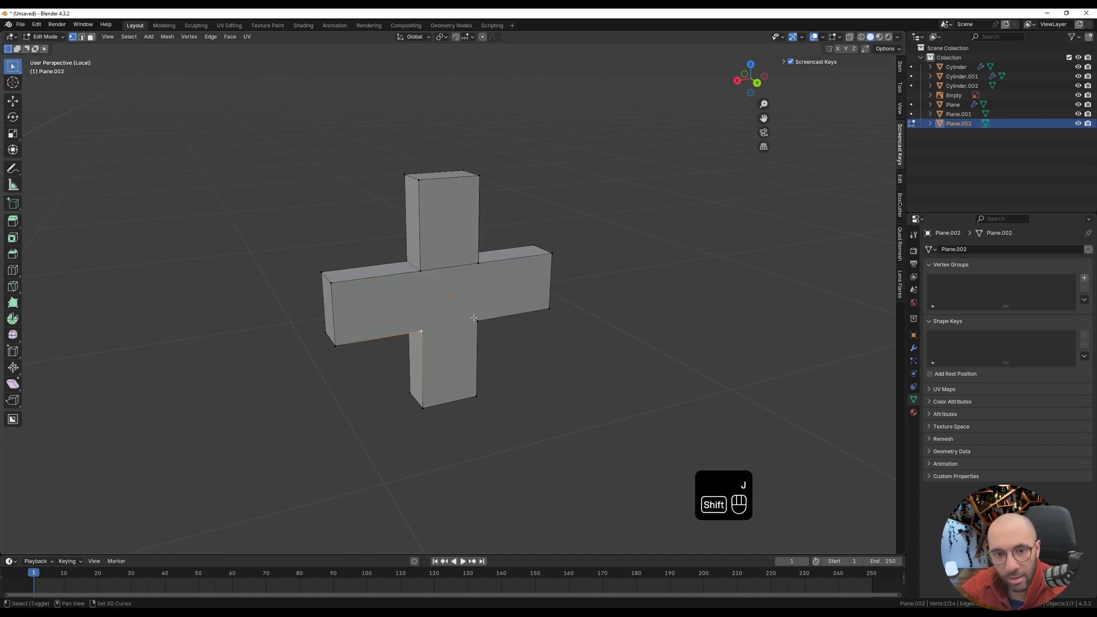
pyautogui.keyDown('shift'); pyautogui.click(473, 322); pyautogui.keyUp('shift')
pyautogui.press('j')
pyautogui.press('j')
pyautogui.moveTo(395, 321); pyautogui.dragTo(562, 320, button='middle')
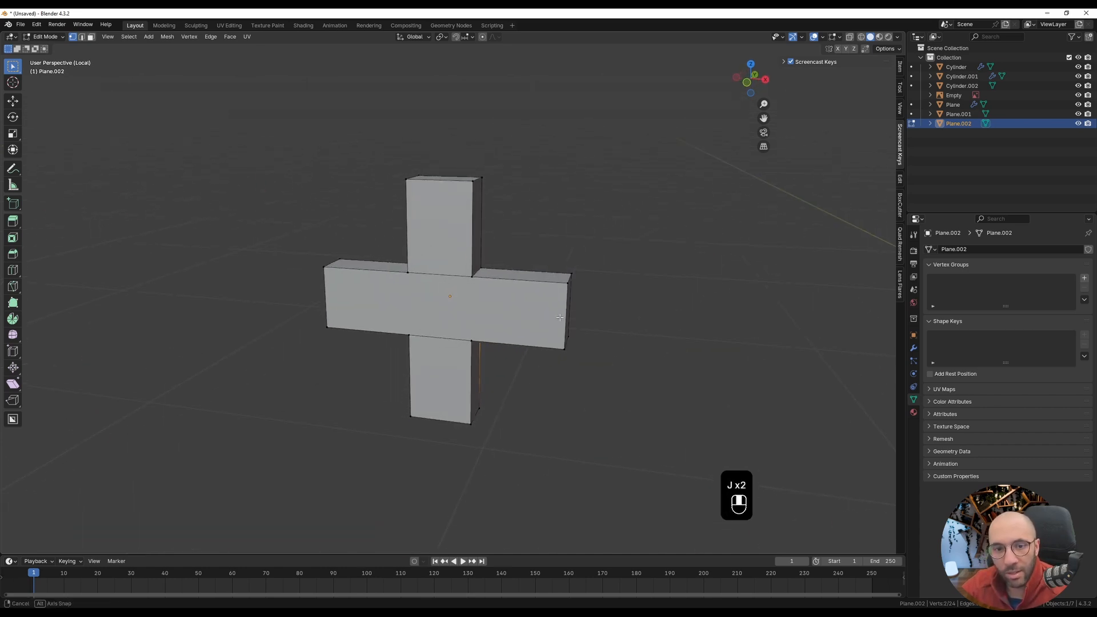
# - Select all faces of the plus shape's upper arm, including its top cap, and delete them
pyautogui.click(91, 37)
pyautogui.keyDown('alt'); pyautogui.click(471, 242); pyautogui.keyUp('alt')
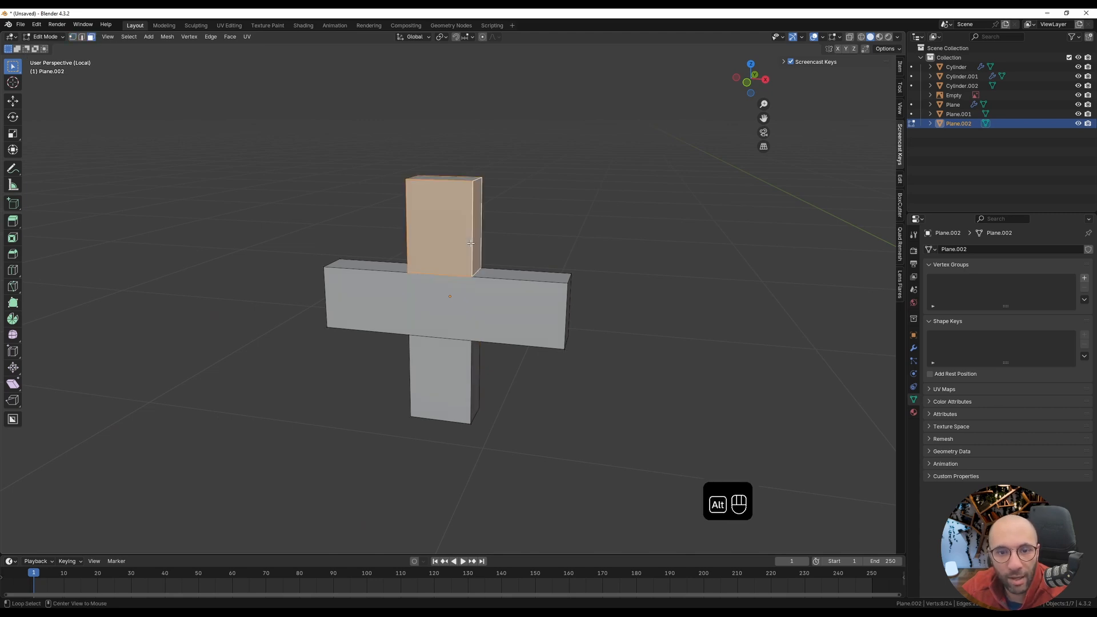
pyautogui.moveTo(470, 243); pyautogui.dragTo(449, 196, button='middle')
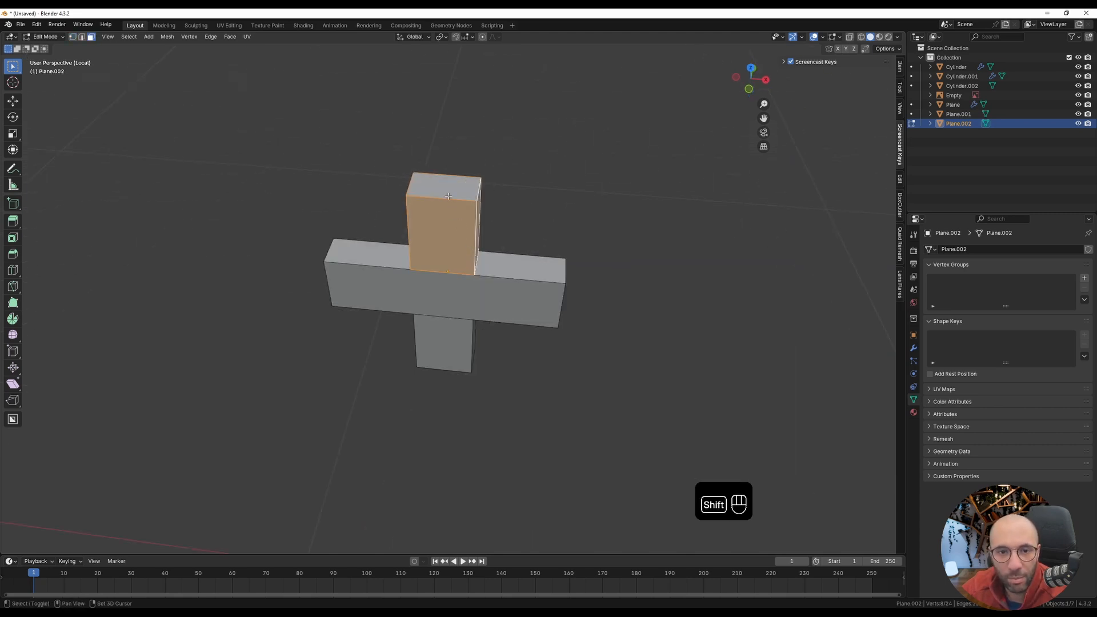
pyautogui.keyDown('shift'); pyautogui.click(450, 191); pyautogui.keyUp('shift')
pyautogui.press('x')
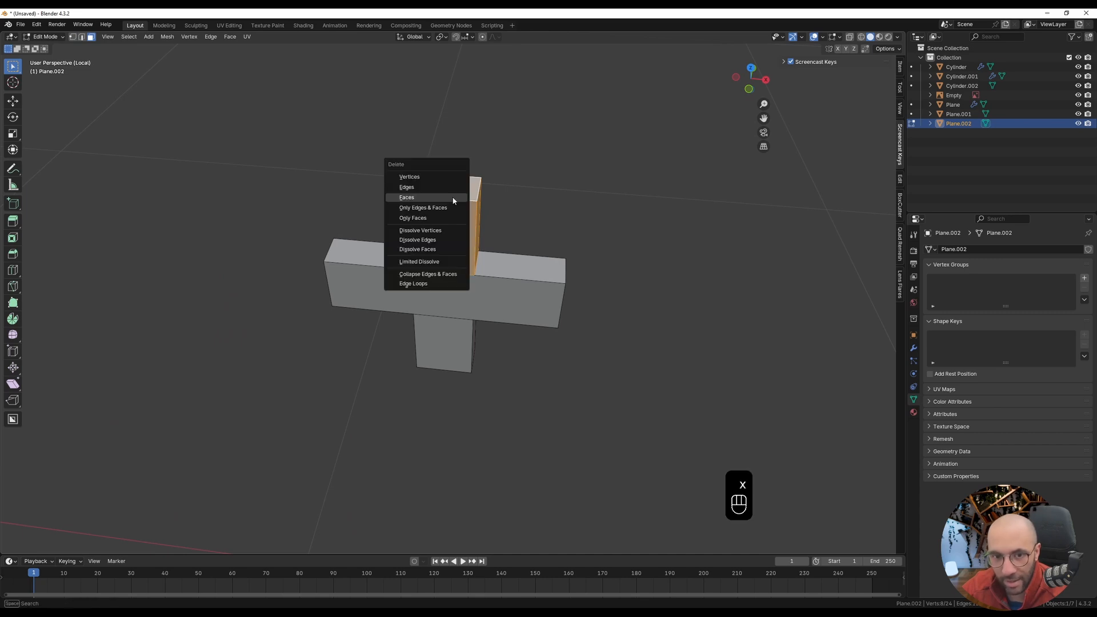
pyautogui.click(453, 198)
# - Select the faces of the remaining lower arm and delete them, keeping only the horizontal bar
pyautogui.moveTo(439, 211); pyautogui.dragTo(483, 209, button='middle')
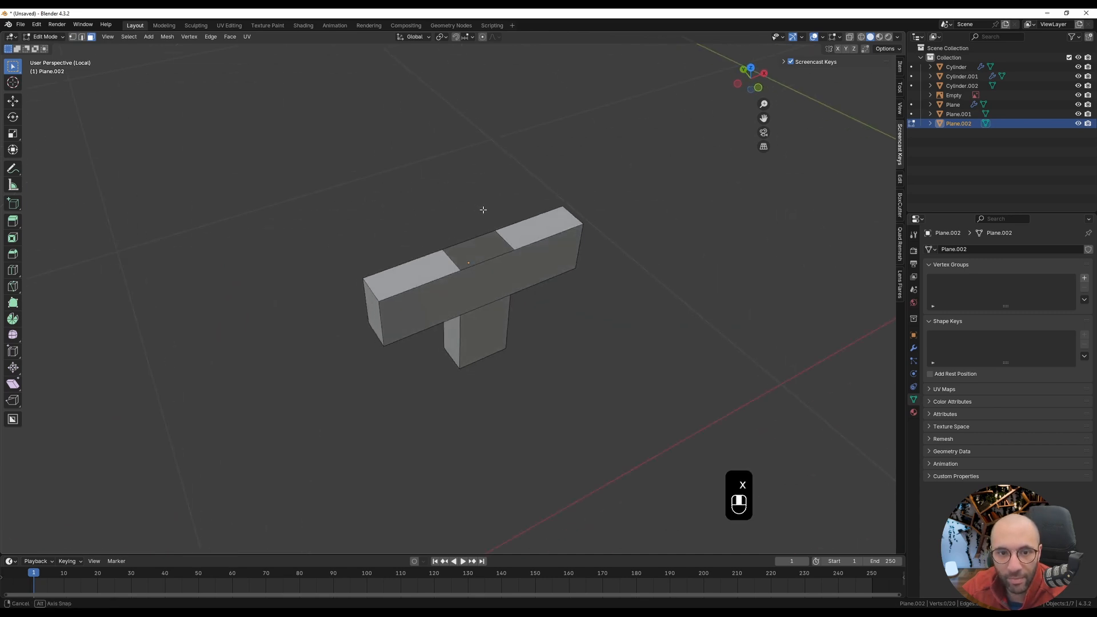
pyautogui.moveTo(486, 360); pyautogui.dragTo(486, 317, button='middle')
pyautogui.keyDown('alt'); pyautogui.click(461, 355); pyautogui.keyUp('alt')
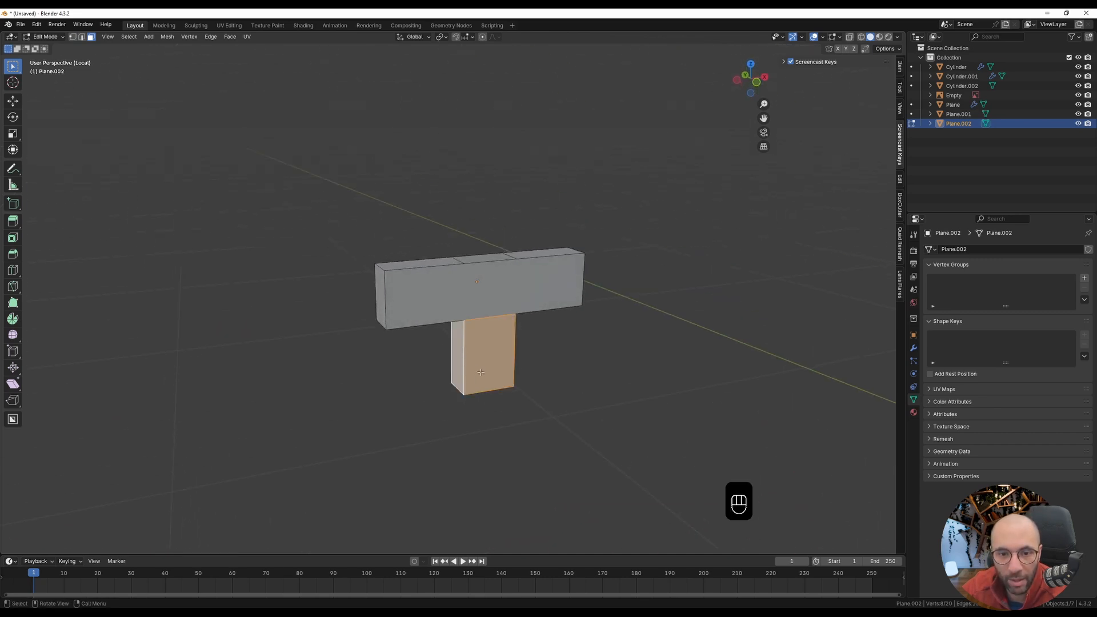
pyautogui.moveTo(461, 355); pyautogui.dragTo(485, 371, button='middle')
pyautogui.press('x')
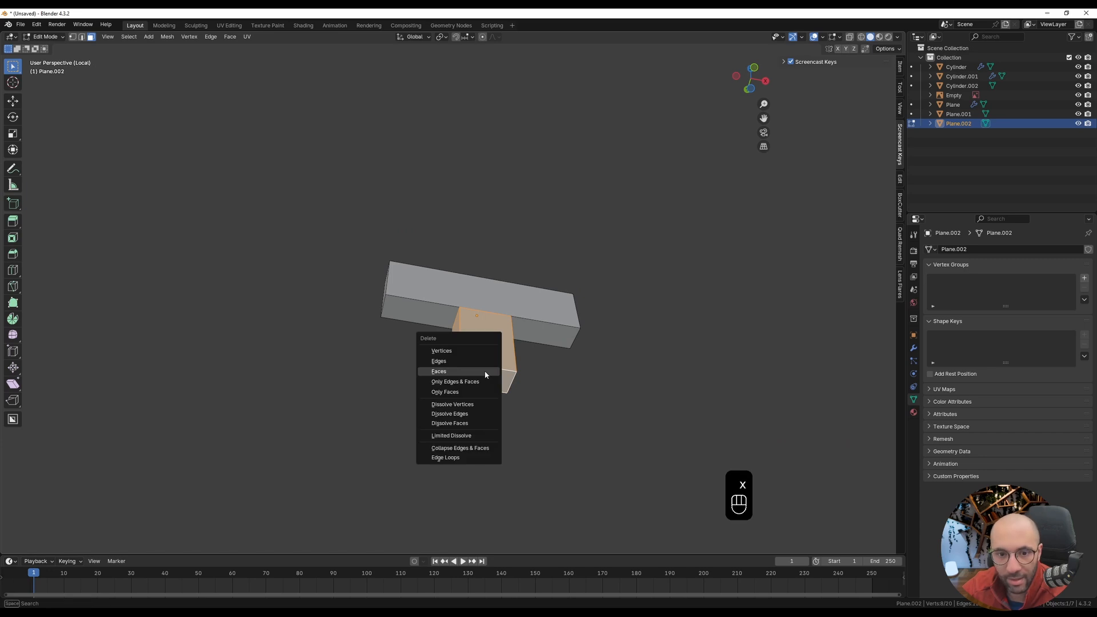
pyautogui.click(485, 371)
# - Fill the open gap in the middle of the bar's underside with a face from its four corner vertices
pyautogui.moveTo(478, 350); pyautogui.dragTo(468, 330, button='middle')
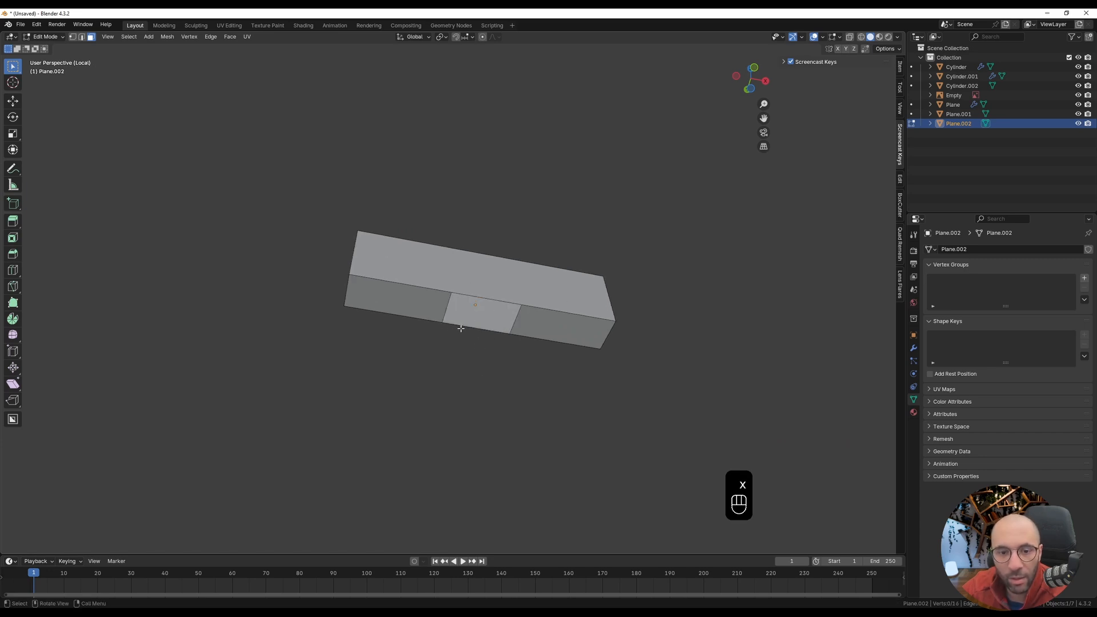
pyautogui.press('1')
pyautogui.keyDown('shift'); pyautogui.click(444, 324); pyautogui.keyUp('shift')
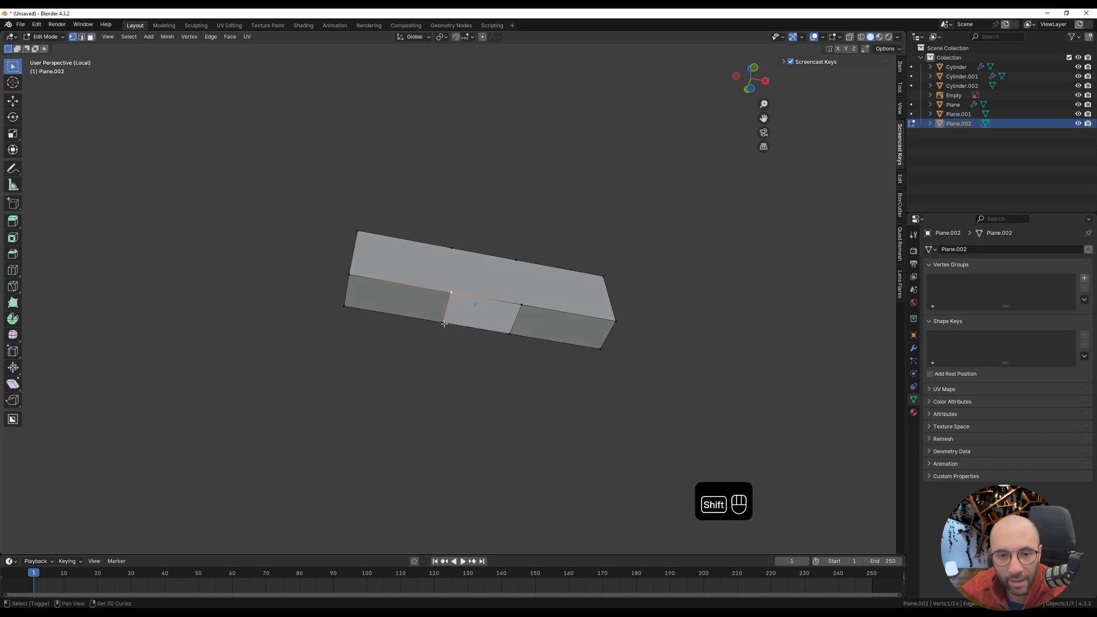
pyautogui.keyDown('shift'); pyautogui.click(522, 306); pyautogui.keyUp('shift')
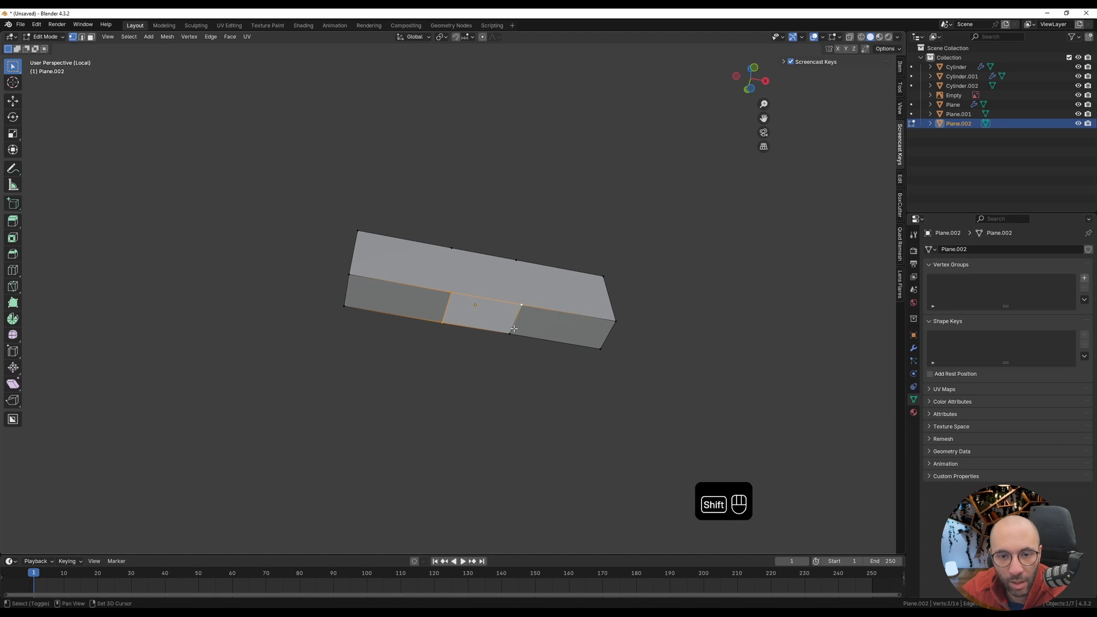
pyautogui.keyDown('shift'); pyautogui.click(510, 333); pyautogui.keyUp('shift')
pyautogui.press('f')
# - Fill the open gap in the middle of the bar's upper side with a face from its four corner vertices
pyautogui.moveTo(525, 275); pyautogui.dragTo(520, 381, button='middle')
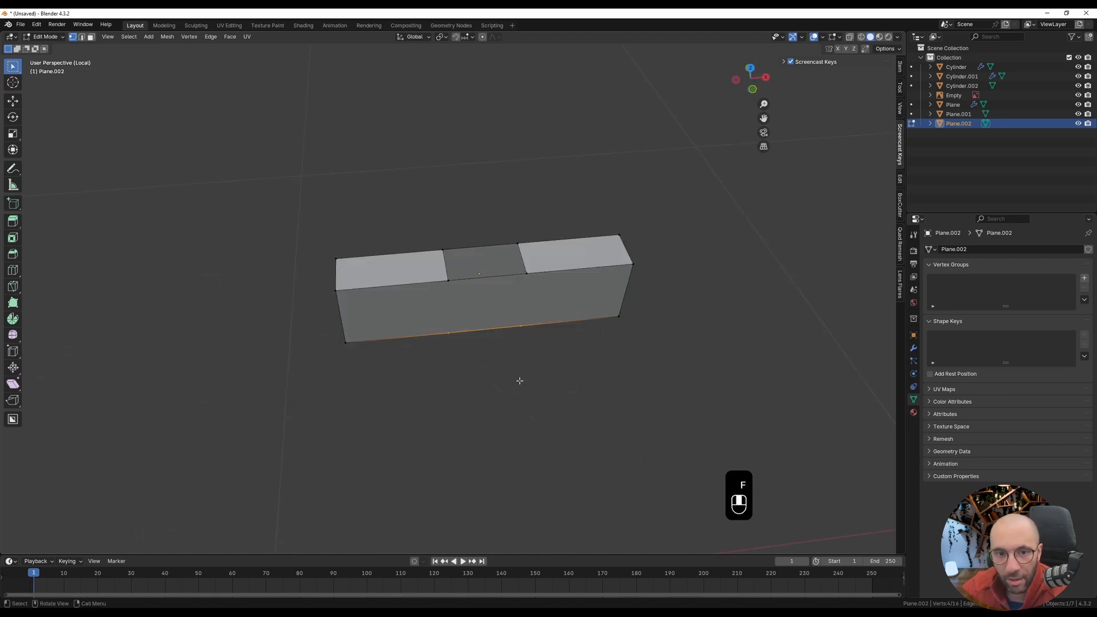
pyautogui.click(448, 281)
pyautogui.keyDown('shift'); pyautogui.click(444, 251); pyautogui.keyUp('shift')
pyautogui.keyDown('shift'); pyautogui.click(520, 245); pyautogui.keyUp('shift')
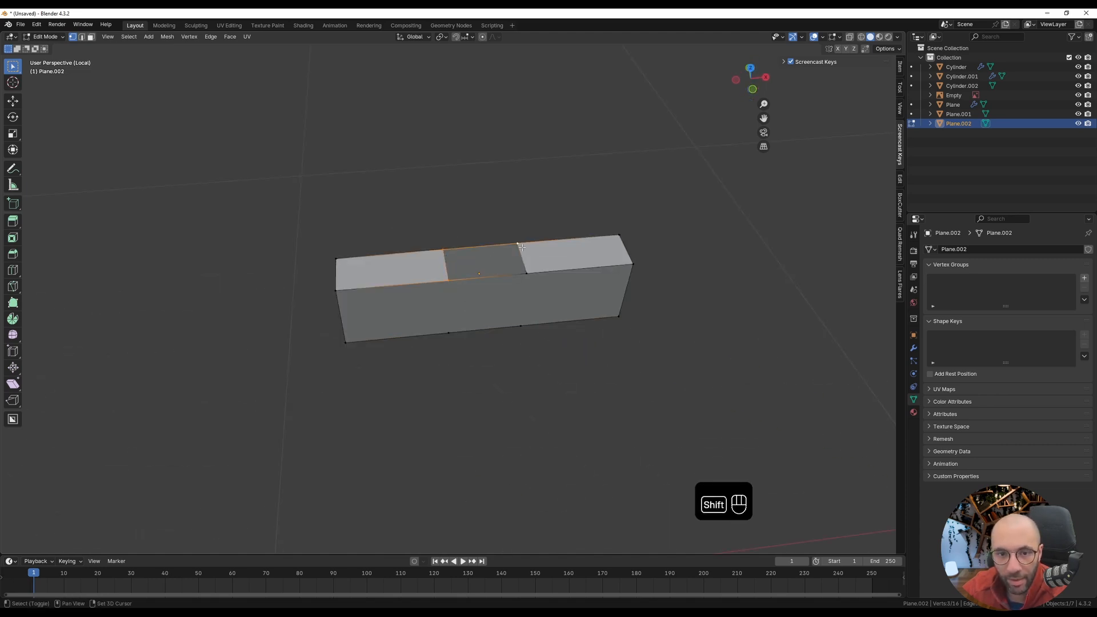
pyautogui.keyDown('shift'); pyautogui.click(525, 275); pyautogui.keyUp('shift')
pyautogui.press('f')
# - Connect the two pairs of middle vertices on the bar's front face with vertical edges
pyautogui.moveTo(526, 275); pyautogui.dragTo(482, 311, button='middle')
pyautogui.keyDown('shift'); pyautogui.click(481, 317); pyautogui.keyUp('shift')
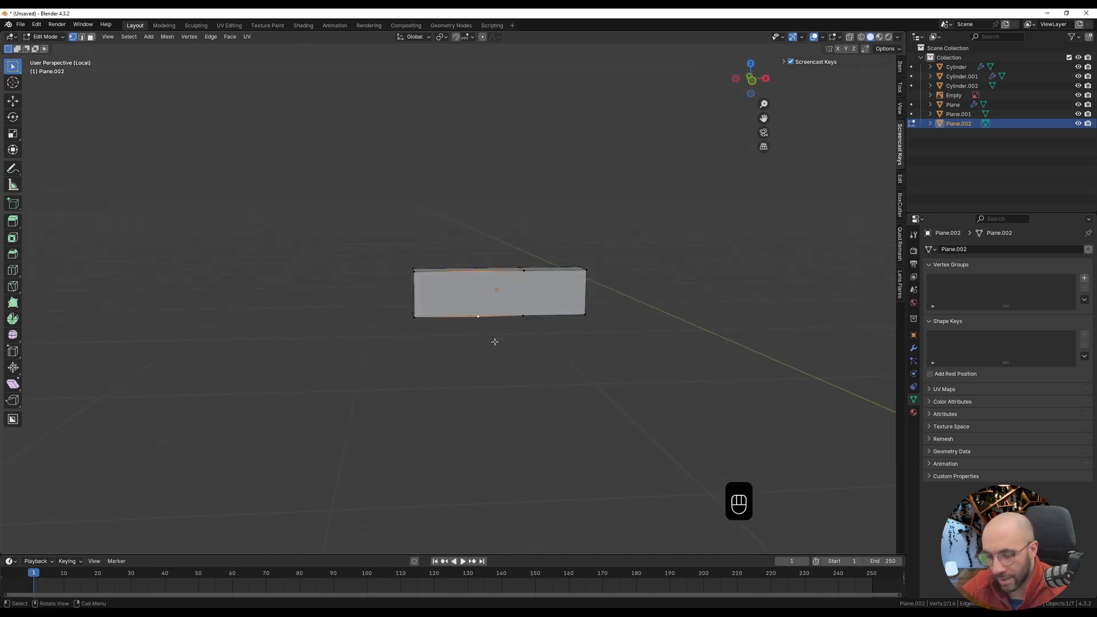
pyautogui.press('j')
pyautogui.click(526, 276)
pyautogui.keyDown('shift'); pyautogui.click(527, 319); pyautogui.keyUp('shift')
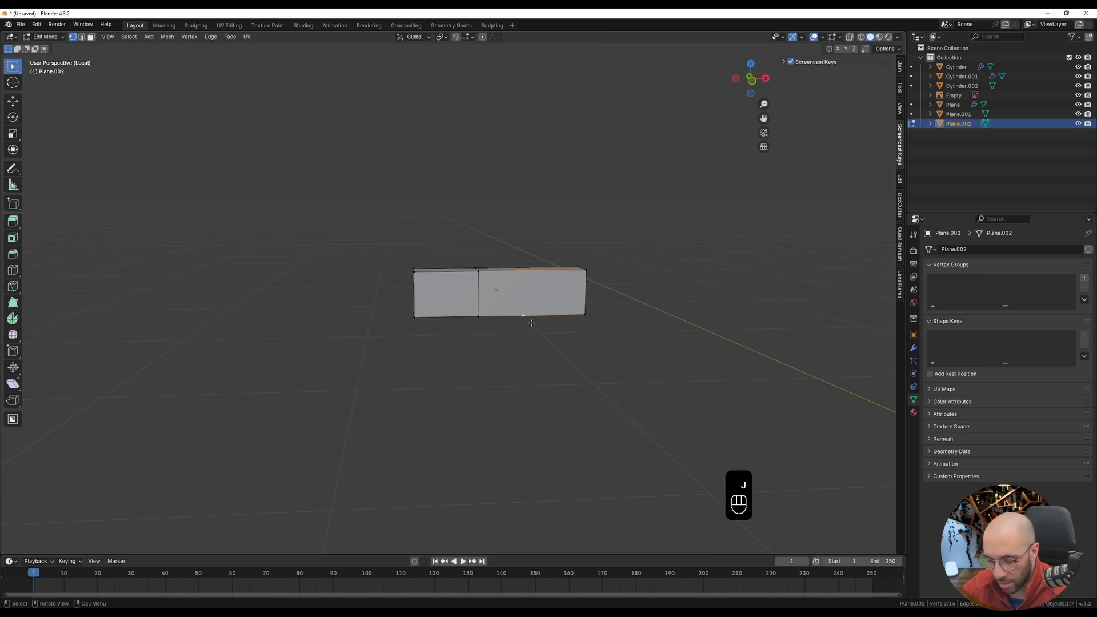
pyautogui.press('j')
# - Connect the two pairs of middle vertices on the bar's back face with vertical edges
pyautogui.moveTo(532, 323); pyautogui.dragTo(508, 296, button='middle')
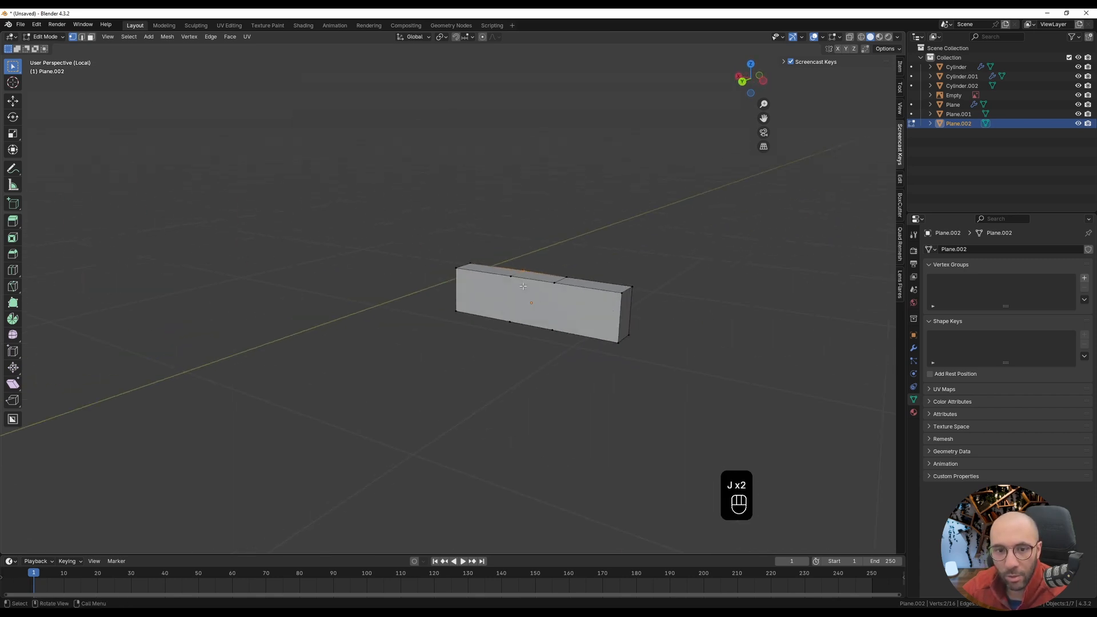
pyautogui.click(509, 296)
pyautogui.keyDown('shift'); pyautogui.click(511, 319); pyautogui.keyUp('shift')
pyautogui.press('j')
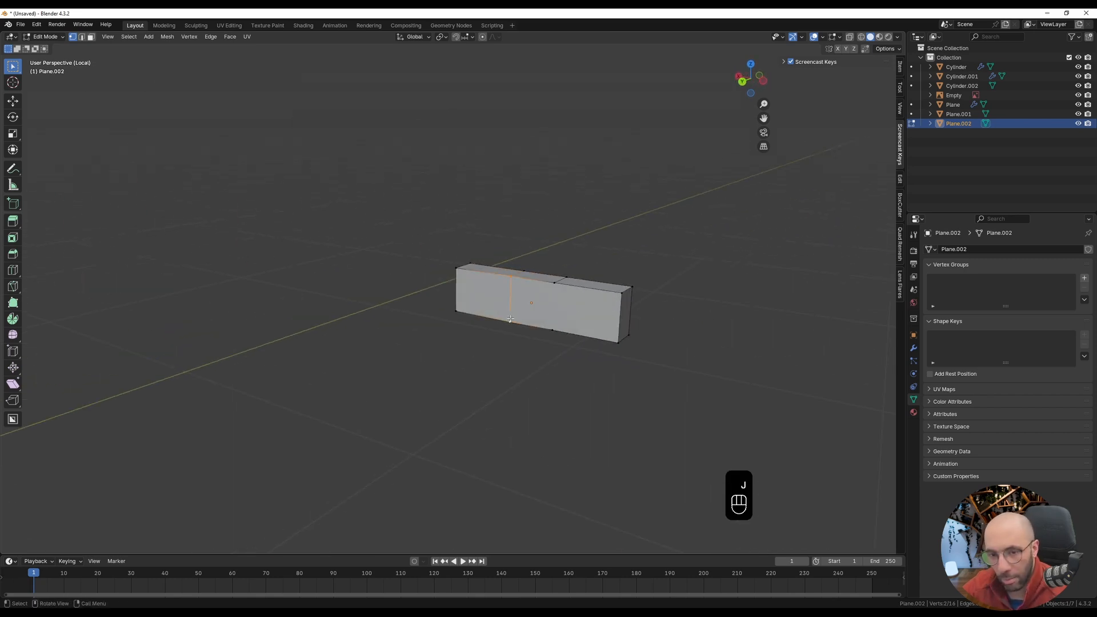
pyautogui.click(554, 282)
pyautogui.keyDown('shift'); pyautogui.click(551, 329); pyautogui.keyUp('shift')
pyautogui.press('j')
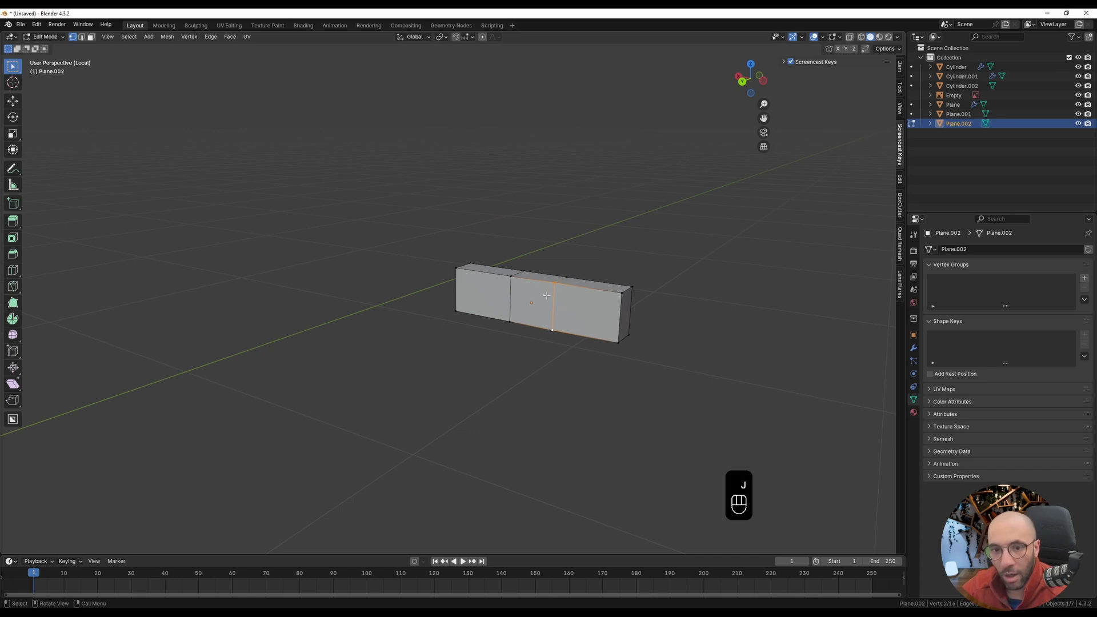
# - Dissolve both vertical edge loops around the bar to leave a plain box, and exit Local View
pyautogui.moveTo(546, 296); pyautogui.dragTo(339, 288, button='middle')
pyautogui.press('2')
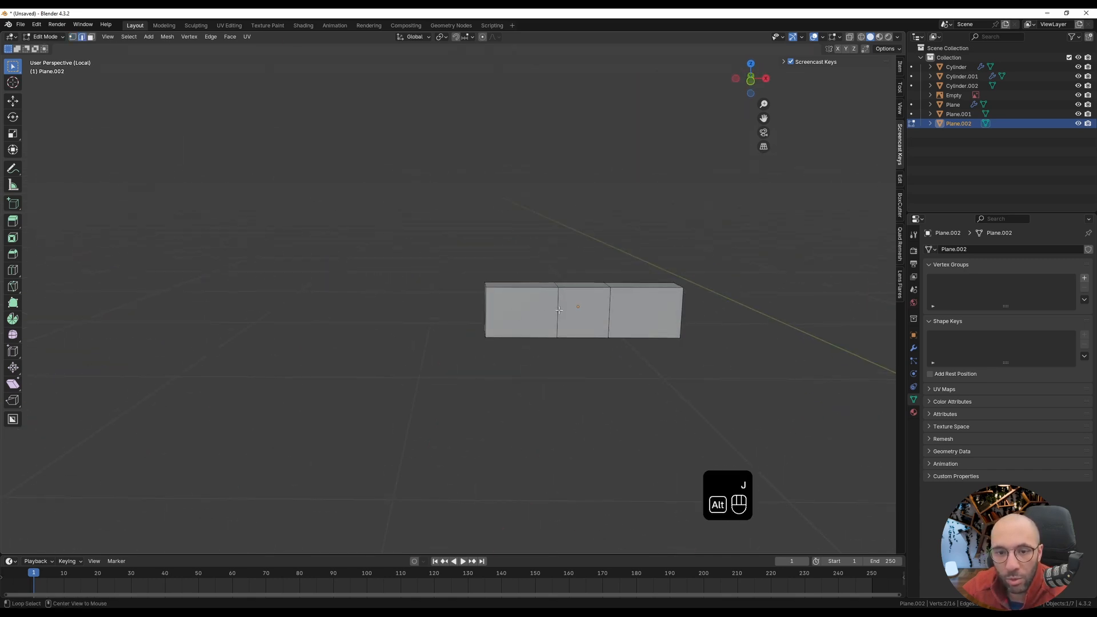
pyautogui.keyDown('alt'); pyautogui.click(559, 310); pyautogui.keyUp('alt')
pyautogui.moveTo(559, 310); pyautogui.dragTo(564, 352, button='middle')
pyautogui.hotkey('ctrl', 'x')
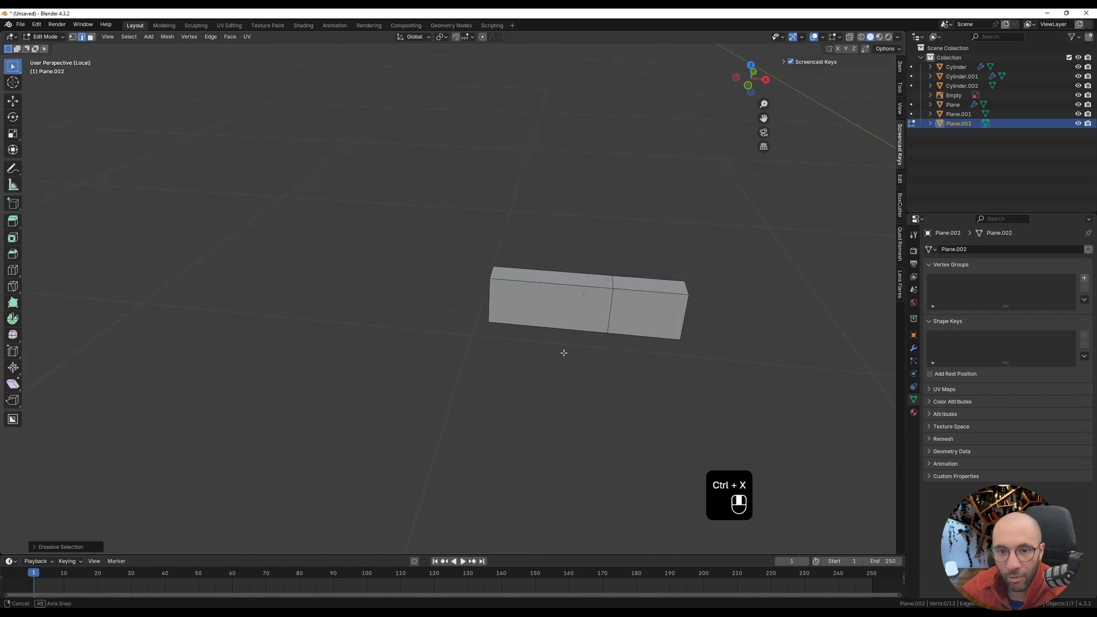
pyautogui.keyDown('alt'); pyautogui.click(609, 309); pyautogui.keyUp('alt')
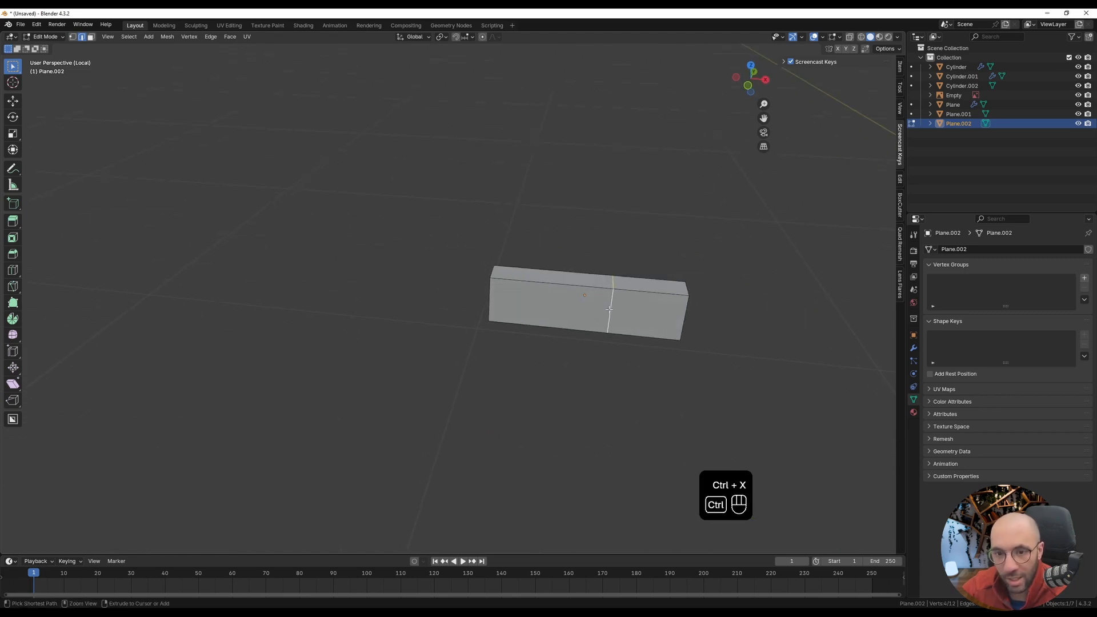
pyautogui.hotkey('ctrl', 'x')
pyautogui.moveTo(609, 309)
pyautogui.mouseDown(button='middle')
pyautogui.moveTo(594, 301)
pyautogui.moveTo(583, 320)
pyautogui.moveTo(590, 299)
pyautogui.mouseUp(button='middle')
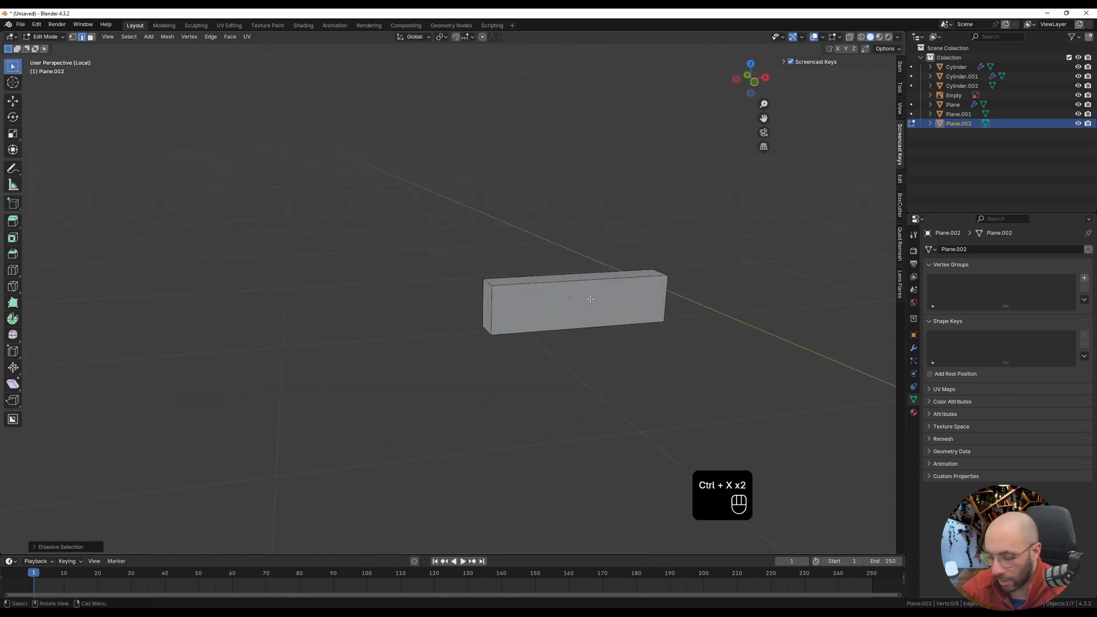
pyautogui.press('/')
pyautogui.scroll(-8, 582, 312)
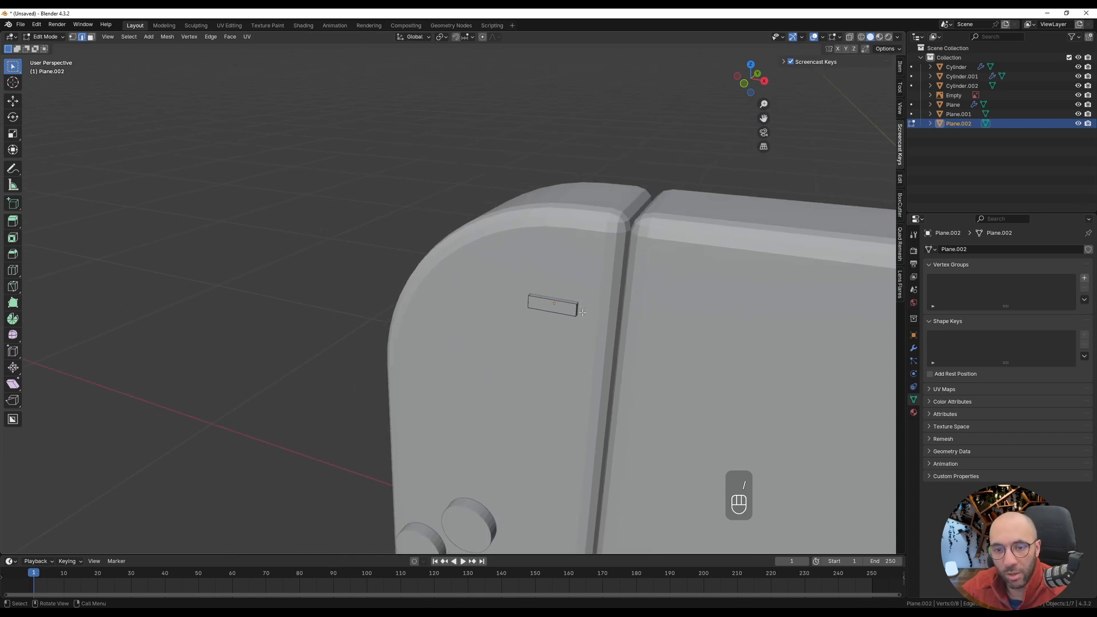
# - In front view, place the 3D cursor on the right controller, just below the round button under the thumbstick
pyautogui.moveTo(582, 314); pyautogui.dragTo(608, 299, button='middle')
pyautogui.scroll(-2, 607, 300)
pyautogui.scroll(-3, 559, 308)
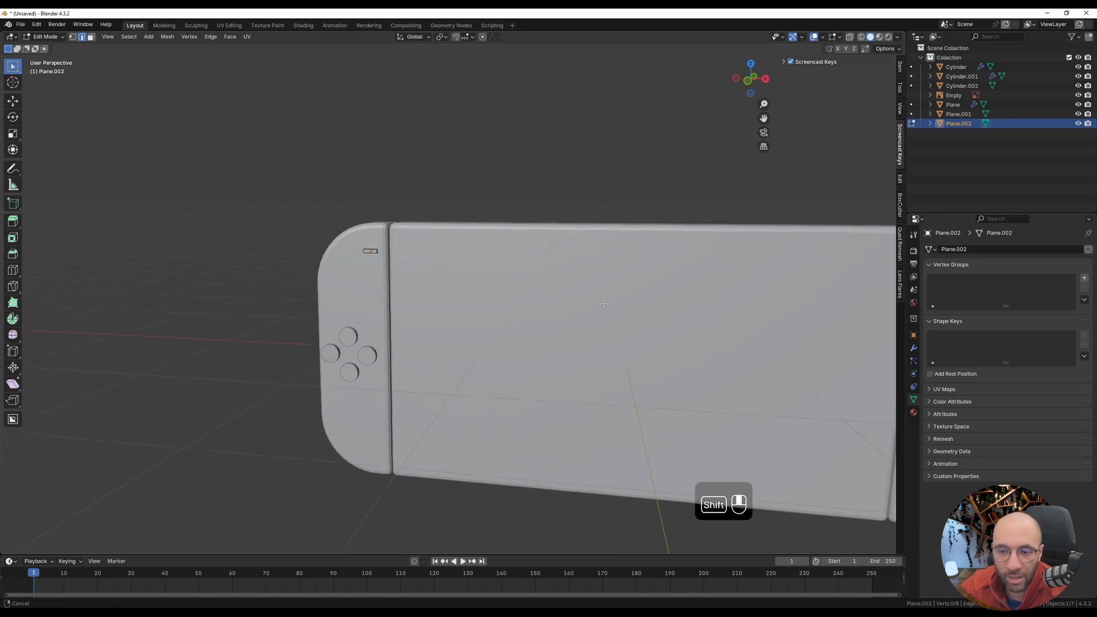
pyautogui.press('KP_1')
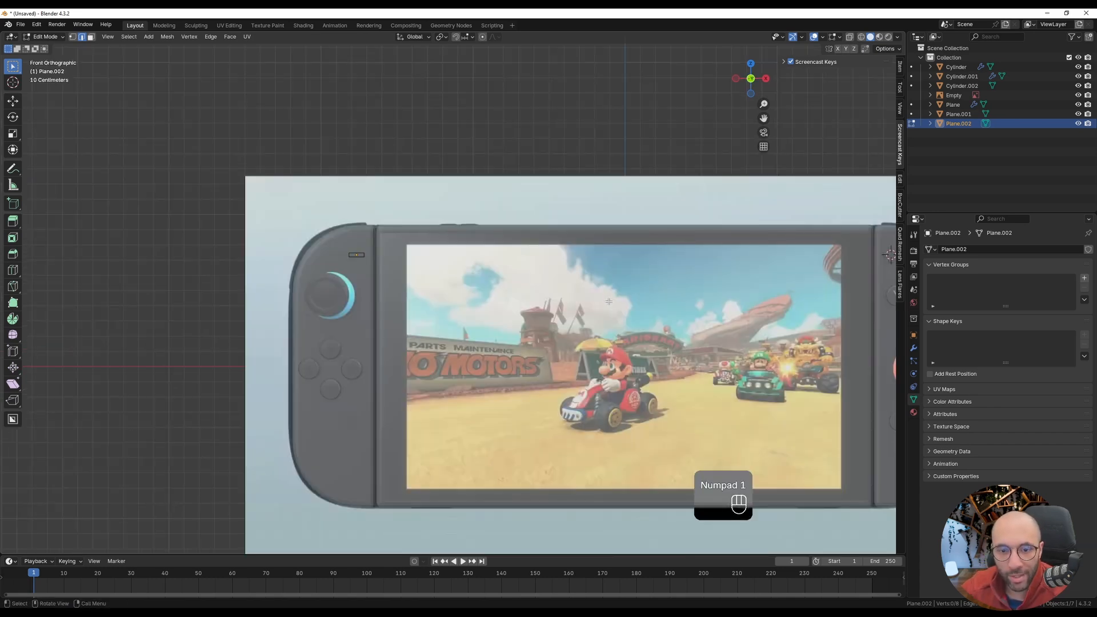
pyautogui.scroll(-1, 609, 301)
pyautogui.keyDown('shift'); pyautogui.moveTo(763, 365); pyautogui.dragTo(668, 354, button='middle'); pyautogui.keyUp('shift')
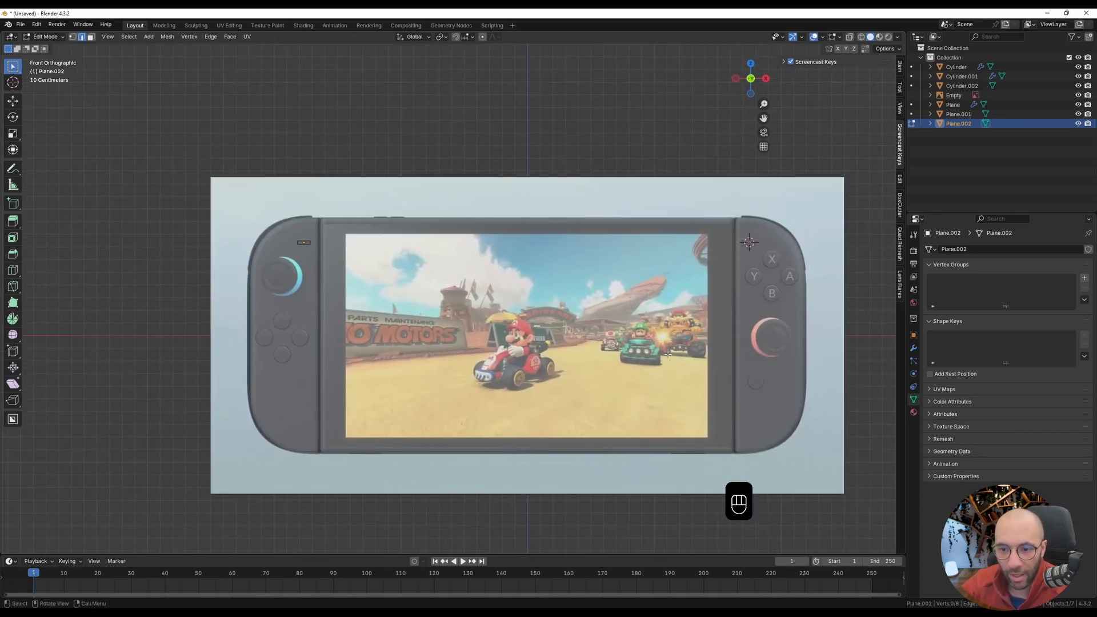
pyautogui.scroll(3, 765, 427)
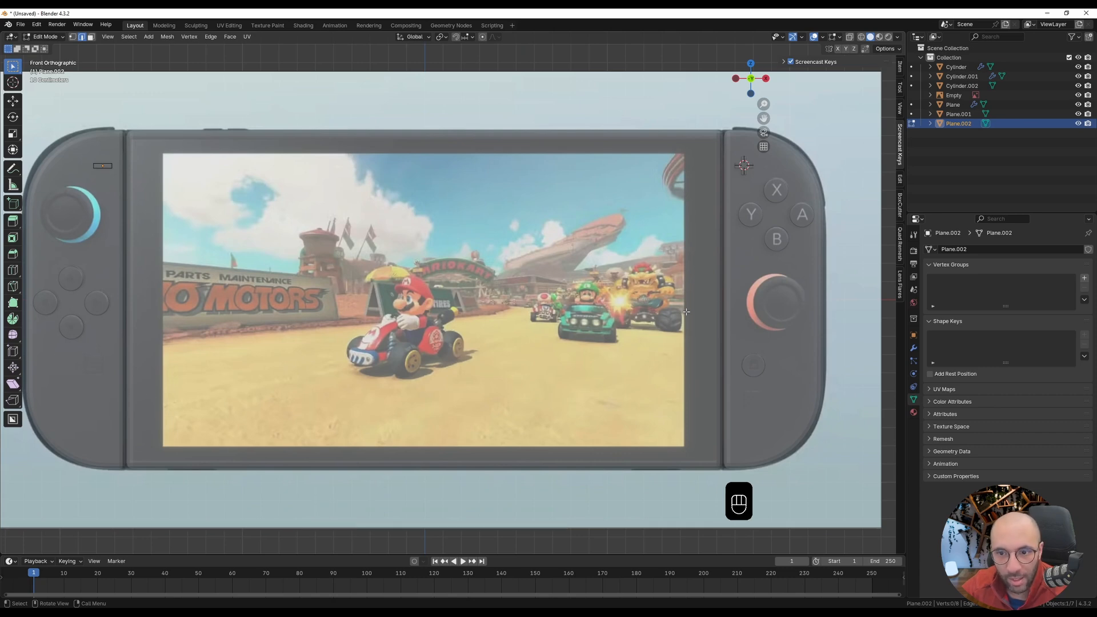
pyautogui.keyDown('shift'); pyautogui.moveTo(762, 380); pyautogui.dragTo(713, 381, button='middle'); pyautogui.keyUp('shift')
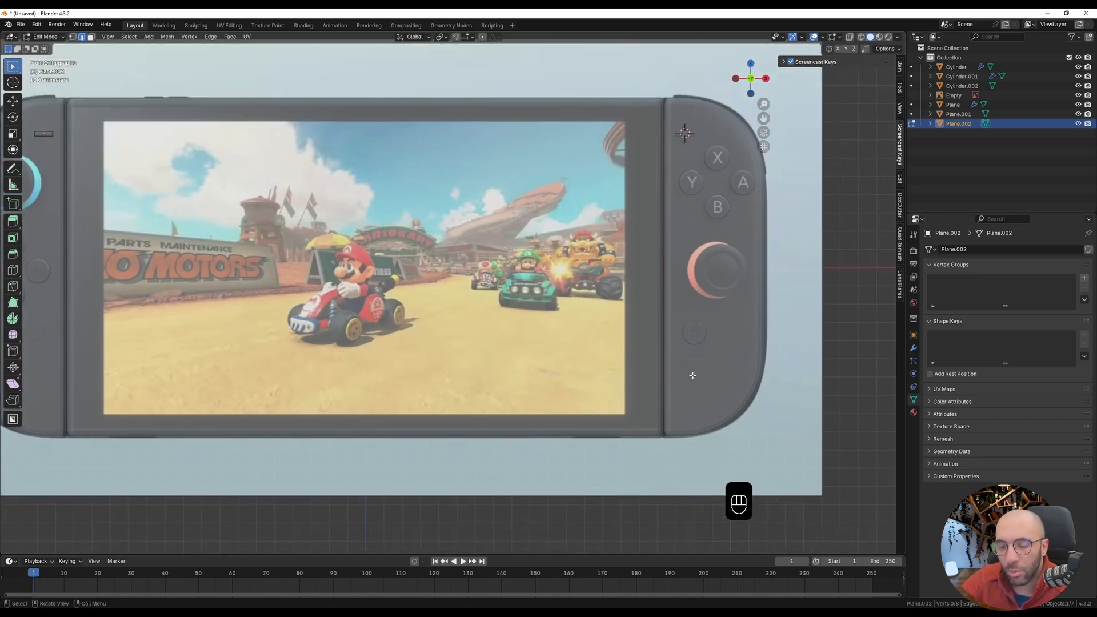
pyautogui.scroll(4, 694, 375)
pyautogui.press('shift')
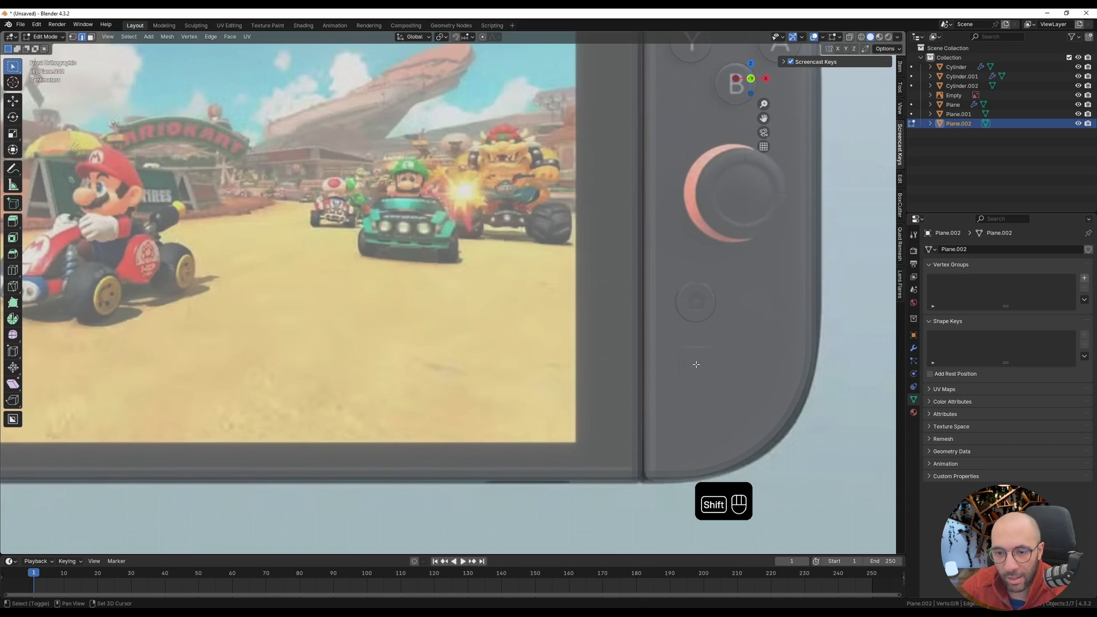
pyautogui.keyDown('shift'); pyautogui.rightClick(697, 366); pyautogui.keyUp('shift')
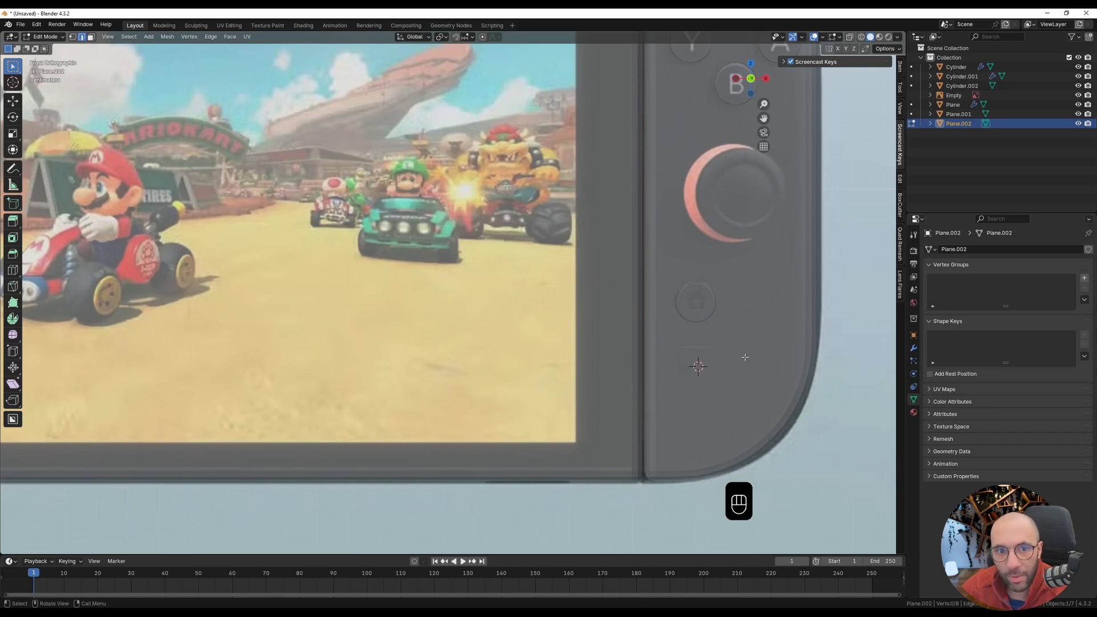
# - In Object Mode, add a plane at the 3D cursor and rotate it 90° around X to face the front
pyautogui.press('Tab')
pyautogui.hotkey('shift', 'a')
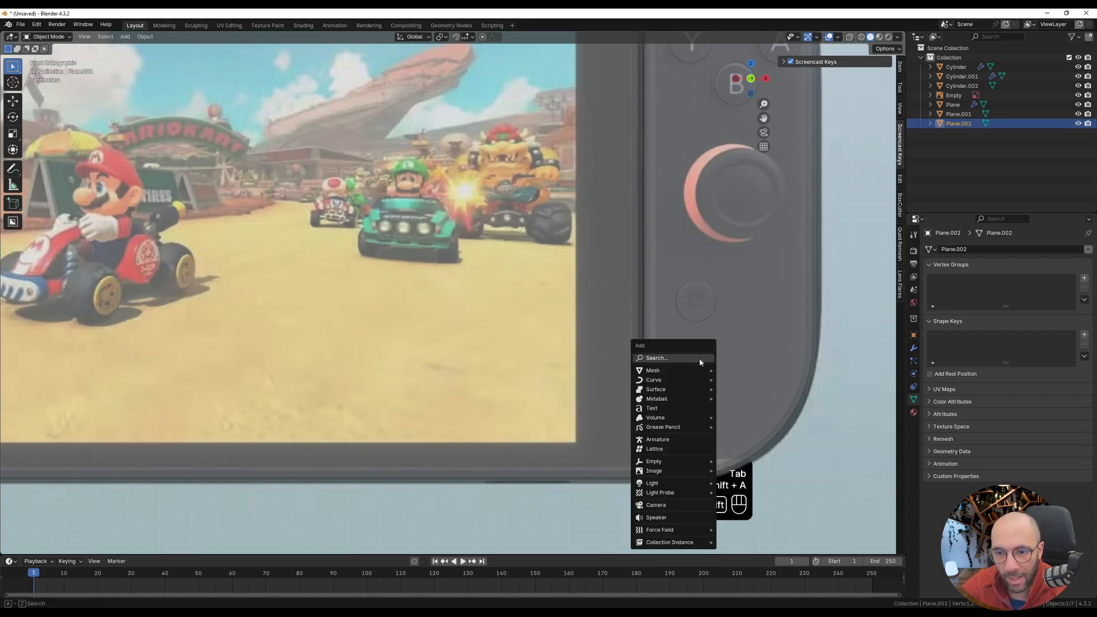
pyautogui.write('pla')
pyautogui.press('Return')
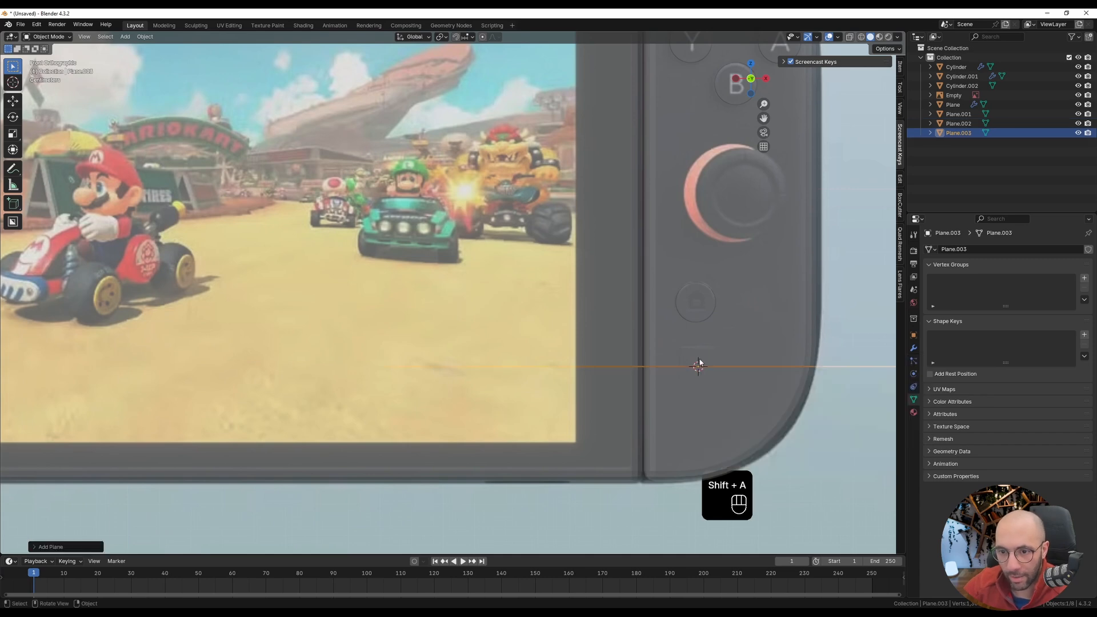
pyautogui.write('r90')
pyautogui.press('Return')
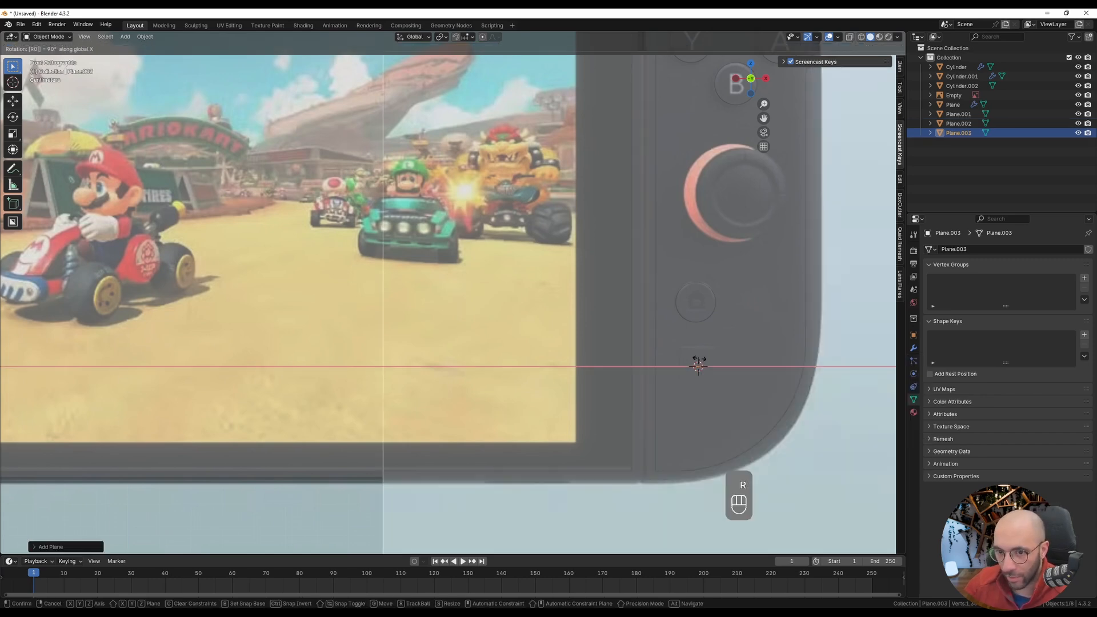
# - Scale the plane down and position it over the square area below the home button, and apply its rotation and scale
pyautogui.press('s')
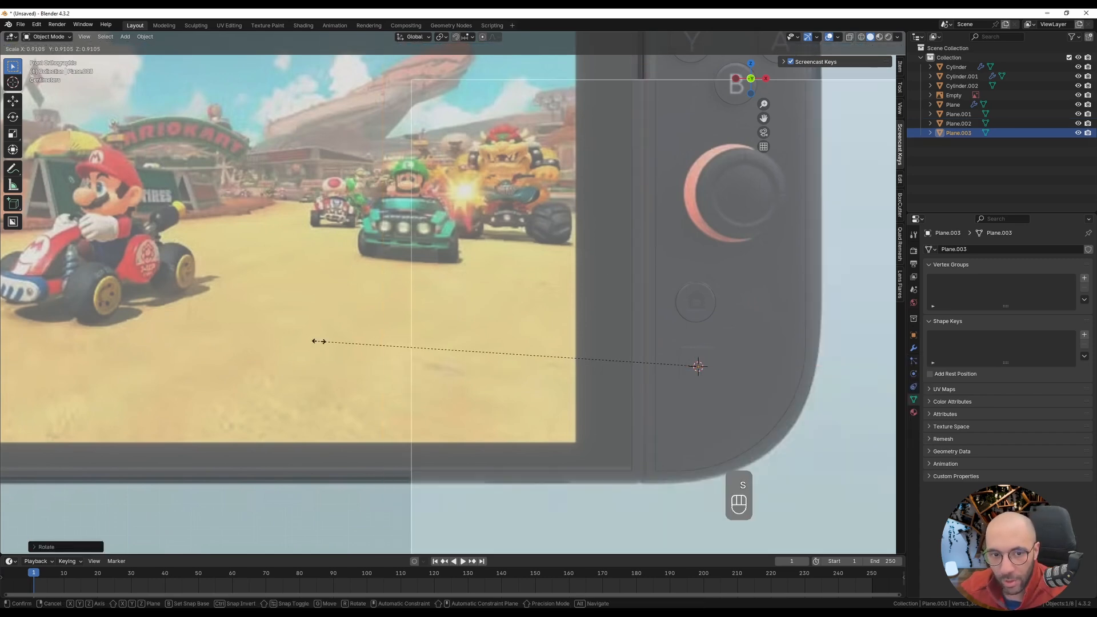
pyautogui.click(663, 376)
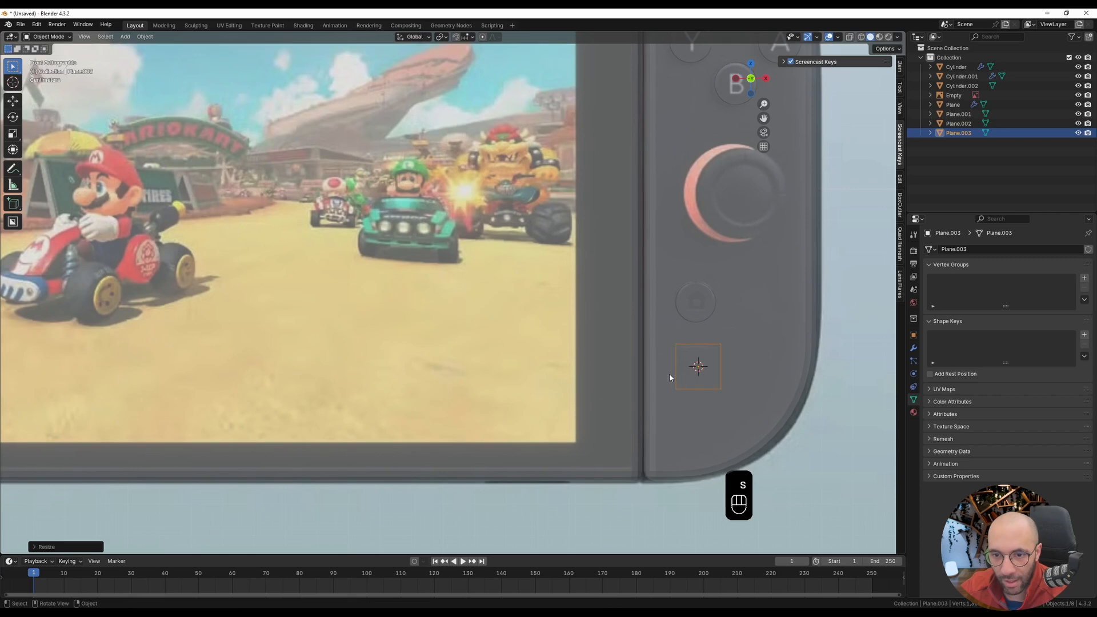
pyautogui.scroll(3, 663, 375)
pyautogui.press('s')
pyautogui.click(670, 378)
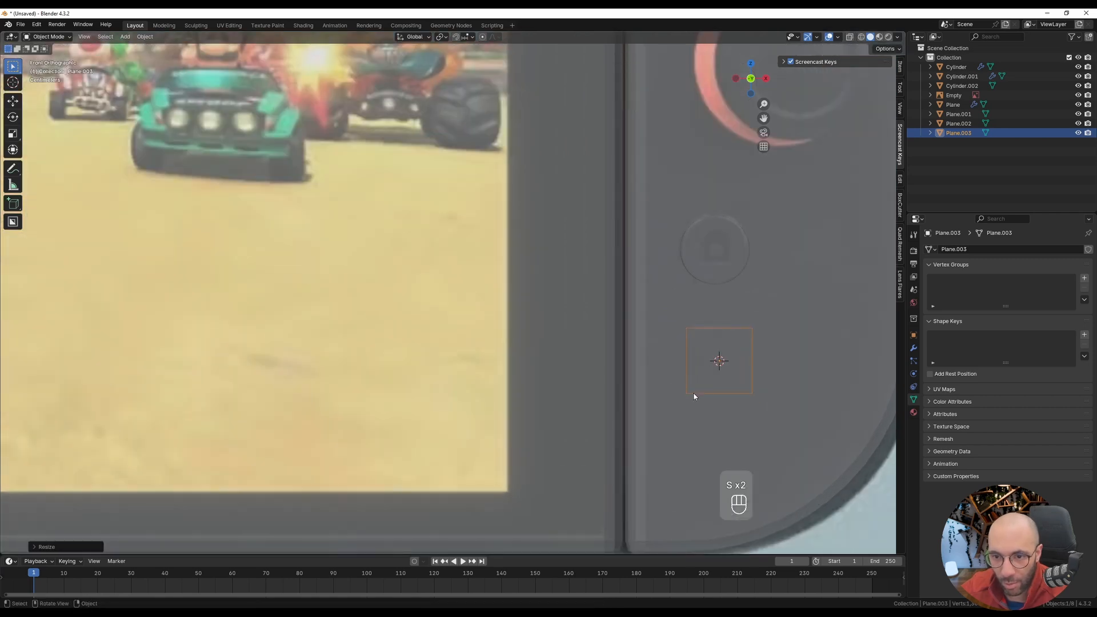
pyautogui.scroll(2, 707, 397)
pyautogui.press('g')
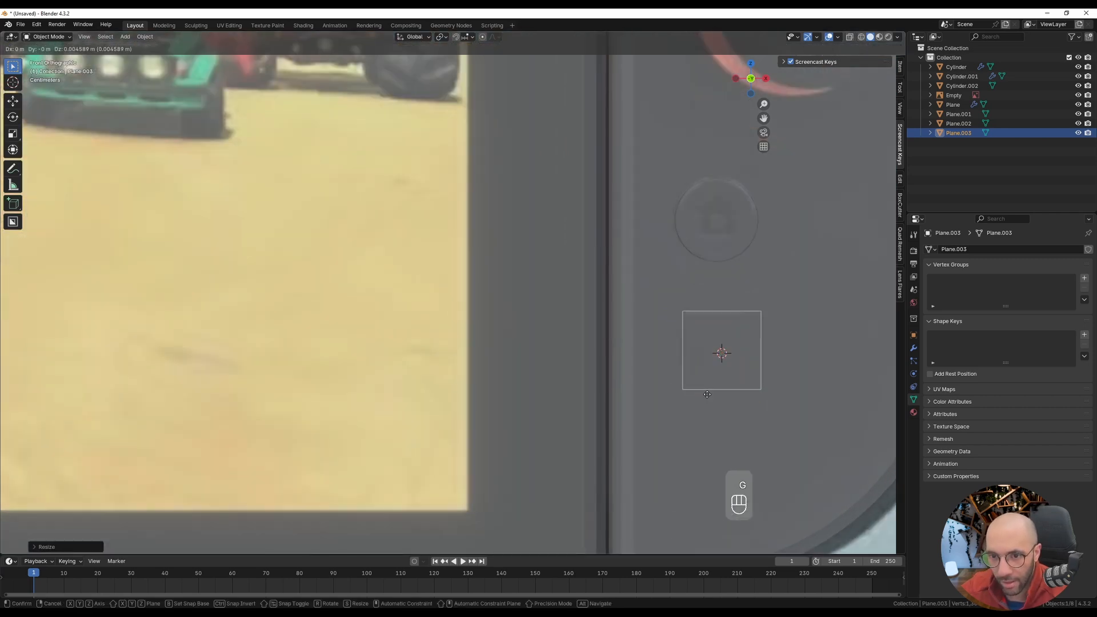
pyautogui.click(707, 396)
pyautogui.press('s')
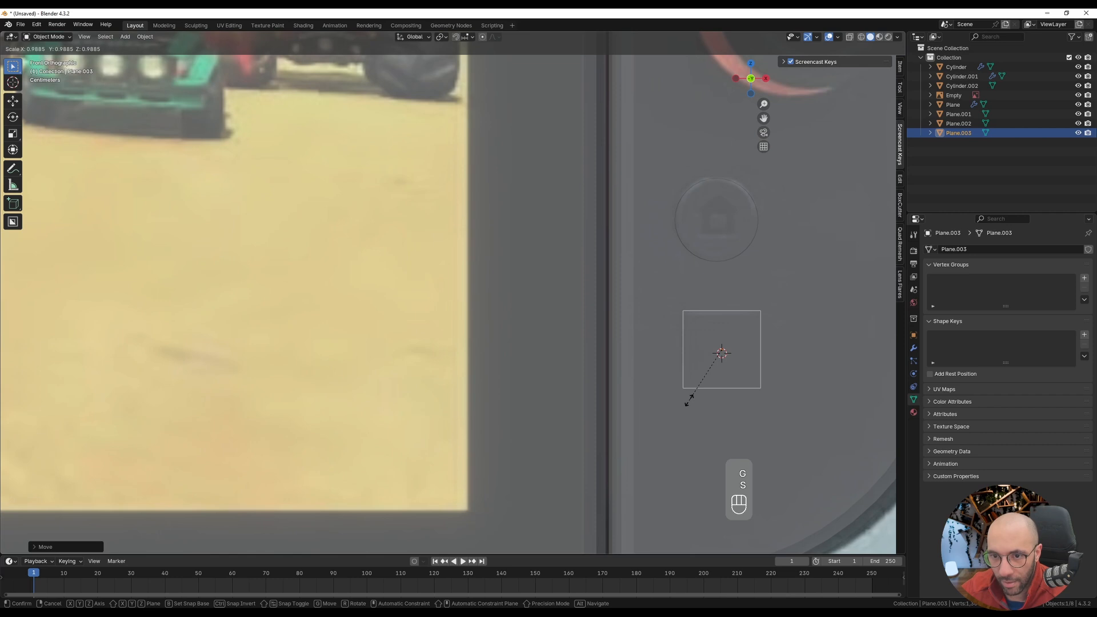
pyautogui.rightClick(689, 402)
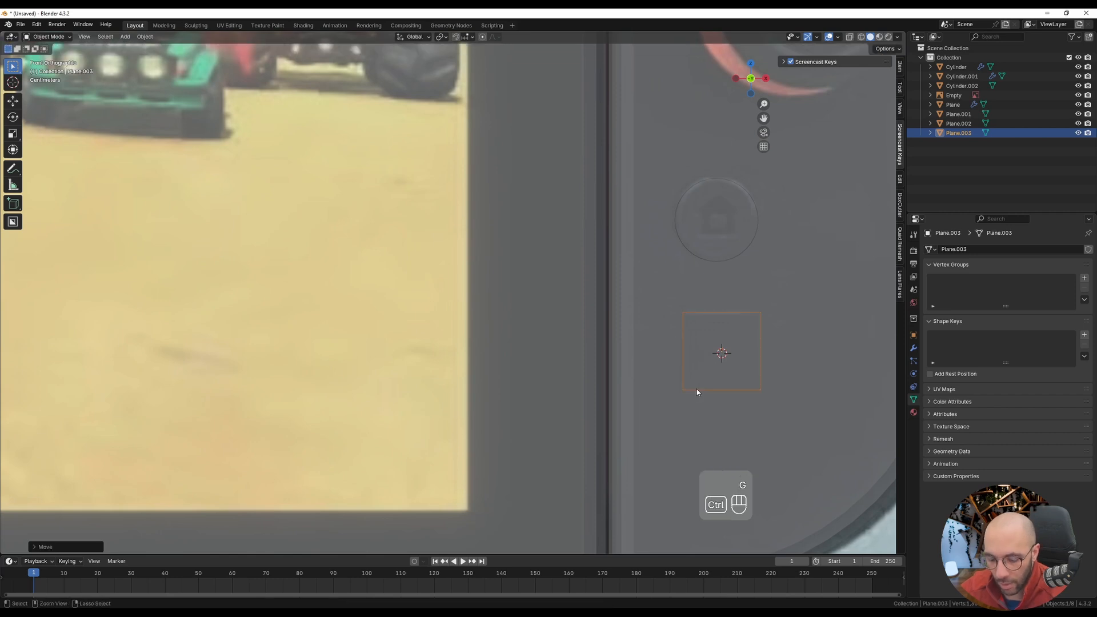
pyautogui.hotkey('ctrl', 'a')
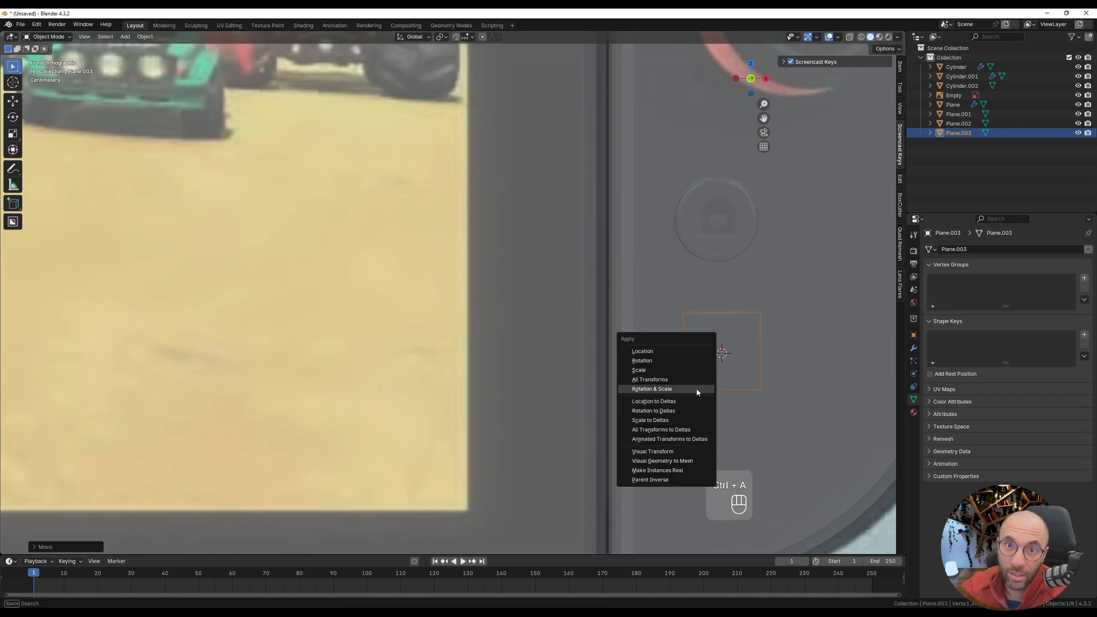
pyautogui.click(696, 389)
# - In Edit Mode, extrude the whole plane about 0.016 m outward from the controller face, and return to Object Mode
pyautogui.moveTo(700, 380)
pyautogui.mouseDown(button='middle')
pyautogui.moveTo(656, 384)
pyautogui.moveTo(699, 372)
pyautogui.mouseUp(button='middle')
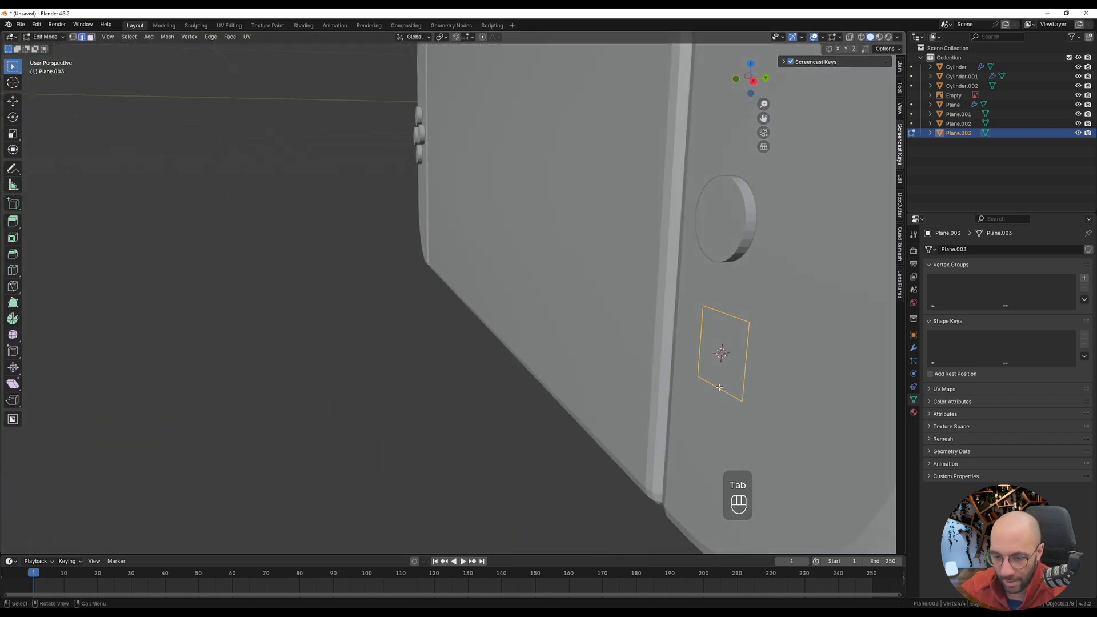
pyautogui.press('a')
pyautogui.press('e')
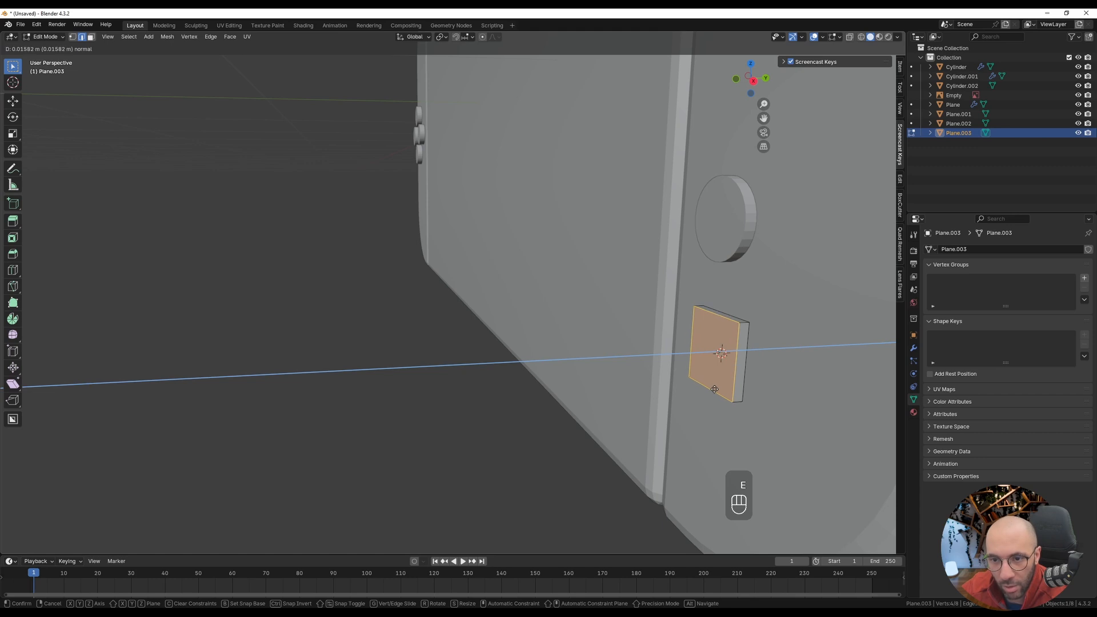
pyautogui.click(714, 389)
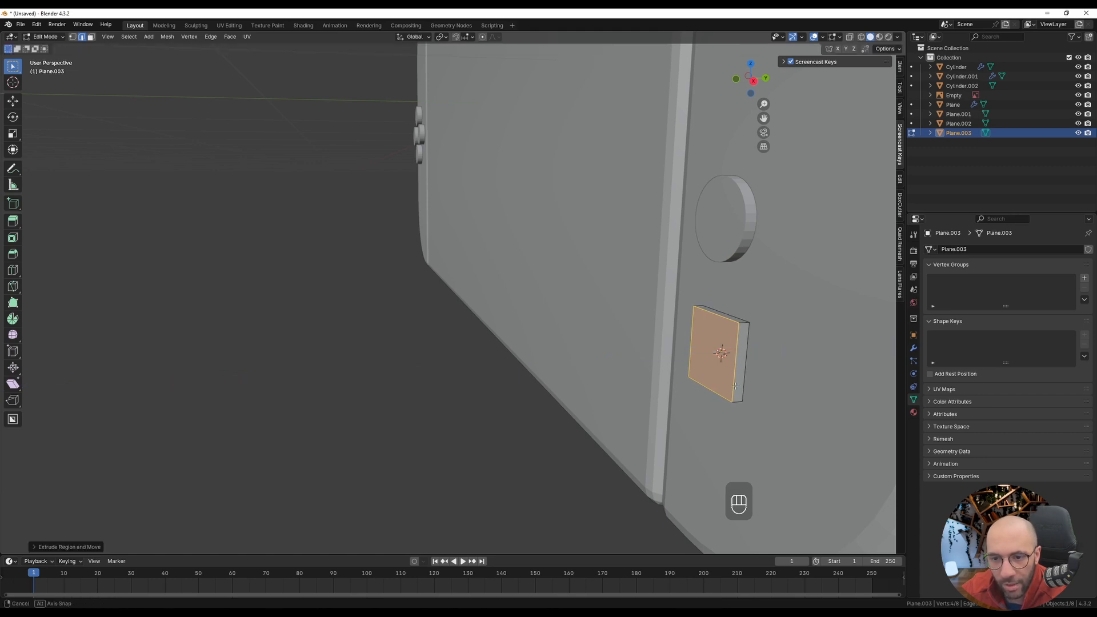
pyautogui.moveTo(714, 389); pyautogui.dragTo(723, 384, button='middle')
pyautogui.press('Tab')
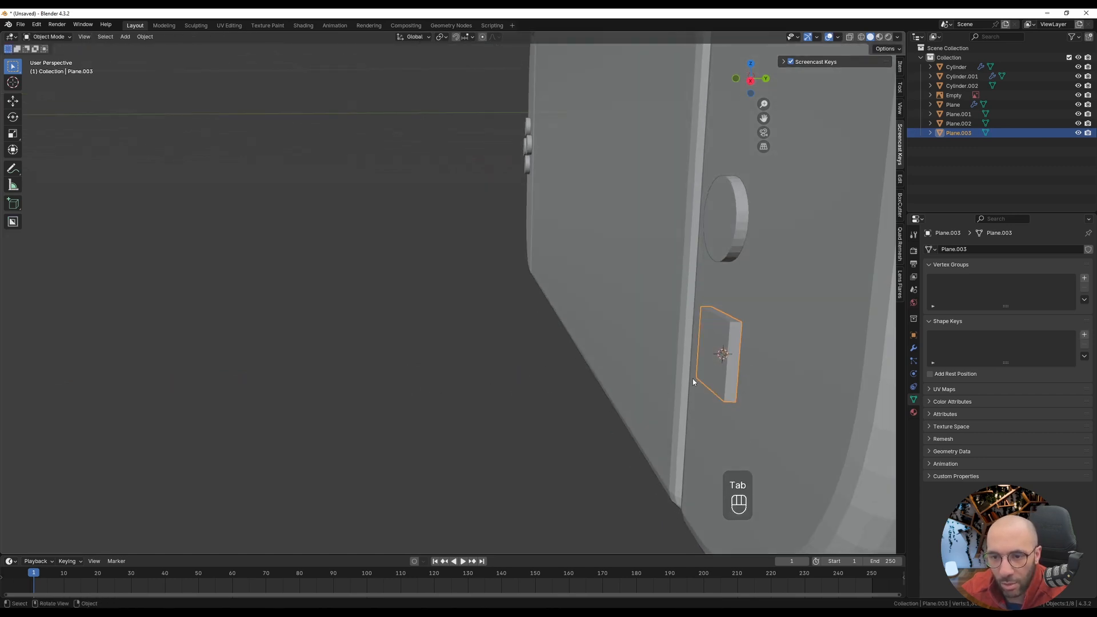
# - Move the square button block about 0.013 m along Y, back into the right controller
pyautogui.press('g')
pyautogui.press('y')
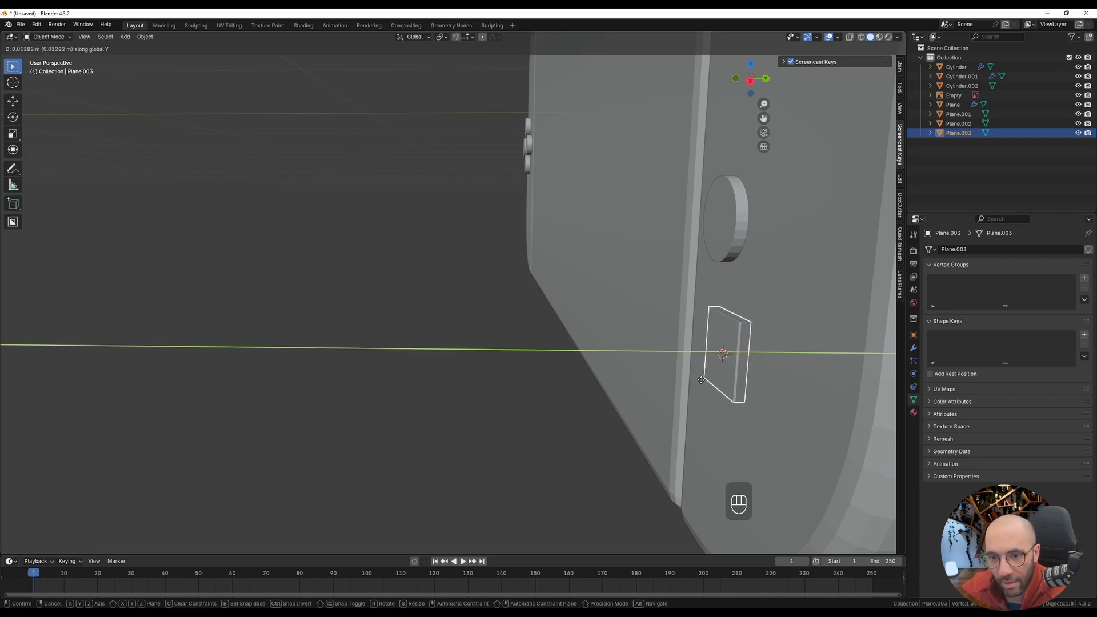
pyautogui.click(701, 380)
pyautogui.scroll(-2, 703, 377)
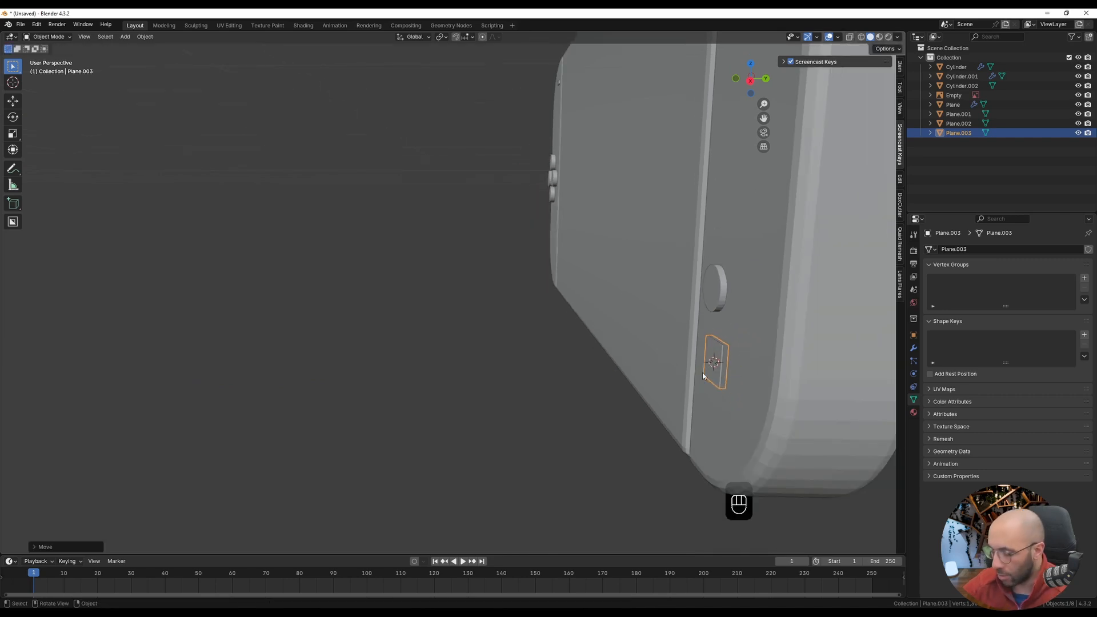
# - In front view, duplicate the square button block and place the copy on the left controller below the direction buttons
pyautogui.press('KP_1')
pyautogui.scroll(-5, 703, 375)
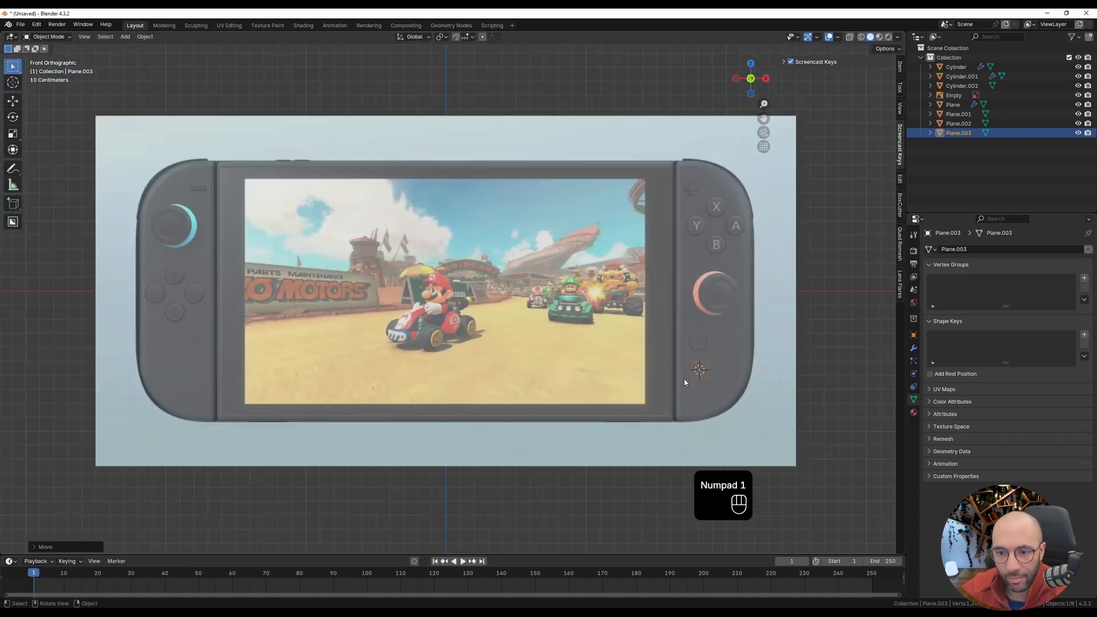
pyautogui.keyDown('ctrl'); pyautogui.scroll(-3, 684, 379); pyautogui.keyUp('ctrl')
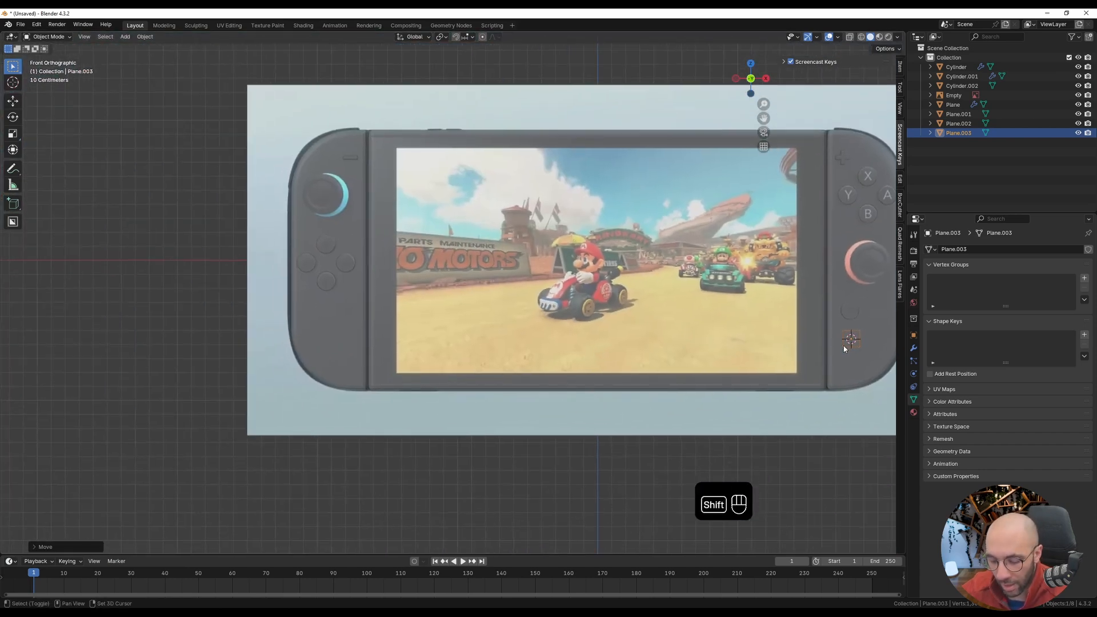
pyautogui.hotkey('shift', 'd')
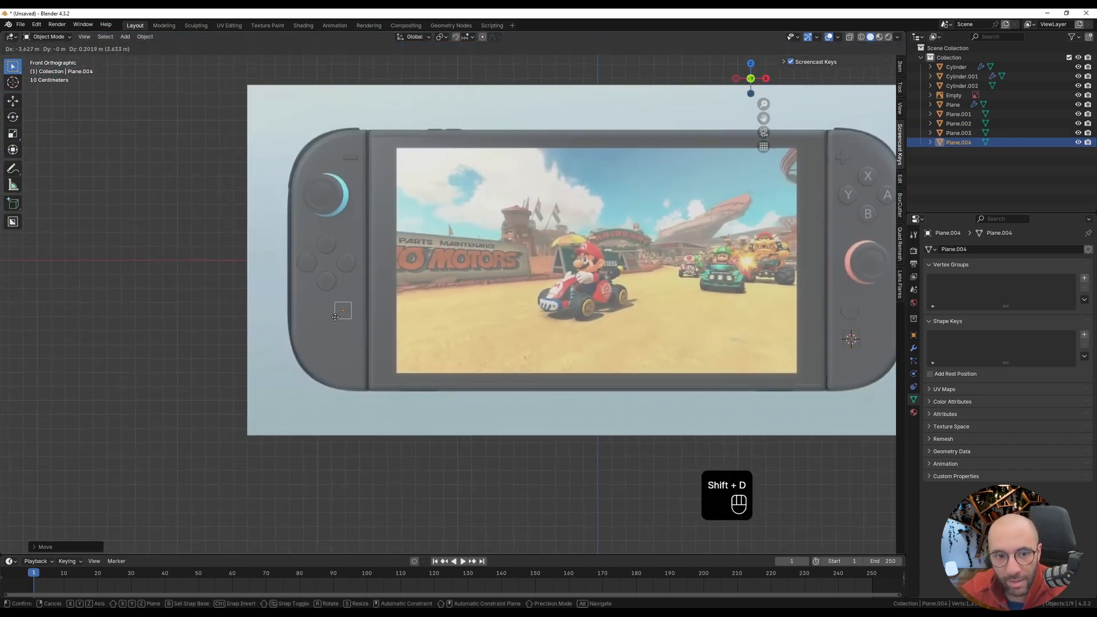
pyautogui.click(337, 315)
pyautogui.scroll(5, 337, 316)
pyautogui.scroll(4, 337, 316)
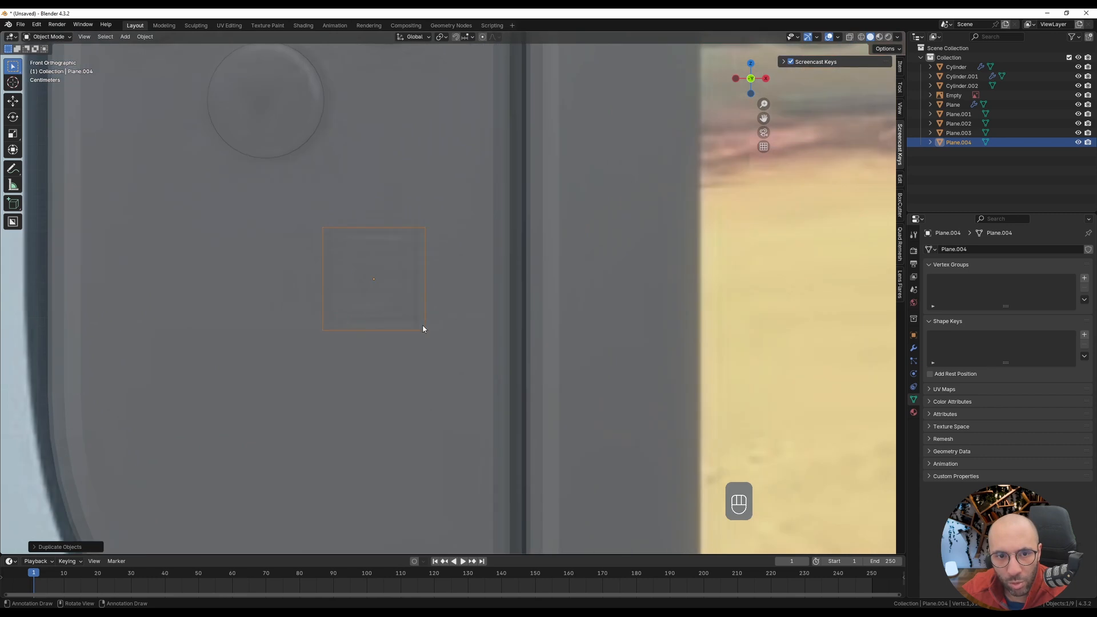
# - Scale the copy down slightly to fit the left controller's square button, apply its transforms, and deselect it
pyautogui.press('g')
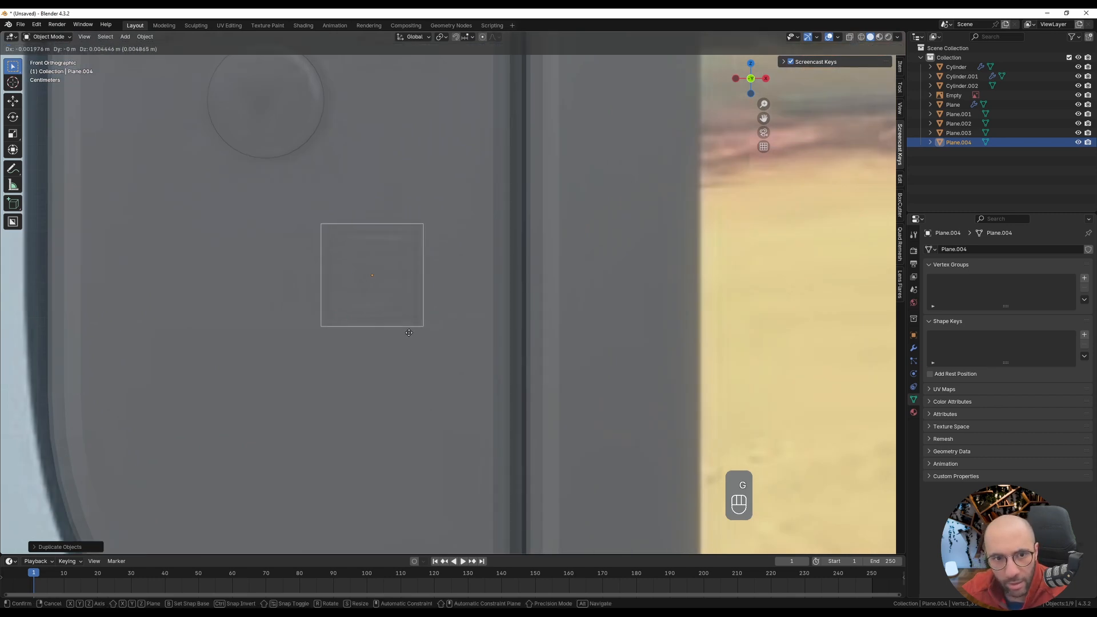
pyautogui.click(407, 333)
pyautogui.press('s')
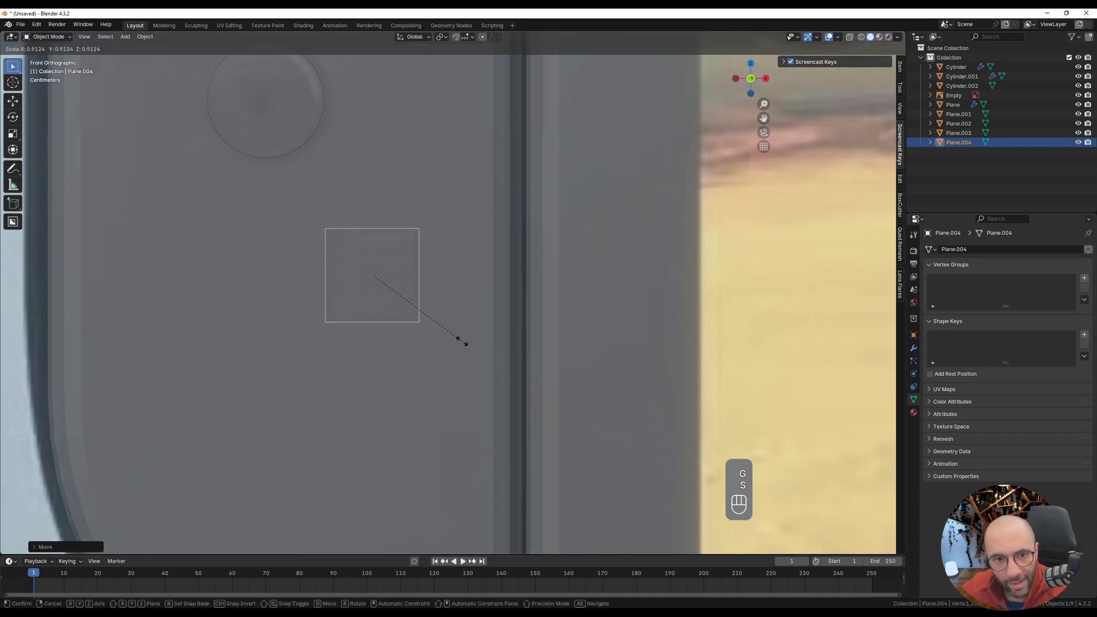
pyautogui.click(455, 337)
pyautogui.press('g')
pyautogui.press('s')
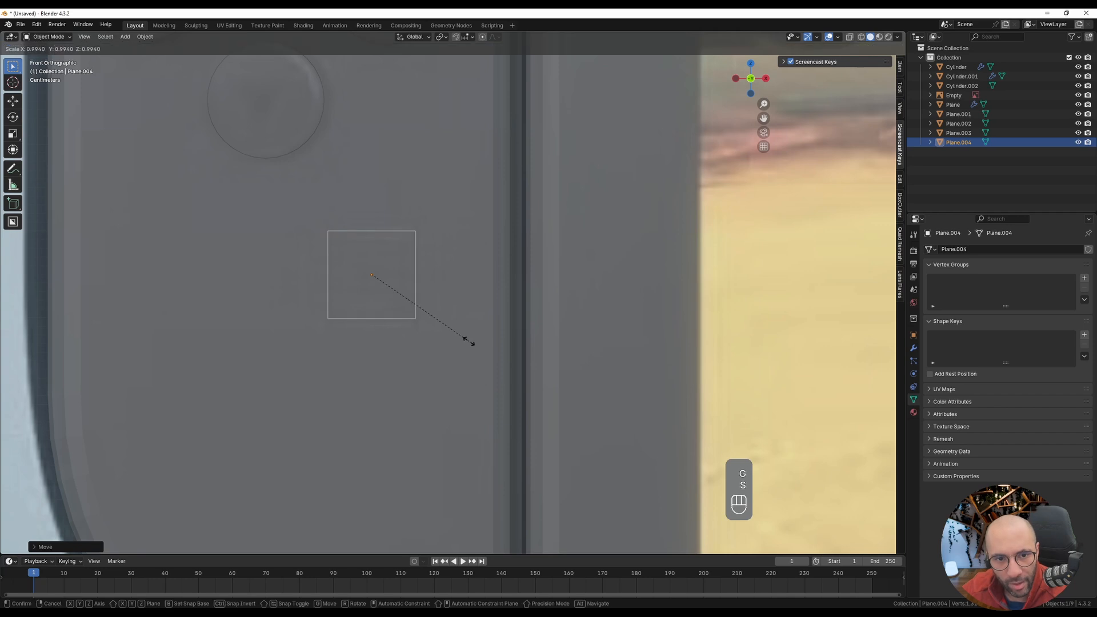
pyautogui.press('g')
pyautogui.click(468, 343)
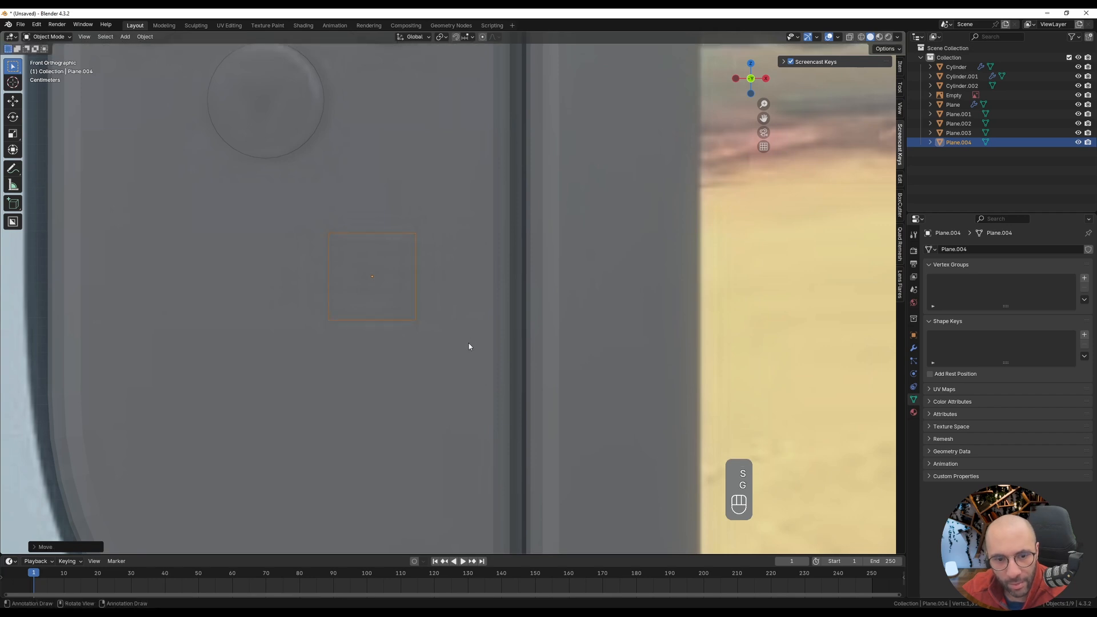
pyautogui.hotkey('ctrl', 'a')
pyautogui.click(433, 326)
pyautogui.moveTo(433, 327); pyautogui.dragTo(496, 343, button='middle')
pyautogui.click(320, 372)
pyautogui.scroll(-8, 413, 360)
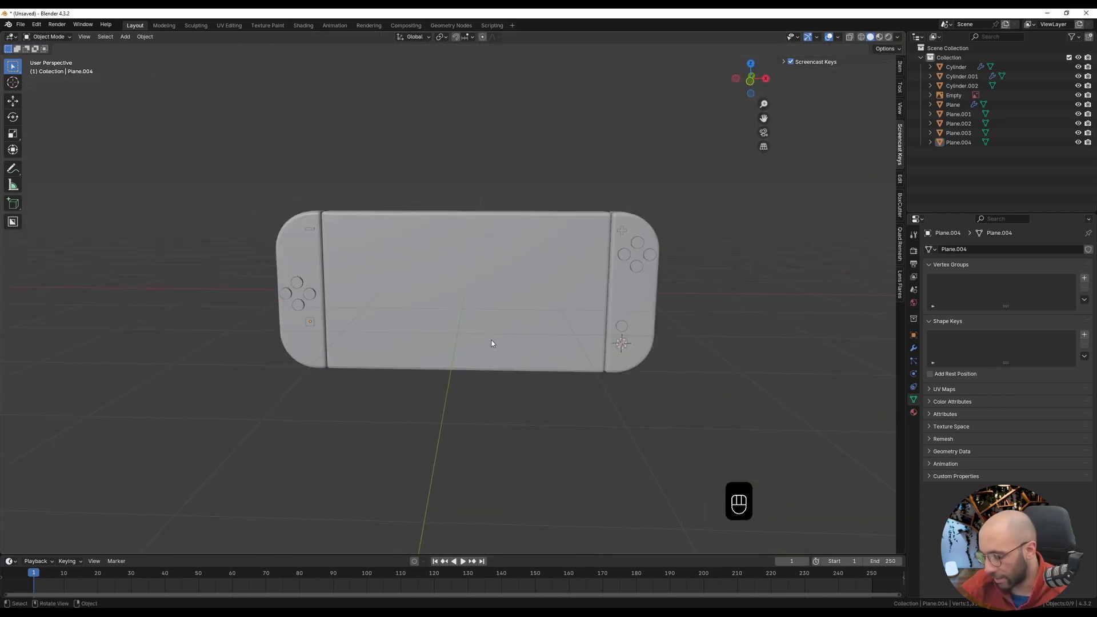
# - In front view, place the 3D cursor at the centre of the right thumbstick and add a UV Sphere there
pyautogui.press('KP_1')
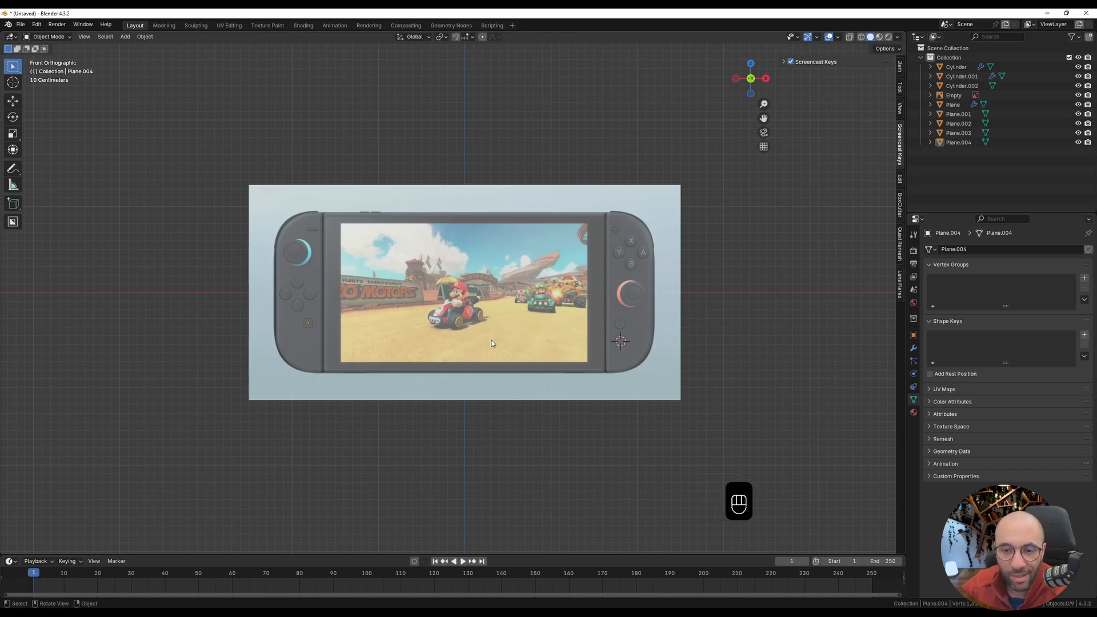
pyautogui.scroll(6, 491, 342)
pyautogui.keyDown('shift'); pyautogui.moveTo(694, 315); pyautogui.dragTo(602, 316, button='middle'); pyautogui.keyUp('shift')
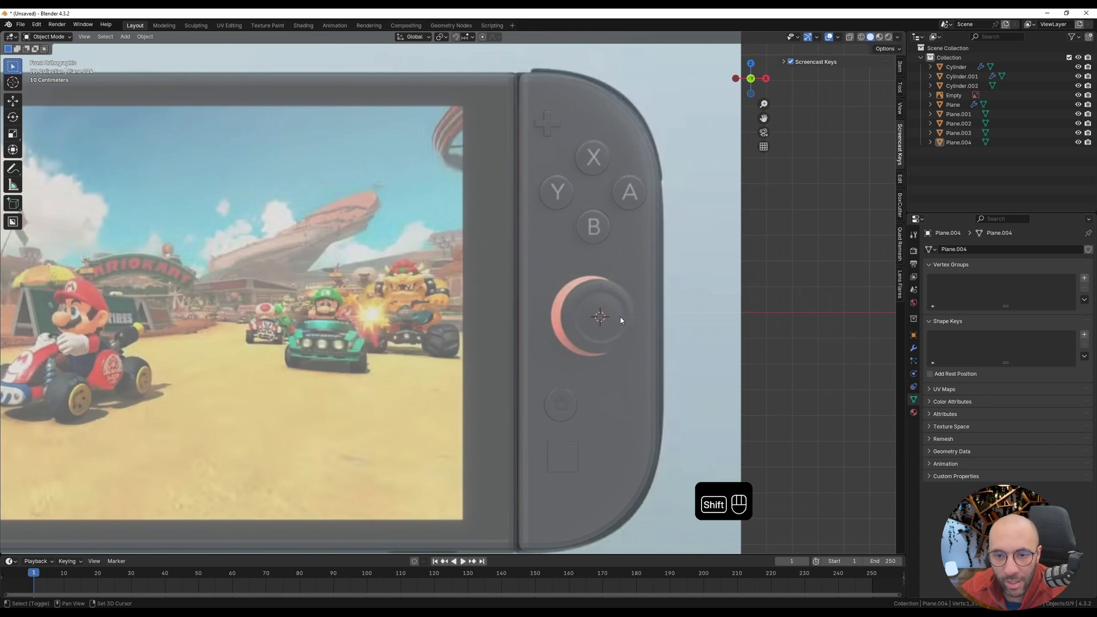
pyautogui.hotkey('shift', 'a')
pyautogui.write('uv')
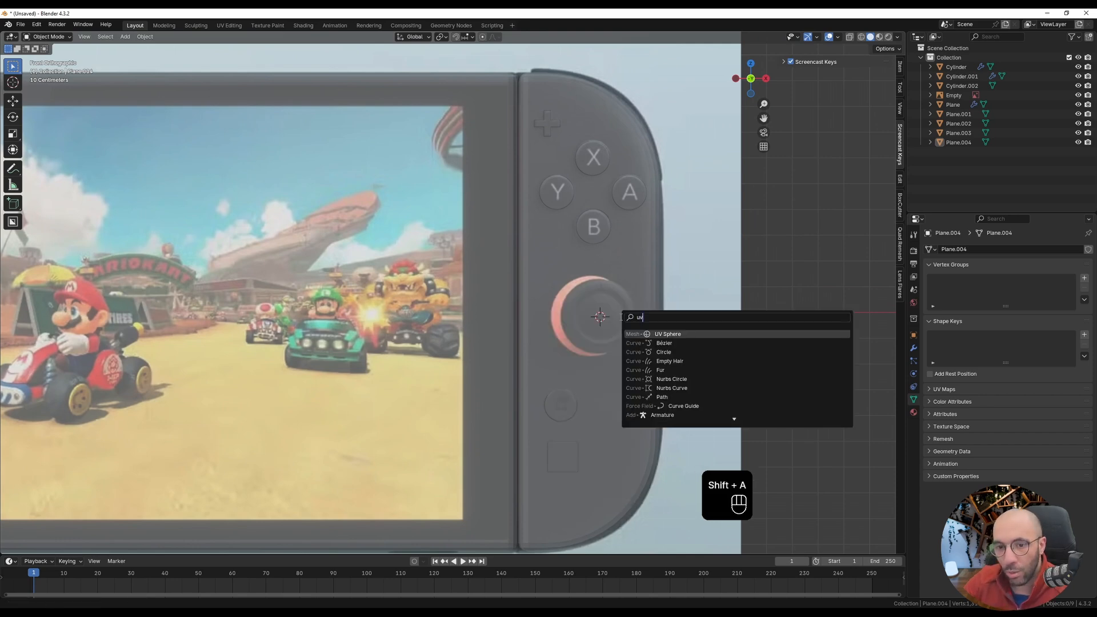
pyautogui.press('Return')
pyautogui.moveTo(621, 320)
pyautogui.mouseDown(button='middle')
pyautogui.moveTo(674, 287)
pyautogui.moveTo(621, 303)
pyautogui.mouseUp(button='middle')
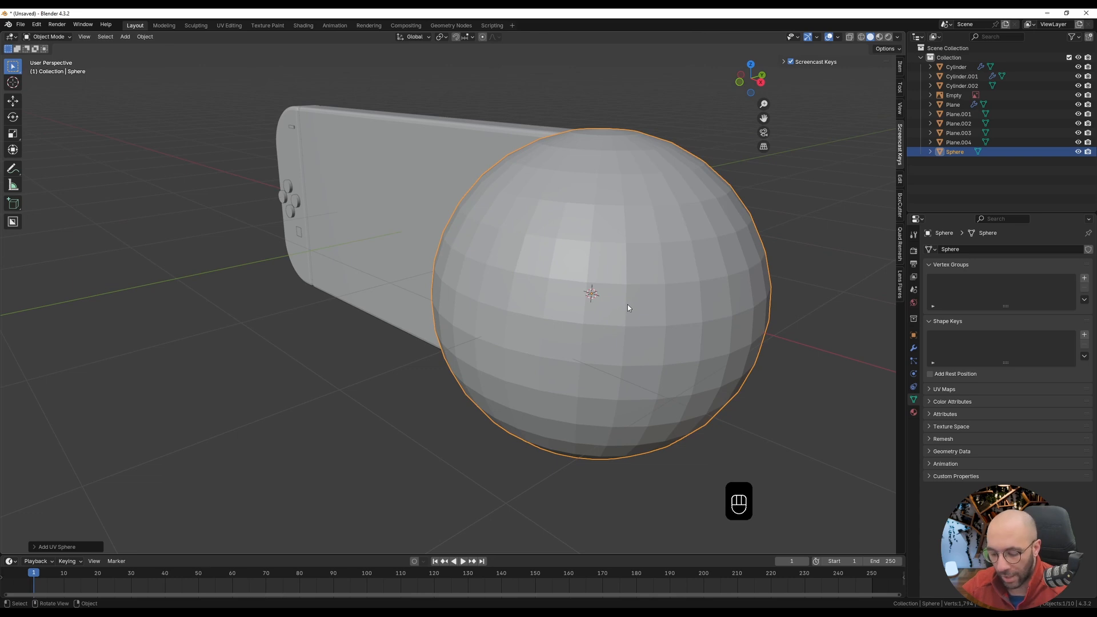
# - Rotate the sphere 90° around X and scale it down to roughly the size of the thumbstick
pyautogui.write('rx90')
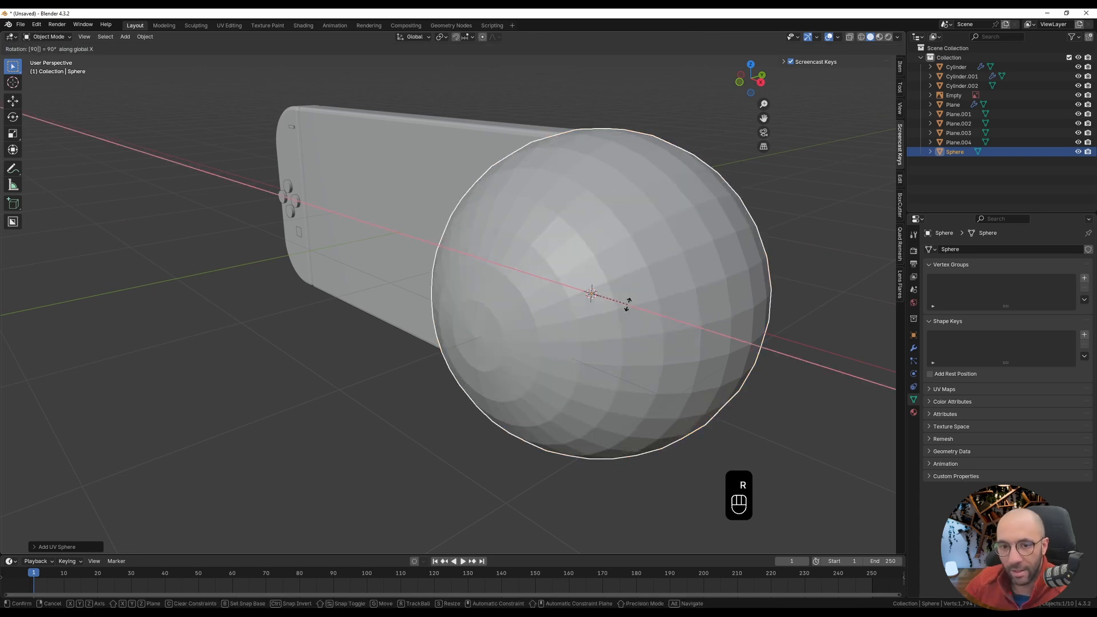
pyautogui.press('Return')
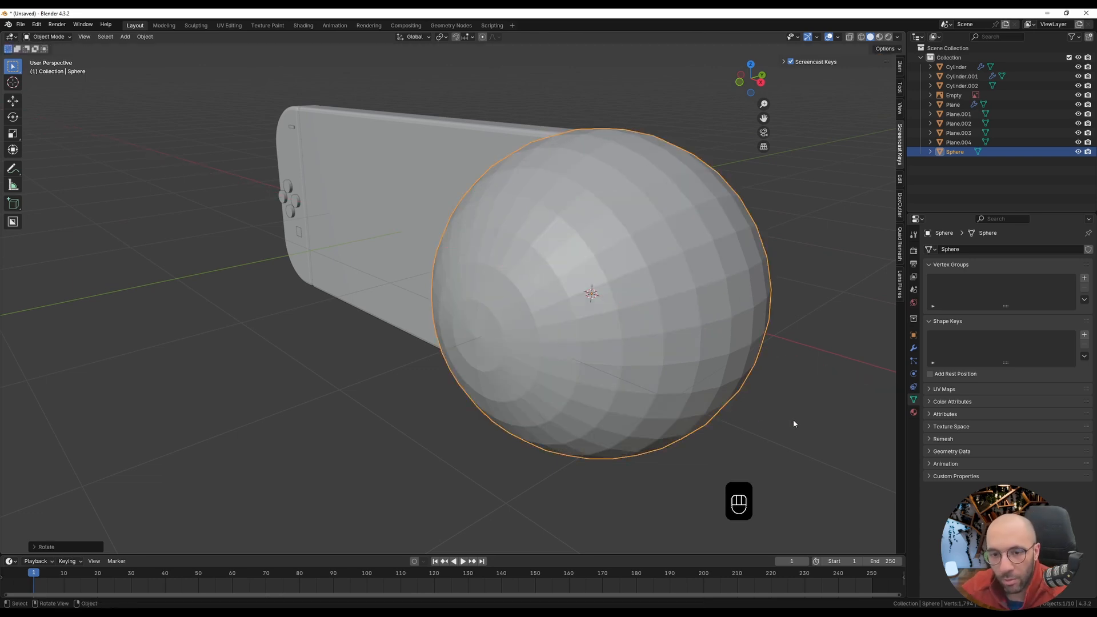
pyautogui.press('s')
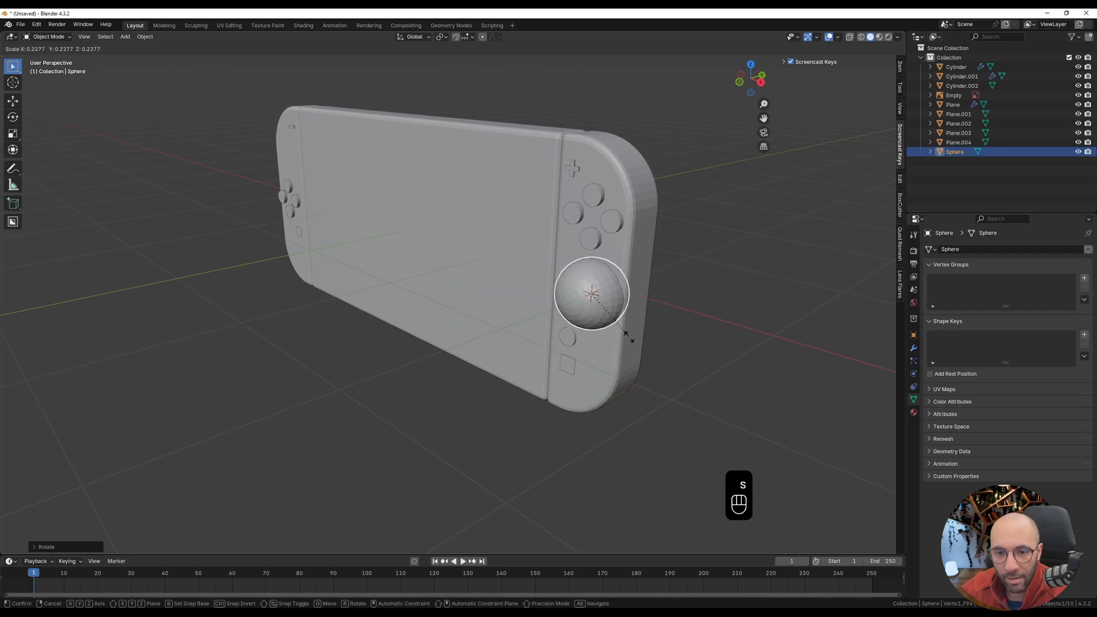
pyautogui.click(605, 321)
# - In front view, scale the sphere up and nudge it to match the right thumbstick's cap in the reference
pyautogui.press('KP_1')
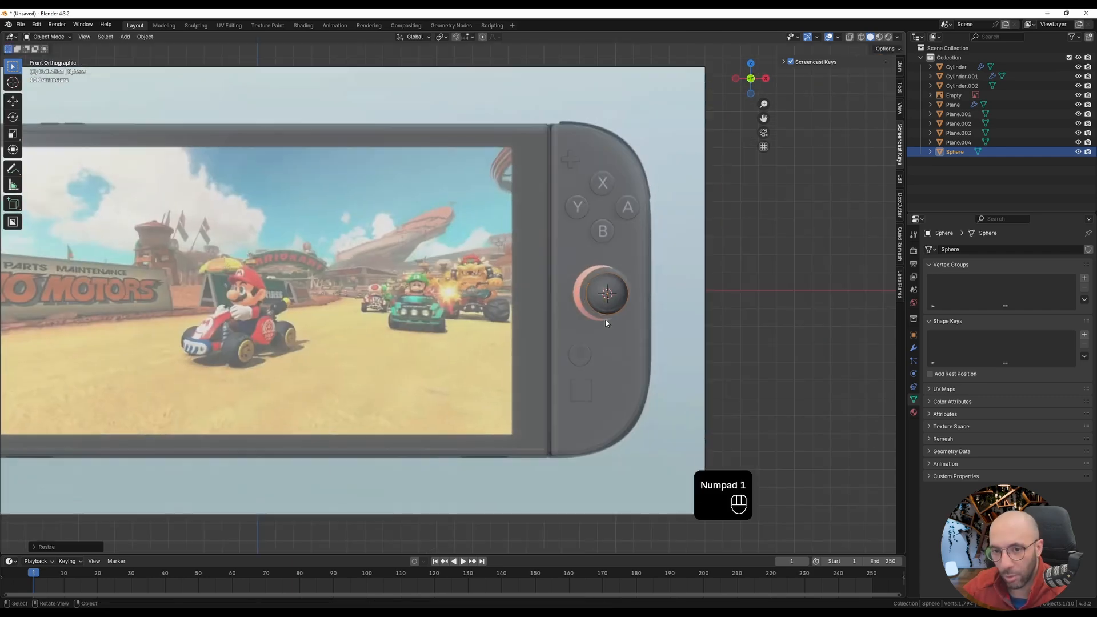
pyautogui.scroll(2, 613, 304)
pyautogui.scroll(2, 646, 308)
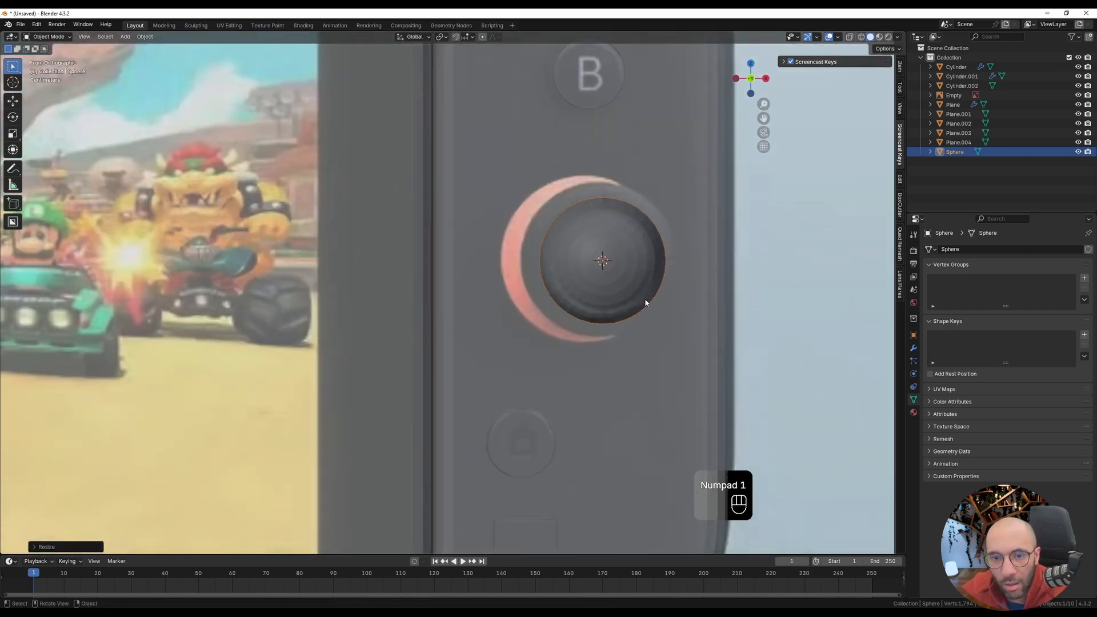
pyautogui.press('s')
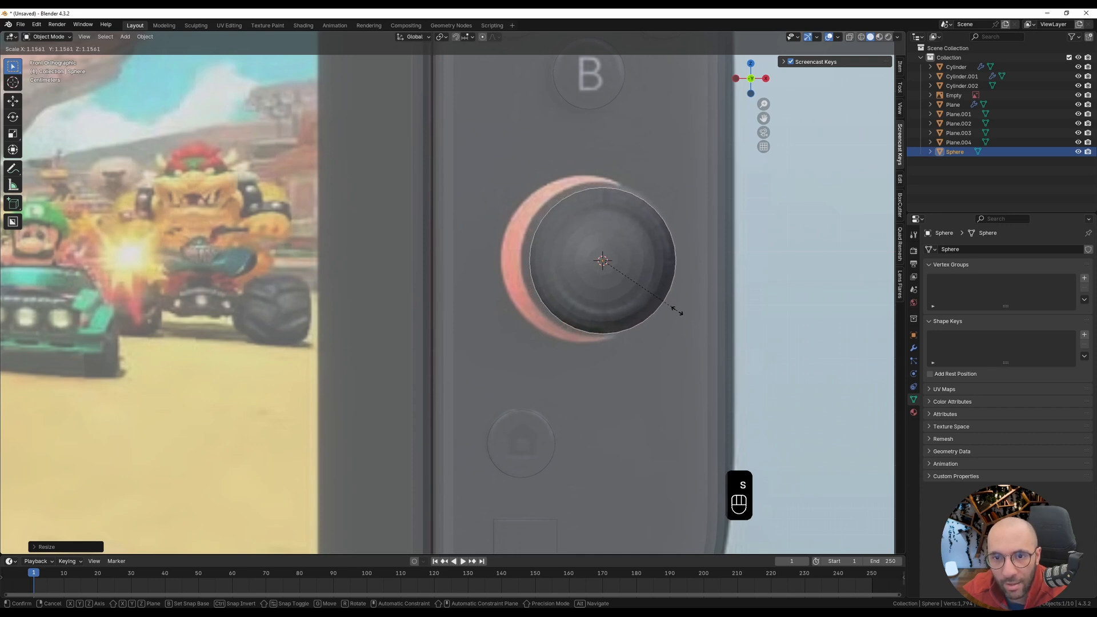
pyautogui.click(683, 312)
pyautogui.press('g')
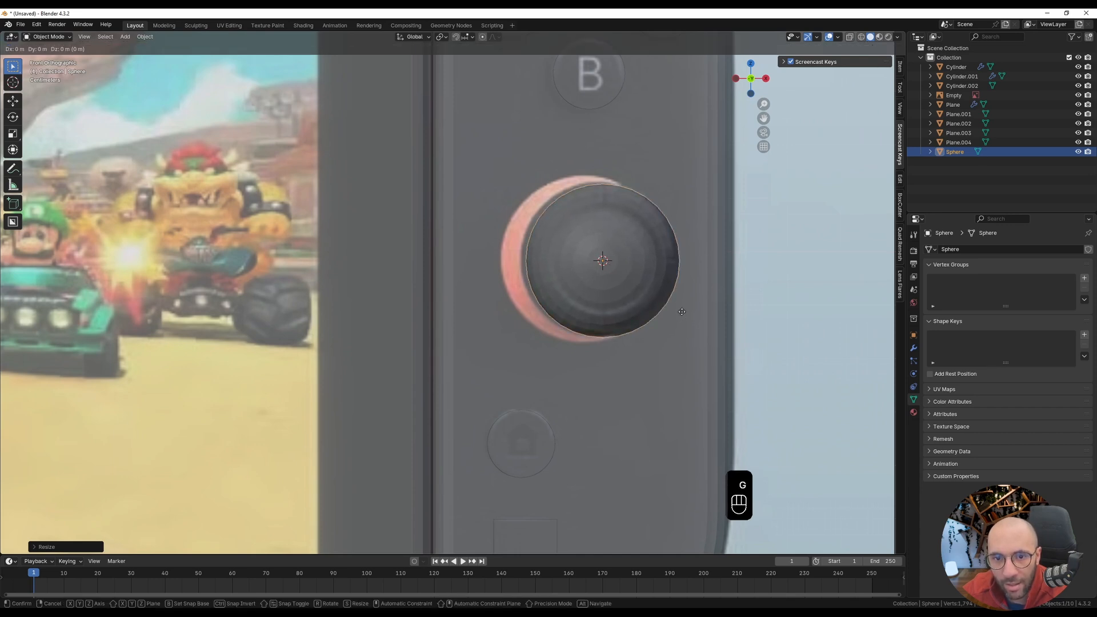
pyautogui.click(679, 313)
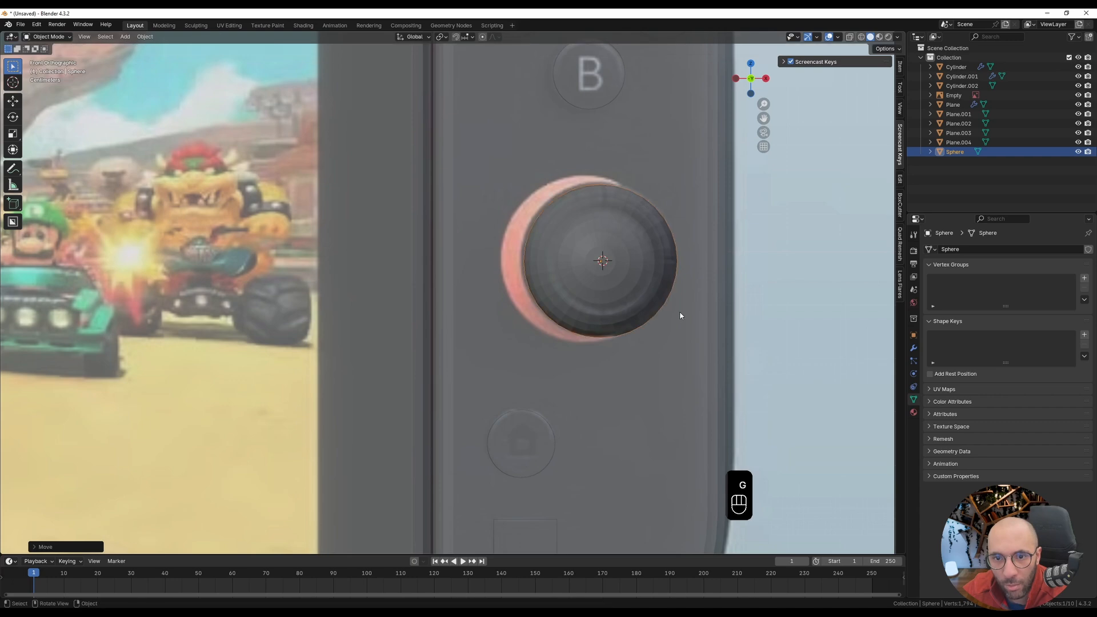
pyautogui.moveTo(615, 334)
pyautogui.mouseDown(button='middle')
pyautogui.moveTo(622, 320)
pyautogui.moveTo(542, 325)
pyautogui.moveTo(606, 330)
pyautogui.mouseUp(button='middle')
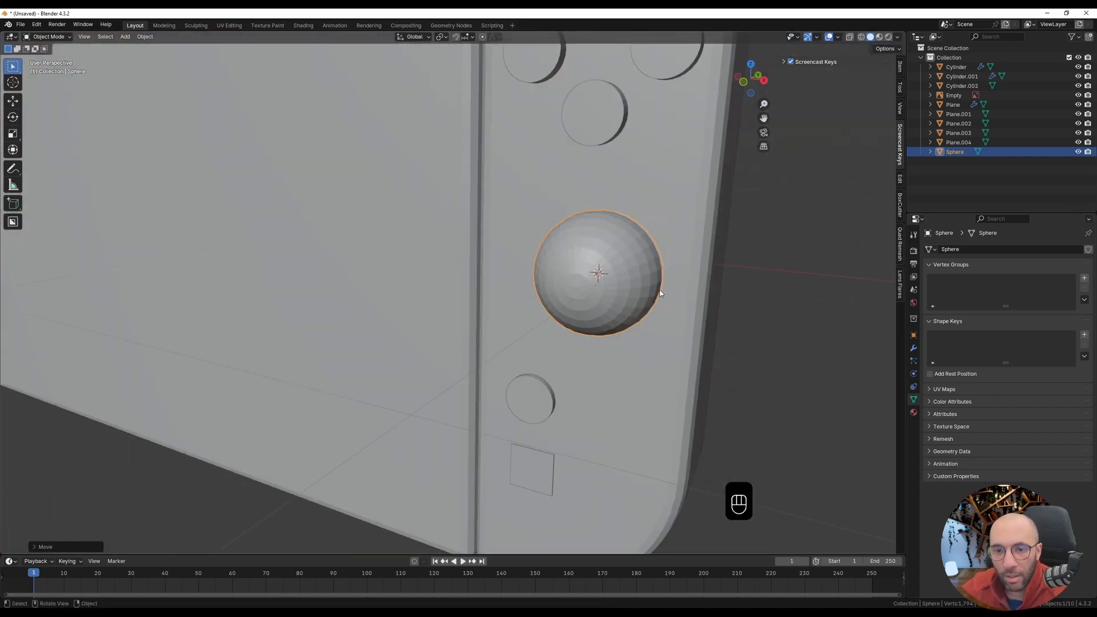
# - Apply the rotation and scale of the right thumbstick's sphere
pyautogui.hotkey('ctrl', 'a')
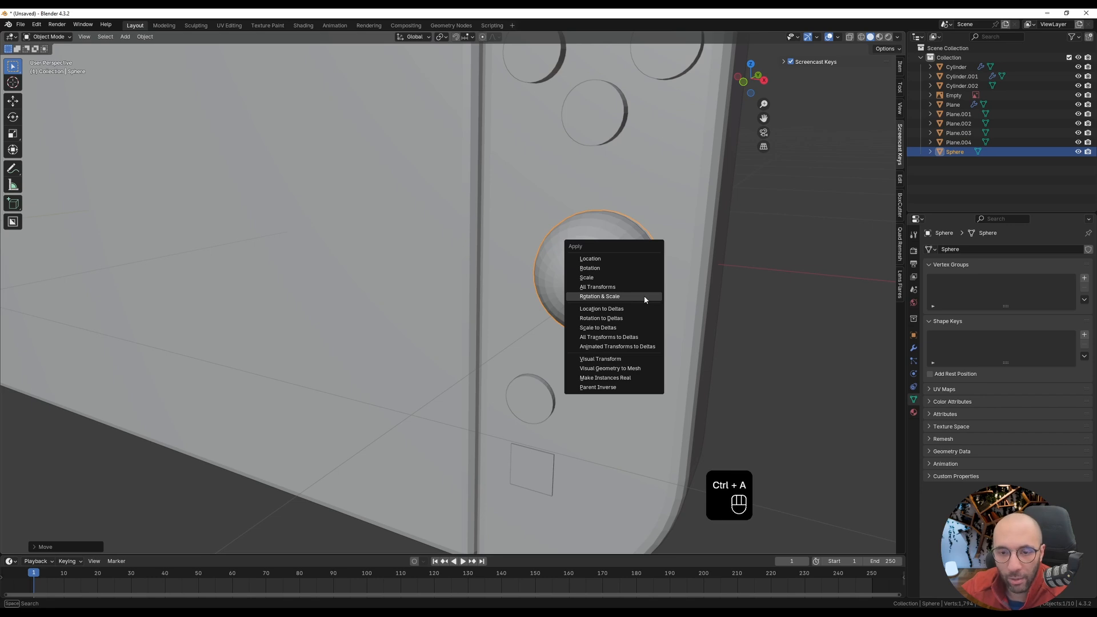
pyautogui.click(644, 299)
pyautogui.scroll(2, 577, 289)
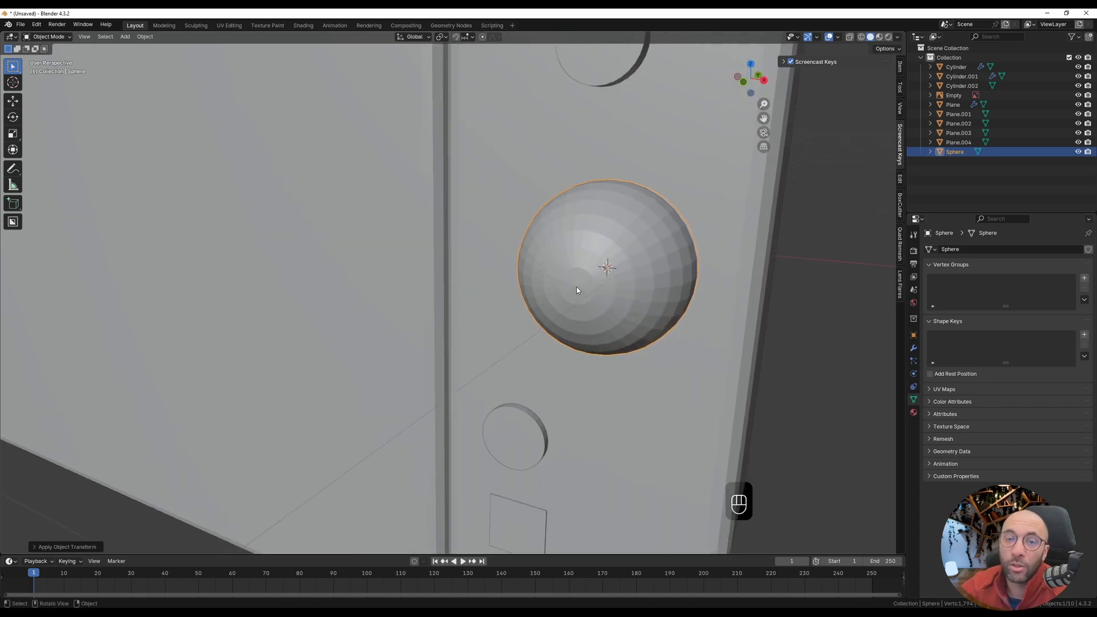
# - Edit the sphere's mesh in vertex selection mode and select the single pole vertex at its front
pyautogui.press('Tab')
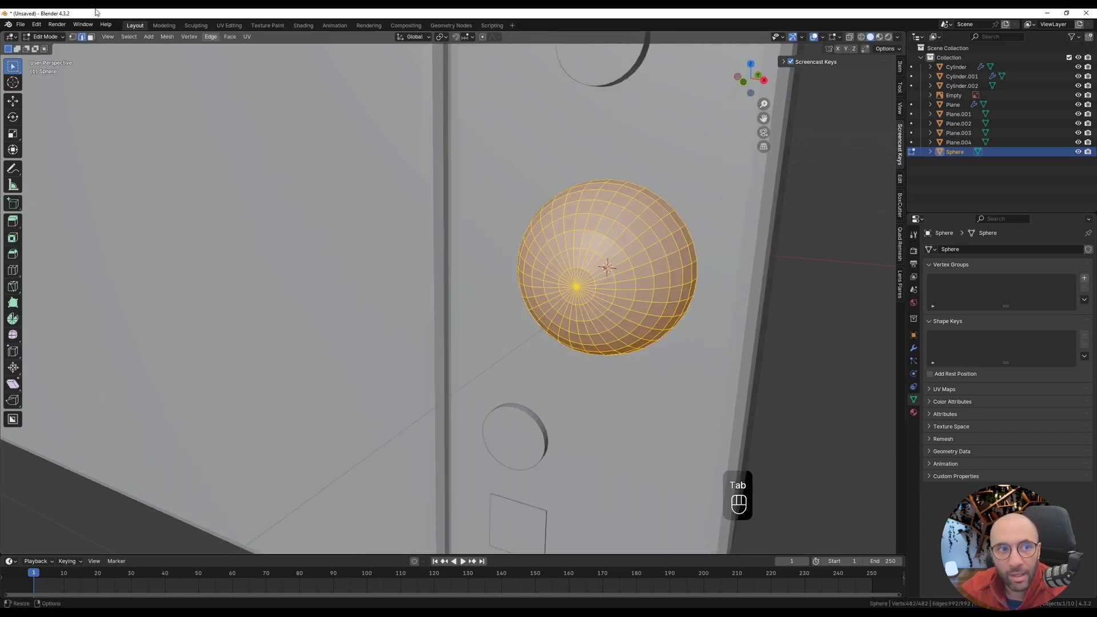
pyautogui.click(72, 37)
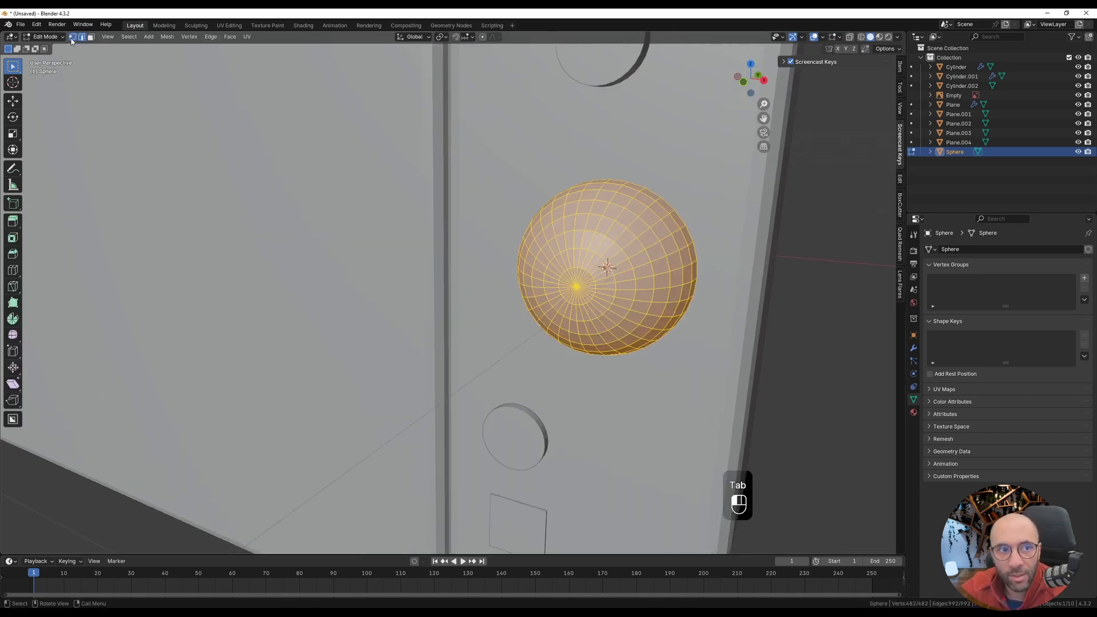
pyautogui.click(575, 287)
pyautogui.moveTo(575, 287); pyautogui.dragTo(475, 53, button='middle')
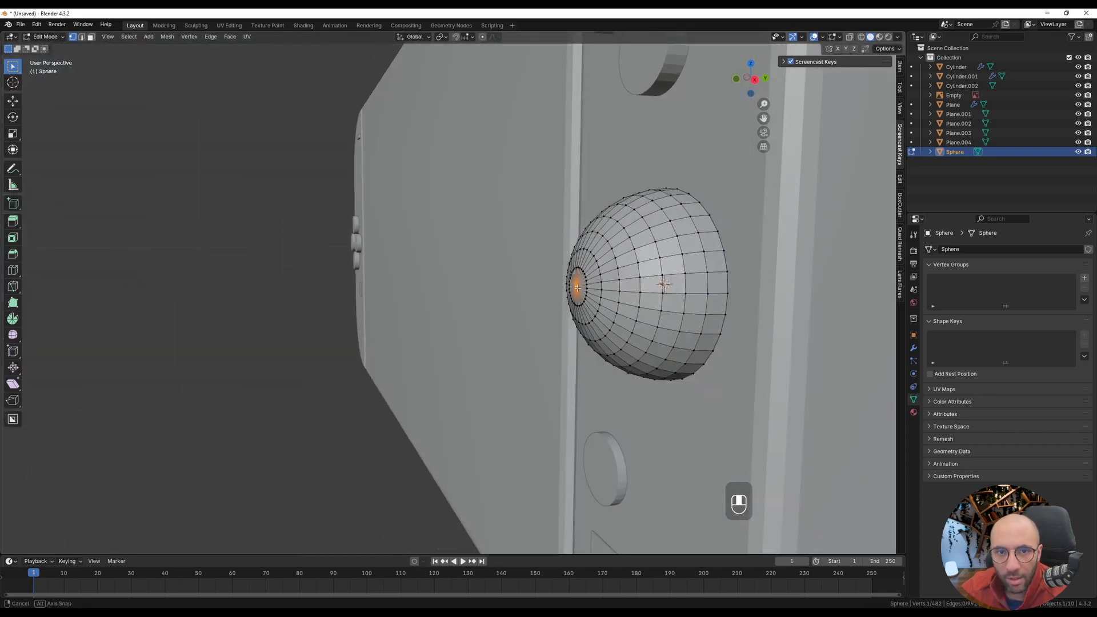
# - Turn on proportional editing and set its falloff to Constant
pyautogui.click(483, 38)
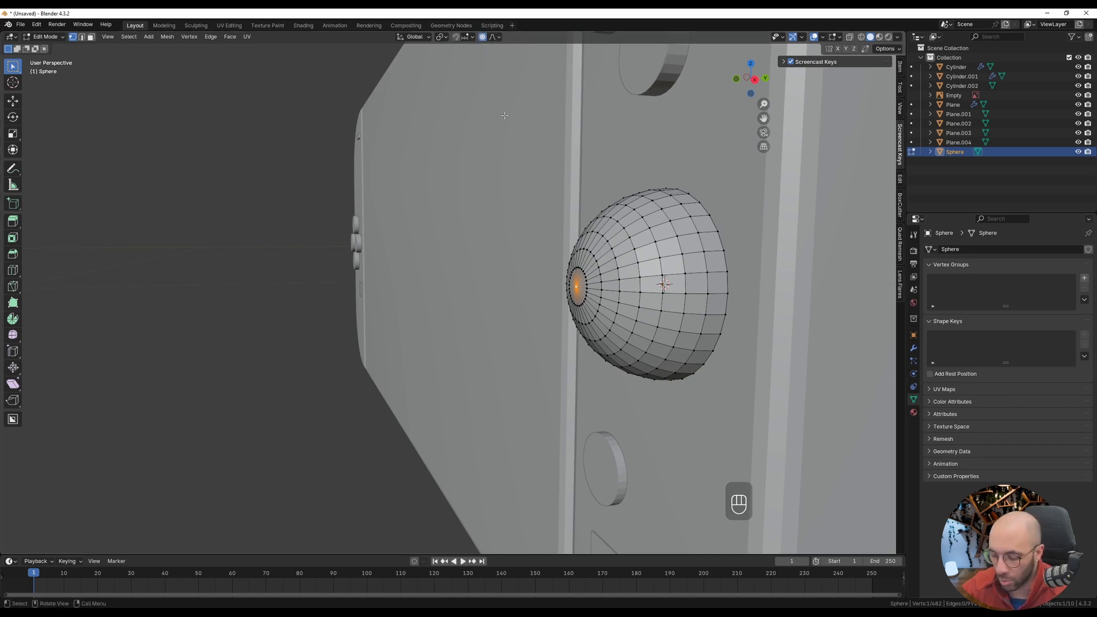
pyautogui.press('o')
pyautogui.press('o')
pyautogui.press('o')
pyautogui.press('o')
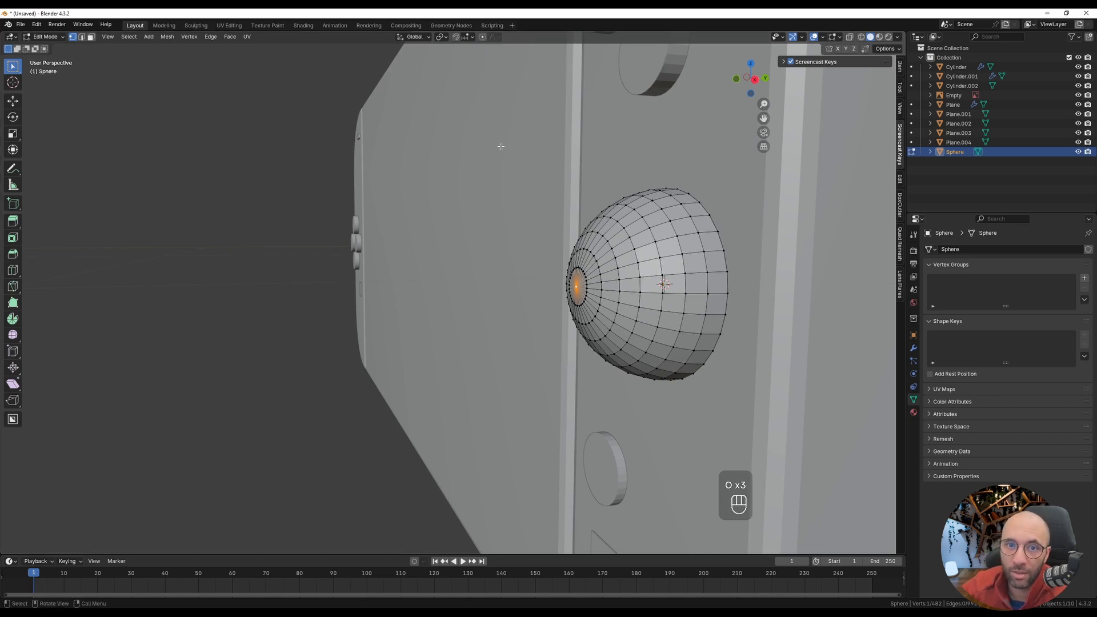
pyautogui.click(498, 37)
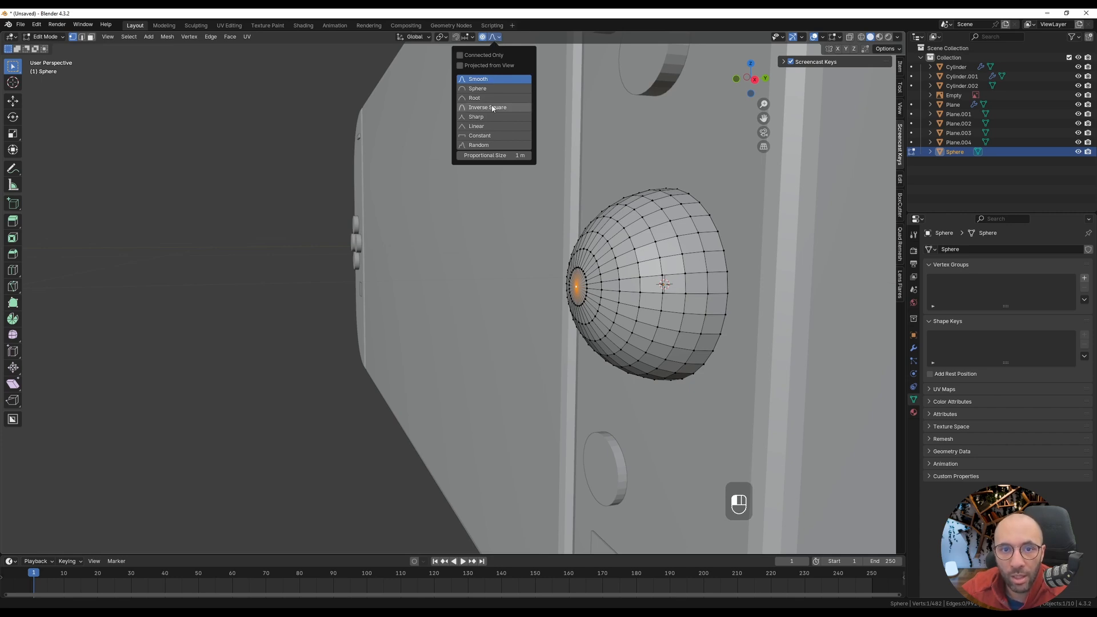
pyautogui.click(483, 137)
# - Push the pole vertex inward about 0.038 m along Y with a proportional size of about 0.11 m, recessing the thumbstick's front
pyautogui.moveTo(578, 350); pyautogui.dragTo(576, 339, button='middle')
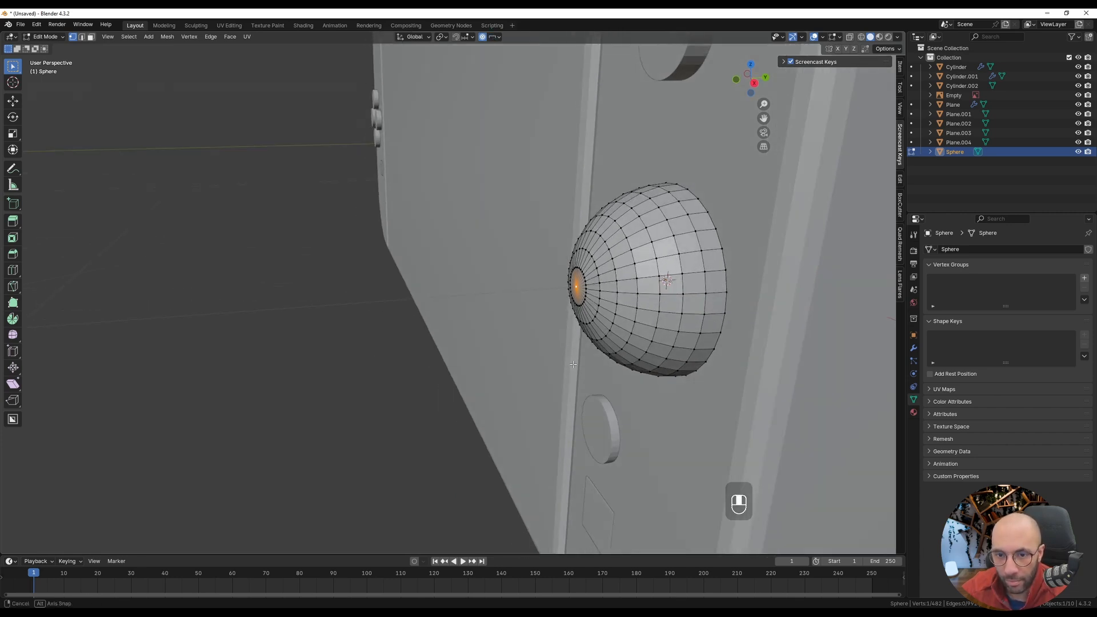
pyautogui.press('g')
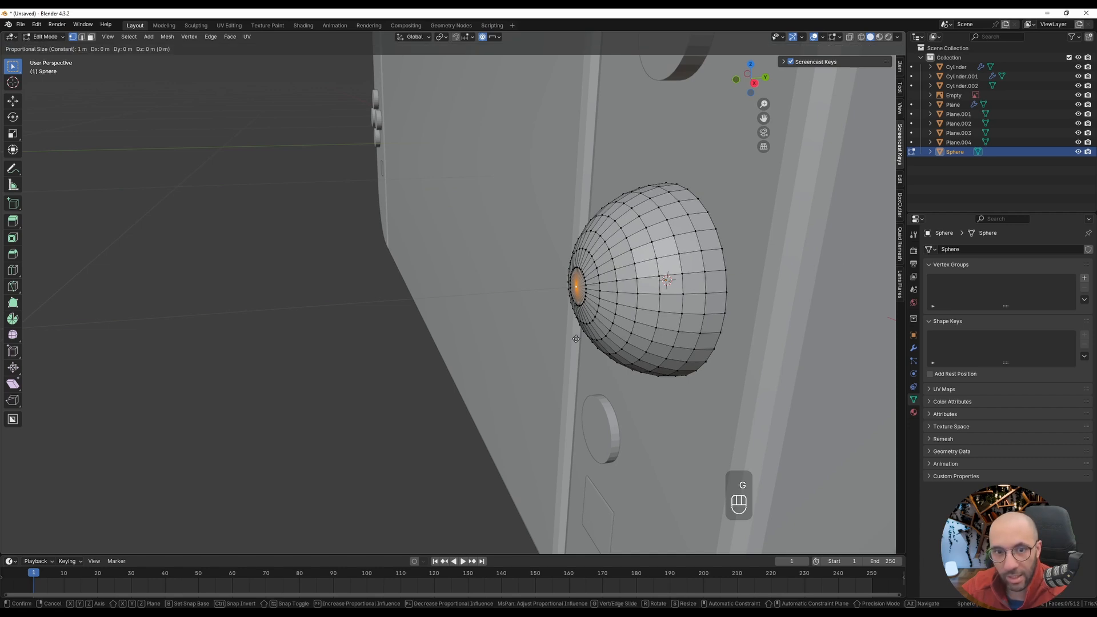
pyautogui.press('y')
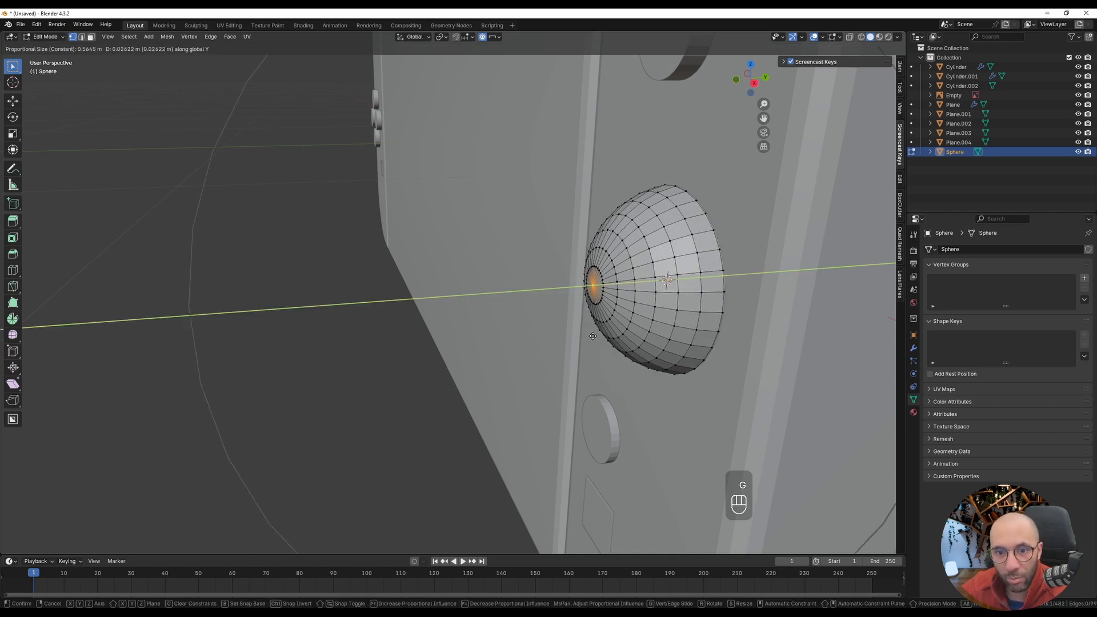
pyautogui.scroll(19, 593, 336)
pyautogui.scroll(2, 593, 336)
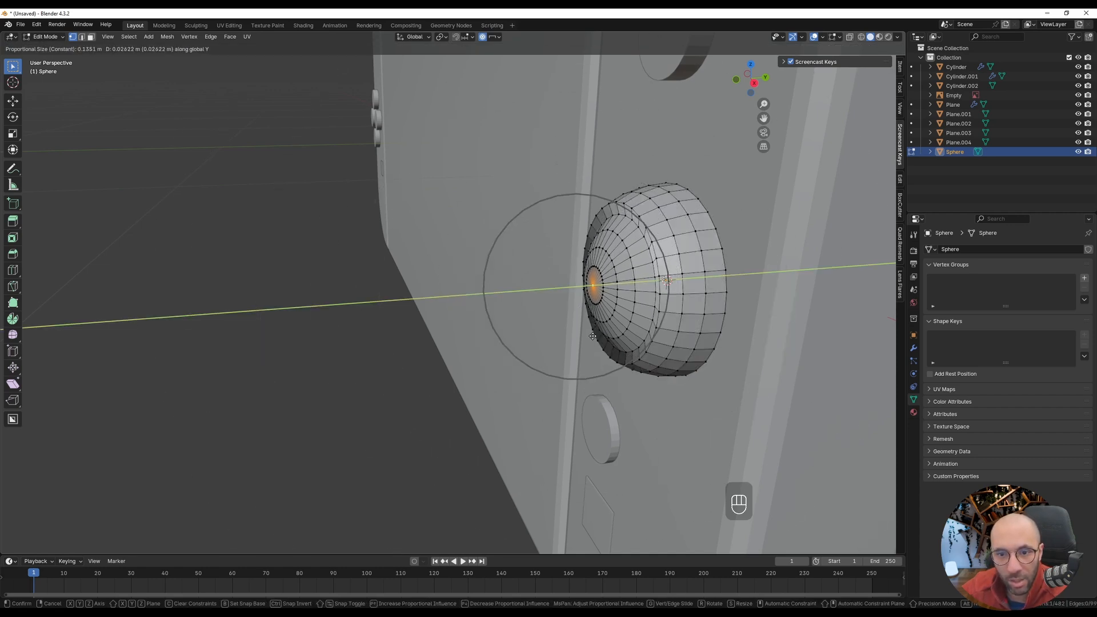
pyautogui.scroll(2, 593, 336)
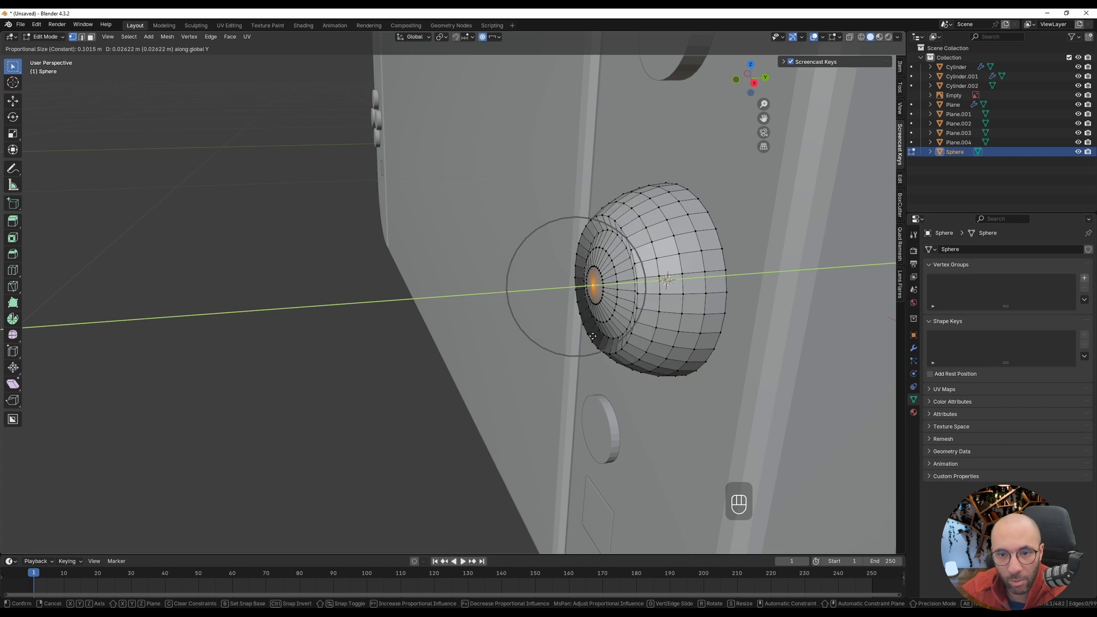
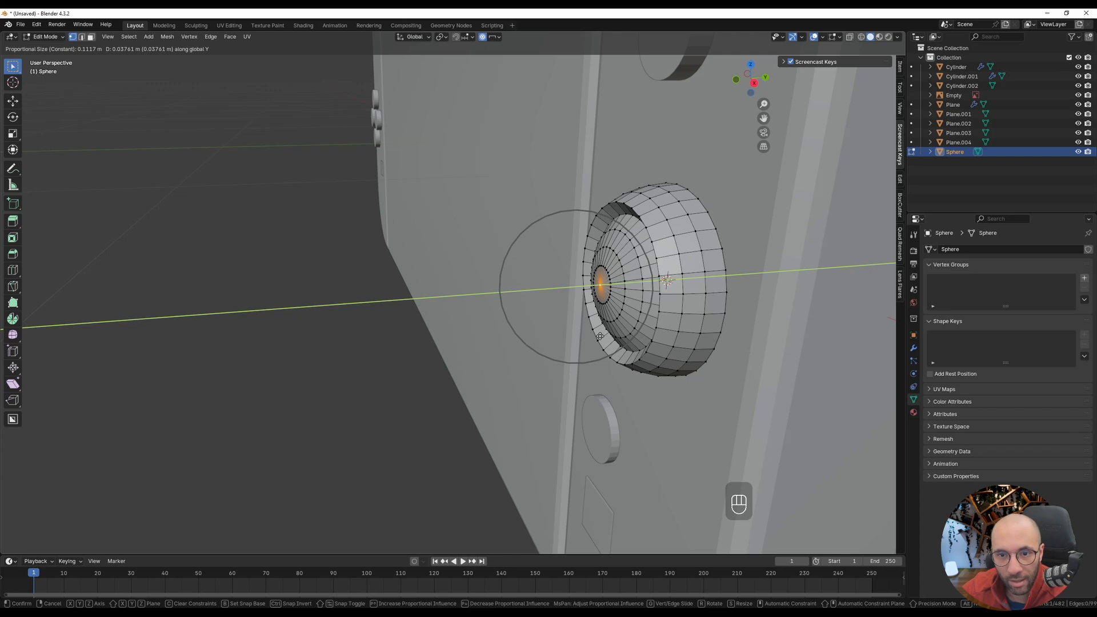
pyautogui.click(600, 337)
pyautogui.moveTo(599, 336); pyautogui.dragTo(667, 306, button='middle')
pyautogui.press('Tab')
pyautogui.moveTo(384, 312); pyautogui.dragTo(580, 332, button='middle')
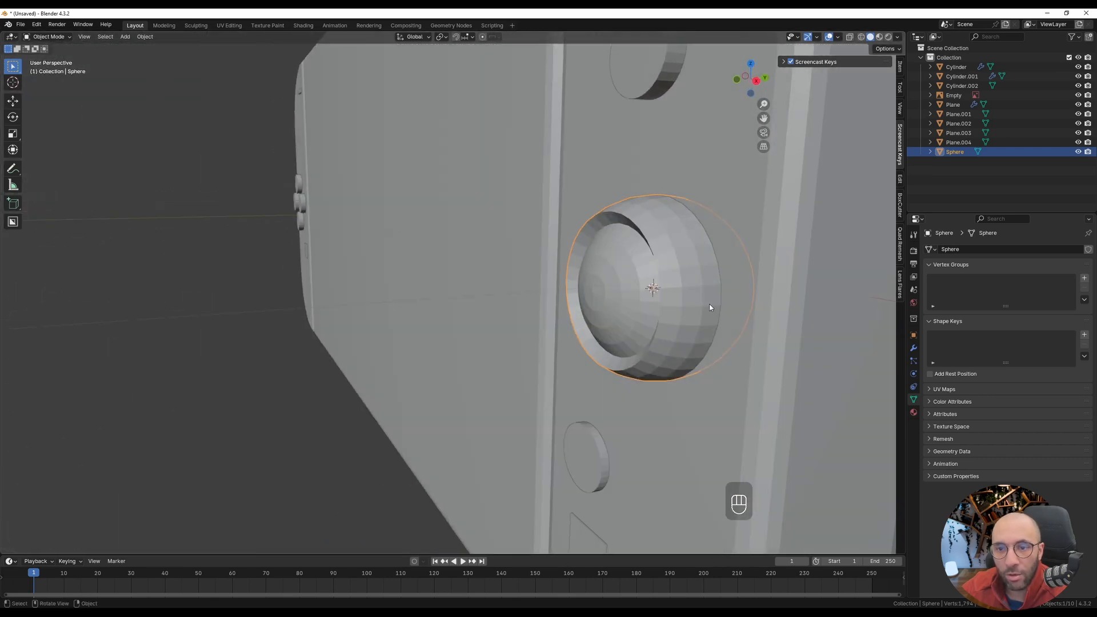
pyautogui.moveTo(686, 246); pyautogui.dragTo(696, 224, button='middle')
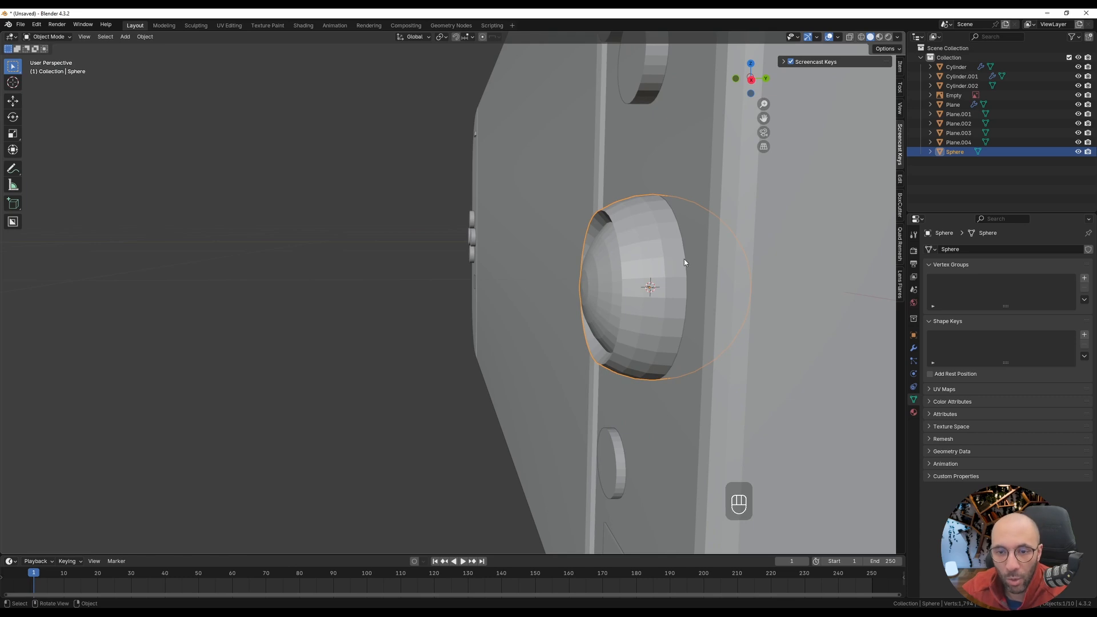
# - Isolate the sphere in local view and hide the vertical edge loop around its middle in Edit Mode
pyautogui.press('Tab')
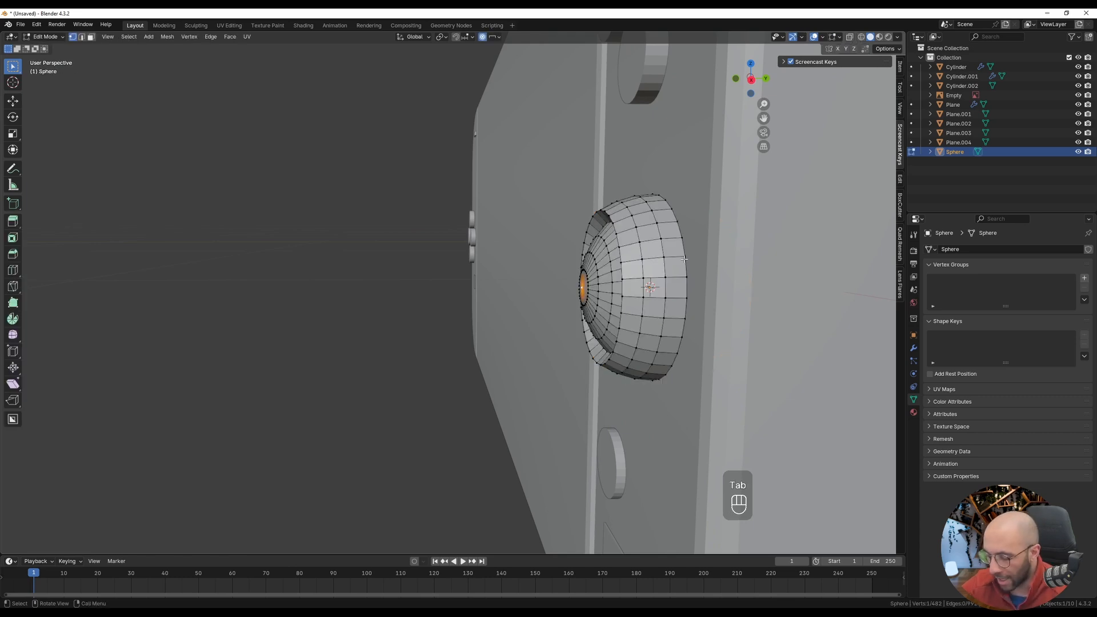
pyautogui.press('/')
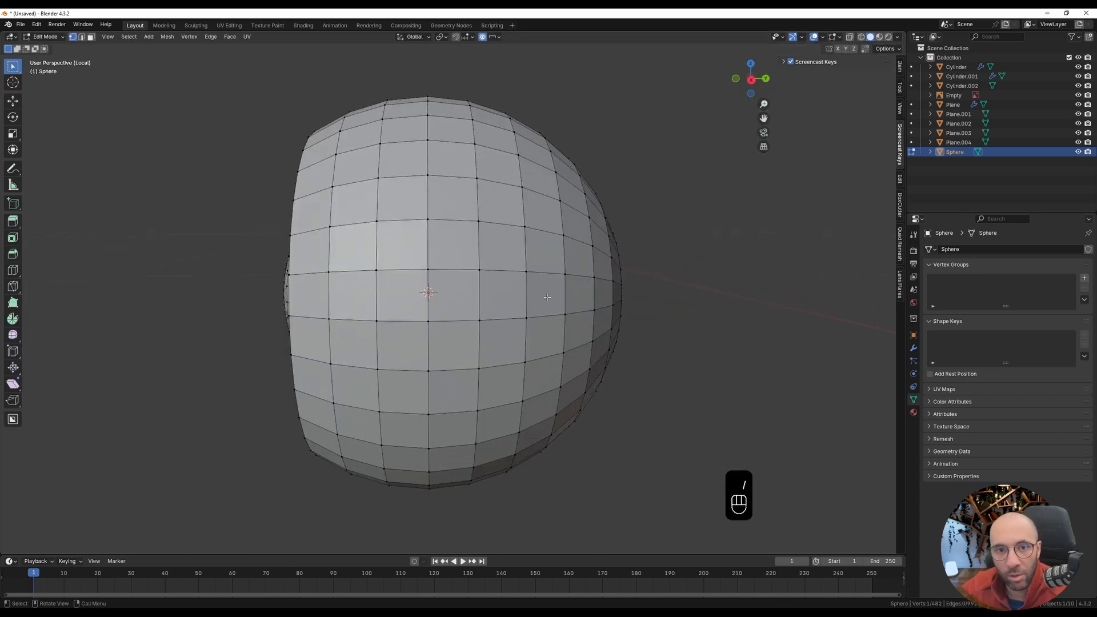
pyautogui.scroll(-2, 547, 297)
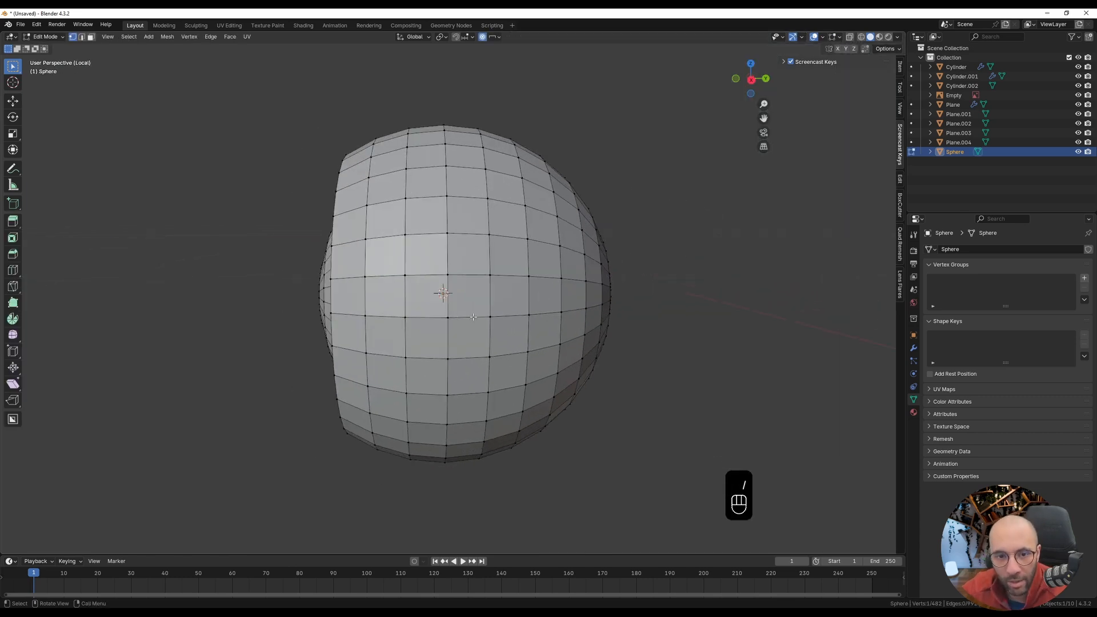
pyautogui.keyDown('alt'); pyautogui.click(447, 350); pyautogui.keyUp('alt')
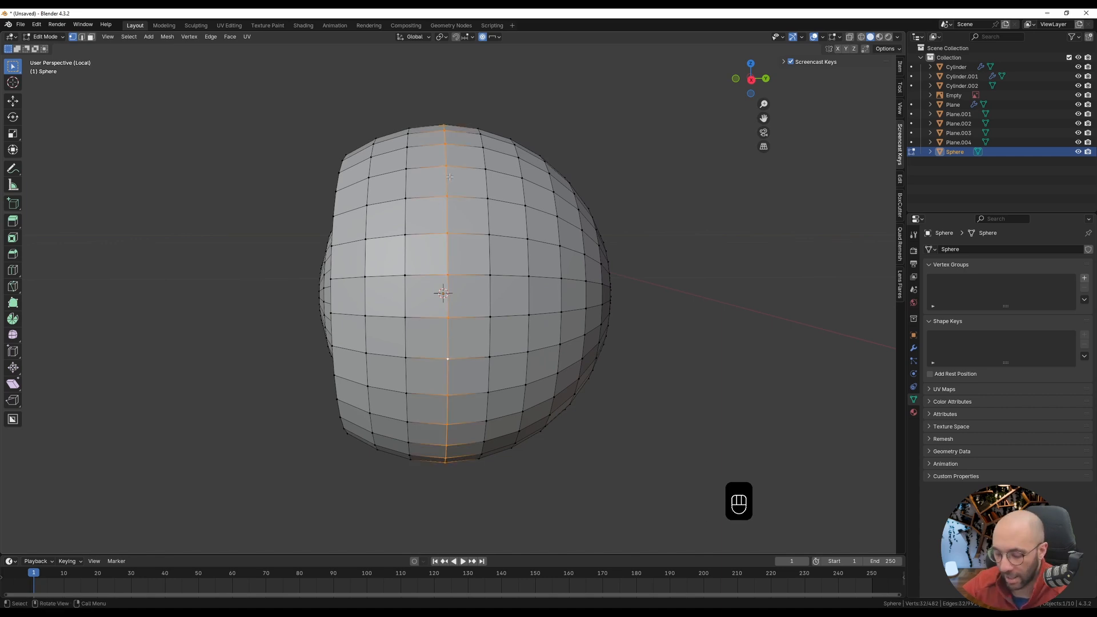
pyautogui.press('h')
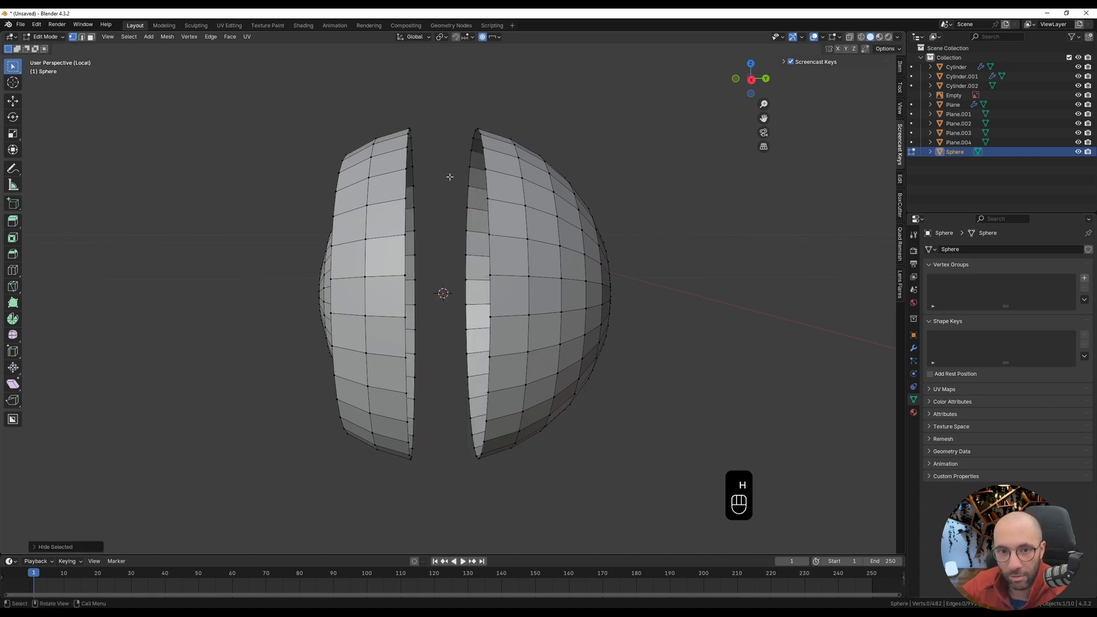
# - Select the sphere's linked back half, delete its vertices, and reveal the hidden middle loop
pyautogui.click(525, 203)
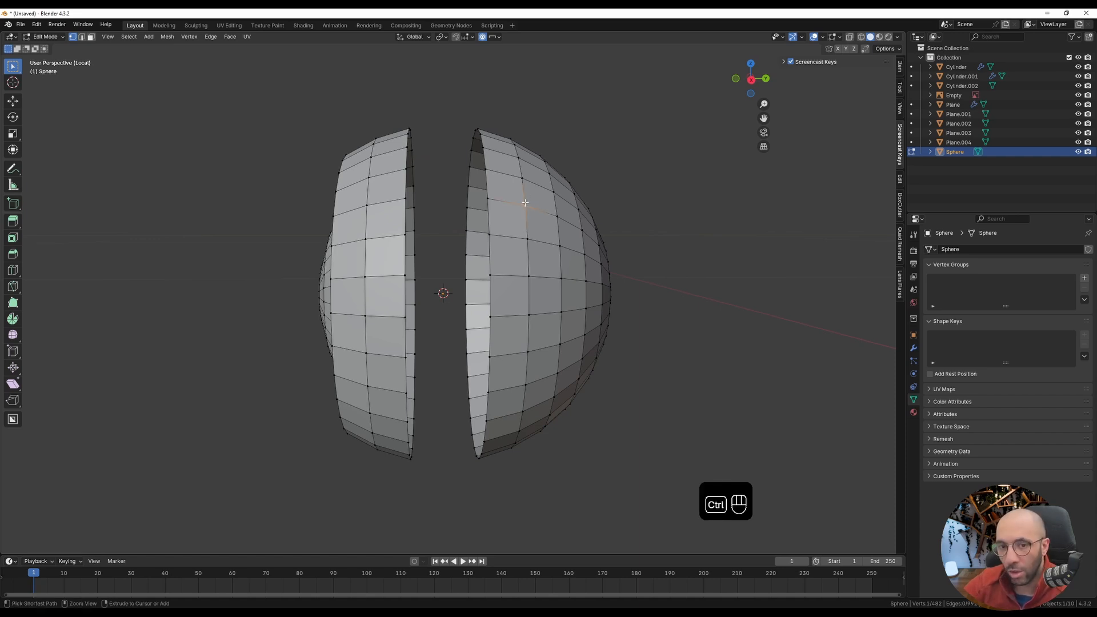
pyautogui.hotkey('ctrl', 'l')
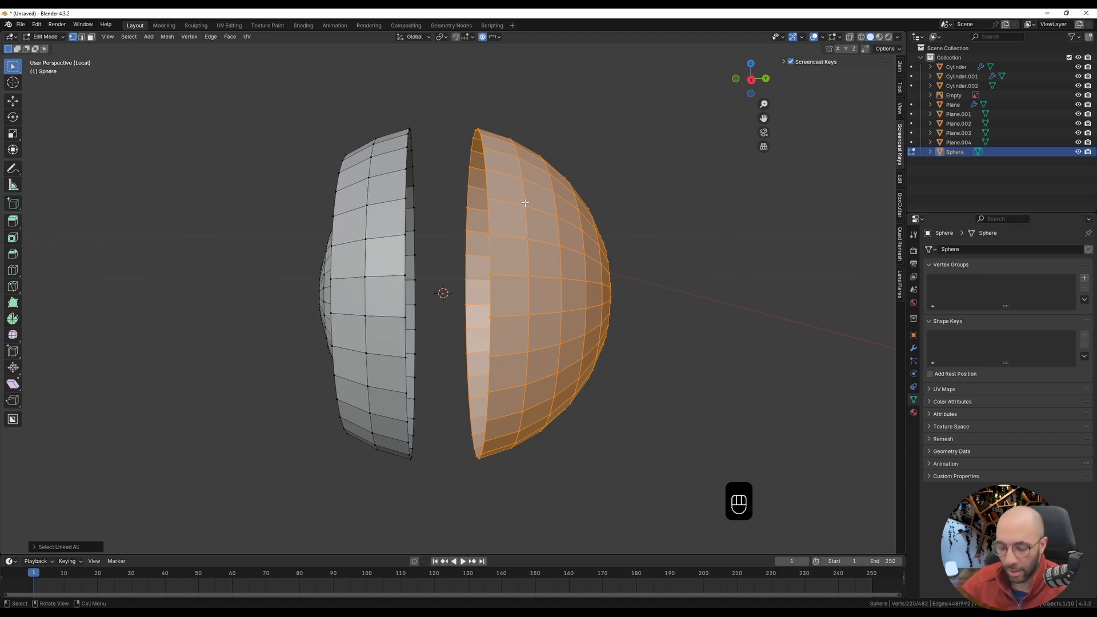
pyautogui.moveTo(525, 203); pyautogui.dragTo(523, 227, button='middle')
pyautogui.press('x')
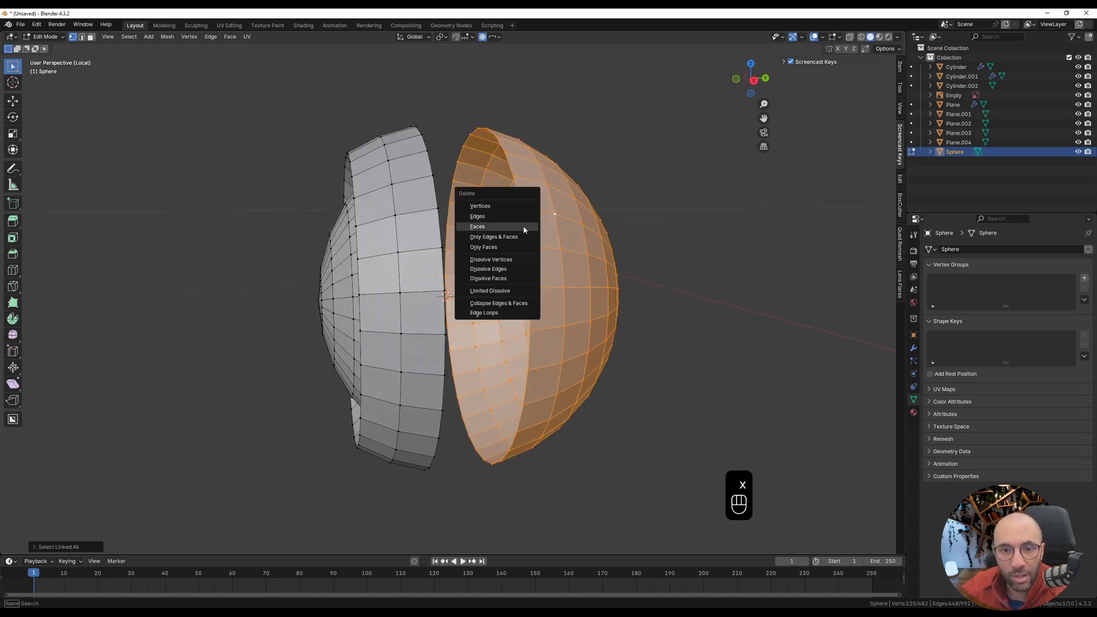
pyautogui.click(501, 206)
pyautogui.hotkey('alt', 'h')
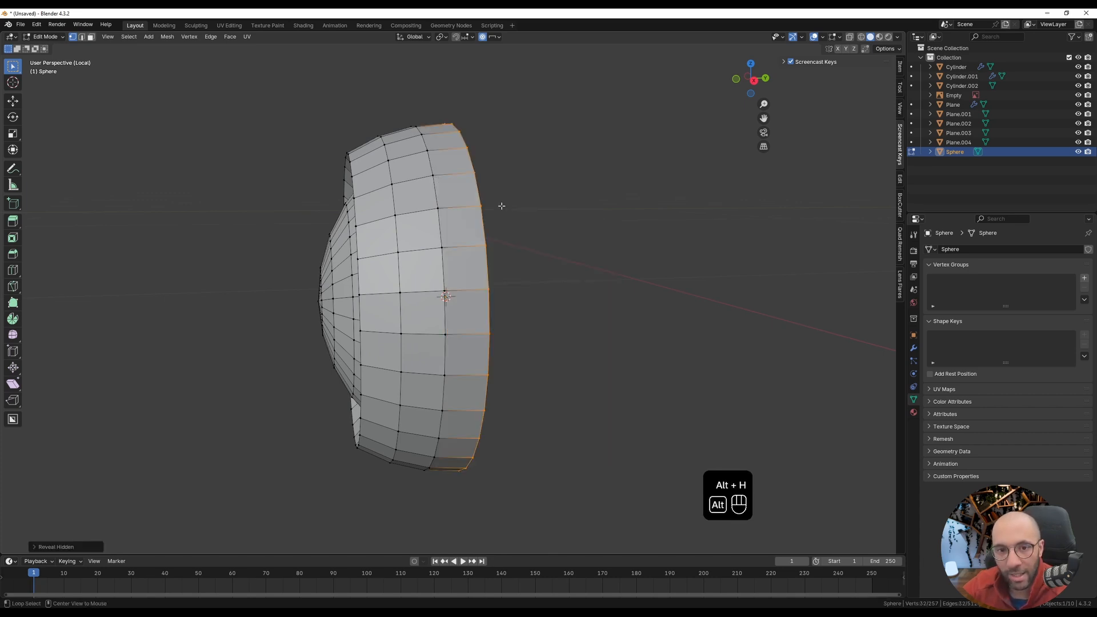
pyautogui.moveTo(499, 206); pyautogui.dragTo(359, 223, button='middle')
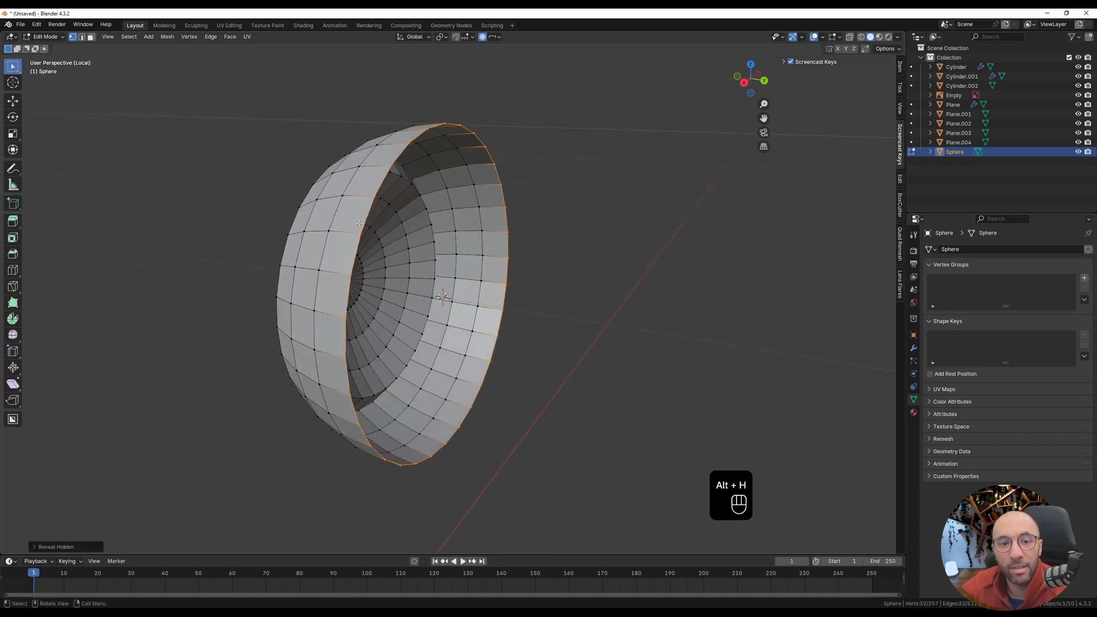
# - Extrude the half sphere's open rim loop inward and scale it to about 0.35
pyautogui.press('e')
pyautogui.press('s')
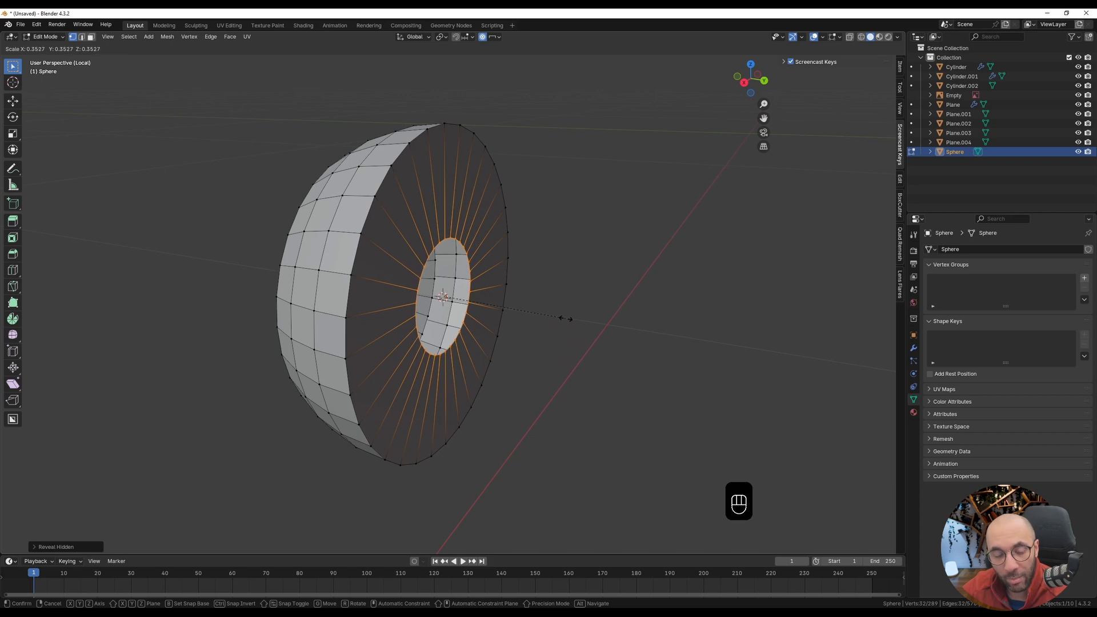
pyautogui.click(559, 316)
# - Turn off proportional editing and scale the inner edge loop on the back of the half sphere down slightly
pyautogui.moveTo(558, 316); pyautogui.dragTo(557, 342, button='middle')
pyautogui.press('s')
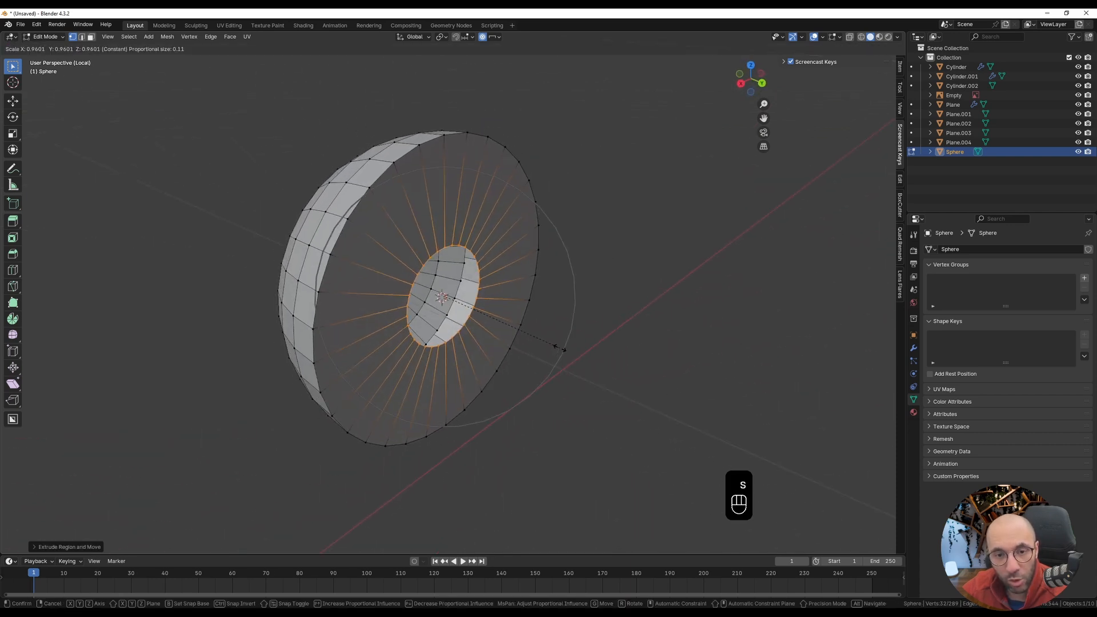
pyautogui.rightClick(515, 346)
pyautogui.click(482, 37)
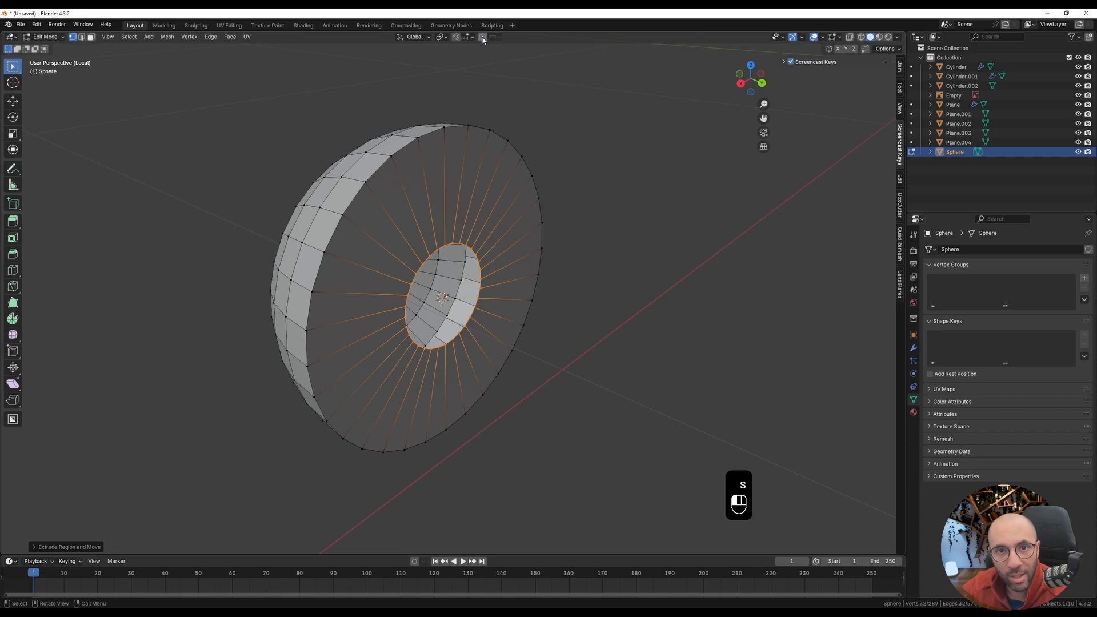
pyautogui.moveTo(580, 335); pyautogui.dragTo(574, 332, button='middle')
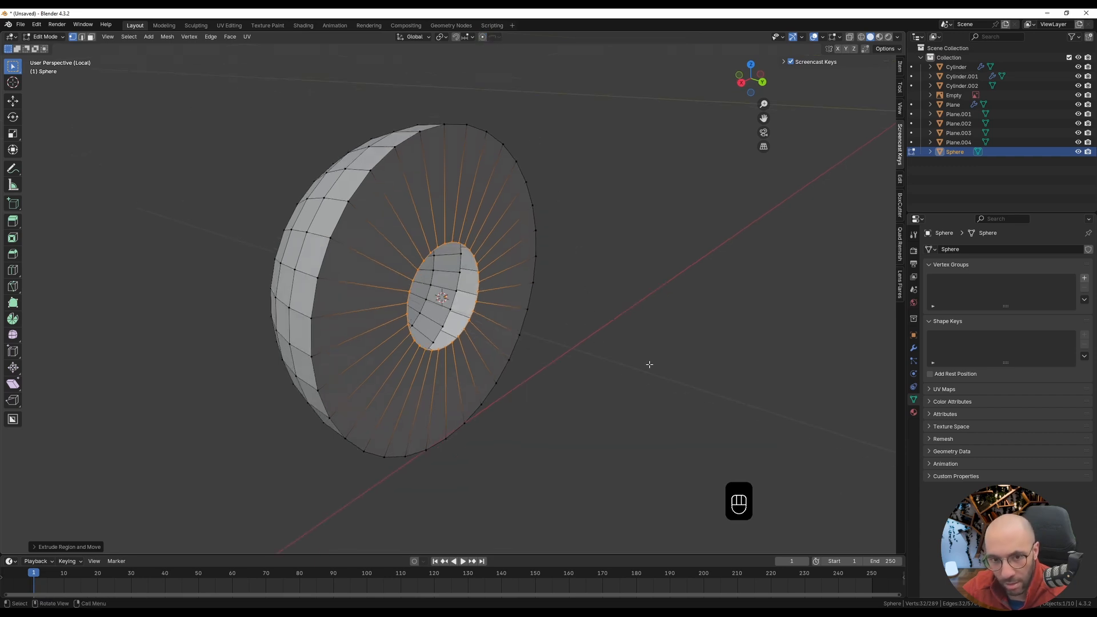
pyautogui.press('s')
pyautogui.click(644, 362)
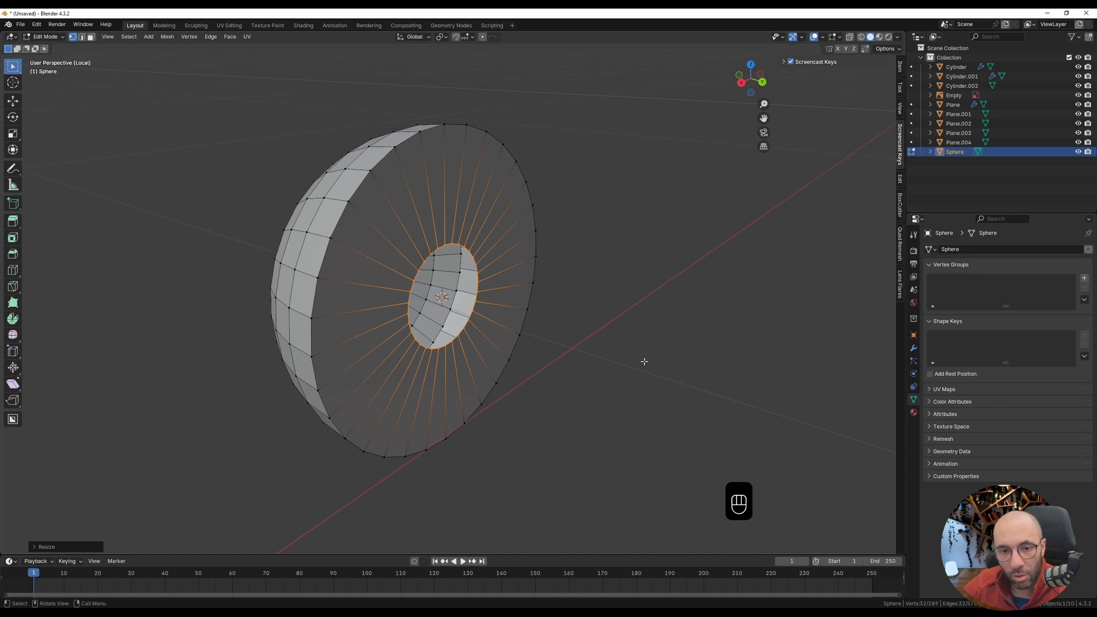
# - Leave the isolated view and Edit Mode, and move the thumbstick cap out from the console by about -0.066 m along Y
pyautogui.press('/')
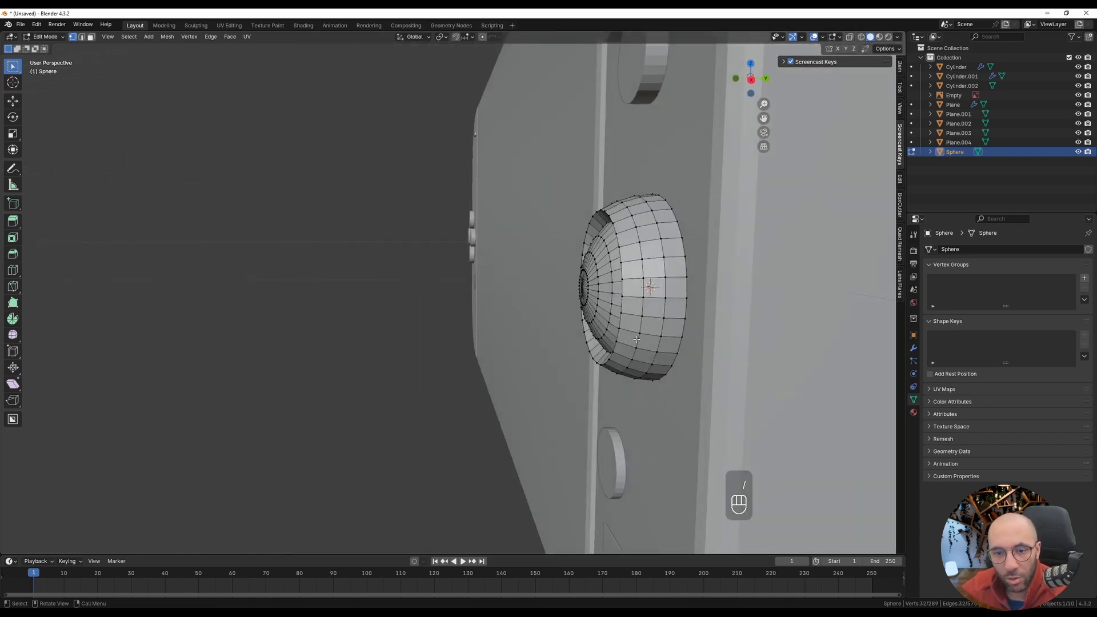
pyautogui.press('Tab')
pyautogui.press('g')
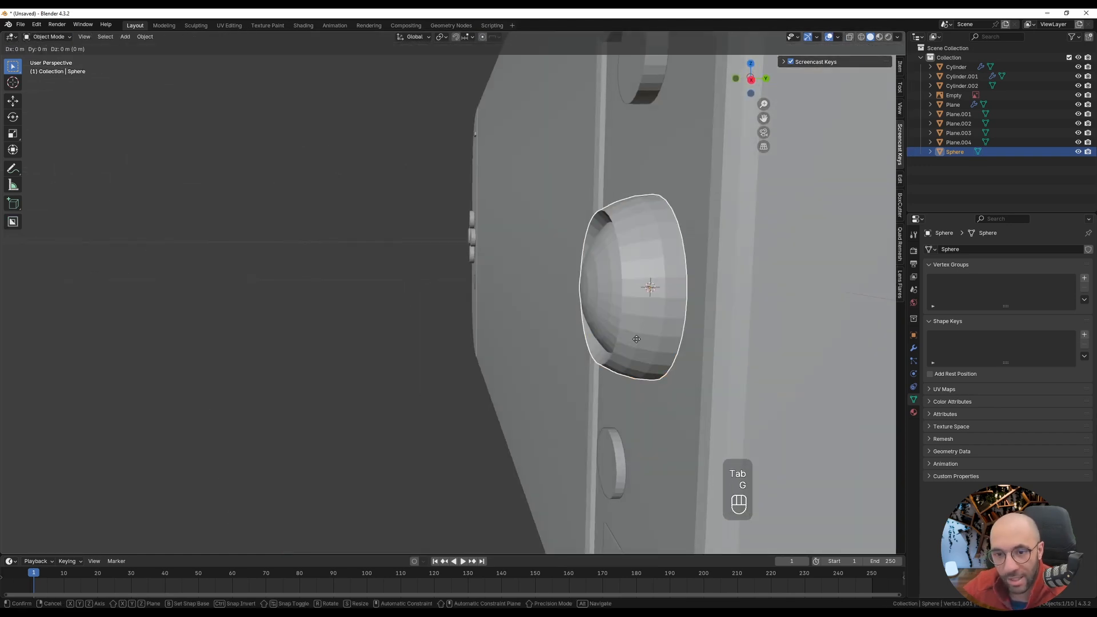
pyautogui.press('y')
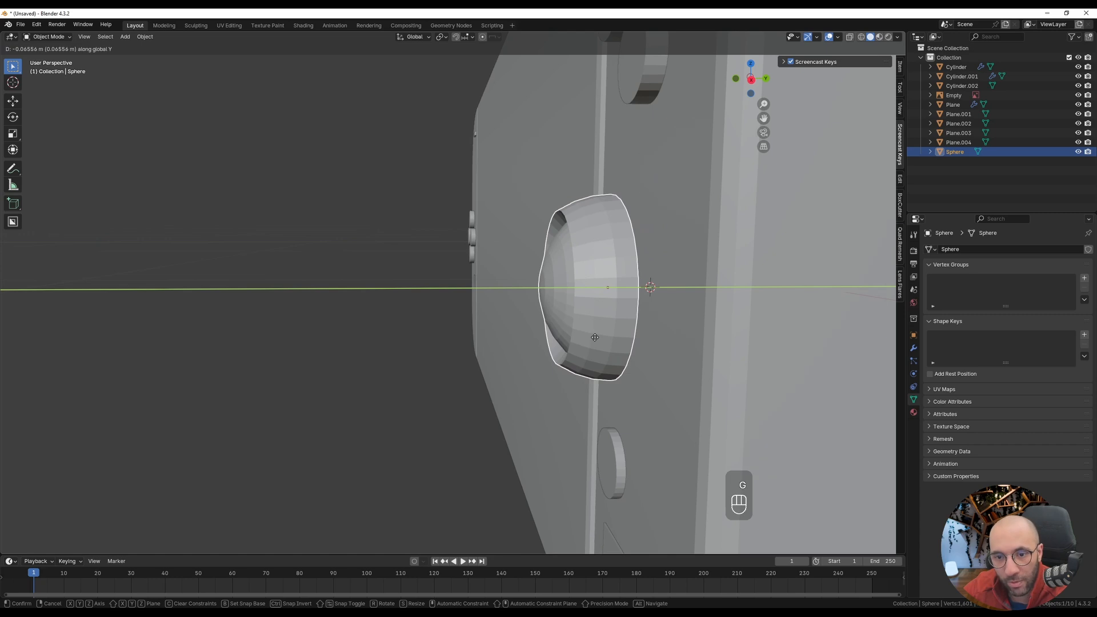
pyautogui.click(595, 337)
# - Extrude the cap's inner back loop along Y into the console body to form the thumbstick's stem, and return to Object Mode
pyautogui.moveTo(594, 337); pyautogui.dragTo(612, 316, button='middle')
pyautogui.press('Tab')
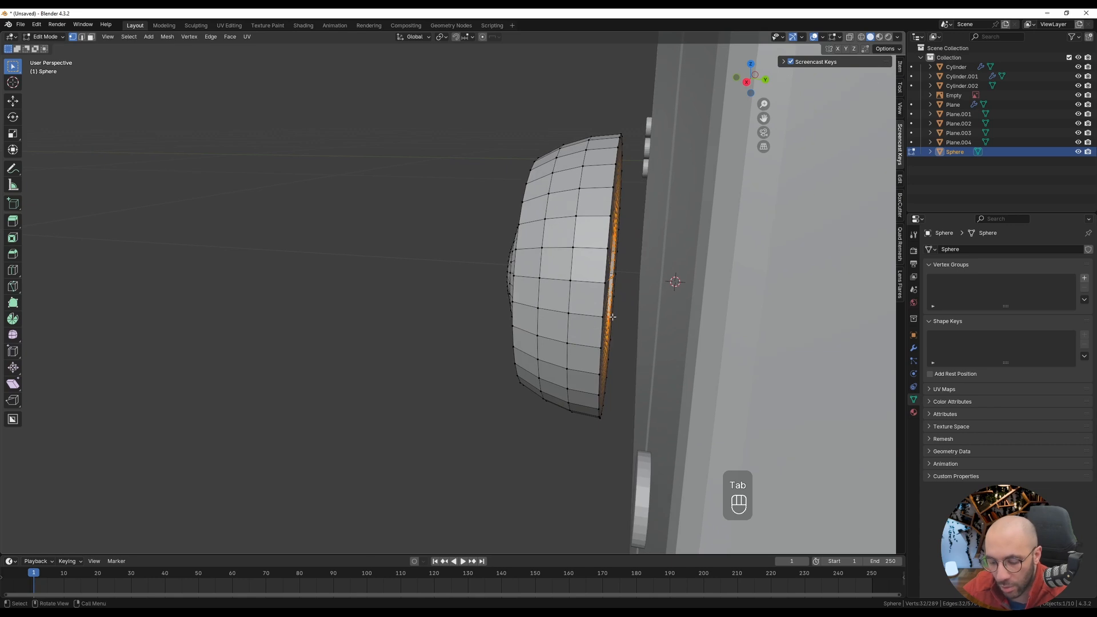
pyautogui.press('e')
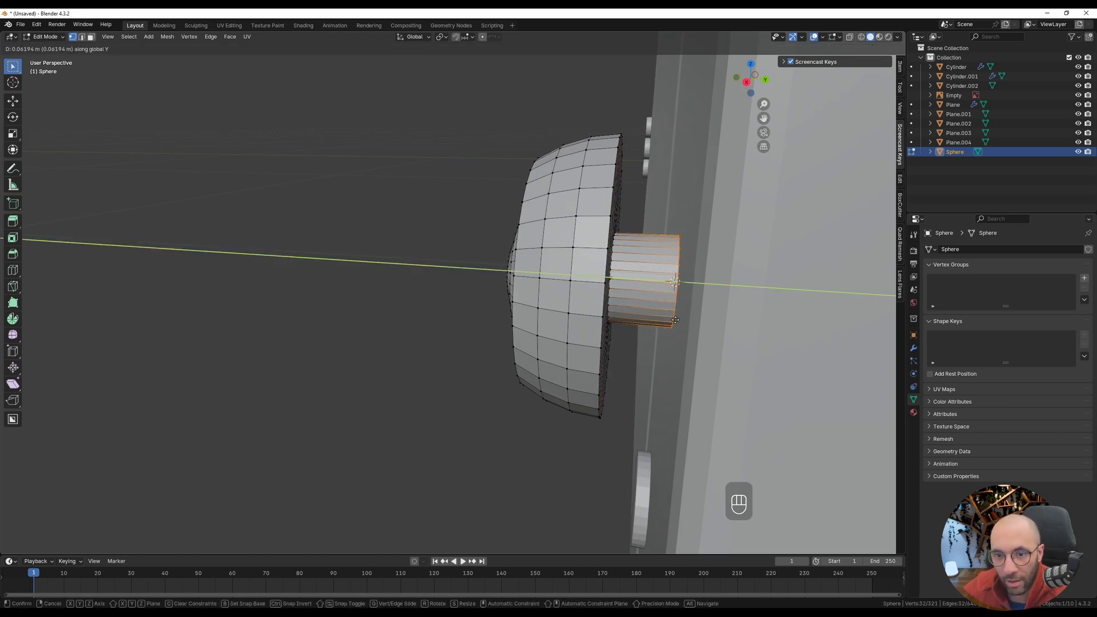
pyautogui.click(661, 293)
pyautogui.moveTo(652, 297); pyautogui.dragTo(668, 234, button='middle')
pyautogui.moveTo(710, 291); pyautogui.dragTo(749, 298, button='middle')
pyautogui.press('Tab')
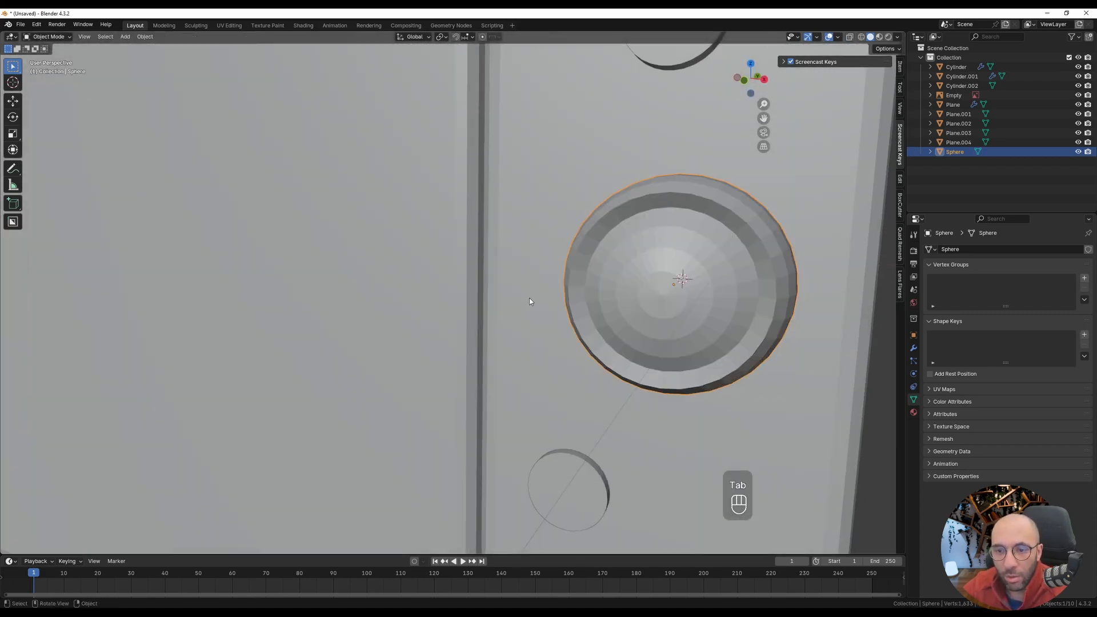
# - Apply Shade Smooth to the thumbstick and deselect it
pyautogui.scroll(-6, 623, 297)
pyautogui.press('KP_1')
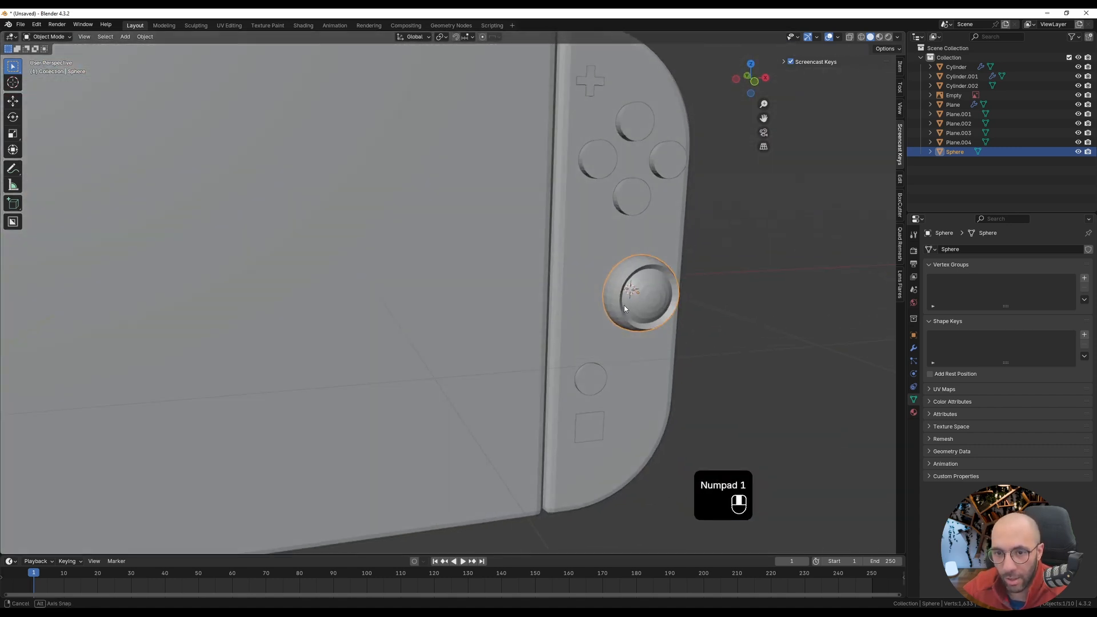
pyautogui.moveTo(624, 306); pyautogui.dragTo(657, 313, button='middle')
pyautogui.click(639, 308)
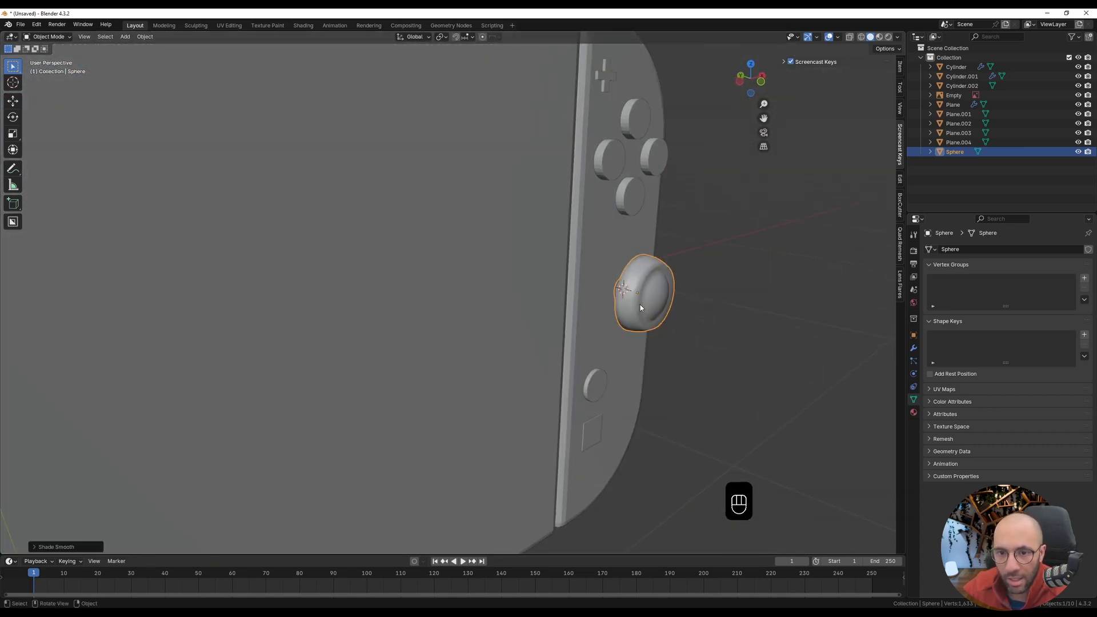
pyautogui.click(734, 307)
pyautogui.moveTo(734, 306); pyautogui.dragTo(629, 303, button='middle')
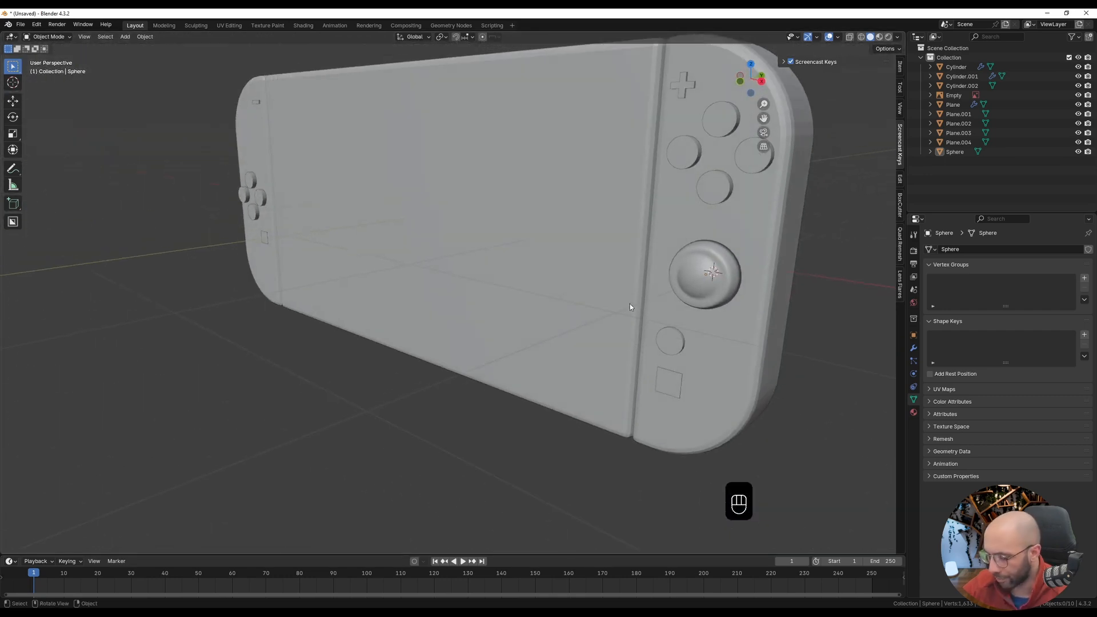
# - In front view, duplicate the right thumbstick and place the copy over the reference image's left stick, about -3.9 m along X
pyautogui.press('KP_1')
pyautogui.scroll(-4, 604, 295)
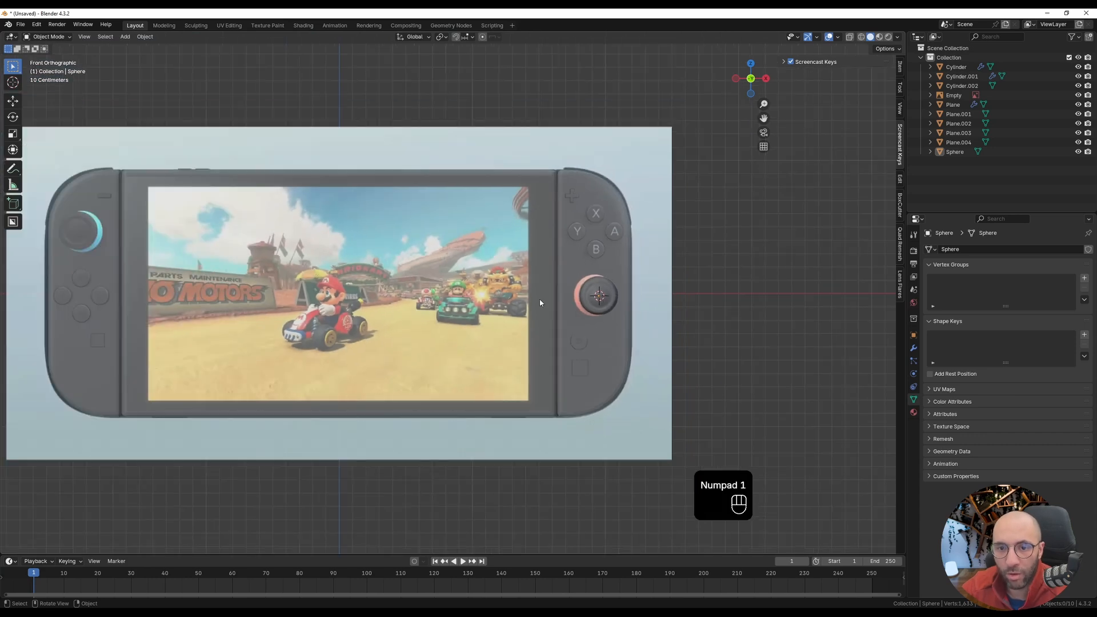
pyautogui.keyDown('shift'); pyautogui.moveTo(543, 298); pyautogui.dragTo(666, 290, button='middle'); pyautogui.keyUp('shift')
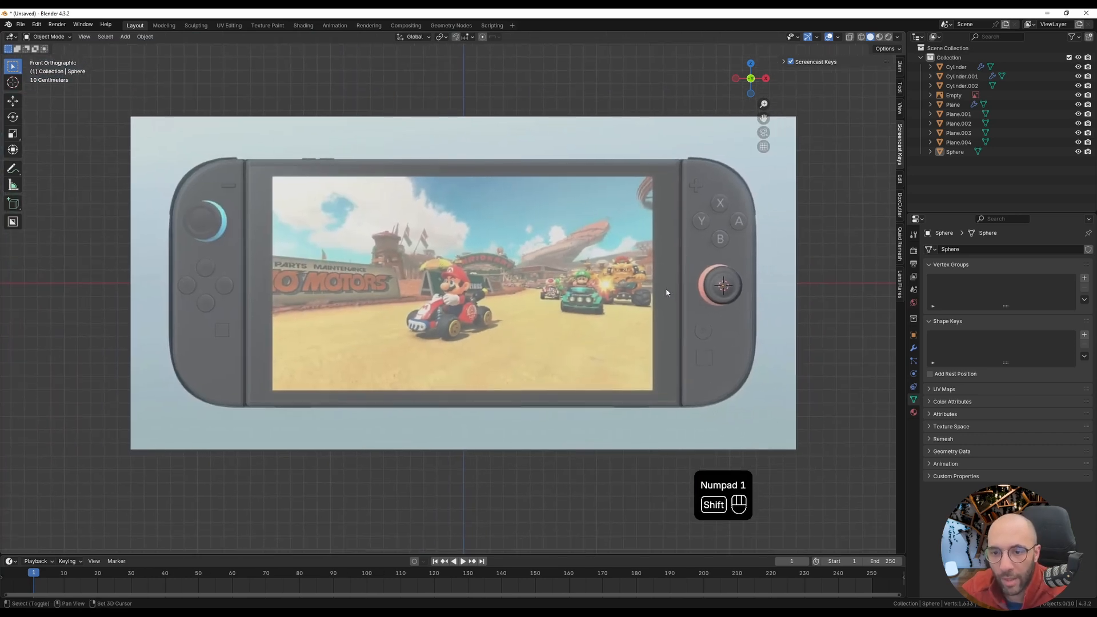
pyautogui.click(722, 296)
pyautogui.keyDown('shift'); pyautogui.moveTo(517, 268); pyautogui.dragTo(553, 279, button='middle'); pyautogui.keyUp('shift')
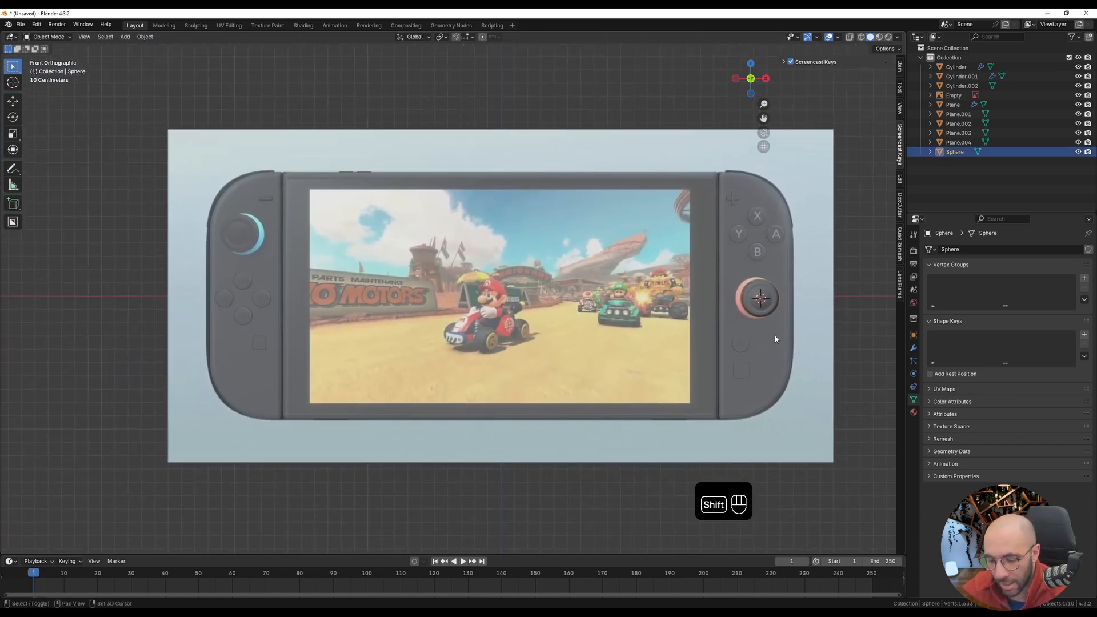
pyautogui.hotkey('shift', 'd')
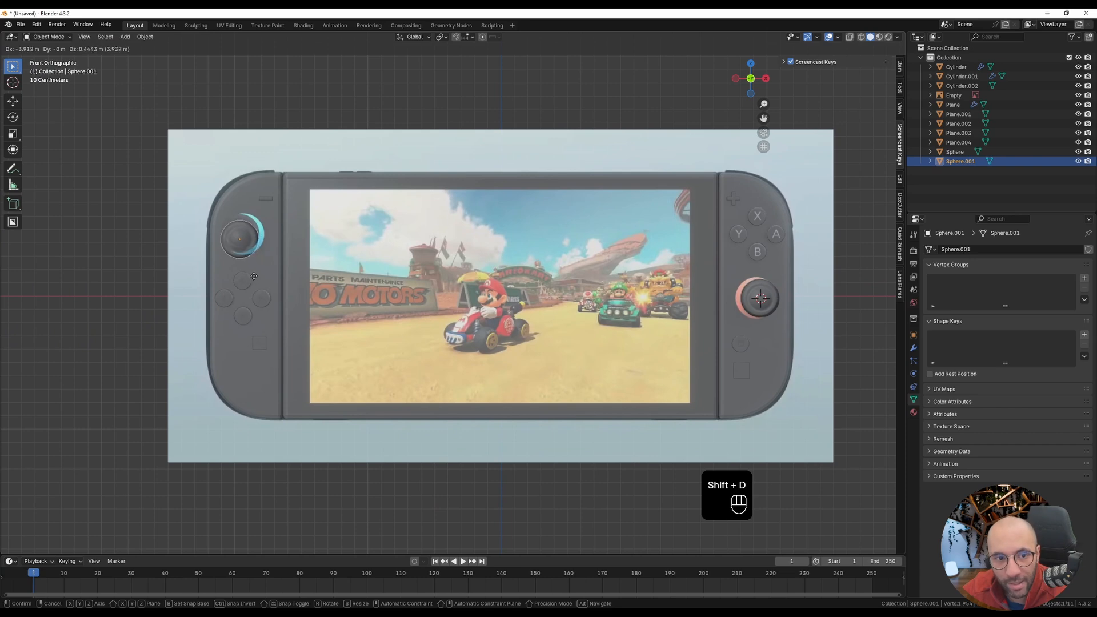
pyautogui.click(252, 267)
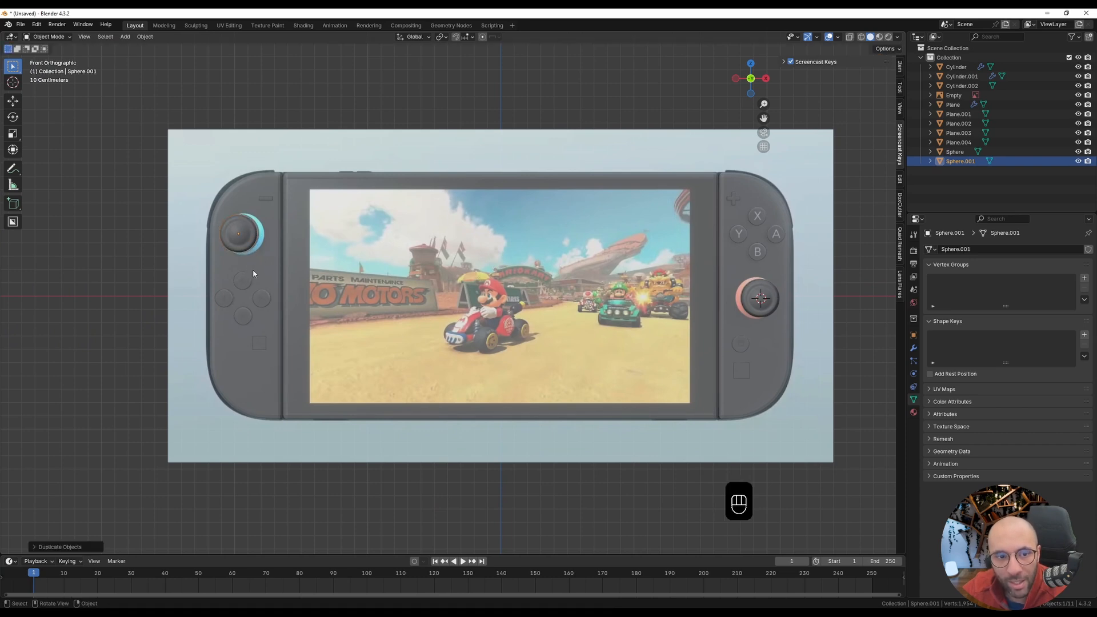
# - Fine-tune the left thumbstick's position over the reference image, shifting it about 0.01 m along X
pyautogui.scroll(5, 225, 227)
pyautogui.scroll(2, 225, 229)
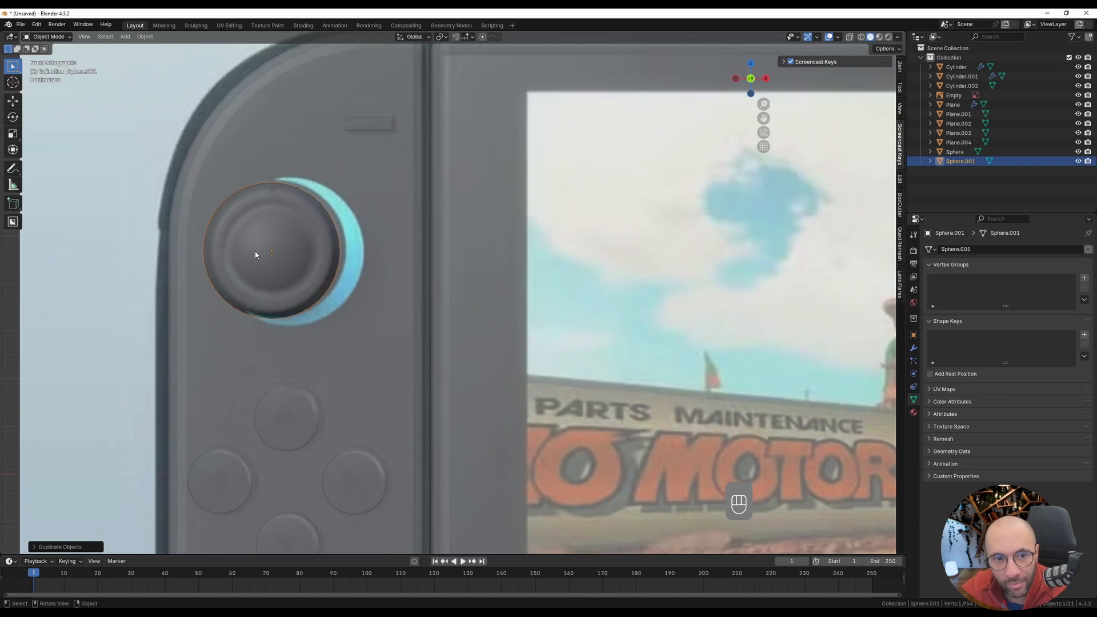
pyautogui.press('g')
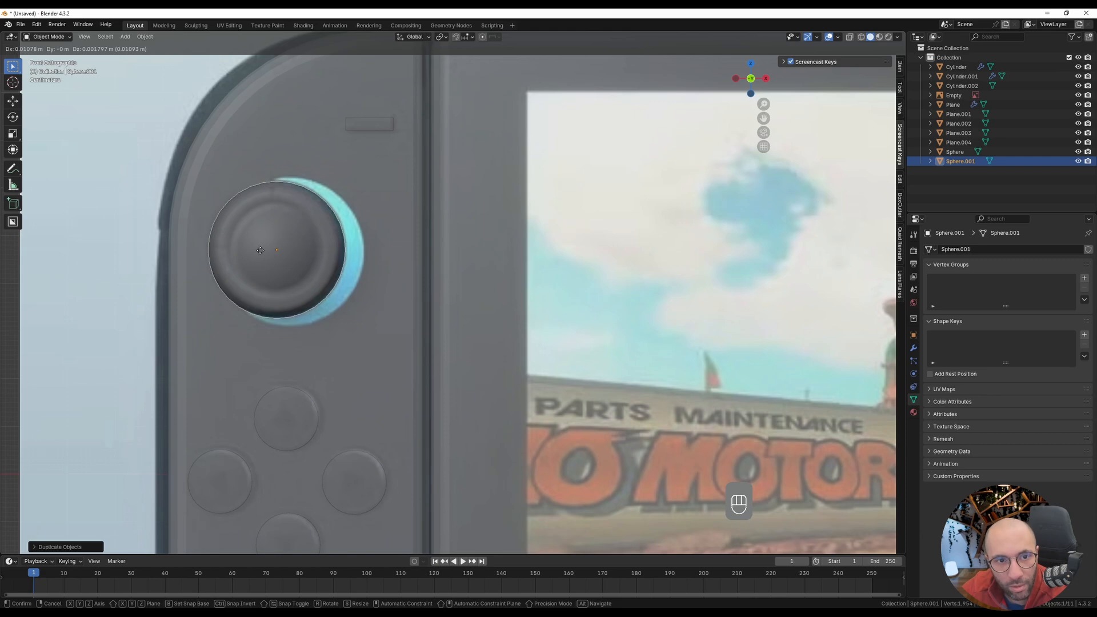
pyautogui.click(260, 251)
pyautogui.scroll(-8, 434, 265)
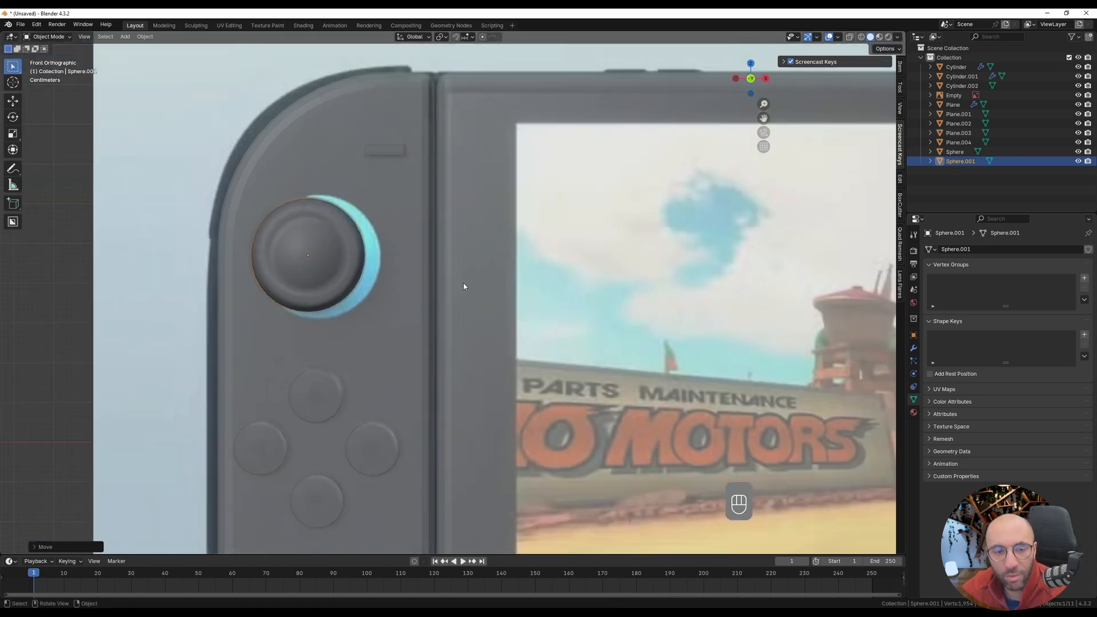
pyautogui.moveTo(503, 329); pyautogui.dragTo(479, 332, button='middle')
pyautogui.scroll(-3, 480, 331)
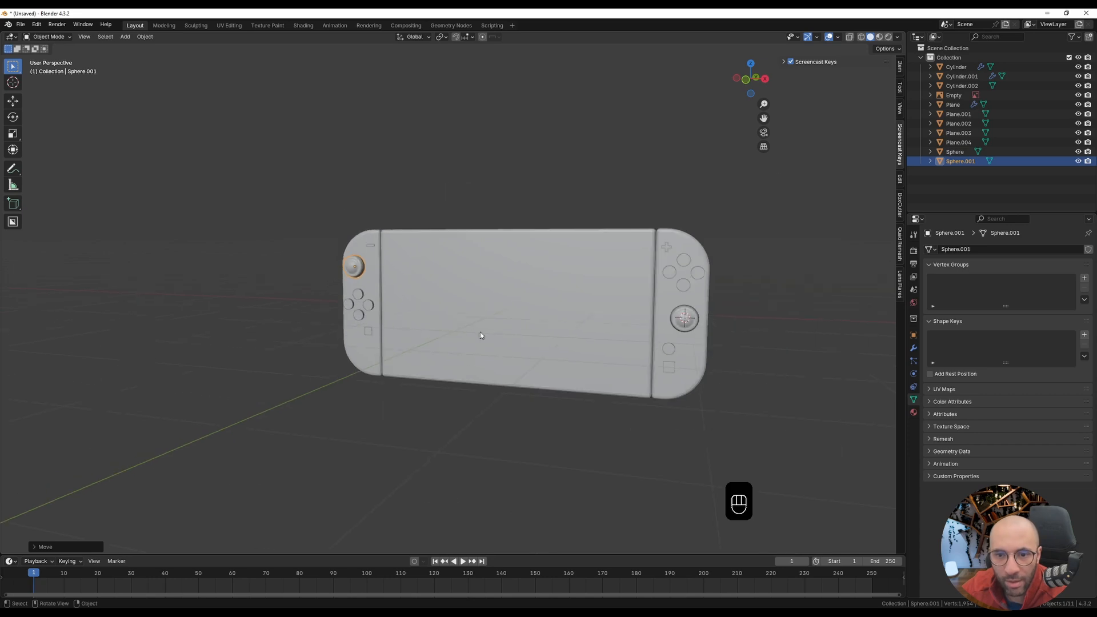
pyautogui.moveTo(659, 398); pyautogui.dragTo(598, 353, button='middle')
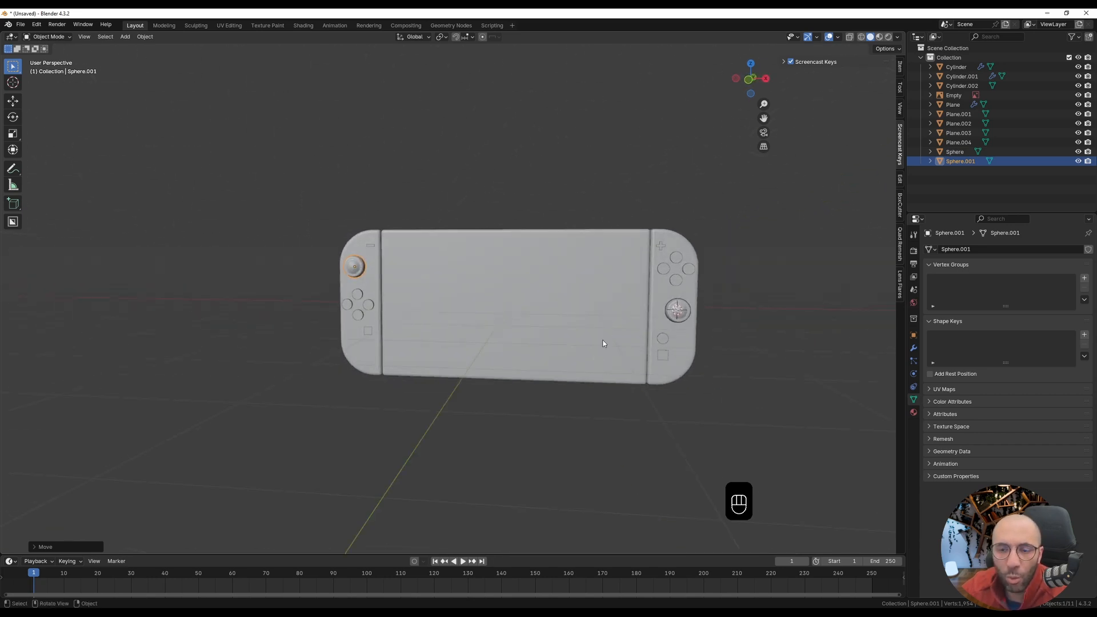
pyautogui.moveTo(489, 318); pyautogui.dragTo(502, 277, button='middle')
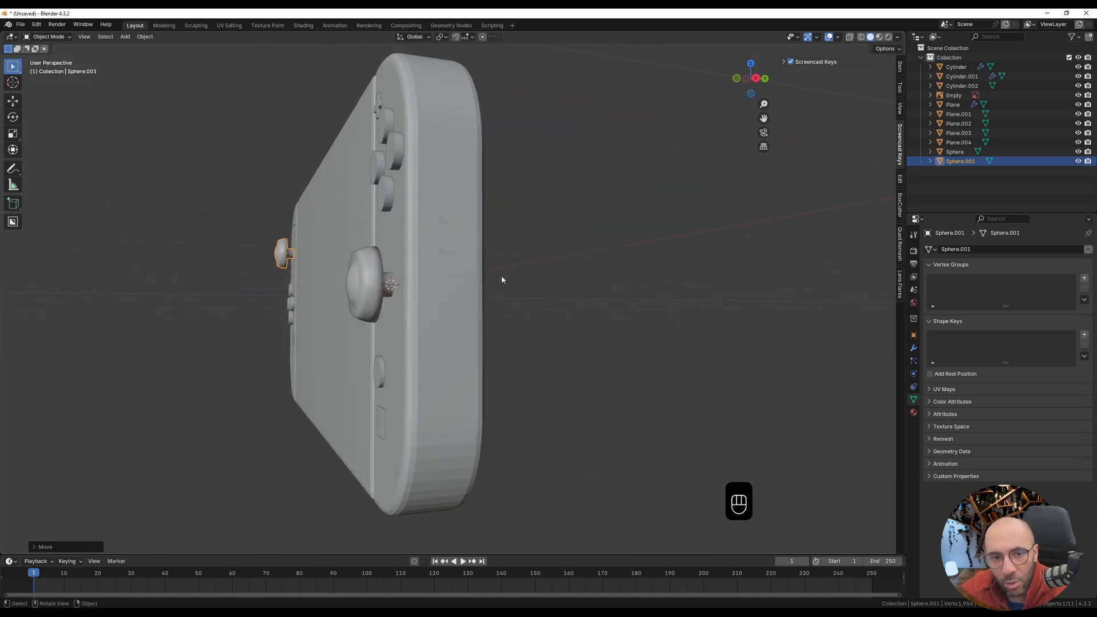
pyautogui.click(382, 280)
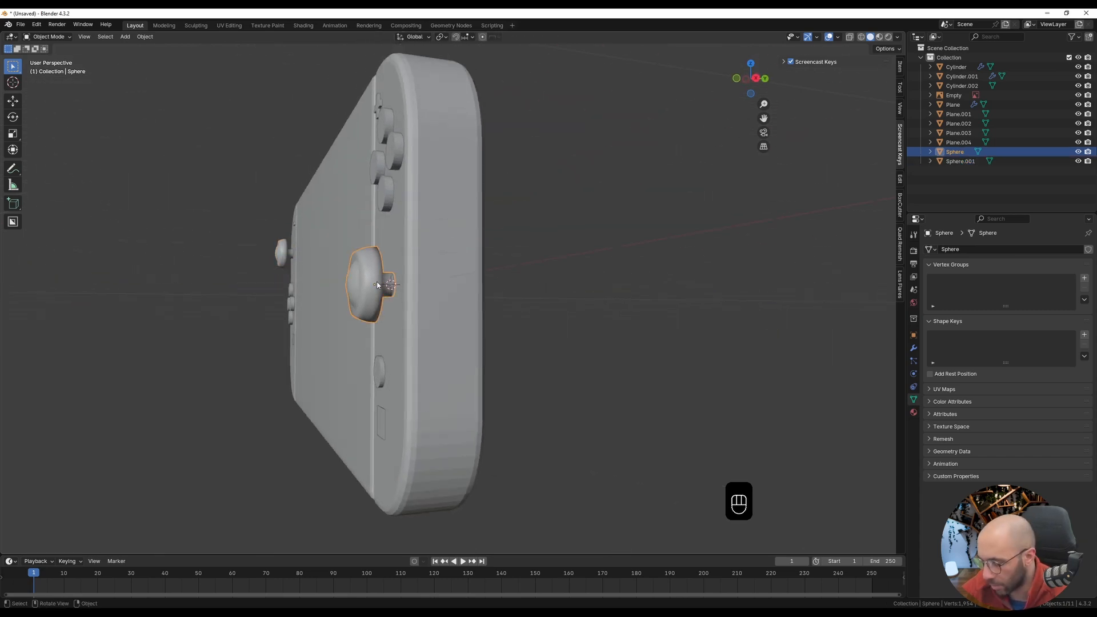
# - Add a UV sphere at the right thumbstick's centre and rotate it 90° about X
pyautogui.press('KP_1')
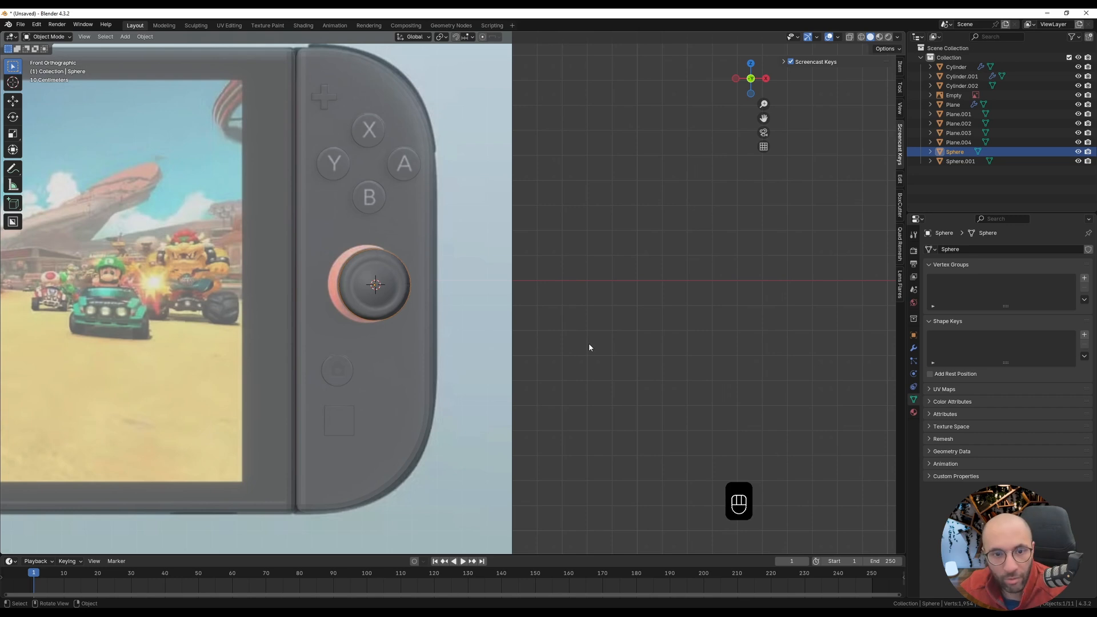
pyautogui.hotkey('shift', 'a')
pyautogui.write('uv')
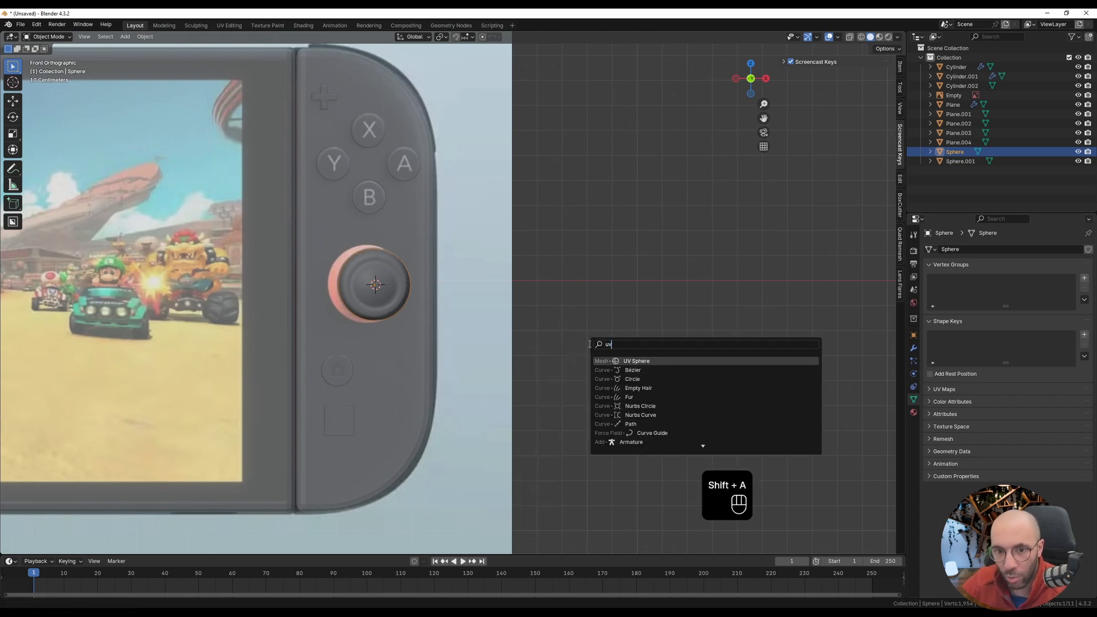
pyautogui.press('Return')
pyautogui.write('rx')
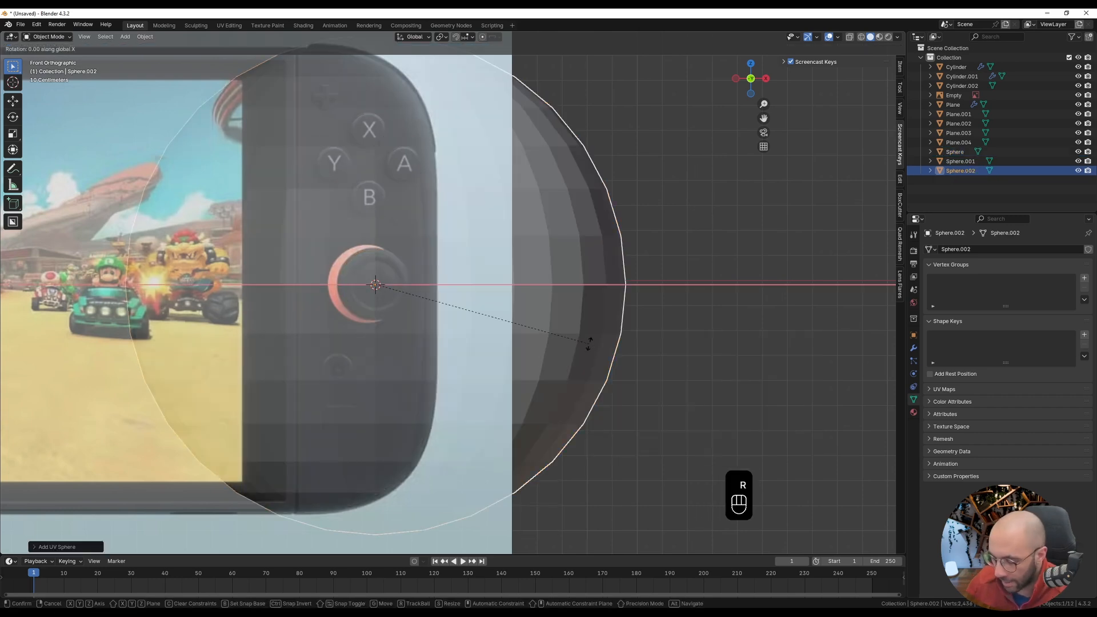
pyautogui.write('90')
pyautogui.press('Return')
# - Scale the new sphere down until it is slightly smaller than the right thumbstick's cap, and compare it with the front reference
pyautogui.scroll(-5, 590, 345)
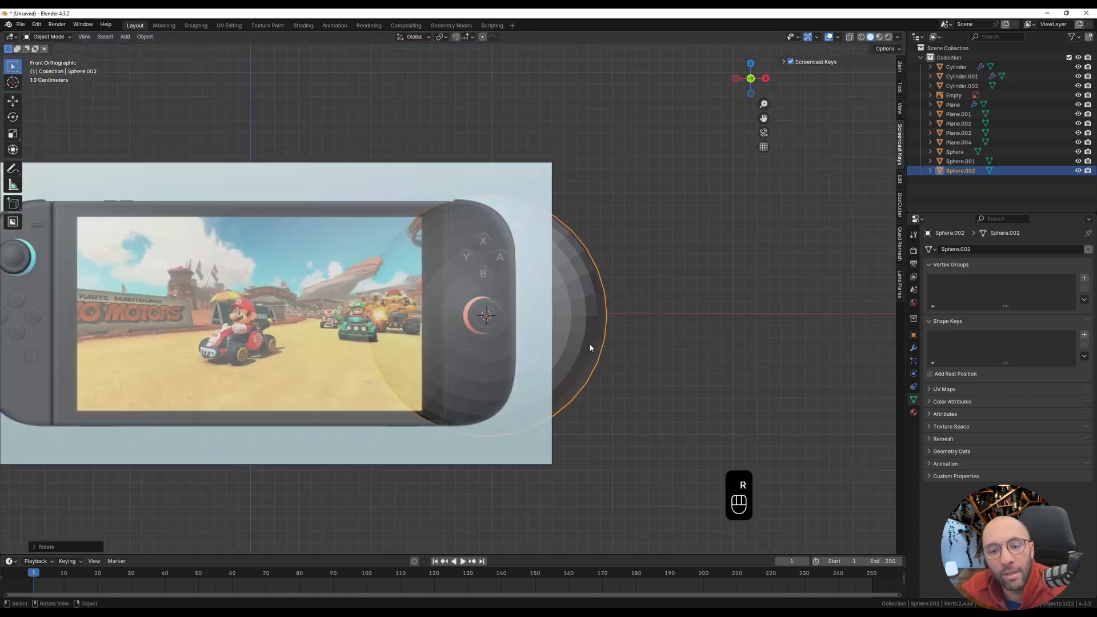
pyautogui.moveTo(589, 346); pyautogui.dragTo(515, 365, button='middle')
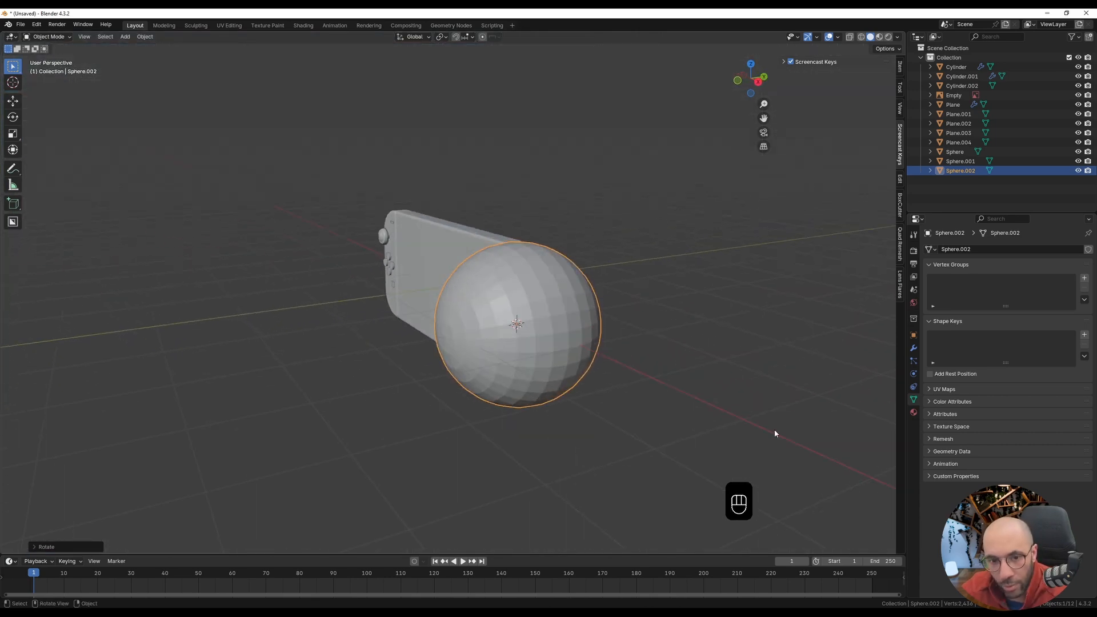
pyautogui.press('s')
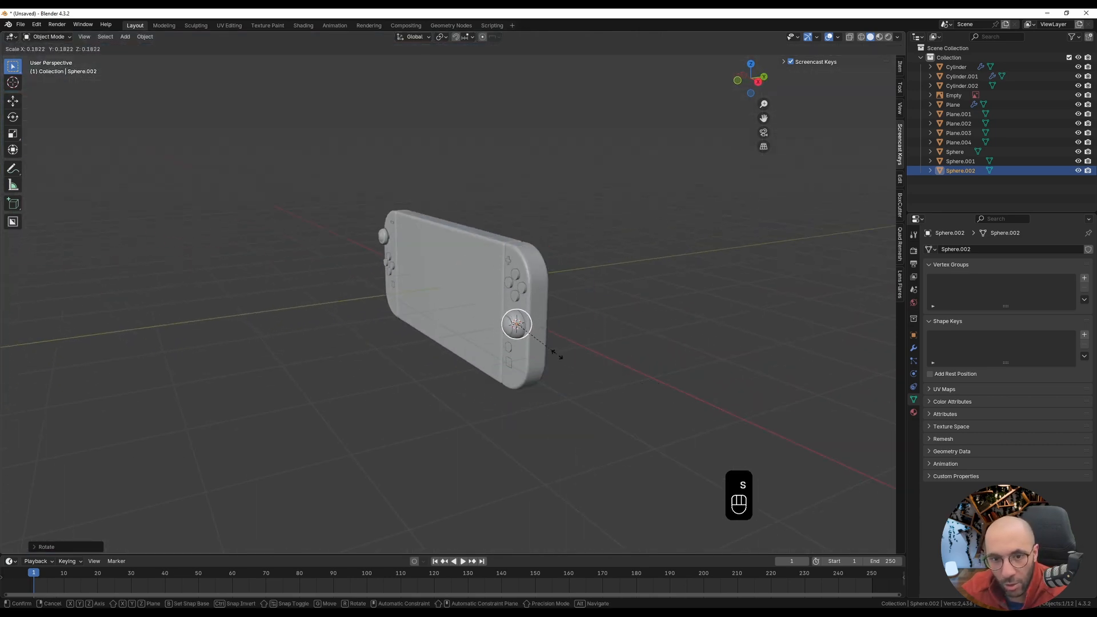
pyautogui.click(540, 345)
pyautogui.scroll(5, 521, 334)
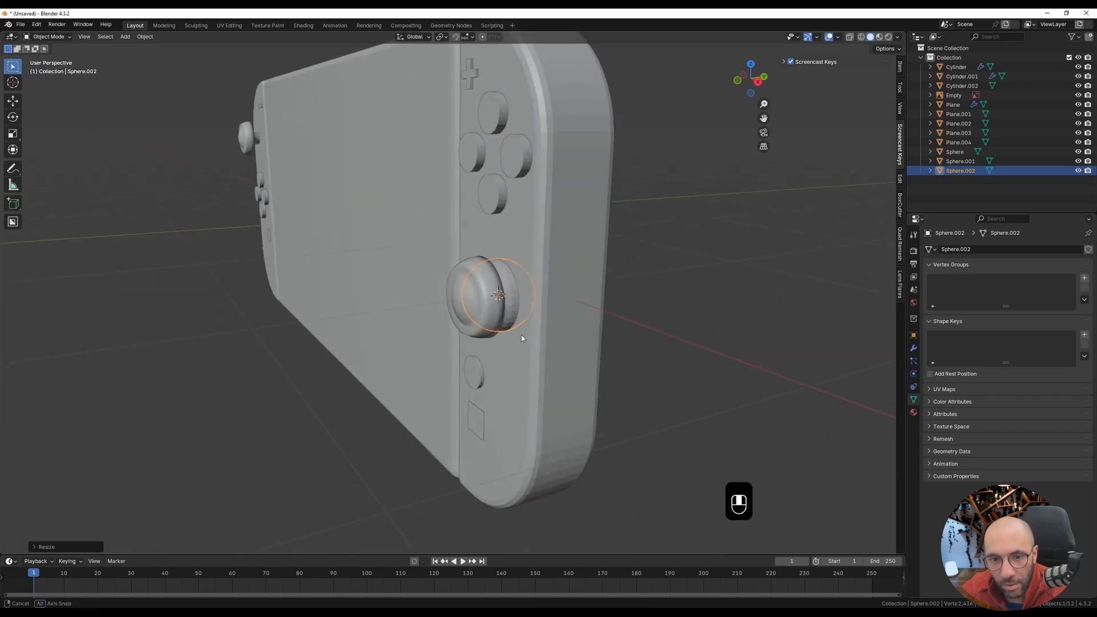
pyautogui.moveTo(521, 335); pyautogui.dragTo(541, 313, button='middle')
pyautogui.scroll(3, 504, 327)
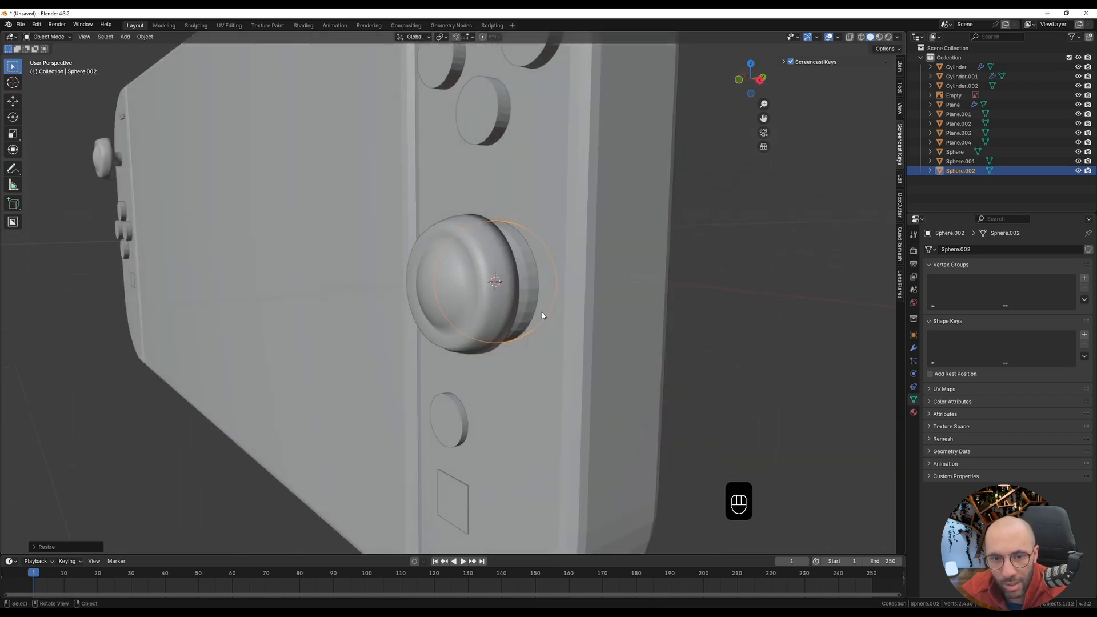
pyautogui.press('KP_1')
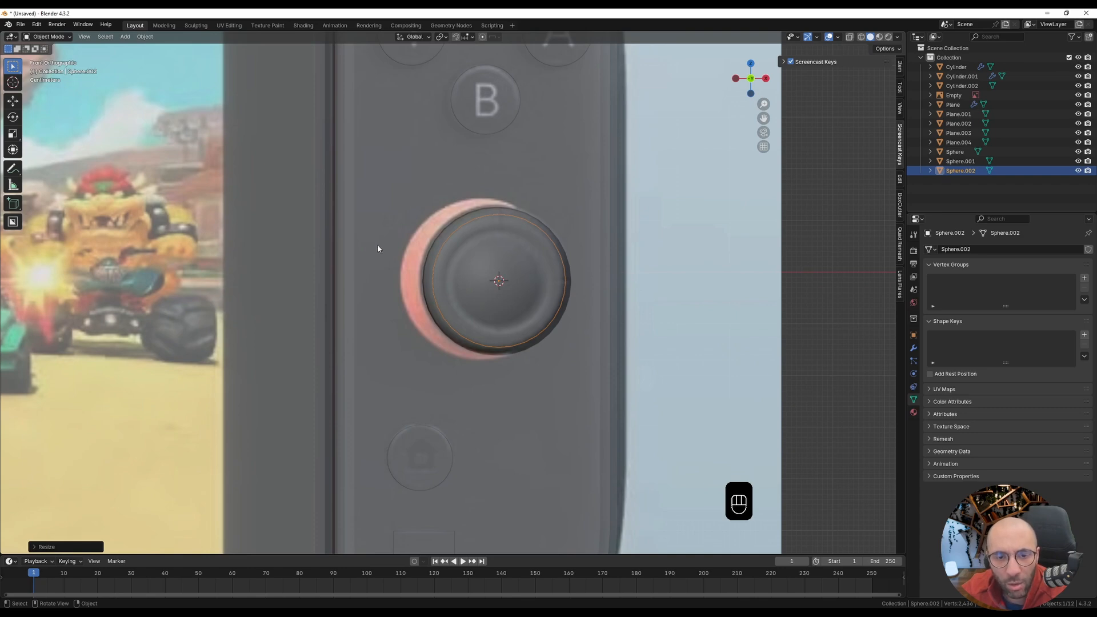
# - Move the new sphere about -0.05 m along X towards the reference's red ring and scale it up about 1.15 times
pyautogui.scroll(-6, 378, 249)
pyautogui.keyDown('shift'); pyautogui.moveTo(378, 249); pyautogui.dragTo(656, 312, button='middle'); pyautogui.keyUp('shift')
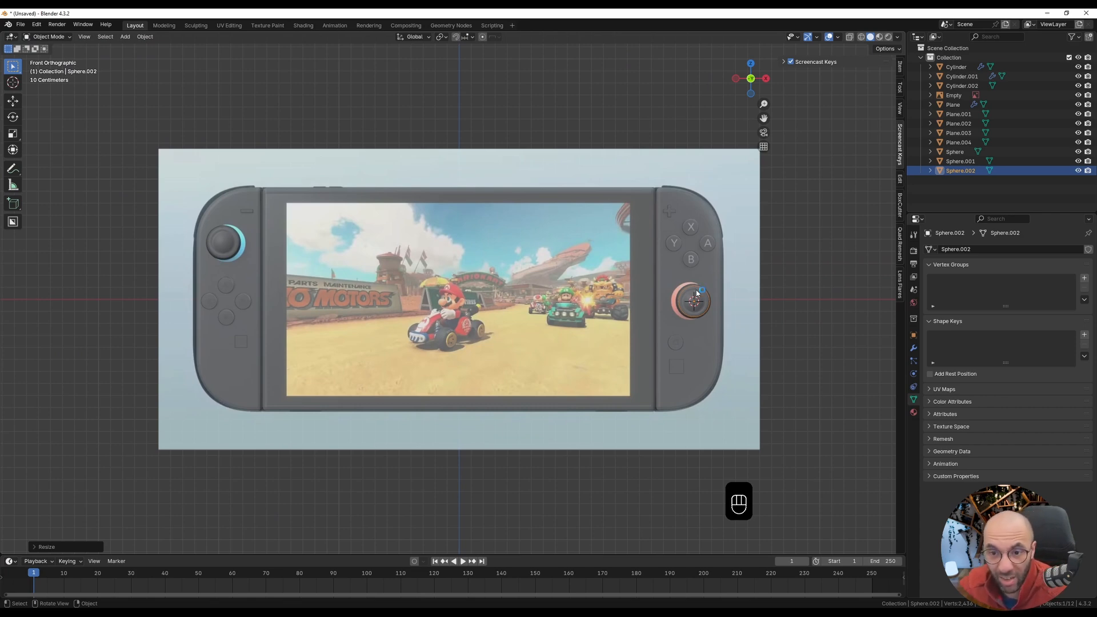
pyautogui.scroll(7, 696, 290)
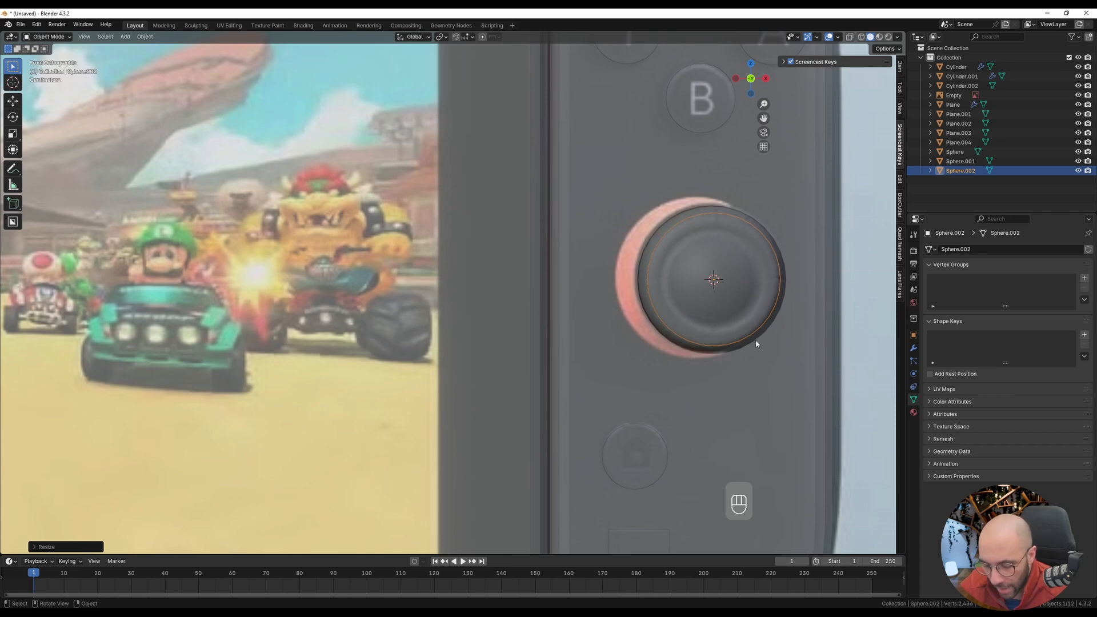
pyautogui.press('g')
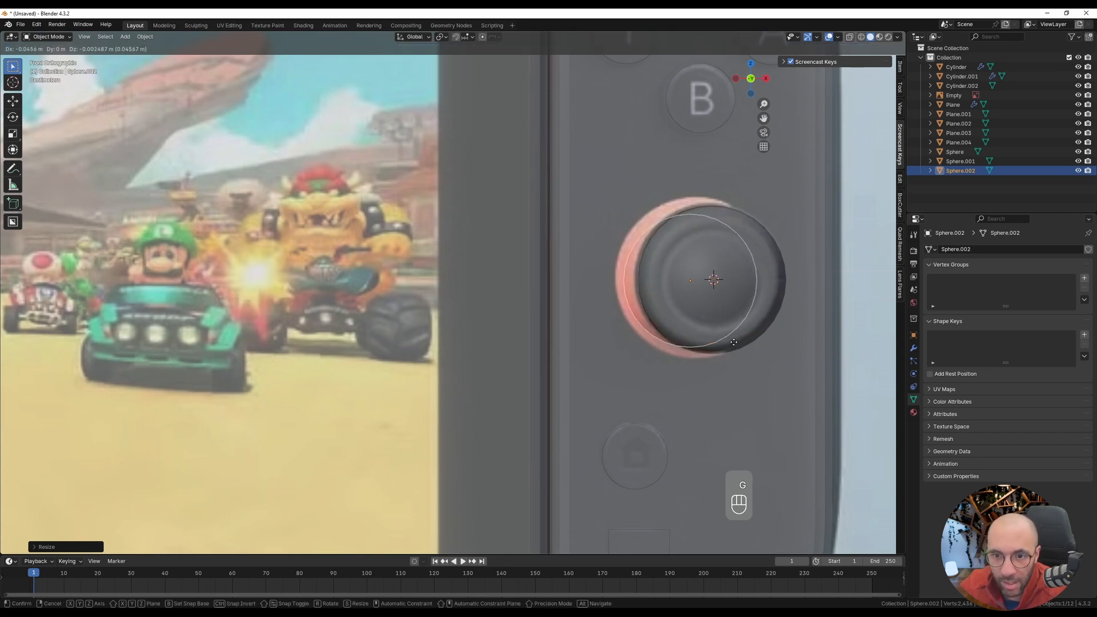
pyautogui.click(753, 344)
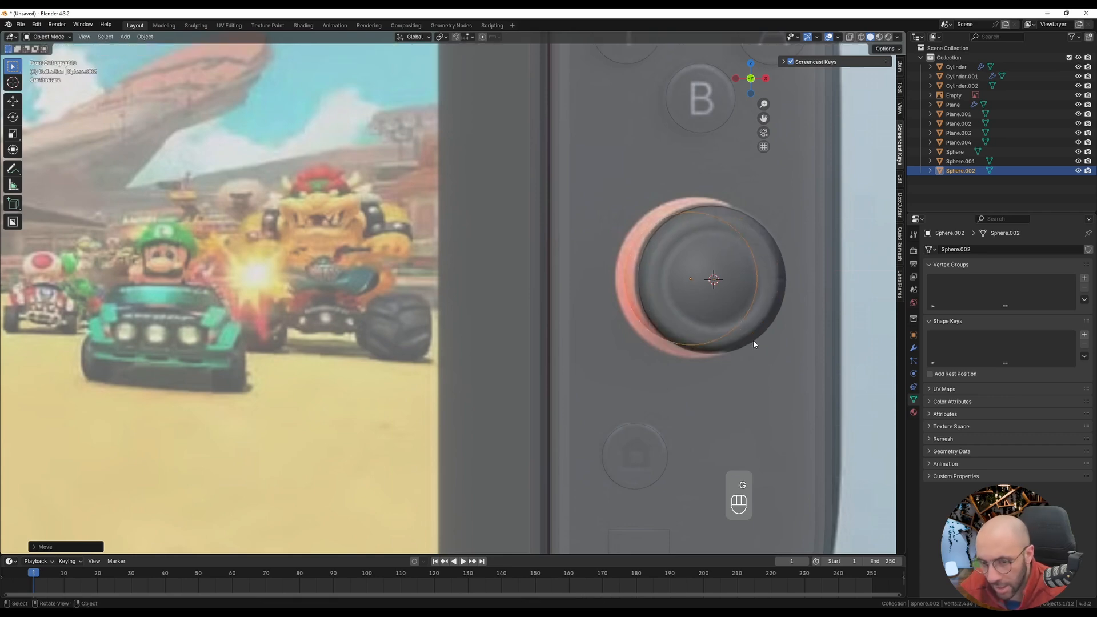
pyautogui.press('s')
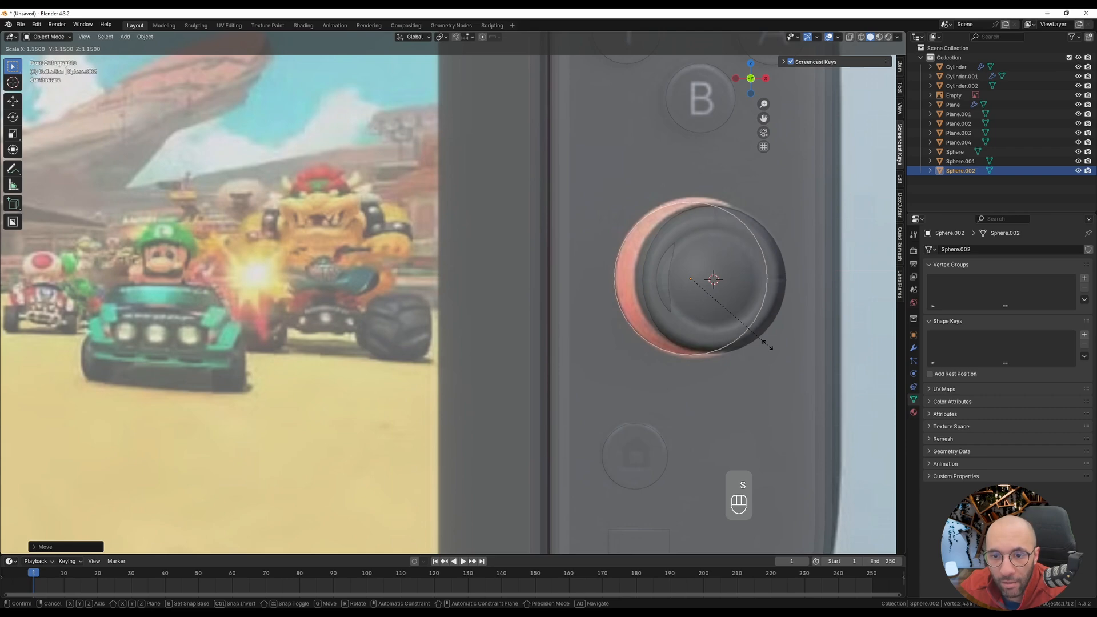
pyautogui.click(770, 346)
# - Fine-tune the sphere's position about 0.01 m along X and enlarge it slightly to match the red ring's outline
pyautogui.press('g')
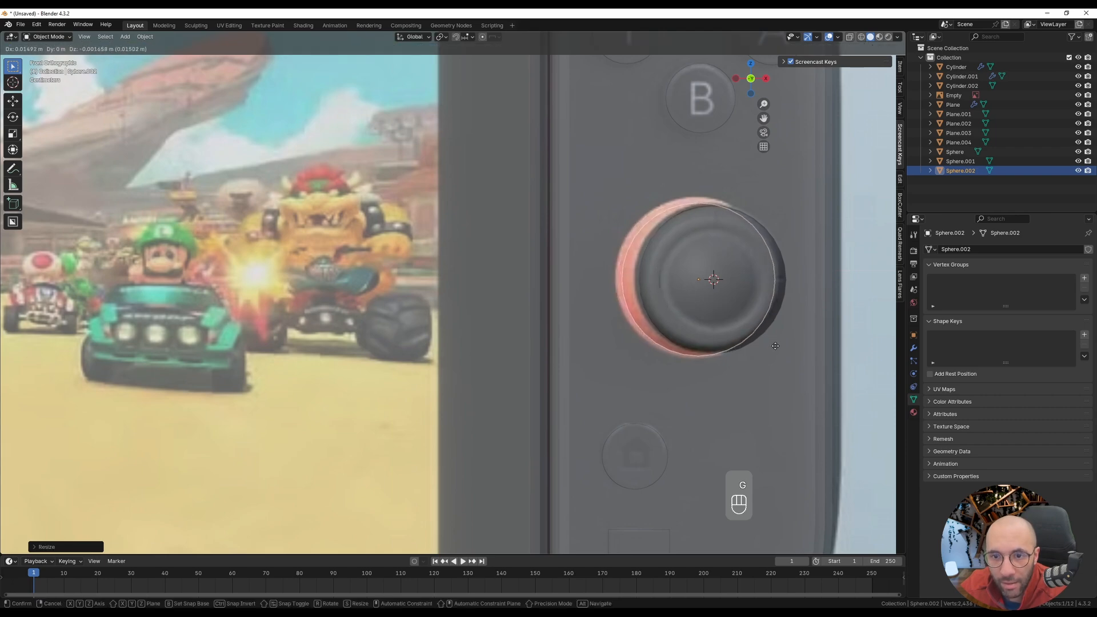
pyautogui.click(774, 345)
pyautogui.press('s')
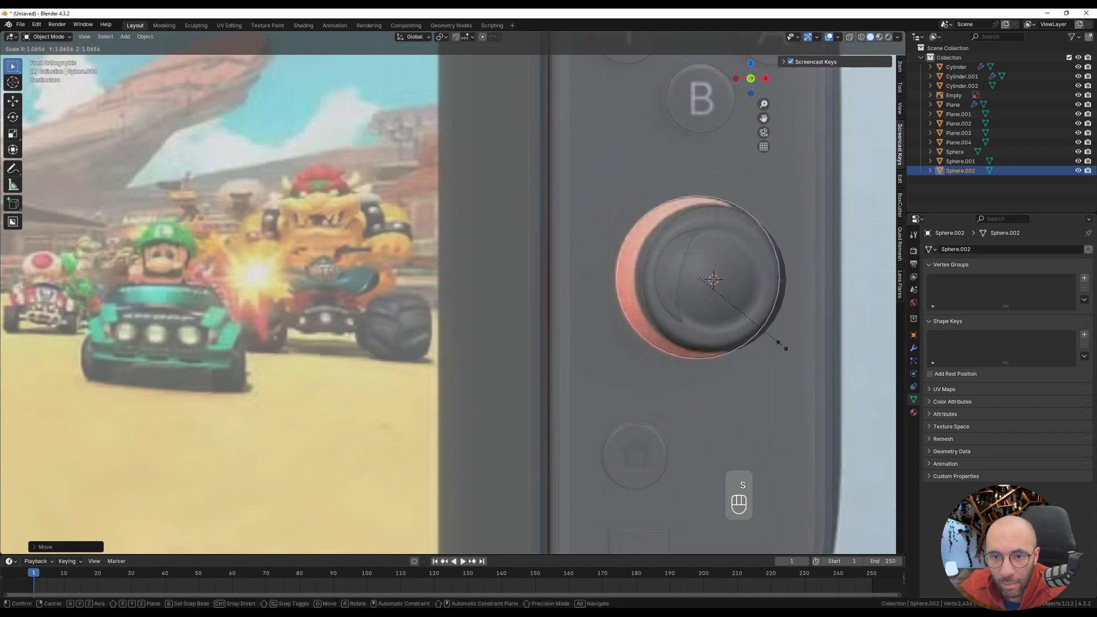
pyautogui.click(780, 345)
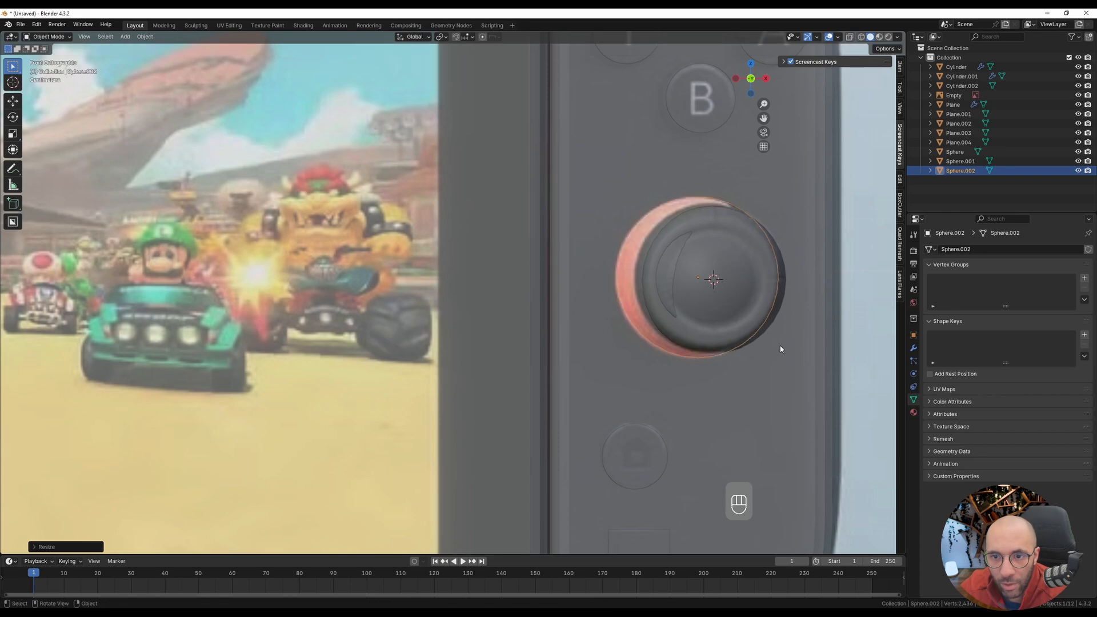
# - Flatten the sphere along Y to roughly half its depth behind the right thumbstick's cap
pyautogui.moveTo(778, 345); pyautogui.dragTo(816, 350, button='middle')
pyautogui.press('s')
pyautogui.press('y')
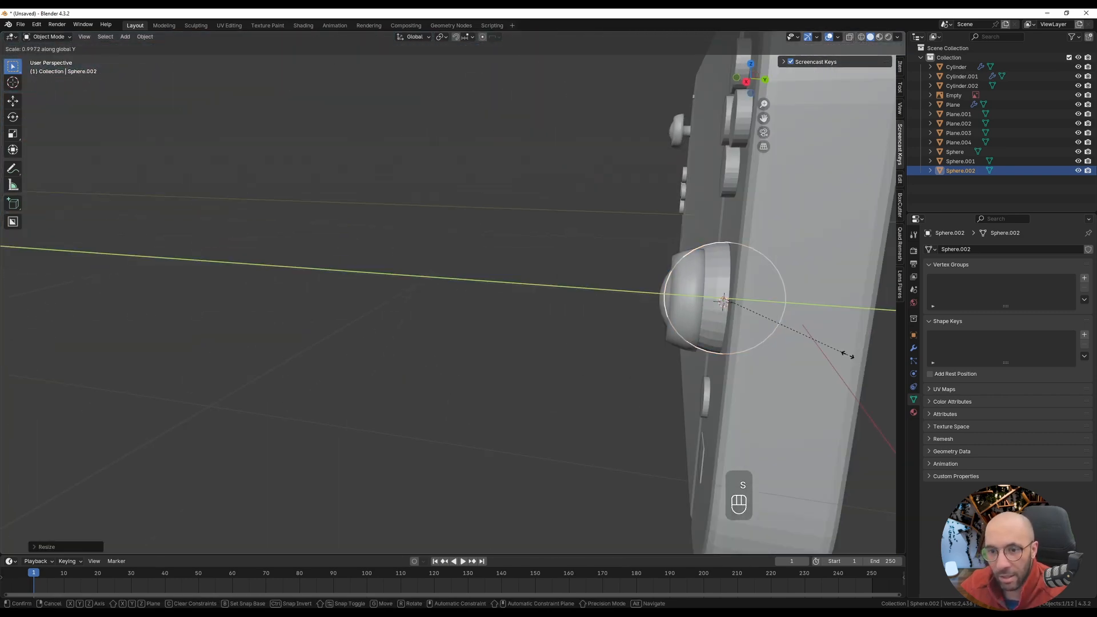
pyautogui.click(787, 329)
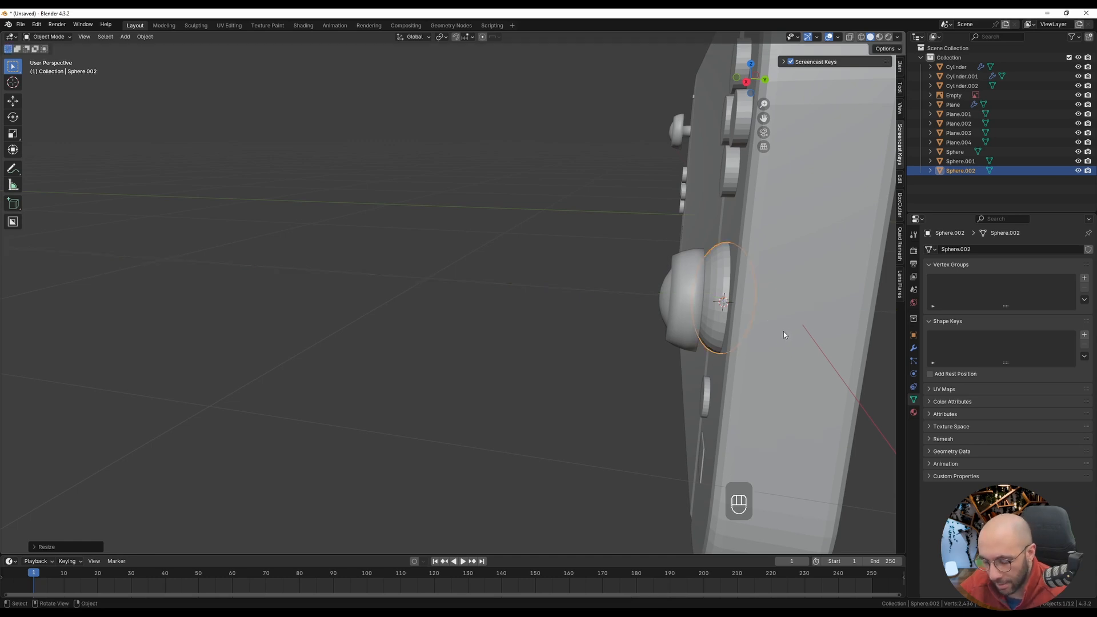
# - Move the flattened sphere about 0.04 m along Y into the console body and compare it with the front reference
pyautogui.press('g')
pyautogui.press('y')
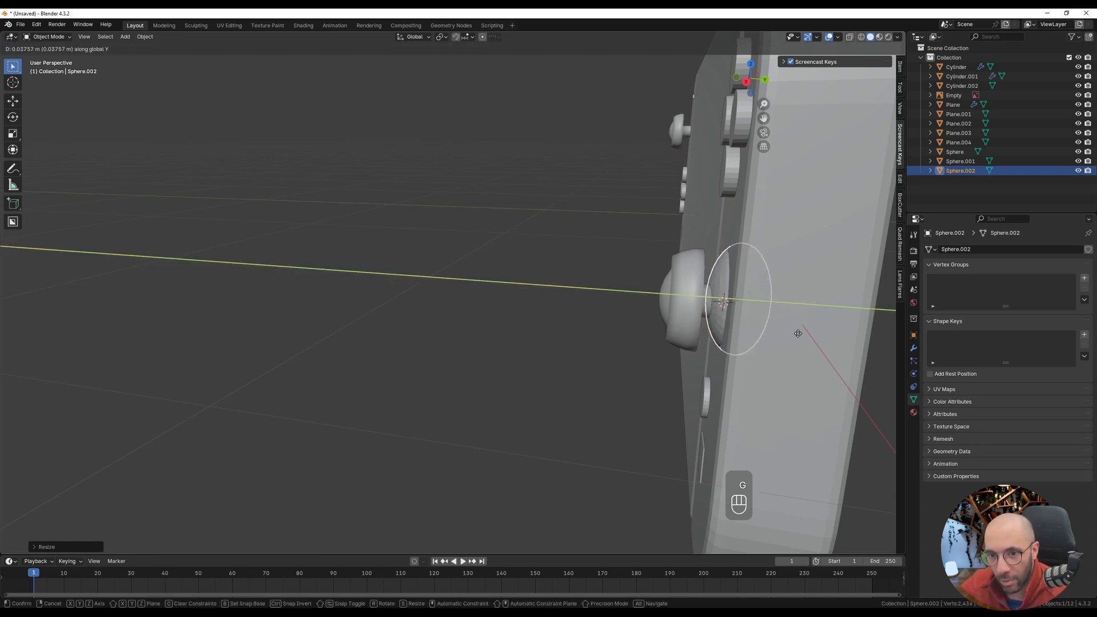
pyautogui.click(795, 333)
pyautogui.moveTo(796, 336); pyautogui.dragTo(838, 324, button='middle')
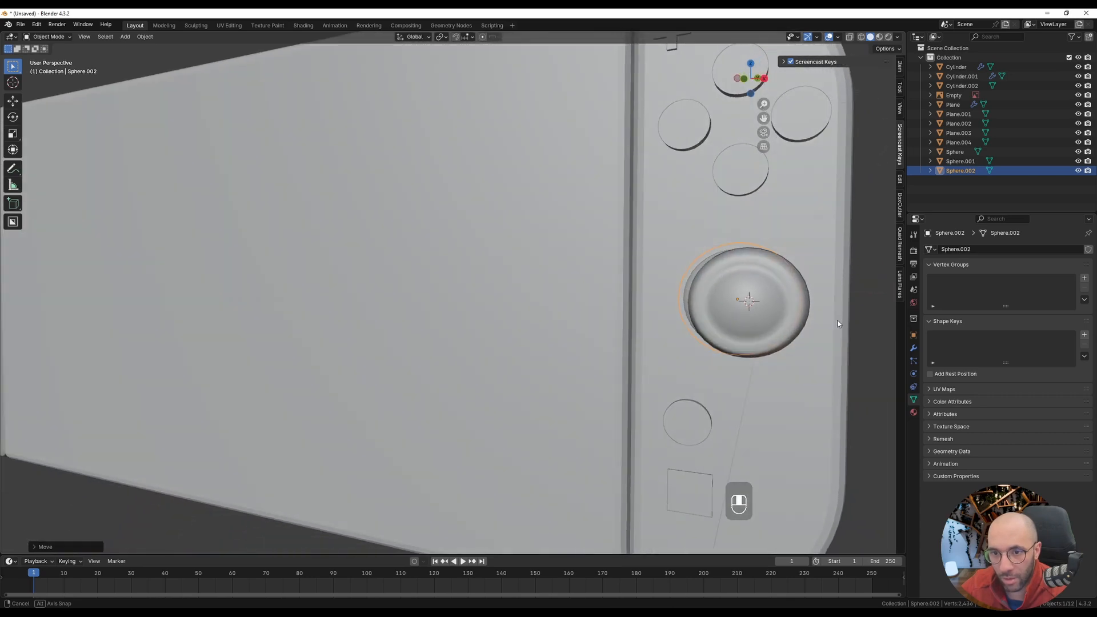
pyautogui.press('KP_1')
pyautogui.scroll(3, 679, 280)
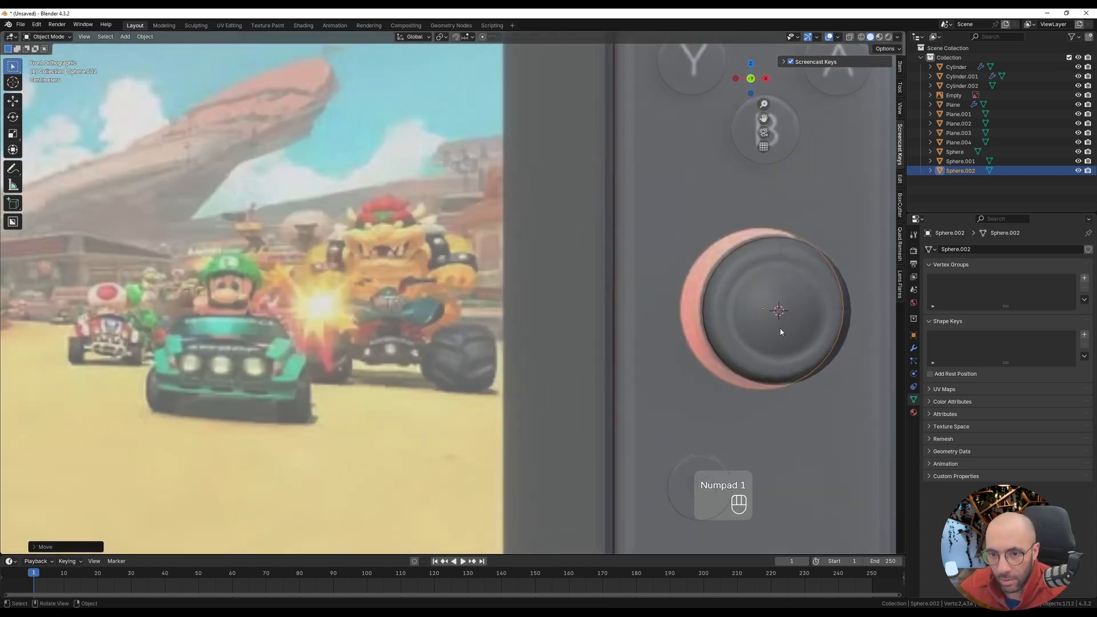
pyautogui.moveTo(737, 320); pyautogui.dragTo(606, 332, button='middle')
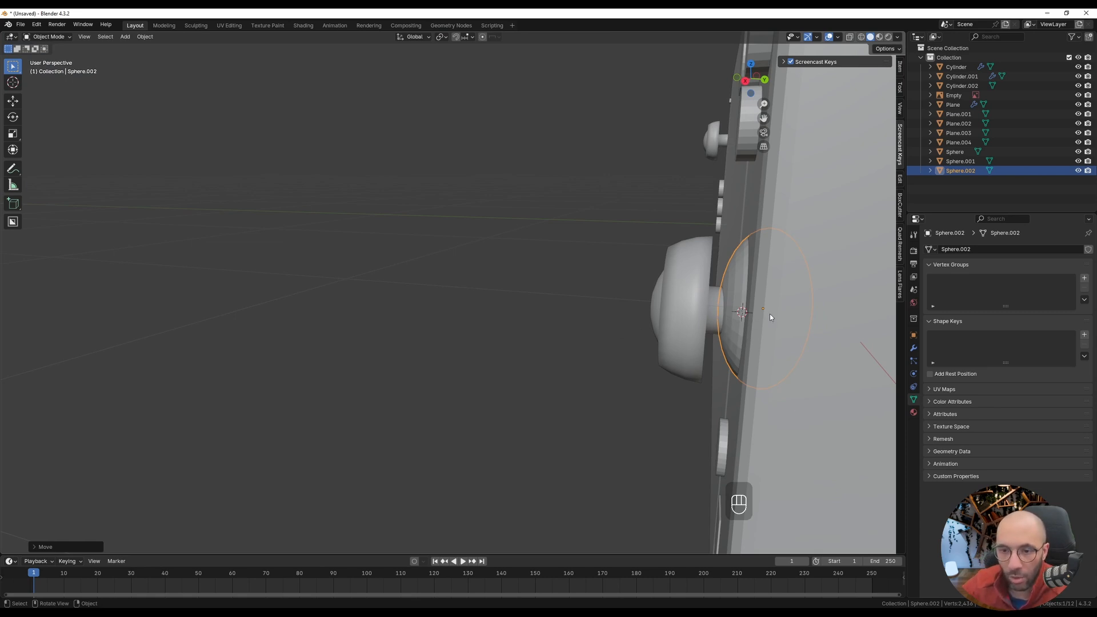
# - Isolate the flattened sphere, delete the vertices of its rear half while keeping the middle edge loop, and leave the isolated view
pyautogui.press('KP_Divide')
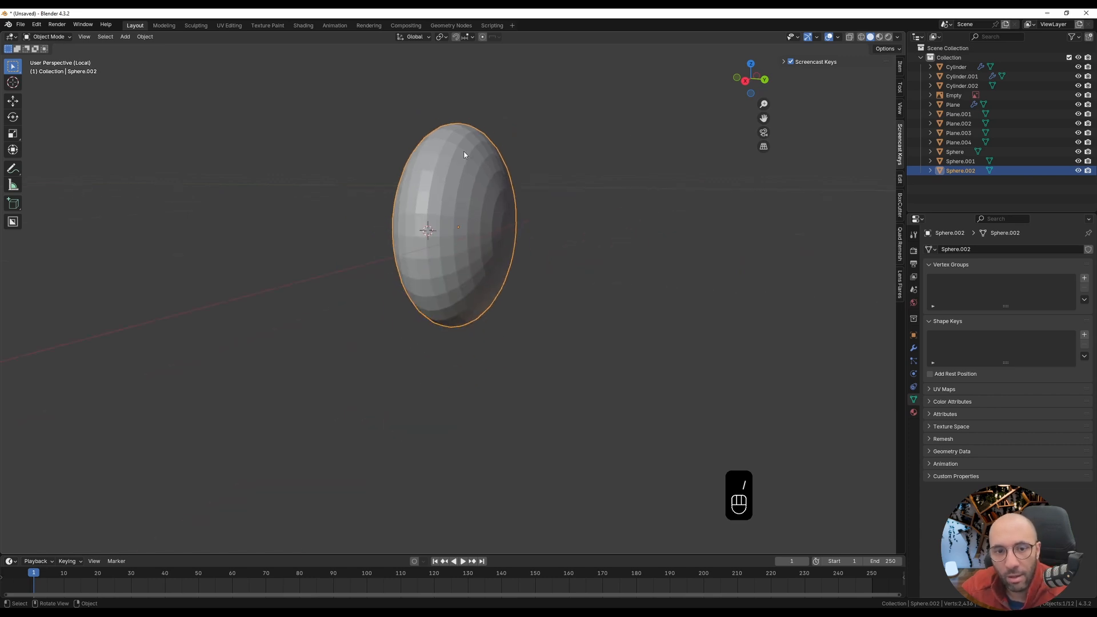
pyautogui.press('Tab')
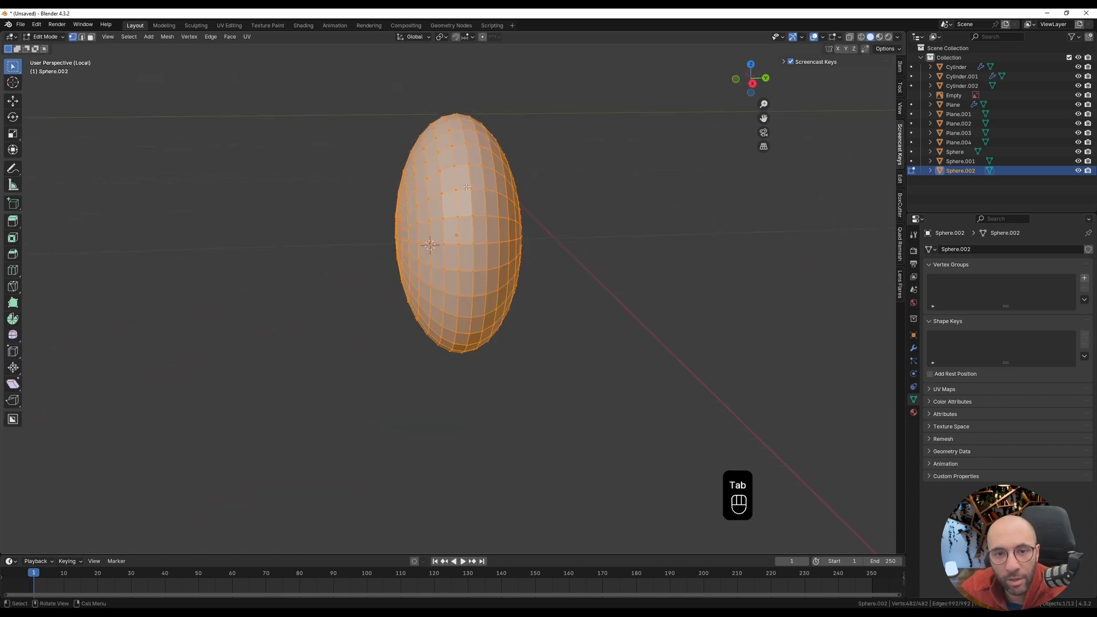
pyautogui.keyDown('alt'); pyautogui.click(471, 210); pyautogui.keyUp('alt')
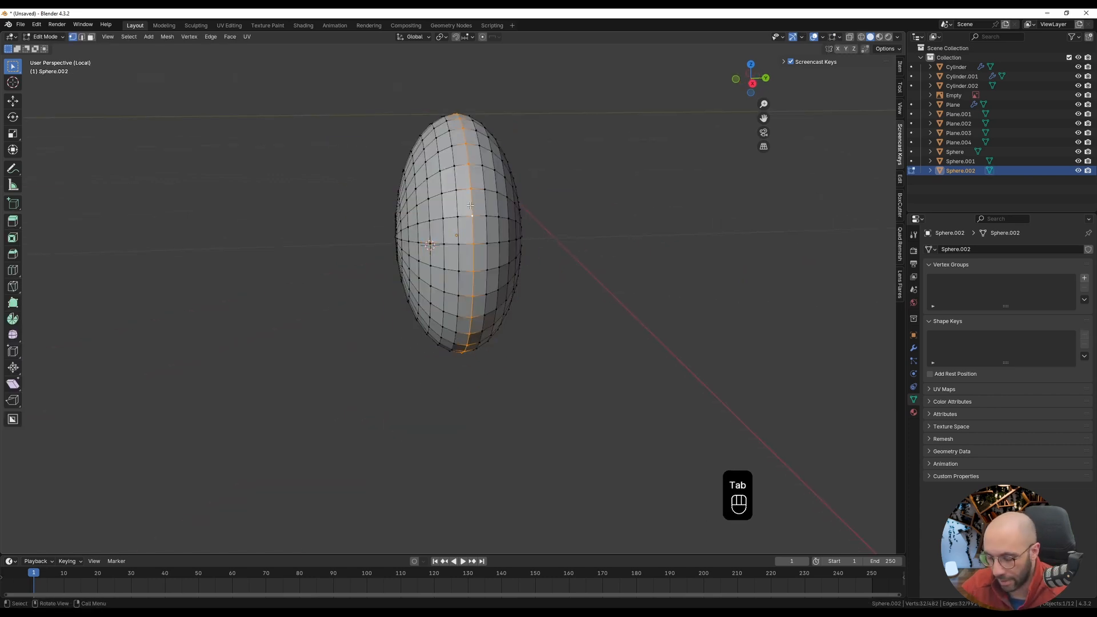
pyautogui.press('h')
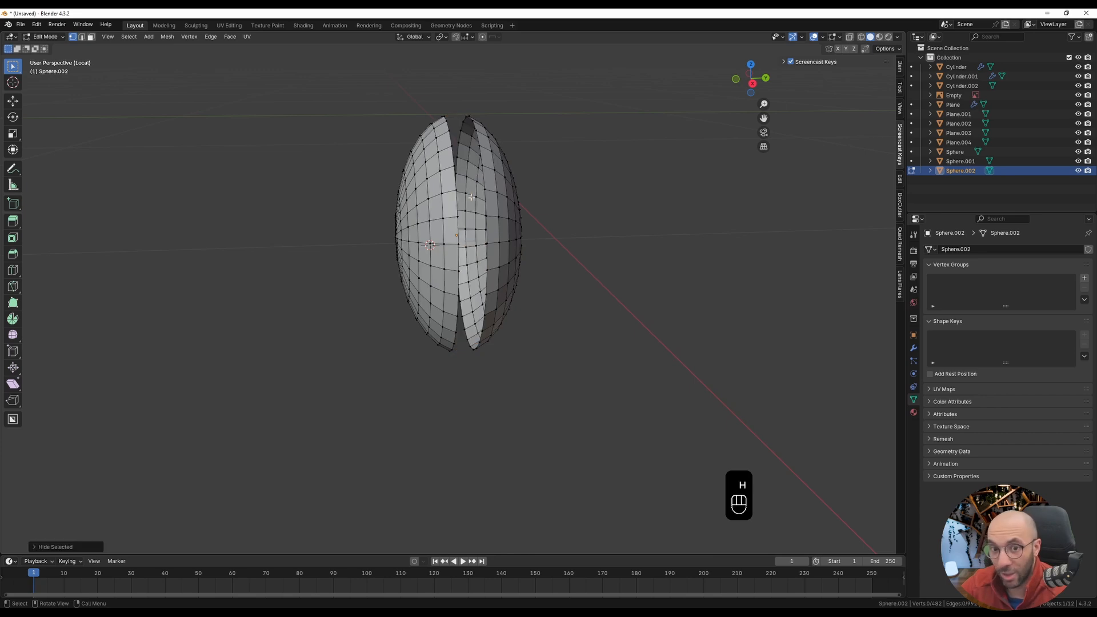
pyautogui.click(485, 190)
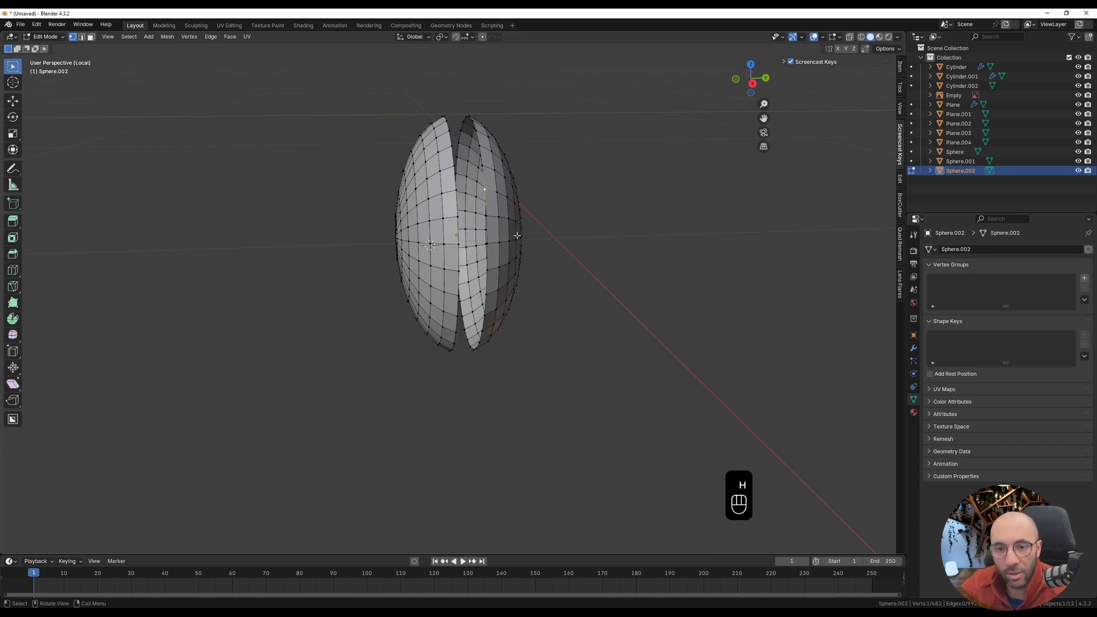
pyautogui.hotkey('ctrl', 'l')
pyautogui.press('x')
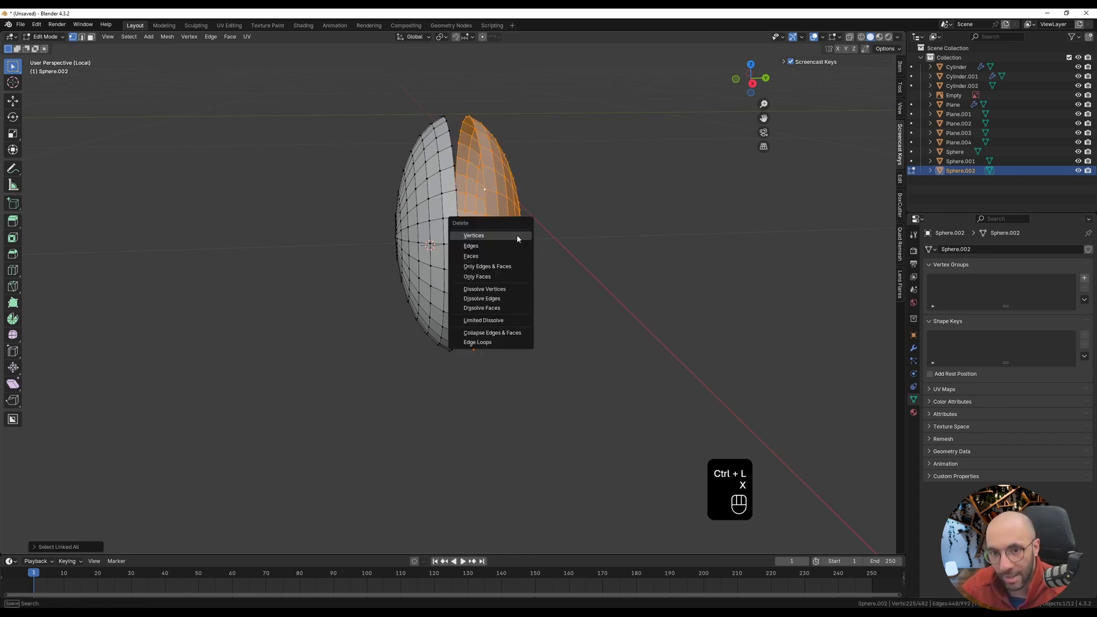
pyautogui.click(518, 236)
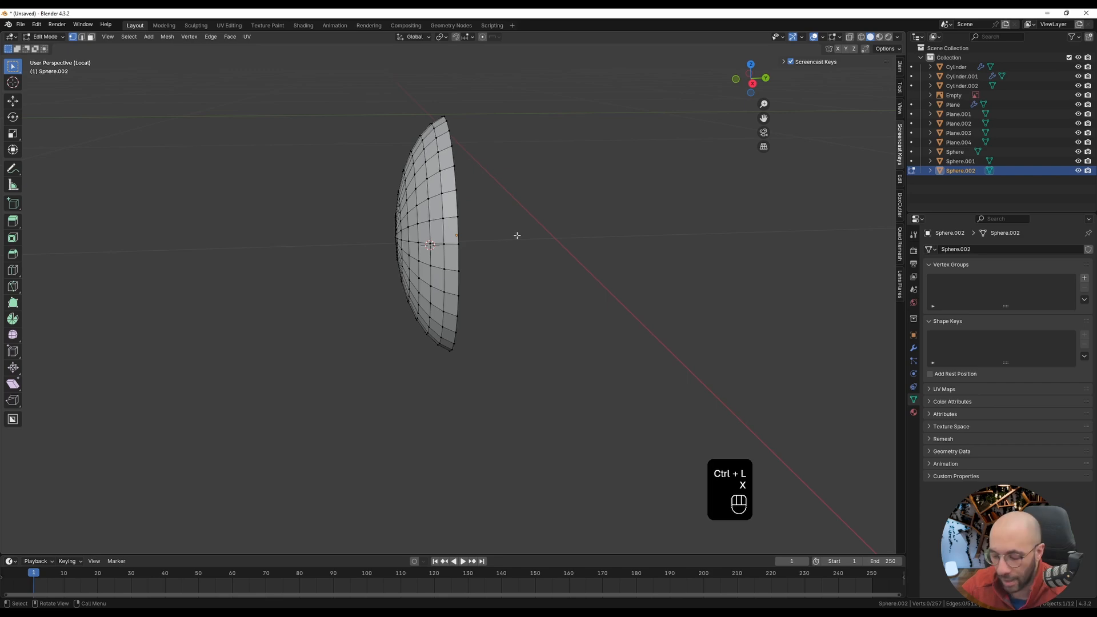
pyautogui.hotkey('alt', 'h')
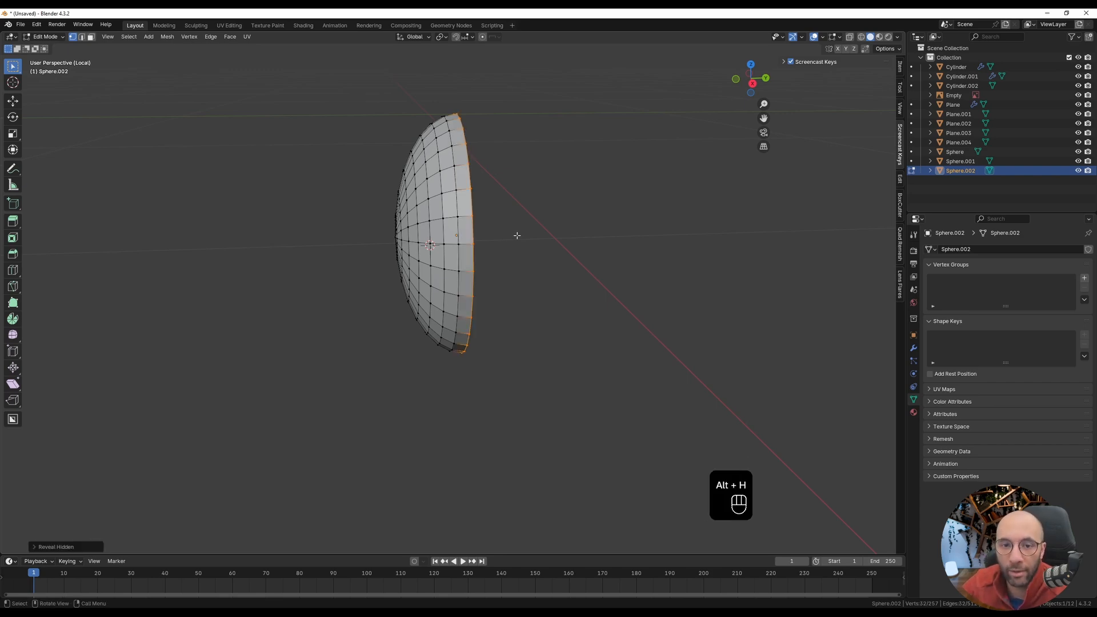
pyautogui.moveTo(516, 235); pyautogui.dragTo(720, 271, button='middle')
pyautogui.press('KP_Divide')
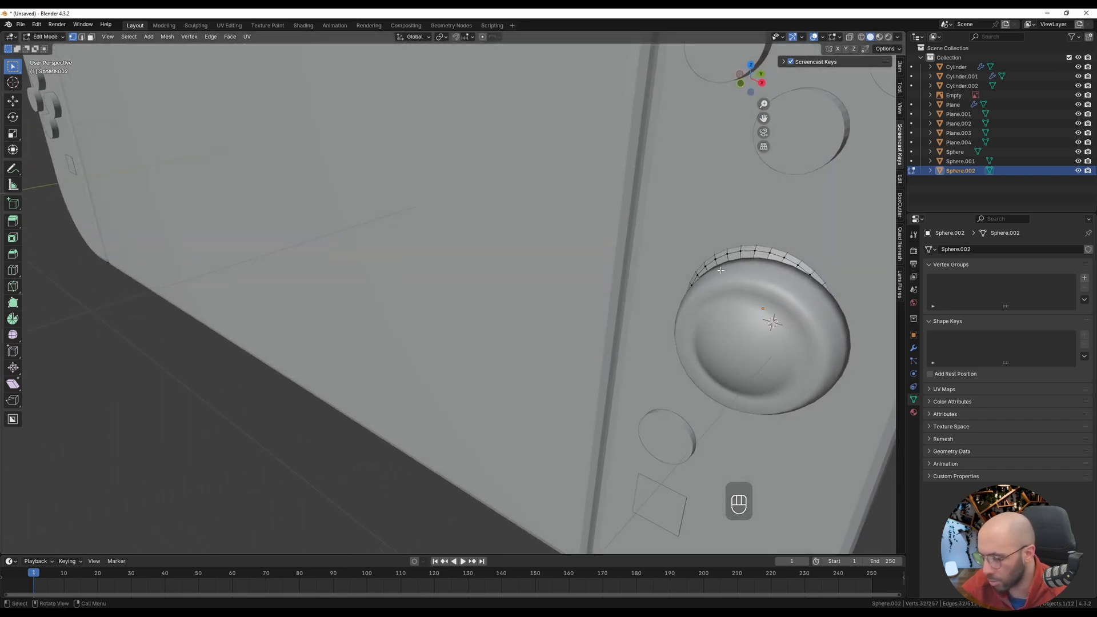
# - Flatten the entire half-dome mesh slightly further along Y, and return to Object Mode
pyautogui.press('KP_1')
pyautogui.scroll(-6, 709, 286)
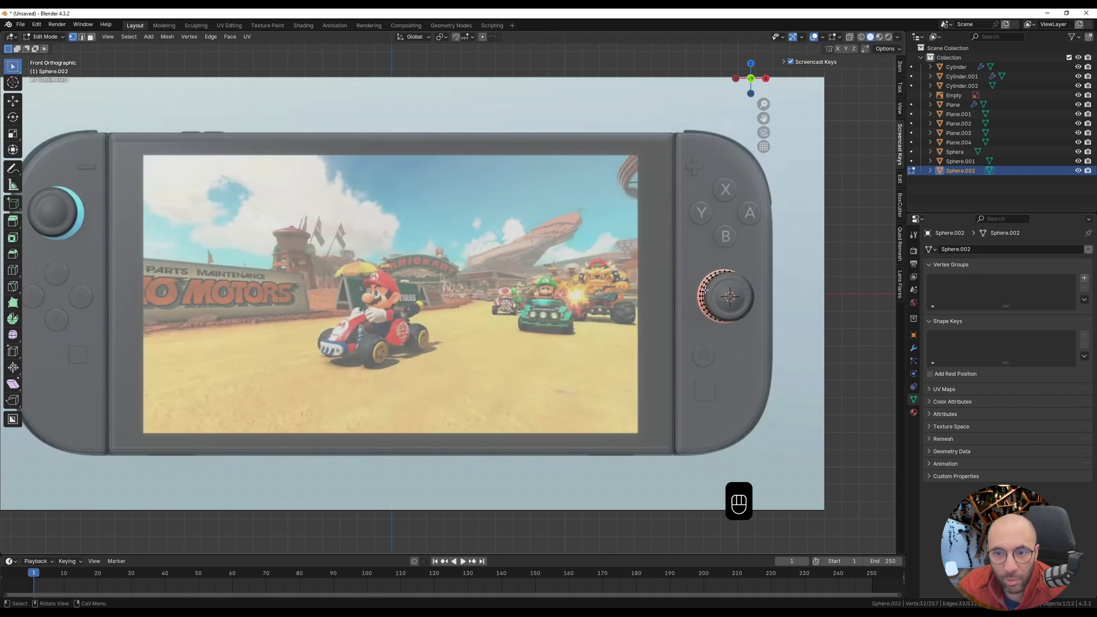
pyautogui.scroll(4, 732, 269)
pyautogui.moveTo(706, 293); pyautogui.dragTo(856, 457, button='middle')
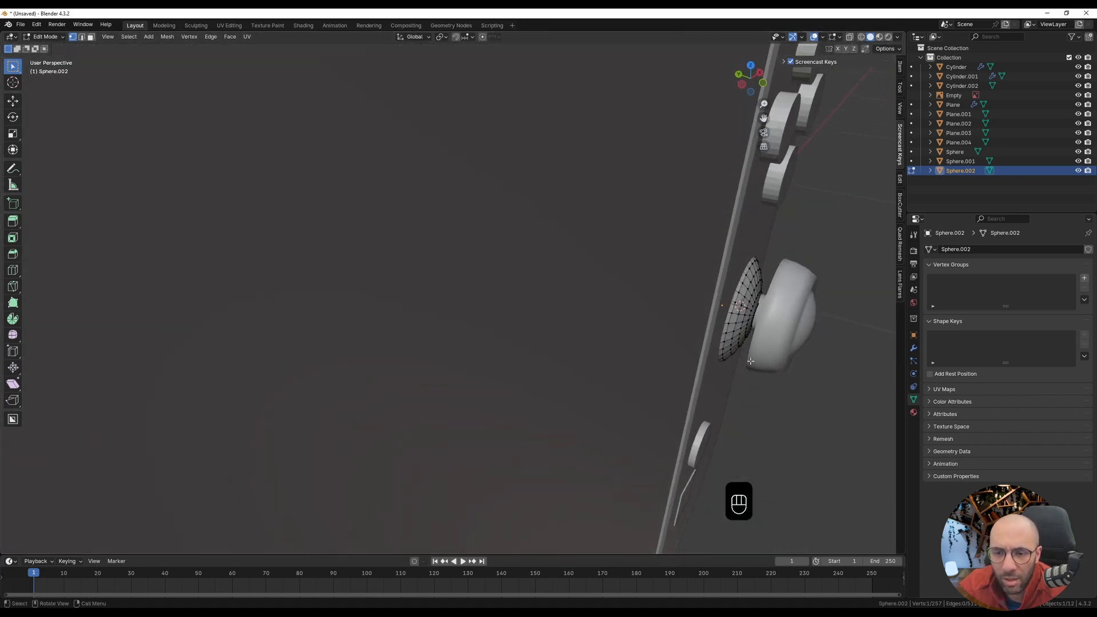
pyautogui.press('a')
pyautogui.press('s')
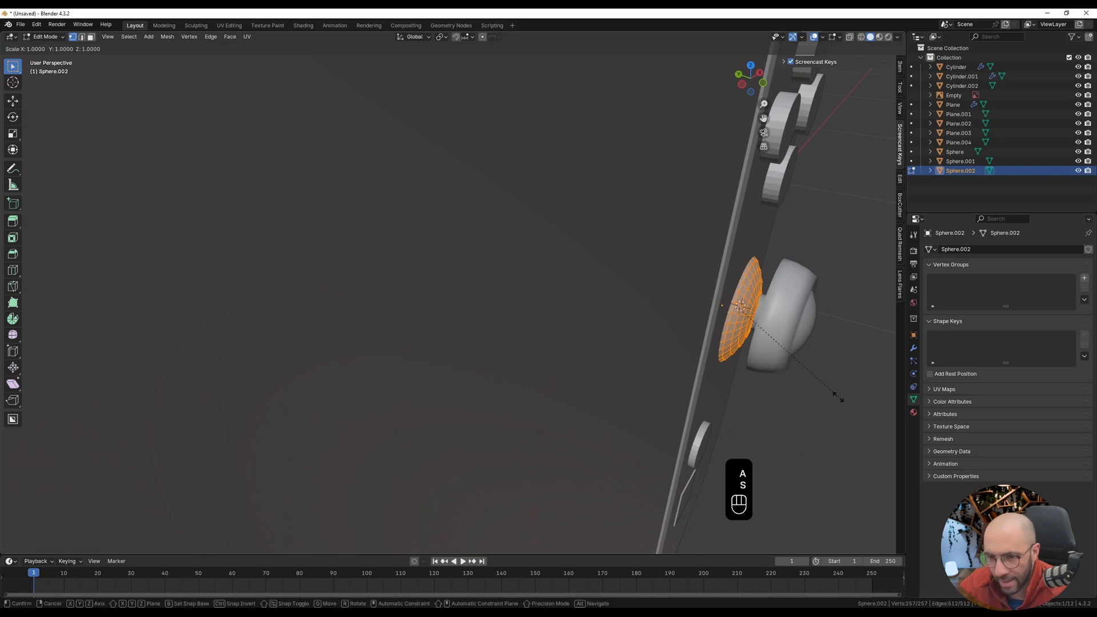
pyautogui.press('y')
pyautogui.click(806, 379)
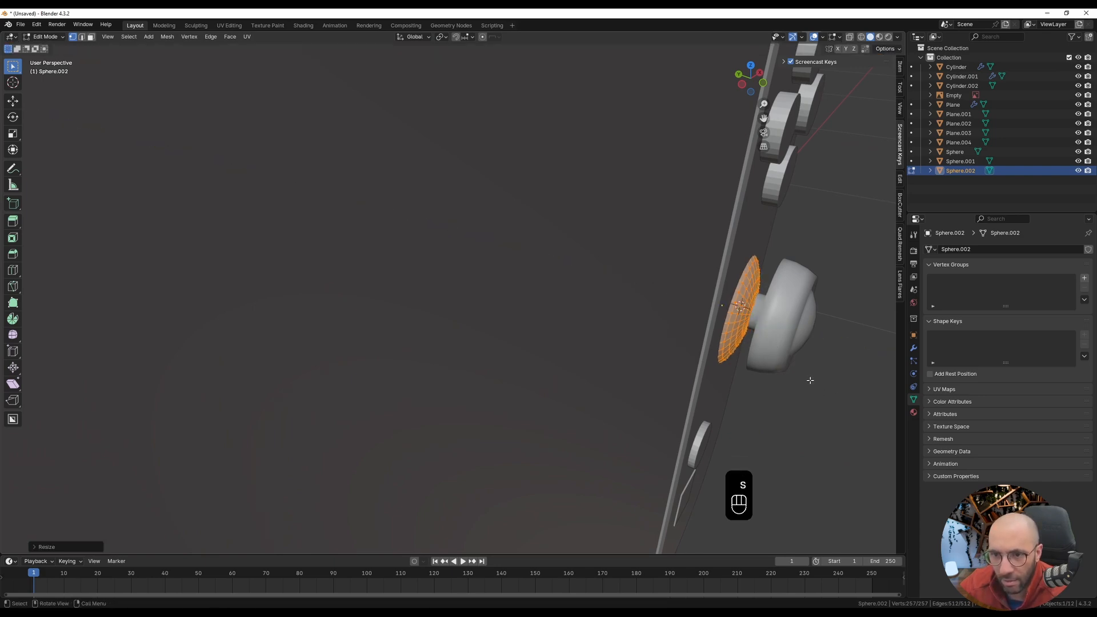
pyautogui.moveTo(806, 379); pyautogui.dragTo(414, 368, button='middle')
pyautogui.press('Tab')
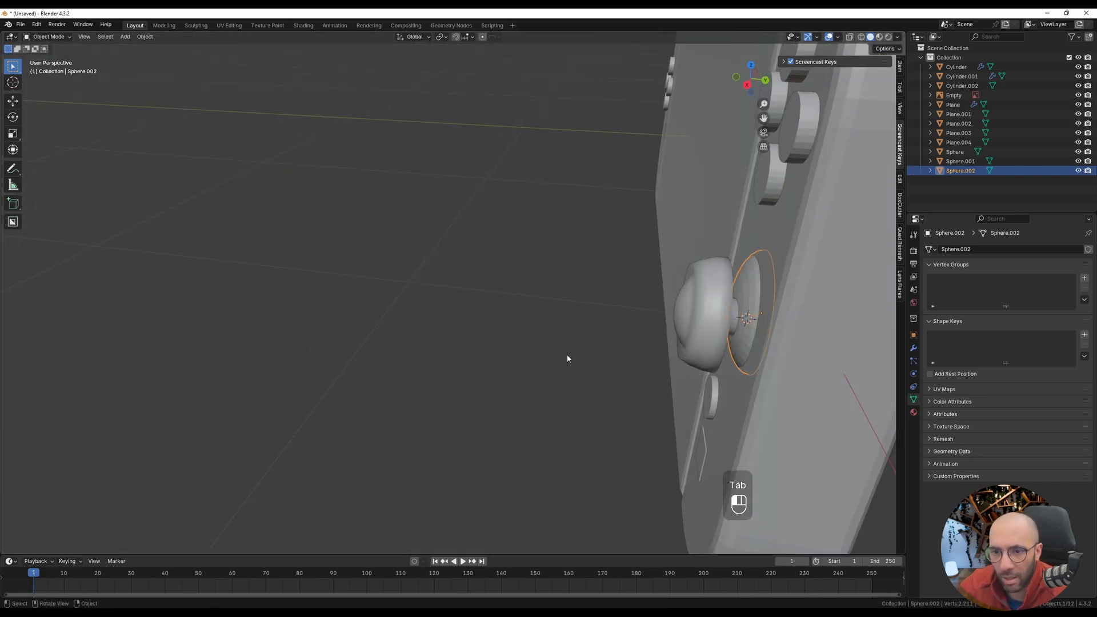
# - Apply Rotation & Scale to the half-dome beneath the right thumbstick
pyautogui.moveTo(568, 360); pyautogui.dragTo(774, 354, button='middle')
pyautogui.click(668, 366)
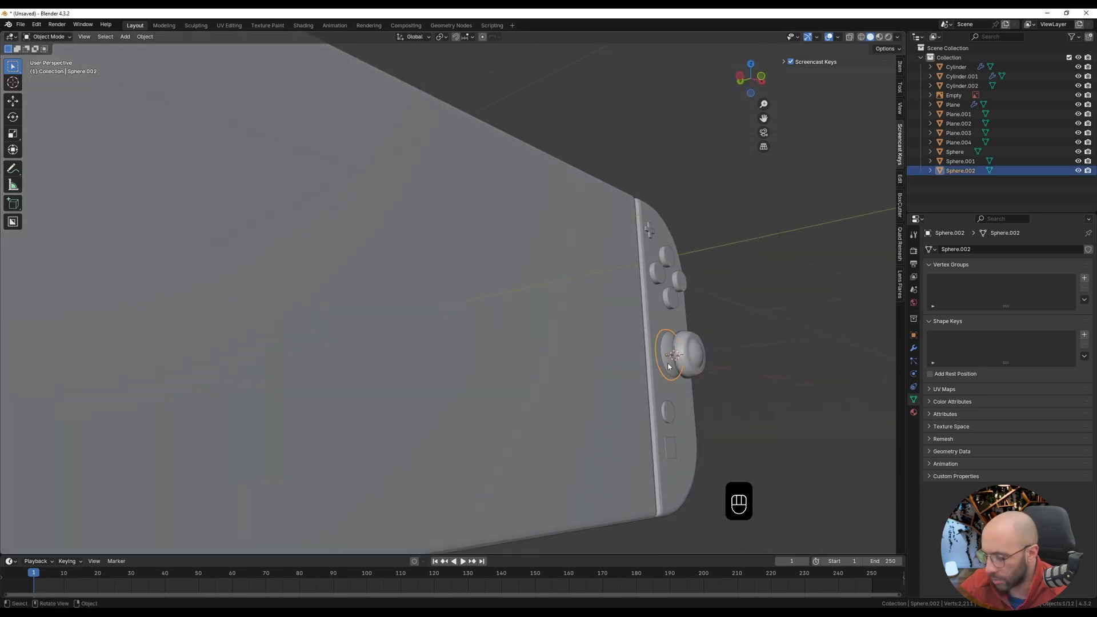
pyautogui.press('KP_1')
pyautogui.hotkey('ctrl', 'a')
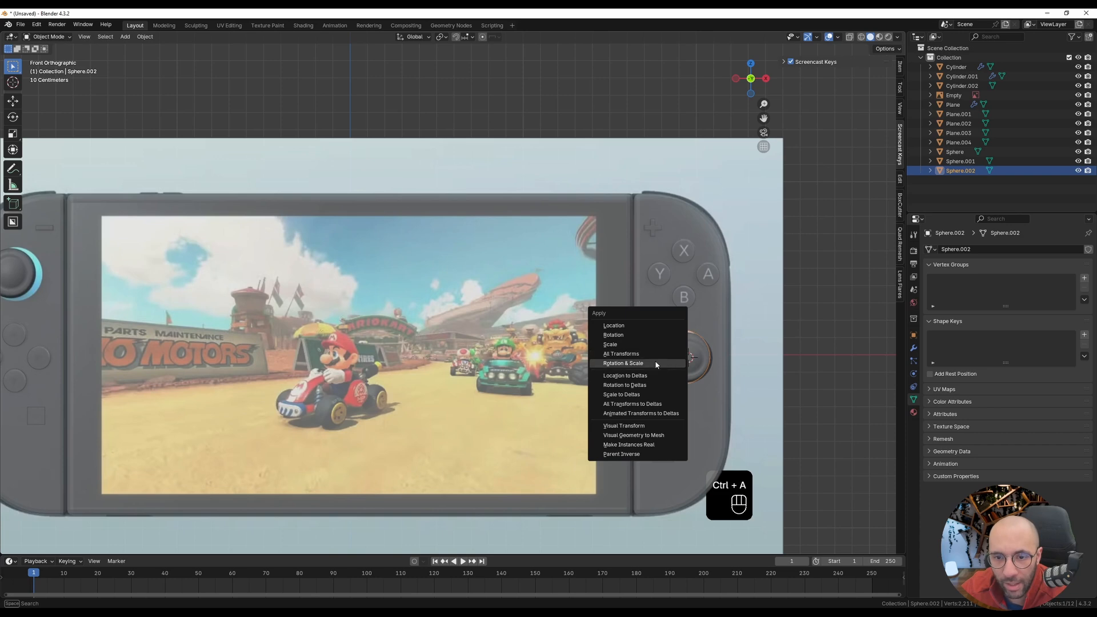
pyautogui.click(656, 364)
# - Duplicate the half-dome in front view, place the copy beneath the left thumbstick about -3.85 m along X and 0.47 m along Z, and inspect both sticks
pyautogui.scroll(-4, 656, 365)
pyautogui.keyDown('shift'); pyautogui.moveTo(646, 363); pyautogui.dragTo(718, 361, button='middle'); pyautogui.keyUp('shift')
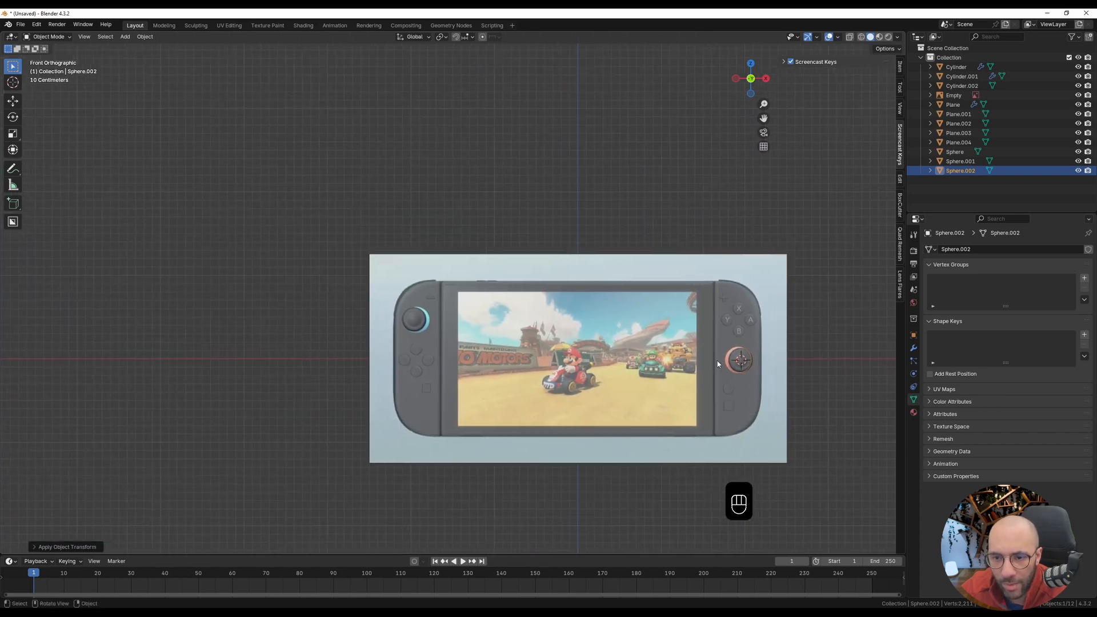
pyautogui.scroll(2, 718, 361)
pyautogui.hotkey('shift', 'd')
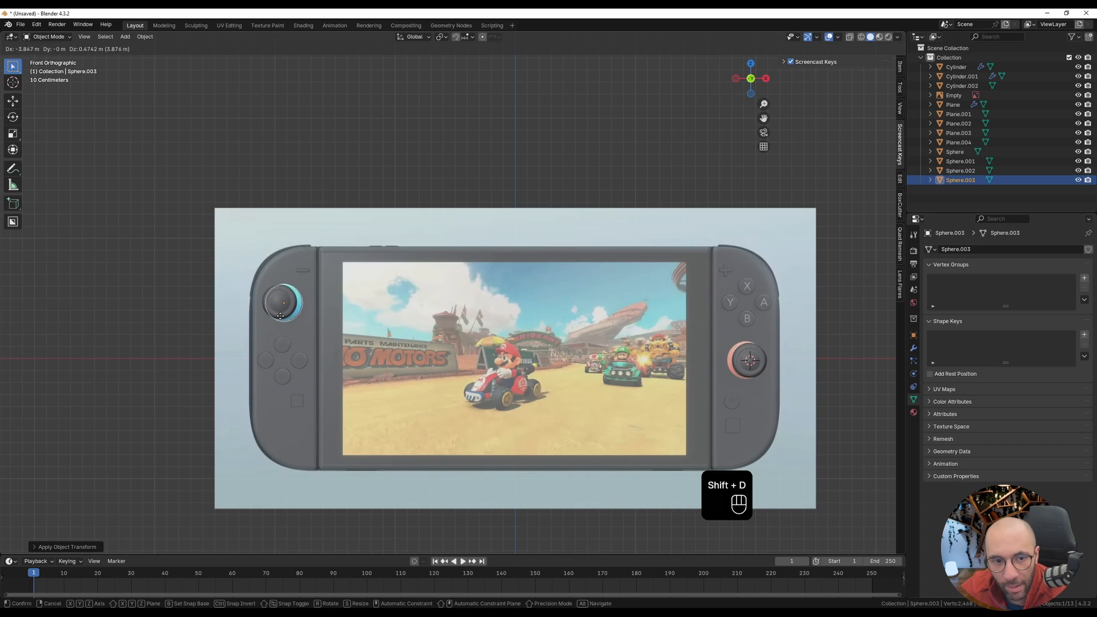
pyautogui.click(279, 315)
pyautogui.moveTo(280, 318); pyautogui.dragTo(545, 351, button='middle')
pyautogui.scroll(3, 296, 274)
pyautogui.scroll(-2, 545, 351)
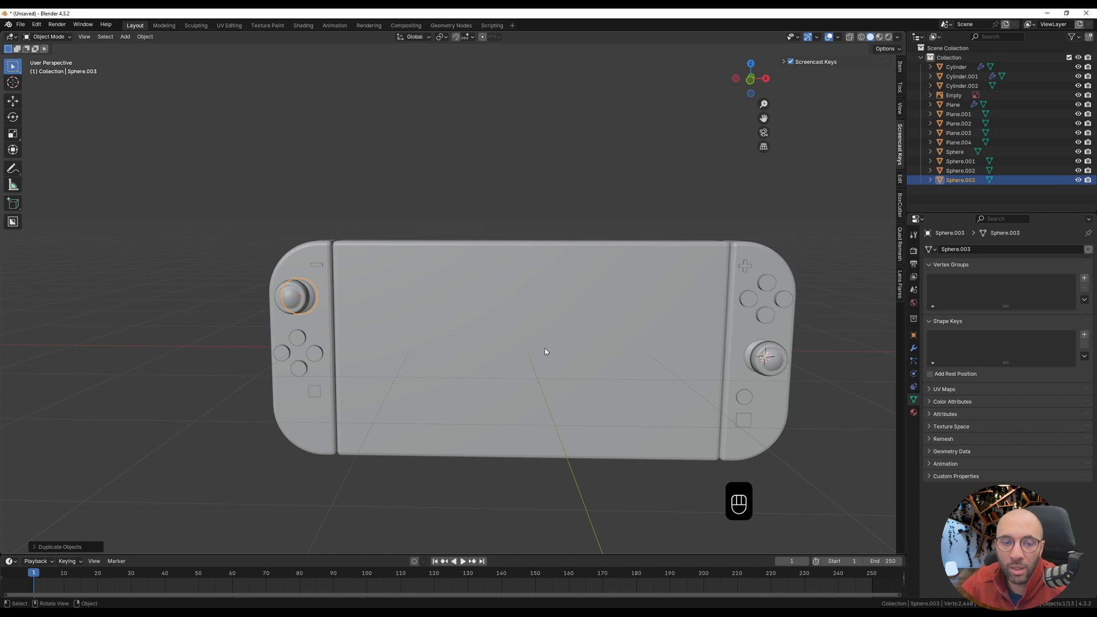
pyautogui.scroll(1, 803, 321)
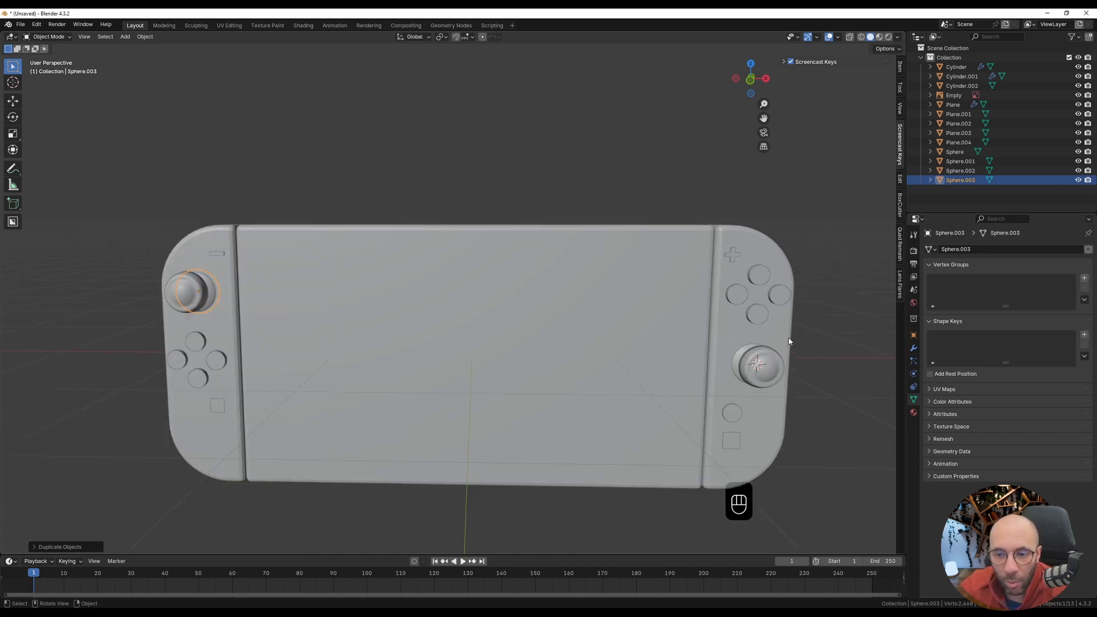
pyautogui.moveTo(790, 342); pyautogui.dragTo(764, 330, button='middle')
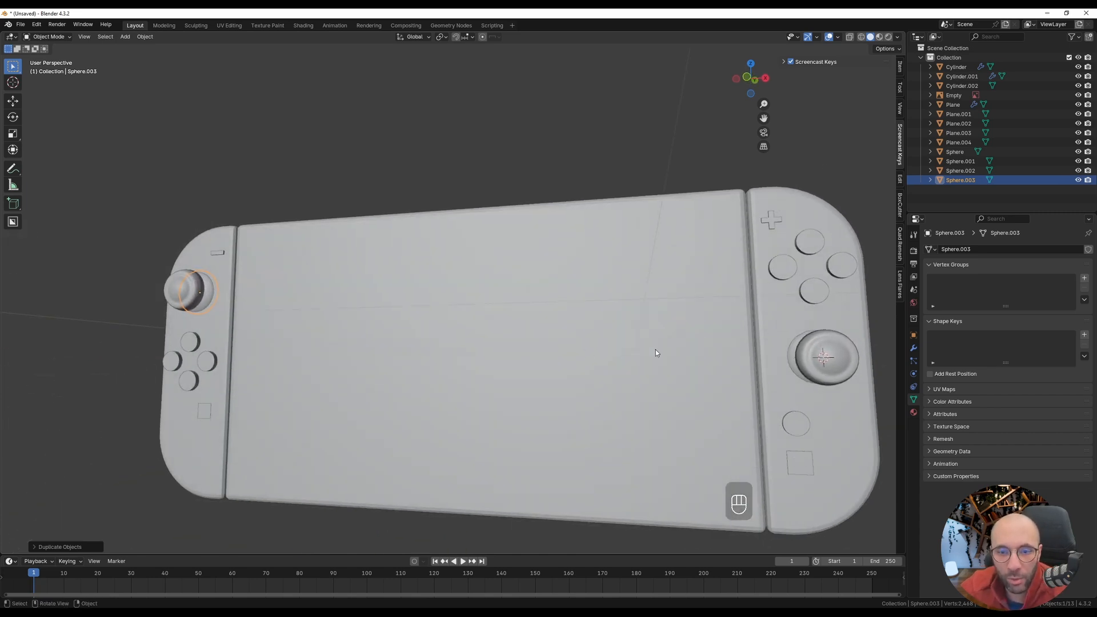
# - Apply Shade Smooth to the half-dome bases beneath the left and right thumbsticks
pyautogui.rightClick(207, 298)
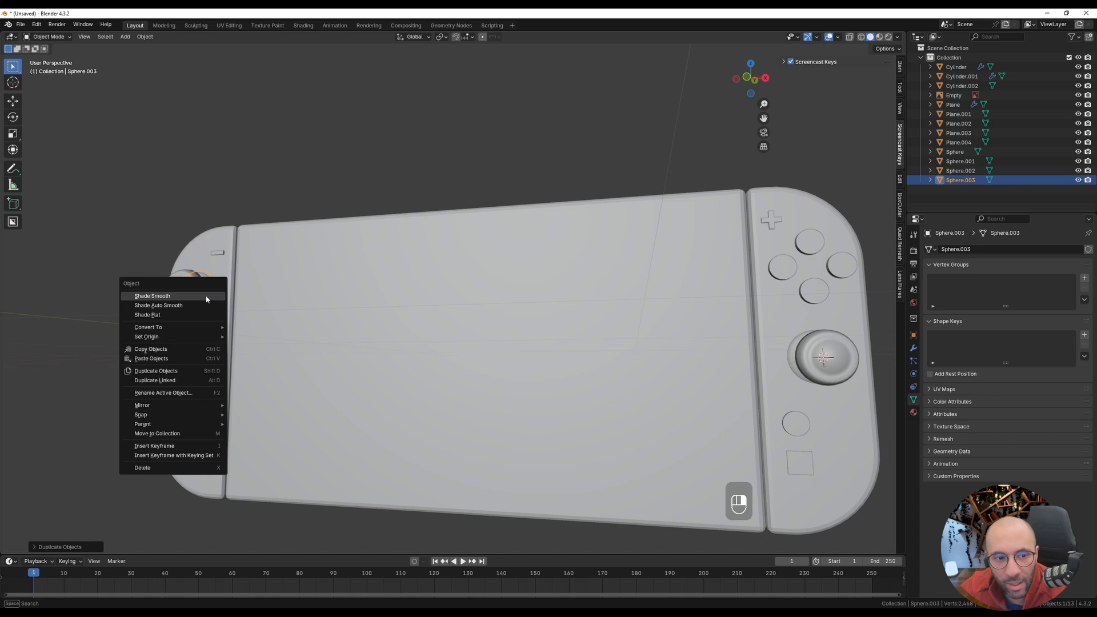
pyautogui.click(207, 296)
pyautogui.click(797, 371)
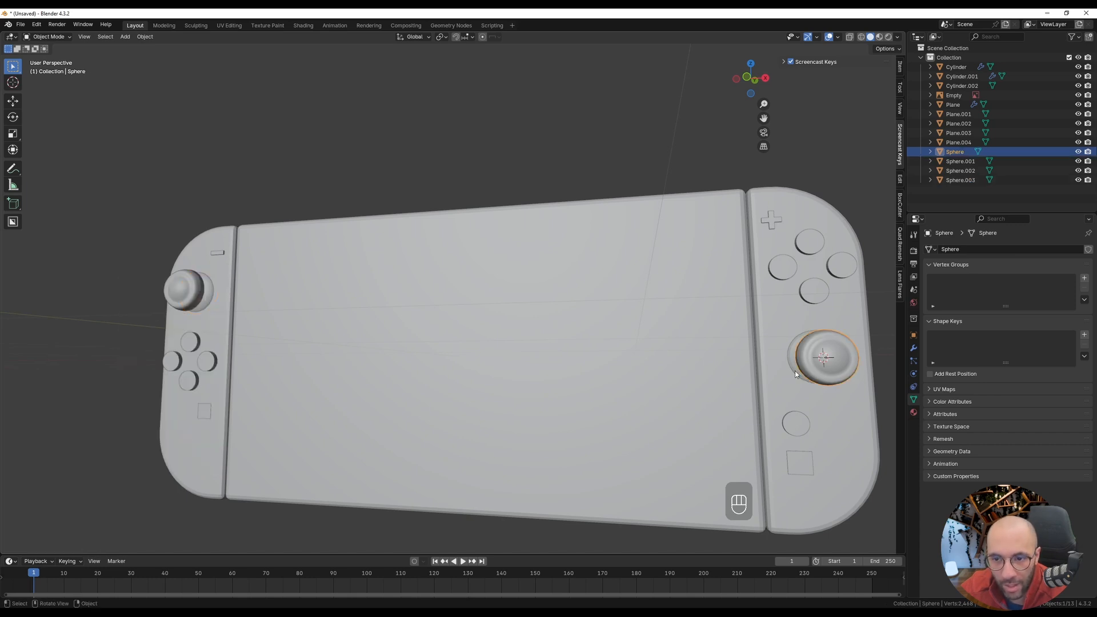
pyautogui.click(794, 369)
pyautogui.rightClick(793, 369)
pyautogui.click(794, 369)
pyautogui.scroll(-2, 794, 369)
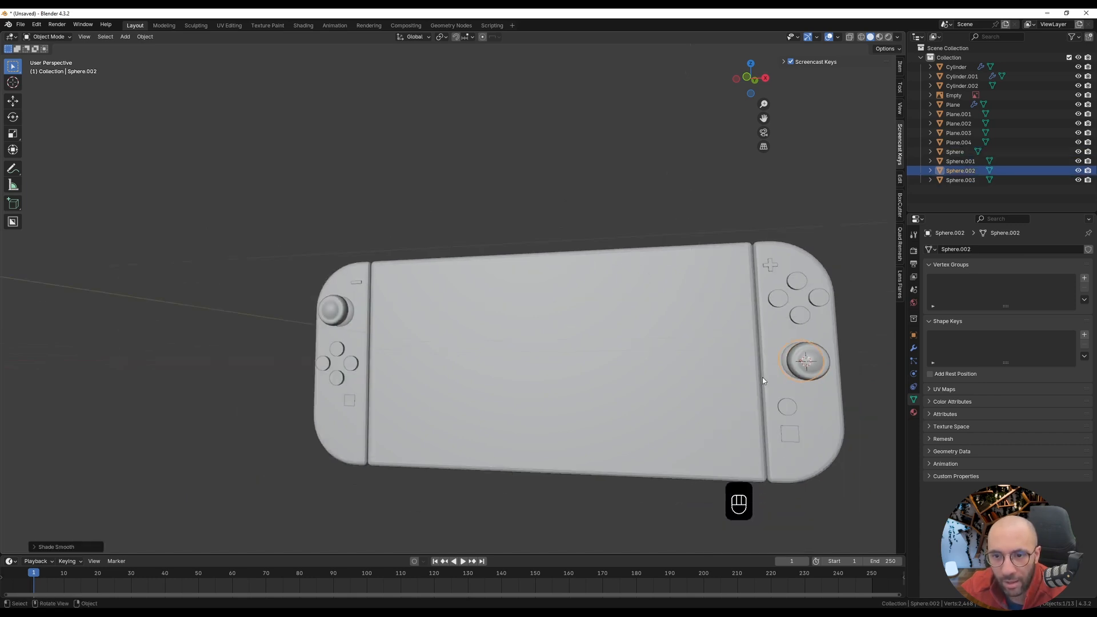
pyautogui.moveTo(794, 369); pyautogui.dragTo(779, 412, button='middle')
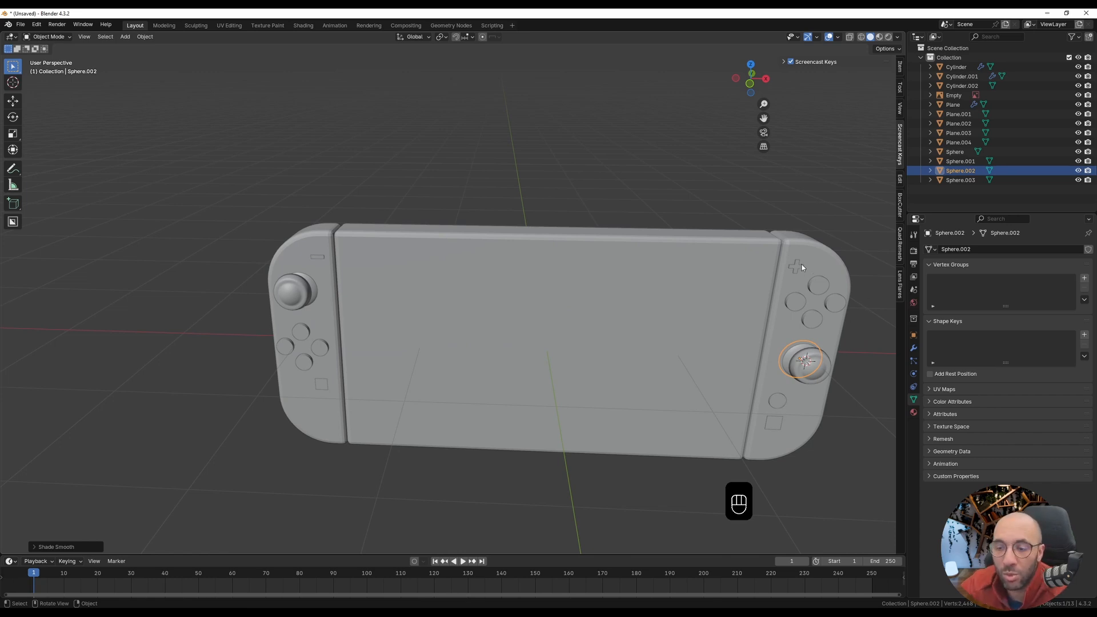
# - Add a Bevel modifier to the four round face buttons on the right controller
pyautogui.scroll(2, 800, 279)
pyautogui.moveTo(800, 279); pyautogui.dragTo(783, 269, button='middle')
pyautogui.click(818, 284)
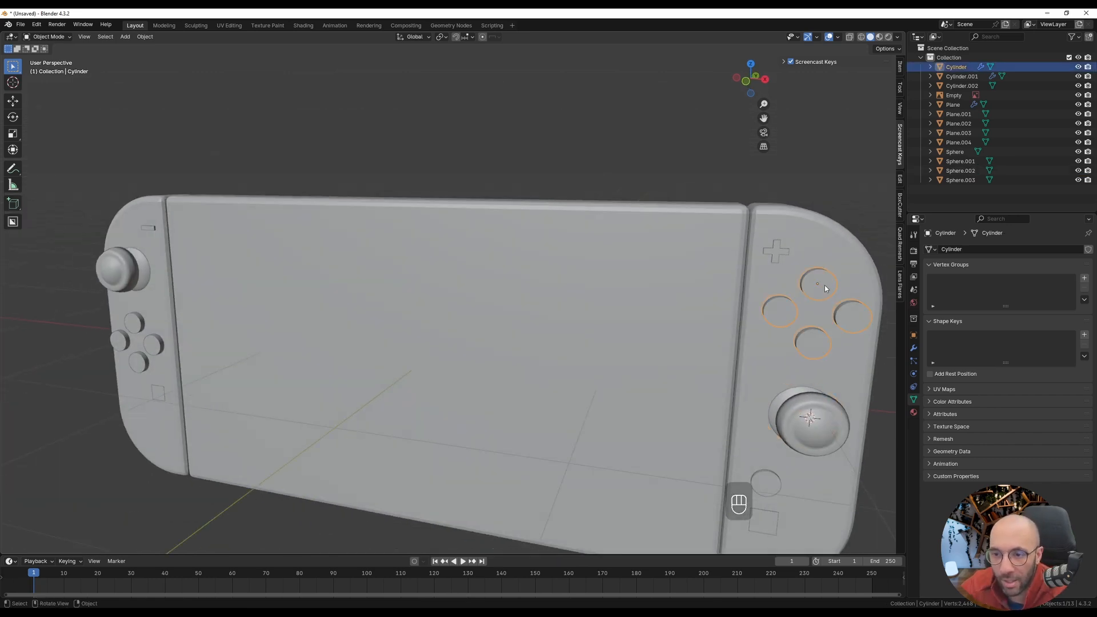
pyautogui.click(913, 347)
pyautogui.click(951, 247)
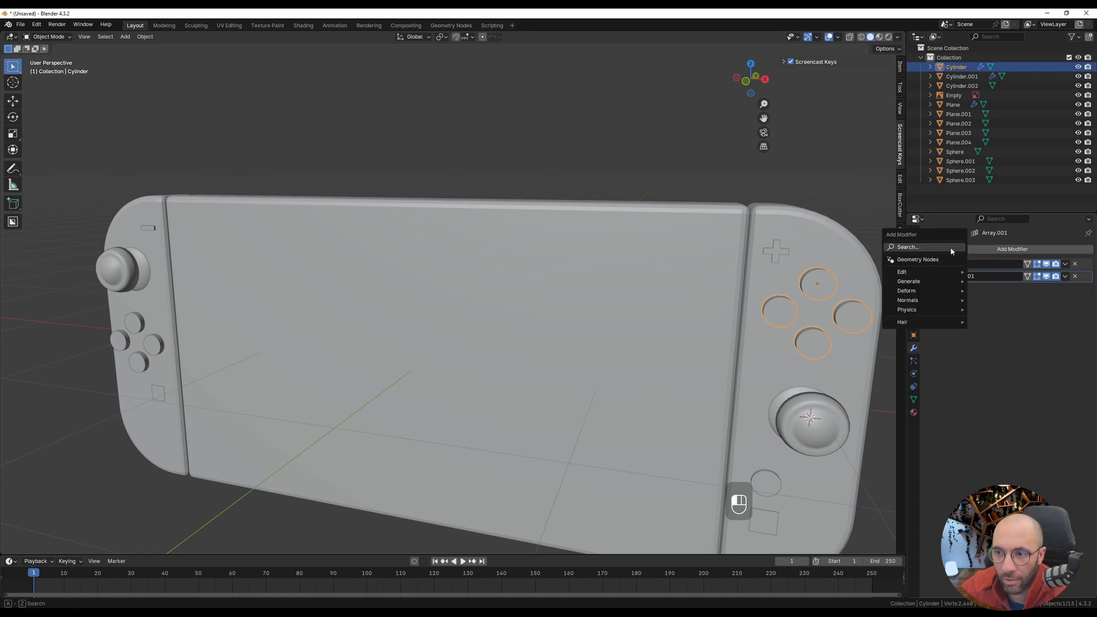
pyautogui.write('bevel')
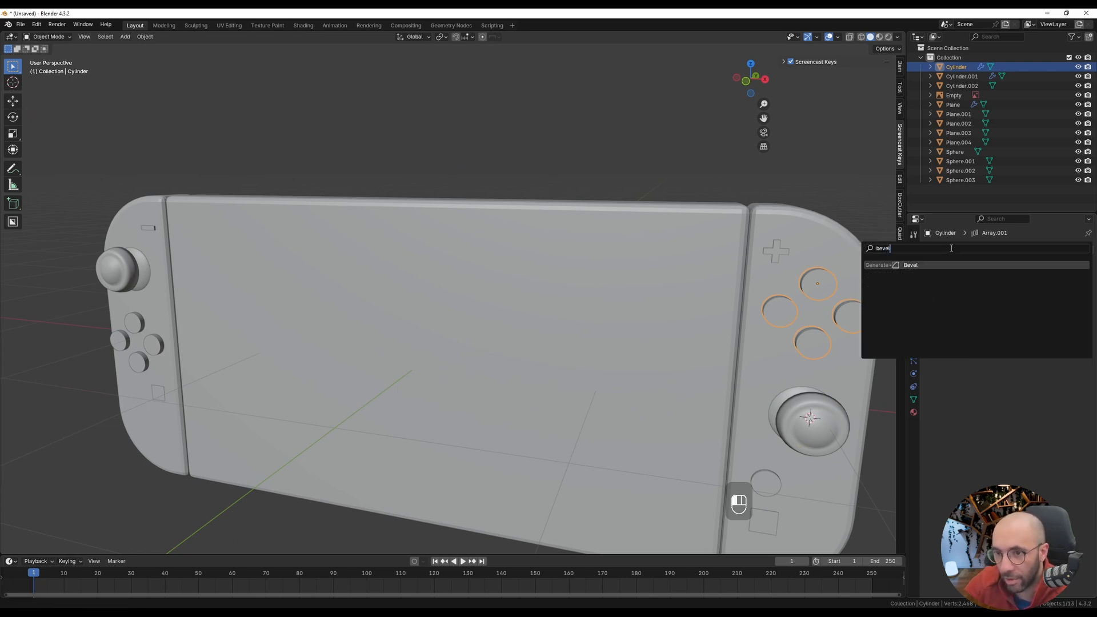
pyautogui.press('Return')
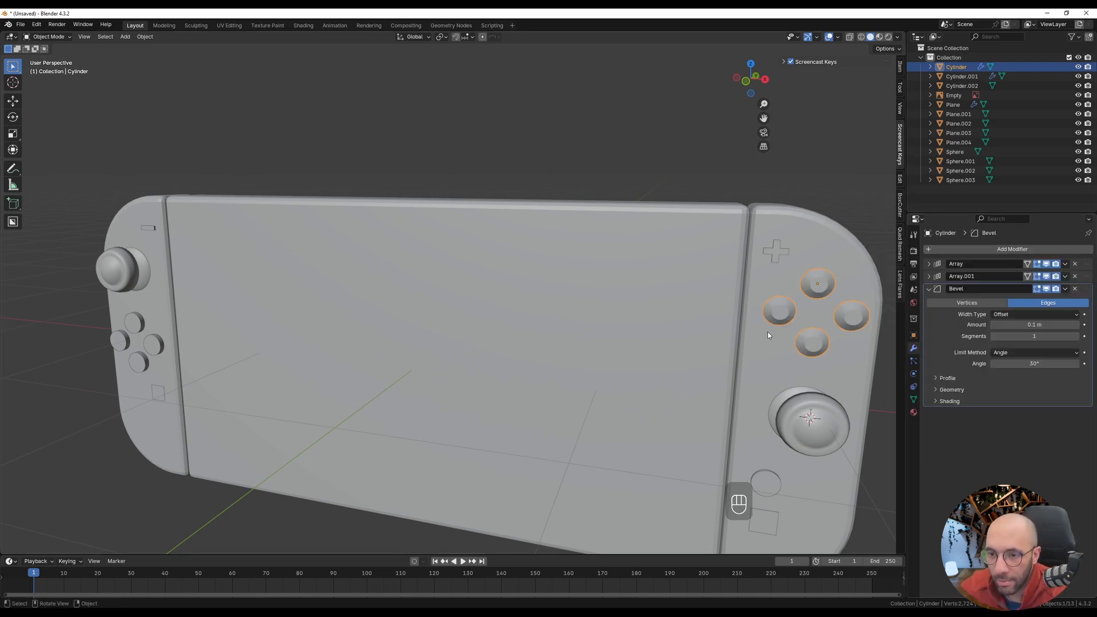
# - Set the face buttons' bevel to 3 segments and an amount of 0.013 m, checking against the front-view reference
pyautogui.scroll(3, 767, 331)
pyautogui.moveTo(756, 329); pyautogui.dragTo(722, 335, button='middle')
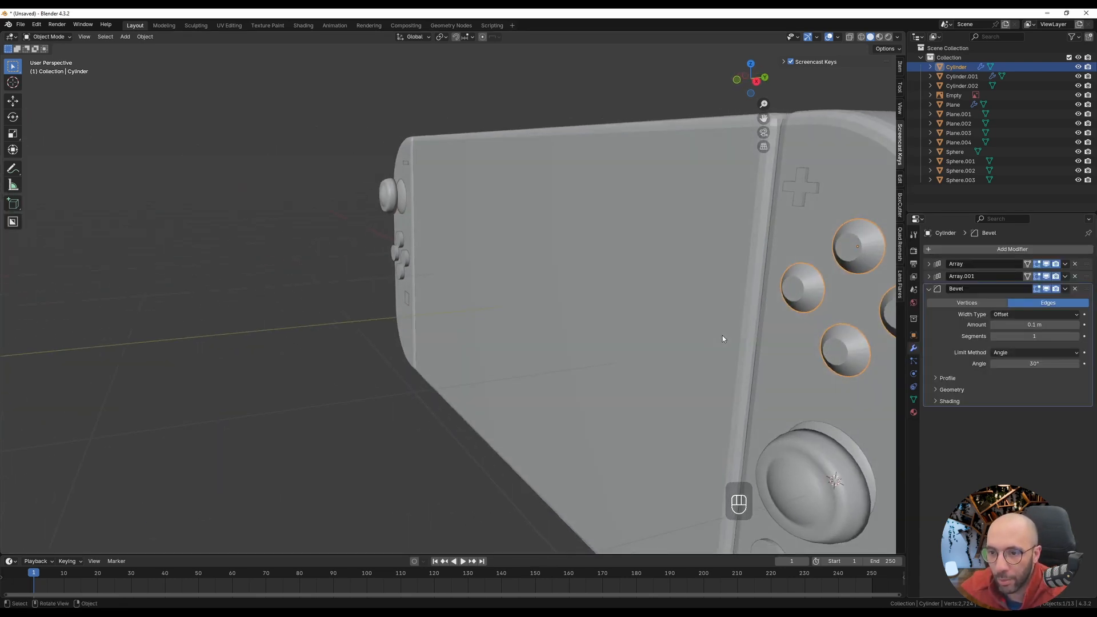
pyautogui.click(1077, 336)
pyautogui.click(1077, 336)
pyautogui.keyDown('shift'); pyautogui.moveTo(1044, 334); pyautogui.dragTo(1027, 324); pyautogui.keyUp('shift')
pyautogui.press('KP_1')
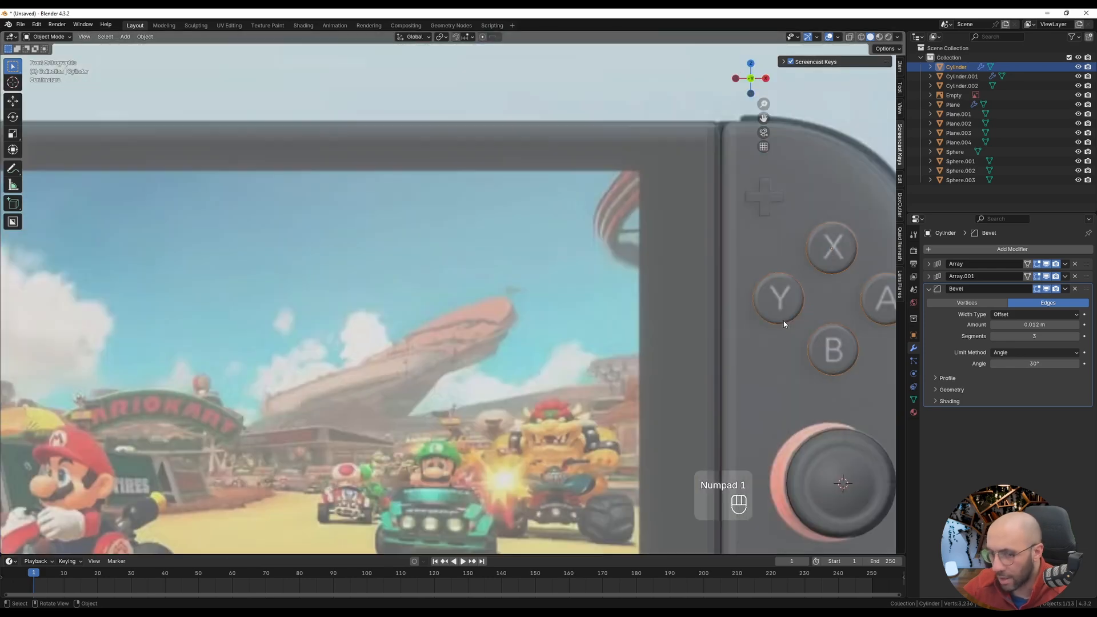
pyautogui.moveTo(790, 323); pyautogui.dragTo(676, 345, button='middle')
pyautogui.keyDown('shift'); pyautogui.moveTo(852, 312); pyautogui.dragTo(743, 314, button='middle'); pyautogui.keyUp('shift')
pyautogui.scroll(2, 757, 314)
pyautogui.keyDown('shift'); pyautogui.moveTo(1028, 325); pyautogui.dragTo(1039, 324); pyautogui.keyUp('shift')
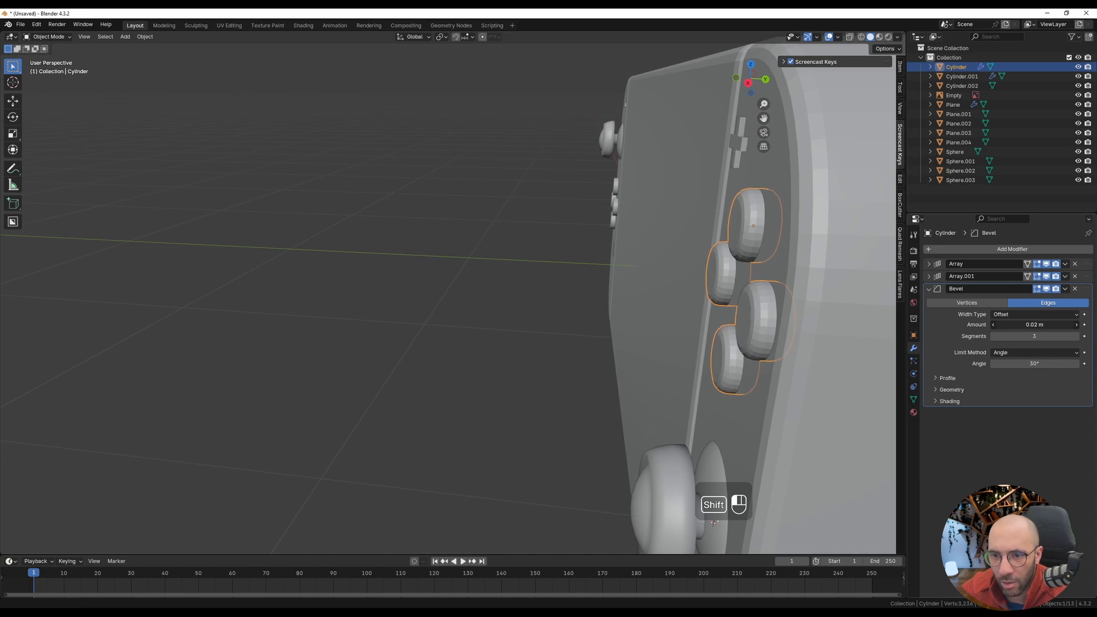
# - Move the four face buttons about 0.019 m along Y, deeper into the right controller
pyautogui.moveTo(673, 287)
pyautogui.mouseDown(button='middle')
pyautogui.moveTo(708, 289)
pyautogui.moveTo(694, 284)
pyautogui.mouseUp(button='middle')
pyautogui.moveTo(762, 328); pyautogui.dragTo(752, 327, button='middle')
pyautogui.press('g')
pyautogui.press('y')
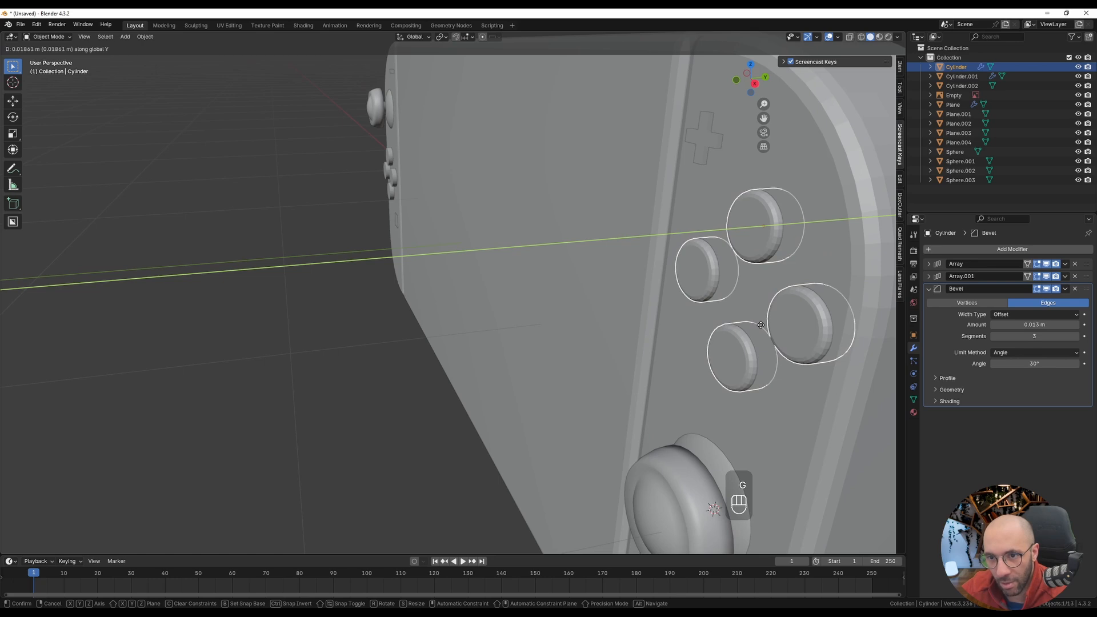
pyautogui.click(761, 325)
# - Apply Shade Smooth to the right controller's beveled face buttons
pyautogui.scroll(-5, 763, 328)
pyautogui.moveTo(766, 331); pyautogui.dragTo(772, 333, button='middle')
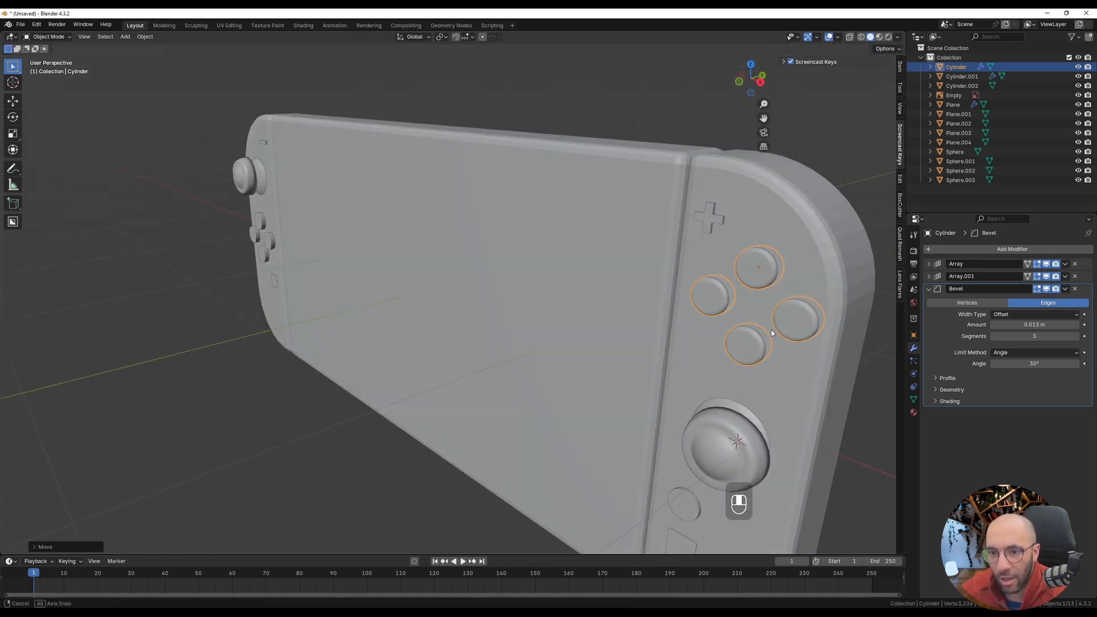
pyautogui.rightClick(757, 275)
pyautogui.click(758, 275)
pyautogui.moveTo(757, 276); pyautogui.dragTo(809, 301, button='middle')
pyautogui.moveTo(803, 386); pyautogui.dragTo(678, 244, button='middle')
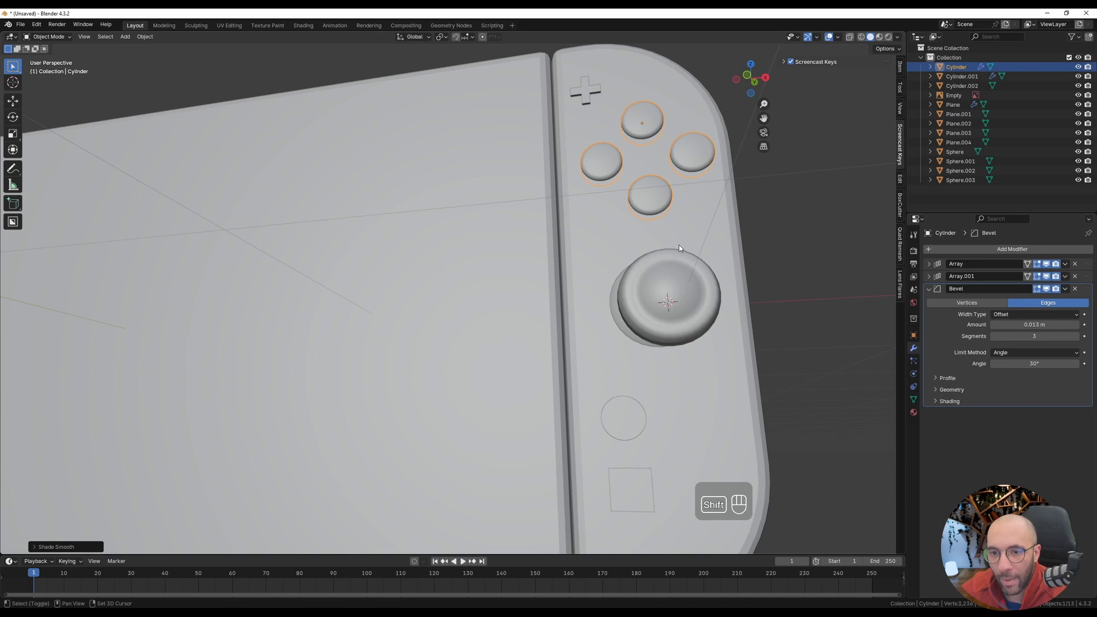
# - Add a Bevel modifier to the right thumbstick and inspect its rim up close
pyautogui.click(646, 296)
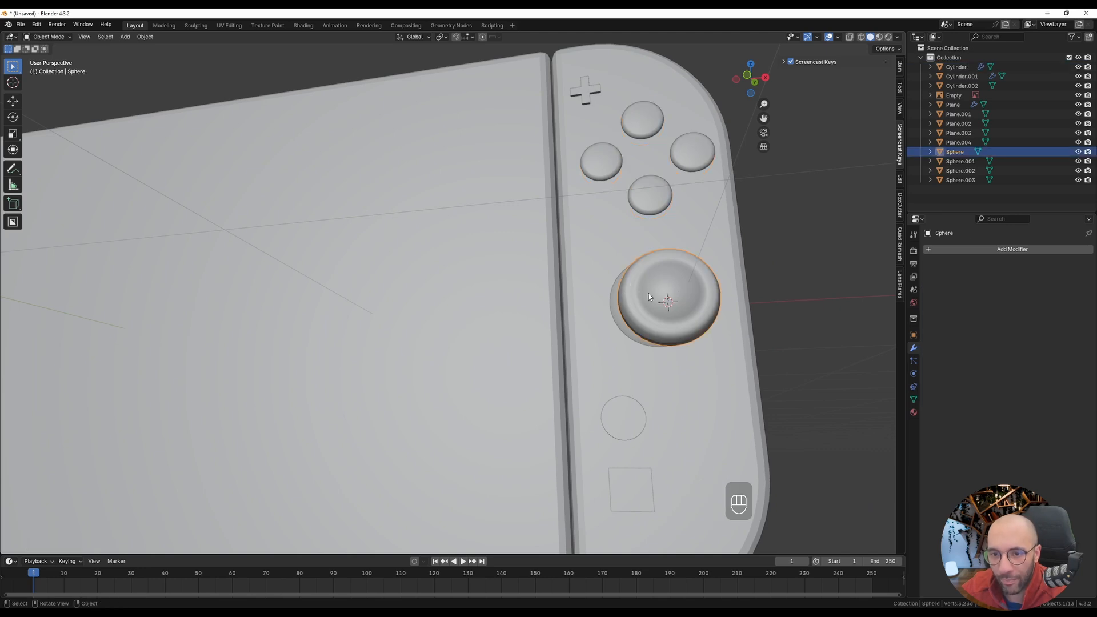
pyautogui.click(972, 250)
pyautogui.write('bevel')
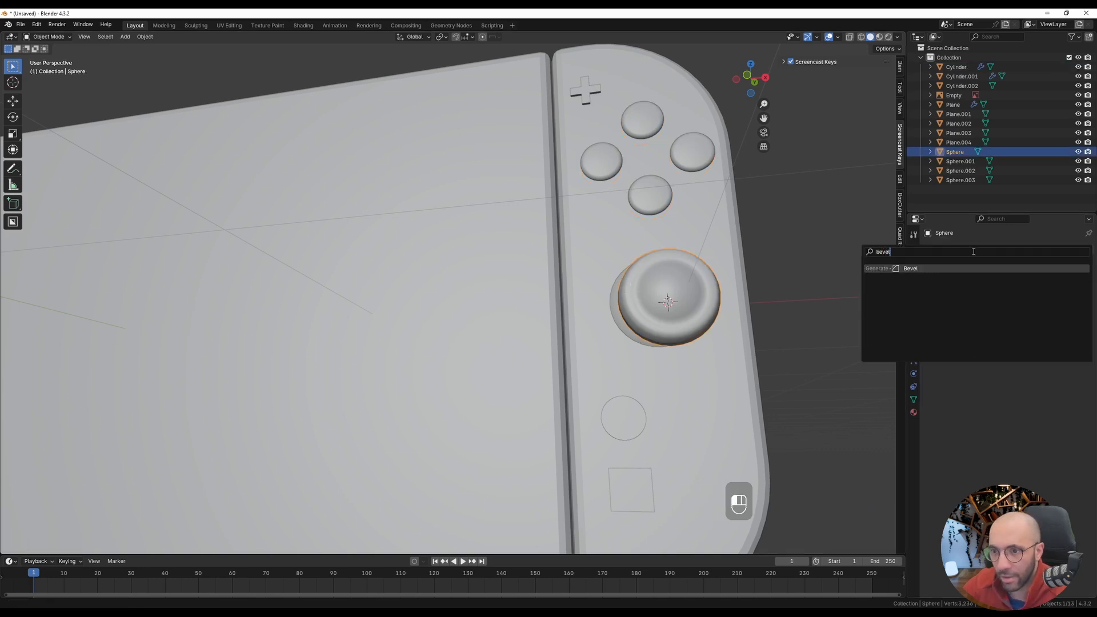
pyautogui.press('Return')
pyautogui.moveTo(661, 311); pyautogui.dragTo(665, 264, button='middle')
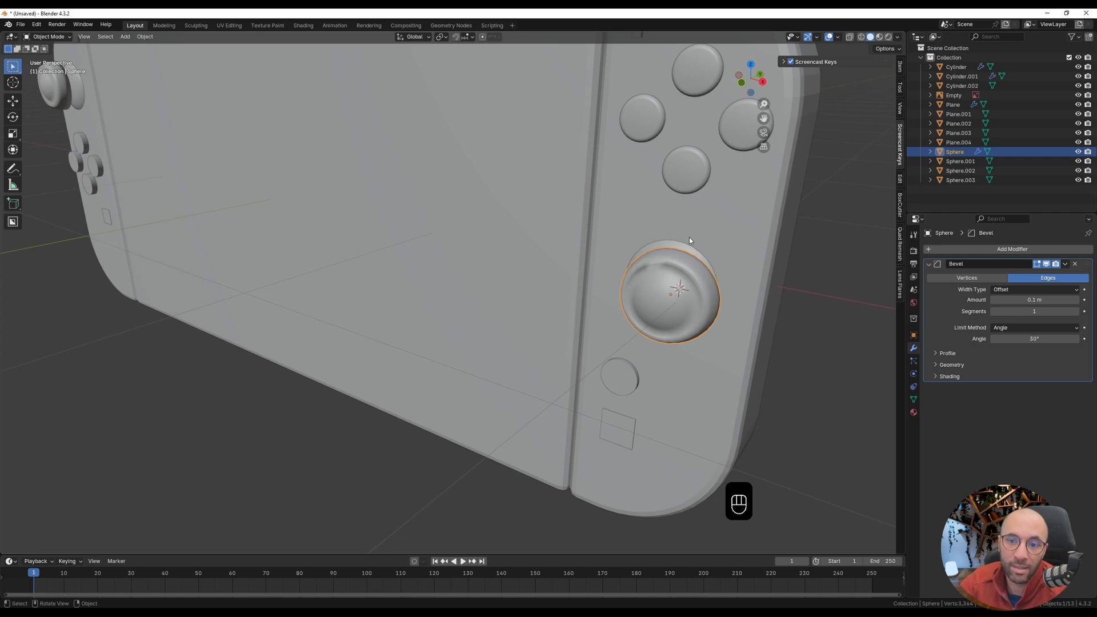
pyautogui.moveTo(689, 238); pyautogui.dragTo(752, 304, button='middle')
pyautogui.scroll(2, 714, 281)
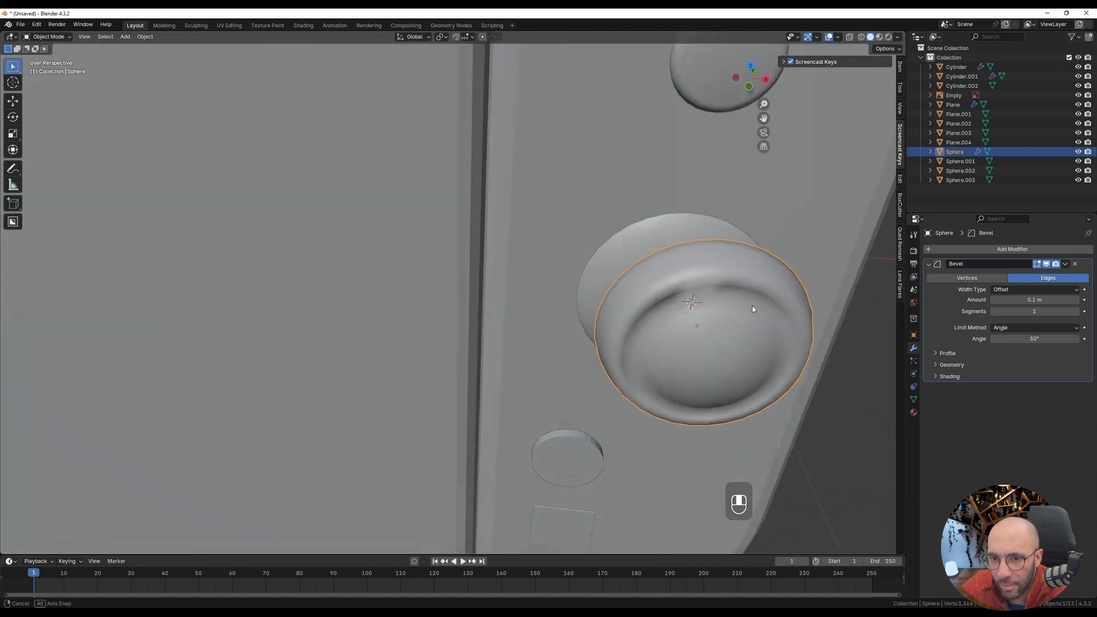
# - Apply Rotation & Scale to the right thumbstick
pyautogui.hotkey('ctrl', 'a')
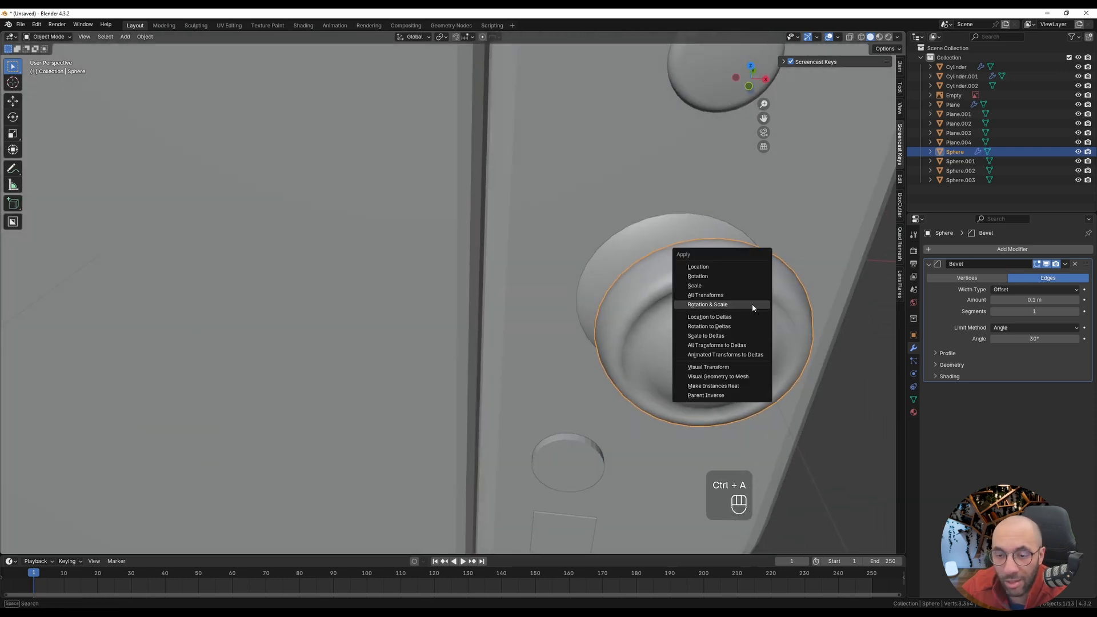
pyautogui.click(752, 307)
pyautogui.moveTo(751, 307); pyautogui.dragTo(753, 307, button='middle')
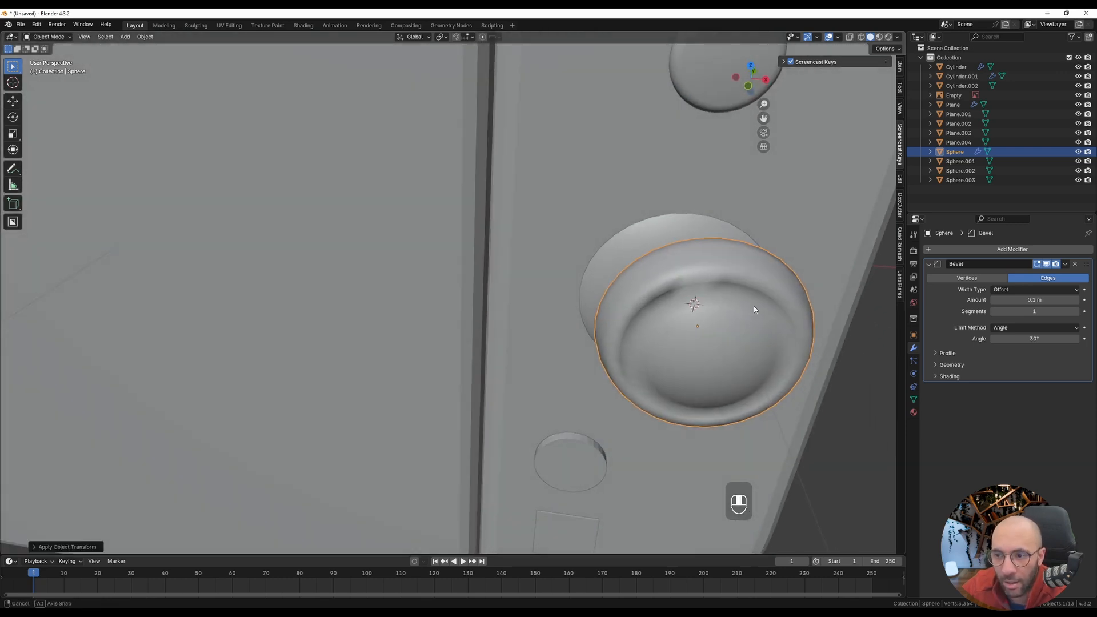
# - Set the right thumbstick's bevel to 3 segments with an amount of 0.1 m, and compare it with the front-view reference
pyautogui.click(1076, 311)
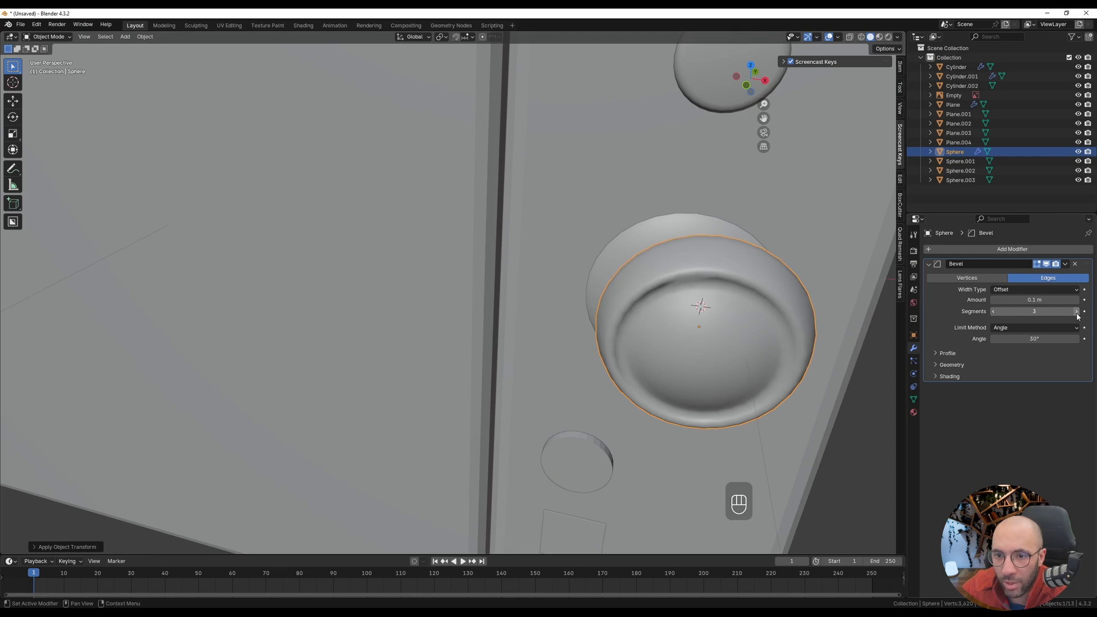
pyautogui.moveTo(617, 269); pyautogui.dragTo(746, 290, button='middle')
pyautogui.moveTo(1020, 300)
pyautogui.keyDown('shift'); pyautogui.mouseDown()
pyautogui.moveTo(992, 300)
pyautogui.moveTo(1022, 300)
pyautogui.mouseUp(); pyautogui.keyUp('shift')
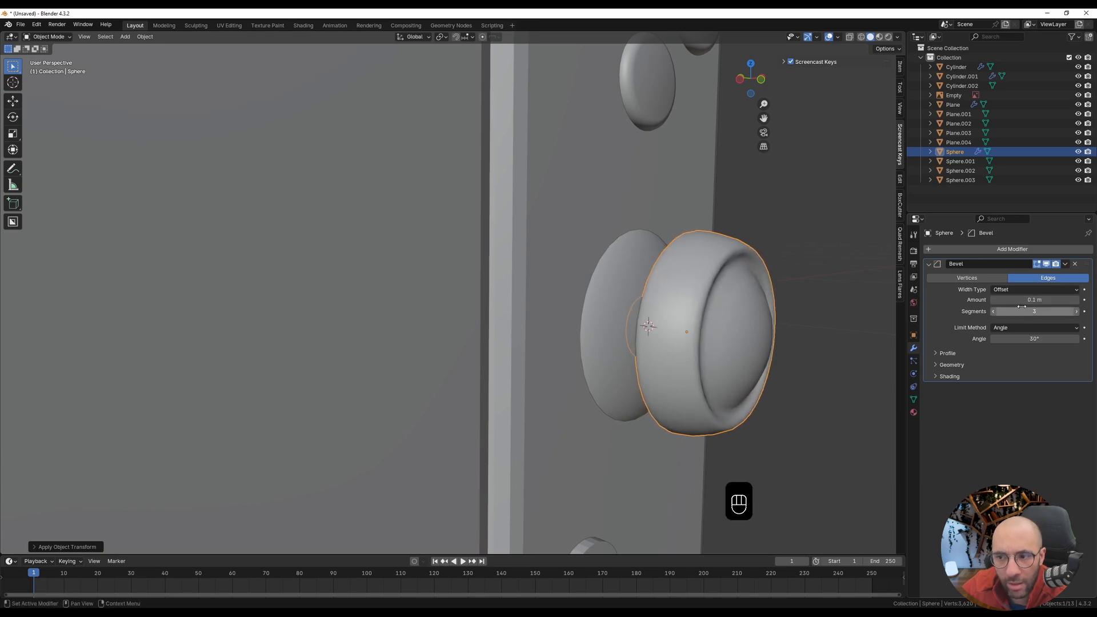
pyautogui.scroll(-4, 670, 300)
pyautogui.moveTo(795, 306); pyautogui.dragTo(718, 299, button='middle')
pyautogui.press('KP_1')
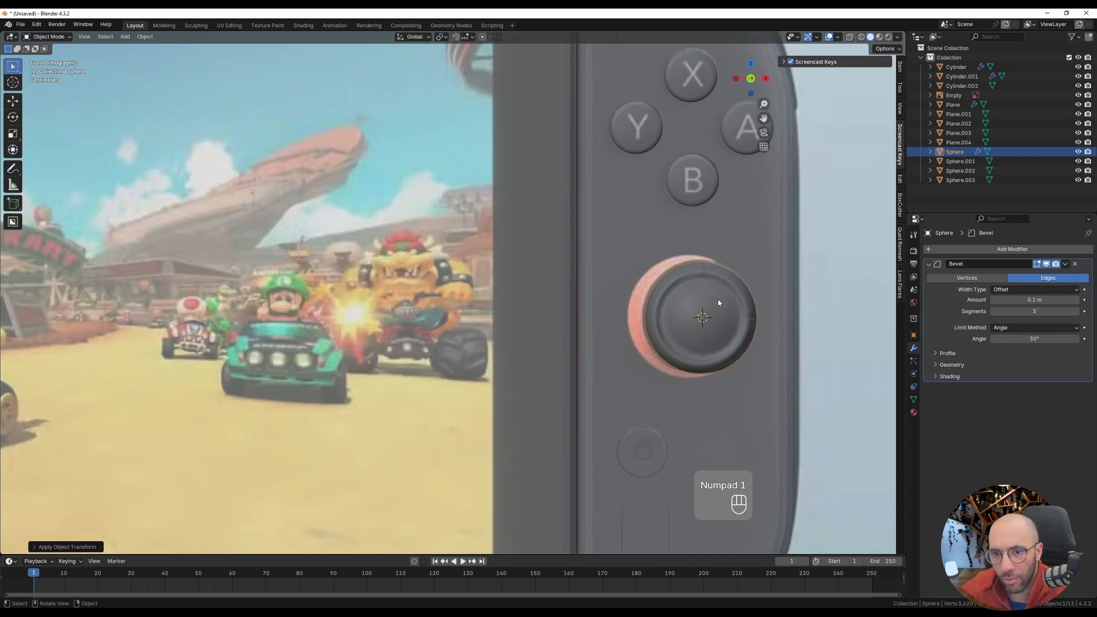
pyautogui.scroll(-4, 723, 273)
pyautogui.moveTo(792, 311); pyautogui.dragTo(698, 313, button='middle')
pyautogui.press('KP_1')
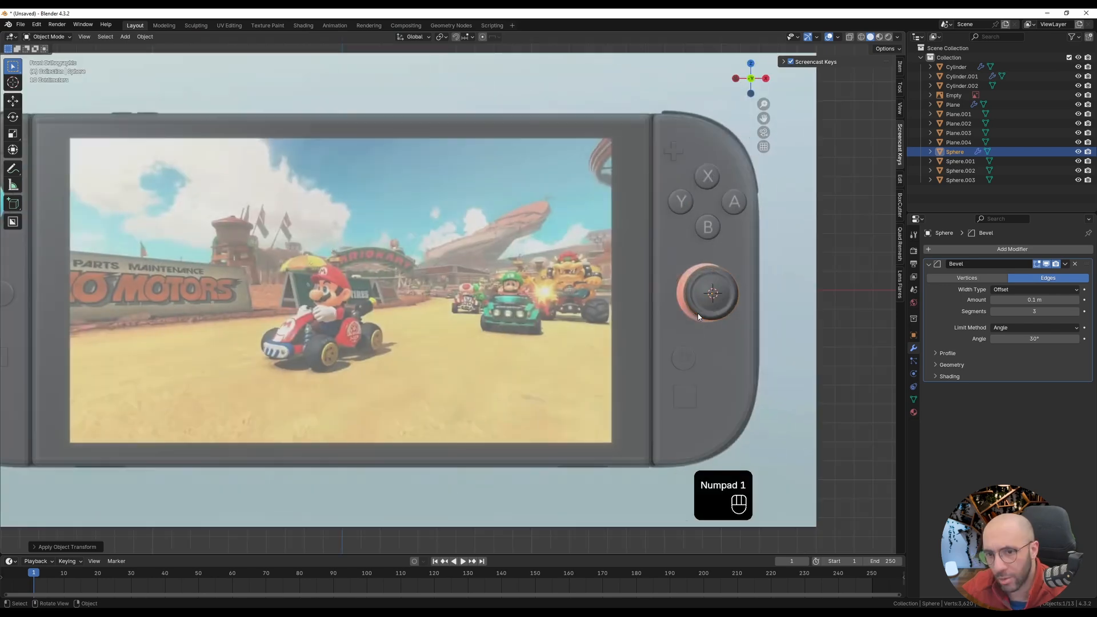
# - In Edit Mode, select the right thumbstick's front centre vertex and grow the selection four times to cover the inner dome
pyautogui.scroll(4, 701, 303)
pyautogui.moveTo(701, 307); pyautogui.dragTo(675, 299, button='middle')
pyautogui.press('Tab')
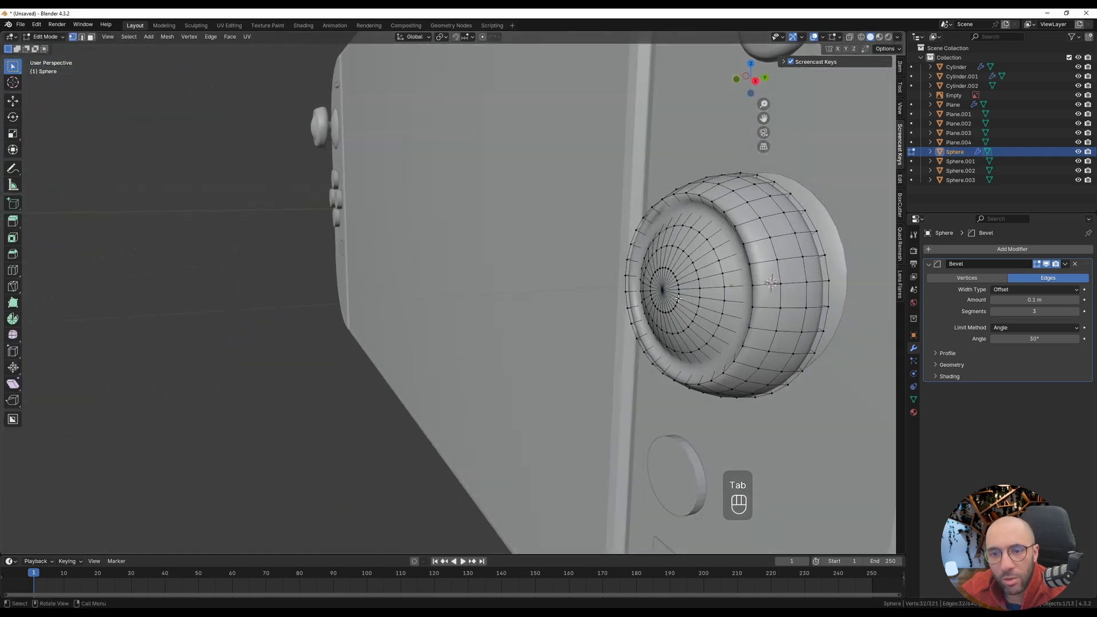
pyautogui.keyDown('alt'); pyautogui.click(662, 297); pyautogui.keyUp('alt')
pyautogui.click(675, 295)
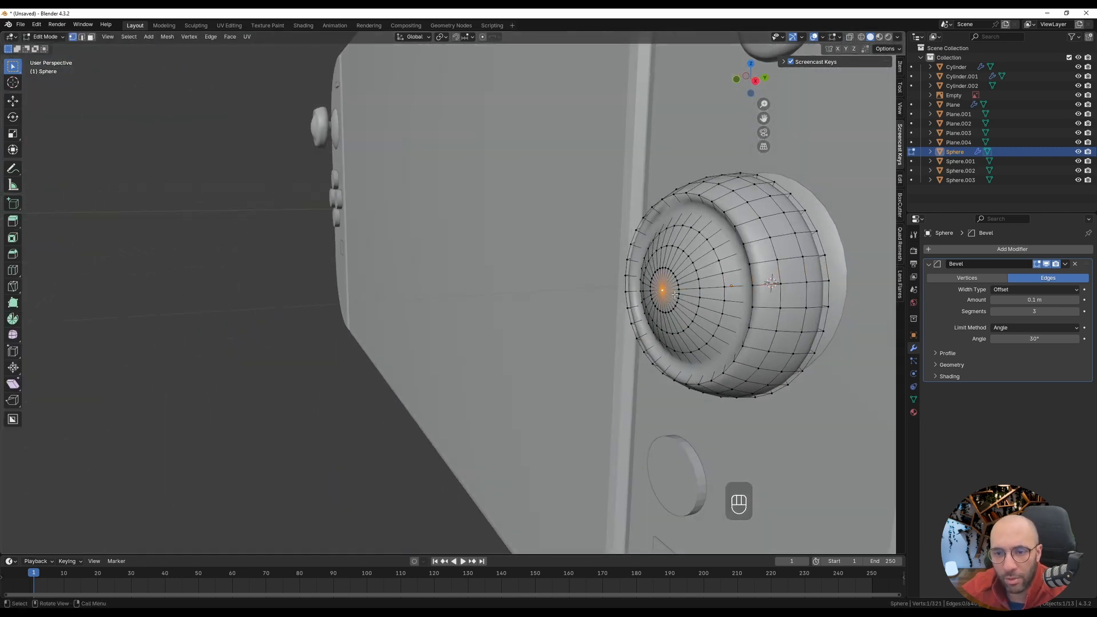
pyautogui.moveTo(667, 310); pyautogui.dragTo(670, 311, button='middle')
pyautogui.press('ctrl+KP_Add')
pyautogui.press('ctrl+KP_Add')
pyautogui.press('ctrl+KP_Add')
pyautogui.press('ctrl+KP_Add')
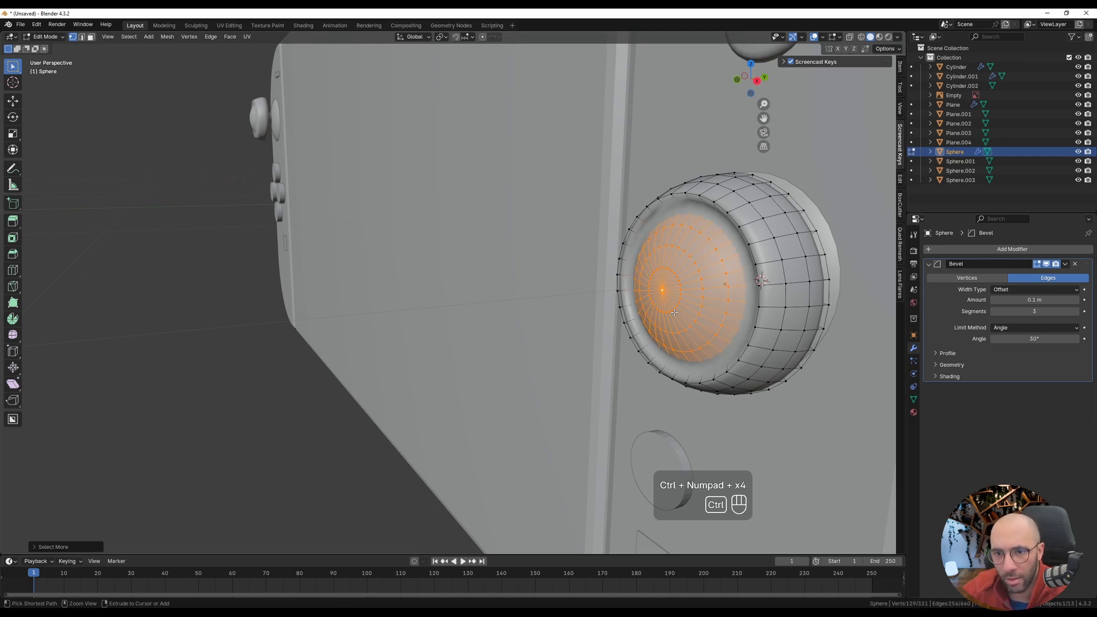
pyautogui.press('ctrl+KP_Subtract')
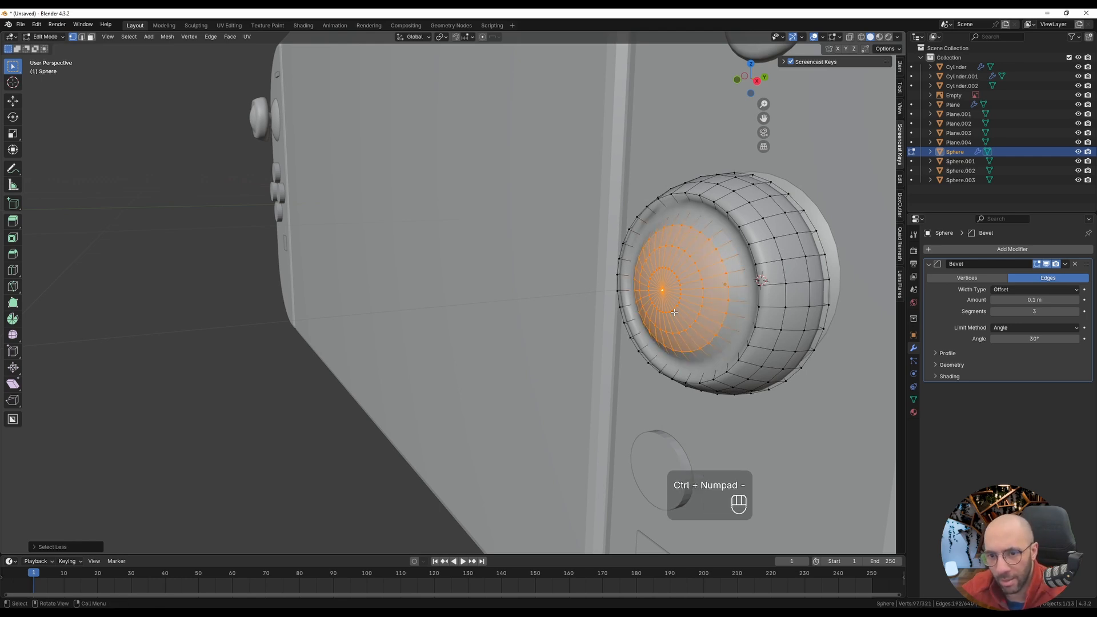
pyautogui.moveTo(673, 313); pyautogui.dragTo(641, 313, button='middle')
pyautogui.press('g')
pyautogui.press('y')
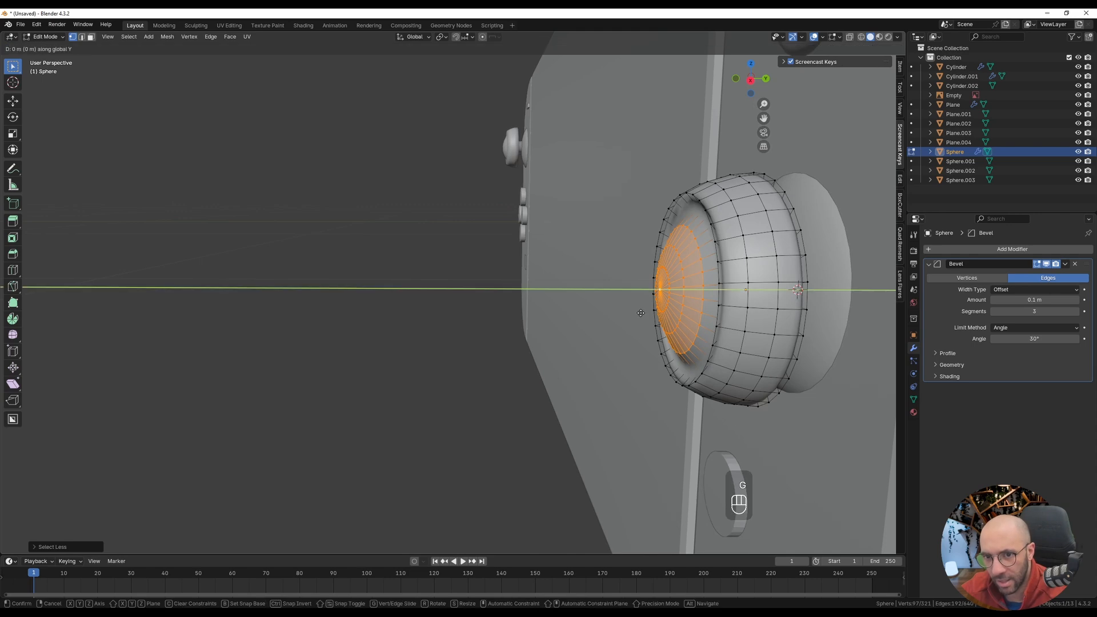
pyautogui.rightClick(658, 305)
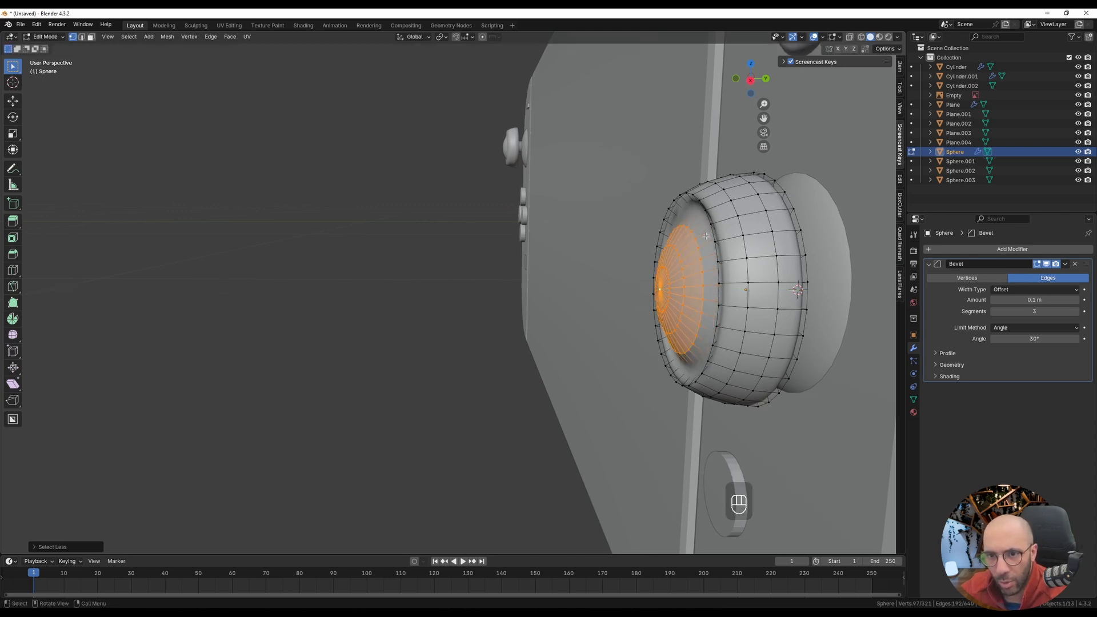
pyautogui.moveTo(706, 235); pyautogui.dragTo(680, 273, button='middle')
pyautogui.press('ctrl+KP_Add')
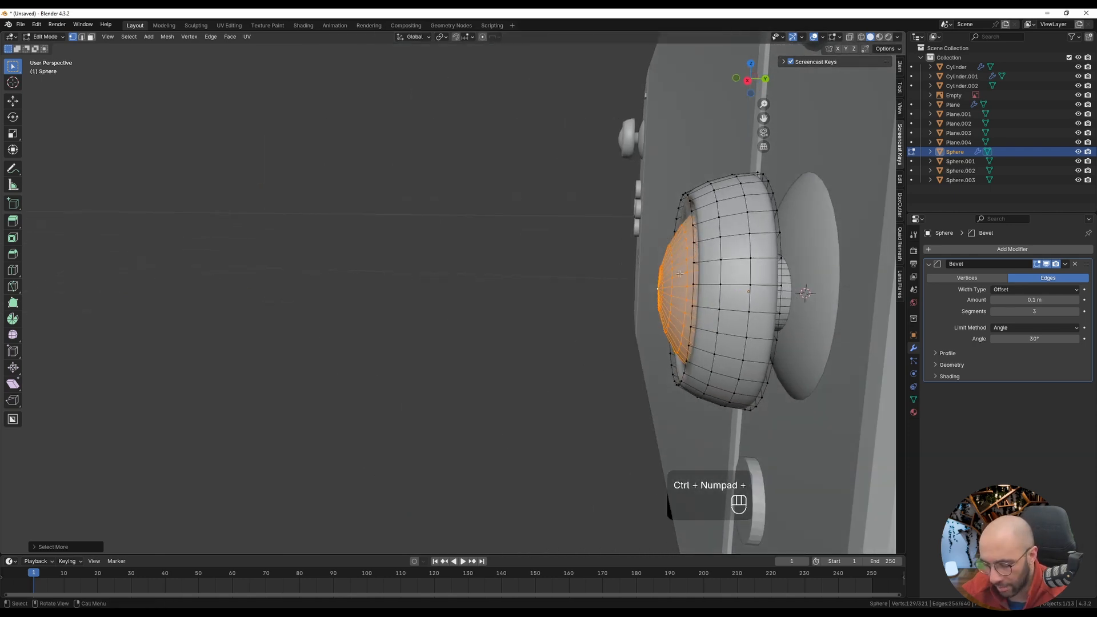
# - Move the selected inner dome about 0.015 m along Y, inward into the thumbstick
pyautogui.press('g')
pyautogui.press('y')
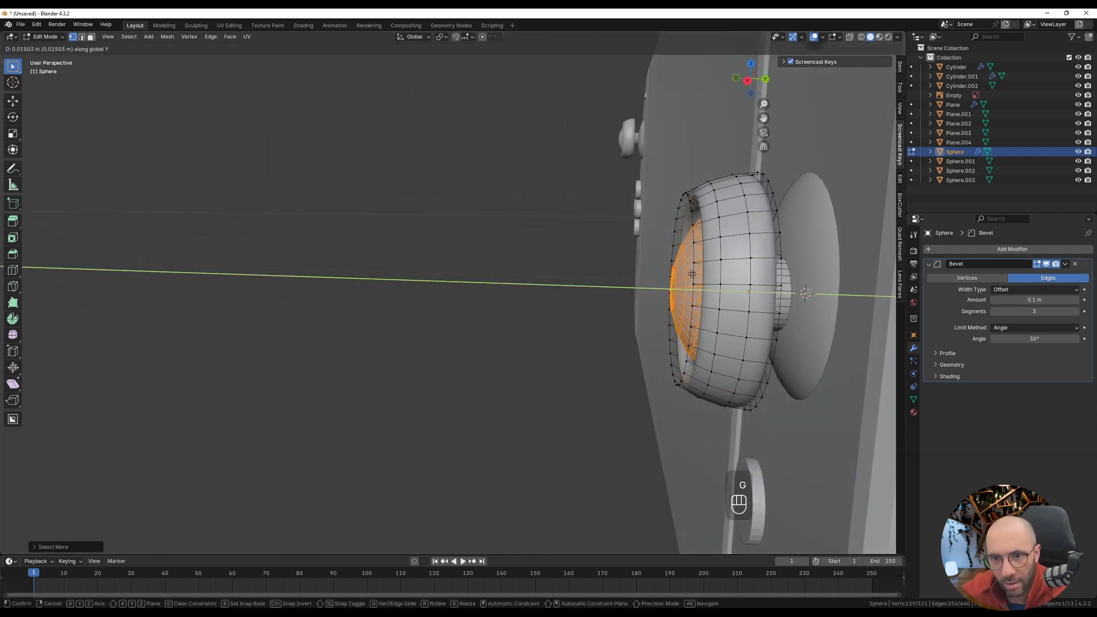
pyautogui.click(693, 274)
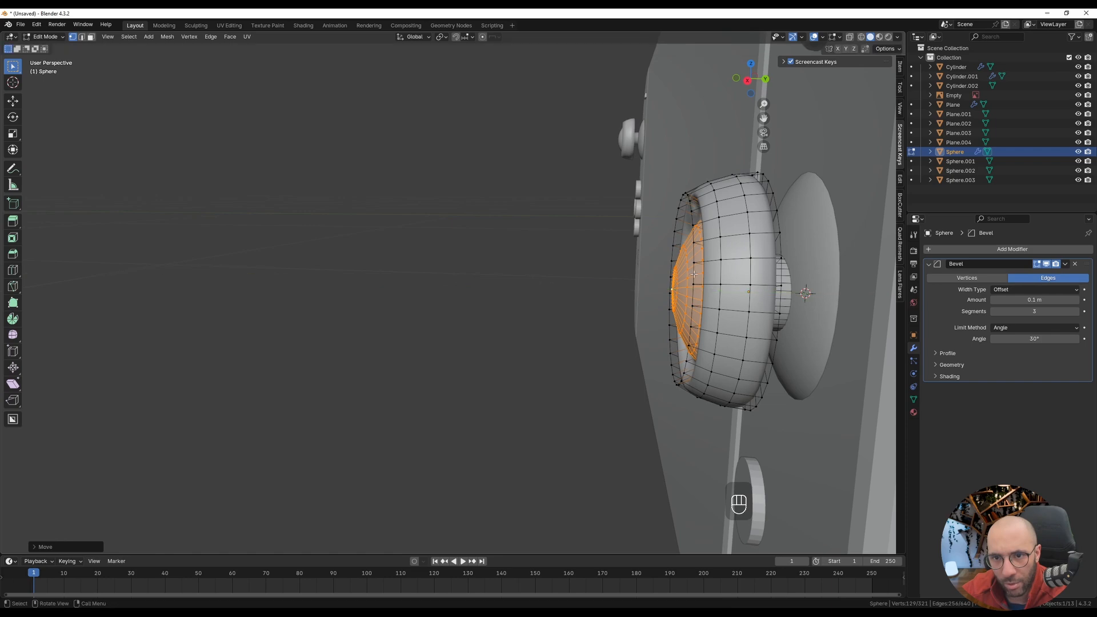
# - Scale the thumbstick's selected inner dome to about 0.89 with the Y axis locked, and return to Object Mode
pyautogui.moveTo(693, 274); pyautogui.dragTo(820, 311, button='middle')
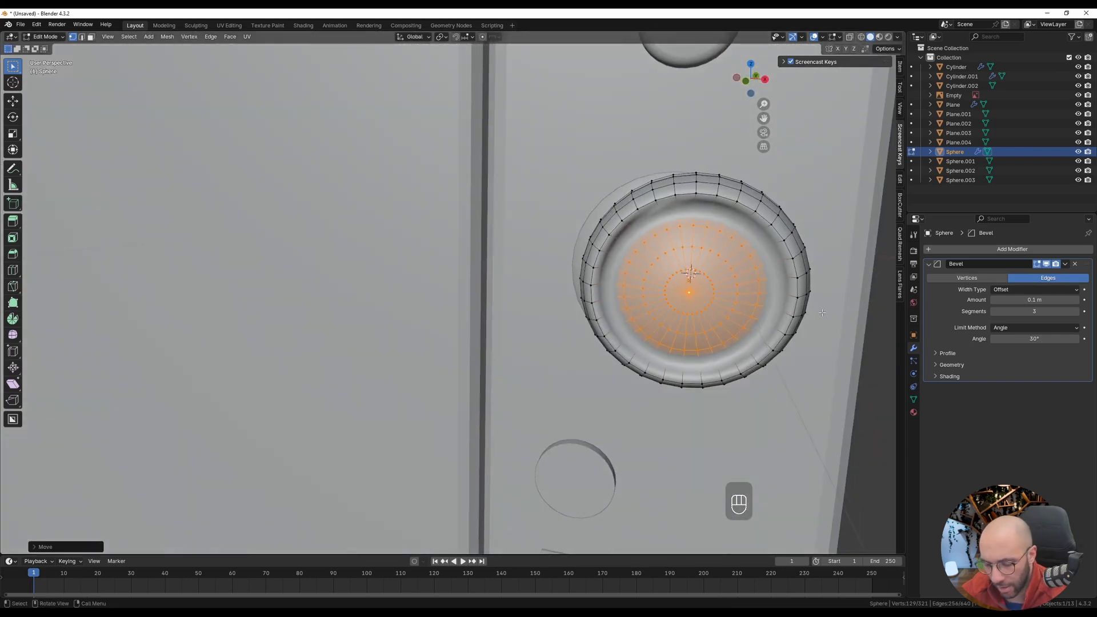
pyautogui.press('s')
pyautogui.hotkey('shift', 'y')
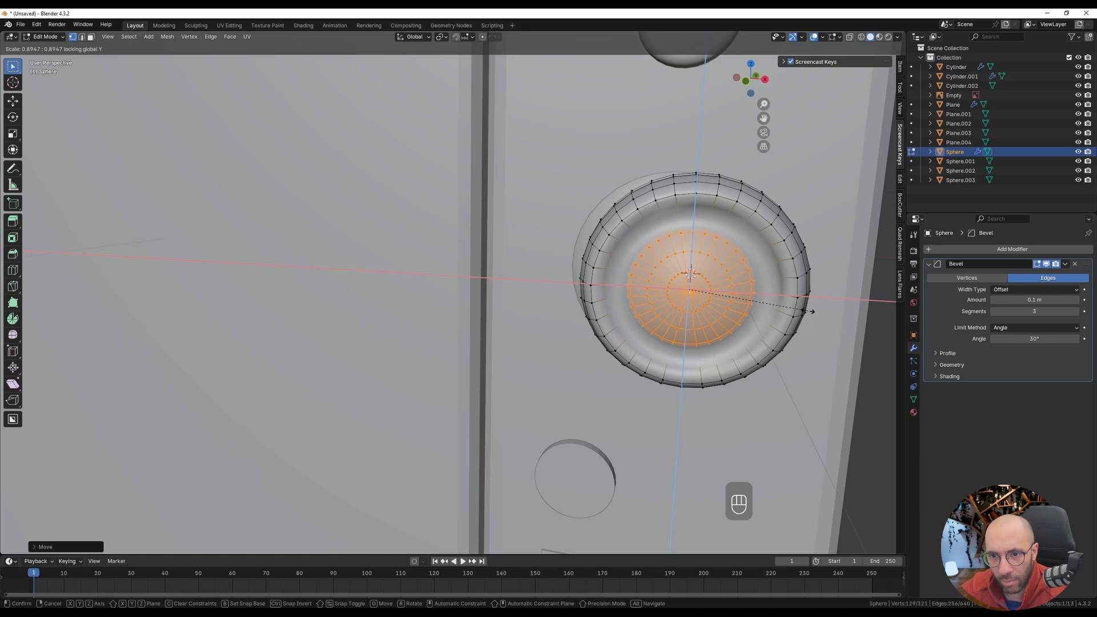
pyautogui.click(807, 311)
pyautogui.press('Tab')
pyautogui.scroll(-2, 674, 318)
pyautogui.moveTo(674, 318); pyautogui.dragTo(304, 335, button='middle')
pyautogui.press('KP_1')
pyautogui.scroll(3, 328, 338)
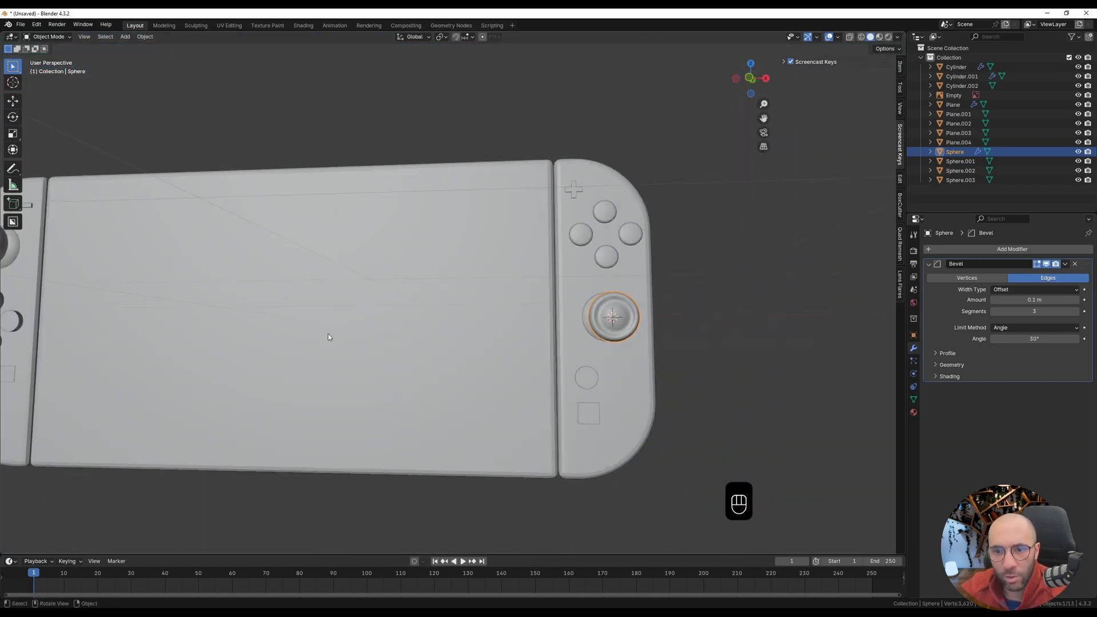
# - Snap the 3D cursor to the old left thumbstick and delete that thumbstick
pyautogui.scroll(-4, 328, 338)
pyautogui.click(248, 265)
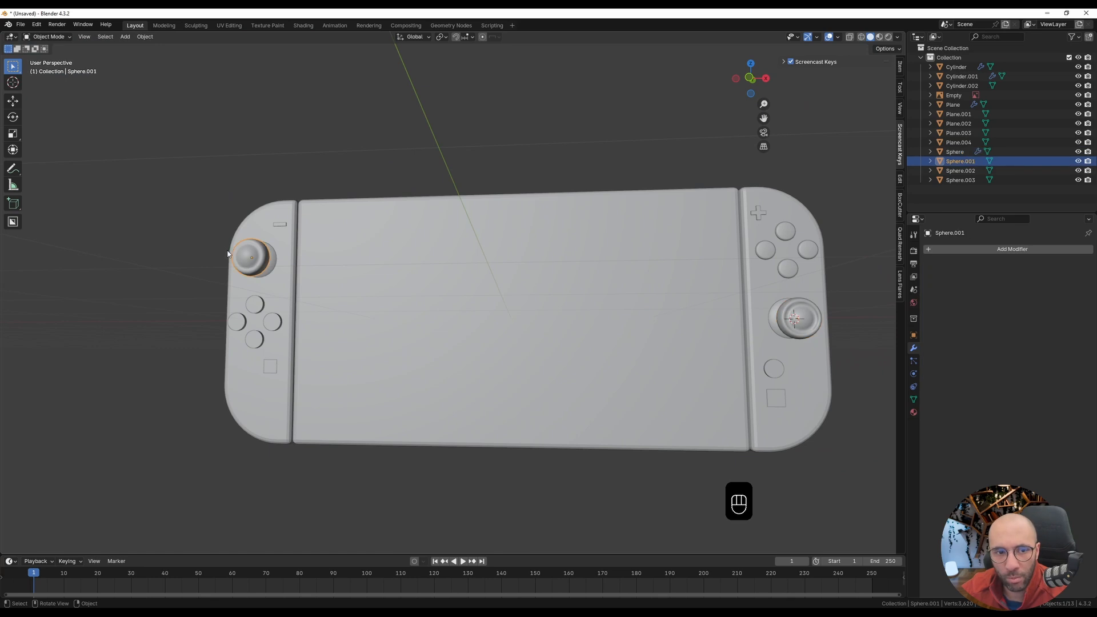
pyautogui.keyDown('shift'); pyautogui.moveTo(228, 252); pyautogui.dragTo(350, 274, button='middle'); pyautogui.keyUp('shift')
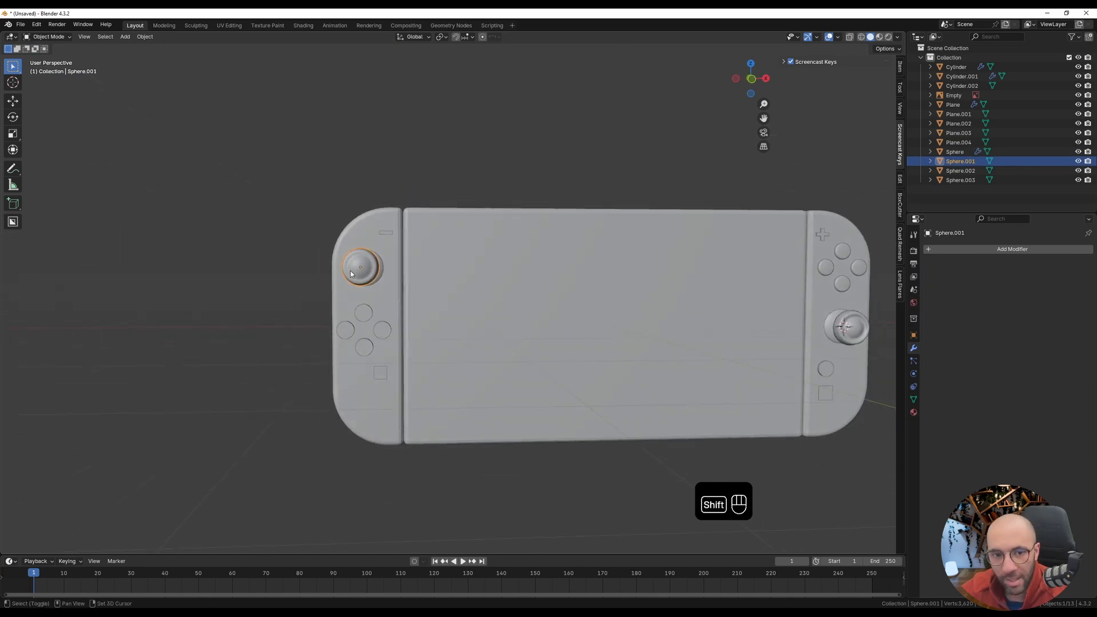
pyautogui.hotkey('shift', 's')
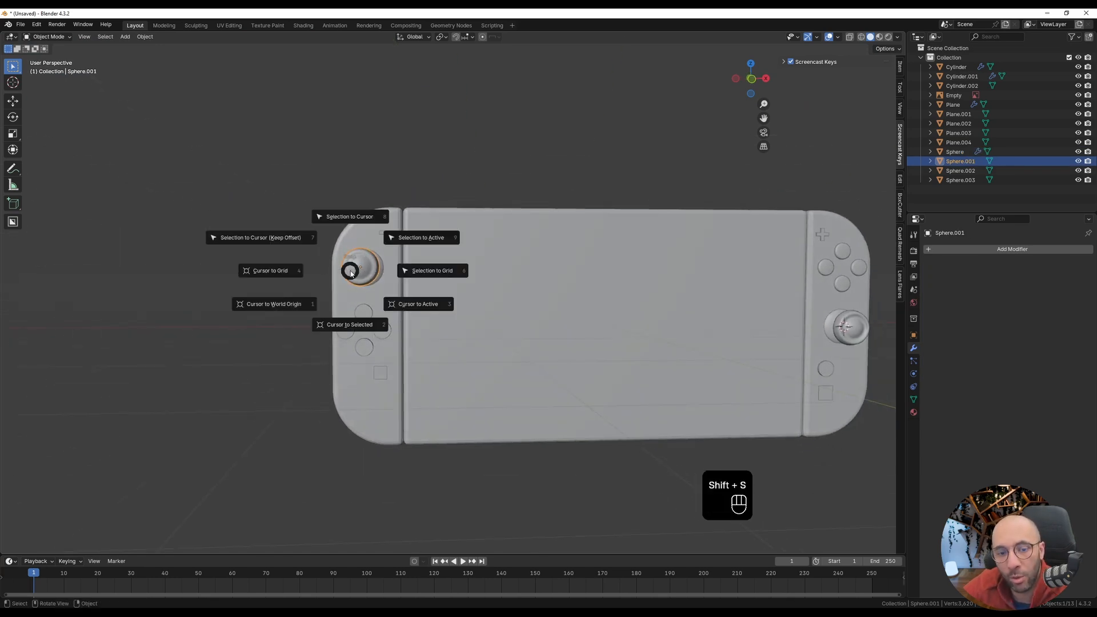
pyautogui.click(351, 325)
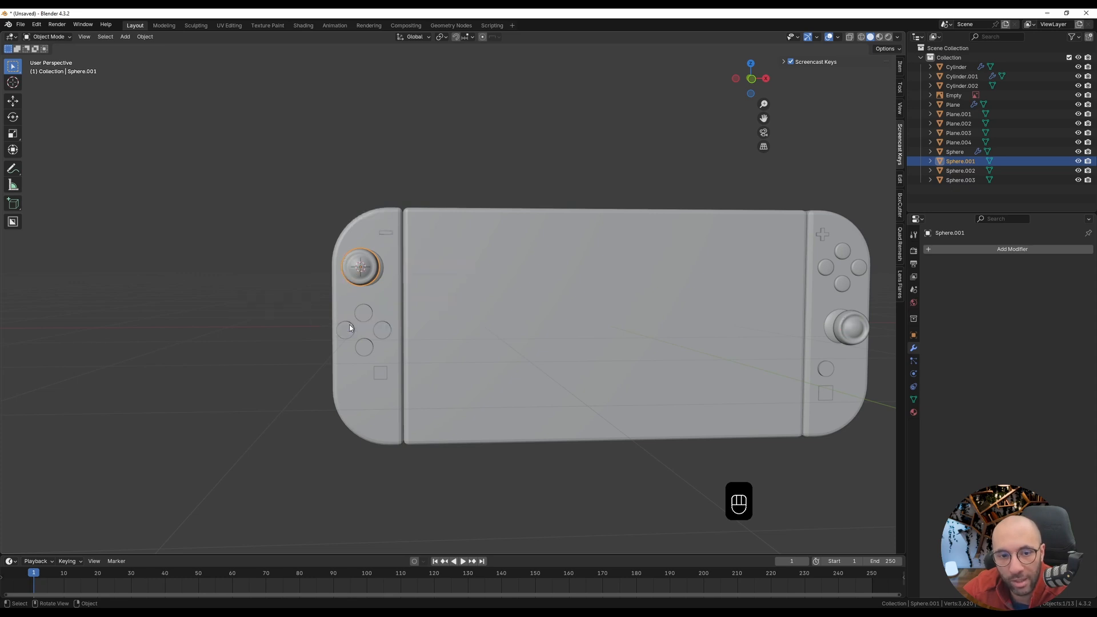
pyautogui.press('x')
pyautogui.click(358, 272)
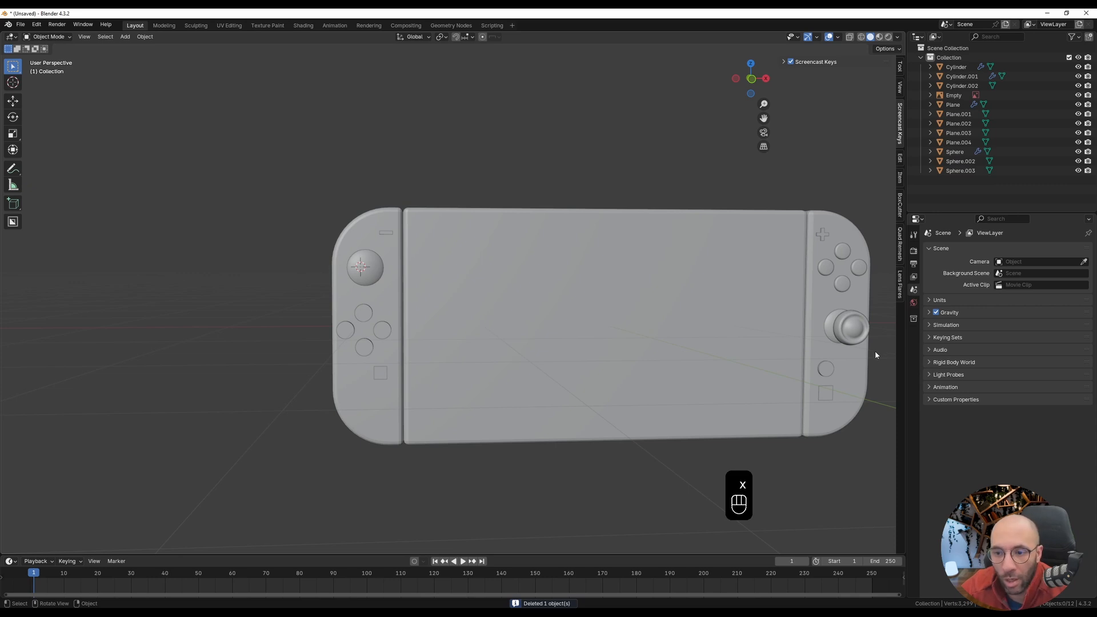
pyautogui.click(829, 322)
pyautogui.hotkey('shift', 's')
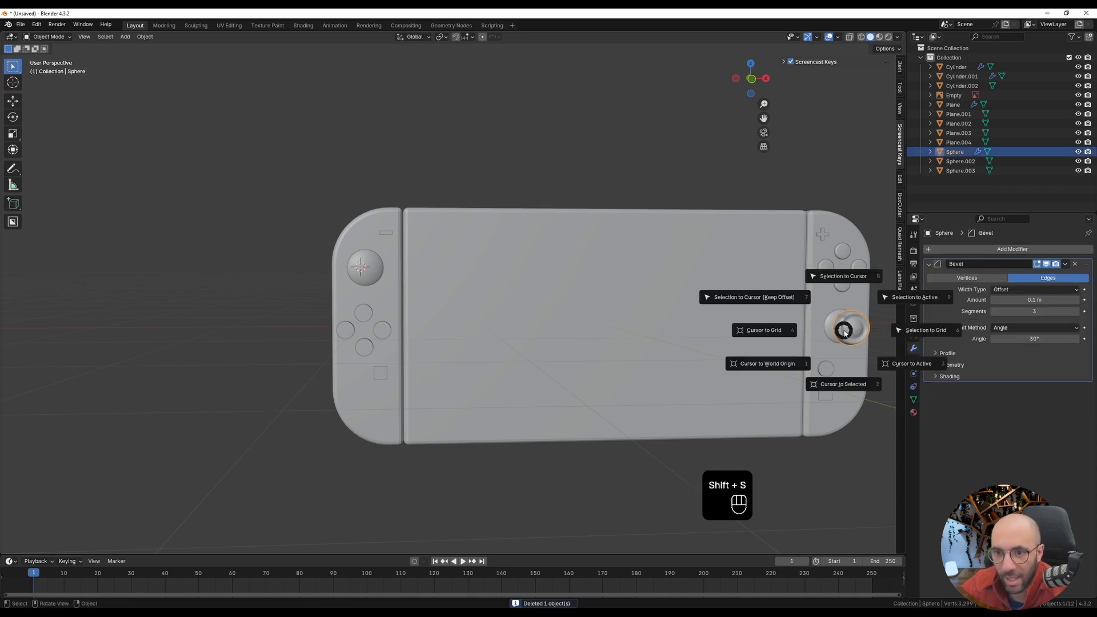
pyautogui.click(847, 279)
pyautogui.hotkey('ctrl', 'z')
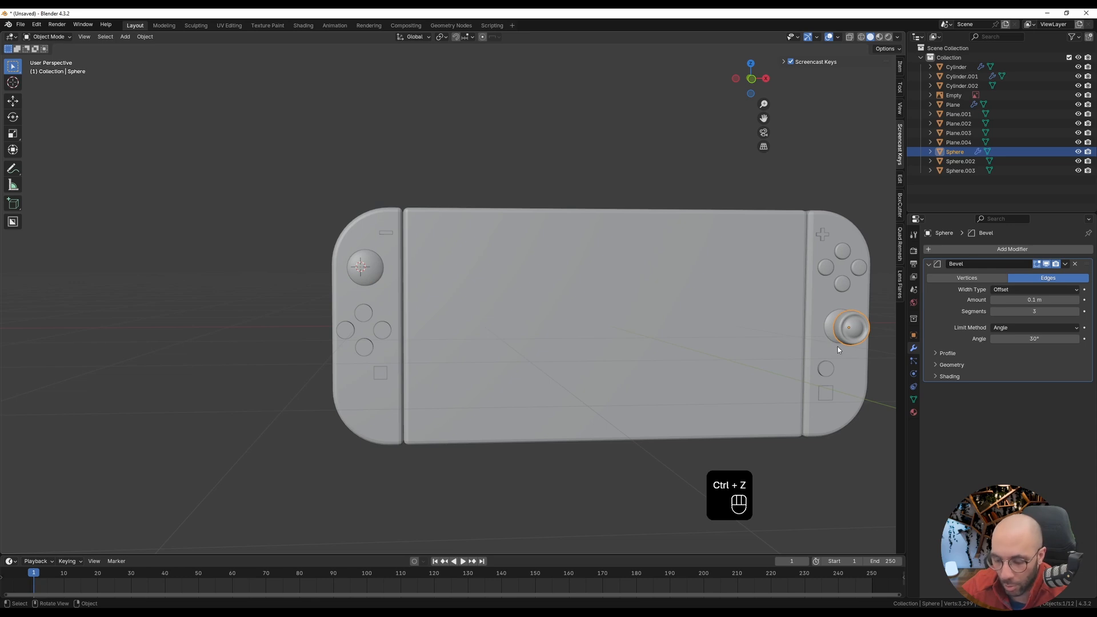
# - Duplicate the right thumbstick in place and snap the copy to the 3D cursor at the left thumbstick's location
pyautogui.hotkey('shift', 'd')
pyautogui.rightClick(814, 343)
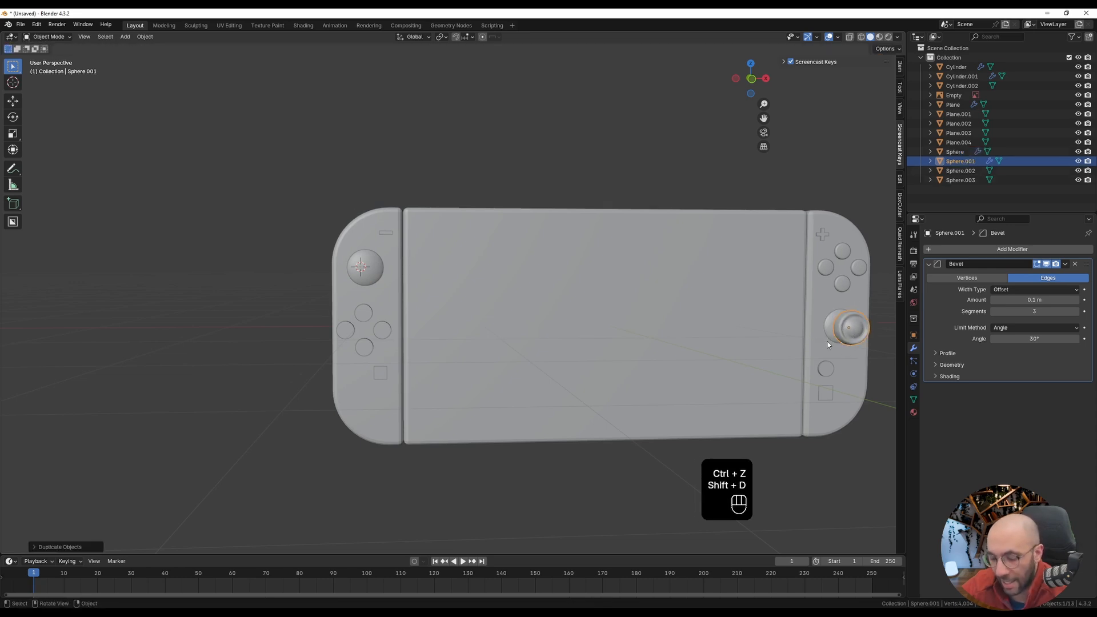
pyautogui.hotkey('shift', 's')
pyautogui.click(821, 293)
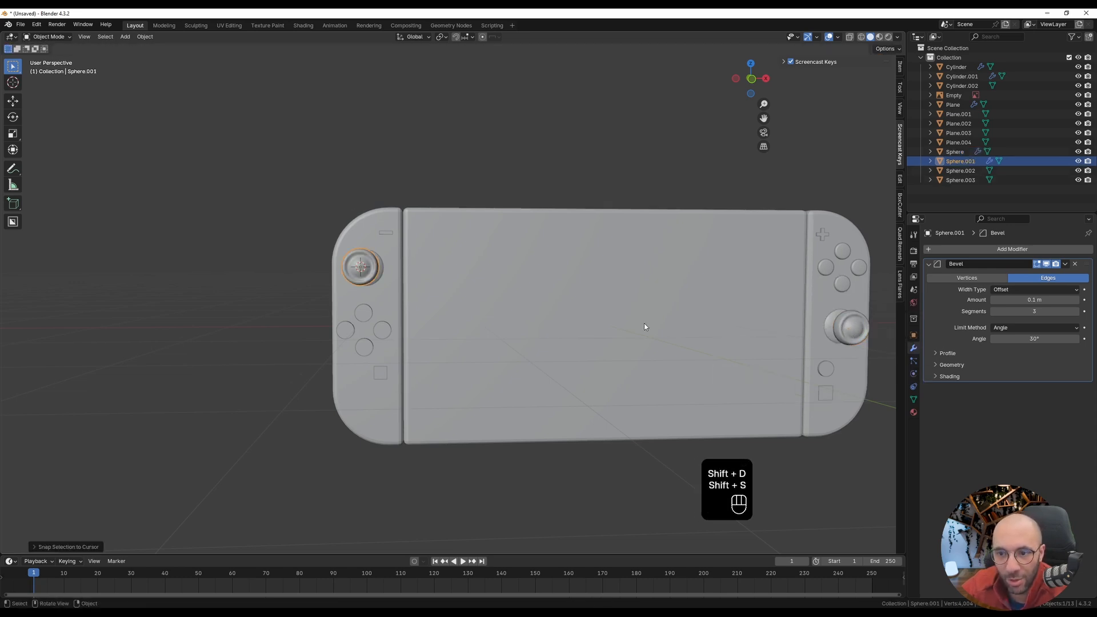
pyautogui.moveTo(450, 308); pyautogui.dragTo(730, 276, button='middle')
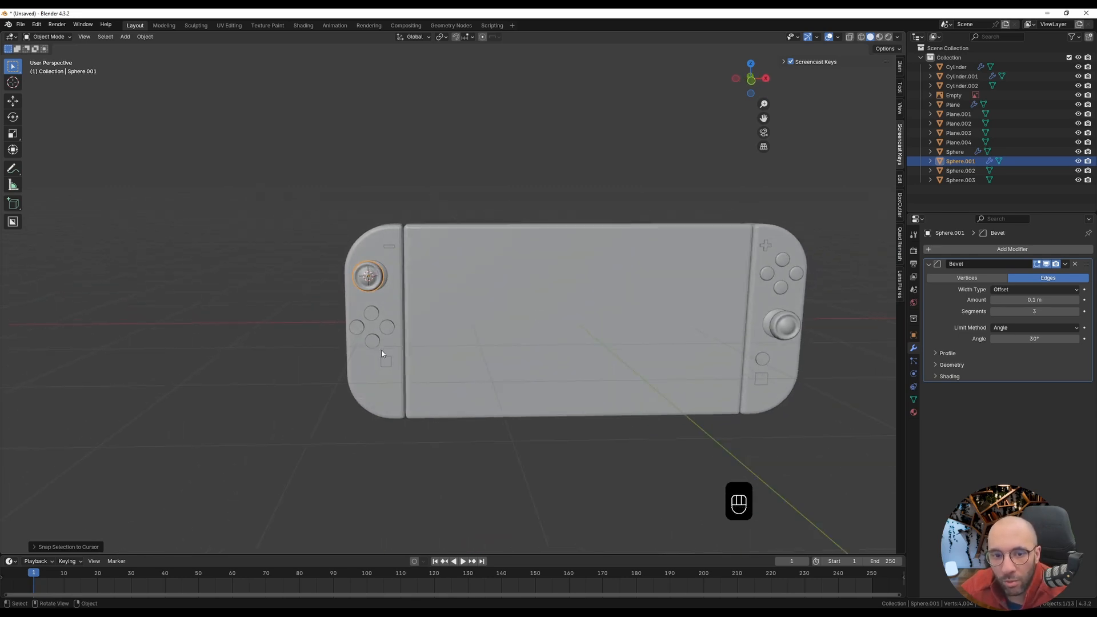
# - Copy the Bevel modifier from the right face buttons to the four left direction buttons
pyautogui.click(386, 334)
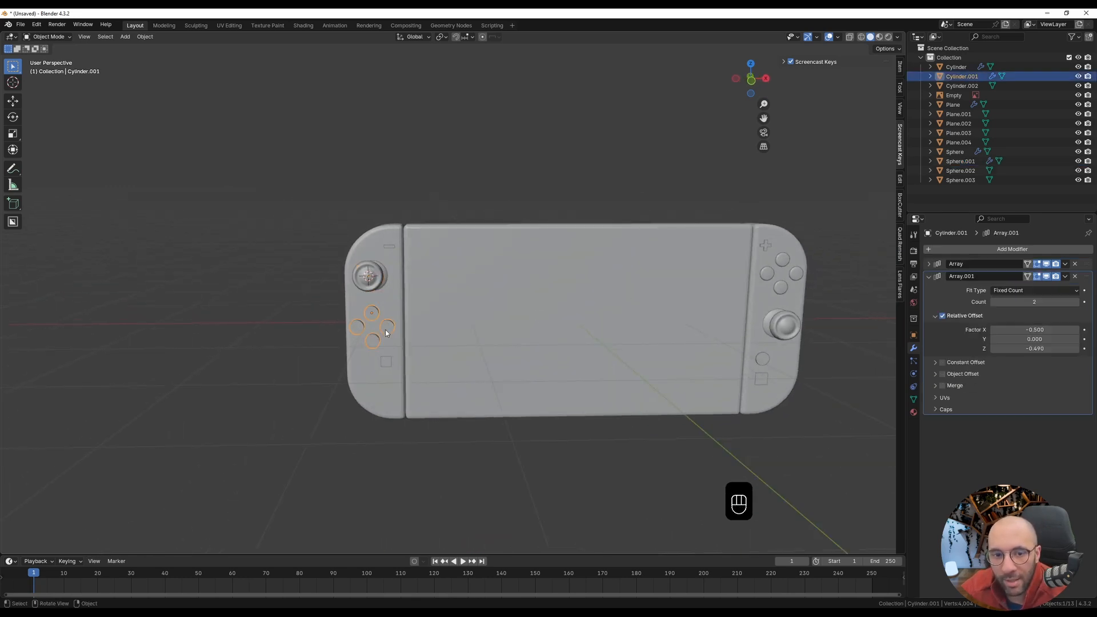
pyautogui.keyDown('shift'); pyautogui.click(770, 273); pyautogui.keyUp('shift')
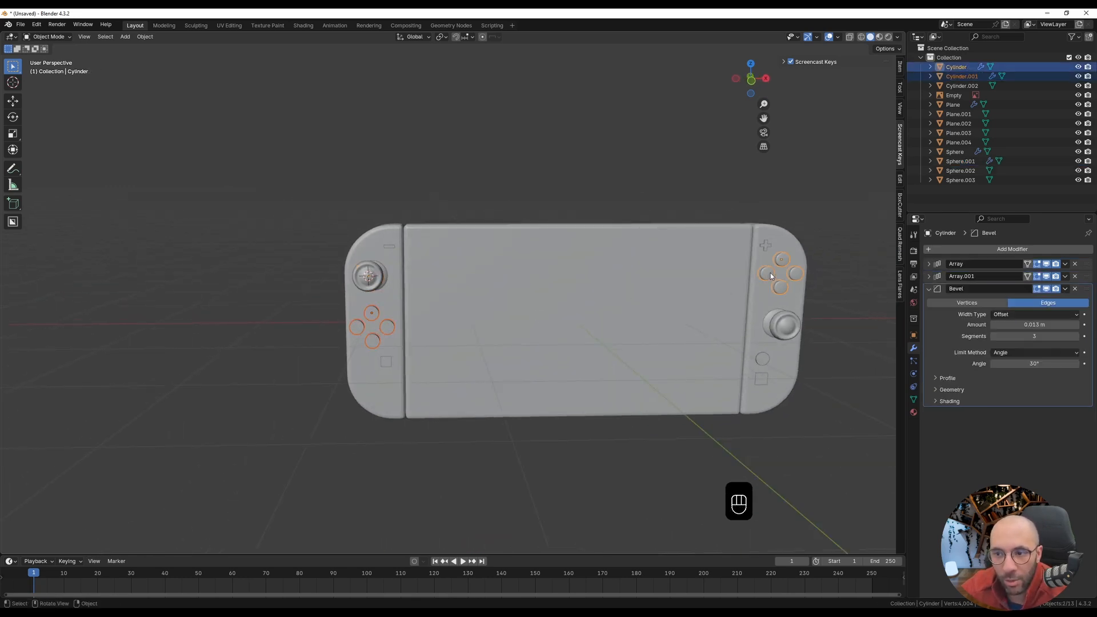
pyautogui.click(1065, 289)
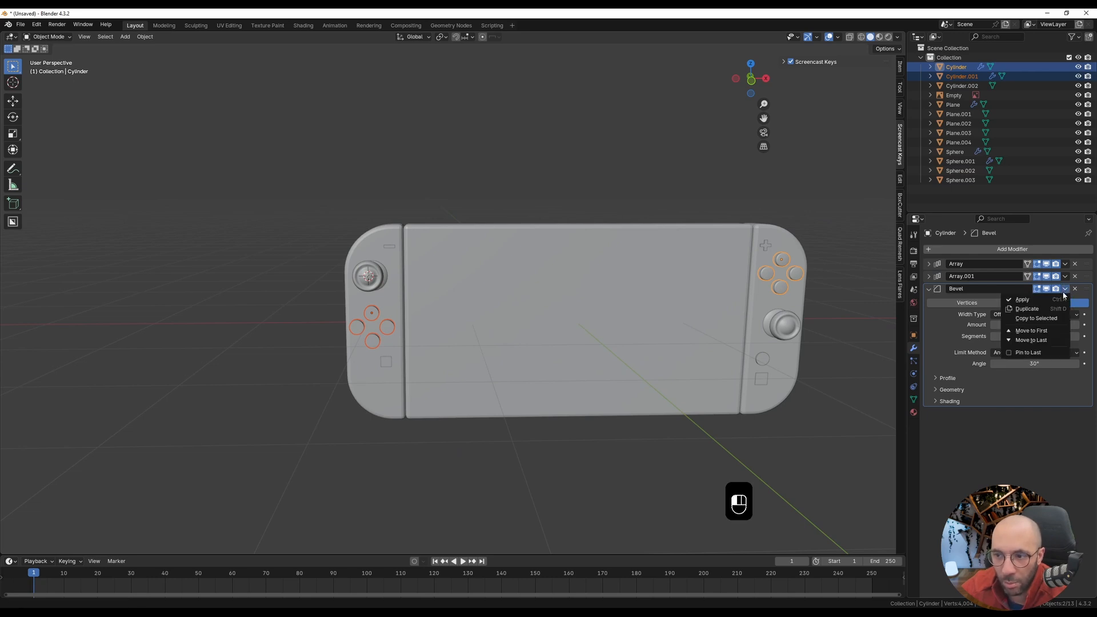
pyautogui.click(1035, 318)
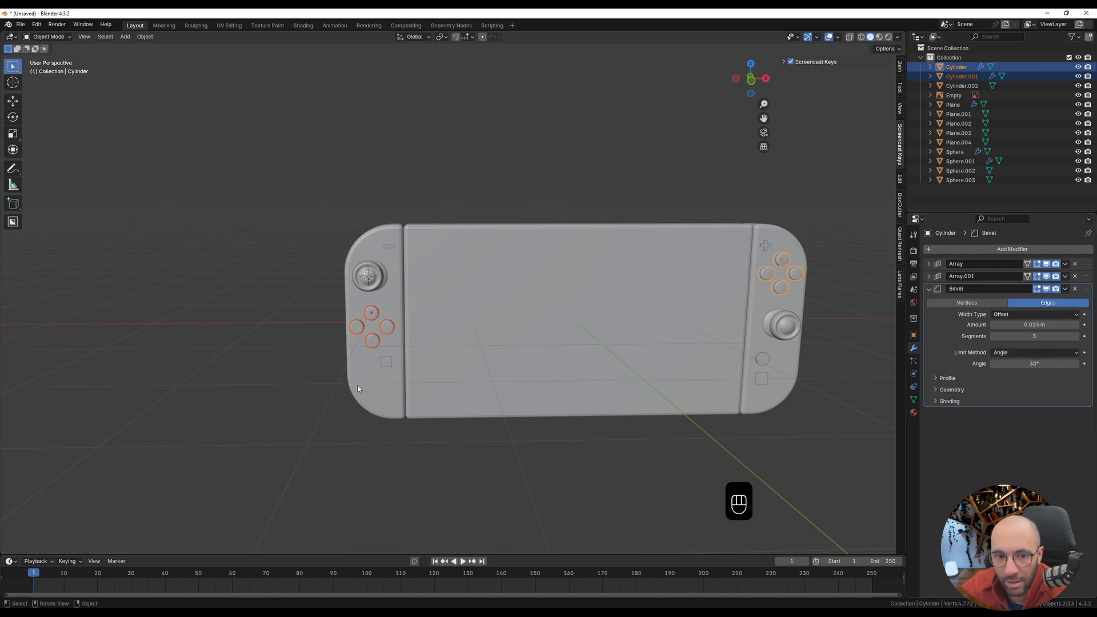
# - Move the four left direction buttons about 0.014 m along Y, into the controller's face
pyautogui.moveTo(358, 389); pyautogui.dragTo(419, 380, button='middle')
pyautogui.scroll(4, 420, 379)
pyautogui.click(465, 347)
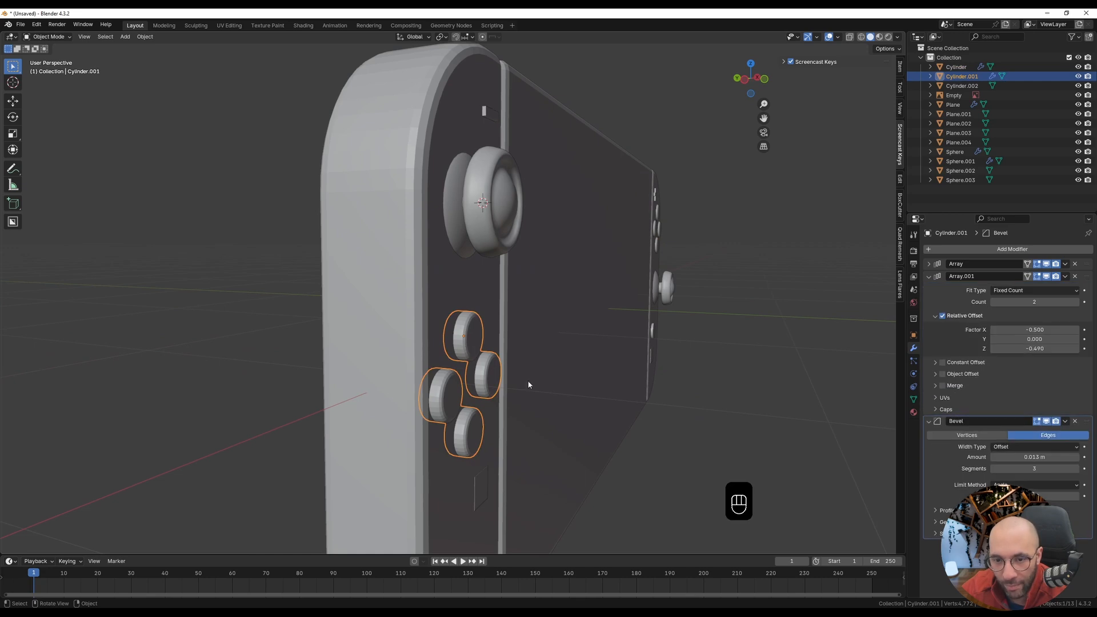
pyautogui.press('g')
pyautogui.press('y')
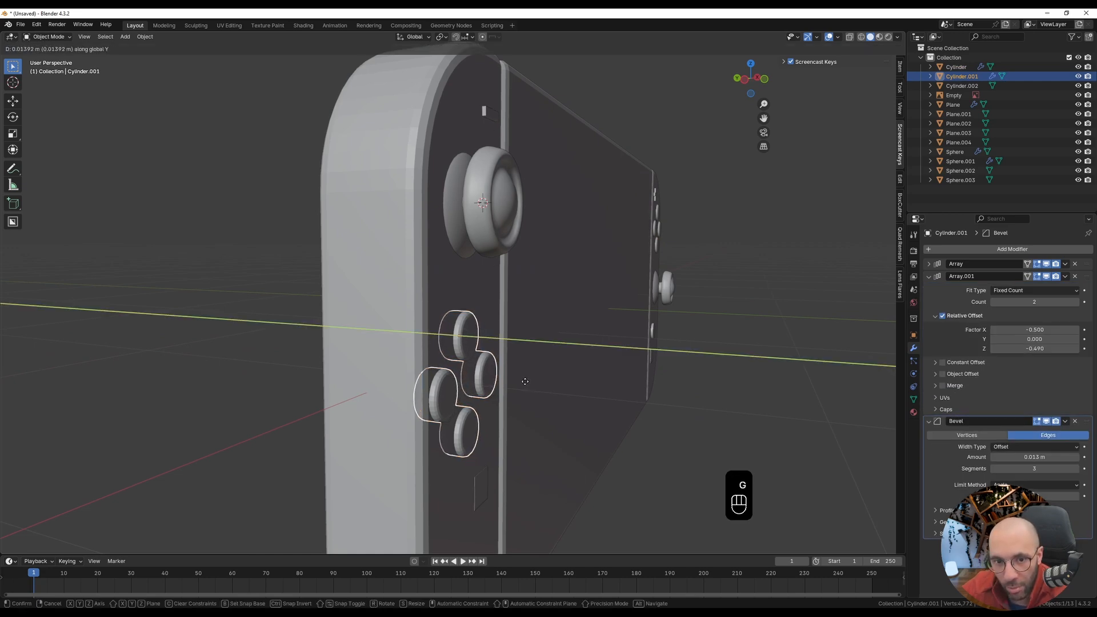
pyautogui.click(497, 382)
# - Apply Shade Smooth to the left direction buttons and deselect them
pyautogui.rightClick(488, 382)
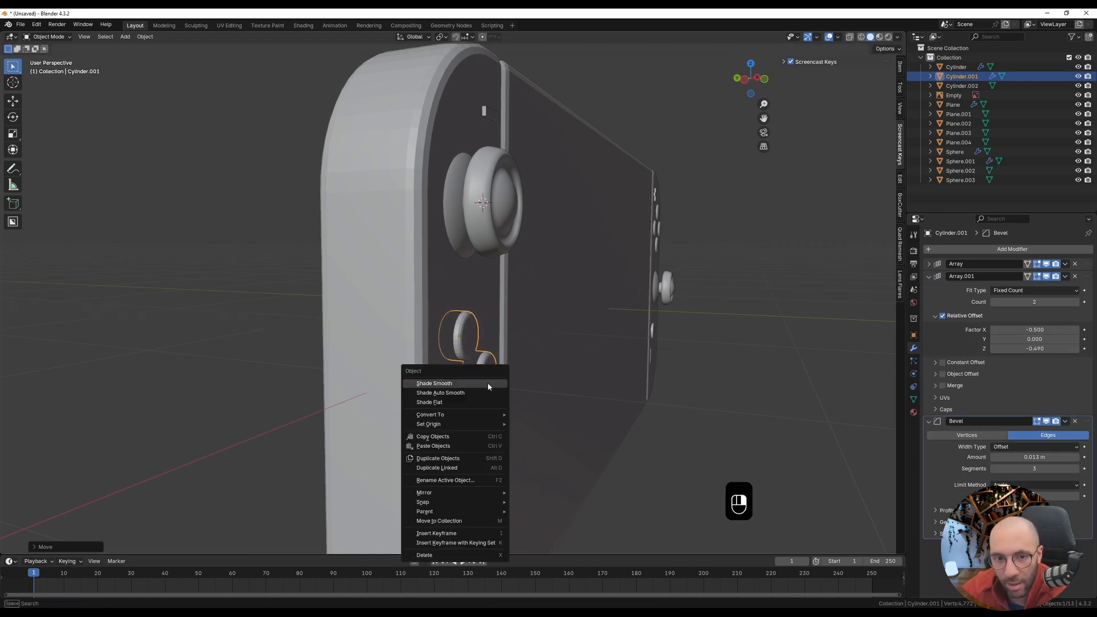
pyautogui.click(488, 384)
pyautogui.click(765, 431)
pyautogui.scroll(-3, 771, 431)
pyautogui.moveTo(771, 431); pyautogui.dragTo(674, 432, button='middle')
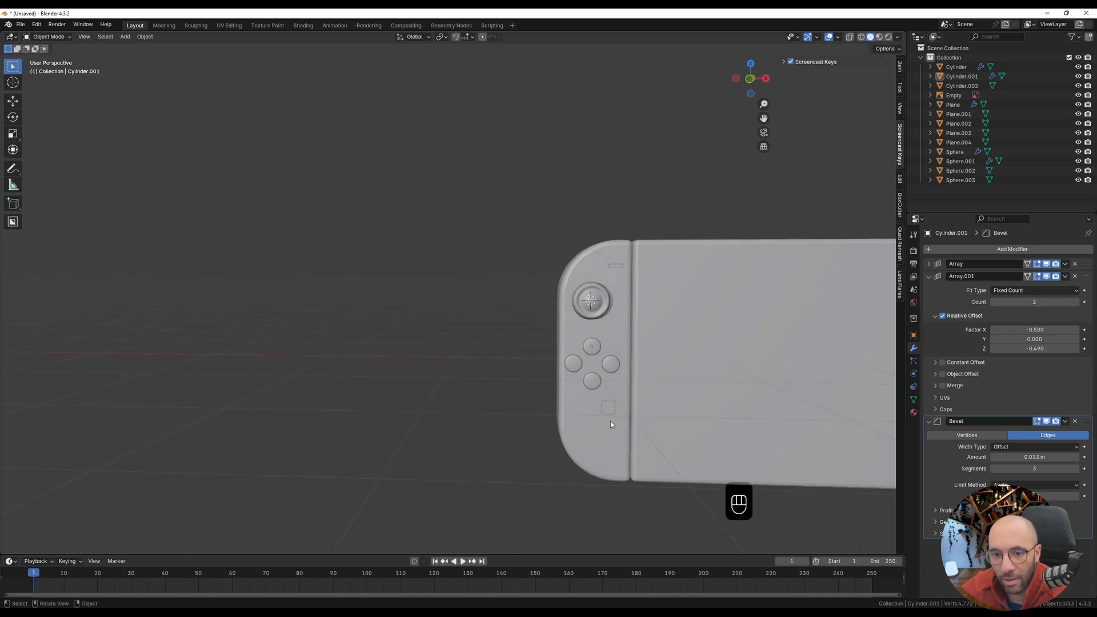
# - Add a Bevel modifier with 3 segments and an amount of 0.005 m to the minus button on the left controller
pyautogui.keyDown('shift'); pyautogui.moveTo(612, 296); pyautogui.dragTo(475, 318, button='middle'); pyautogui.keyUp('shift')
pyautogui.scroll(6, 480, 314)
pyautogui.click(477, 313)
pyautogui.click(975, 249)
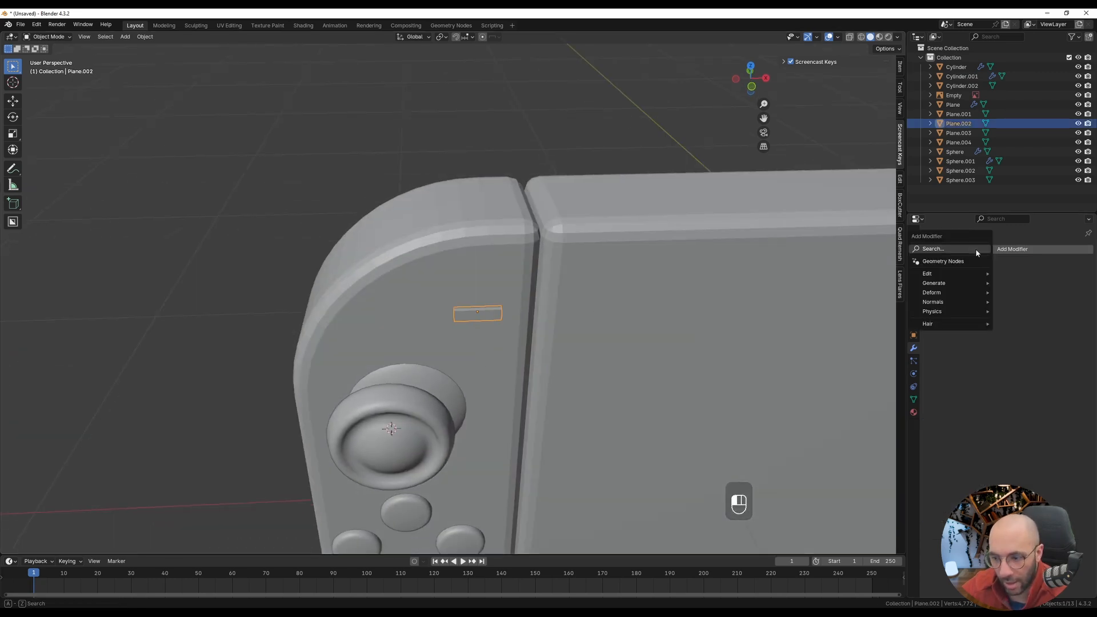
pyautogui.write('bevel')
pyautogui.press('Return')
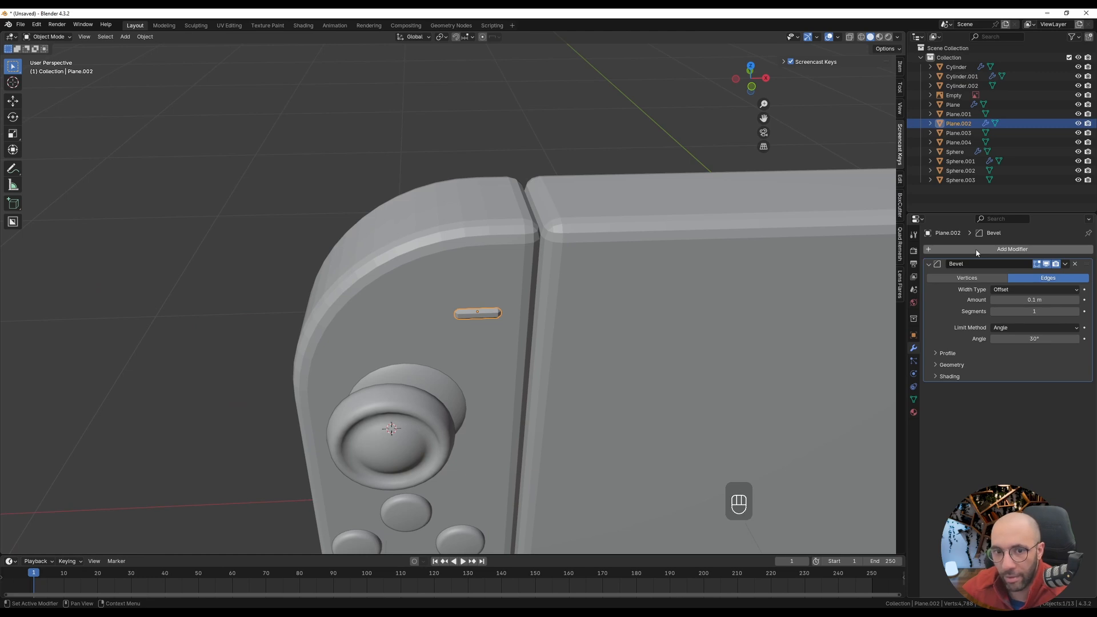
pyautogui.scroll(4, 407, 338)
pyautogui.click(1076, 312)
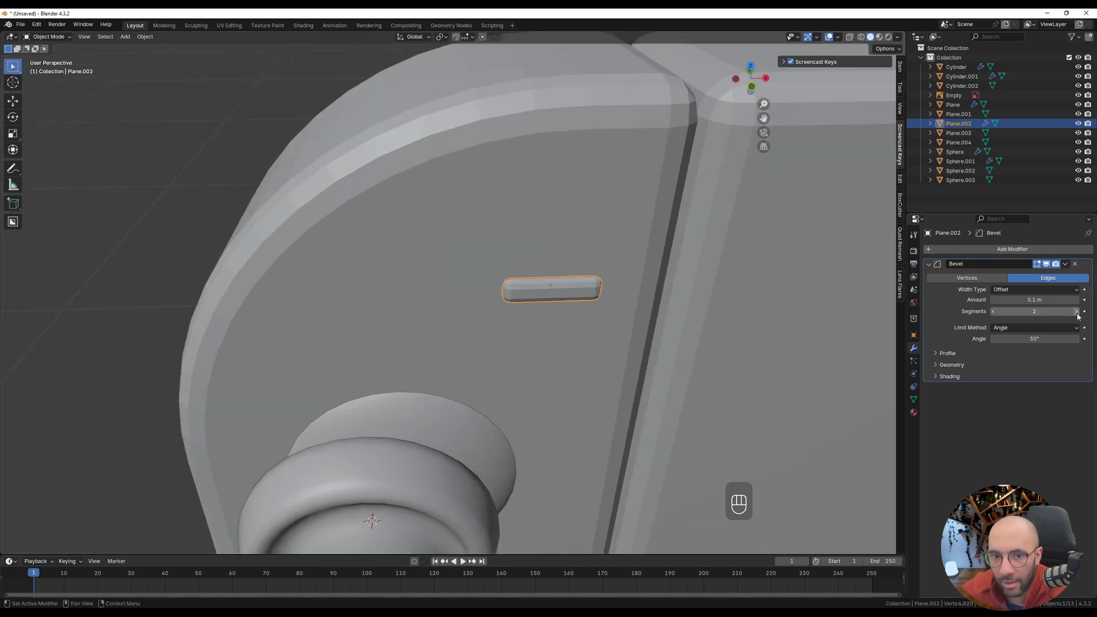
pyautogui.keyDown('shift'); pyautogui.moveTo(1063, 300); pyautogui.dragTo(1017, 300); pyautogui.keyUp('shift')
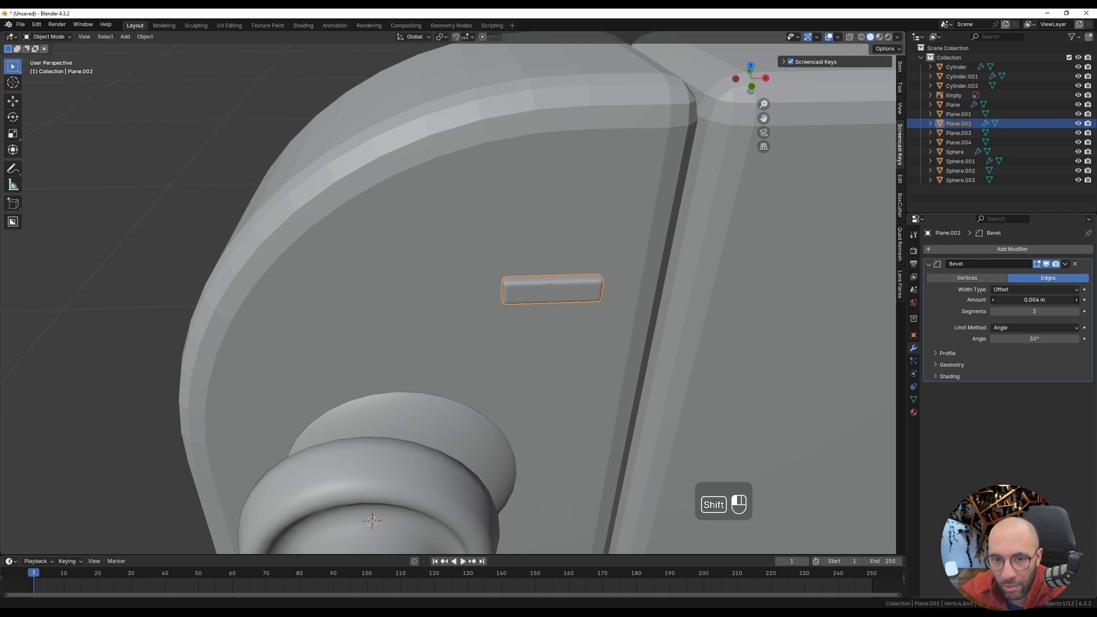
# - Move the minus button about 0.0035 m along Y, into the controller's face
pyautogui.moveTo(617, 334); pyautogui.dragTo(720, 330, button='middle')
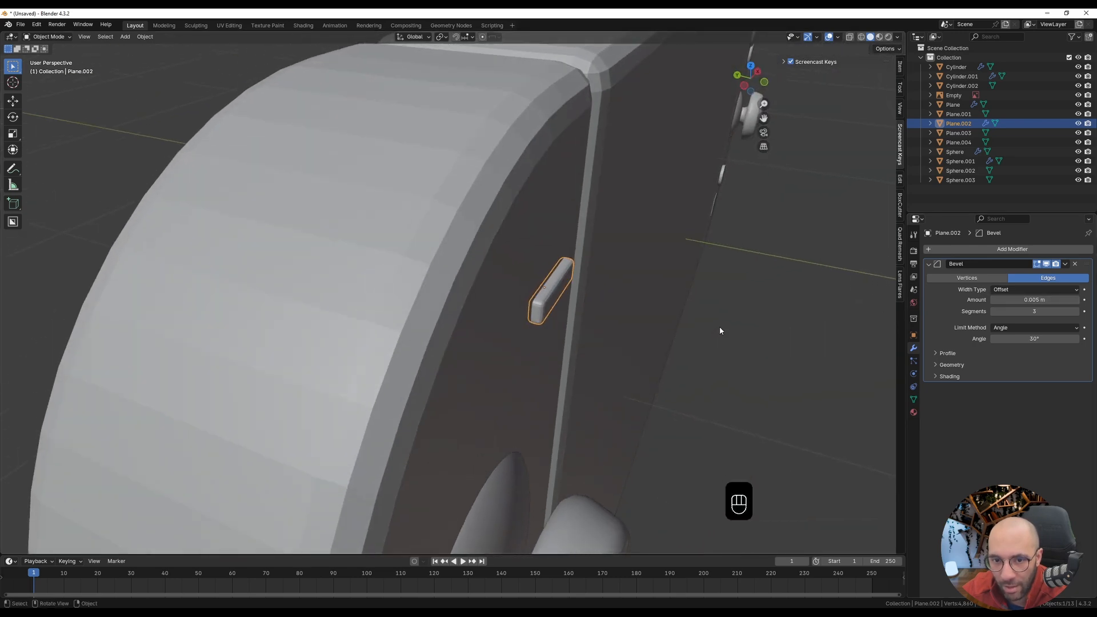
pyautogui.press('g')
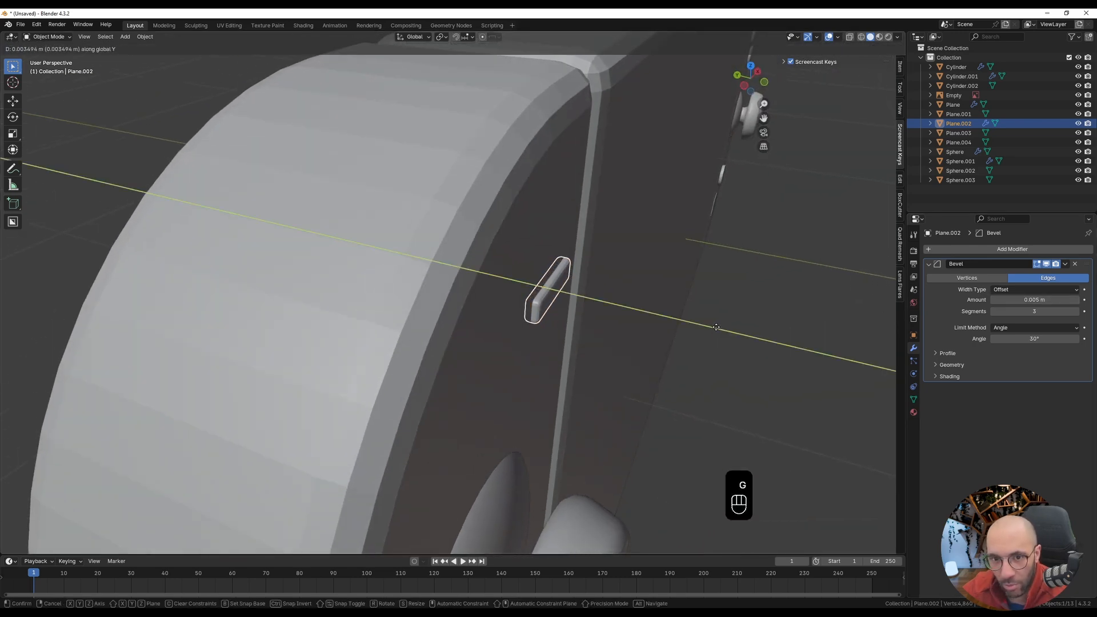
pyautogui.click(716, 330)
# - Copy the minus button's Bevel modifier to the plus button on the right controller, and deselect both buttons
pyautogui.scroll(-3, 716, 327)
pyautogui.moveTo(739, 332); pyautogui.dragTo(358, 356, button='middle')
pyautogui.scroll(-3, 745, 346)
pyautogui.keyDown('shift'); pyautogui.moveTo(820, 346); pyautogui.dragTo(692, 338, button='middle'); pyautogui.keyUp('shift')
pyautogui.scroll(2, 692, 338)
pyautogui.click(676, 326)
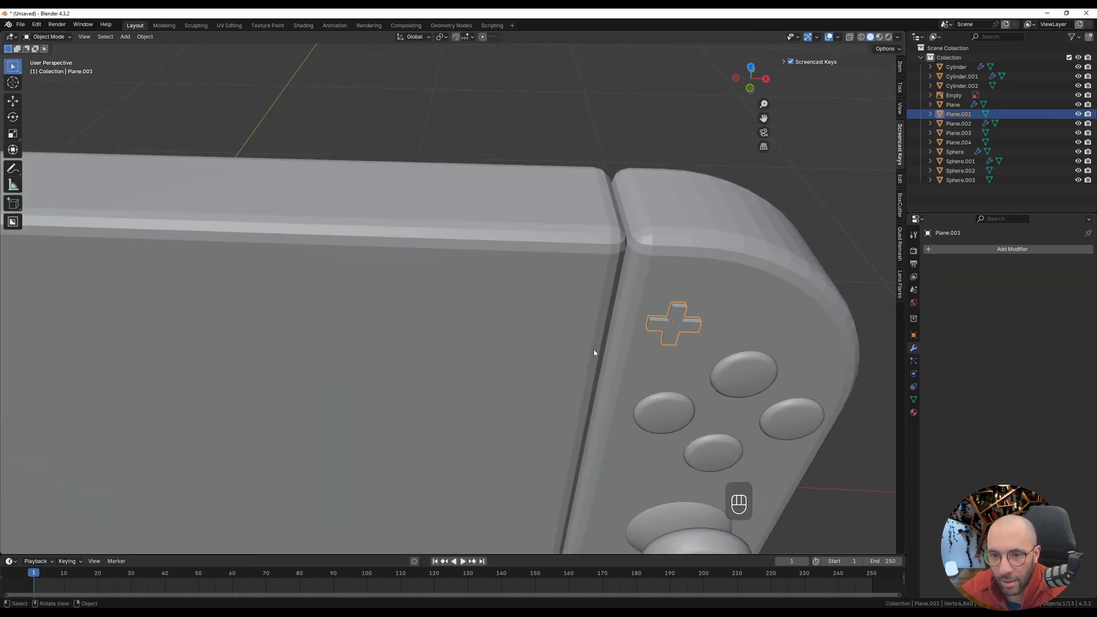
pyautogui.scroll(-3, 595, 353)
pyautogui.keyDown('shift'); pyautogui.moveTo(394, 354); pyautogui.dragTo(759, 293, button='middle'); pyautogui.keyUp('shift')
pyautogui.keyDown('shift'); pyautogui.moveTo(227, 286); pyautogui.dragTo(313, 286, button='middle'); pyautogui.keyUp('shift')
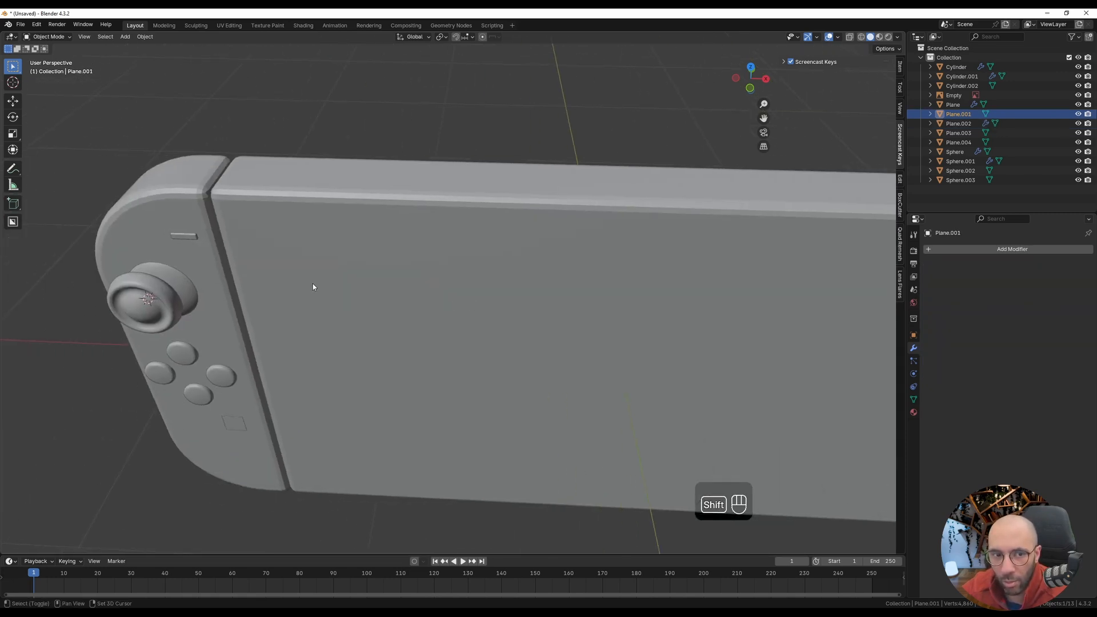
pyautogui.keyDown('shift'); pyautogui.click(192, 236); pyautogui.keyUp('shift')
pyautogui.click(1066, 264)
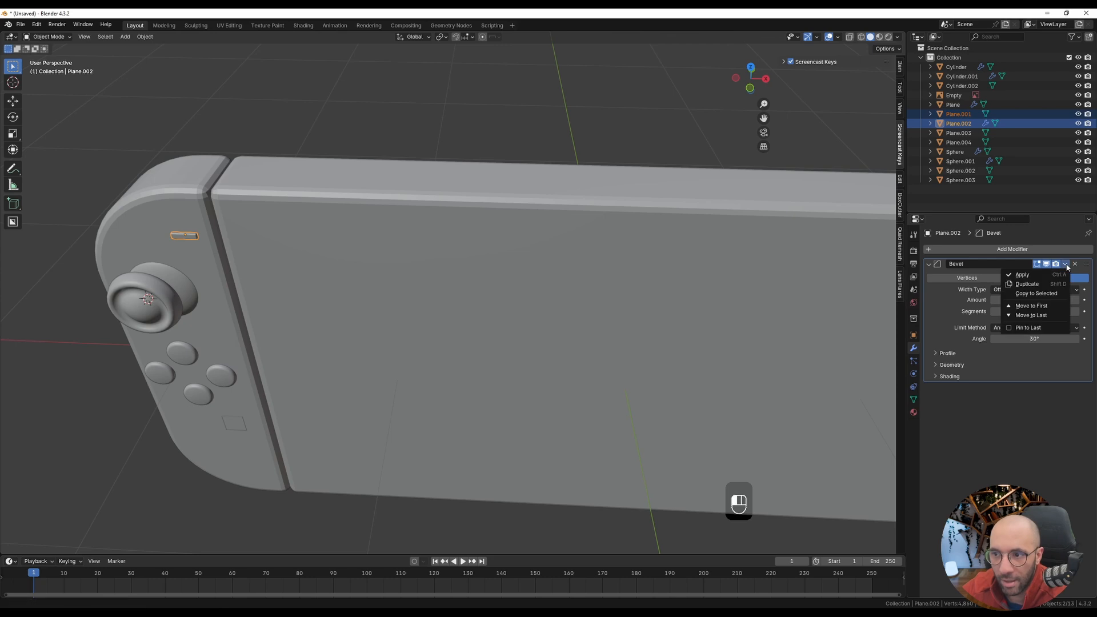
pyautogui.click(1053, 294)
pyautogui.scroll(-2, 597, 387)
pyautogui.keyDown('shift'); pyautogui.moveTo(600, 386); pyautogui.dragTo(263, 392, button='middle'); pyautogui.keyUp('shift')
pyautogui.scroll(4, 530, 310)
pyautogui.click(708, 262)
# - Move the plus button slightly along the Y axis to adjust how far it protrudes from the right controller
pyautogui.moveTo(709, 262); pyautogui.dragTo(570, 301, button='middle')
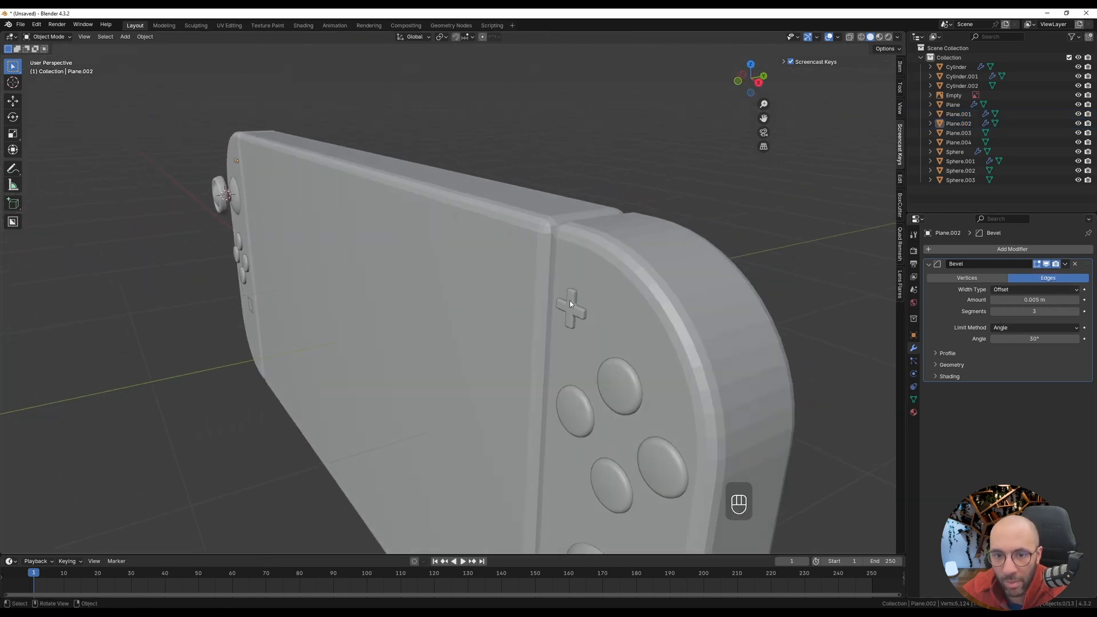
pyautogui.scroll(3, 571, 301)
pyautogui.click(582, 322)
pyautogui.scroll(2, 574, 320)
pyautogui.press('g')
pyautogui.press('y')
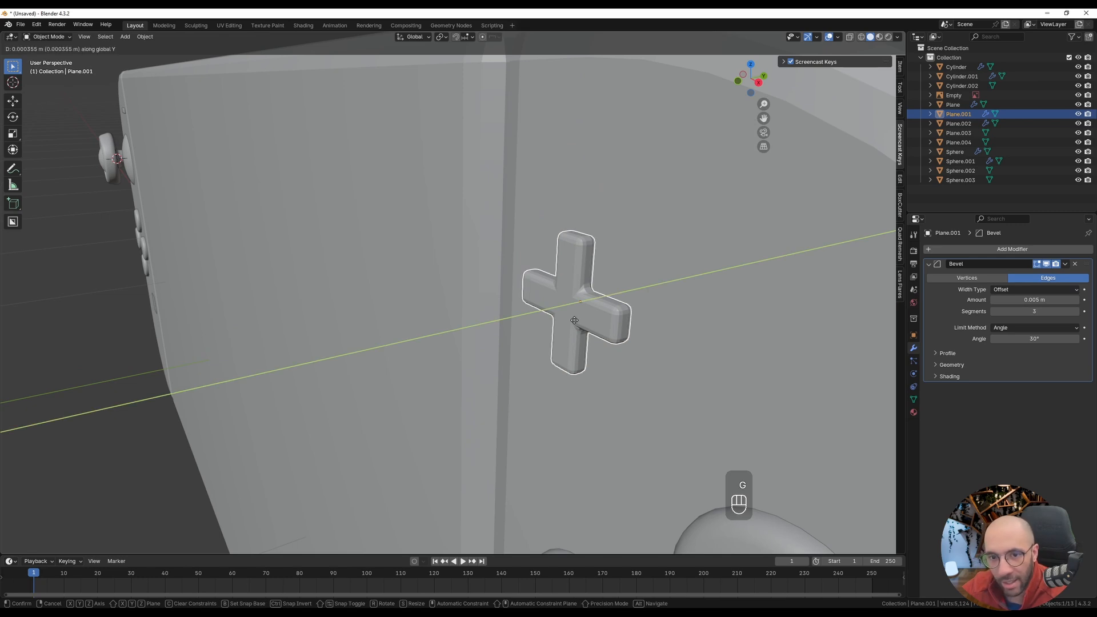
pyautogui.click(573, 327)
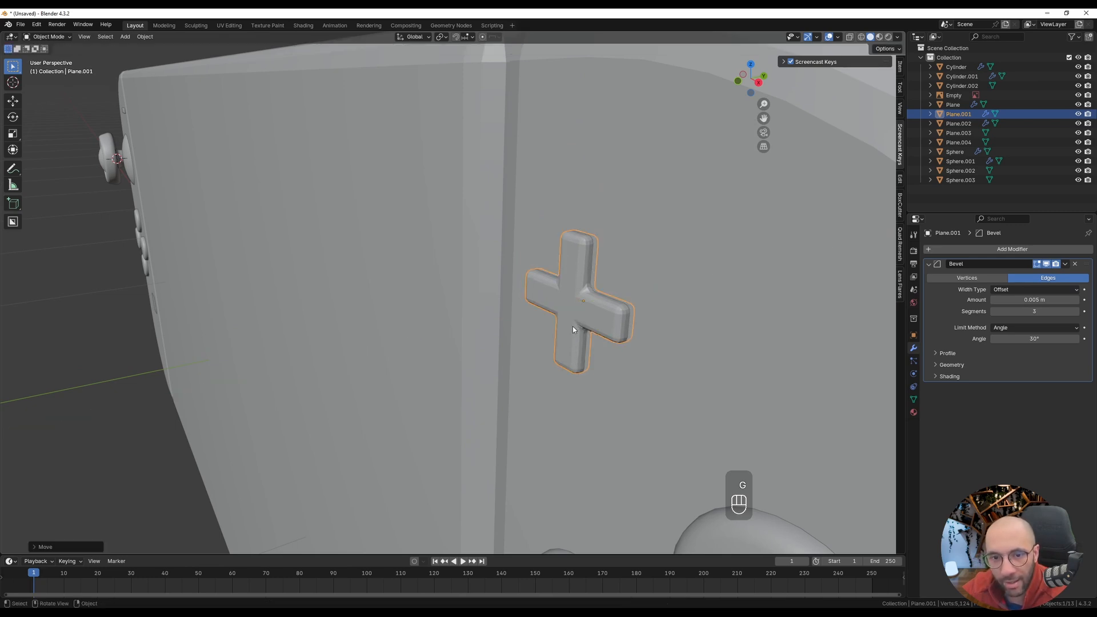
# - Add a Bevel modifier to the square button below the round button on the right controller
pyautogui.scroll(-8, 572, 327)
pyautogui.moveTo(544, 347); pyautogui.dragTo(577, 314, button='middle')
pyautogui.keyDown('shift'); pyautogui.moveTo(577, 314); pyautogui.dragTo(674, 268, button='middle'); pyautogui.keyUp('shift')
pyautogui.moveTo(682, 460); pyautogui.dragTo(686, 420, button='middle')
pyautogui.click(683, 422)
pyautogui.scroll(5, 684, 423)
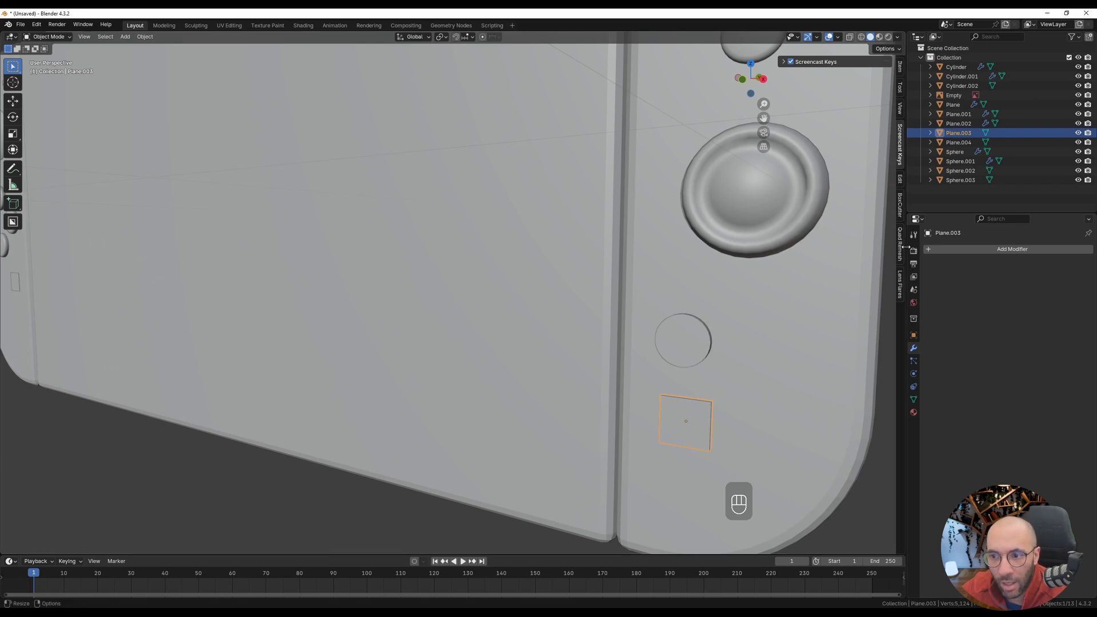
pyautogui.click(969, 249)
pyautogui.click(969, 249)
pyautogui.write('beve')
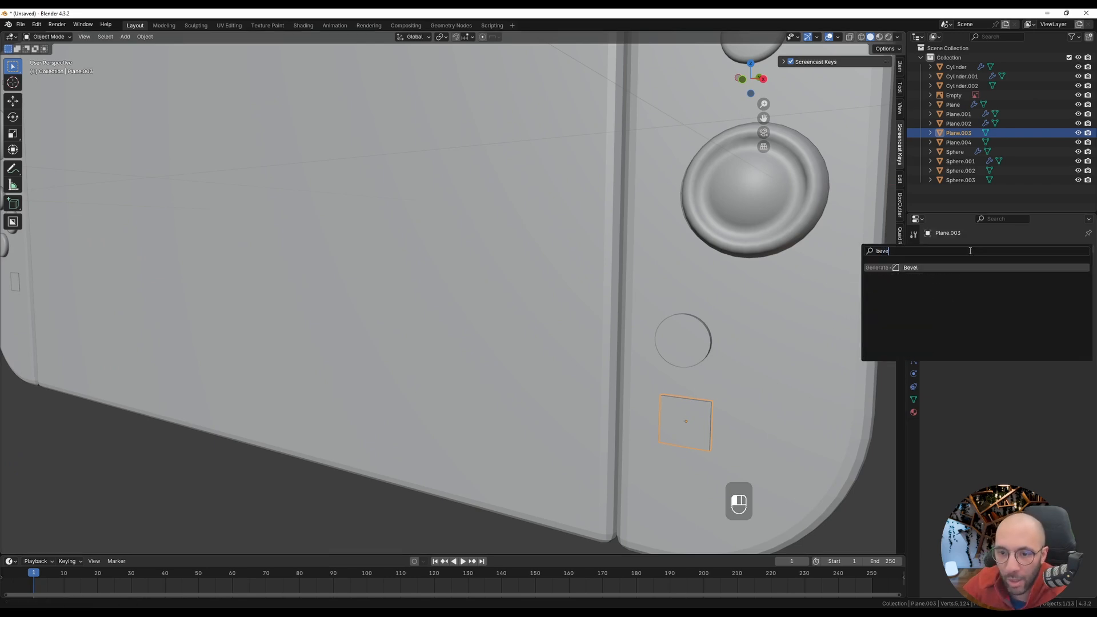
pyautogui.press('Return')
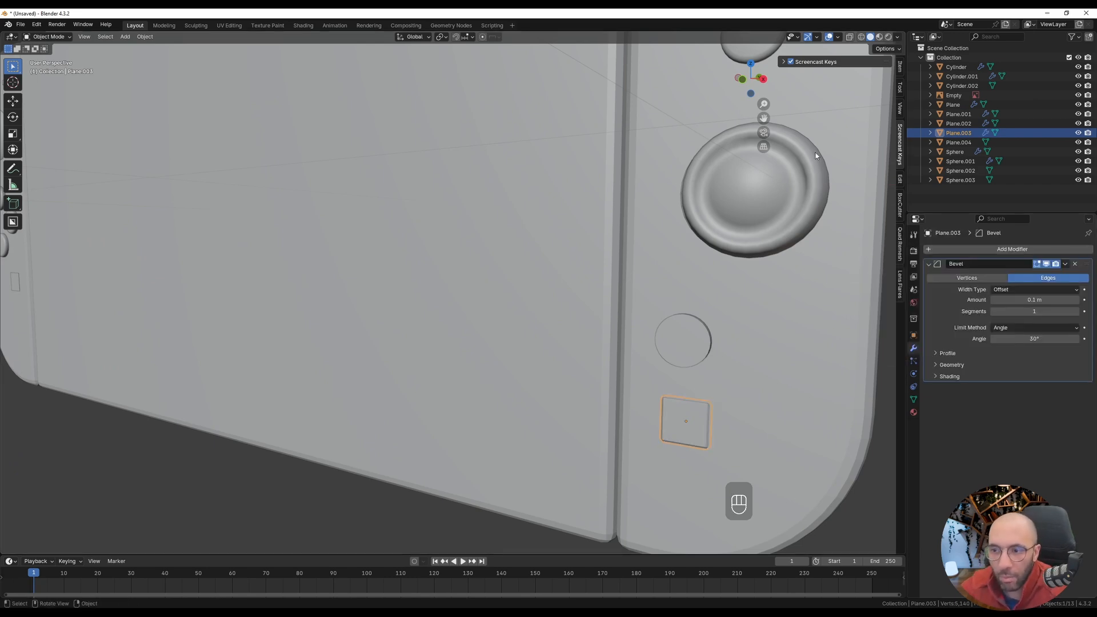
# - Set the right square button's bevel to 3 segments and an amount of 0.004 m
pyautogui.moveTo(643, 366); pyautogui.dragTo(697, 400, button='middle')
pyautogui.click(1074, 311)
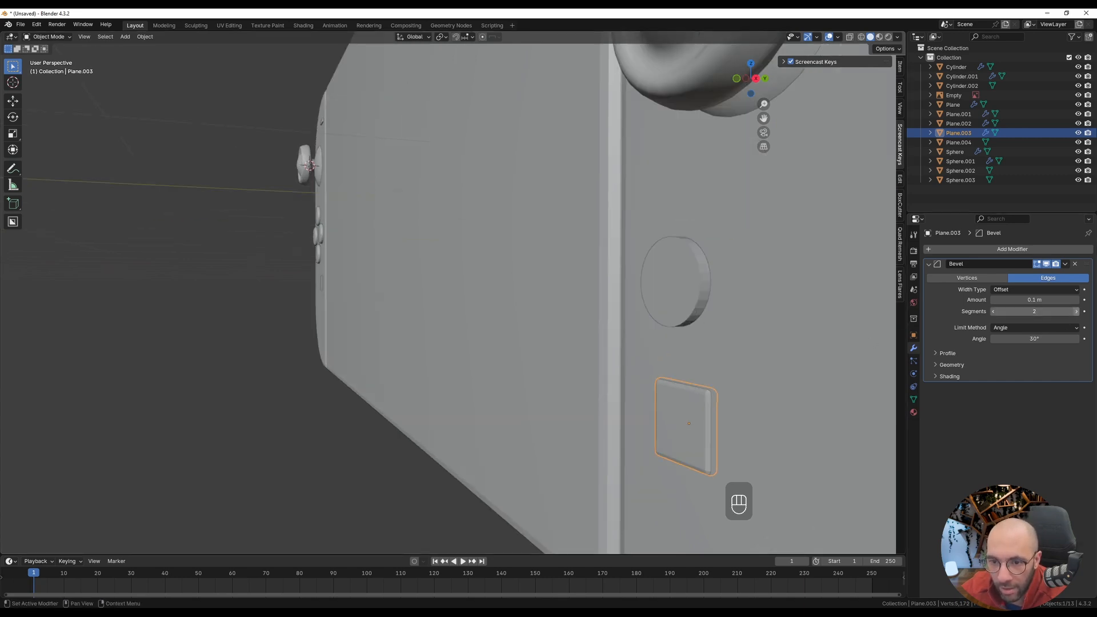
pyautogui.click(1075, 311)
pyautogui.moveTo(1052, 300)
pyautogui.keyDown('shift'); pyautogui.mouseDown()
pyautogui.moveTo(1019, 300)
pyautogui.moveTo(1052, 305)
pyautogui.mouseUp(); pyautogui.keyUp('shift')
pyautogui.moveTo(709, 409)
pyautogui.mouseDown(button='middle')
pyautogui.moveTo(519, 423)
pyautogui.moveTo(721, 398)
pyautogui.mouseUp(button='middle')
pyautogui.scroll(-2, 519, 424)
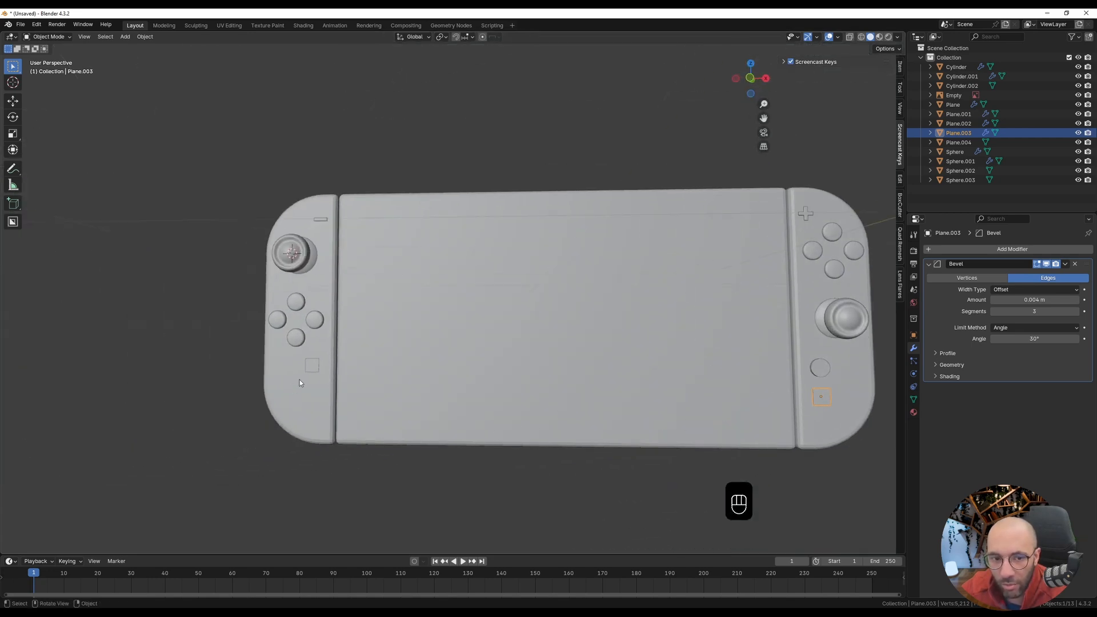
# - Copy the right square button's Bevel modifier to the left controller's square button and shade both buttons smooth
pyautogui.click(312, 369)
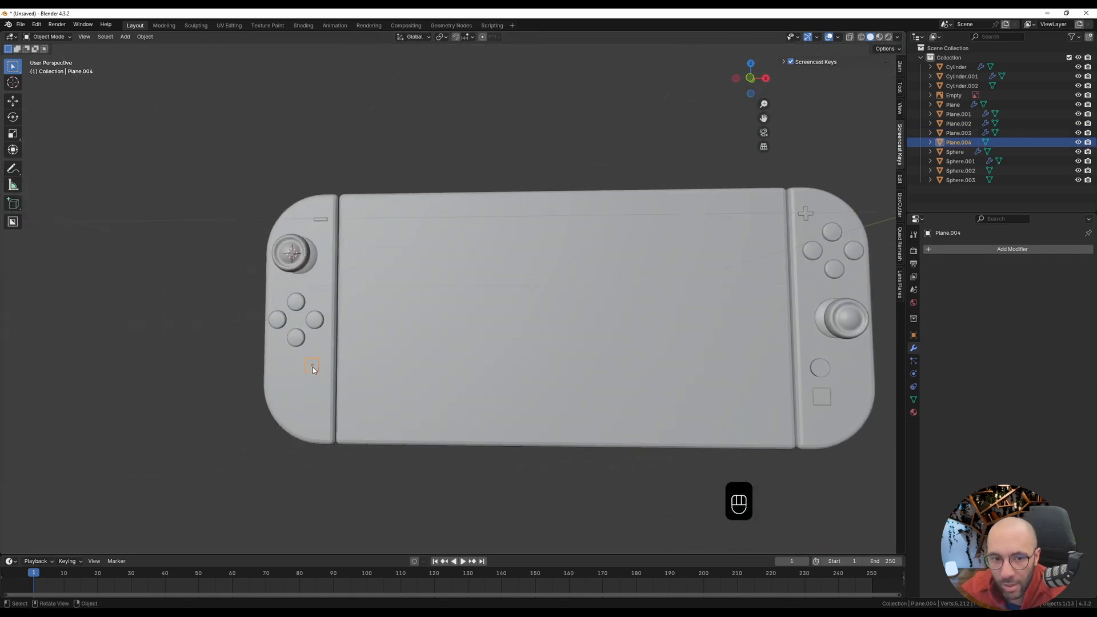
pyautogui.keyDown('shift'); pyautogui.click(821, 396); pyautogui.keyUp('shift')
pyautogui.click(1066, 264)
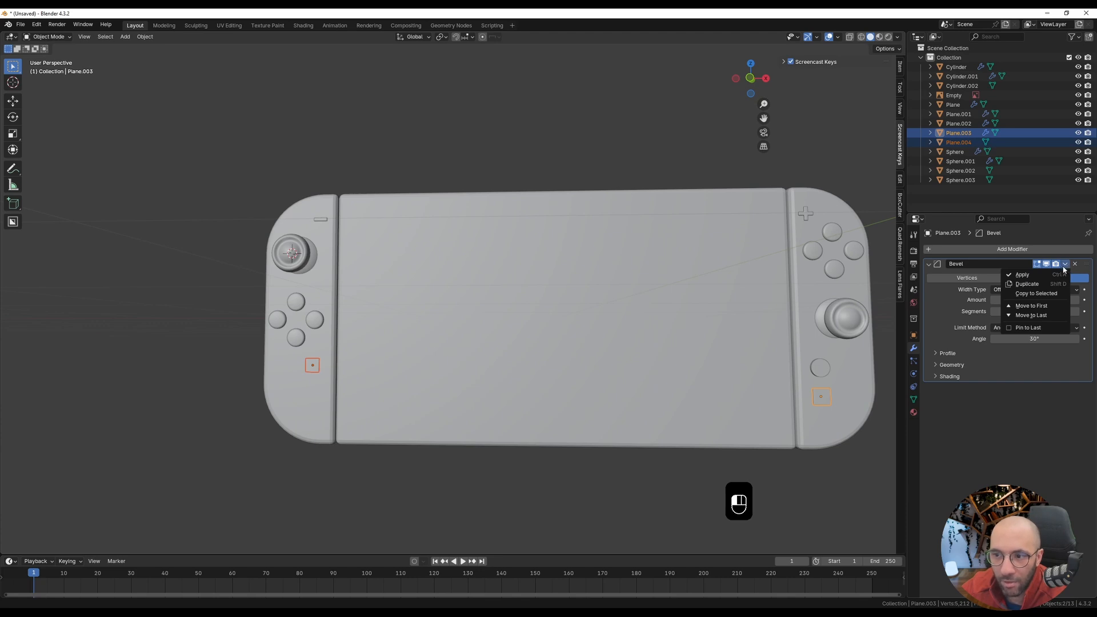
pyautogui.click(1036, 293)
pyautogui.scroll(5, 328, 384)
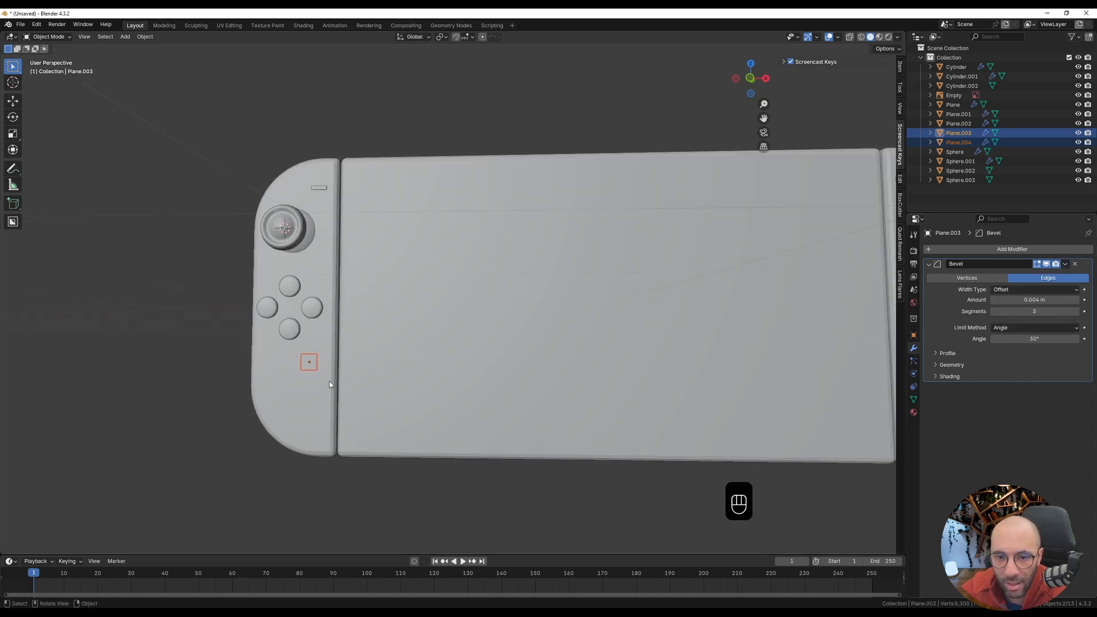
pyautogui.rightClick(292, 351)
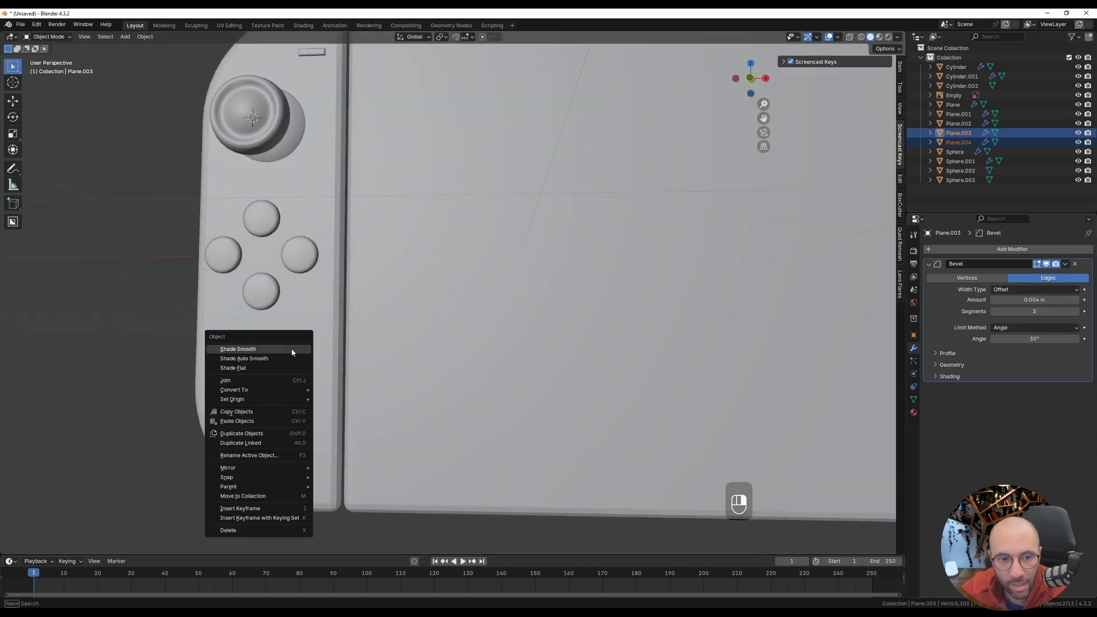
pyautogui.click(291, 350)
# - Enable Harden Normals in the Bevel modifier of the left controller's square button
pyautogui.scroll(-4, 292, 349)
pyautogui.moveTo(385, 352); pyautogui.dragTo(400, 384, button='middle')
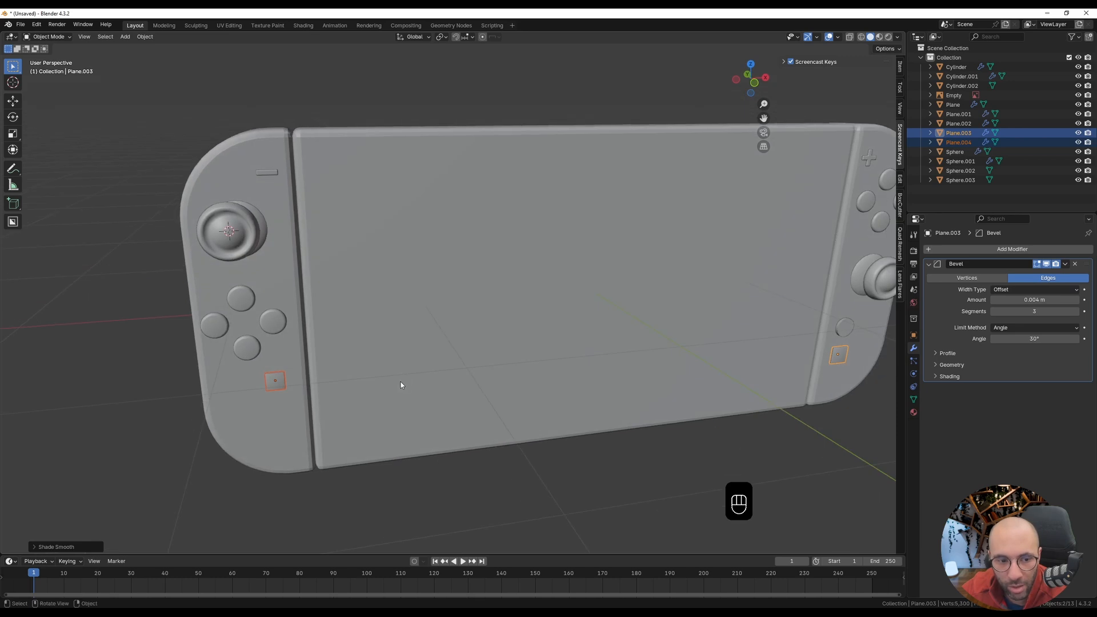
pyautogui.scroll(5, 263, 411)
pyautogui.click(82, 399)
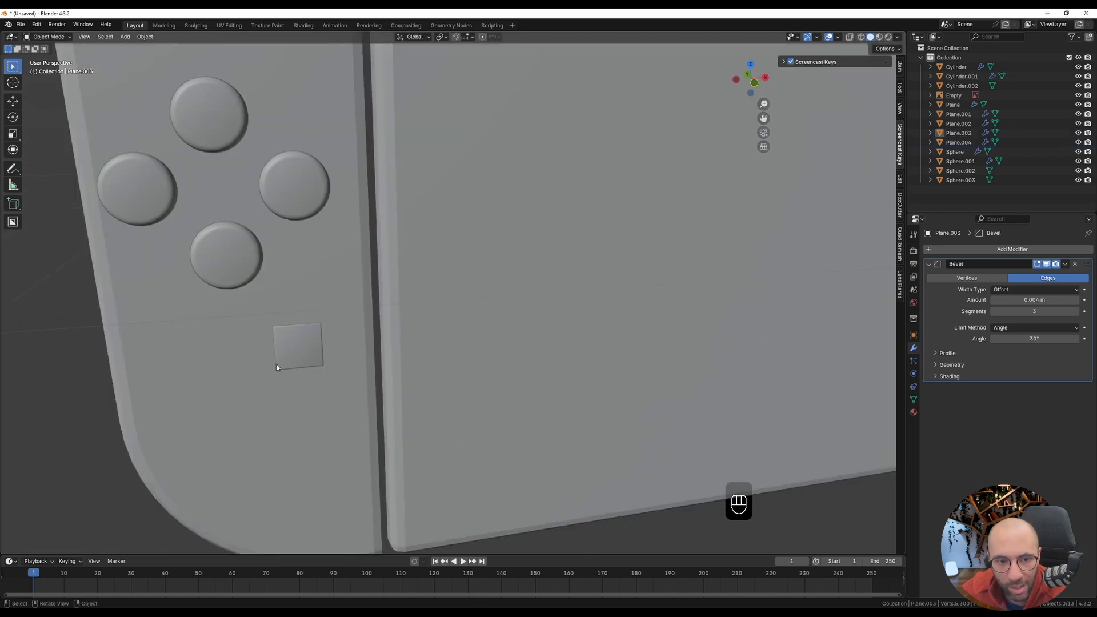
pyautogui.click(296, 352)
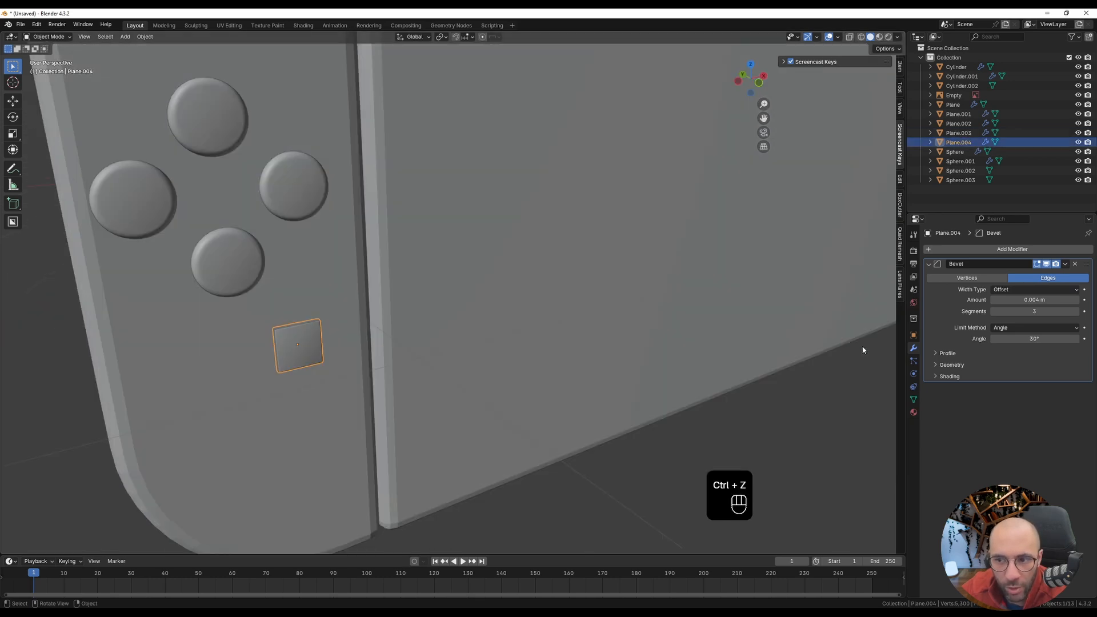
pyautogui.click(944, 376)
pyautogui.click(994, 391)
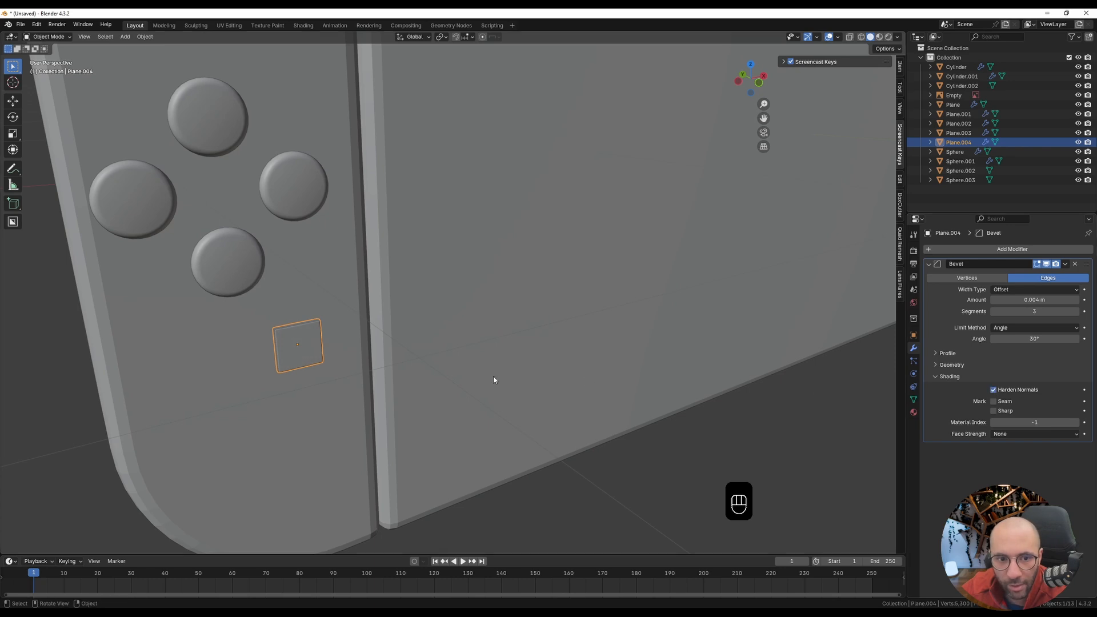
# - Enable Harden Normals in the Bevel modifier of the right controller's square button
pyautogui.moveTo(494, 379); pyautogui.dragTo(407, 355, button='middle')
pyautogui.scroll(-5, 313, 348)
pyautogui.keyDown('shift'); pyautogui.moveTo(644, 360); pyautogui.dragTo(361, 374, button='middle'); pyautogui.keyUp('shift')
pyautogui.scroll(2, 595, 375)
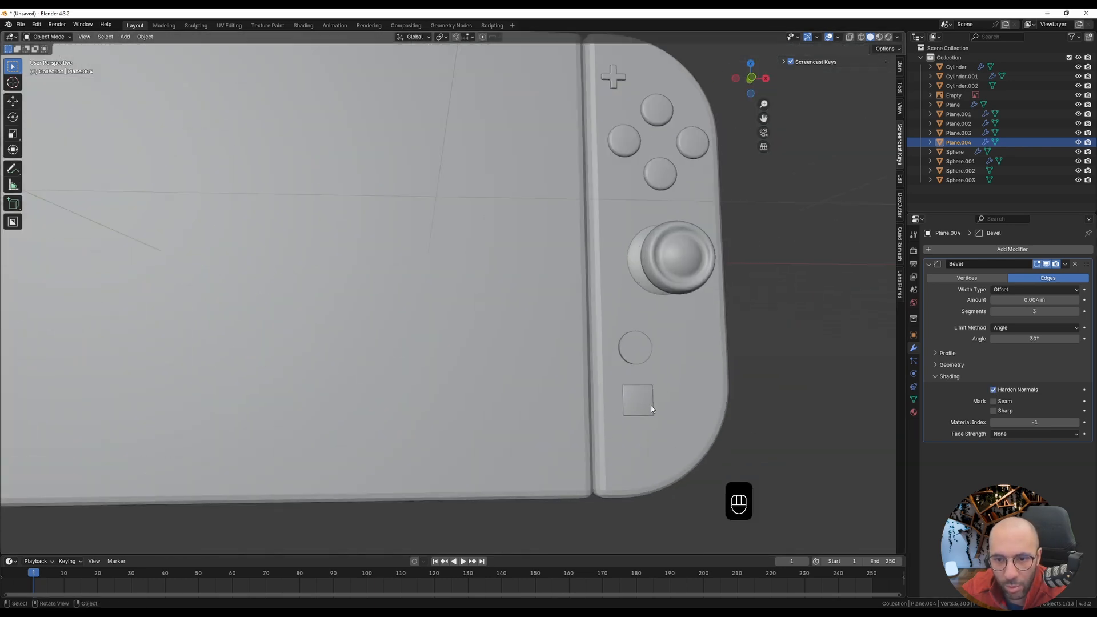
pyautogui.click(639, 404)
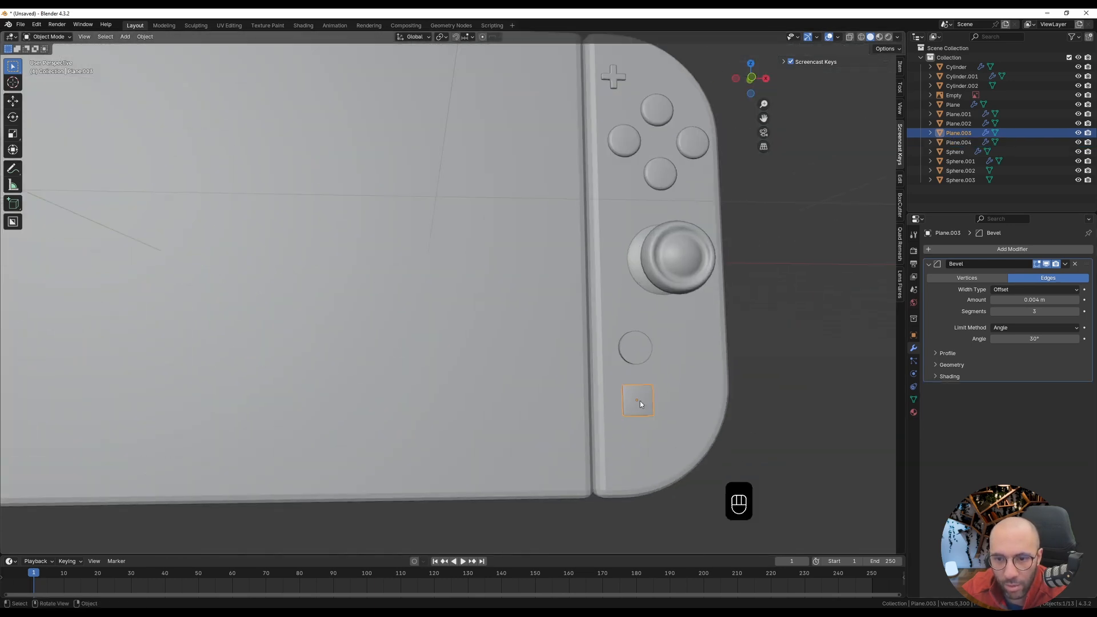
pyautogui.click(940, 376)
pyautogui.click(994, 390)
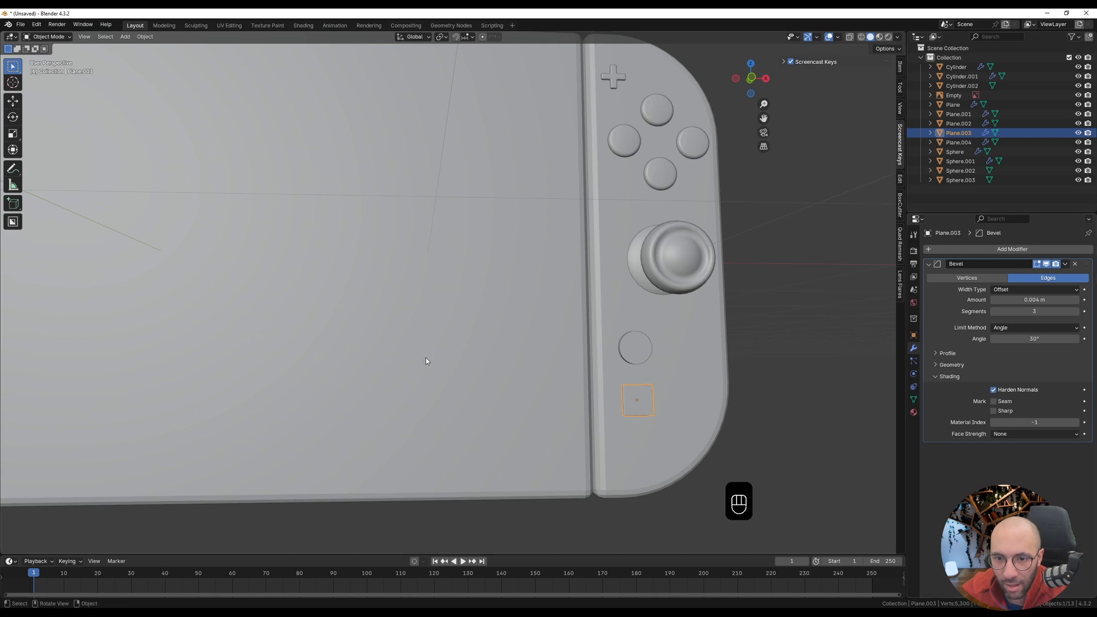
# - Copy the Bevel modifier of the right controller's four face buttons to the round button below the thumbstick
pyautogui.scroll(-4, 426, 357)
pyautogui.keyDown('shift'); pyautogui.moveTo(301, 348); pyautogui.dragTo(729, 389, button='middle'); pyautogui.keyUp('shift')
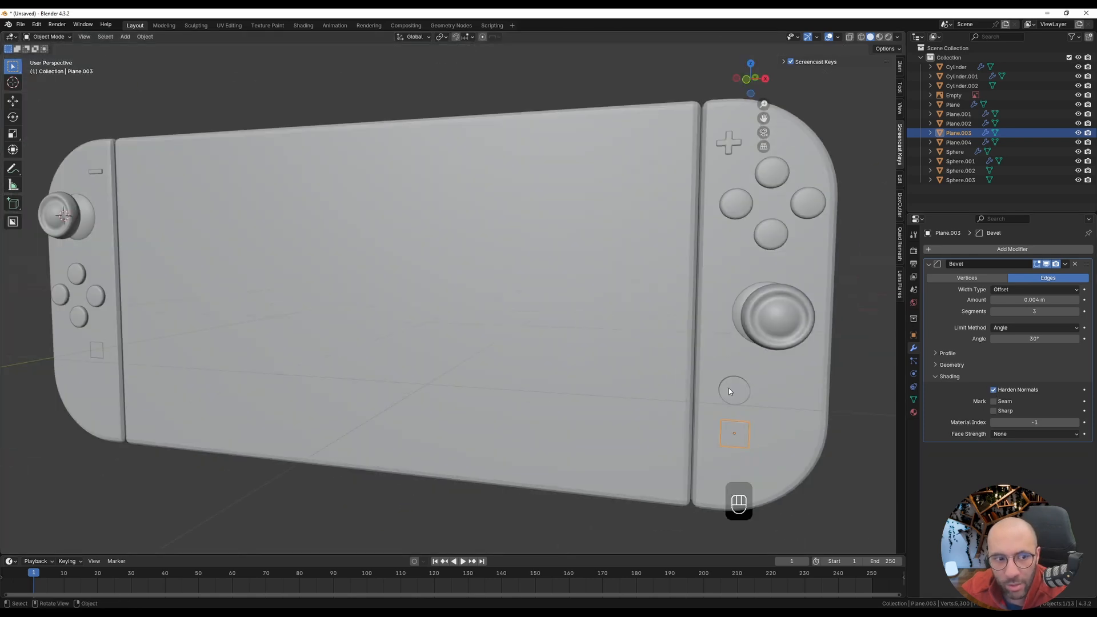
pyautogui.click(741, 387)
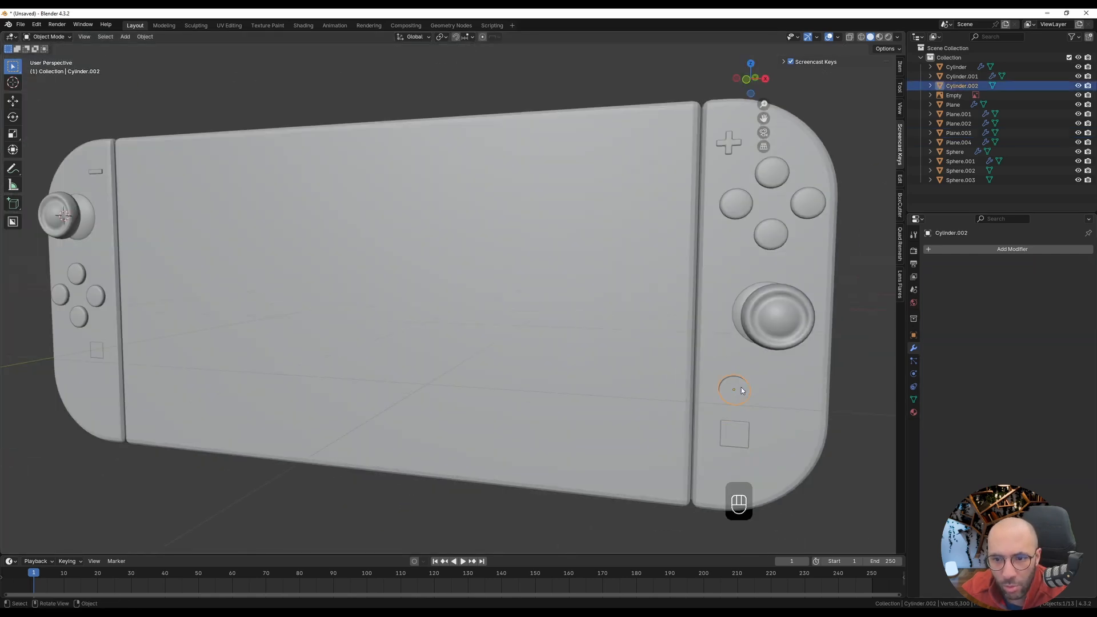
pyautogui.keyDown('shift'); pyautogui.click(777, 240); pyautogui.keyUp('shift')
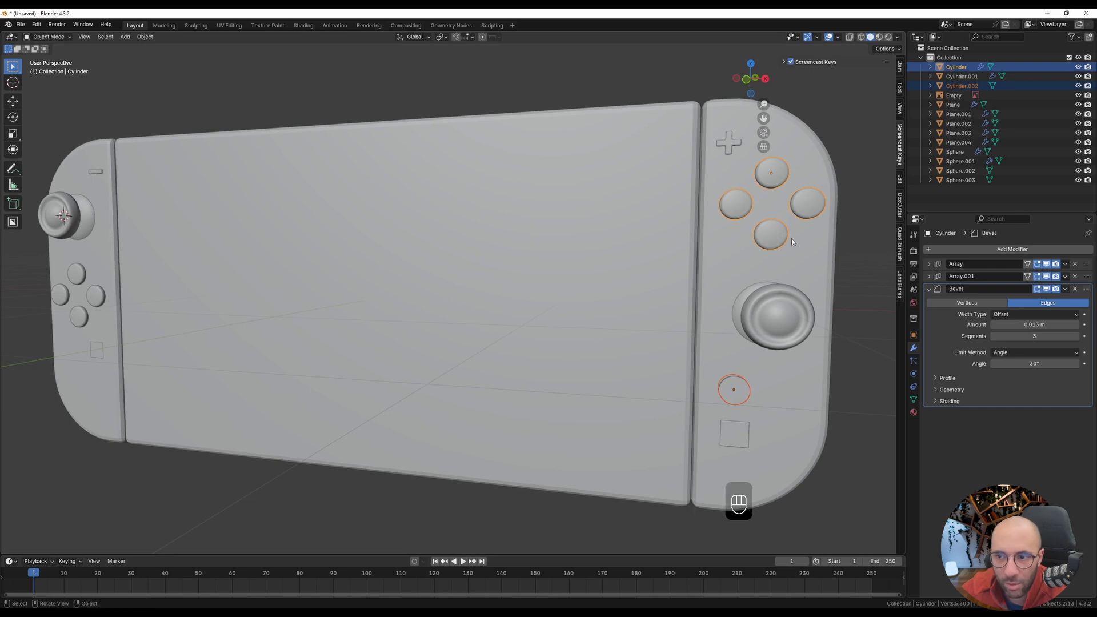
pyautogui.click(1065, 289)
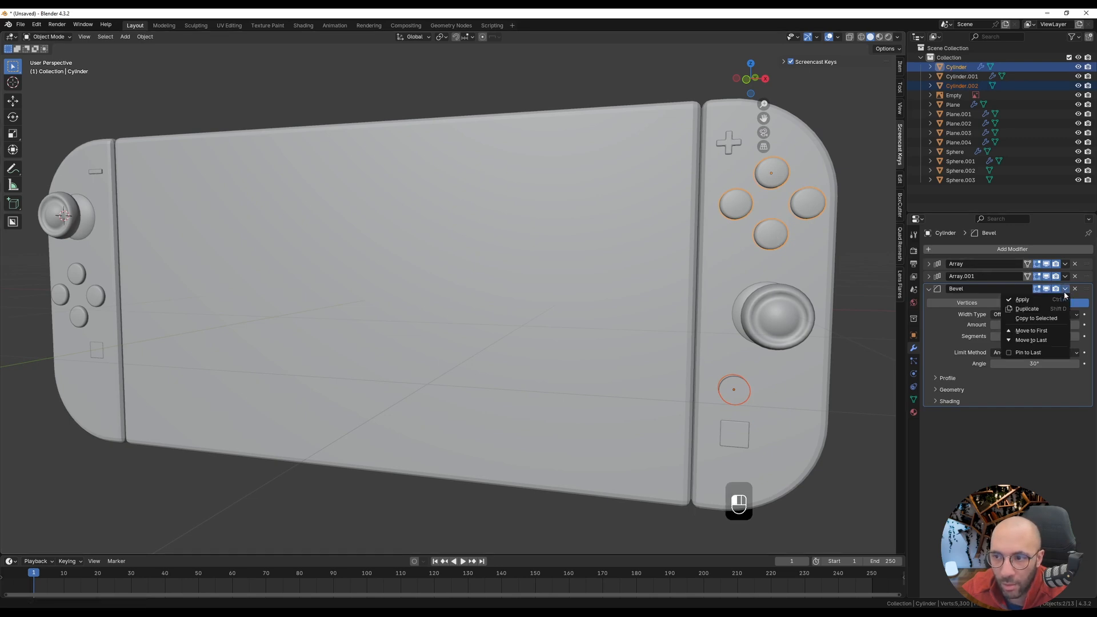
pyautogui.click(1047, 318)
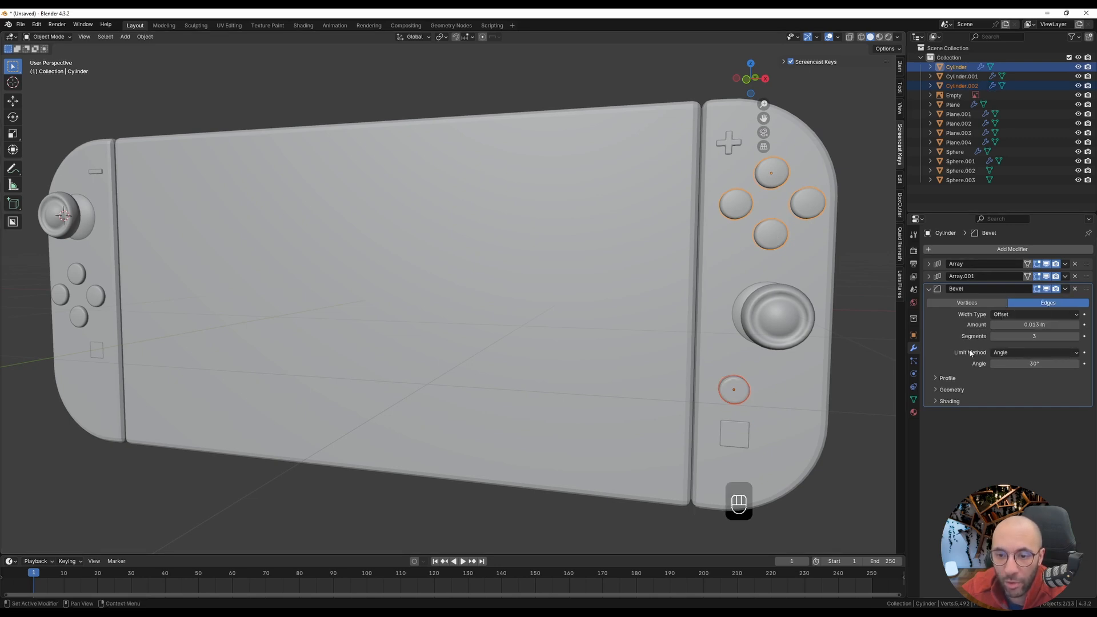
# - Move the round button below the right thumbstick slightly along Y, into the controller's face
pyautogui.moveTo(812, 394); pyautogui.dragTo(743, 388, button='middle')
pyautogui.click(742, 388)
pyautogui.press('g')
pyautogui.press('y')
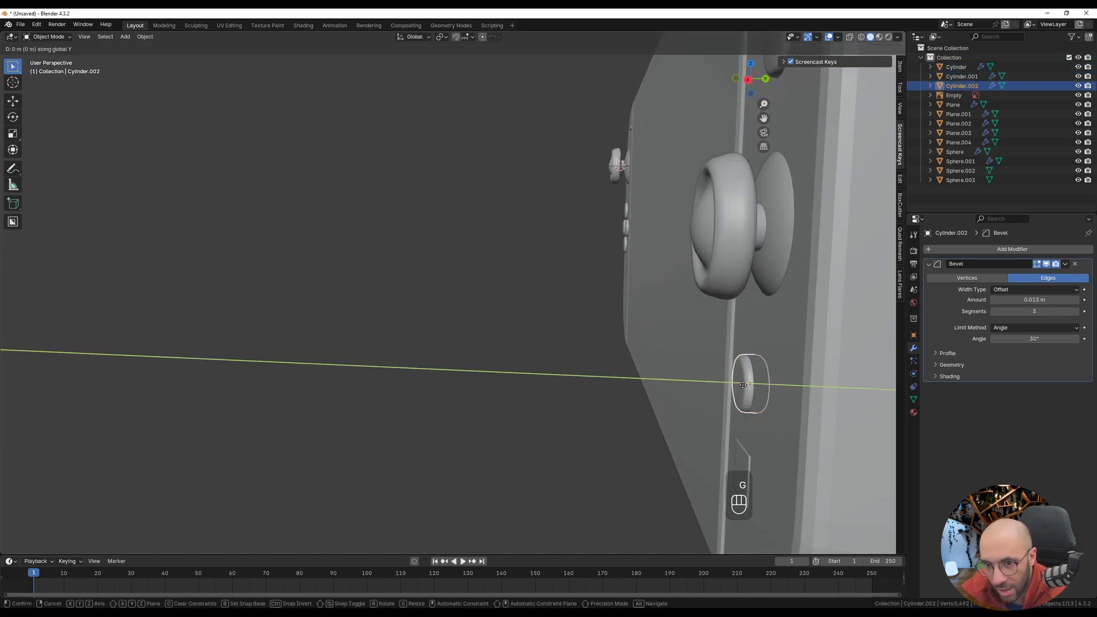
pyautogui.click(746, 388)
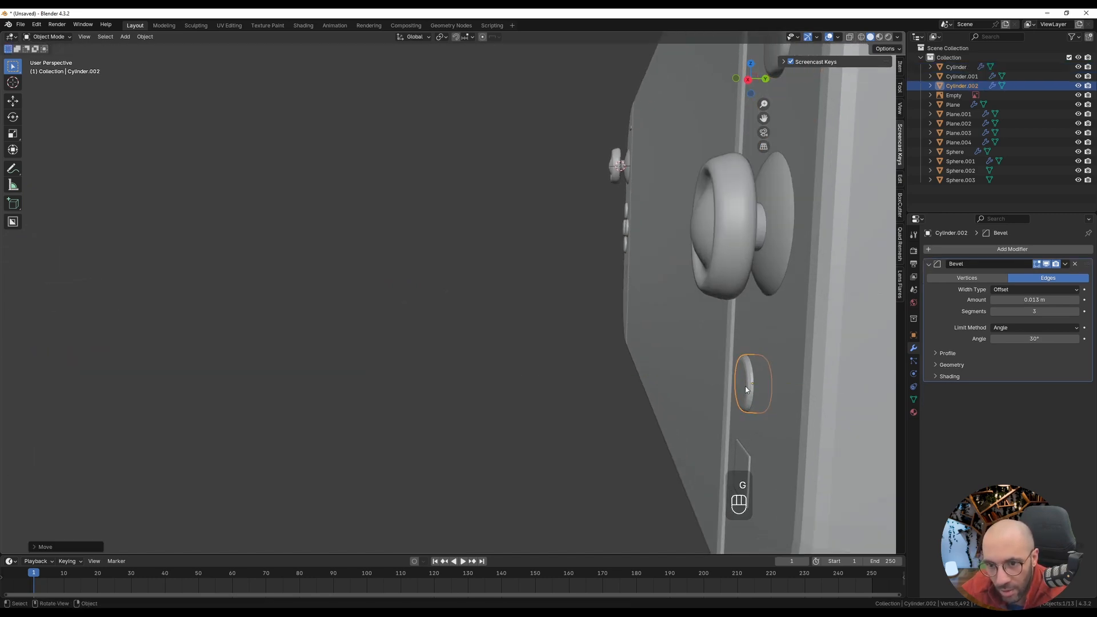
# - Shade the round button below the right thumbstick smooth and deselect it
pyautogui.rightClick(746, 391)
pyautogui.click(721, 378)
pyautogui.click(482, 386)
pyautogui.scroll(-3, 481, 385)
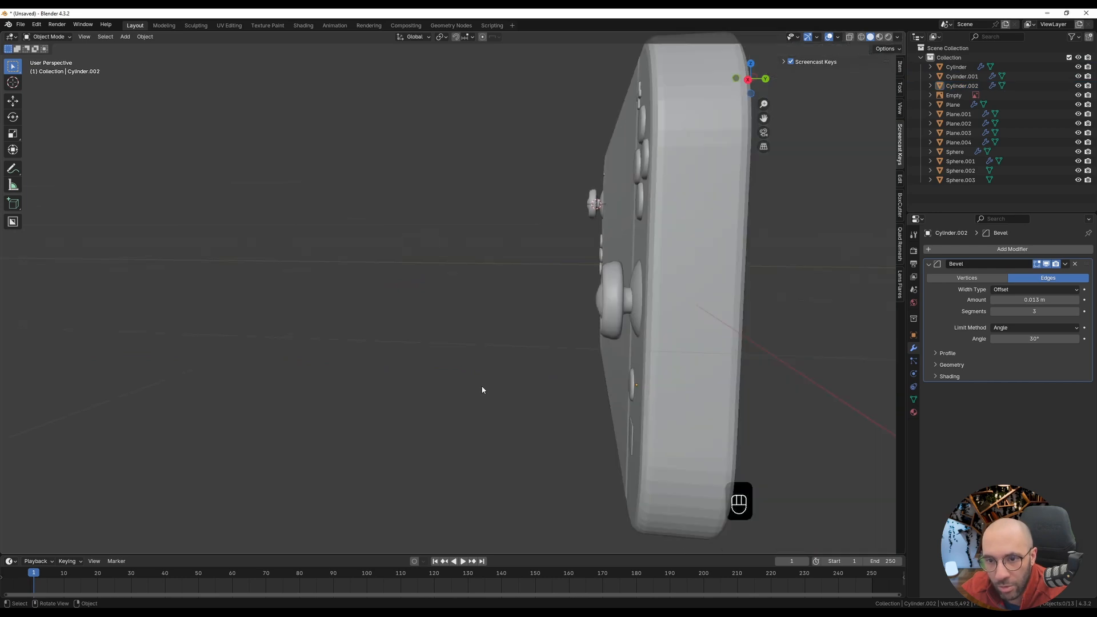
# - Select the main console body and shade it smooth
pyautogui.moveTo(482, 385); pyautogui.dragTo(646, 392, button='middle')
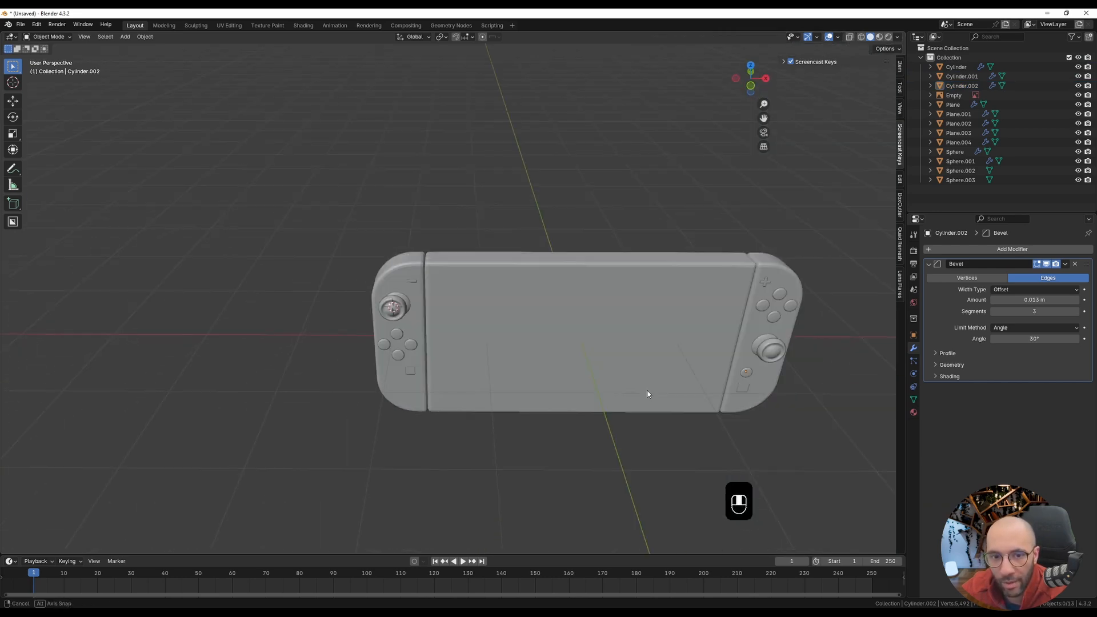
pyautogui.click(529, 321)
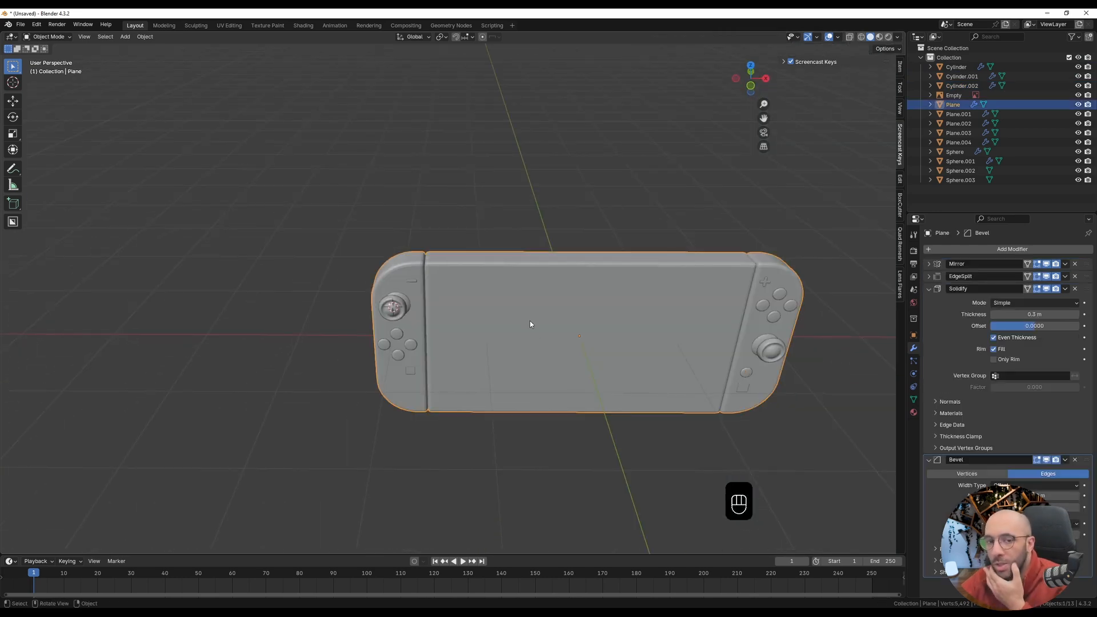
pyautogui.scroll(3, 705, 306)
pyautogui.moveTo(705, 307); pyautogui.dragTo(766, 369, button='middle')
pyautogui.rightClick(771, 252)
pyautogui.click(766, 255)
pyautogui.moveTo(542, 352); pyautogui.dragTo(555, 323, button='middle')
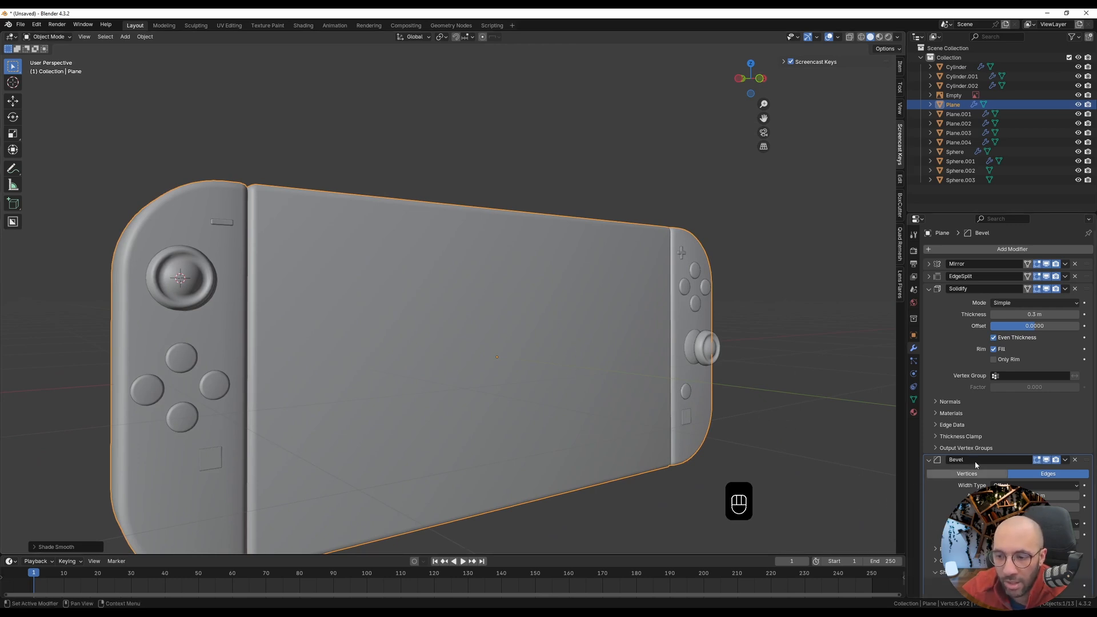
# - Reduce the console body's bevel amount to 0.023 m, checking the edges against the reference in front view
pyautogui.scroll(-2, 962, 499)
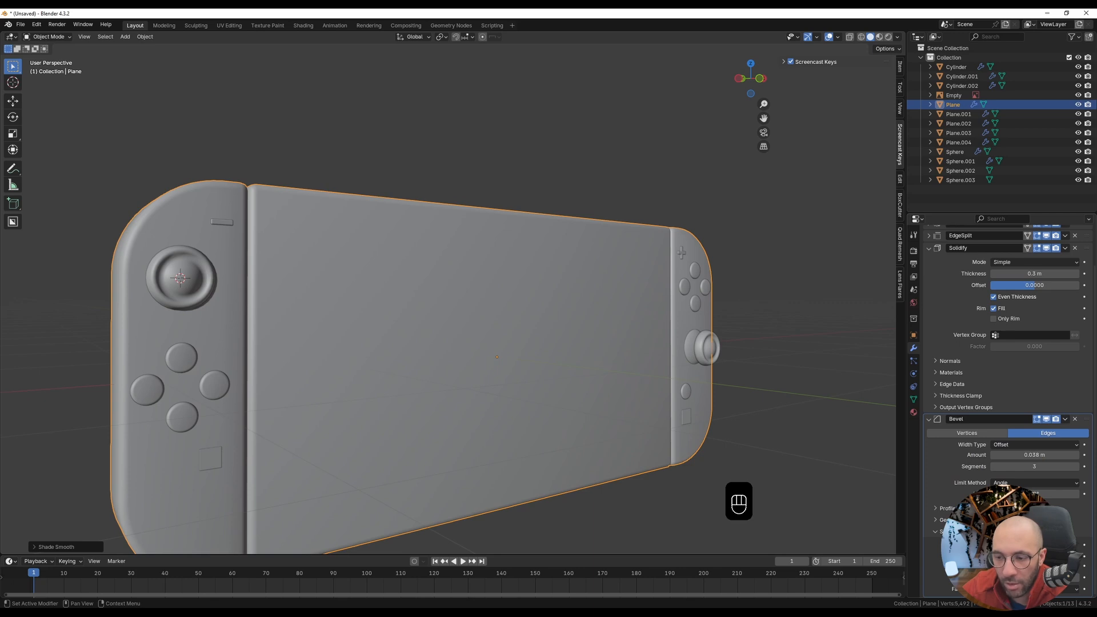
pyautogui.moveTo(629, 359); pyautogui.dragTo(557, 378, button='middle')
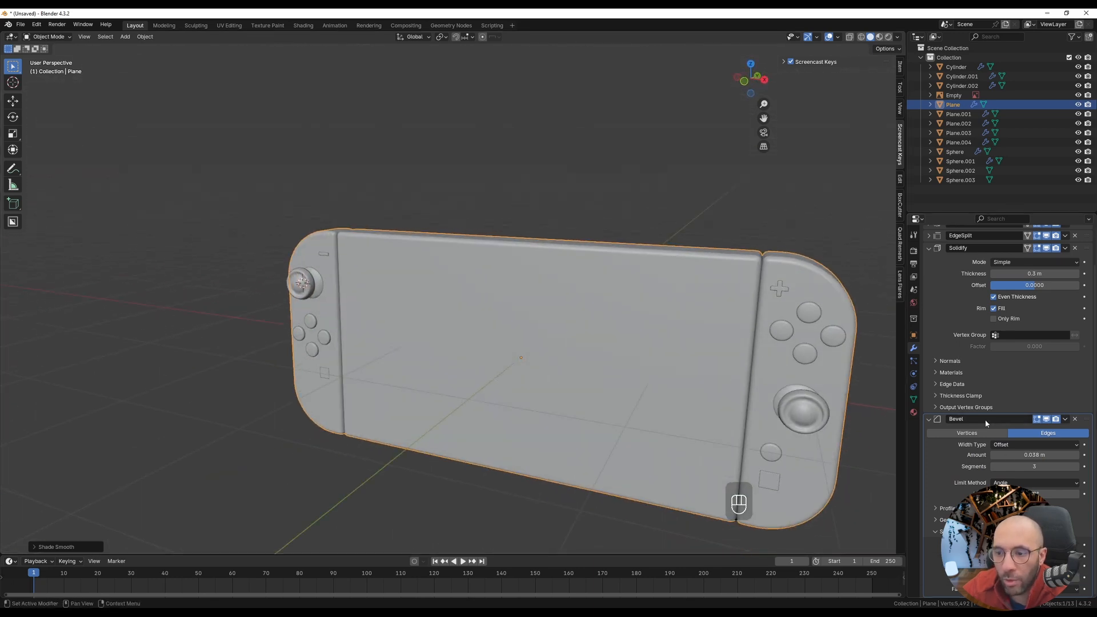
pyautogui.moveTo(674, 360); pyautogui.dragTo(717, 355, button='middle')
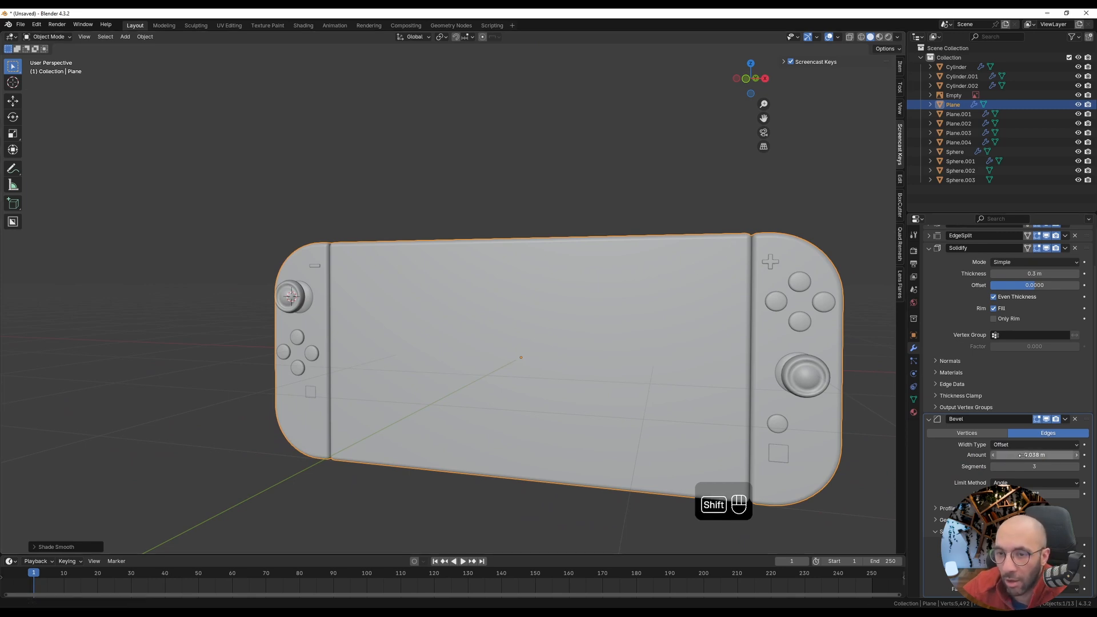
pyautogui.moveTo(1034, 455)
pyautogui.keyDown('shift'); pyautogui.mouseDown()
pyautogui.moveTo(1054, 455)
pyautogui.moveTo(1026, 466)
pyautogui.moveTo(1032, 455)
pyautogui.mouseUp(); pyautogui.keyUp('shift')
pyautogui.press('KP_1')
pyautogui.scroll(8, 672, 336)
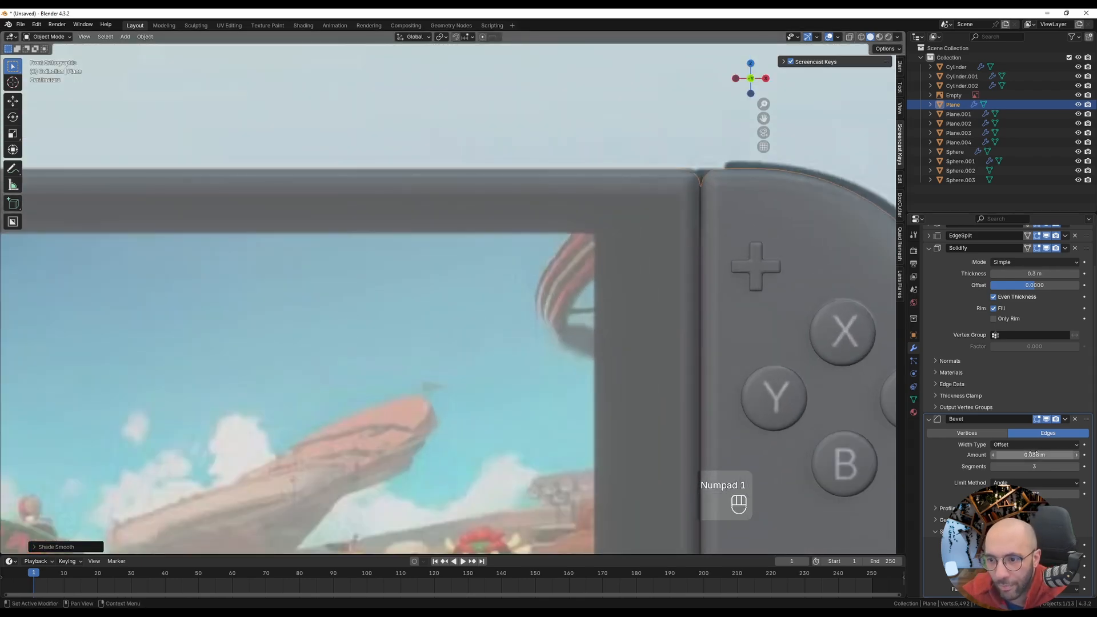
pyautogui.moveTo(1035, 455)
pyautogui.keyDown('shift'); pyautogui.mouseDown()
pyautogui.moveTo(1014, 455)
pyautogui.moveTo(1030, 455)
pyautogui.mouseUp(); pyautogui.keyUp('shift')
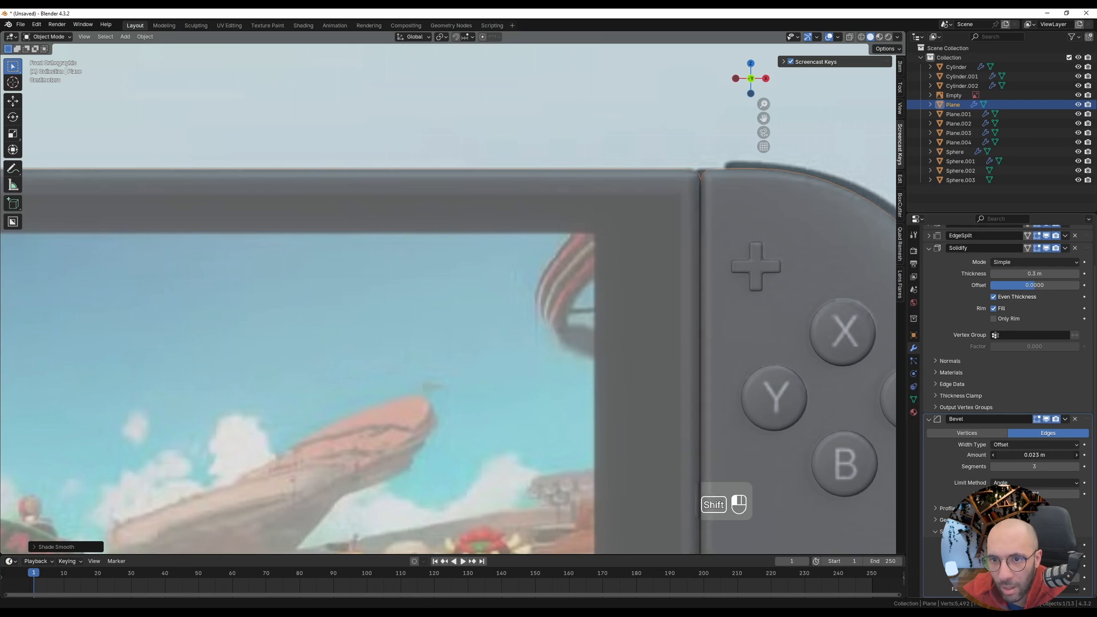
# - Switch to the UV Editing workspace and show the console with its reference image in front view
pyautogui.scroll(-8, 674, 320)
pyautogui.moveTo(674, 320); pyautogui.dragTo(685, 296, button='middle')
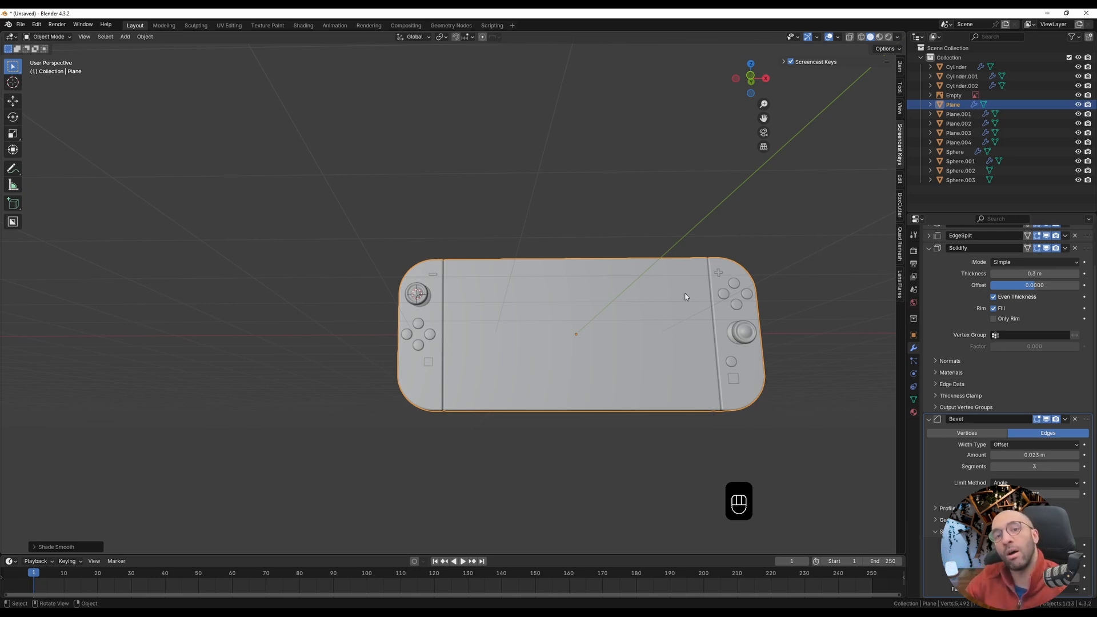
pyautogui.moveTo(685, 297); pyautogui.dragTo(658, 339, button='middle')
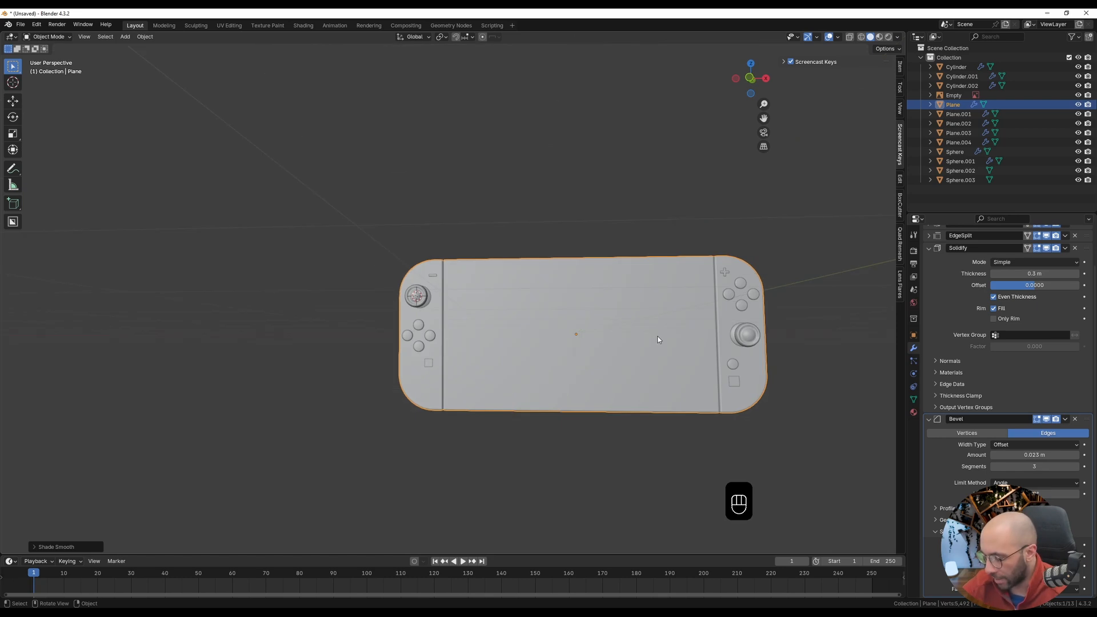
pyautogui.press('KP_1')
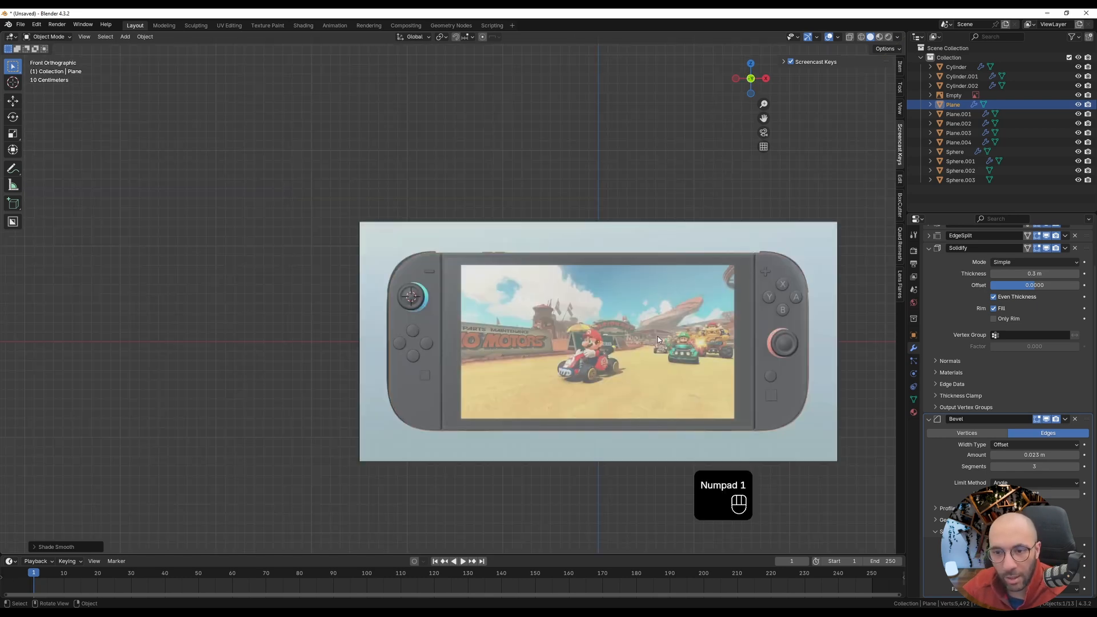
pyautogui.scroll(1, 658, 331)
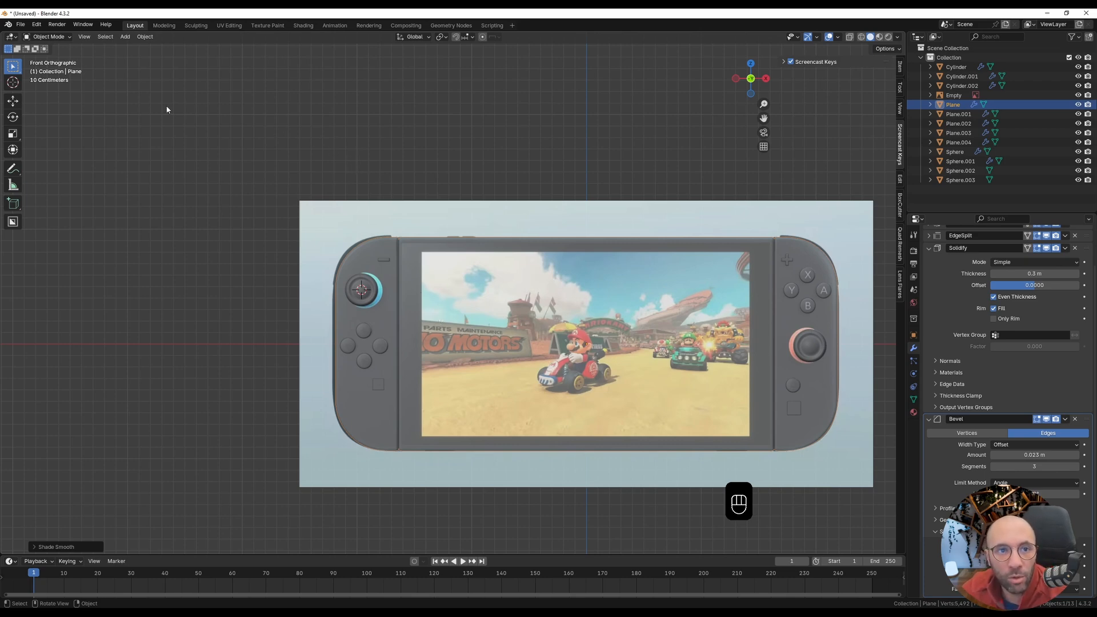
pyautogui.click(229, 25)
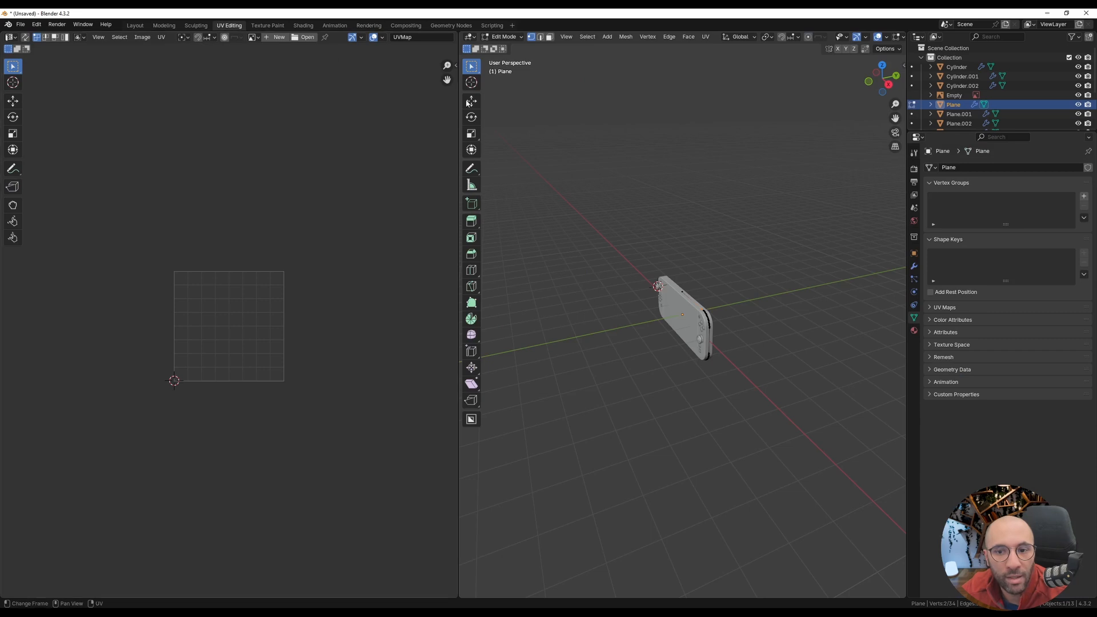
pyautogui.moveTo(681, 380); pyautogui.dragTo(739, 360, button='middle')
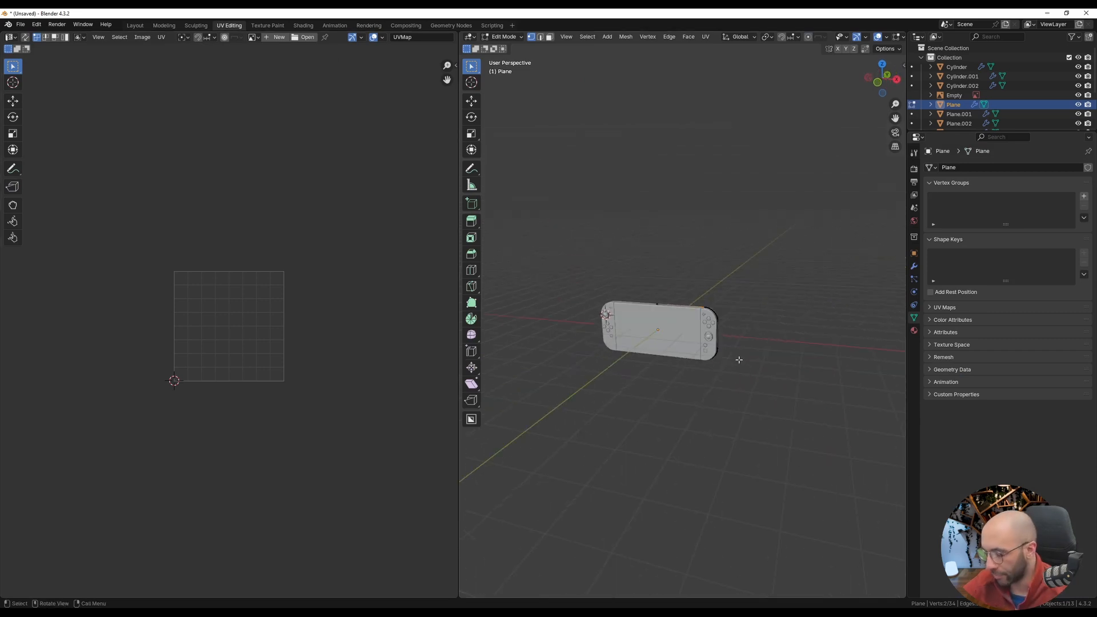
pyautogui.press('KP_1')
pyautogui.press('KP_Decimal')
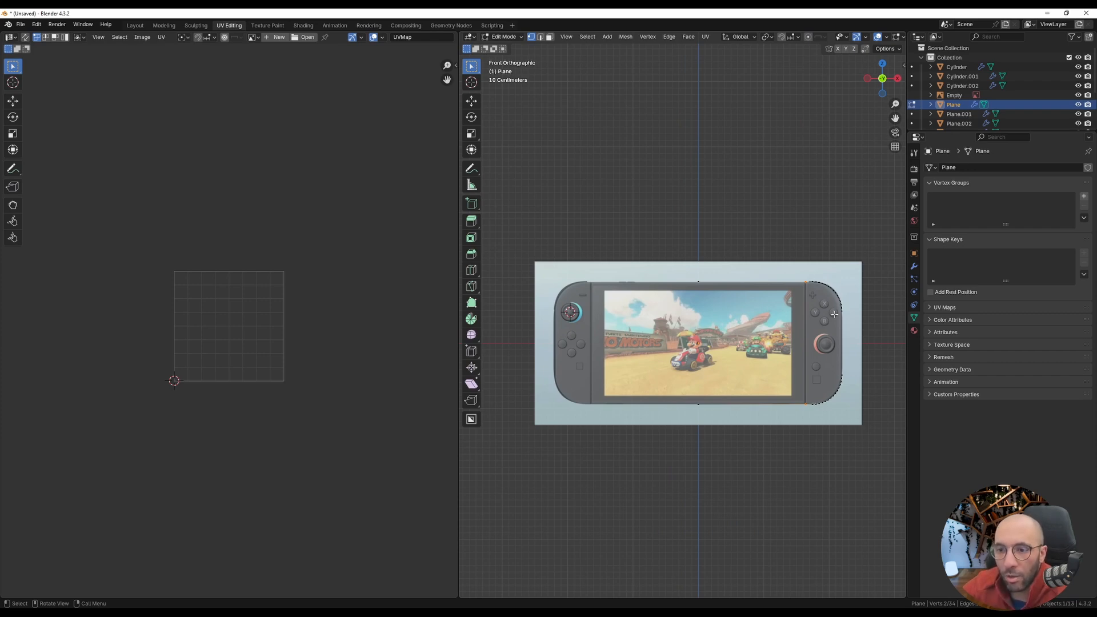
# - Apply the console body's Mirror, EdgeSplit and Solidify modifiers in Object Mode, keeping the Bevel modifier live
pyautogui.hotkey('ctrl', 'Tab')
pyautogui.click(498, 316)
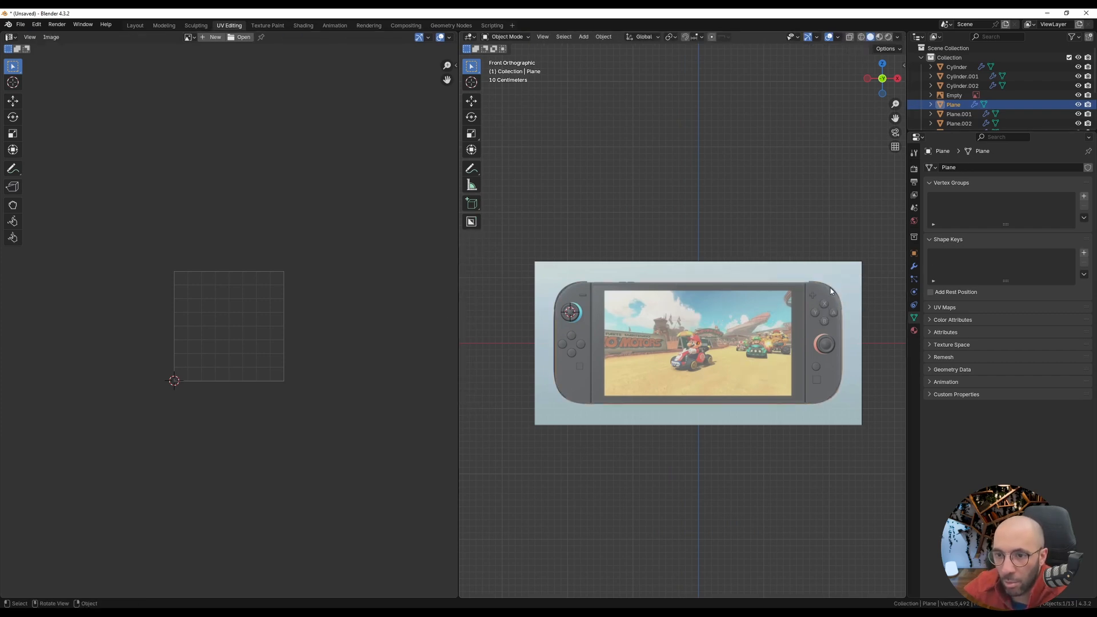
pyautogui.click(914, 253)
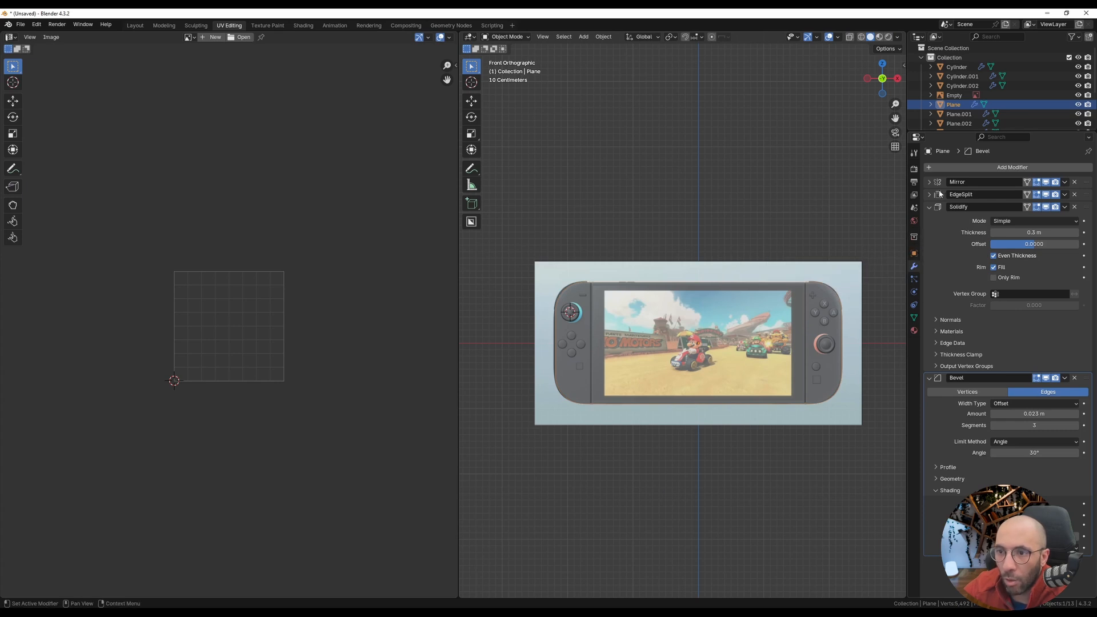
pyautogui.click(914, 266)
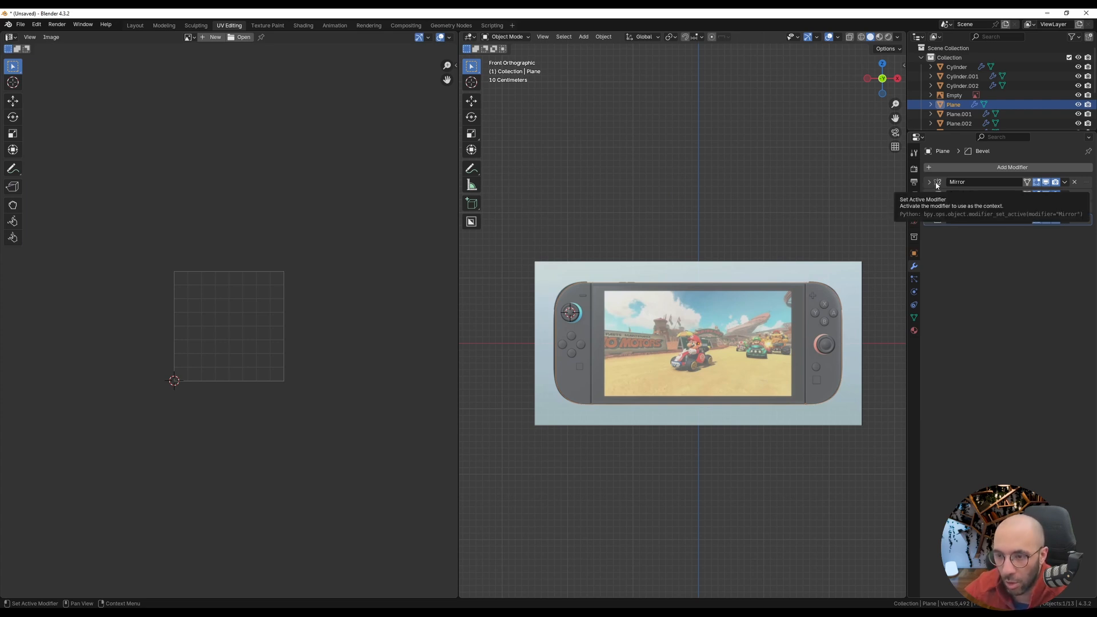
pyautogui.hotkey('ctrl', 'a')
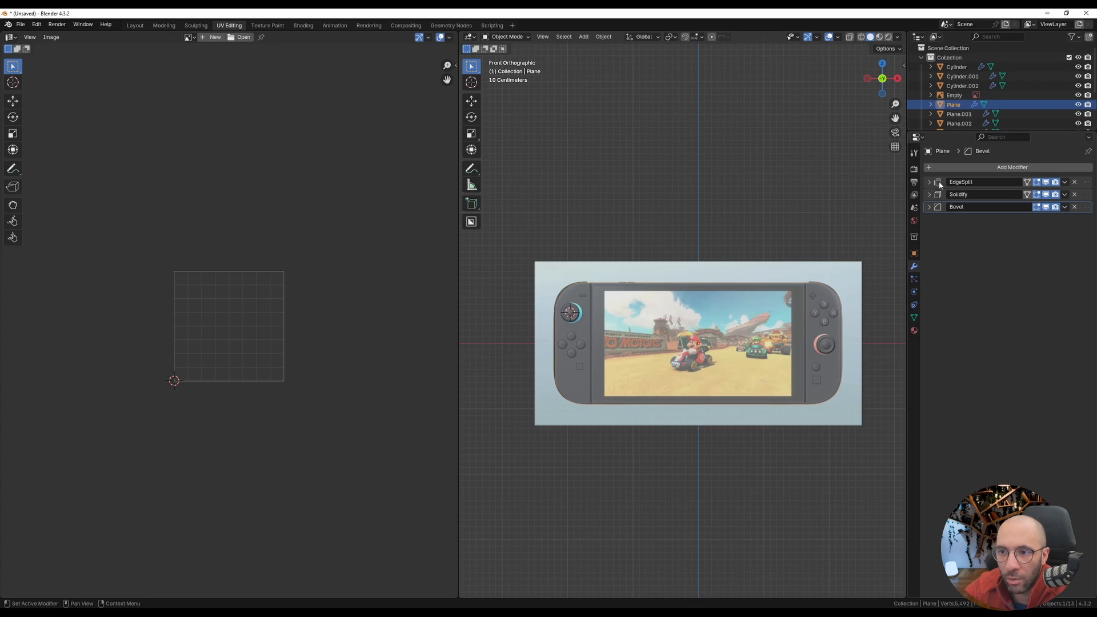
pyautogui.hotkey('ctrl', 'a')
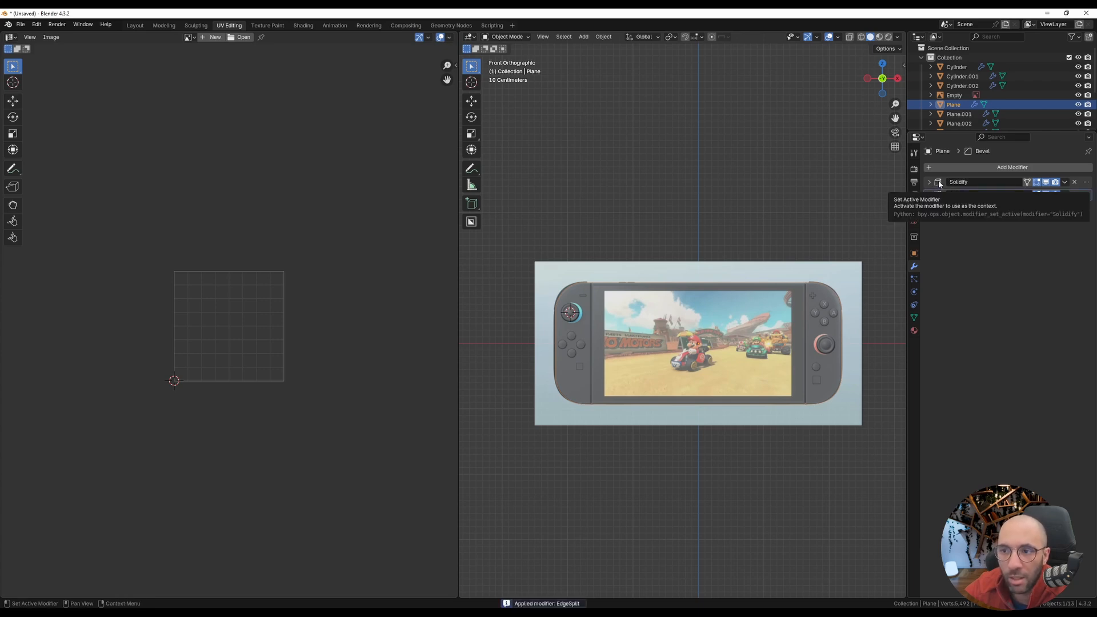
pyautogui.hotkey('ctrl', 'a')
# - Inspect the console body's applied geometry in Edit Mode from an angle and return to Object Mode
pyautogui.moveTo(752, 363); pyautogui.dragTo(664, 383, button='middle')
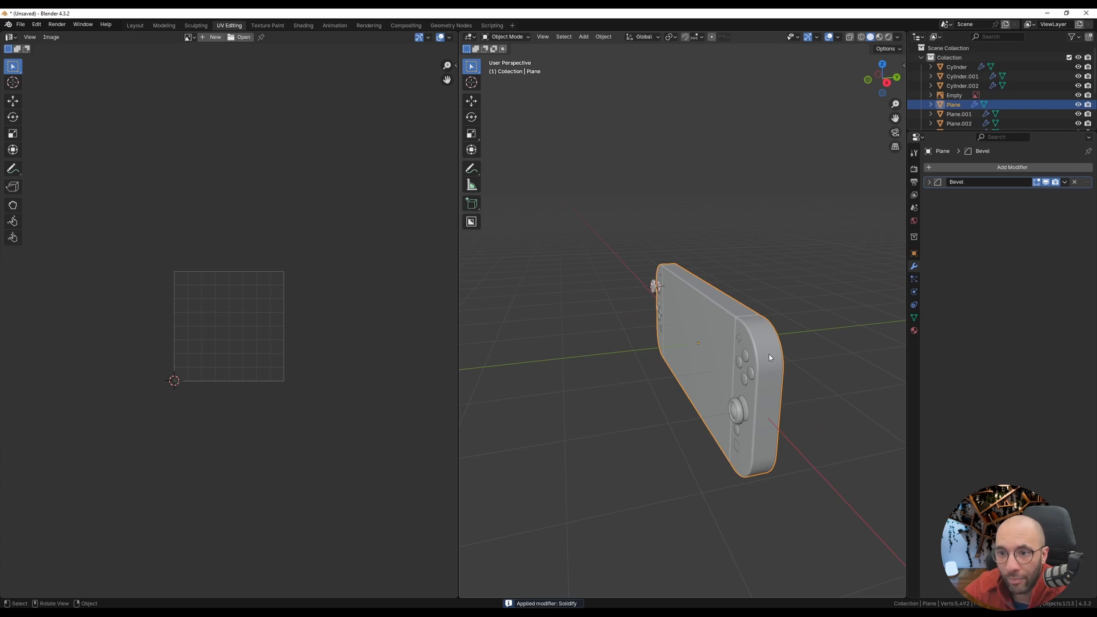
pyautogui.press('Tab')
pyautogui.moveTo(771, 354)
pyautogui.mouseDown(button='middle')
pyautogui.moveTo(706, 359)
pyautogui.moveTo(776, 364)
pyautogui.mouseUp(button='middle')
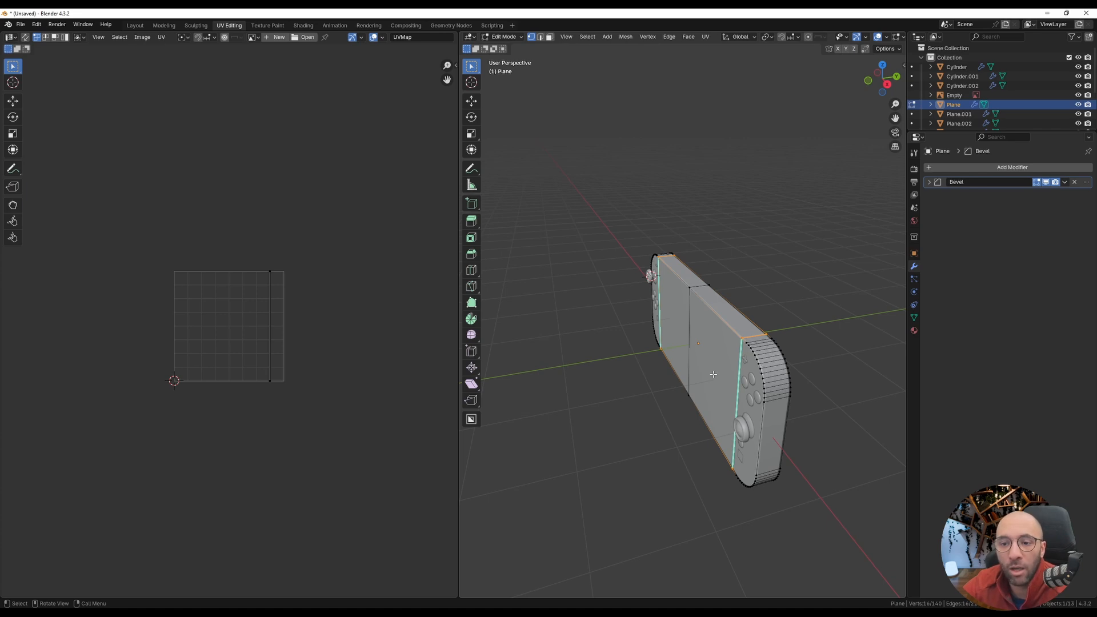
pyautogui.moveTo(713, 374); pyautogui.dragTo(739, 372, button='middle')
pyautogui.hotkey('ctrl', 'Tab')
pyautogui.click(642, 361)
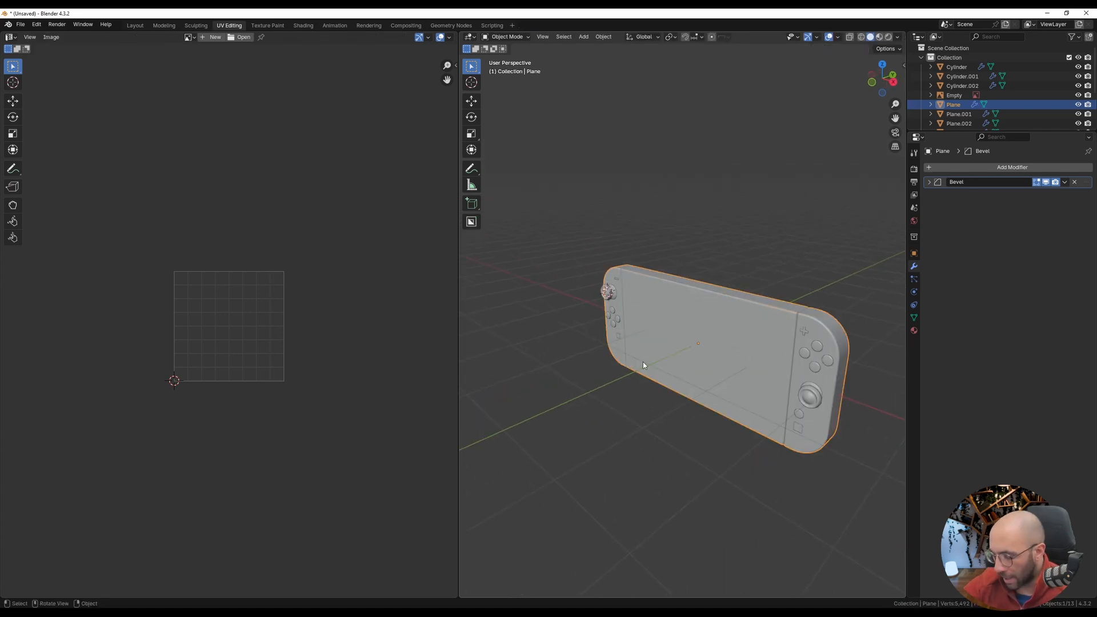
# - Show the selectability toggles in the outliner and disable viewport selection for the reference image Empty
pyautogui.press('KP_1')
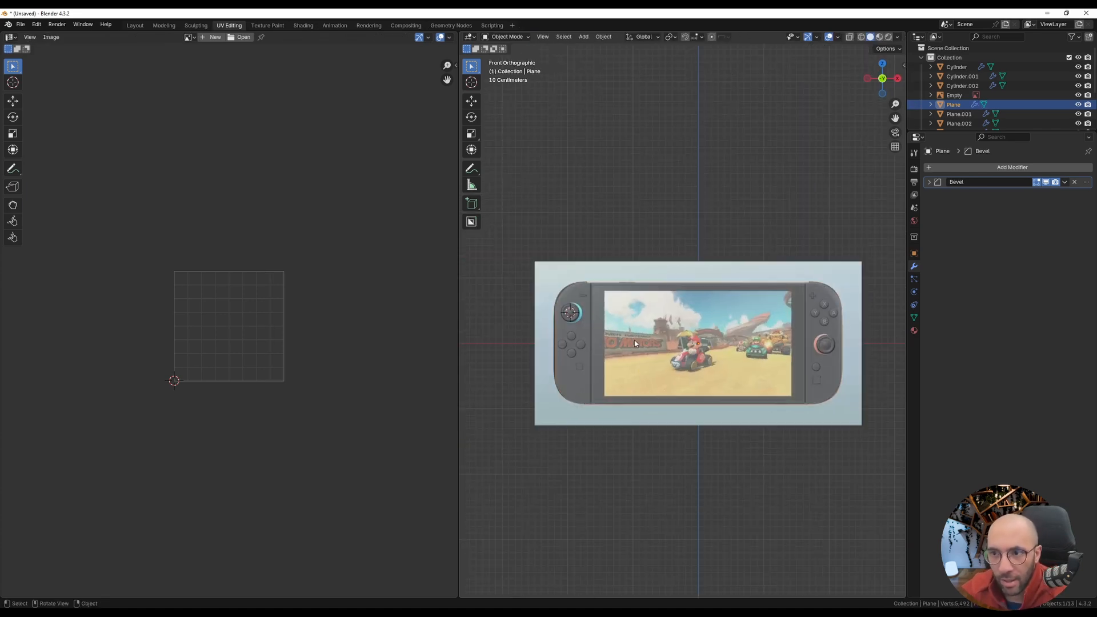
pyautogui.moveTo(537, 200); pyautogui.dragTo(854, 438)
pyautogui.click(862, 306)
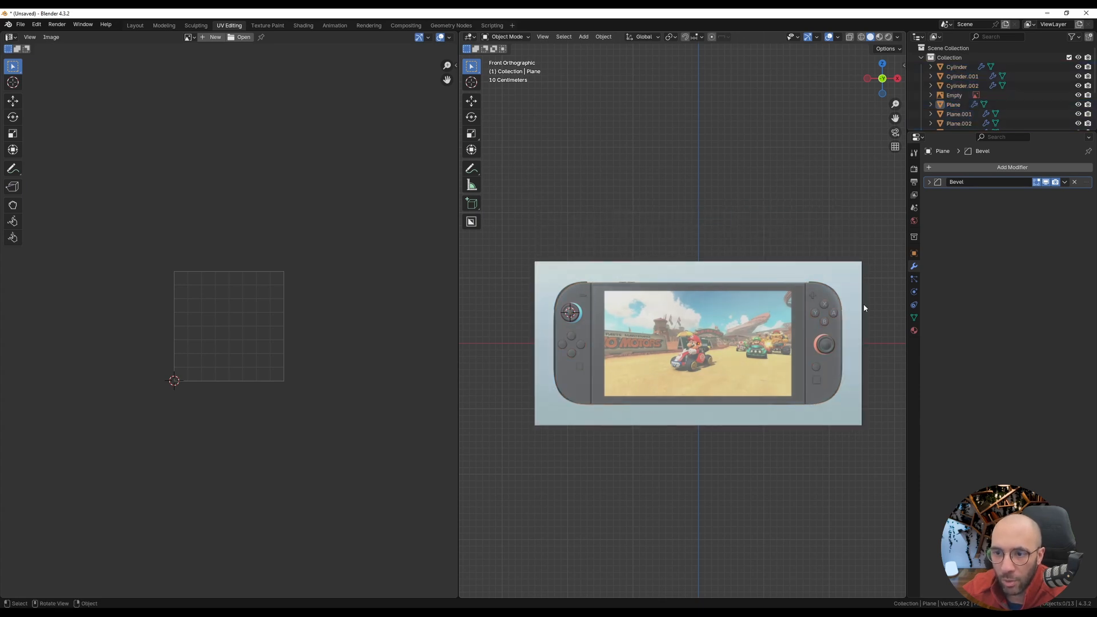
pyautogui.click(1073, 36)
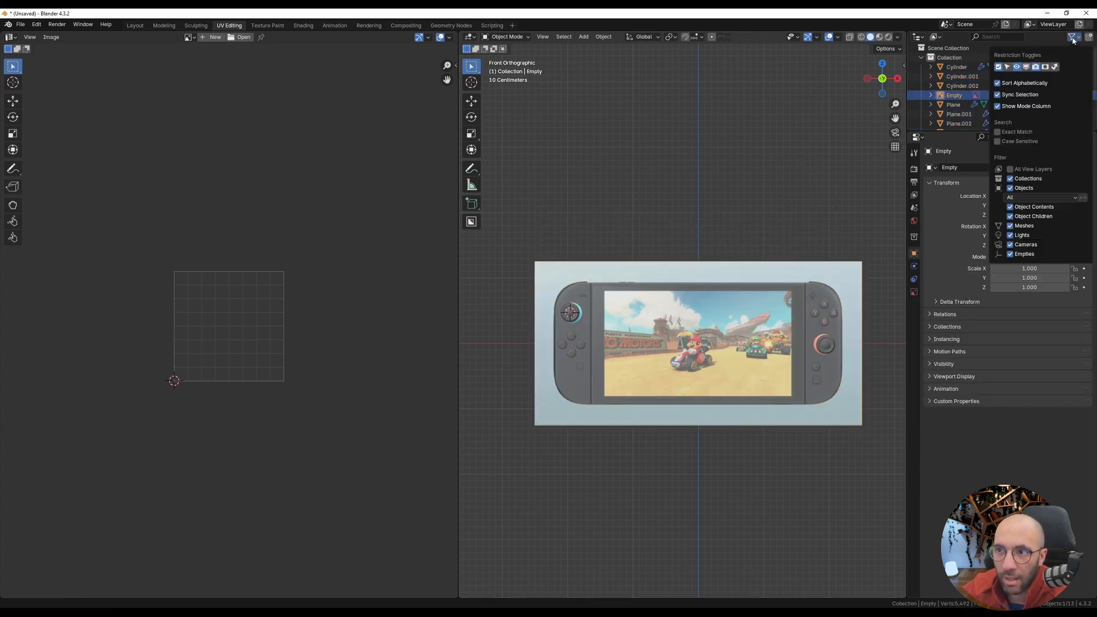
pyautogui.click(1008, 68)
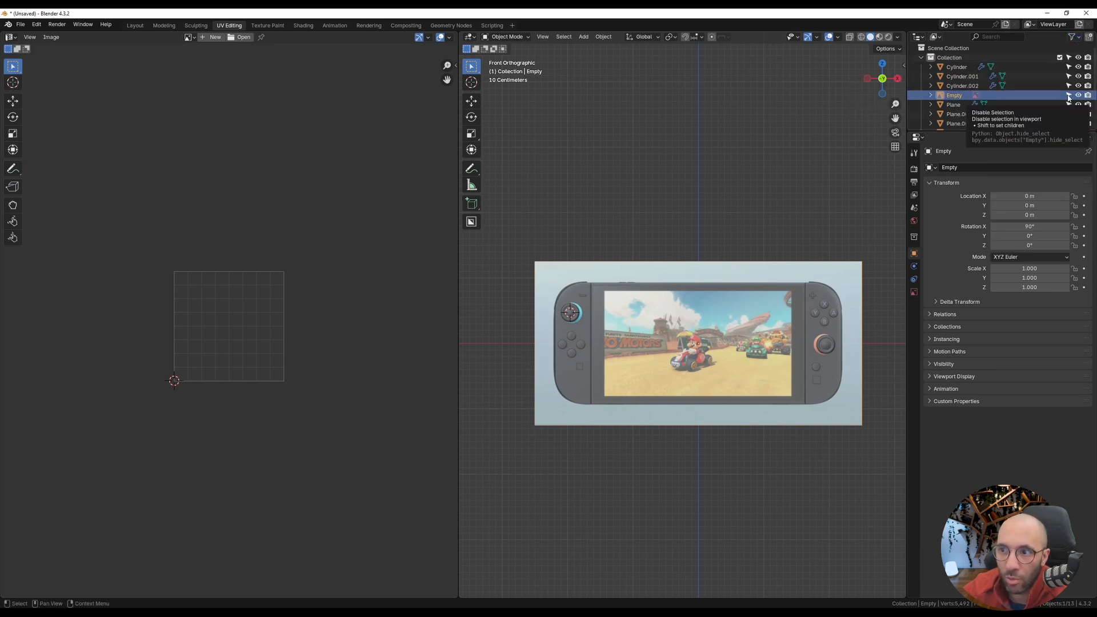
pyautogui.click(1069, 96)
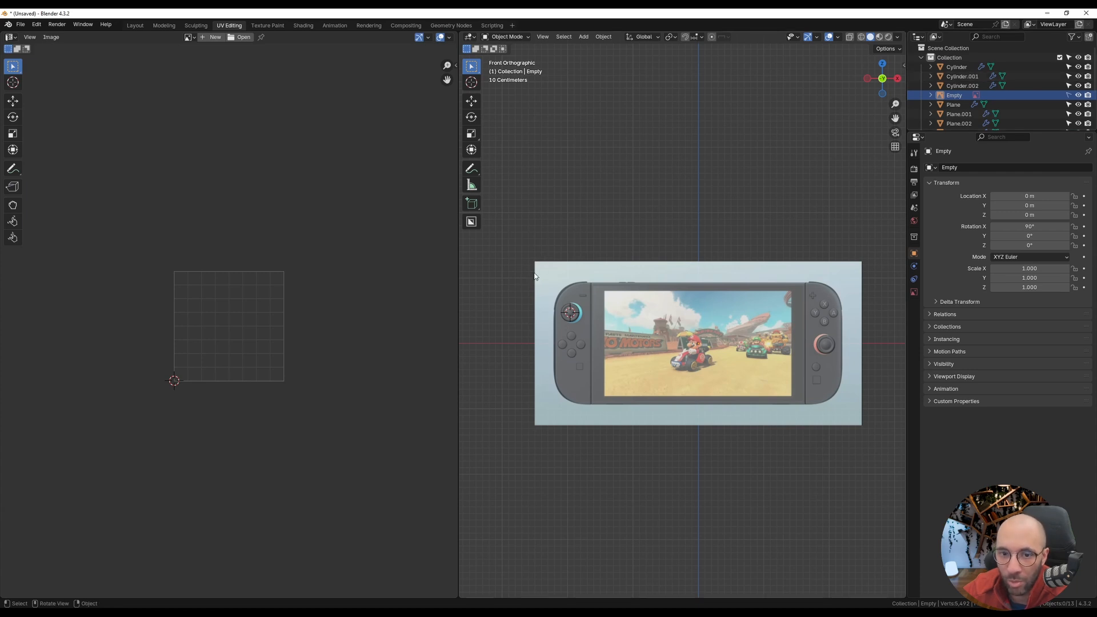
# - Select all console parts with the body as the active object, and select all their geometry in Edit Mode
pyautogui.moveTo(528, 216); pyautogui.dragTo(863, 452)
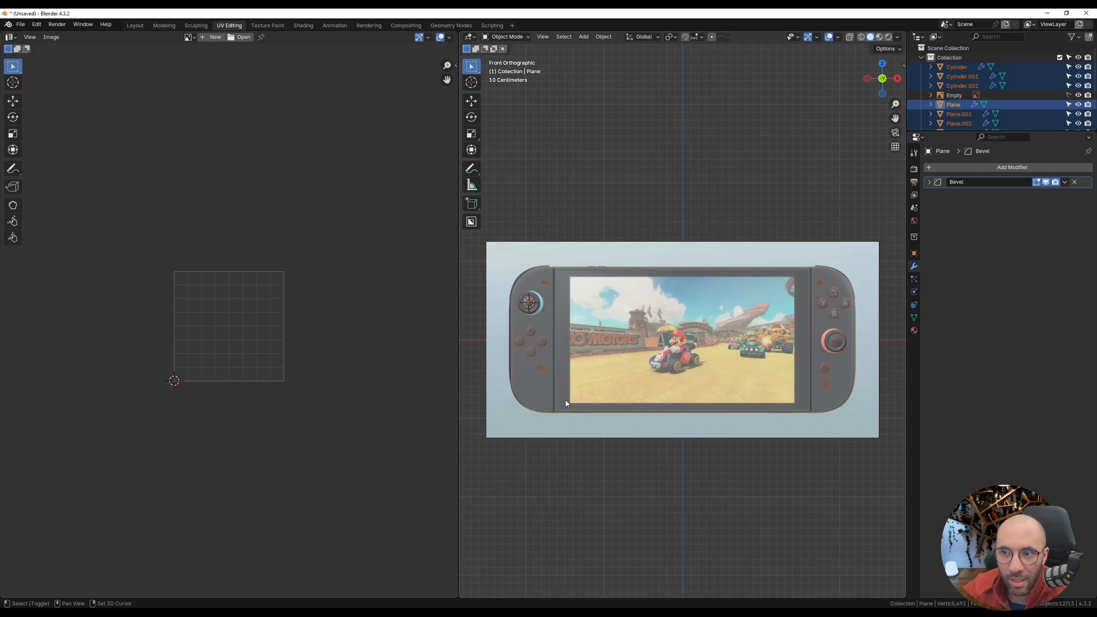
pyautogui.keyDown('shift'); pyautogui.click(565, 403); pyautogui.keyUp('shift')
pyautogui.keyDown('shift'); pyautogui.click(566, 403); pyautogui.keyUp('shift')
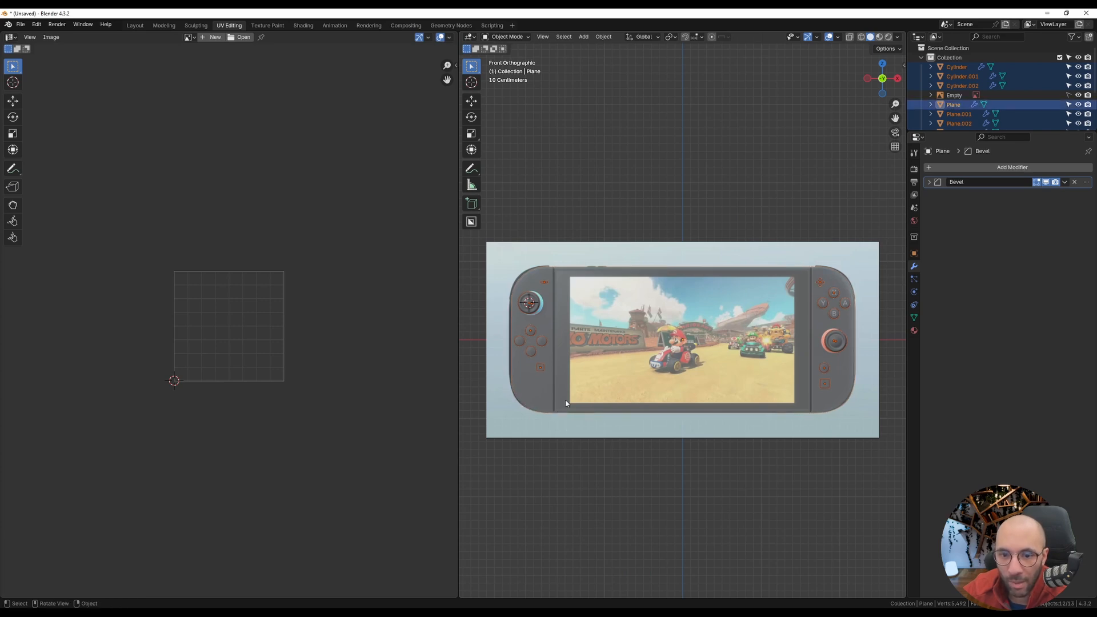
pyautogui.press('Tab')
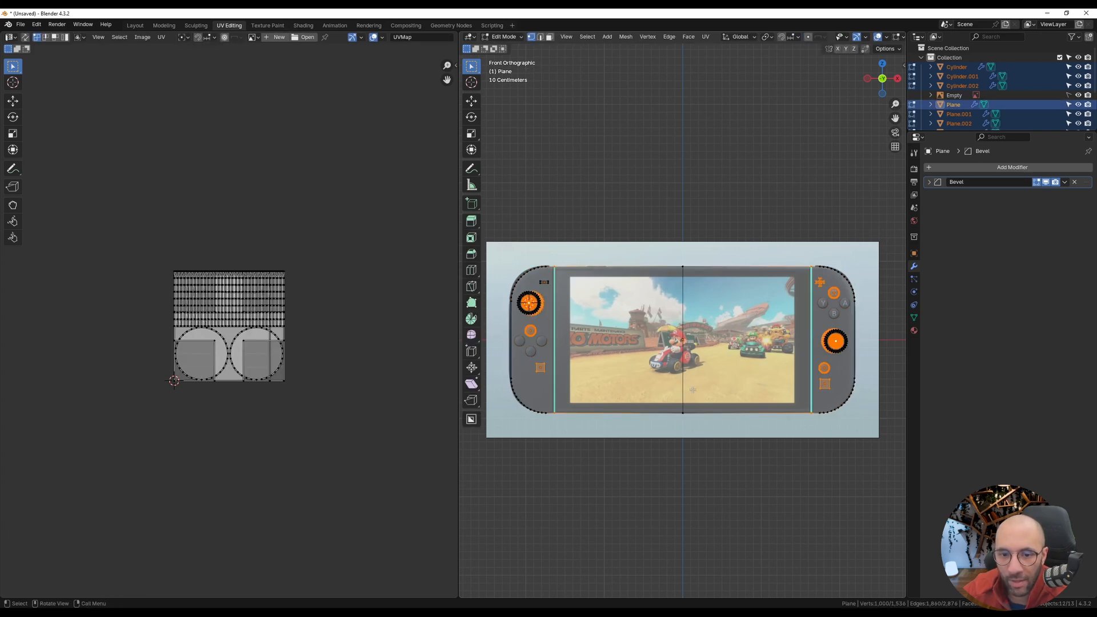
pyautogui.press('a')
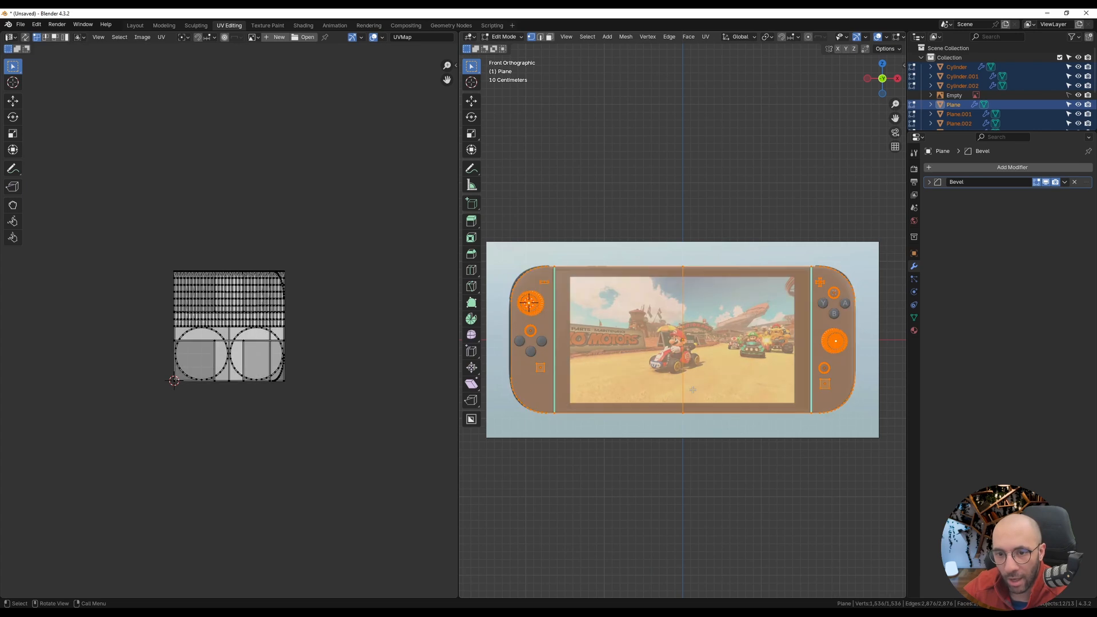
# - Show the reference image "Capture d'écran 2025-02-05 181913.jpg" behind the UVs and unwrap the selection with Project from View (Bounds)
pyautogui.click(252, 37)
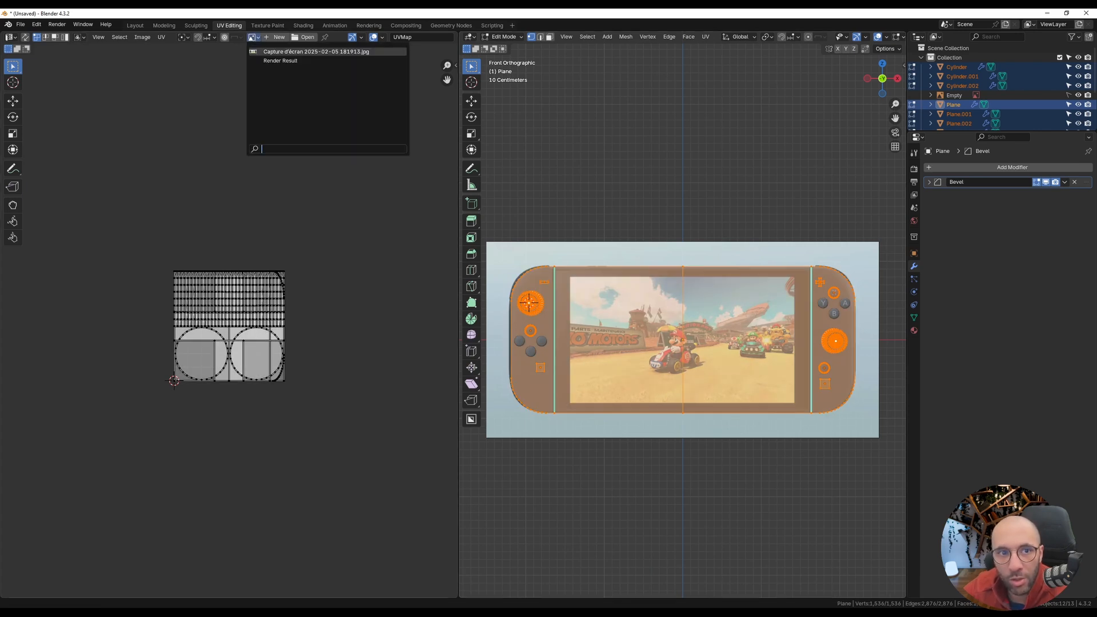
pyautogui.click(269, 52)
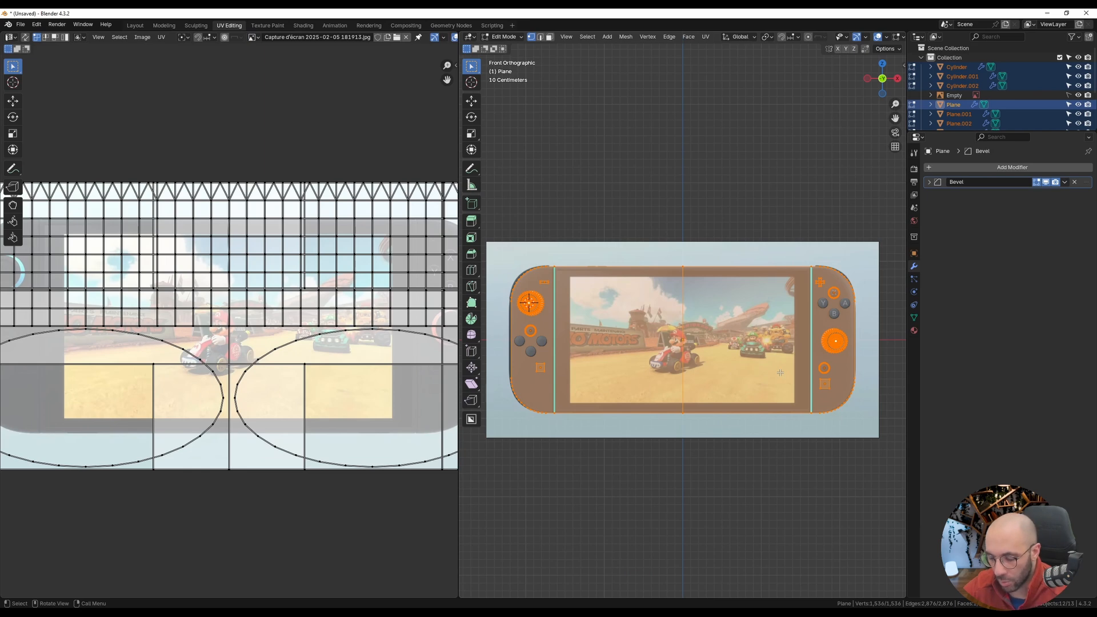
pyautogui.press('u')
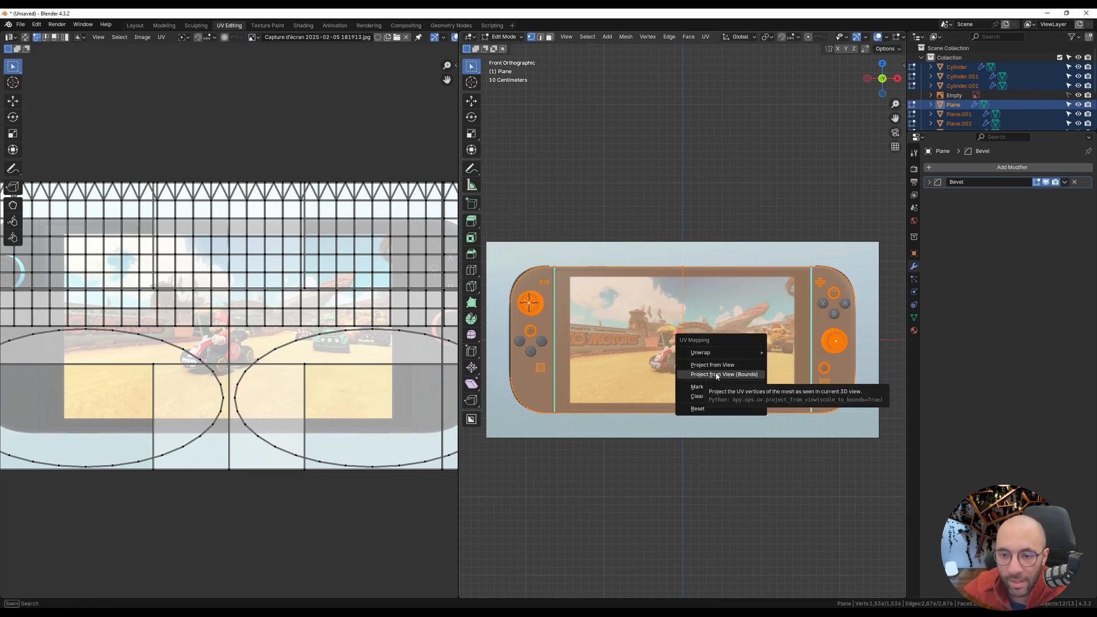
pyautogui.click(716, 375)
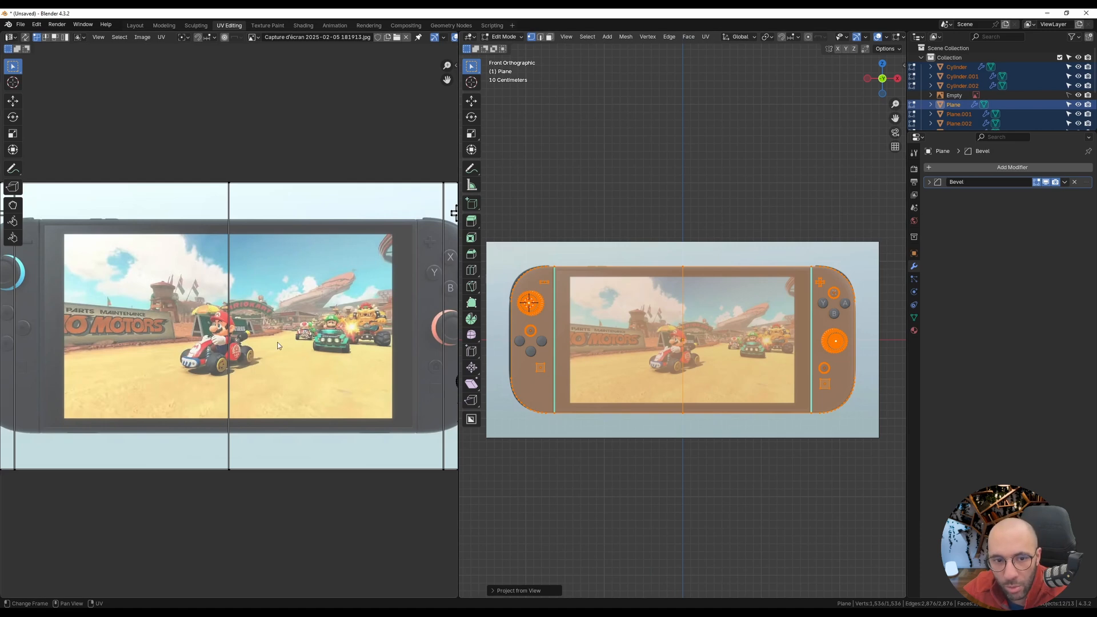
# - Select all UVs and scale them uniformly to about 0.88 to fit the console's width in the image
pyautogui.scroll(-2, 280, 346)
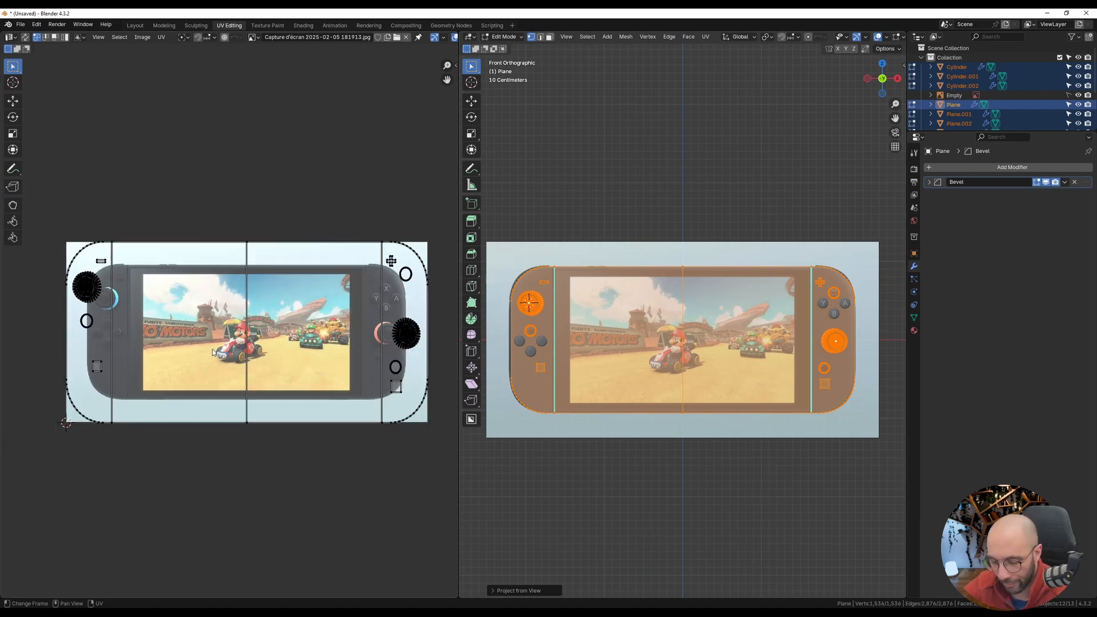
pyautogui.press('a')
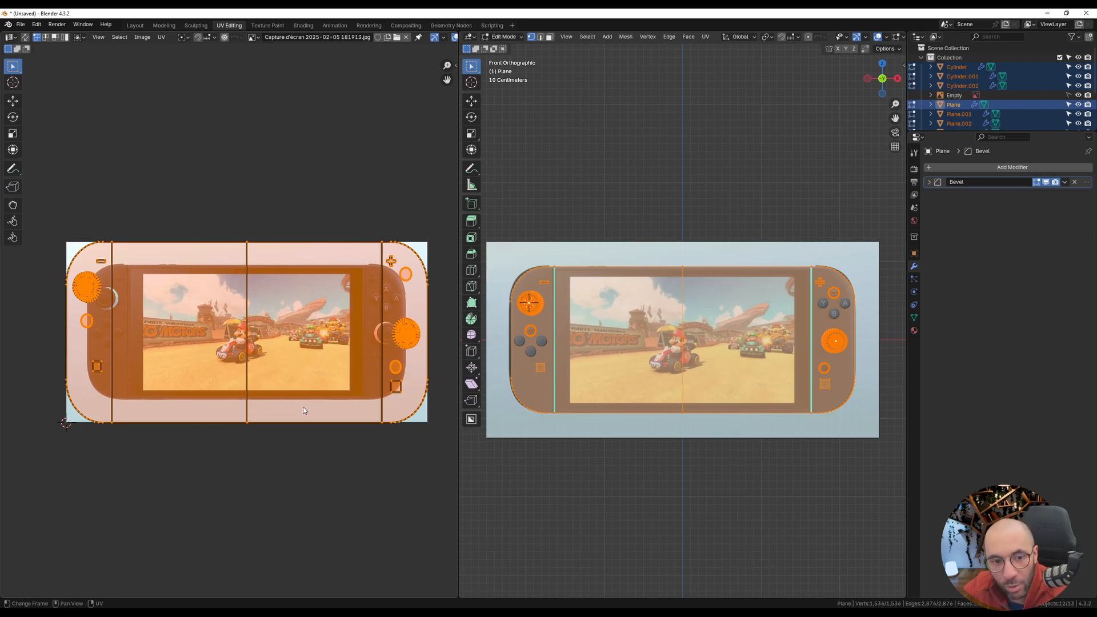
pyautogui.press('s')
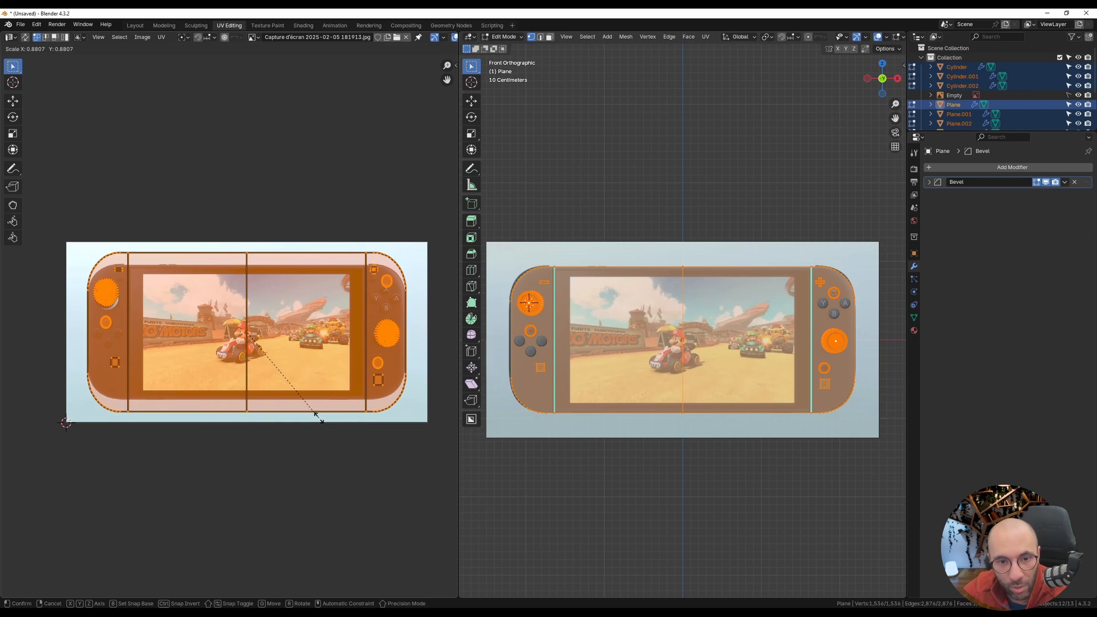
pyautogui.click(316, 416)
# - Fine-tune the UV scale by about 0.998 so the layout's side edge meets the right controller's outer edge in the image
pyautogui.scroll(10, 400, 331)
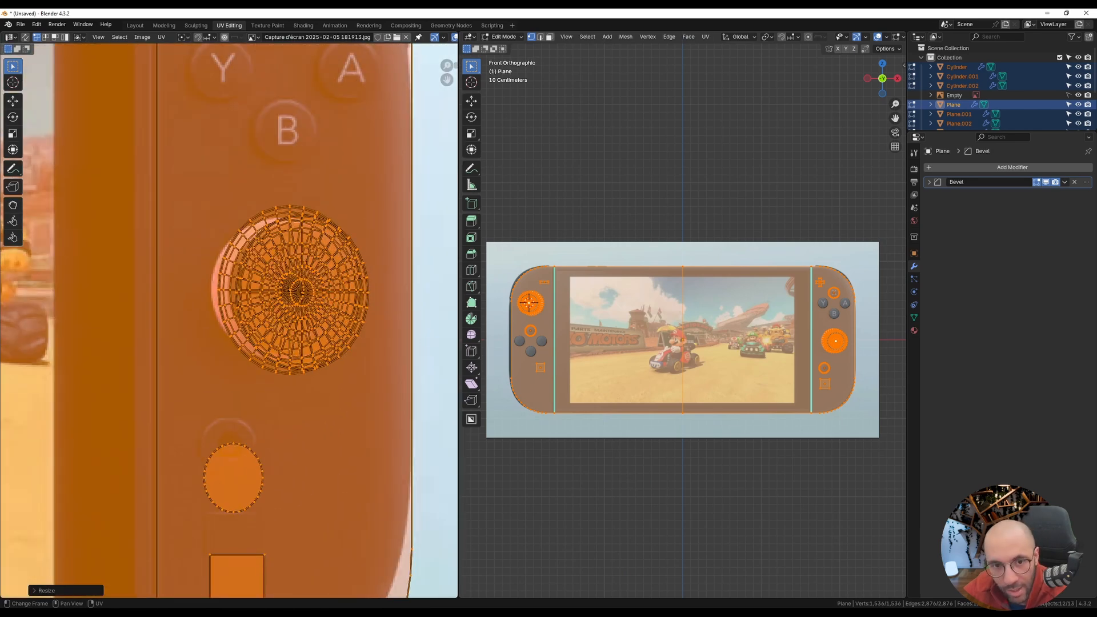
pyautogui.press('s')
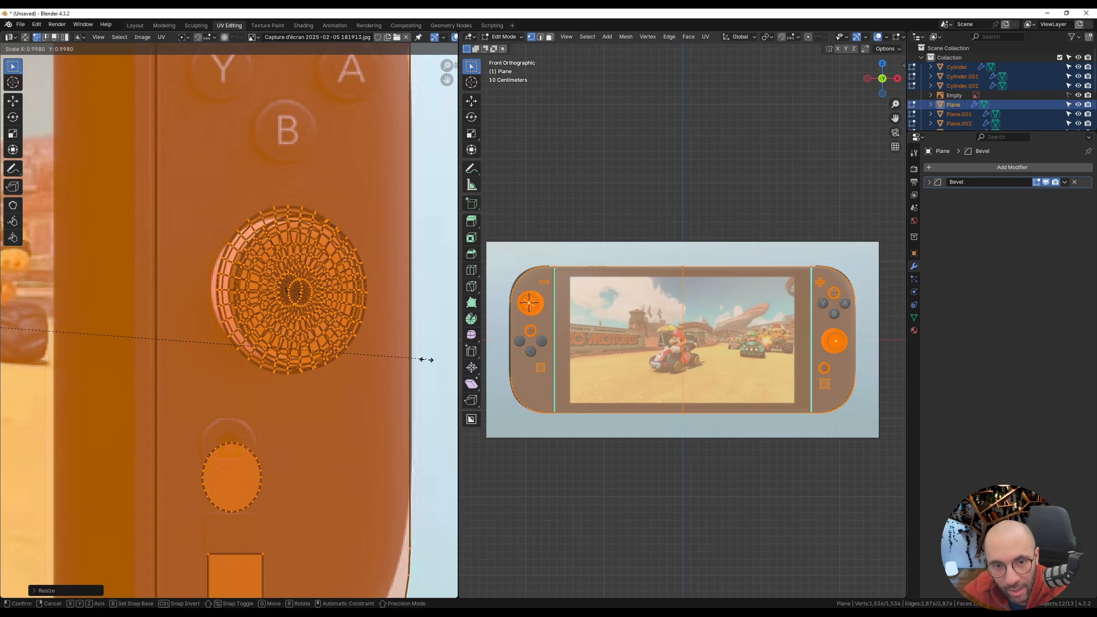
pyautogui.click(423, 359)
pyautogui.scroll(-6, 276, 364)
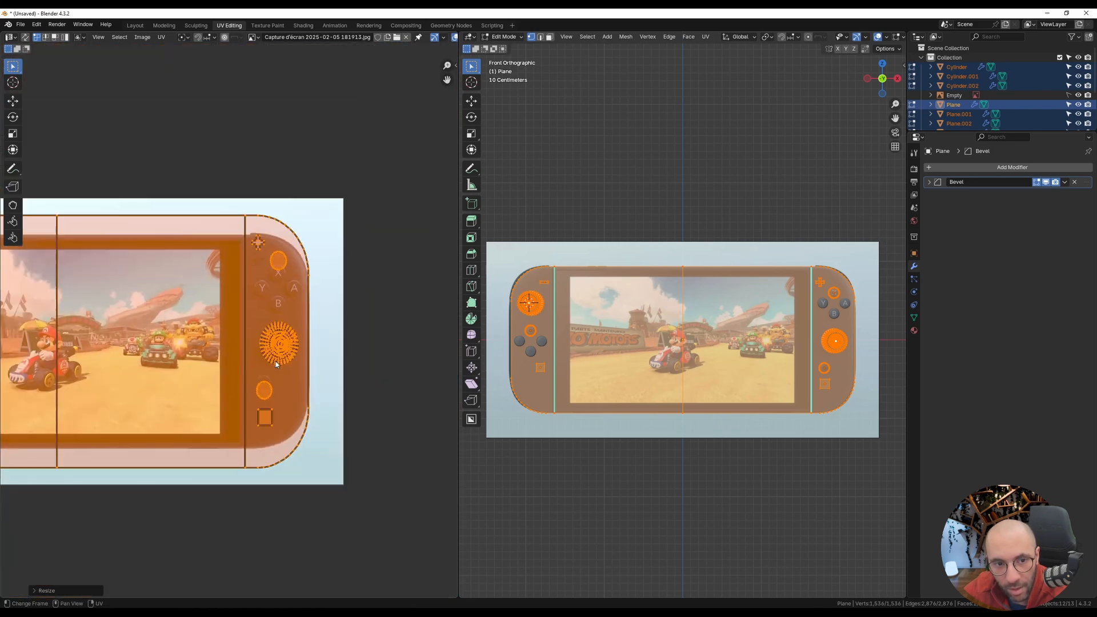
pyautogui.moveTo(221, 402); pyautogui.dragTo(278, 367, button='middle')
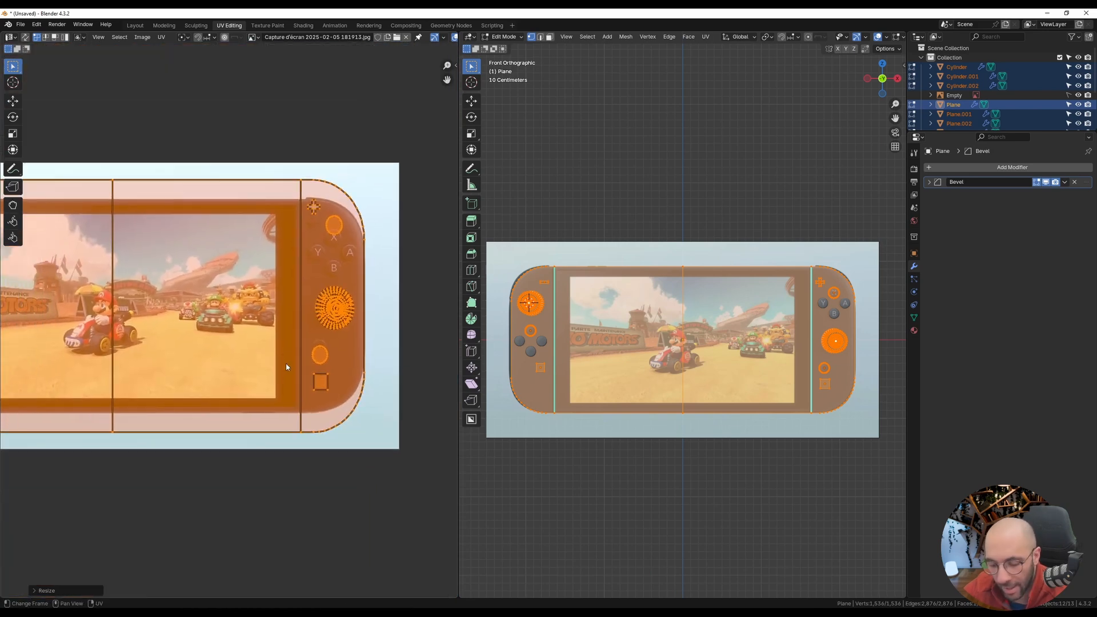
# - Scale all UVs along Y to about 0.85 to fit the console's height in the image, and leave Edit Mode
pyautogui.press('s')
pyautogui.press('y')
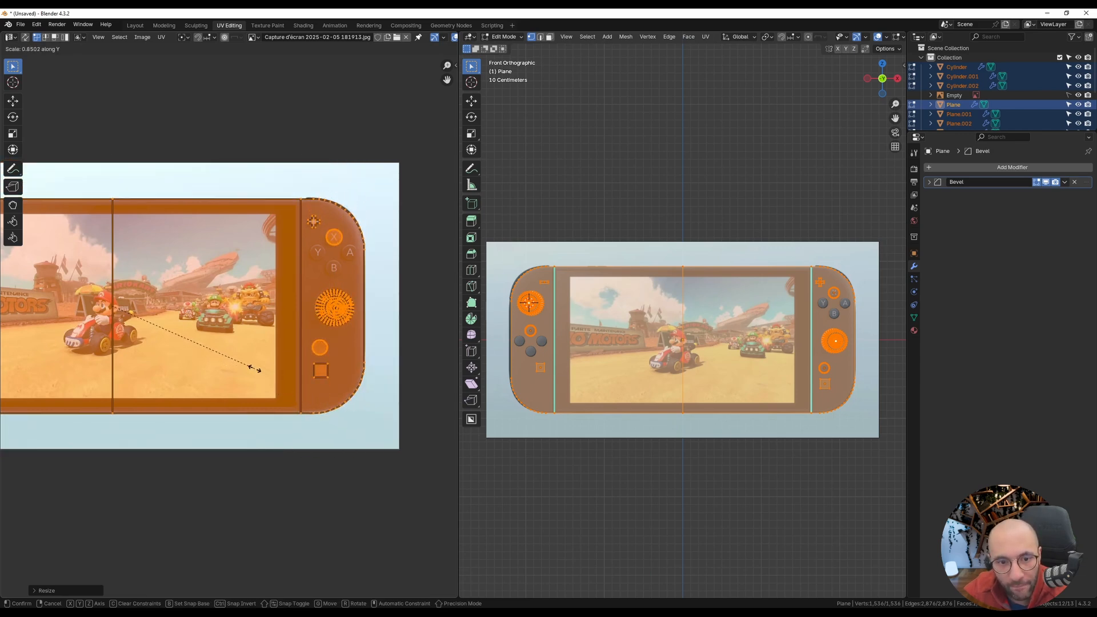
pyautogui.click(251, 367)
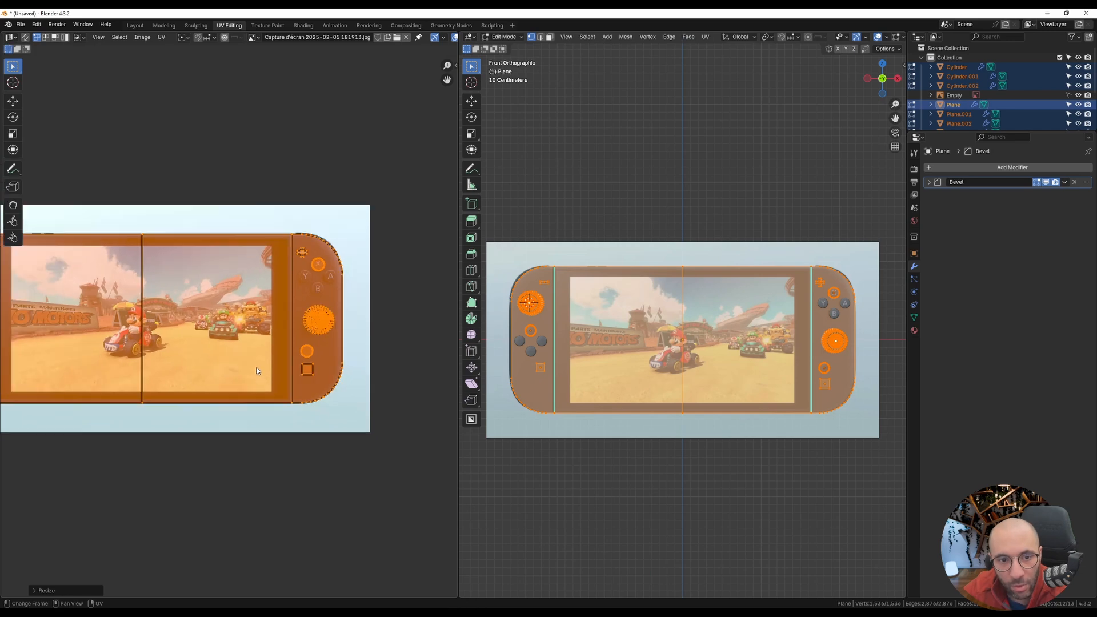
pyautogui.moveTo(264, 374); pyautogui.dragTo(354, 372, button='middle')
pyautogui.scroll(5, 68, 312)
pyautogui.scroll(-4, 69, 312)
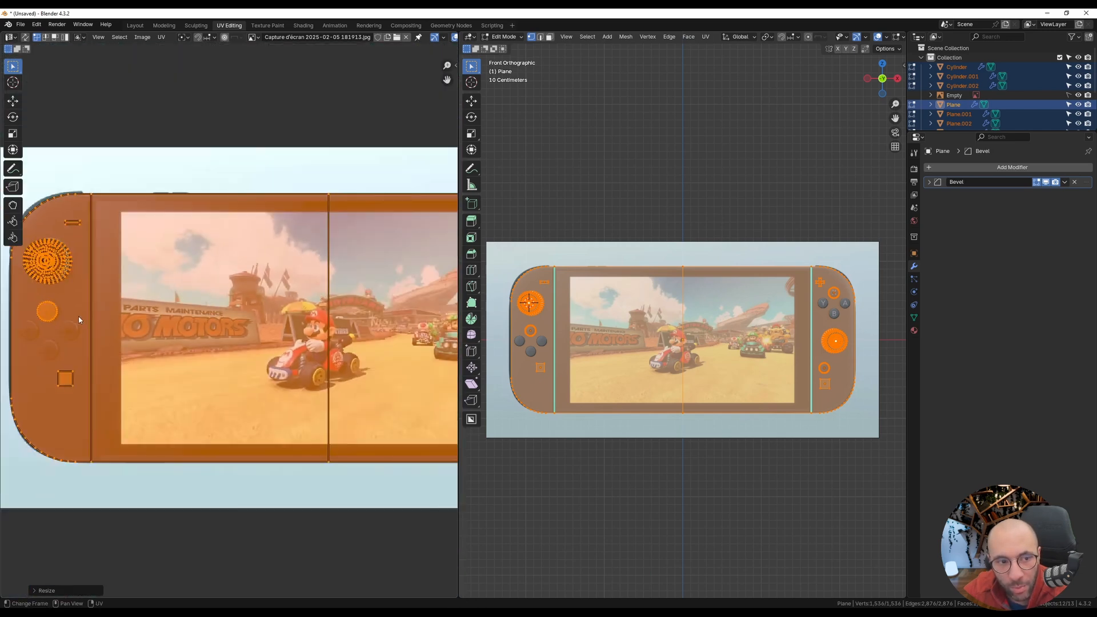
pyautogui.moveTo(51, 274); pyautogui.dragTo(332, 293, button='middle')
pyautogui.scroll(3, 332, 294)
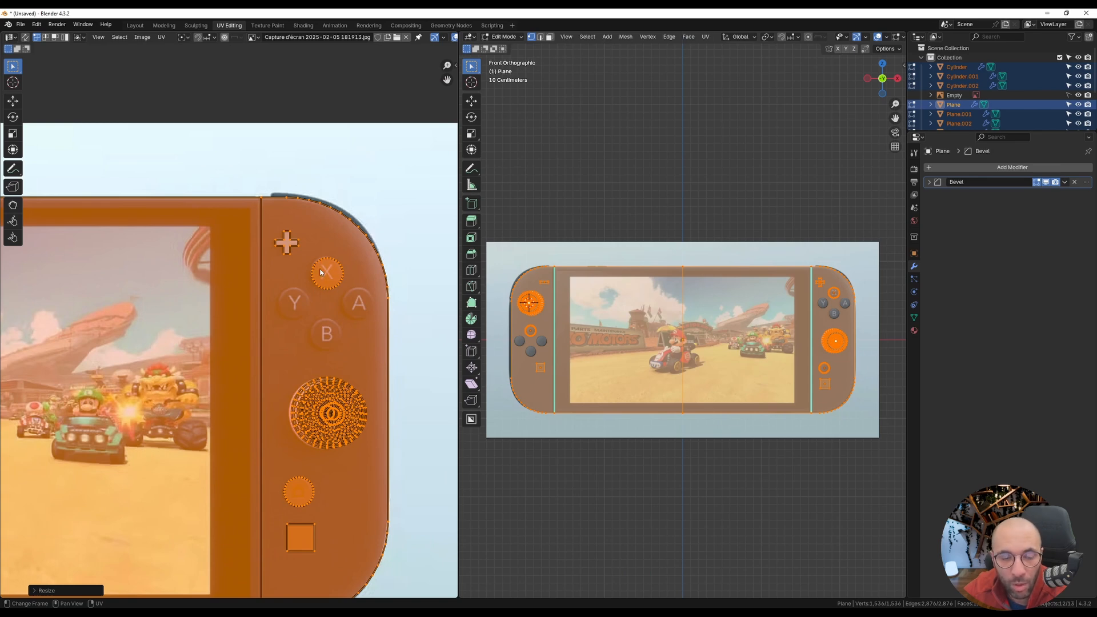
pyautogui.scroll(-5, 320, 272)
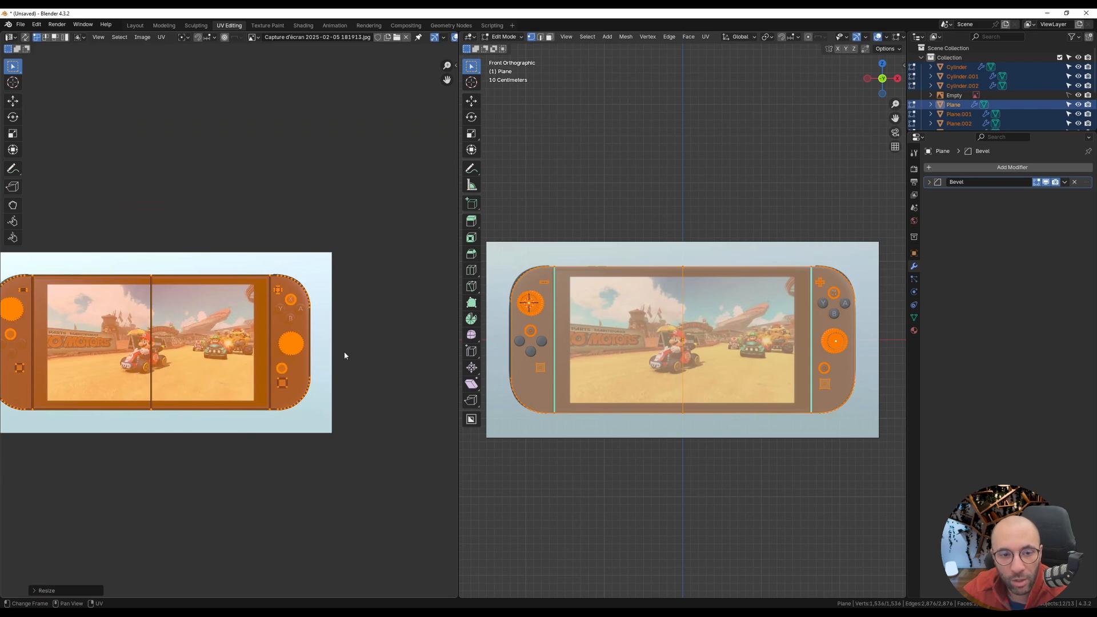
pyautogui.press('Tab')
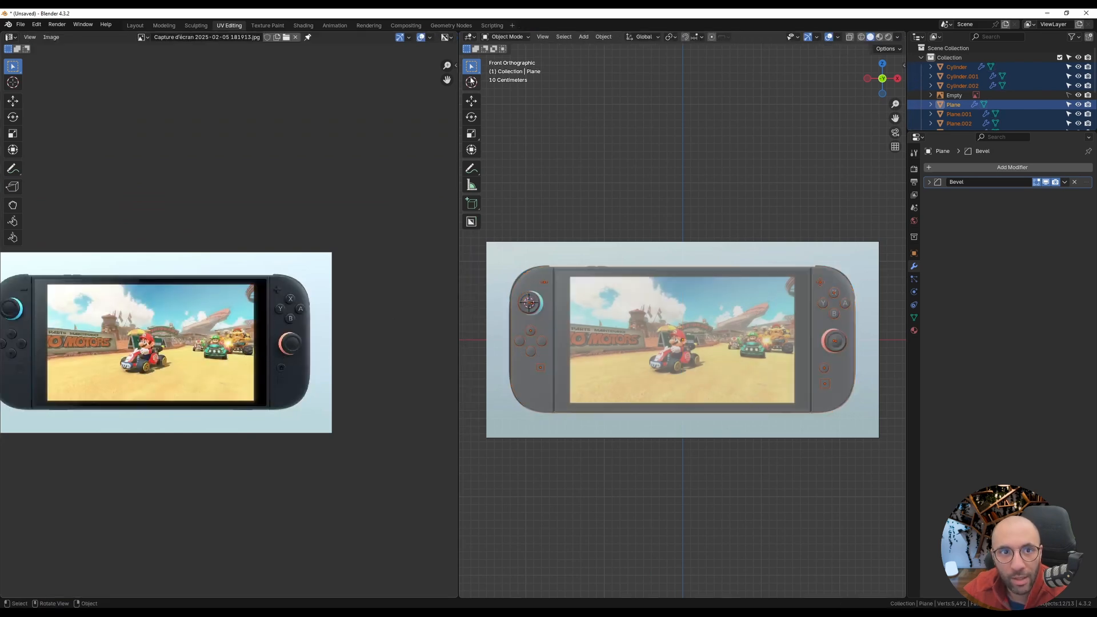
# - In the Shading workspace, give the console body a new material named "Switch"
pyautogui.click(302, 26)
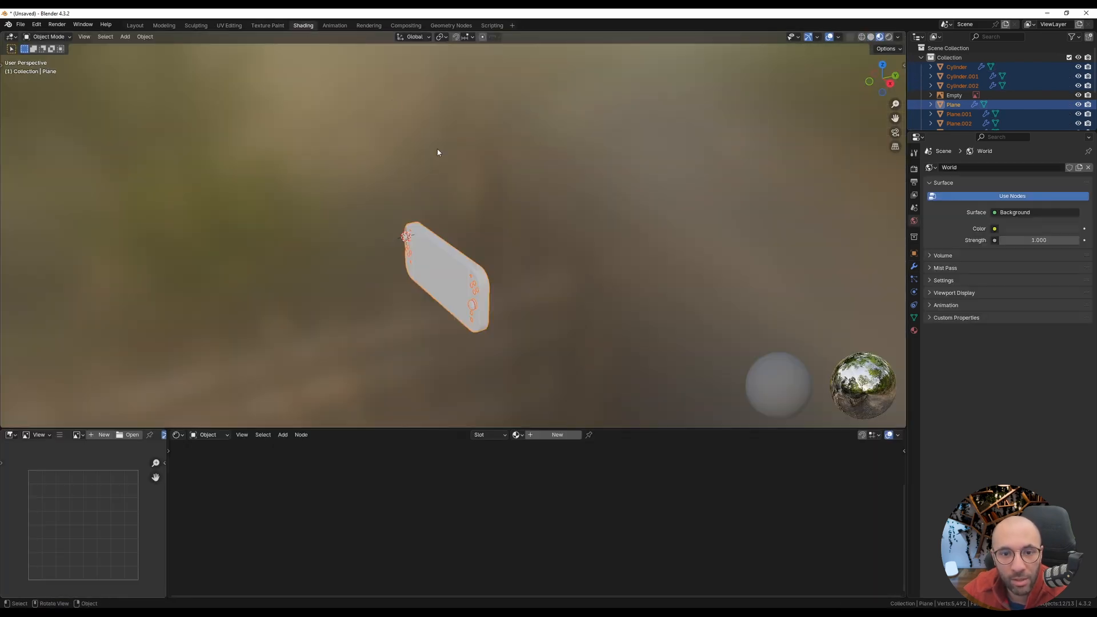
pyautogui.moveTo(438, 152); pyautogui.dragTo(494, 326, button='middle')
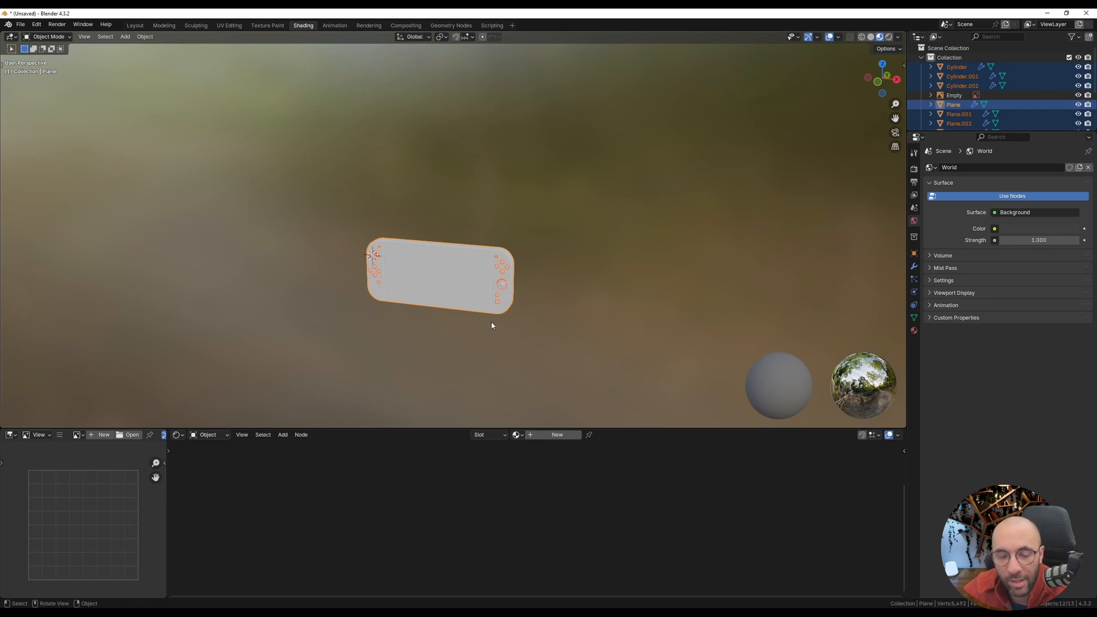
pyautogui.scroll(3, 421, 297)
pyautogui.moveTo(420, 297); pyautogui.dragTo(436, 292, button='middle')
pyautogui.click(431, 282)
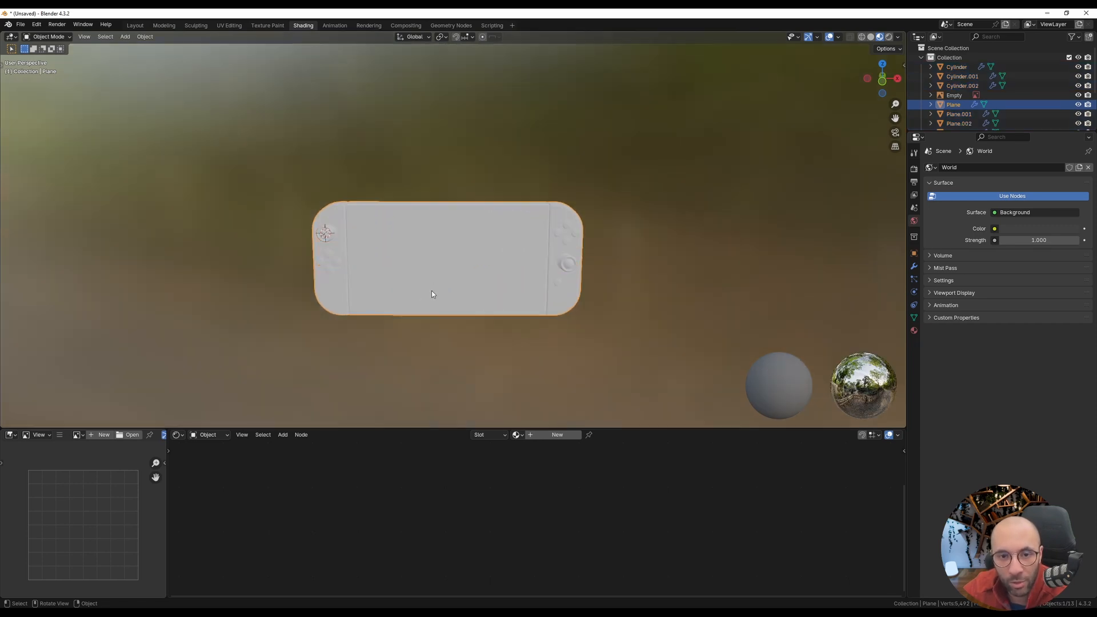
pyautogui.click(552, 435)
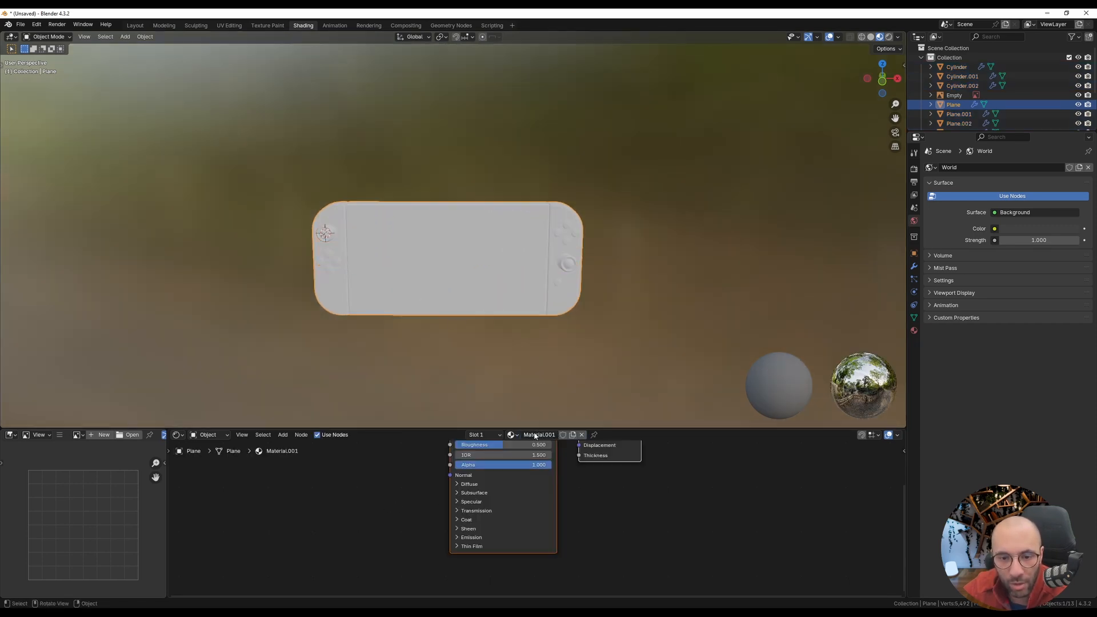
pyautogui.doubleClick(535, 435)
pyautogui.write('Switch')
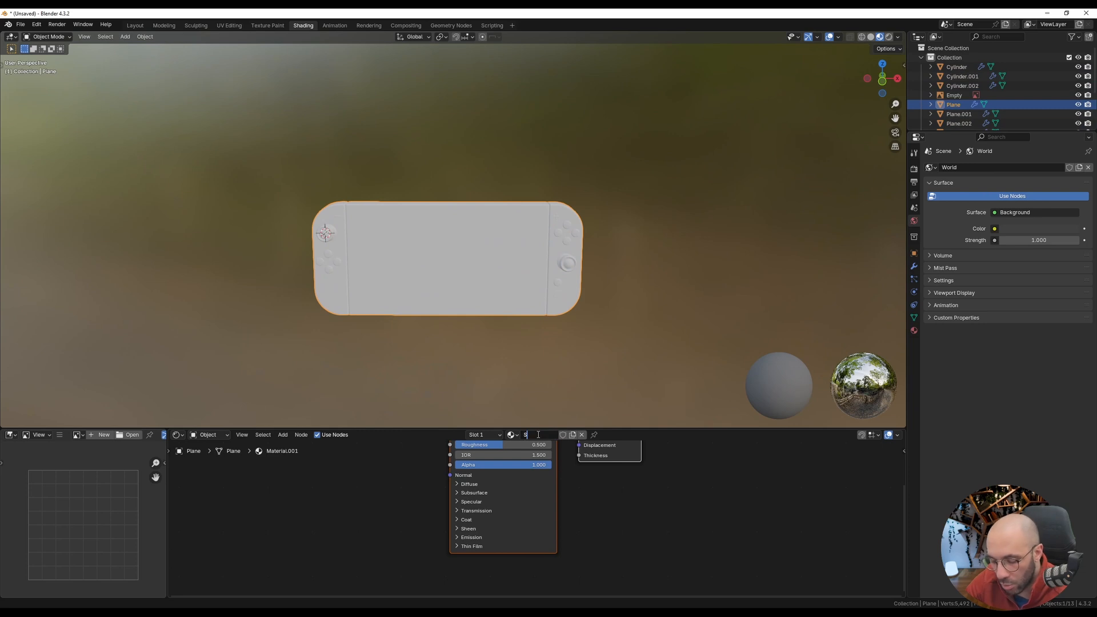
pyautogui.press('Return')
# - Add an Image Texture node using "Capture d'écran 2025-02-05 181913.jpg" and connect its Color output to the Principled BSDF's Base Color
pyautogui.moveTo(391, 454); pyautogui.dragTo(549, 492, button='middle')
pyautogui.click(462, 516)
pyautogui.click(633, 475)
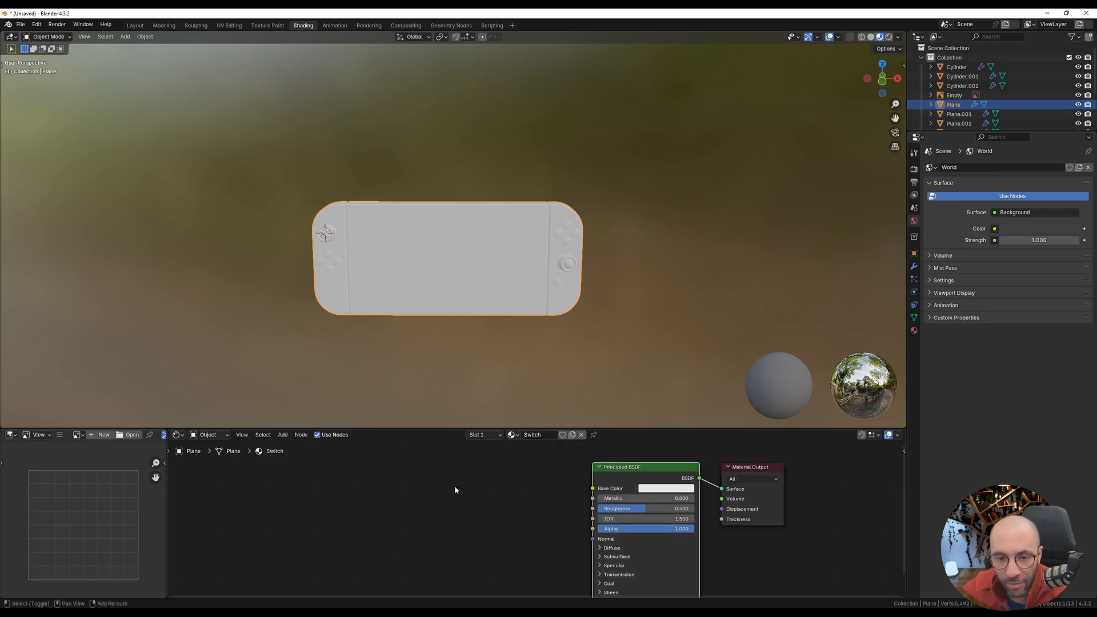
pyautogui.hotkey('shift', 'a')
pyautogui.write('image')
pyautogui.press('Return')
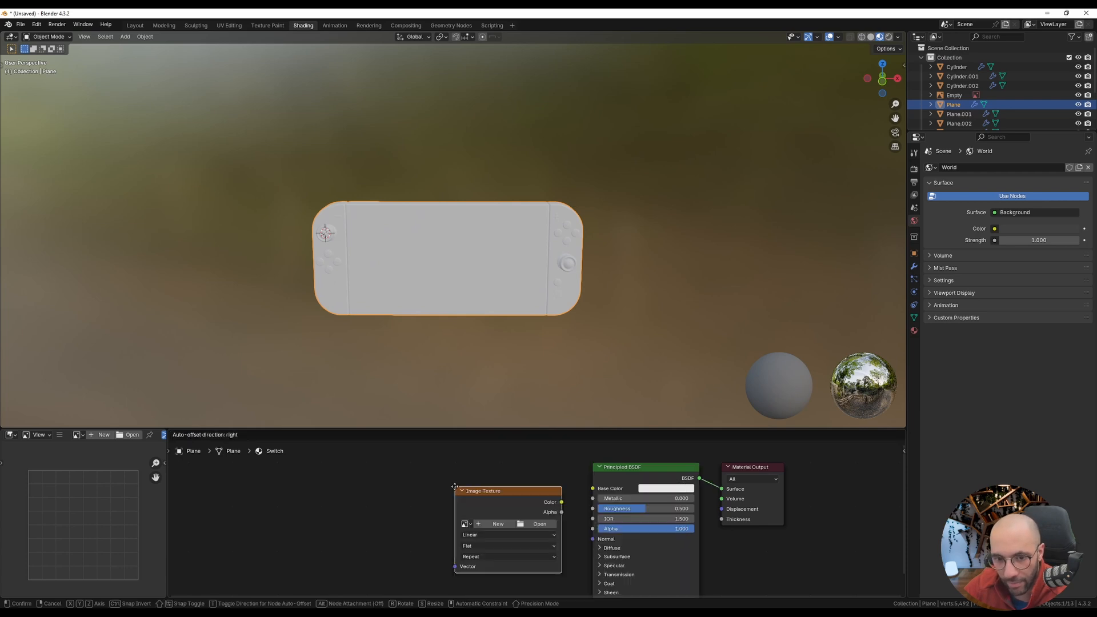
pyautogui.click(398, 472)
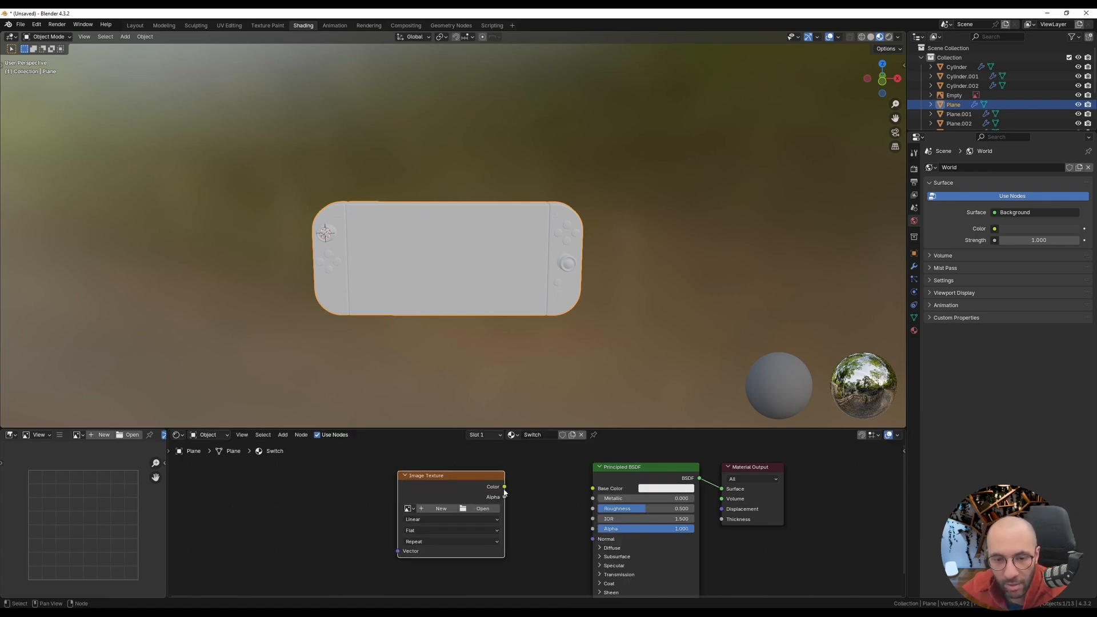
pyautogui.moveTo(505, 487); pyautogui.dragTo(592, 488)
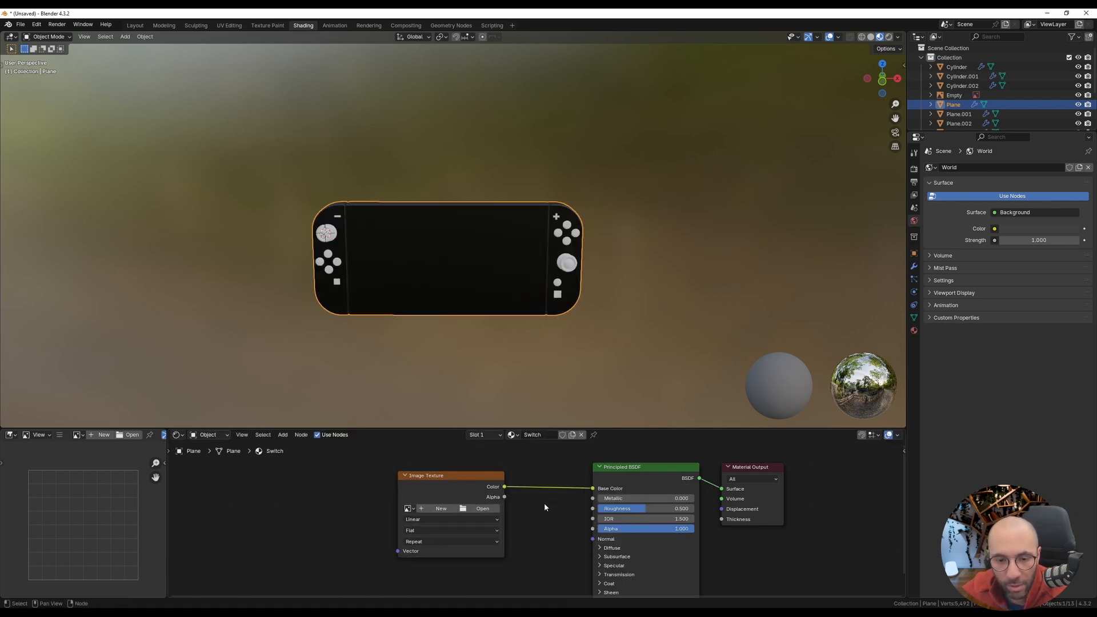
pyautogui.click(407, 508)
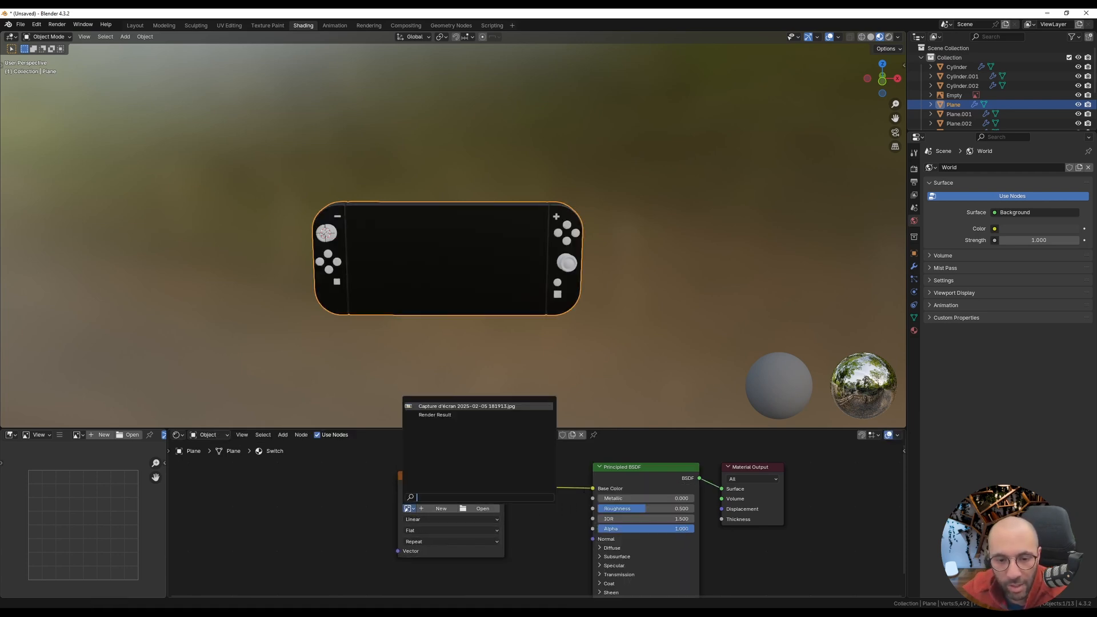
pyautogui.click(427, 406)
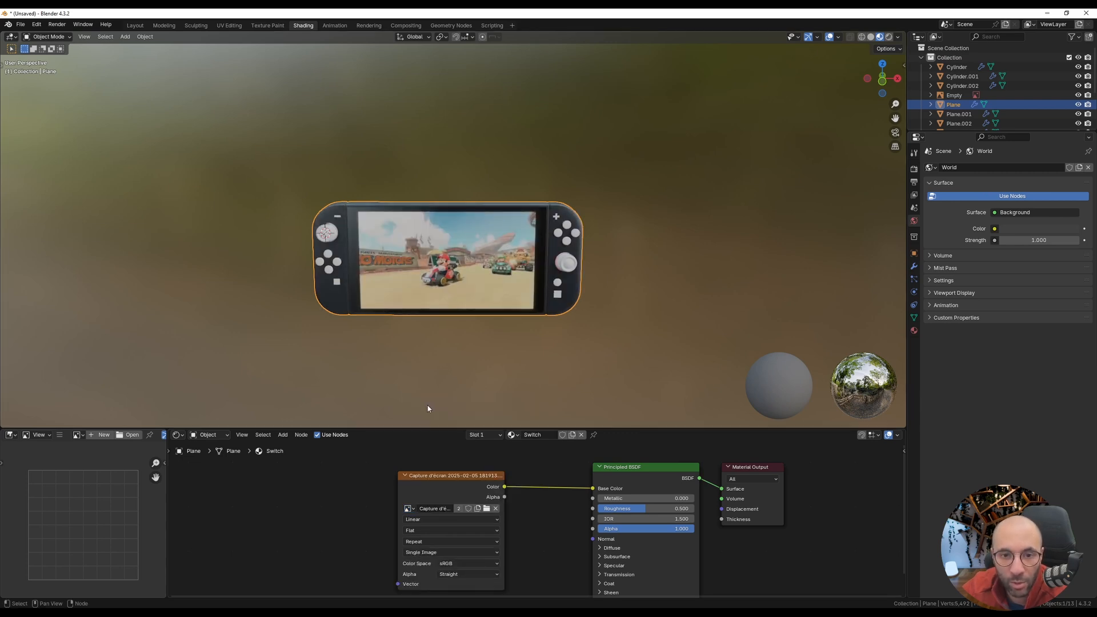
# - Select all console parts with the body active and link its material to them, then clear the selection
pyautogui.moveTo(413, 265); pyautogui.dragTo(413, 247, button='middle')
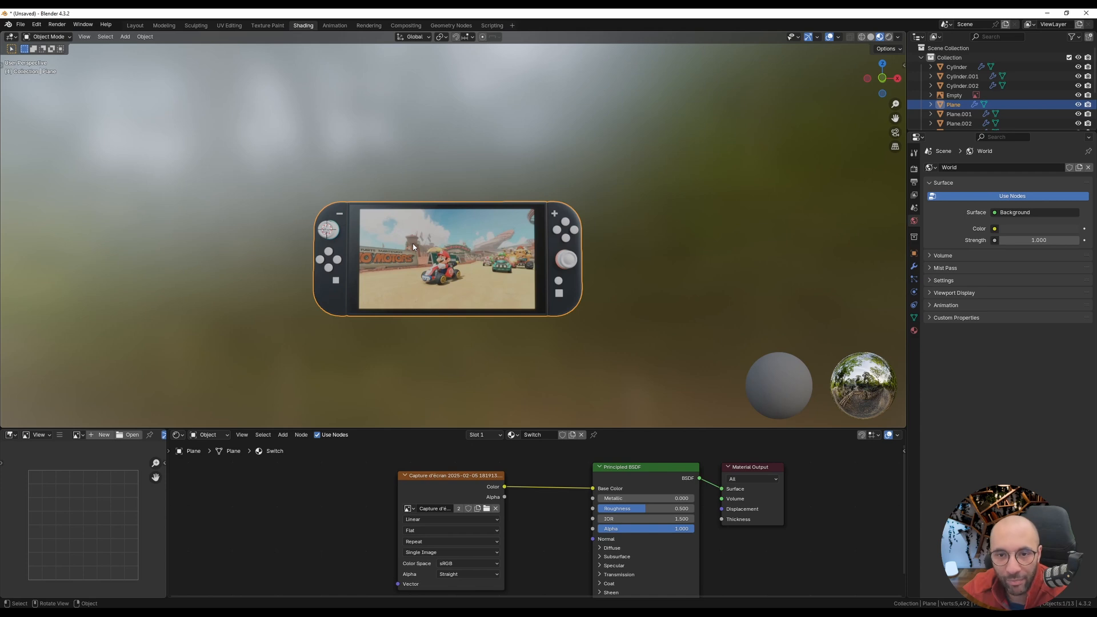
pyautogui.scroll(2, 518, 227)
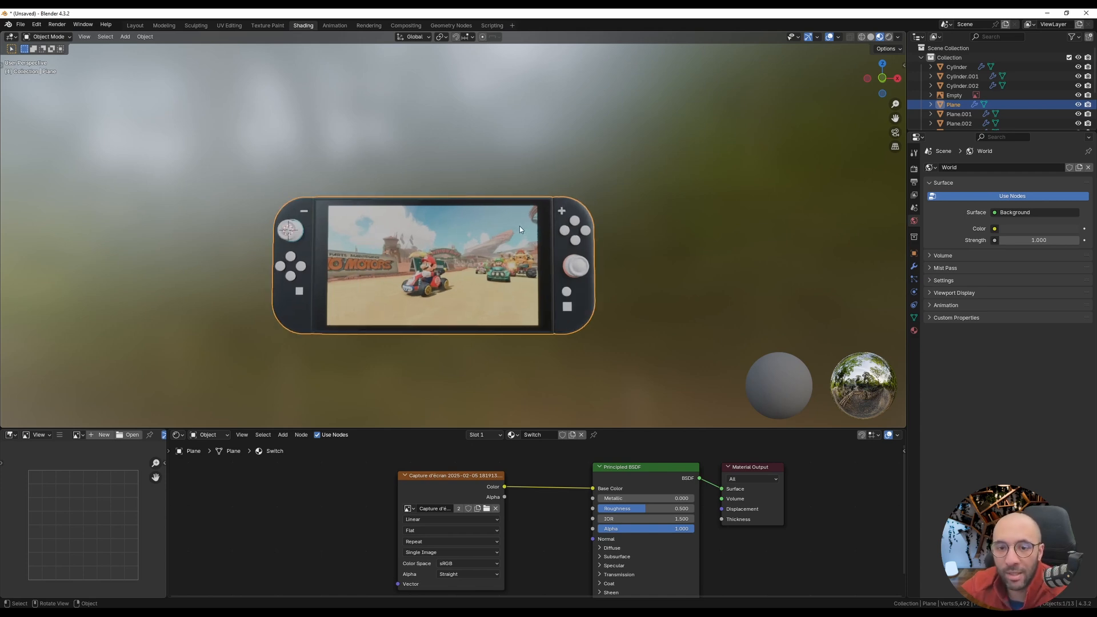
pyautogui.press('a')
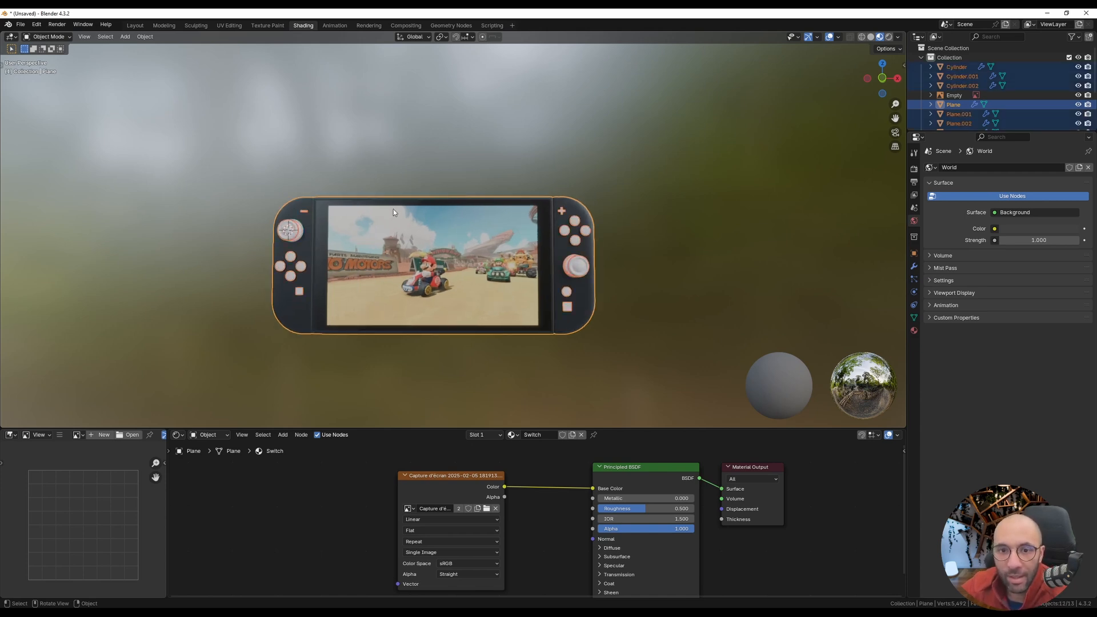
pyautogui.hotkey('ctrl', 'l')
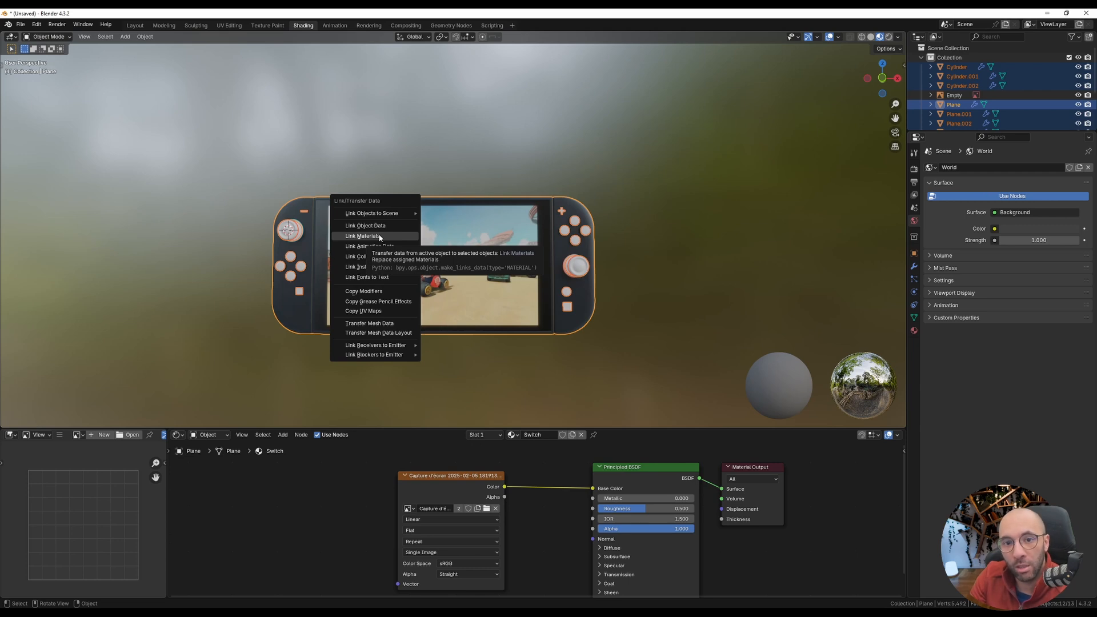
pyautogui.click(362, 236)
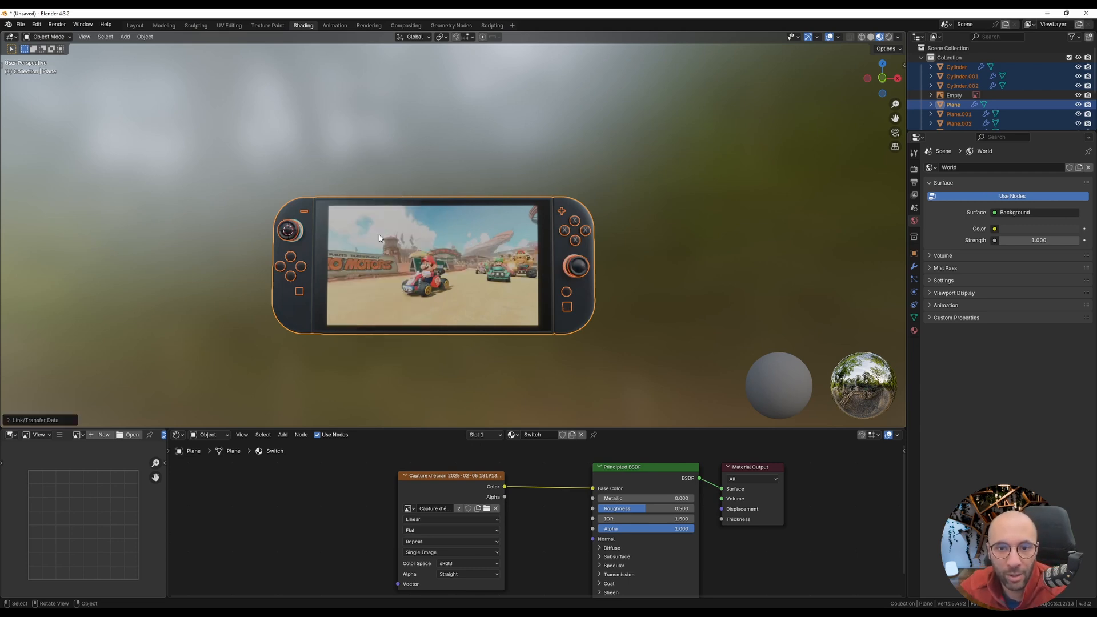
pyautogui.click(424, 340)
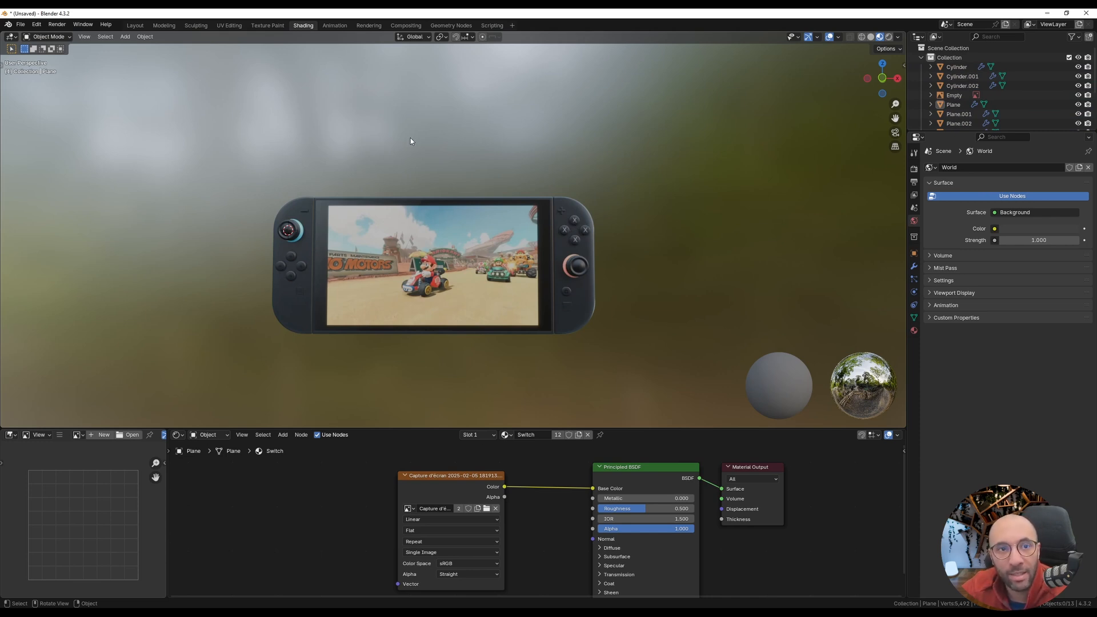
# - Back in the UV Editing workspace, open all console parts in Edit Mode and examine the right controller's button UVs
pyautogui.click(229, 25)
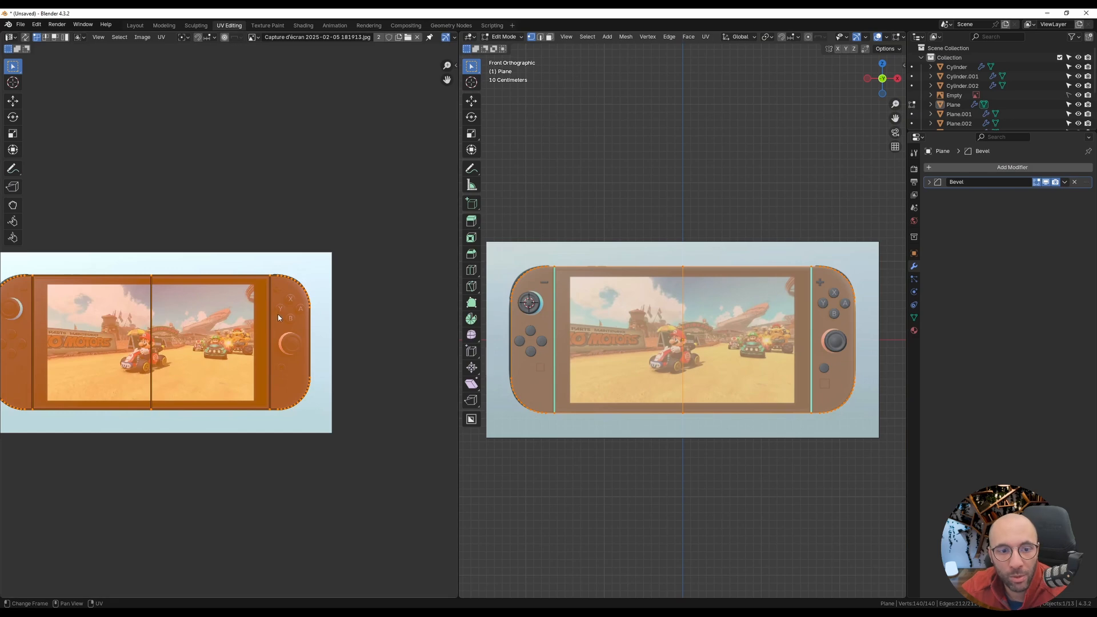
pyautogui.hotkey('ctrl', 'Tab')
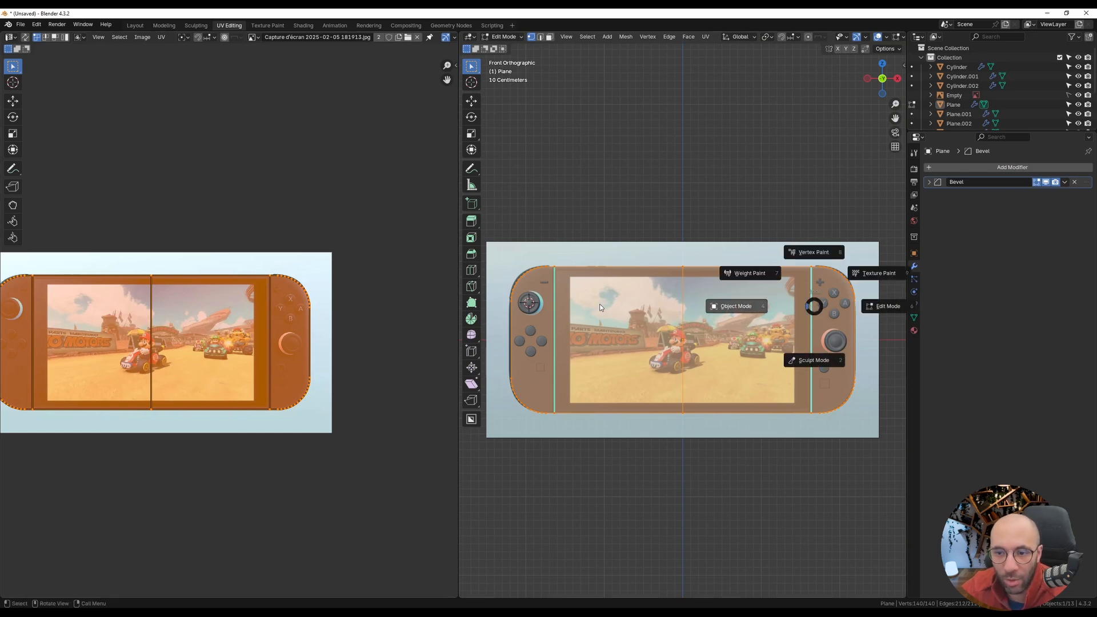
pyautogui.click(781, 314)
pyautogui.press('a')
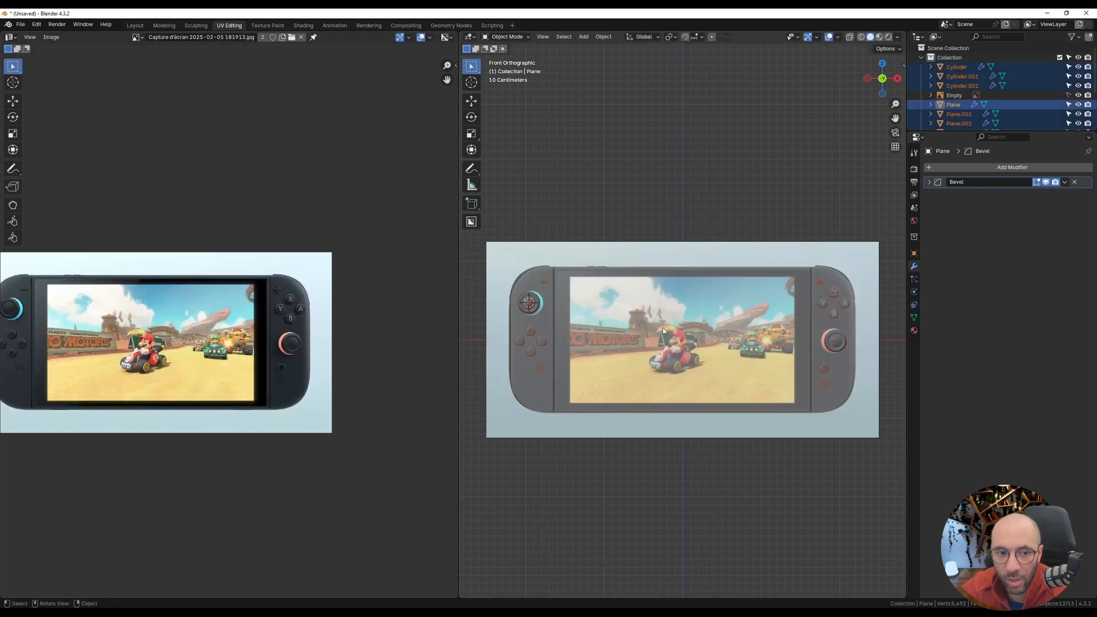
pyautogui.press('Tab')
pyautogui.scroll(5, 295, 282)
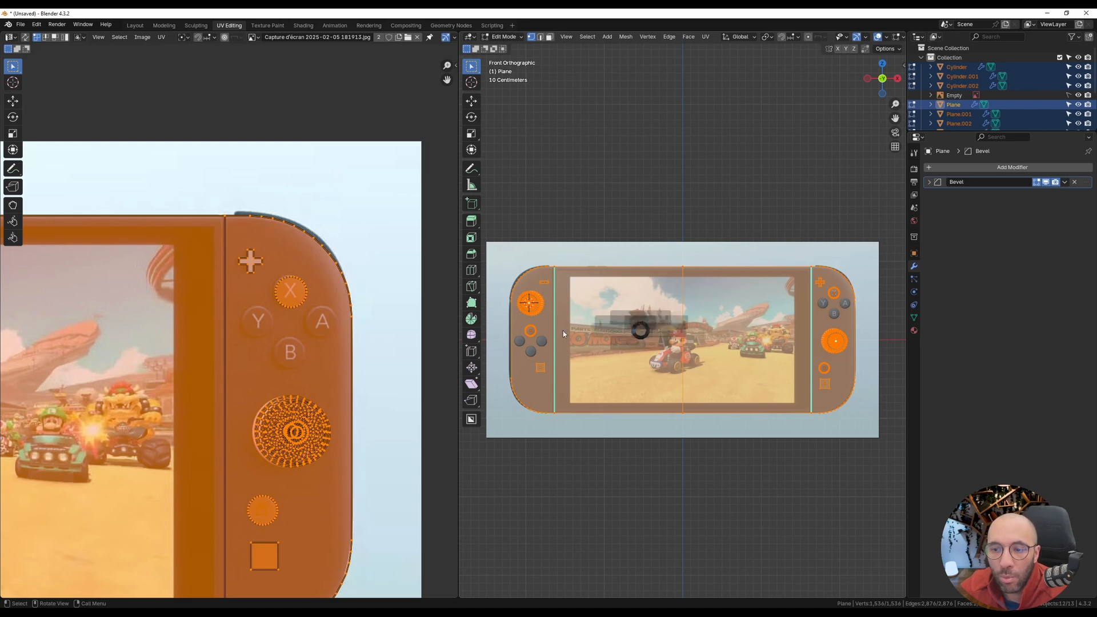
# - Leave Edit Mode and apply both Array modifiers on the right controller's X, Y, A, B buttons
pyautogui.press('Tab')
pyautogui.click(833, 296)
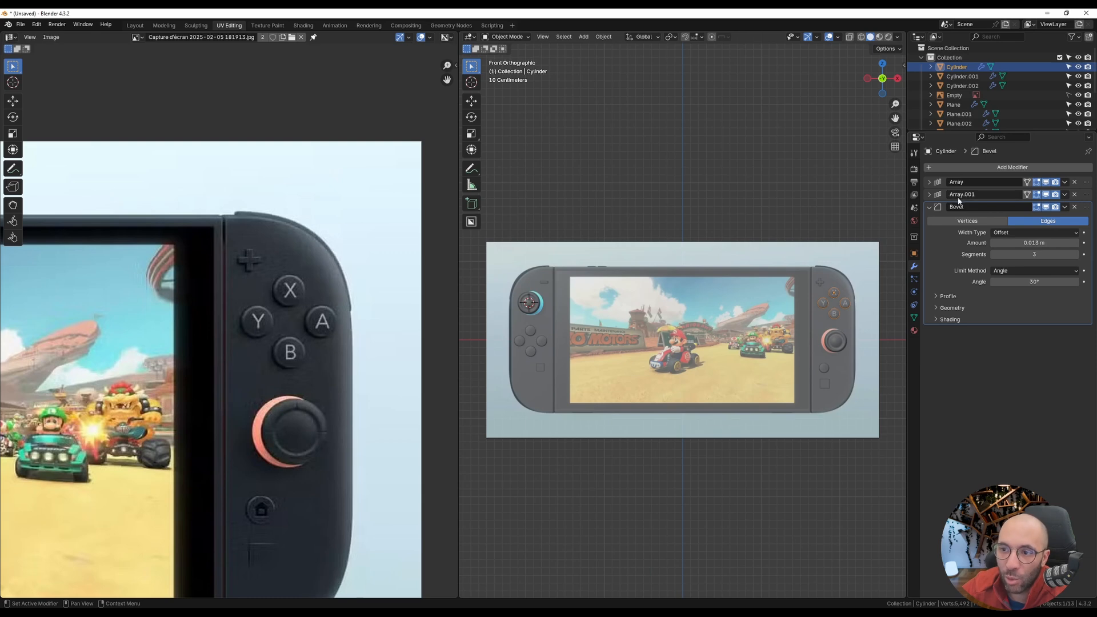
pyautogui.hotkey('ctrl', 'a')
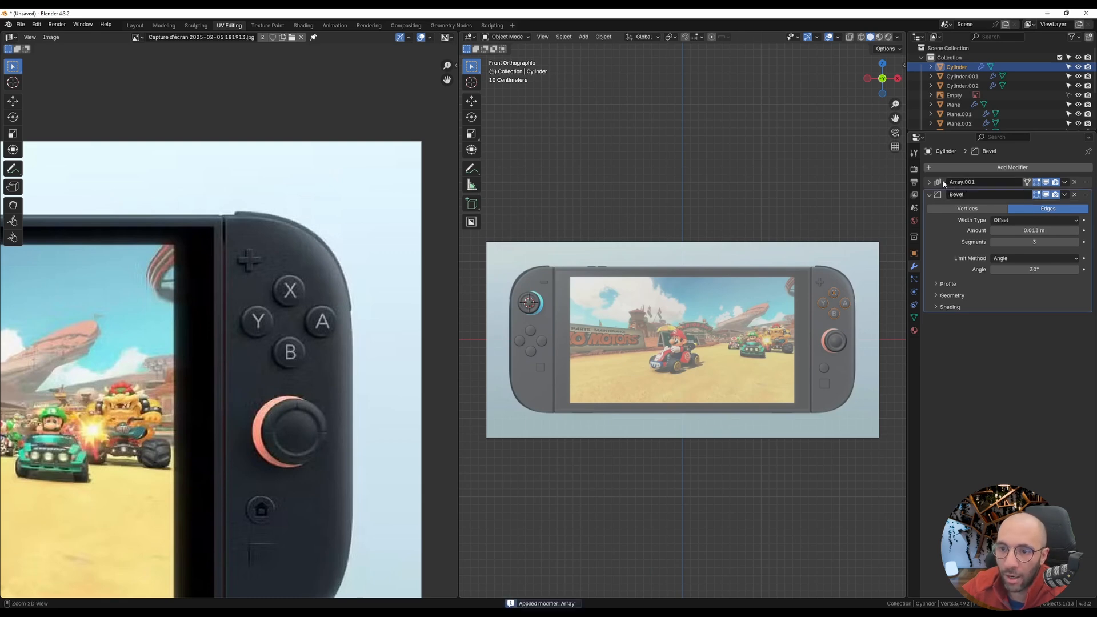
pyautogui.hotkey('ctrl', 'a')
# - Apply both Array modifiers on the left controller's four direction buttons, Cylinder.001
pyautogui.scroll(-3, 524, 372)
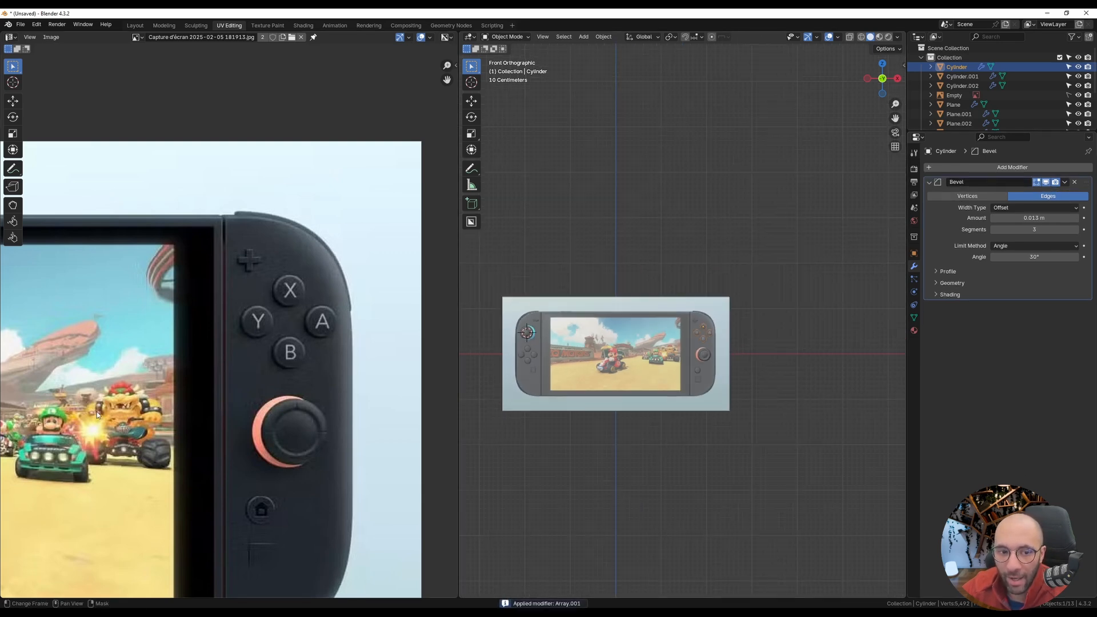
pyautogui.scroll(-3, 98, 414)
pyautogui.moveTo(97, 415); pyautogui.dragTo(434, 401, button='middle')
pyautogui.scroll(1, 540, 337)
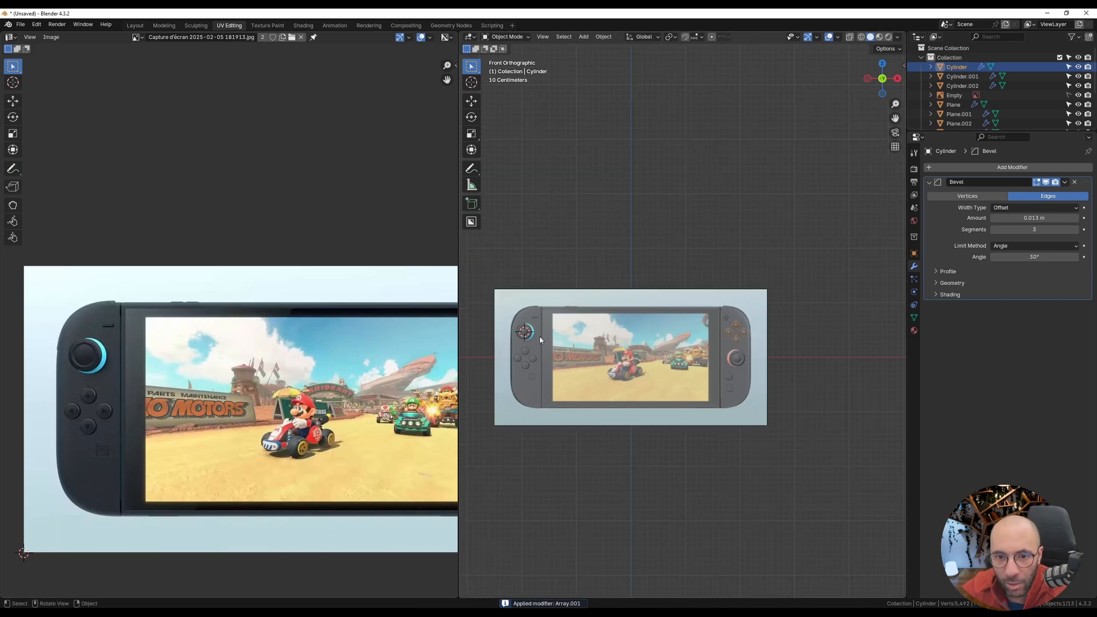
pyautogui.scroll(3, 539, 340)
pyautogui.click(962, 76)
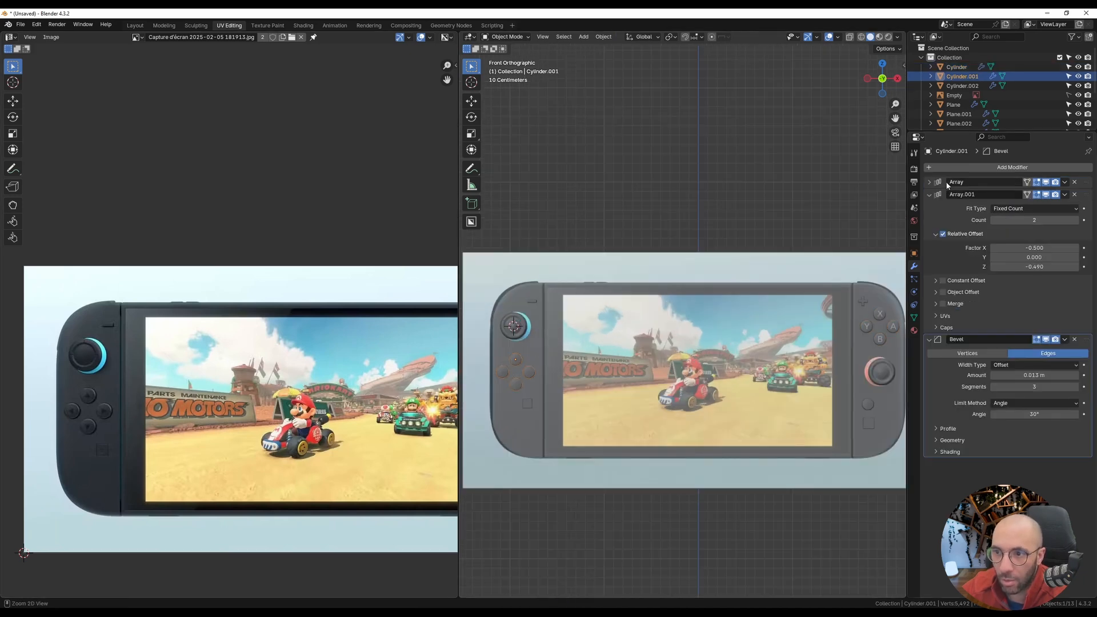
pyautogui.hotkey('ctrl', 'a')
pyautogui.hotkey('ctrl', 'a')
# - Select all console parts and make the console body, Plane, the active object
pyautogui.scroll(-1, 697, 370)
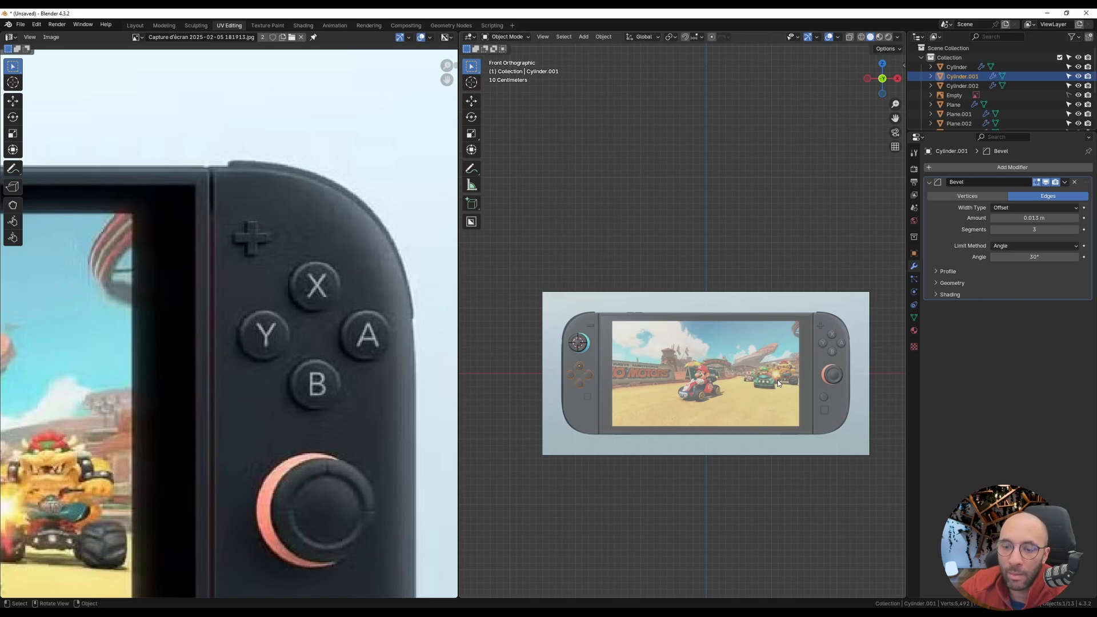
pyautogui.press('a')
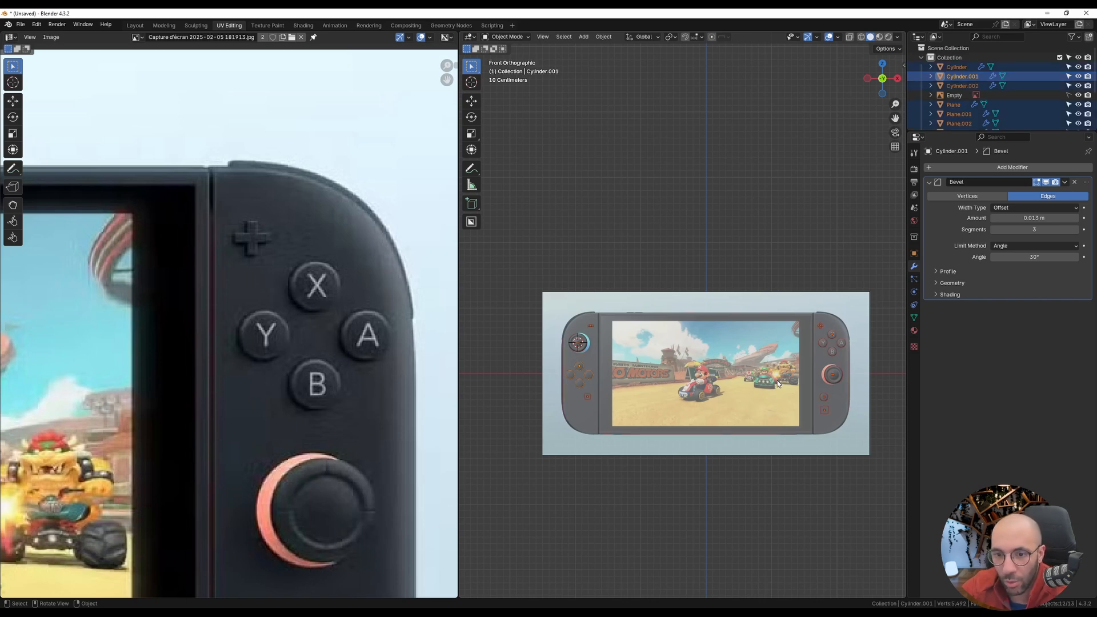
pyautogui.keyDown('shift'); pyautogui.click(639, 329); pyautogui.keyUp('shift')
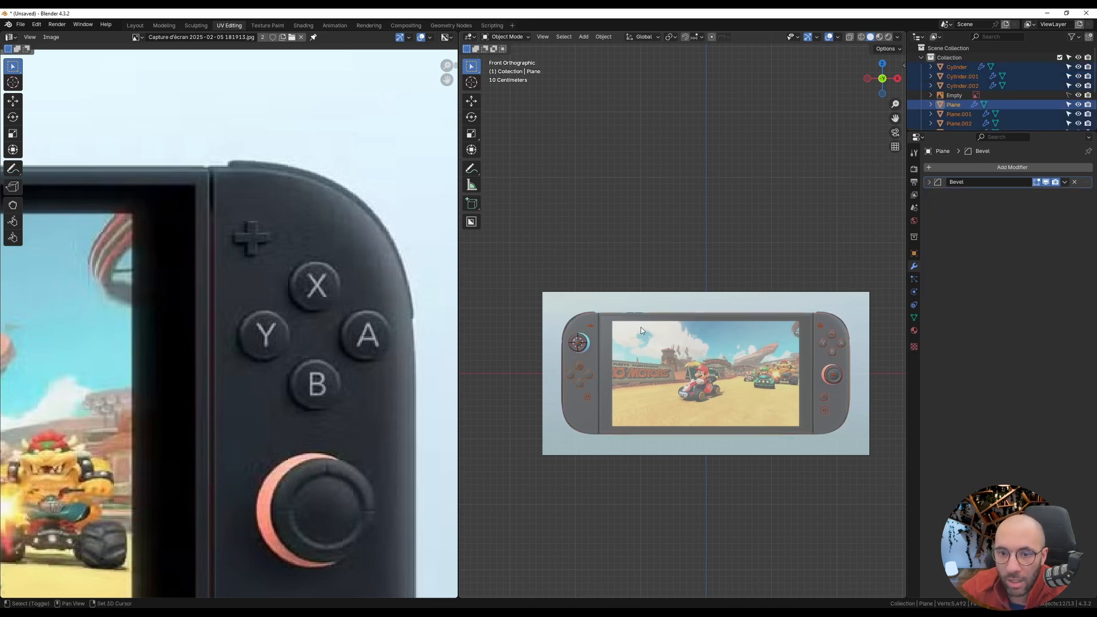
pyautogui.keyDown('shift'); pyautogui.click(639, 331); pyautogui.keyUp('shift')
pyautogui.keyDown('shift'); pyautogui.click(640, 330); pyautogui.keyUp('shift')
# - From the front view, open all console parts in Edit Mode and project their UVs with Project from View (Bounds)
pyautogui.moveTo(640, 330); pyautogui.dragTo(663, 340, button='middle')
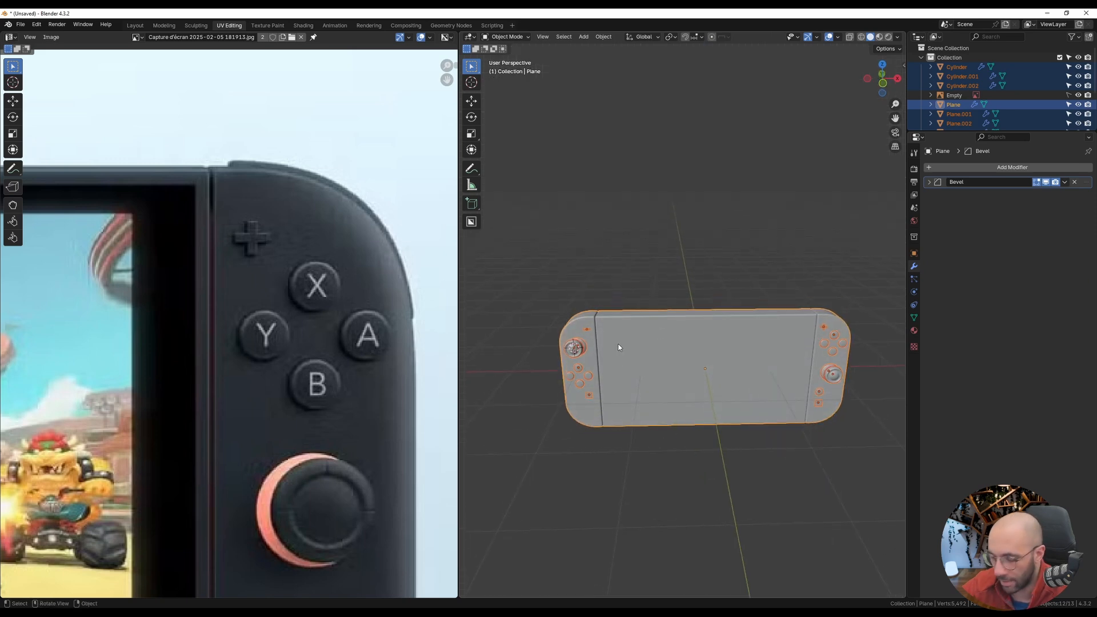
pyautogui.press('KP_1')
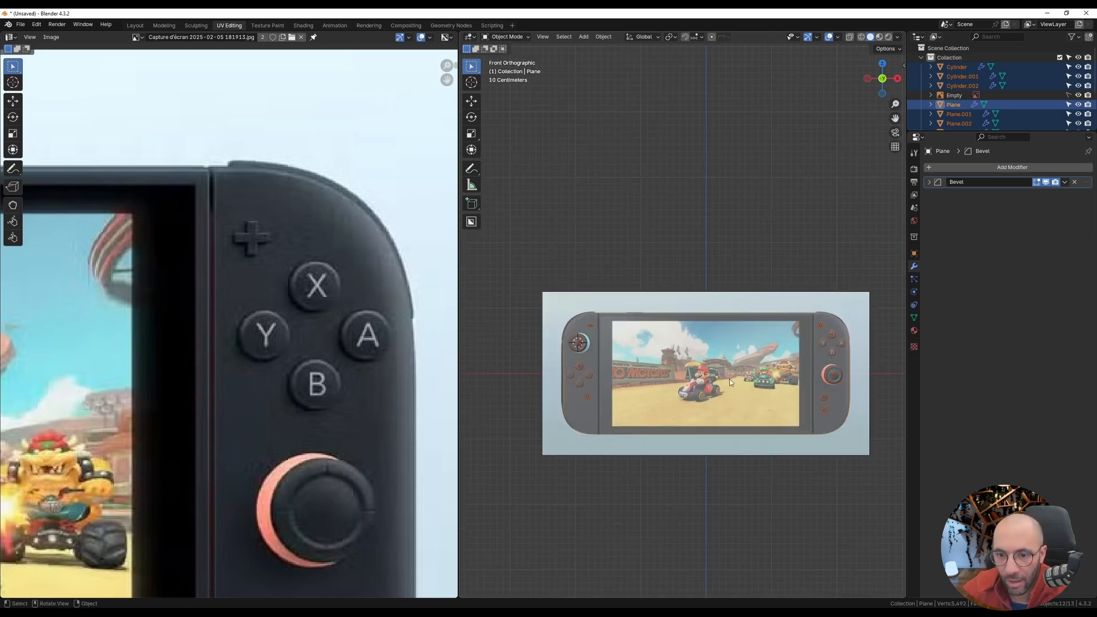
pyautogui.press('Tab')
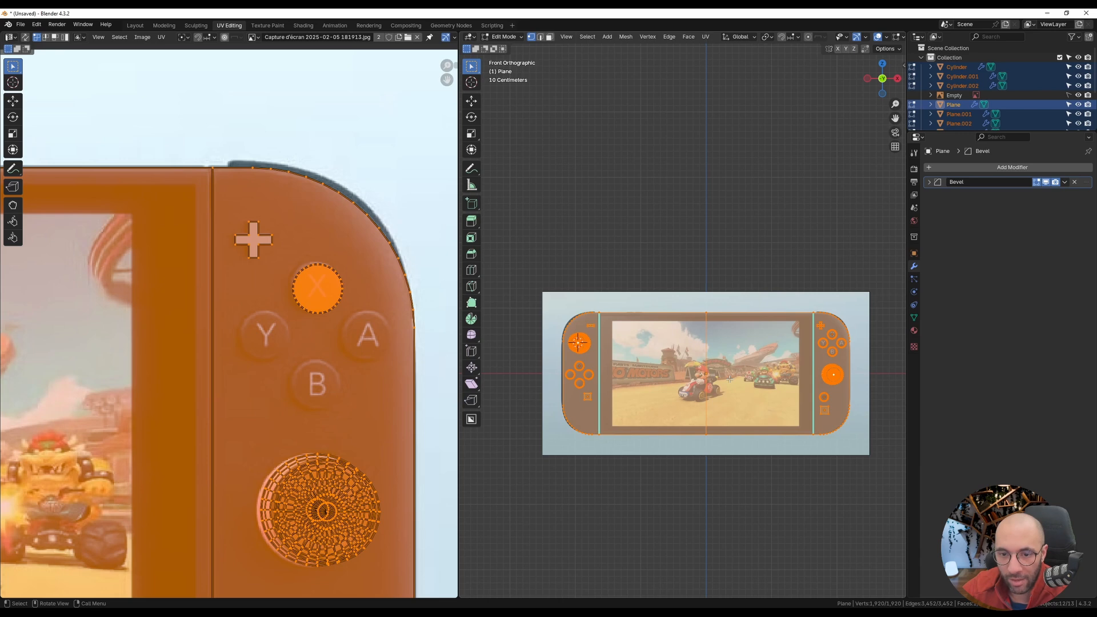
pyautogui.press('u')
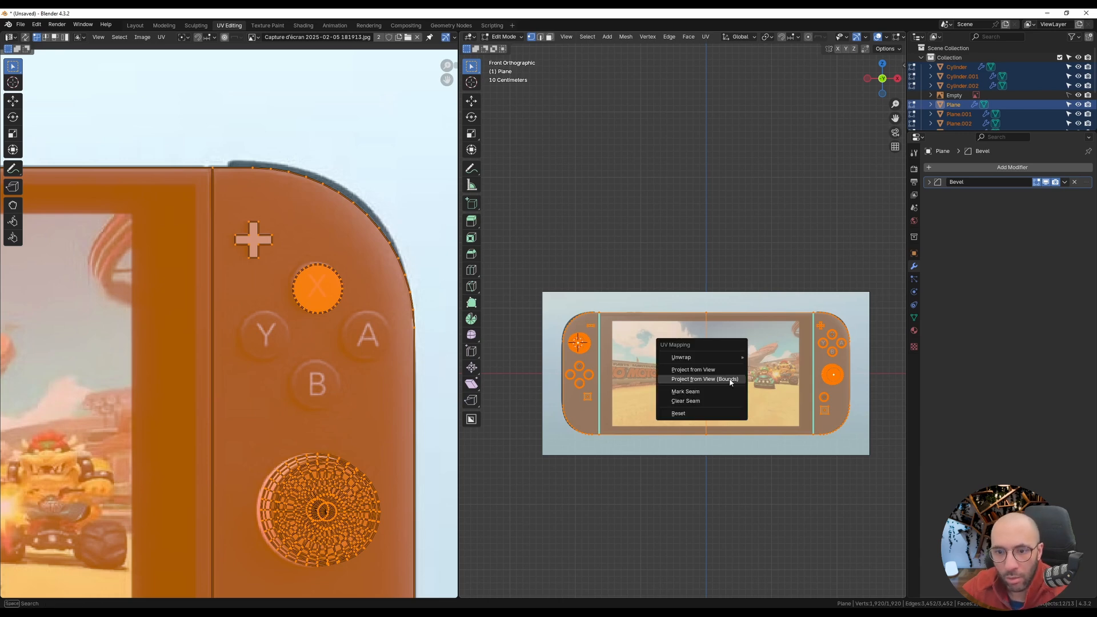
pyautogui.click(730, 381)
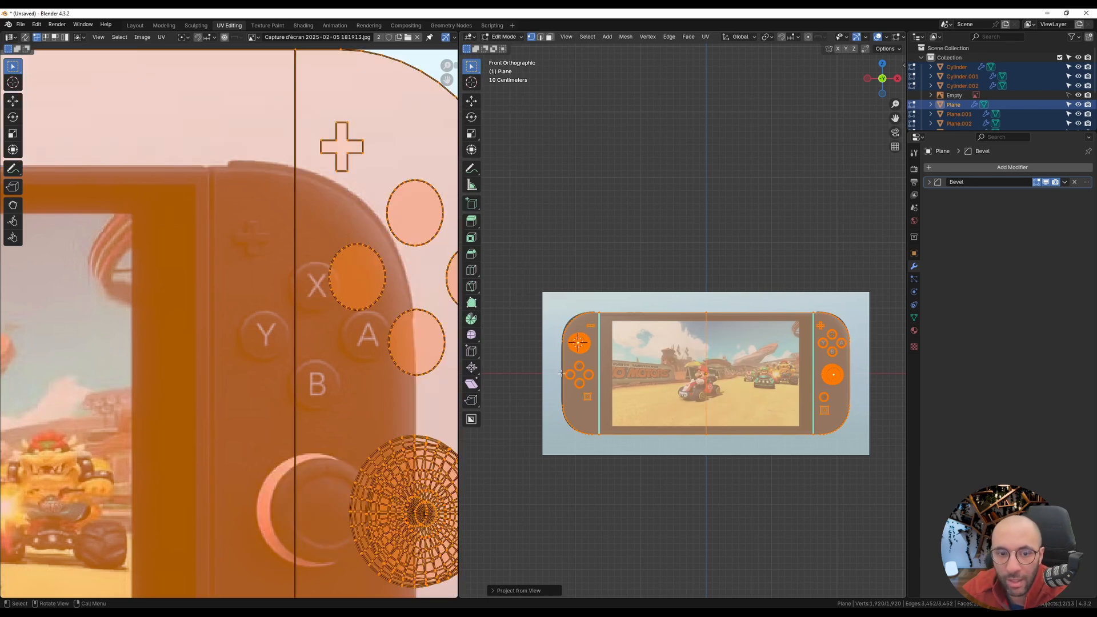
# - Scale all the projected UVs down along X to match the console's width in the reference image
pyautogui.scroll(-5, 327, 355)
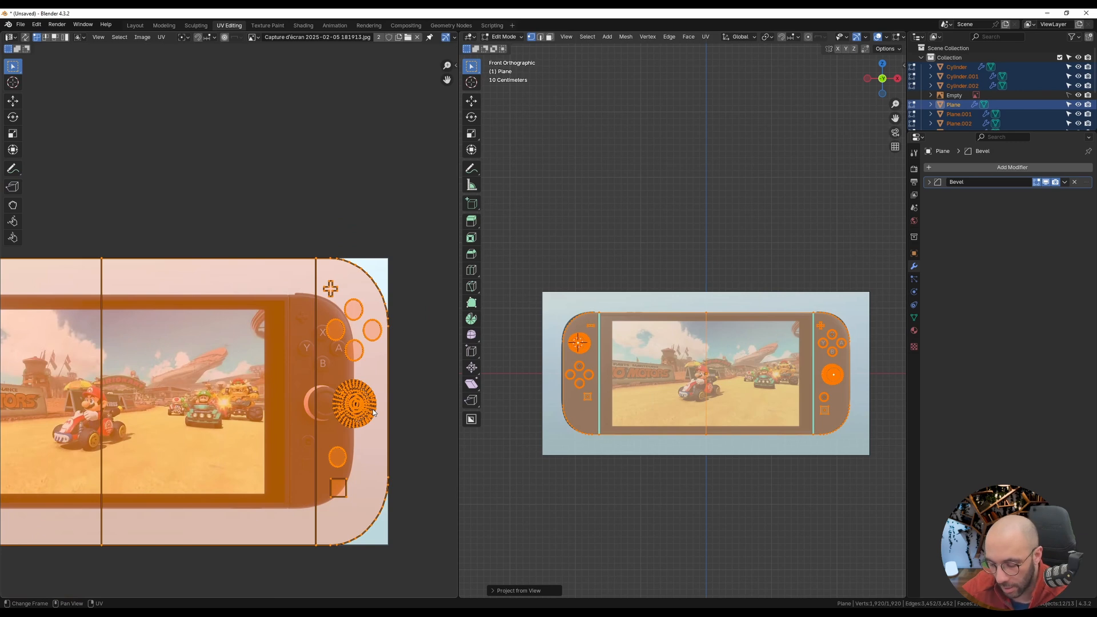
pyautogui.press('s')
pyautogui.press('x')
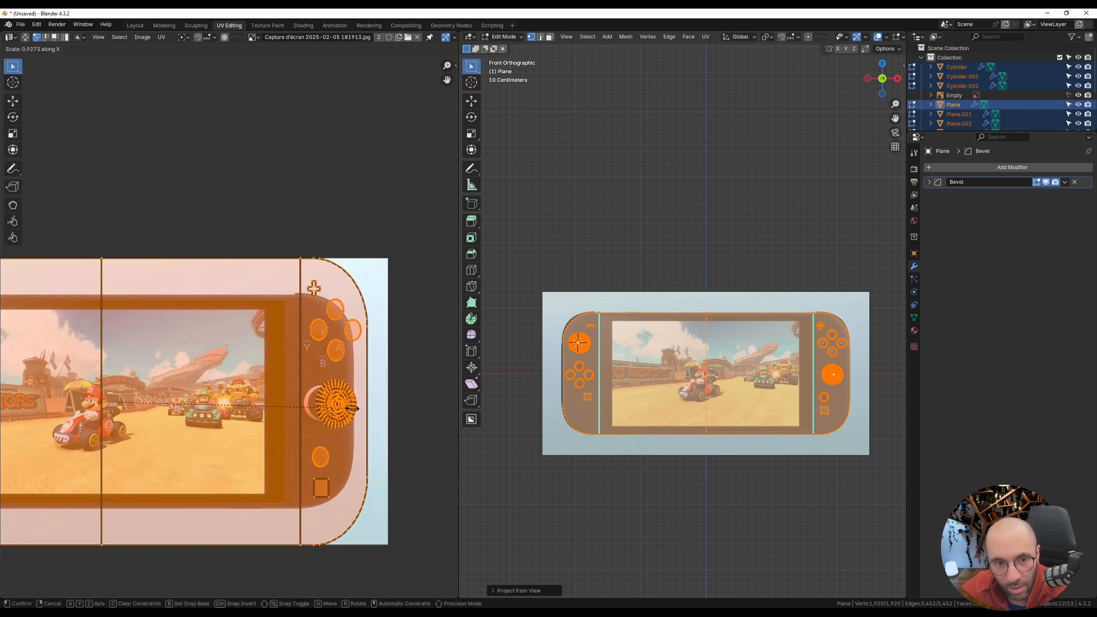
pyautogui.click(342, 408)
# - Scale all UVs along Y to about 0.74 so the outline and buttons match the reference image
pyautogui.scroll(5, 343, 400)
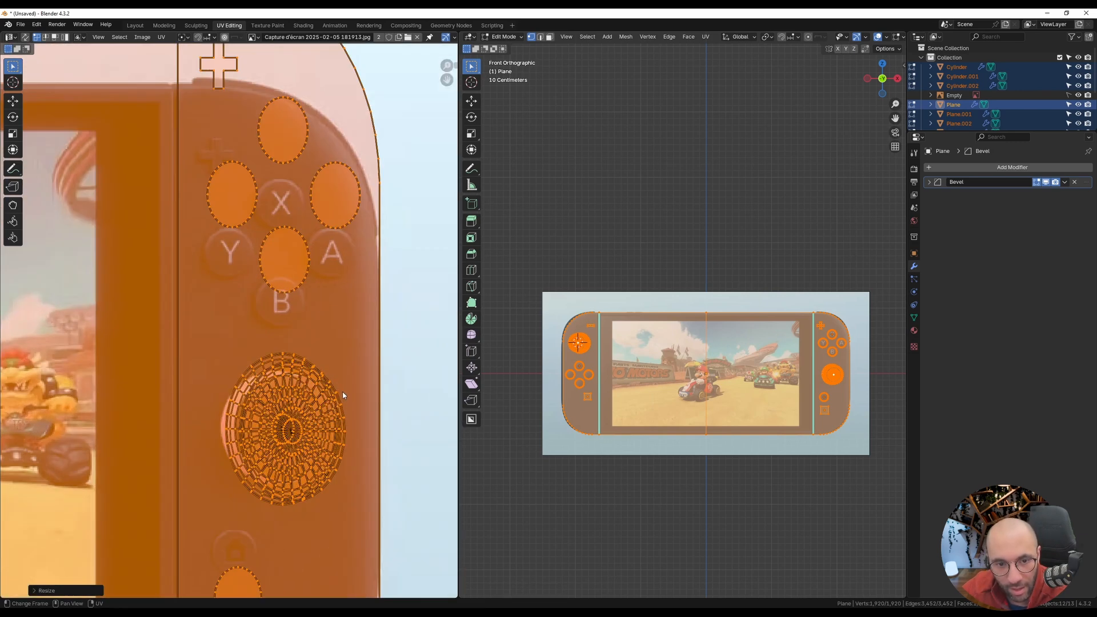
pyautogui.press('s')
pyautogui.press('x')
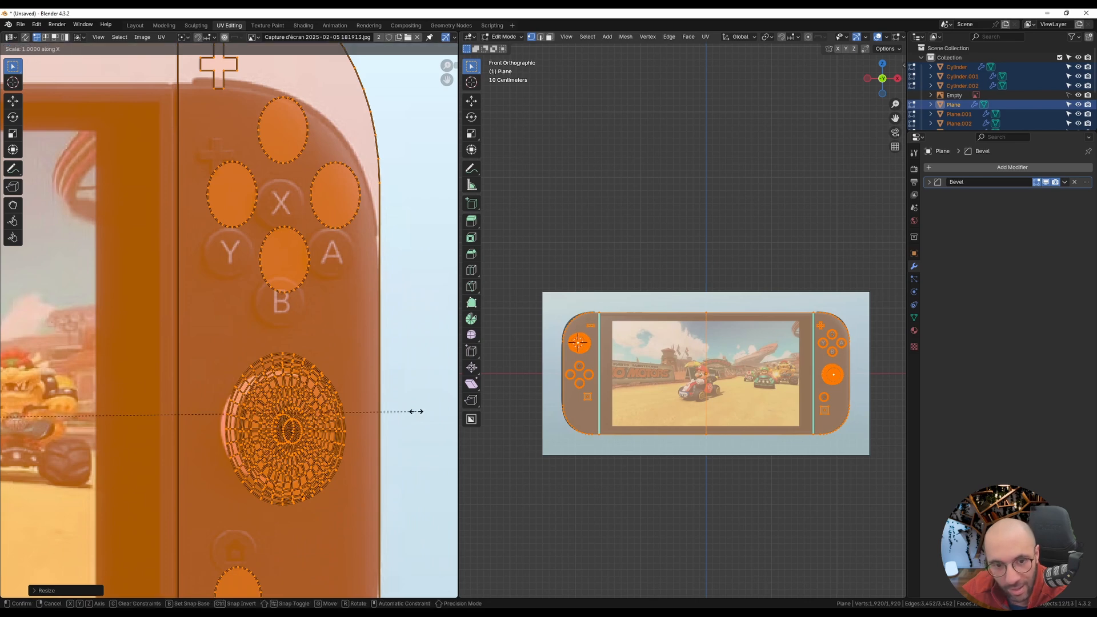
pyautogui.press('x')
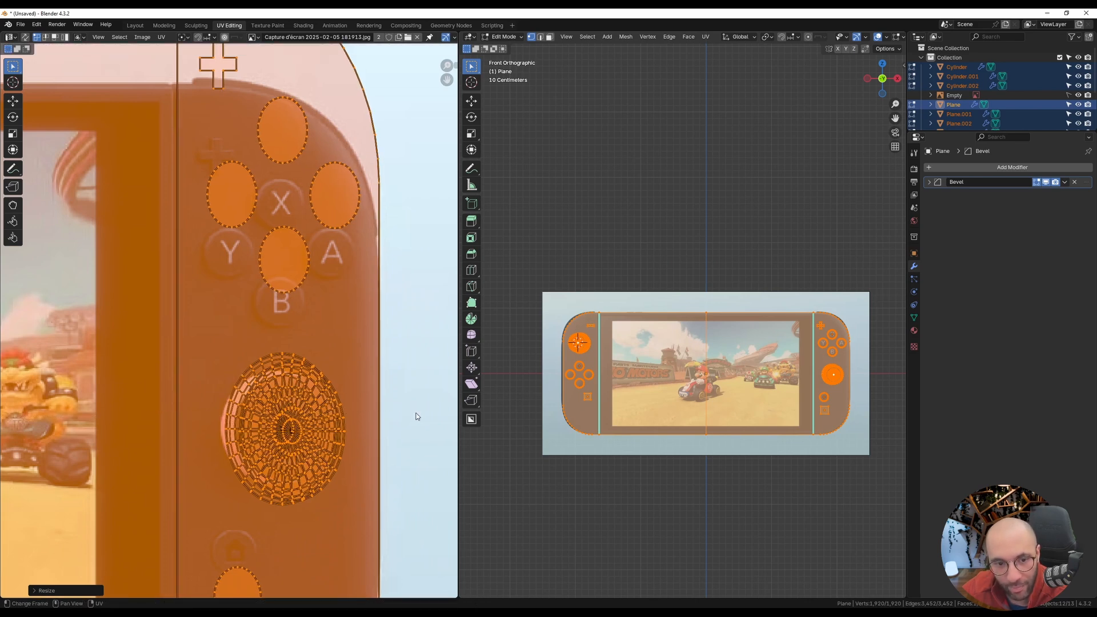
pyautogui.press('y')
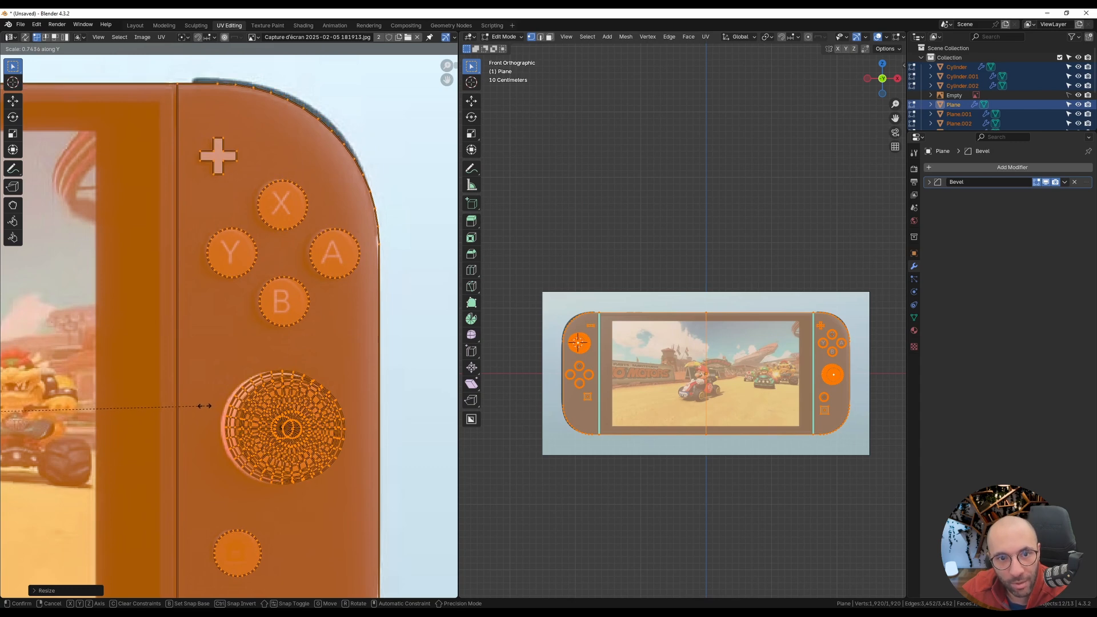
pyautogui.click(203, 405)
# - Fine-tune the UV width by scaling all UVs along X to about 0.997 against the right controller's edge
pyautogui.scroll(-2, 228, 401)
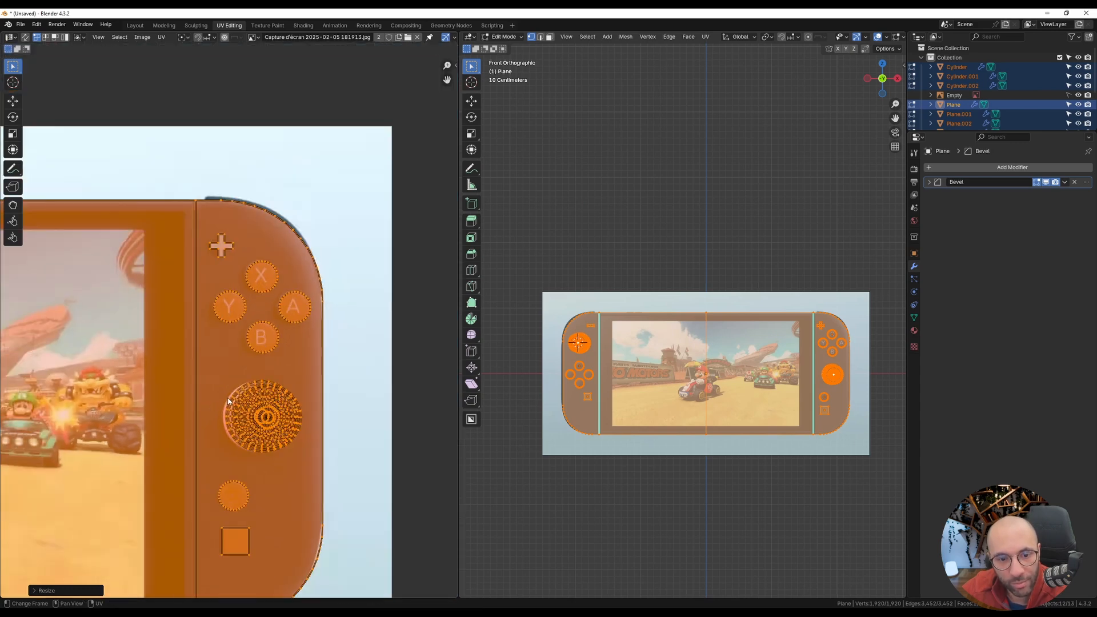
pyautogui.scroll(-1, 228, 401)
pyautogui.moveTo(221, 278); pyautogui.dragTo(270, 216, button='middle')
pyautogui.scroll(2, 328, 400)
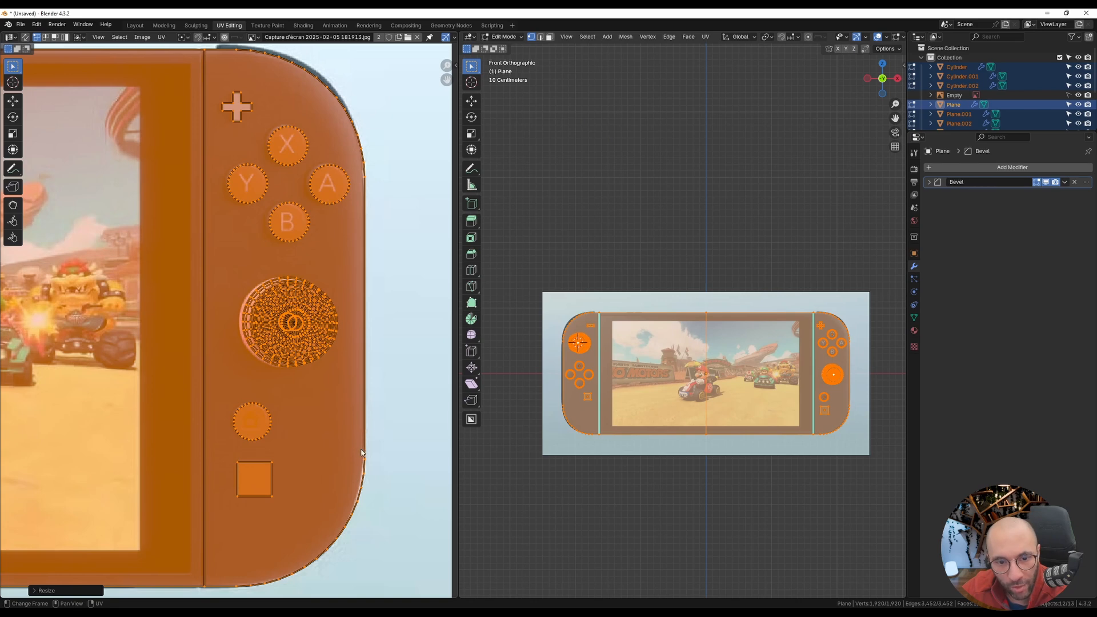
pyautogui.scroll(2, 362, 466)
pyautogui.scroll(2, 364, 454)
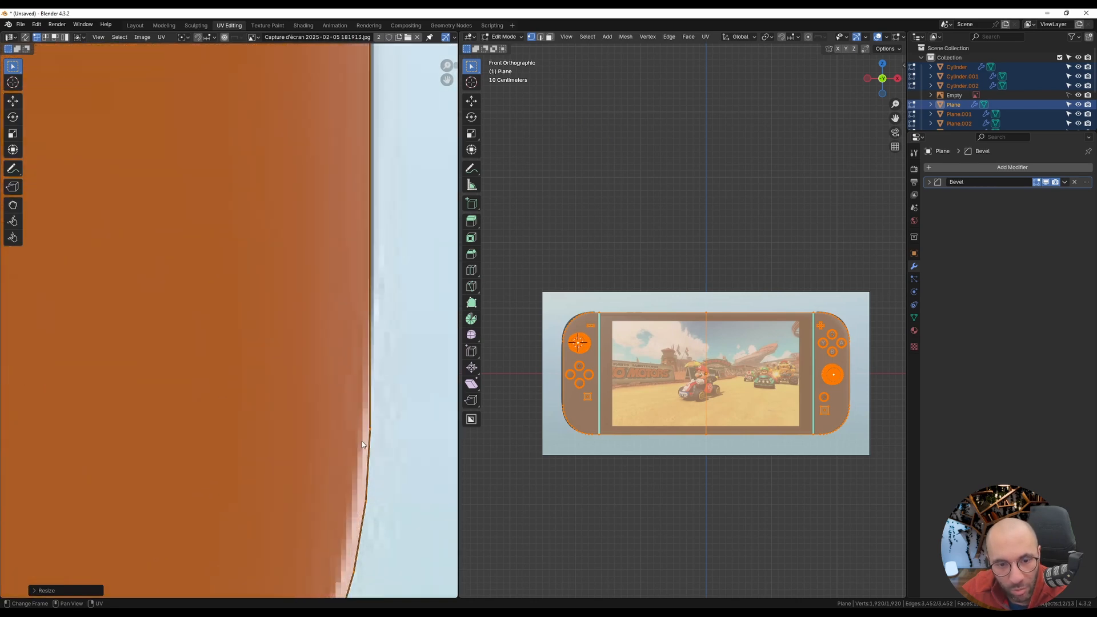
pyautogui.scroll(-4, 360, 445)
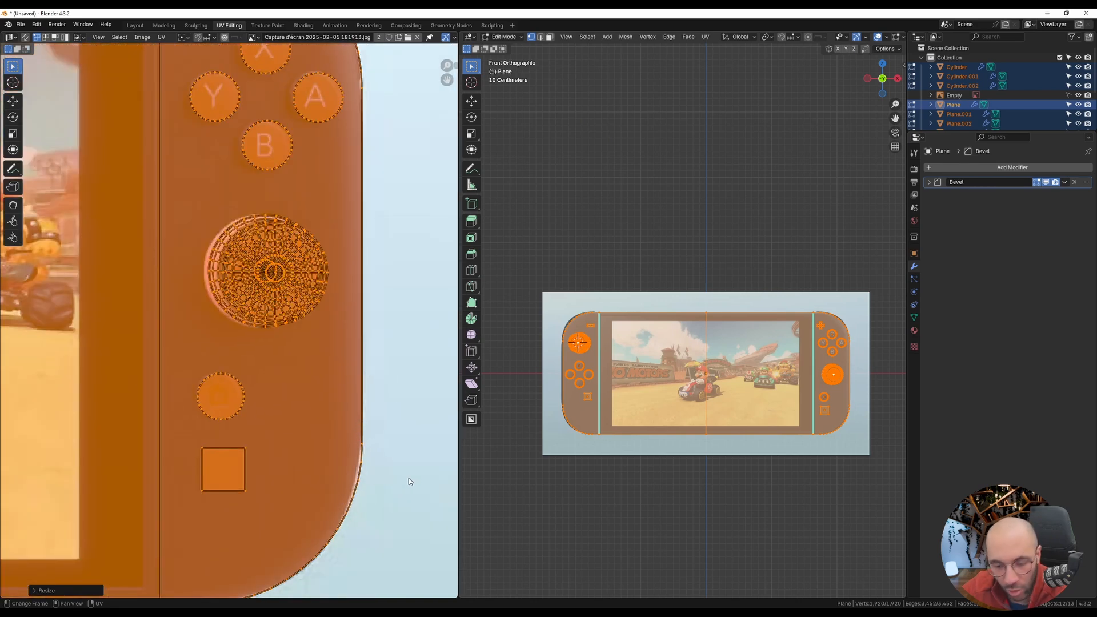
pyautogui.press('s')
pyautogui.press('x')
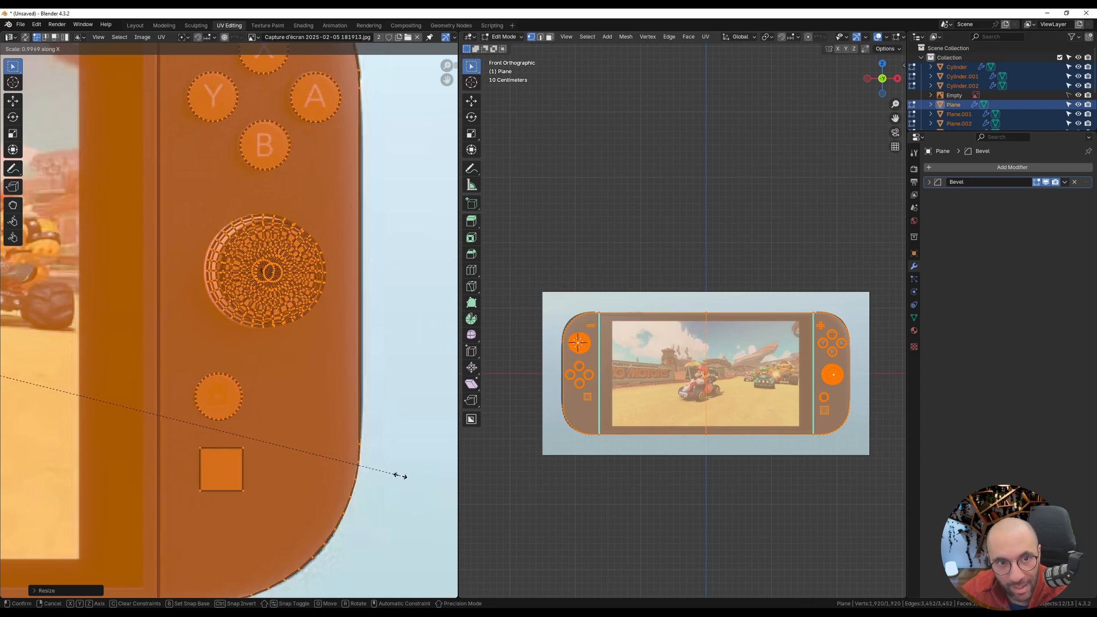
pyautogui.click(400, 476)
# - Return all parts to Object Mode, switch the 3D view to Material Preview shading and clear the selection
pyautogui.moveTo(328, 233); pyautogui.dragTo(379, 266, button='middle')
pyautogui.scroll(-2, 379, 273)
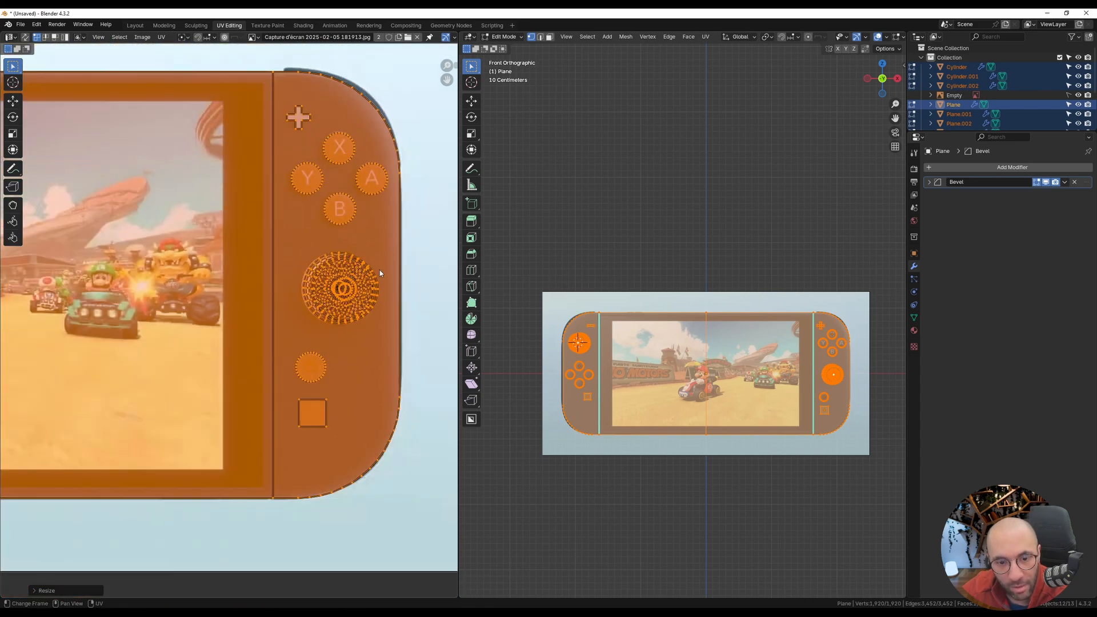
pyautogui.scroll(4, 409, 456)
pyautogui.scroll(5, 368, 420)
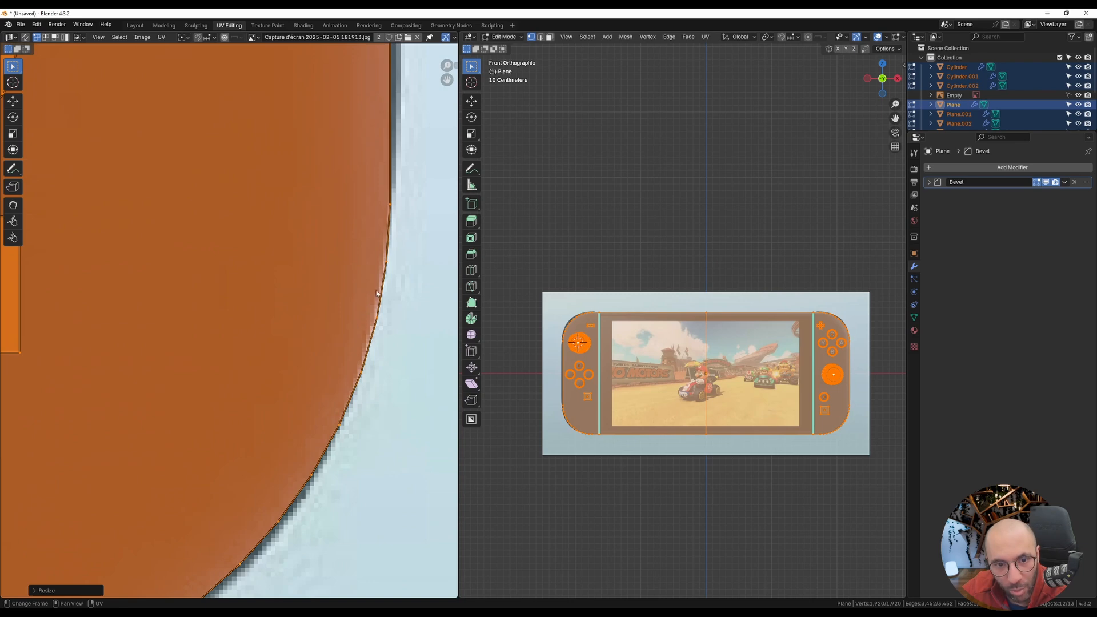
pyautogui.scroll(-5, 354, 360)
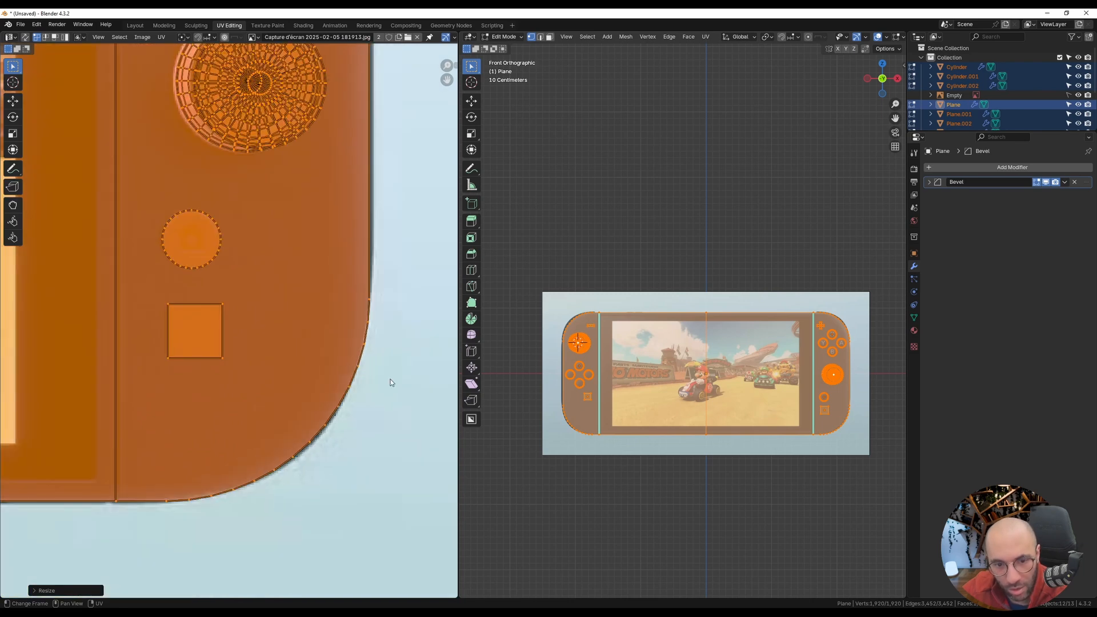
pyautogui.scroll(-4, 390, 382)
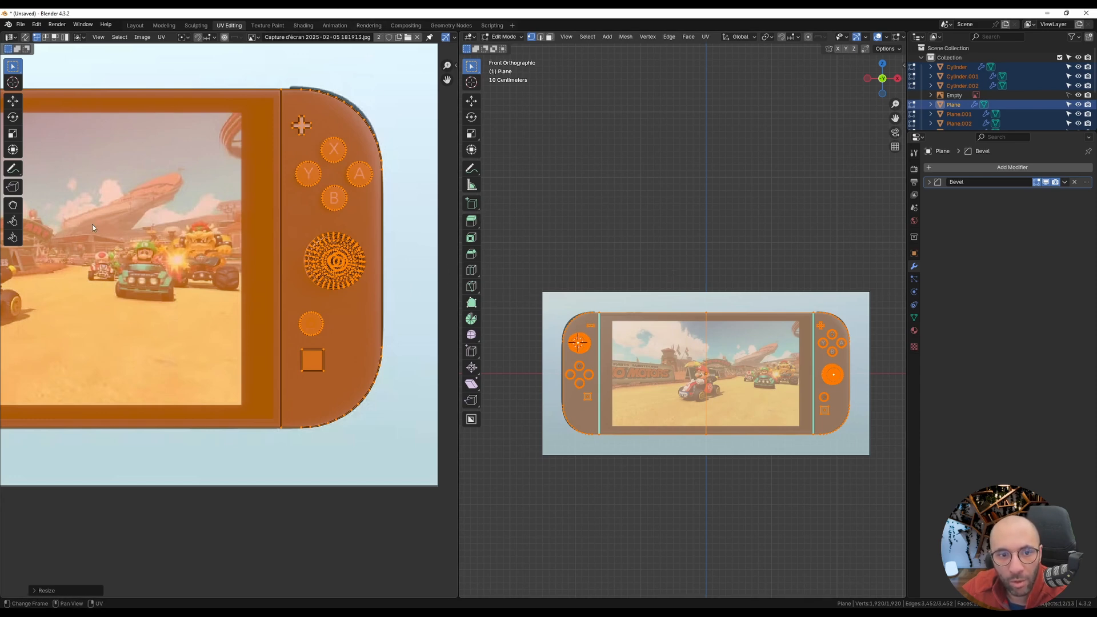
pyautogui.hotkey('ctrl', 'Tab')
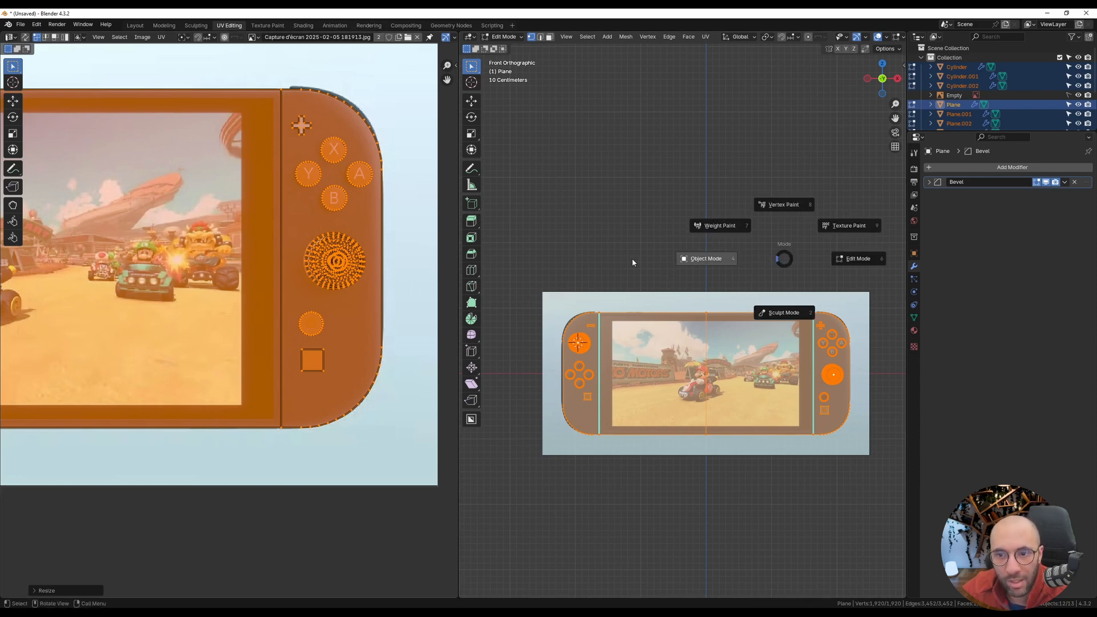
pyautogui.click(632, 258)
pyautogui.moveTo(725, 365); pyautogui.dragTo(708, 364, button='middle')
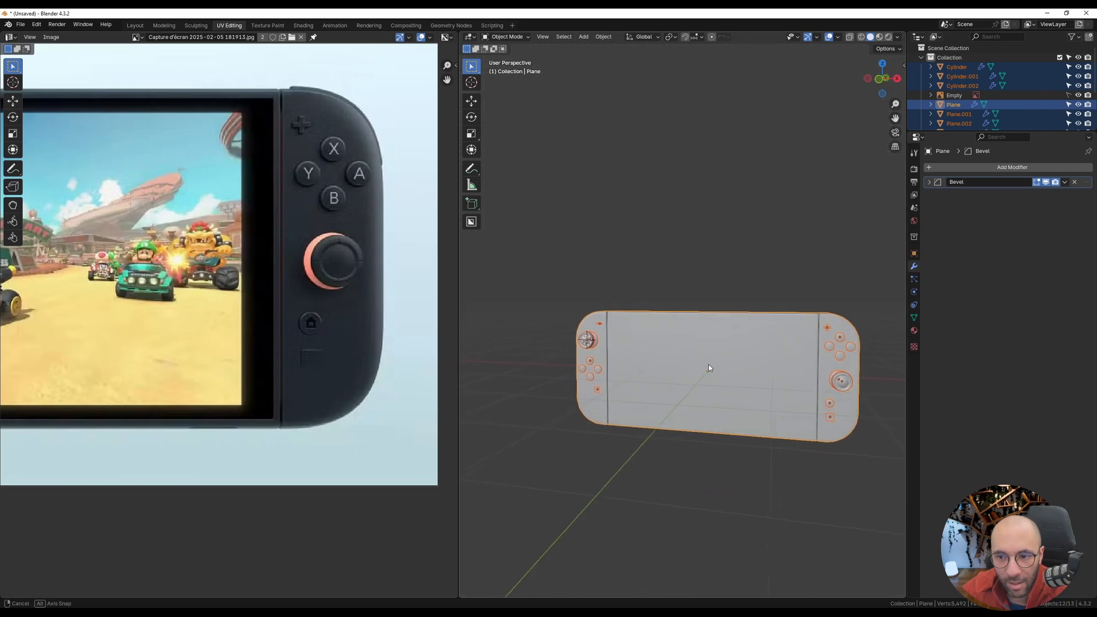
pyautogui.click(880, 37)
pyautogui.click(805, 494)
# - Examine the projected texture on the screen, the left controller's buttons and stick, and the console's sides
pyautogui.moveTo(805, 495); pyautogui.dragTo(753, 465, button='middle')
pyautogui.moveTo(767, 434); pyautogui.dragTo(688, 361, button='middle')
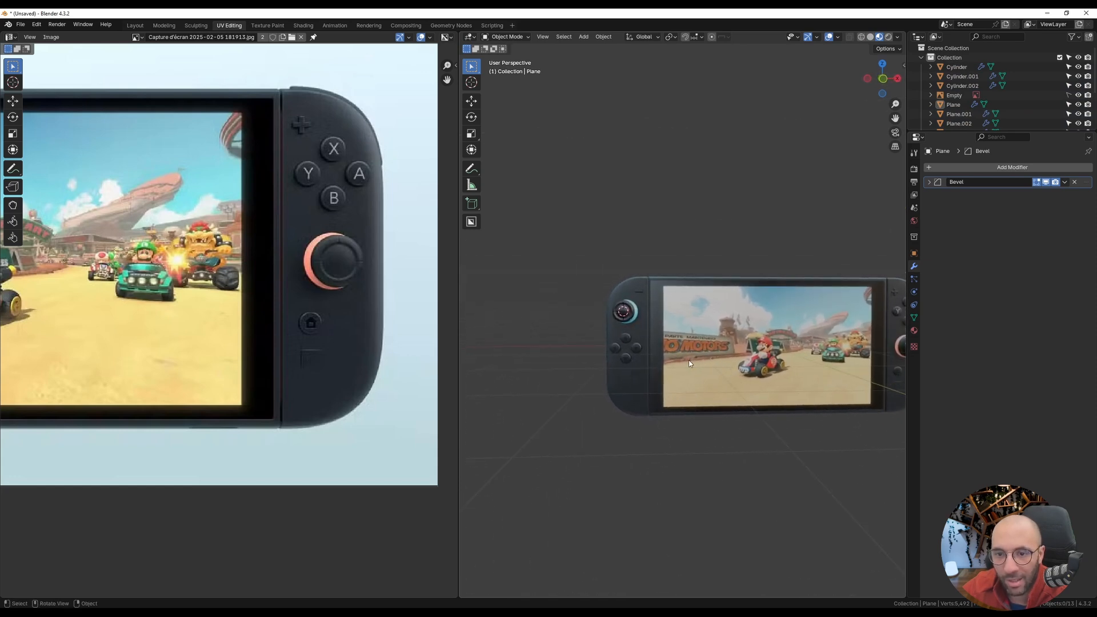
pyautogui.scroll(-1, 820, 414)
pyautogui.scroll(5, 792, 415)
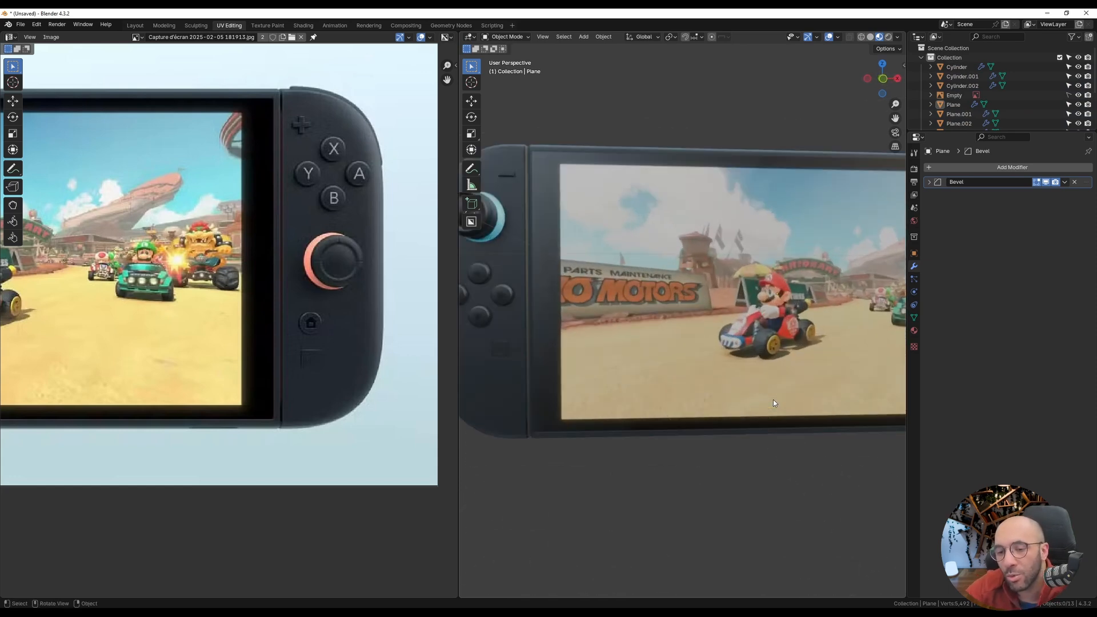
pyautogui.keyDown('shift'); pyautogui.moveTo(516, 309); pyautogui.dragTo(597, 256, button='middle'); pyautogui.keyUp('shift')
pyautogui.scroll(2, 617, 274)
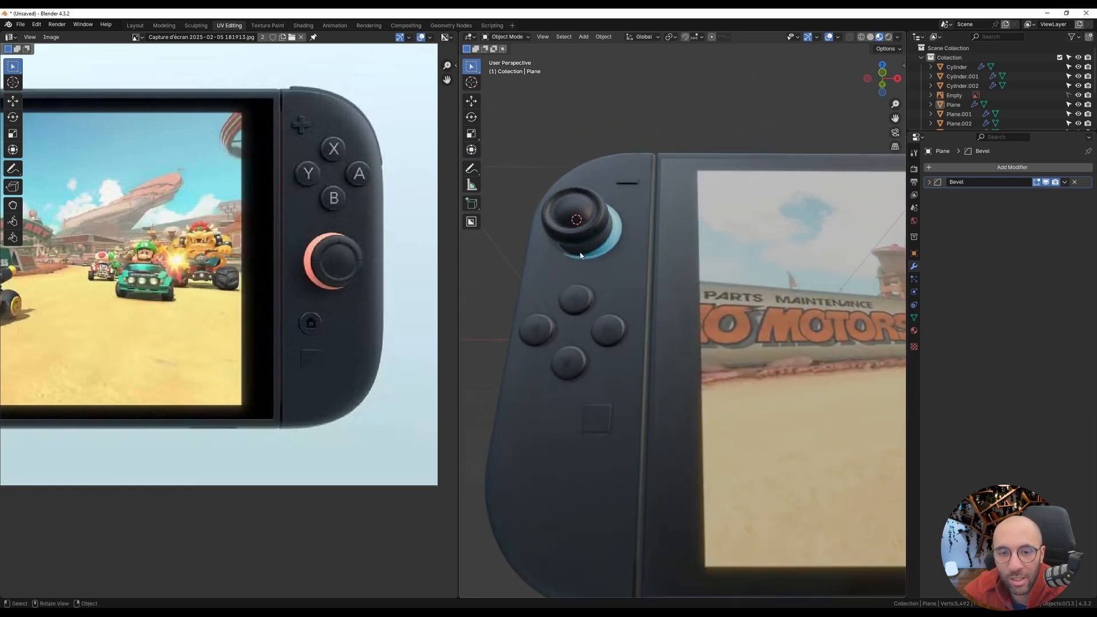
pyautogui.scroll(-4, 580, 253)
pyautogui.keyDown('shift'); pyautogui.moveTo(828, 278); pyautogui.dragTo(736, 341, button='middle'); pyautogui.keyUp('shift')
pyautogui.scroll(-1, 735, 306)
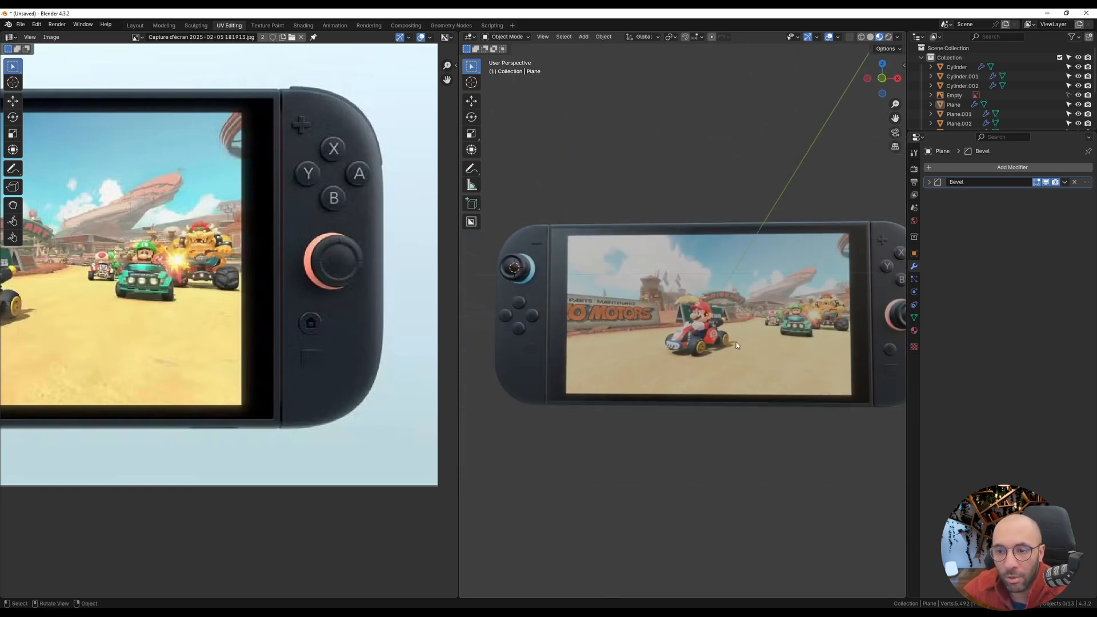
pyautogui.scroll(-1, 736, 341)
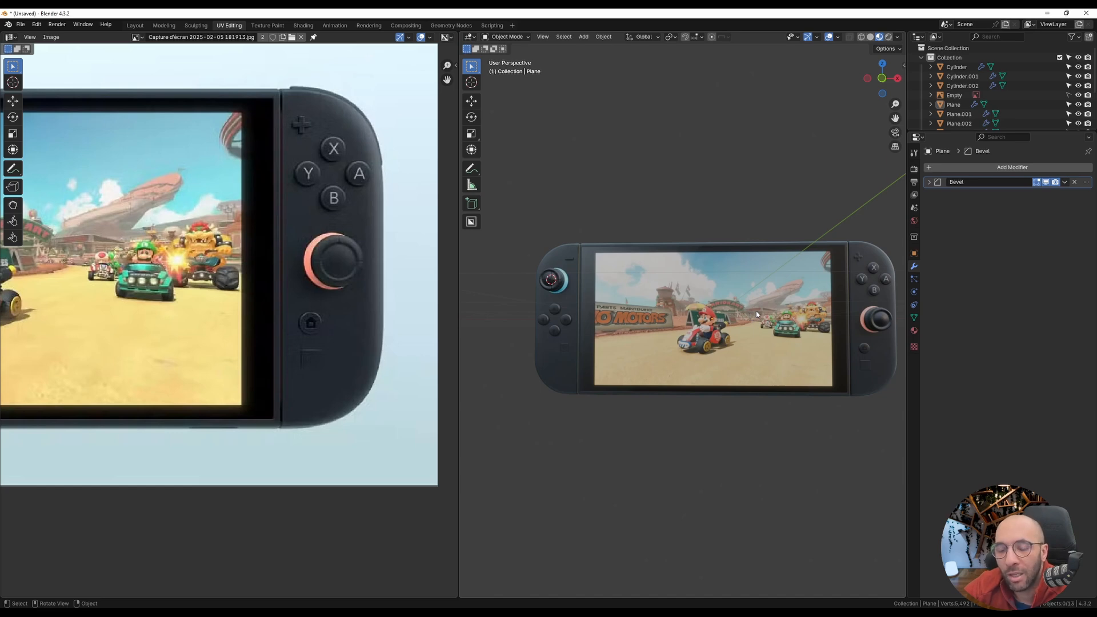
pyautogui.moveTo(762, 310); pyautogui.dragTo(678, 302, button='middle')
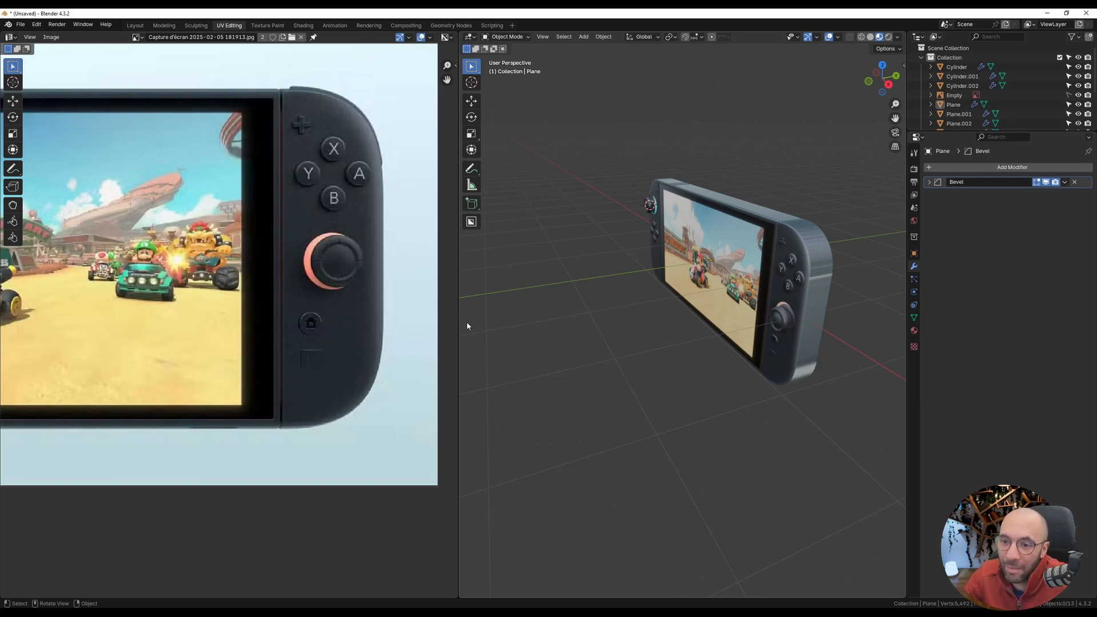
pyautogui.moveTo(784, 318); pyautogui.dragTo(715, 345, button='middle')
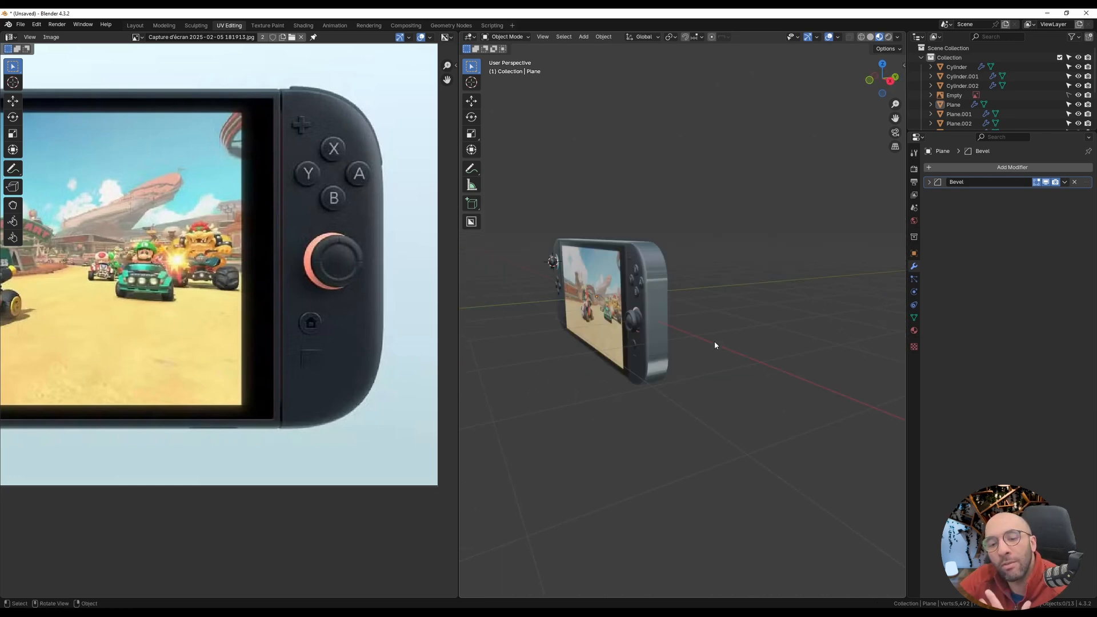
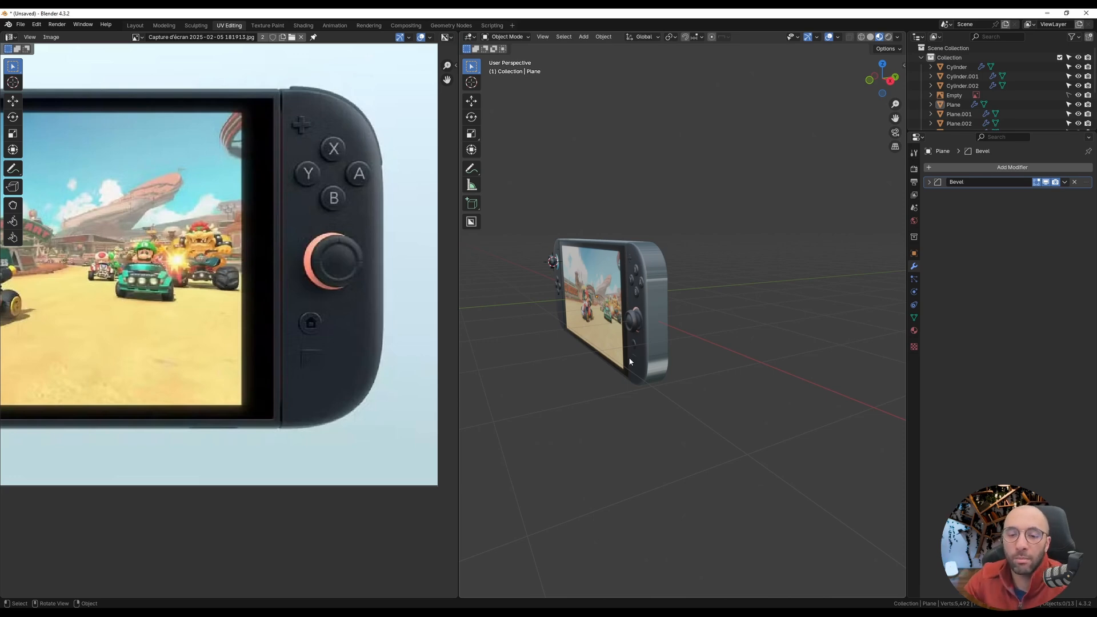
# - Switch to the Shading workspace, select the console body and open it in Edit Mode
pyautogui.click(303, 25)
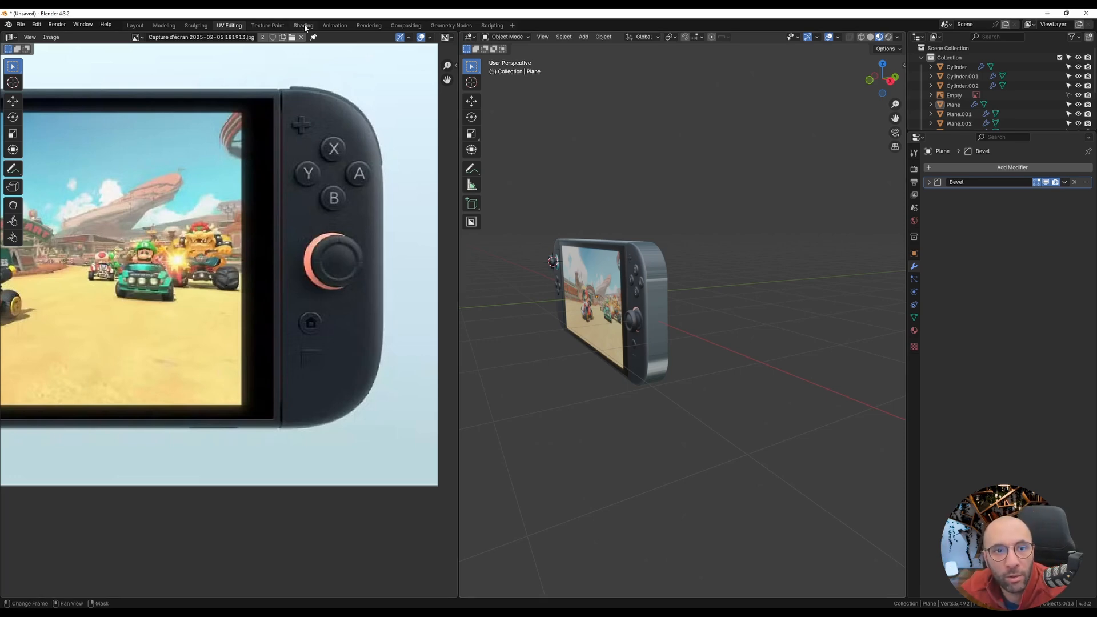
pyautogui.moveTo(452, 313); pyautogui.dragTo(603, 313, button='middle')
pyautogui.moveTo(283, 263); pyautogui.dragTo(487, 230, button='middle')
pyautogui.click(682, 202)
pyautogui.press('Tab')
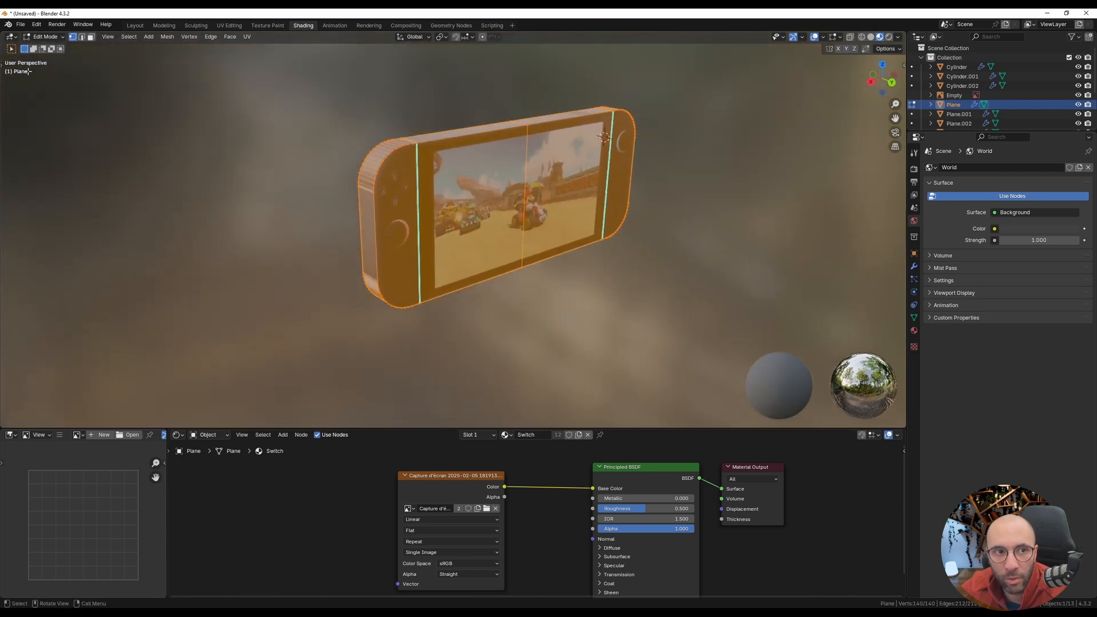
# - Select the flat back faces of the console body, from one controller across the middle to the other, in face selection mode
pyautogui.click(91, 37)
pyautogui.click(399, 214)
pyautogui.moveTo(399, 214); pyautogui.dragTo(480, 254, button='middle')
pyautogui.keyDown('ctrl'); pyautogui.click(657, 144); pyautogui.keyUp('ctrl')
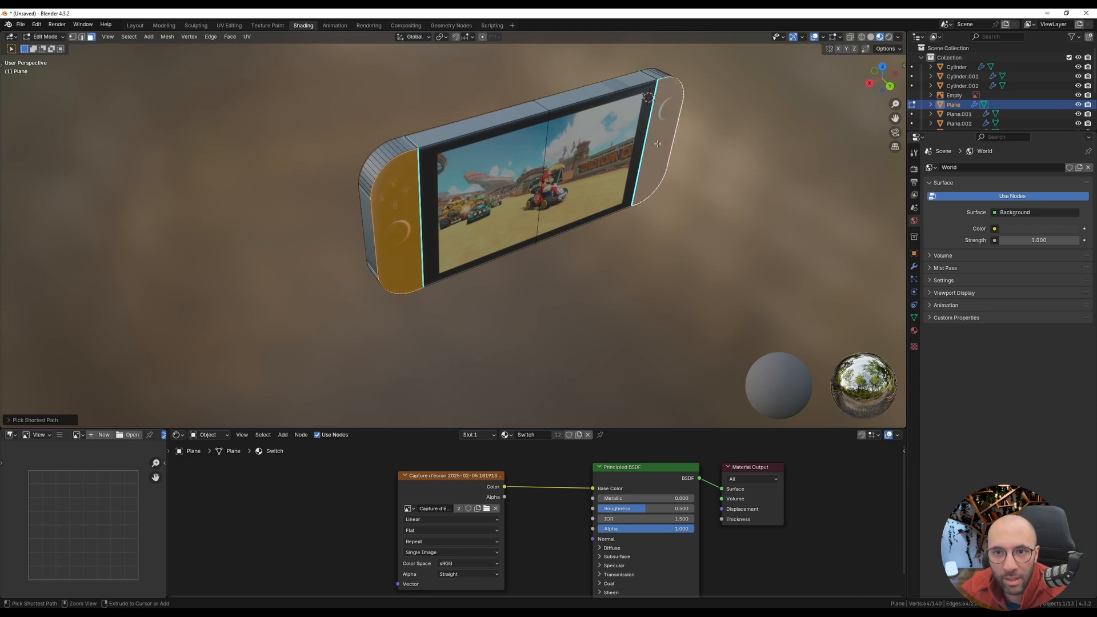
pyautogui.moveTo(658, 144); pyautogui.dragTo(643, 126, button='middle')
pyautogui.click(397, 193)
pyautogui.moveTo(396, 193); pyautogui.dragTo(393, 131, button='middle')
pyautogui.scroll(6, 399, 124)
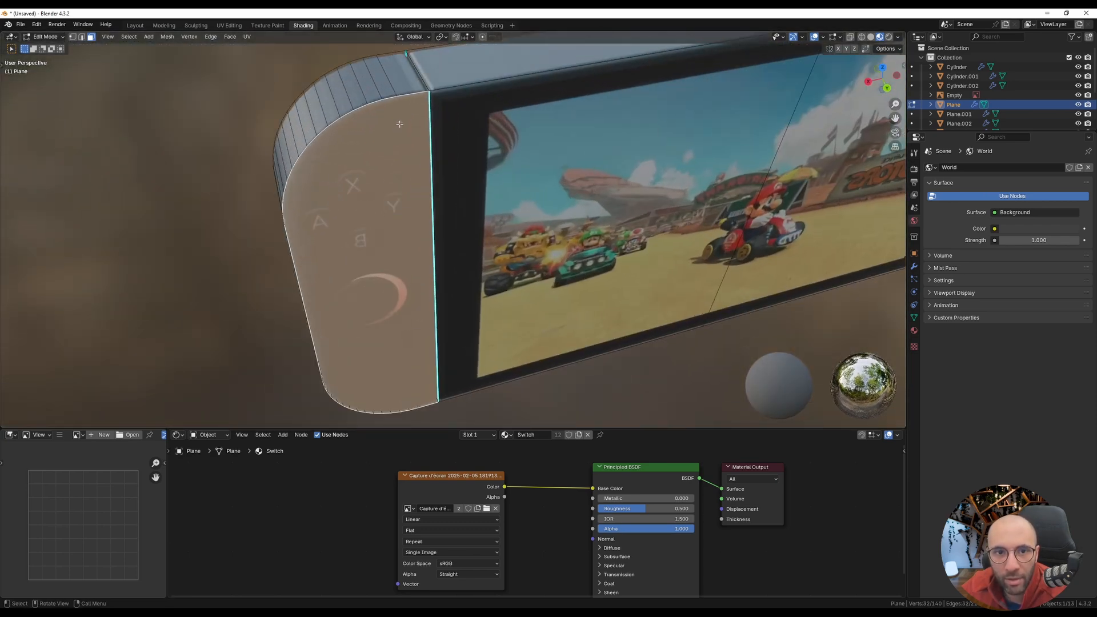
pyautogui.scroll(-4, 399, 124)
pyautogui.keyDown('shift'); pyautogui.click(537, 163); pyautogui.keyUp('shift')
pyautogui.keyDown('shift'); pyautogui.click(657, 149); pyautogui.keyUp('shift')
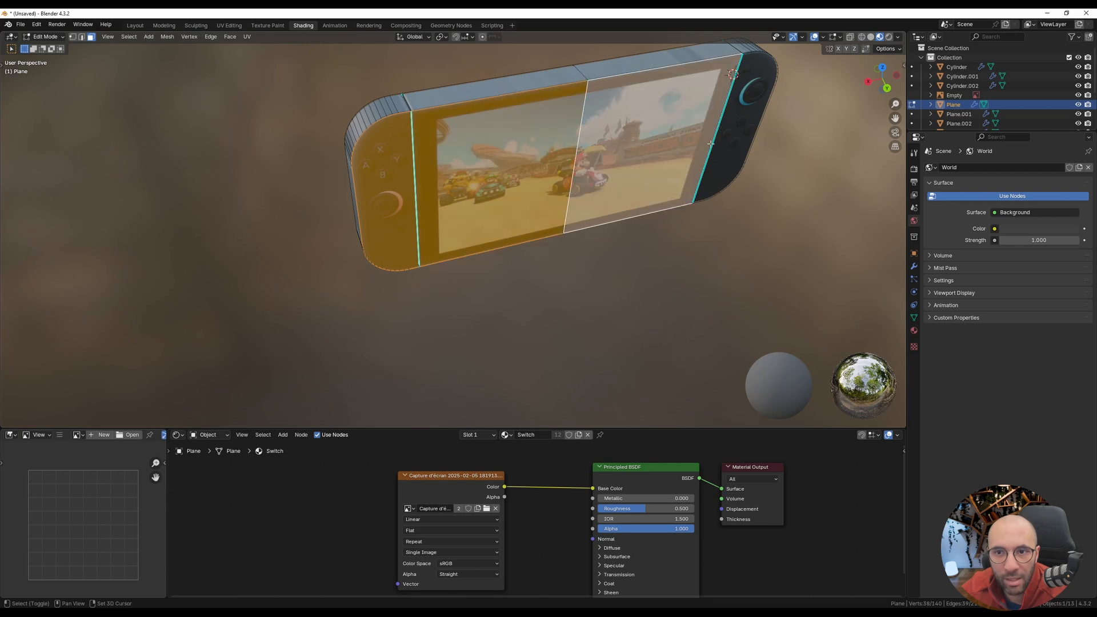
pyautogui.keyDown('shift'); pyautogui.click(733, 136); pyautogui.keyUp('shift')
# - Add the loops of narrow side faces around the console's rim to the back-face selection
pyautogui.moveTo(734, 136); pyautogui.dragTo(557, 173, button='middle')
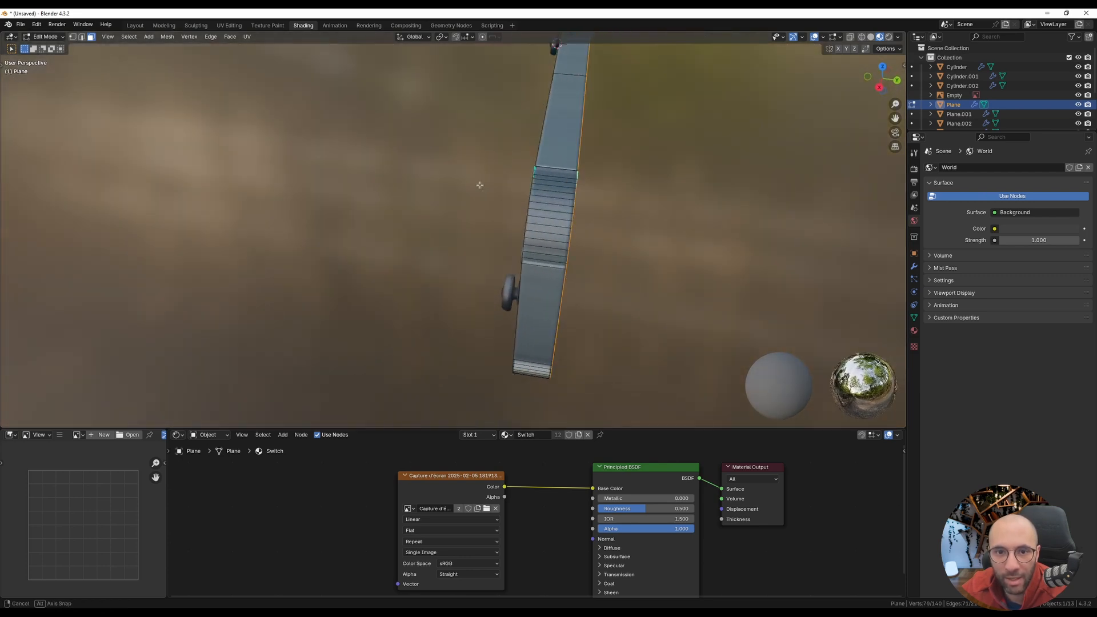
pyautogui.keyDown('shift'); pyautogui.click(556, 176); pyautogui.keyUp('shift')
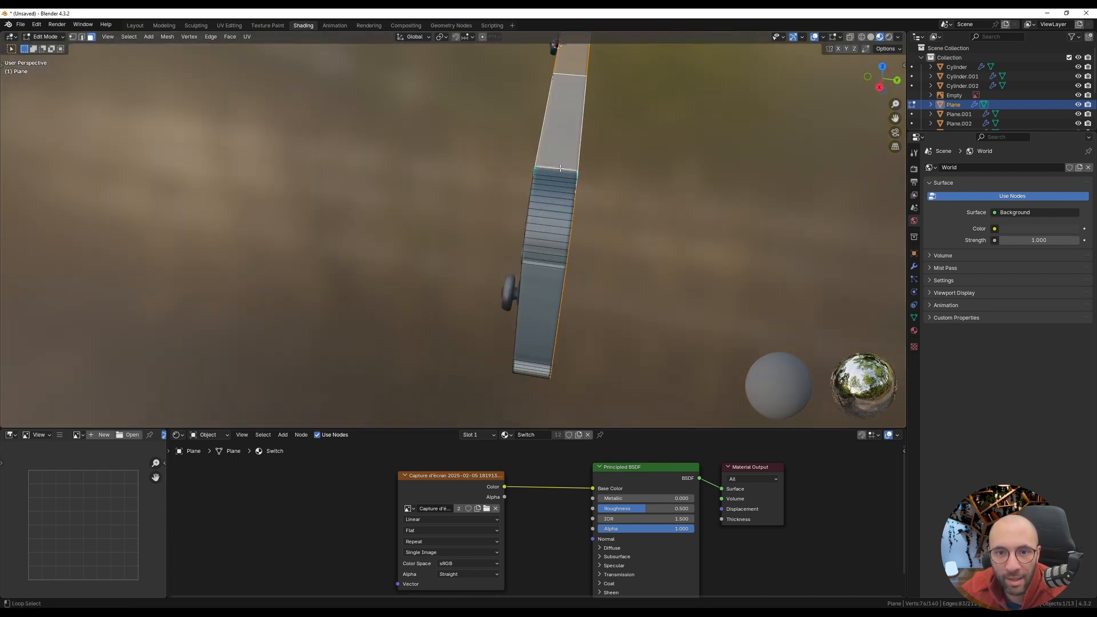
pyautogui.moveTo(556, 177); pyautogui.dragTo(354, 251, button='middle')
pyautogui.keyDown('alt'); pyautogui.keyDown('shift'); pyautogui.click(457, 257); pyautogui.keyUp('shift'); pyautogui.keyUp('alt')
pyautogui.keyDown('alt'); pyautogui.keyDown('shift'); pyautogui.click(403, 232); pyautogui.keyUp('shift'); pyautogui.keyUp('alt')
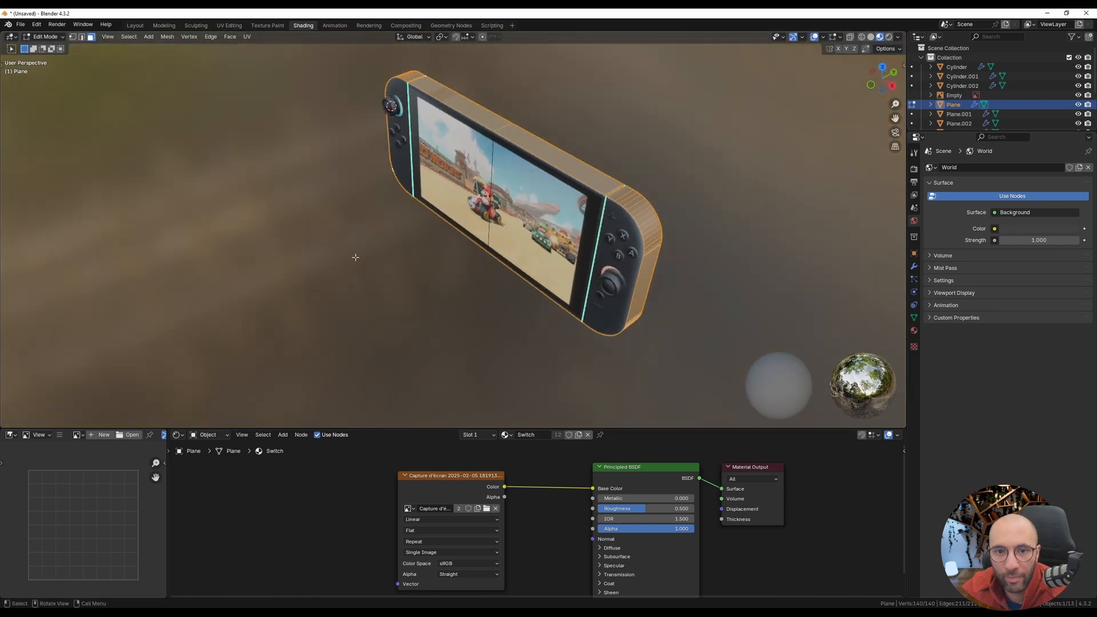
# - Add a second material slot with a new material named SideBack and assign it to the selected back and rim faces
pyautogui.click(478, 435)
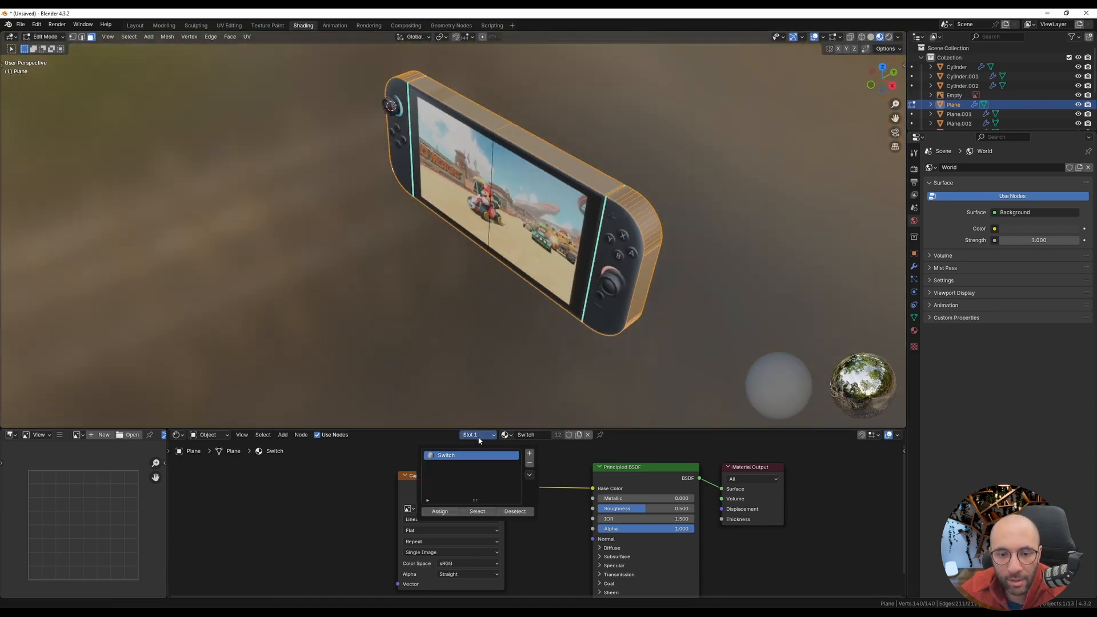
pyautogui.click(529, 454)
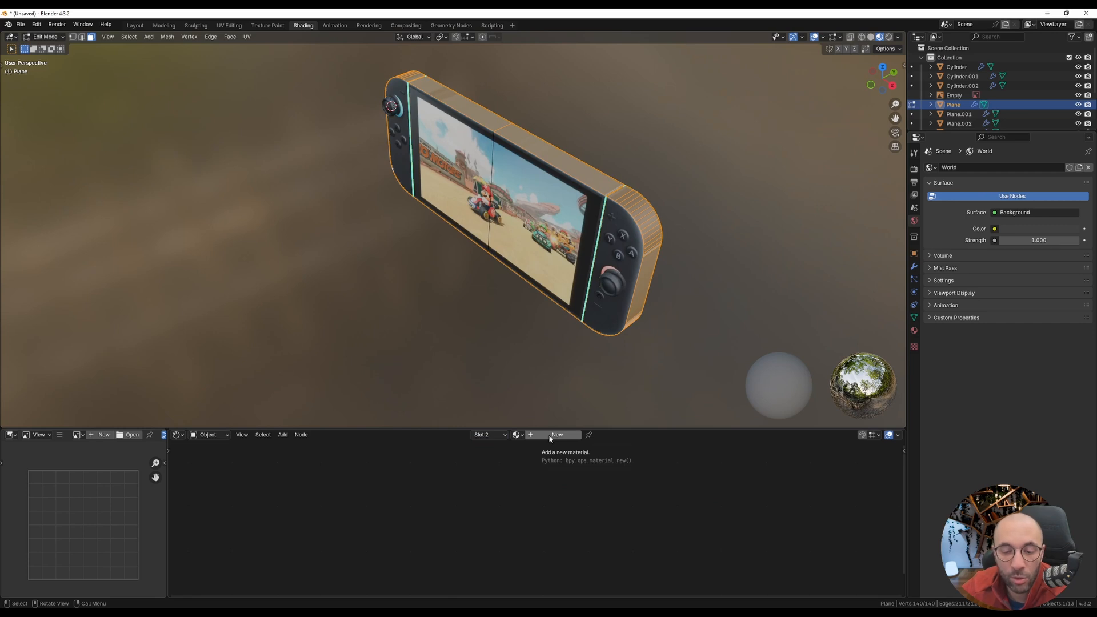
pyautogui.click(551, 436)
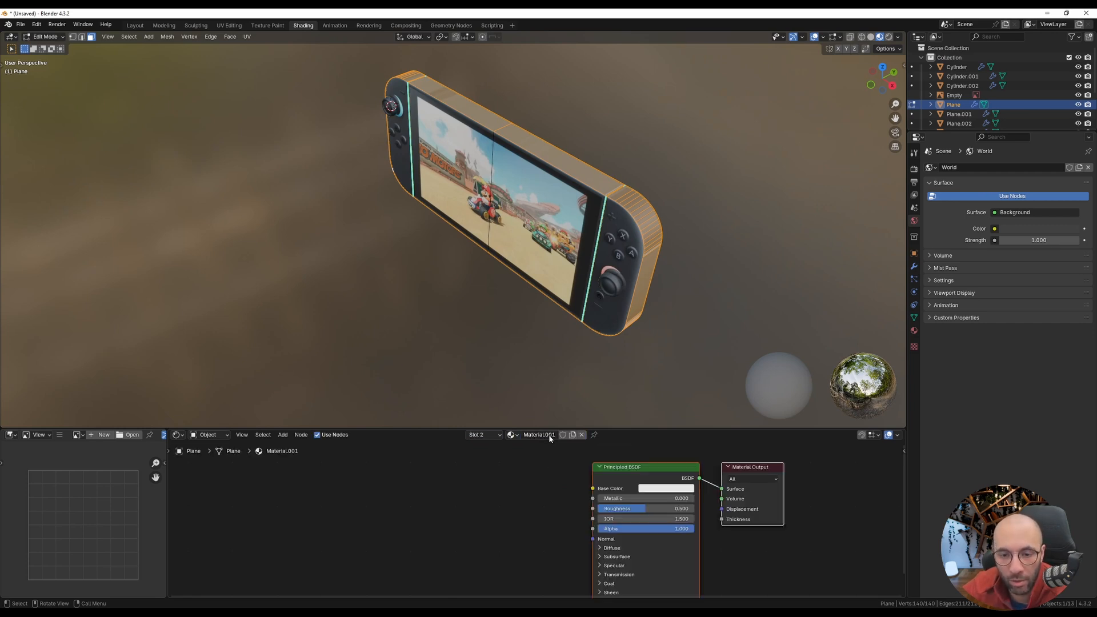
pyautogui.doubleClick(546, 436)
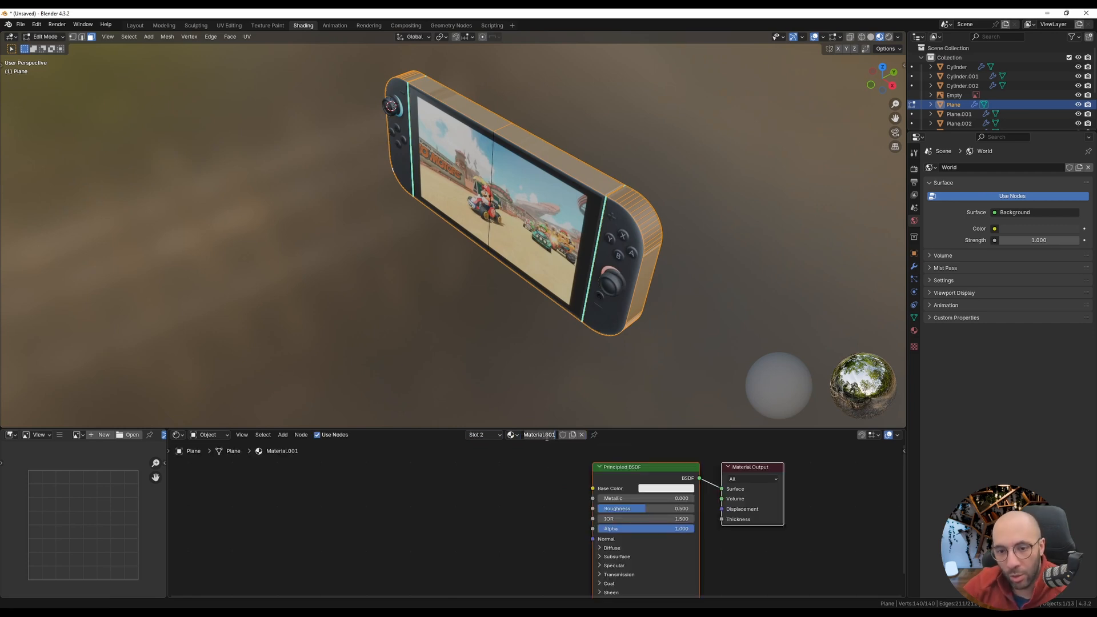
pyautogui.write('SideBlack')
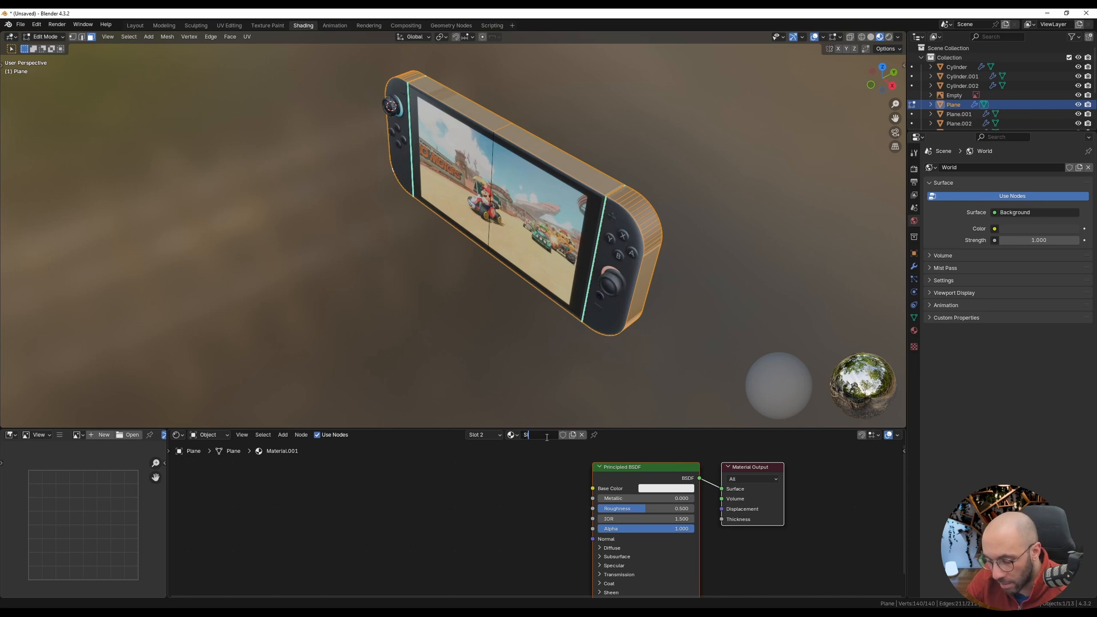
pyautogui.press('Return')
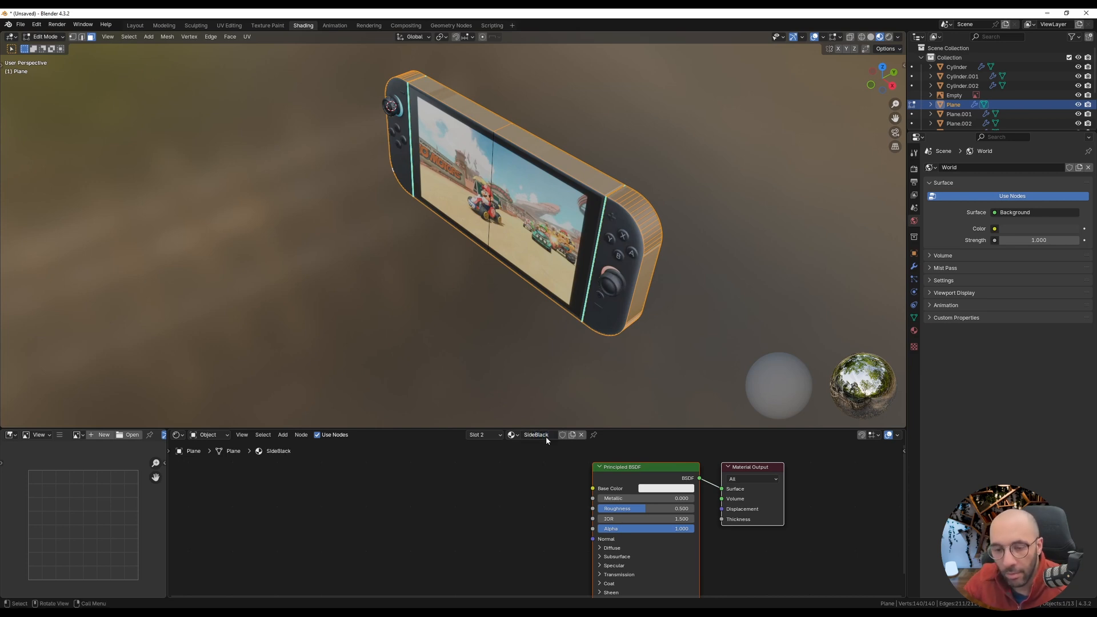
pyautogui.click(491, 438)
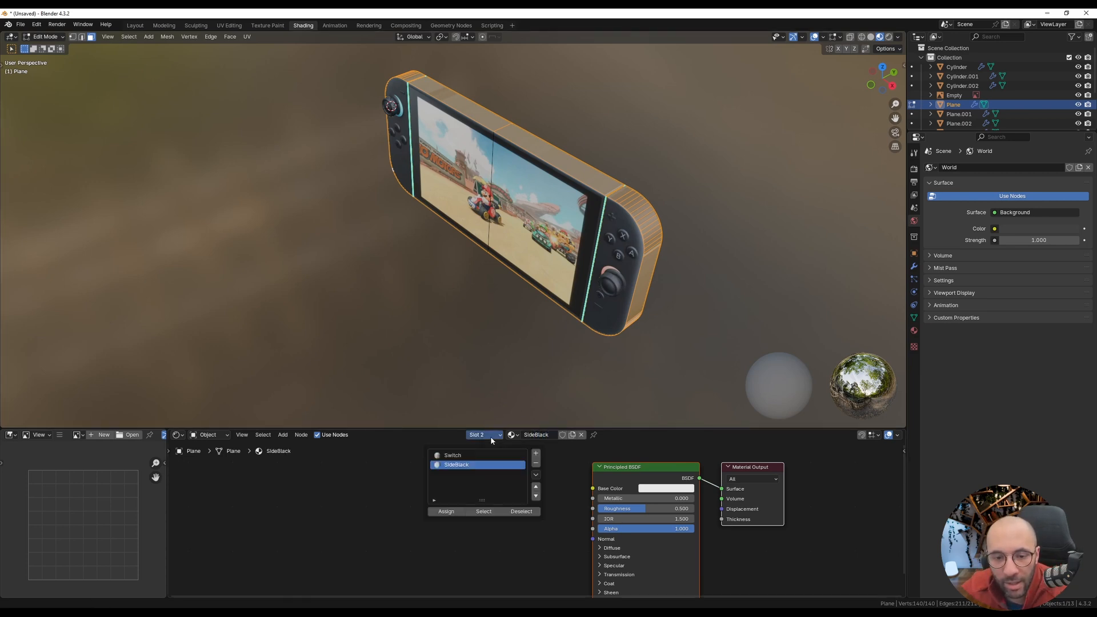
pyautogui.click(447, 514)
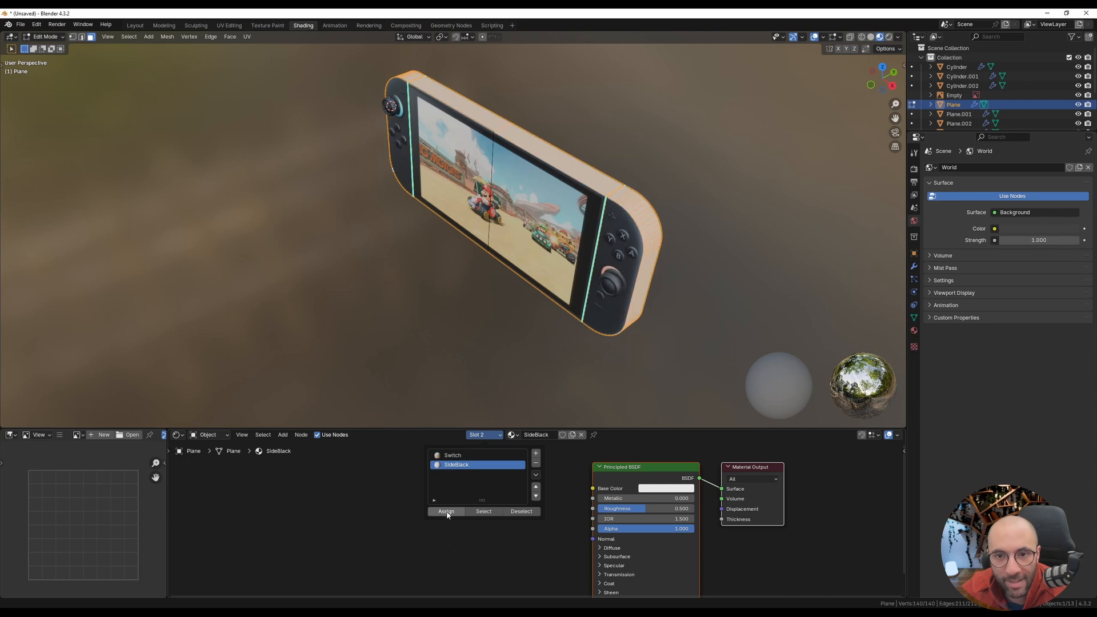
# - Sample SideBack's base color from the dark front frame beside the controller joint and return to Object Mode
pyautogui.moveTo(588, 240); pyautogui.dragTo(663, 237, button='middle')
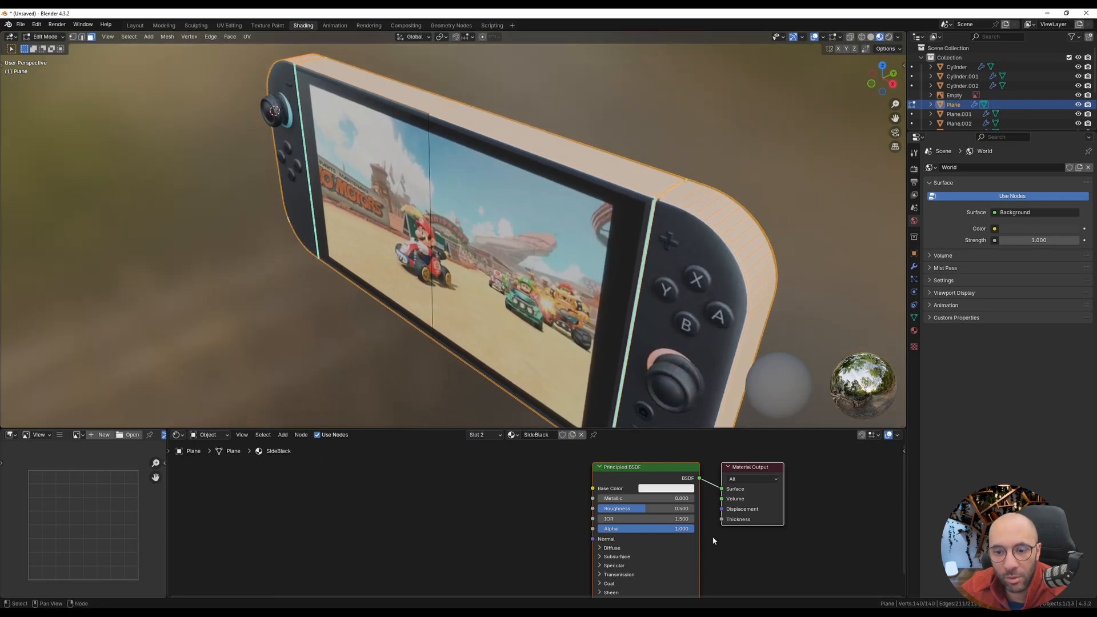
pyautogui.click(658, 489)
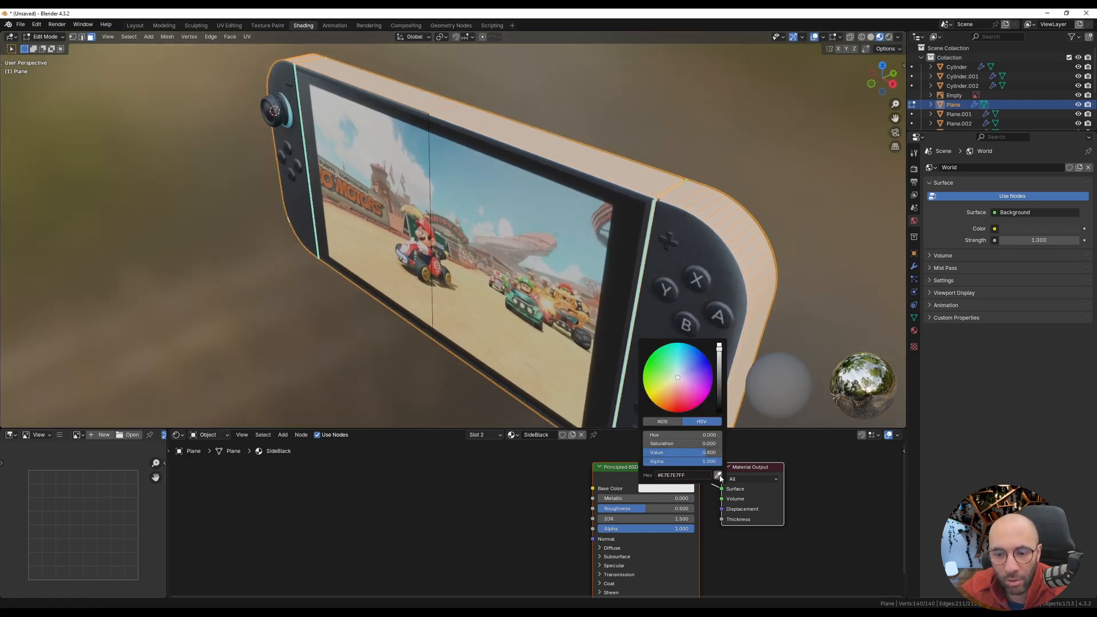
pyautogui.click(718, 475)
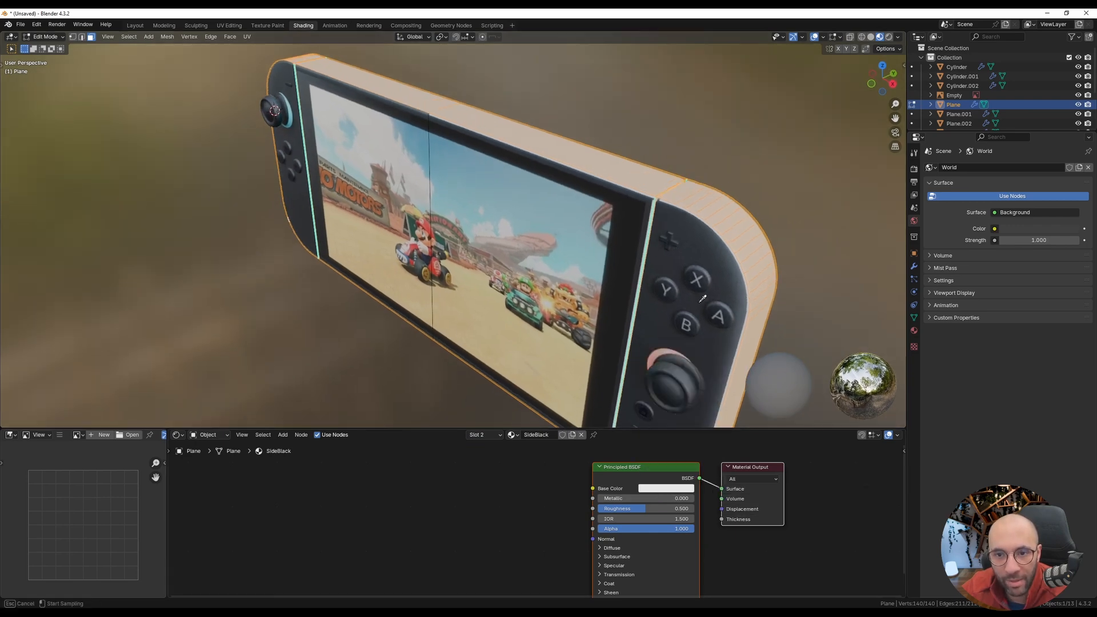
pyautogui.click(651, 196)
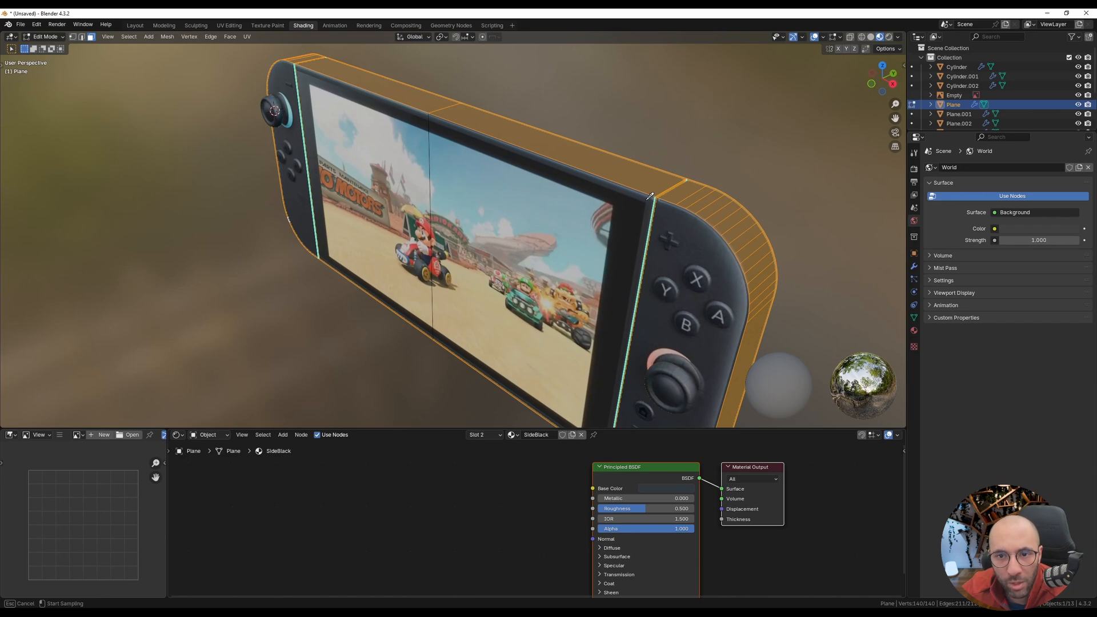
pyautogui.moveTo(650, 196); pyautogui.dragTo(821, 194, button='middle')
pyautogui.press('Tab')
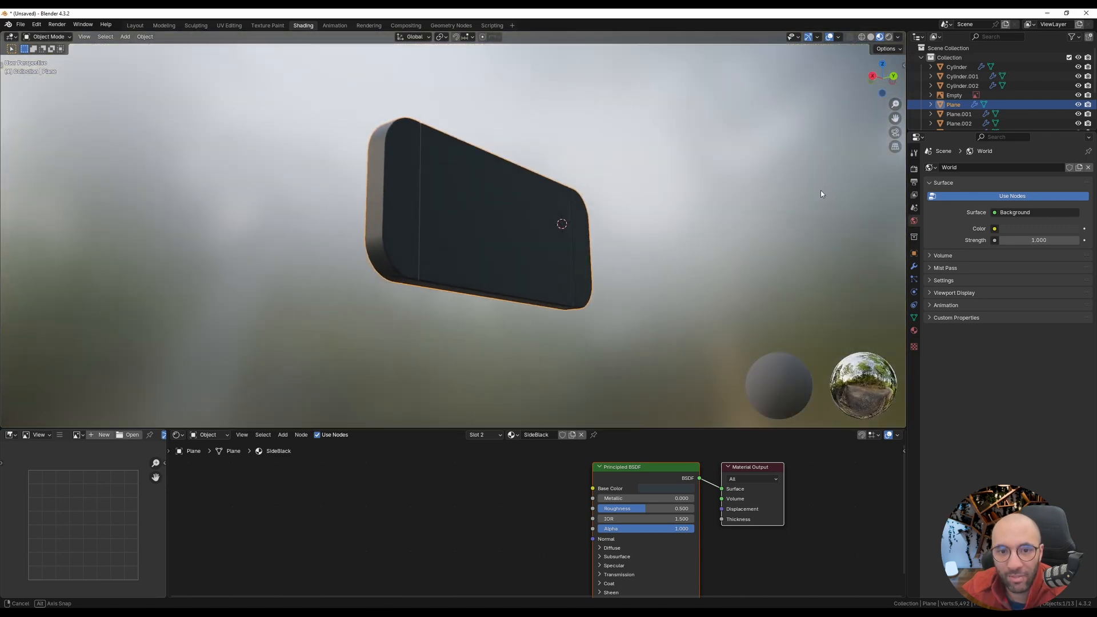
# - Examine the finished console from the front and sides, up close and from a distance, with nothing selected
pyautogui.scroll(-1, 545, 244)
pyautogui.moveTo(545, 243); pyautogui.dragTo(659, 262, button='middle')
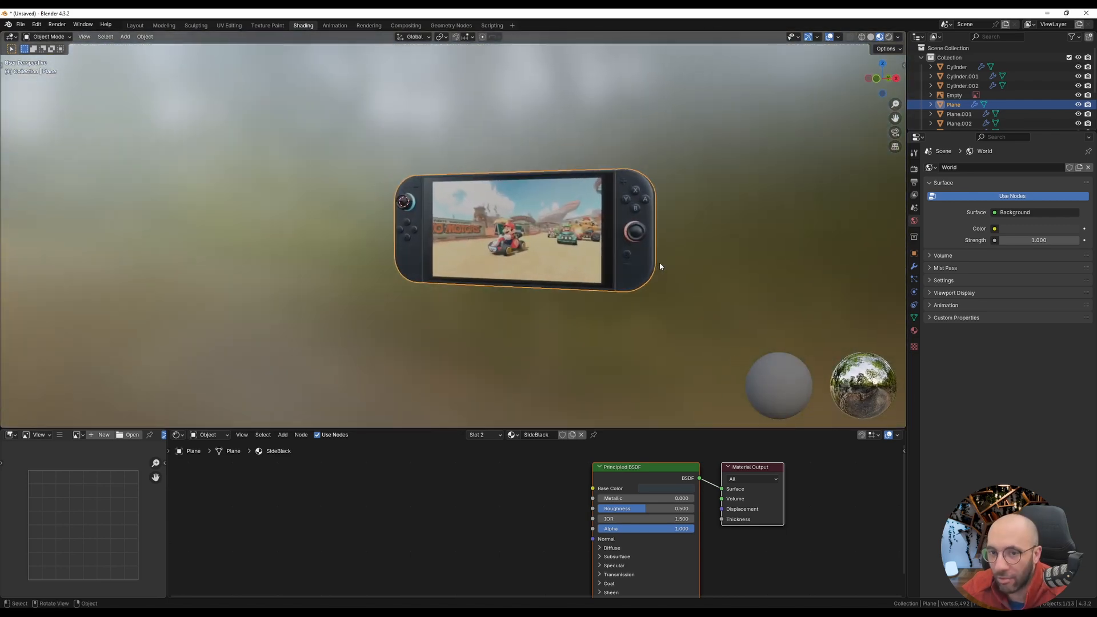
pyautogui.scroll(7, 663, 194)
pyautogui.moveTo(661, 201); pyautogui.dragTo(508, 228, button='middle')
pyautogui.scroll(-3, 517, 227)
pyautogui.scroll(-3, 517, 230)
pyautogui.scroll(-2, 508, 228)
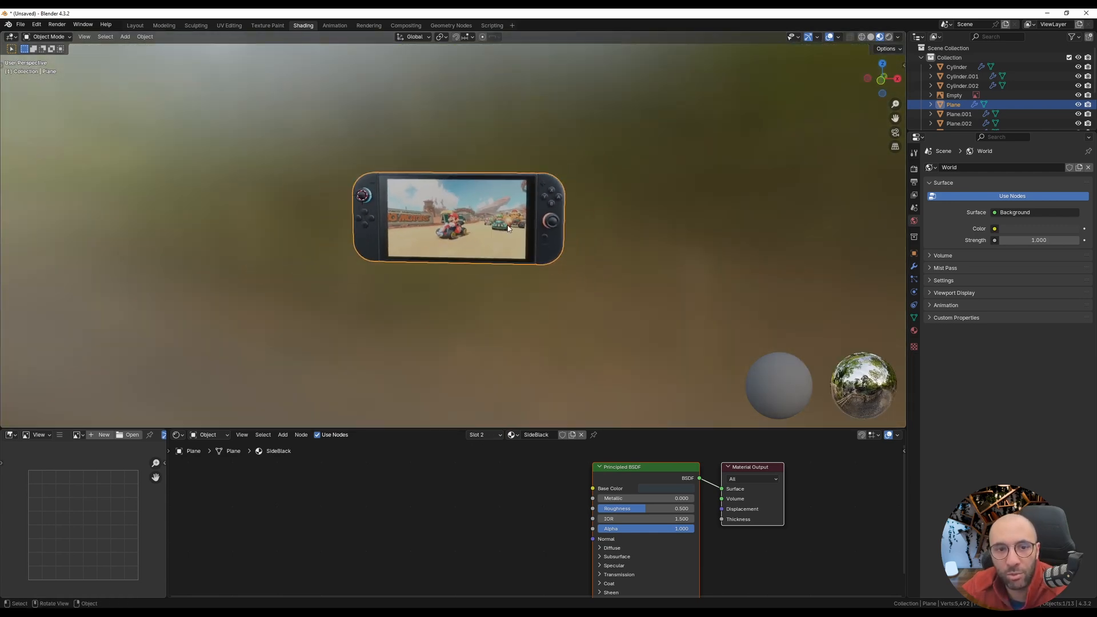
pyautogui.click(475, 331)
pyautogui.scroll(-1, 448, 304)
pyautogui.moveTo(438, 297); pyautogui.dragTo(206, 113, button='middle')
# - Switch to the Layout workspace, hide the reference image and show the console in Material Preview shading
pyautogui.hotkey('alt', 'shift', 'z')
pyautogui.click(134, 25)
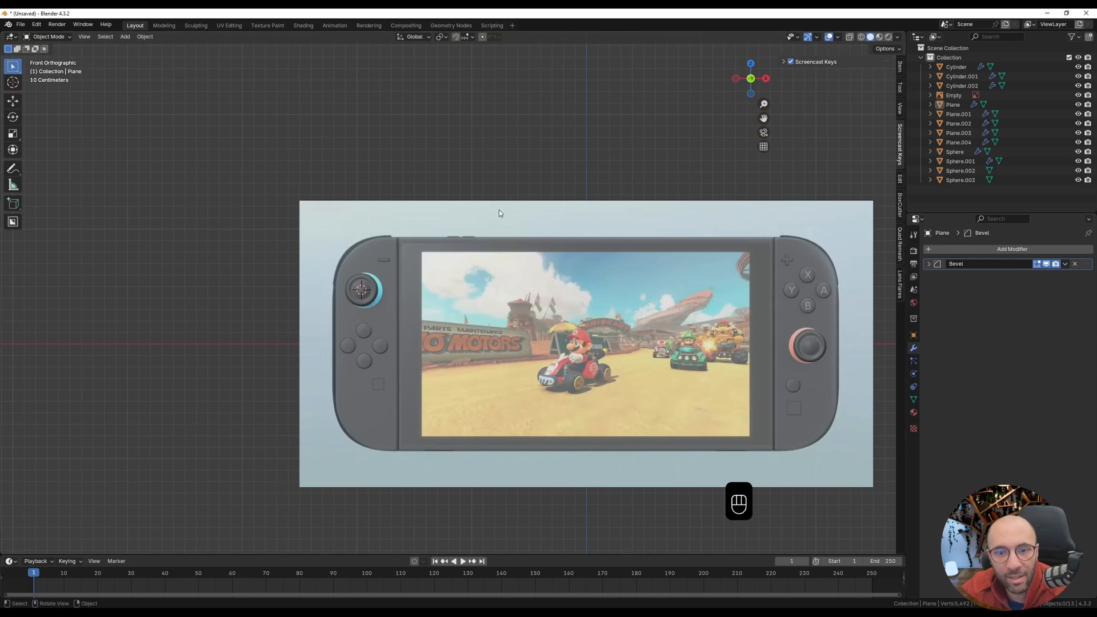
pyautogui.scroll(-5, 501, 213)
pyautogui.moveTo(501, 213); pyautogui.dragTo(547, 274, button='middle')
pyautogui.click(1078, 95)
pyautogui.click(879, 37)
# - Enable raytracing for the EEVEE render engine and hide the viewport overlays around the console
pyautogui.click(914, 251)
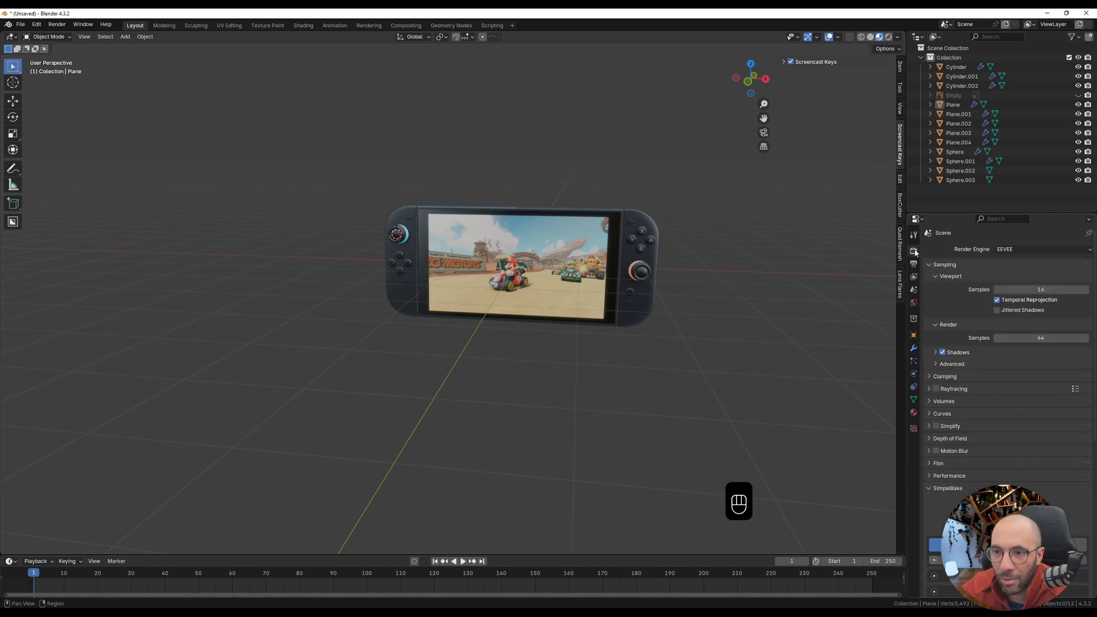
pyautogui.click(936, 389)
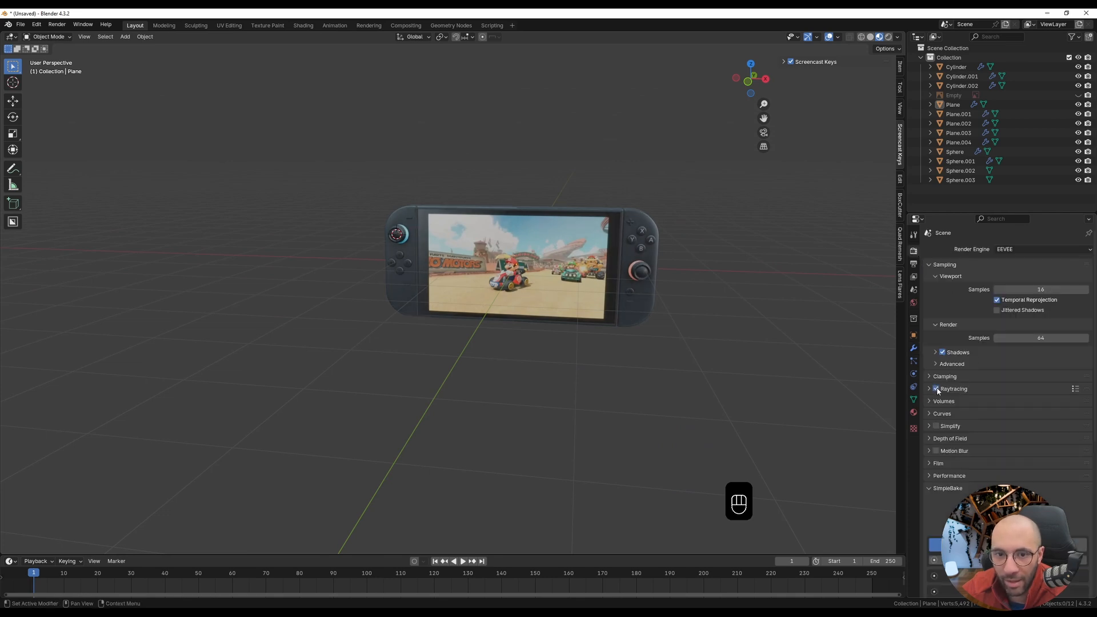
pyautogui.moveTo(502, 260)
pyautogui.mouseDown(button='middle')
pyautogui.moveTo(457, 280)
pyautogui.moveTo(496, 287)
pyautogui.moveTo(549, 251)
pyautogui.moveTo(502, 246)
pyautogui.mouseUp(button='middle')
pyautogui.hotkey('shift', 'alt', 'z')
pyautogui.scroll(3, 496, 287)
pyautogui.scroll(-3, 560, 244)
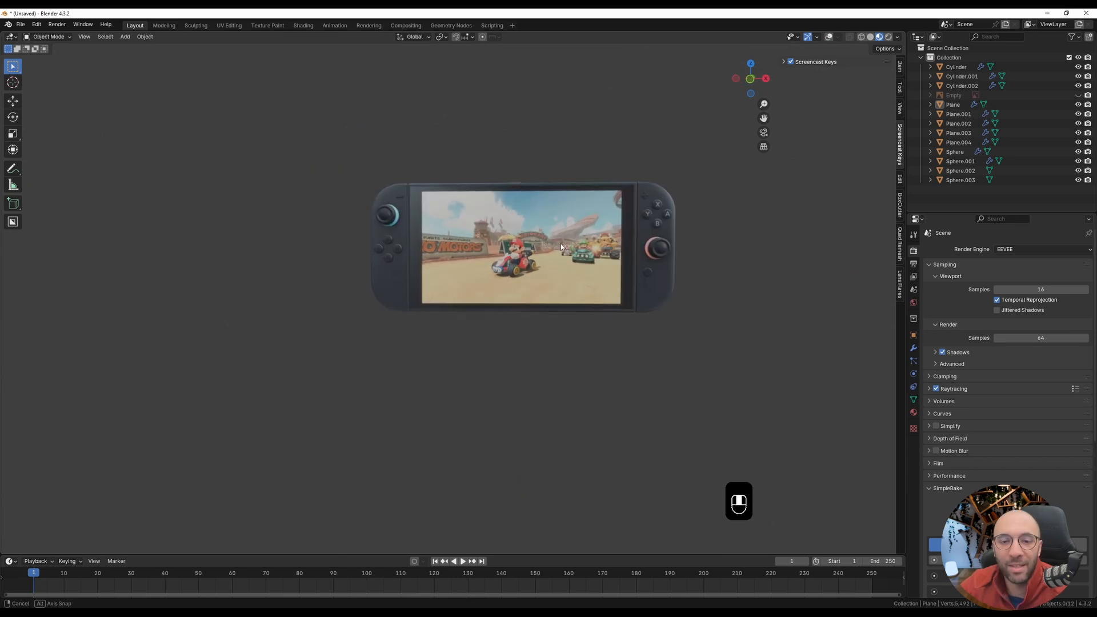